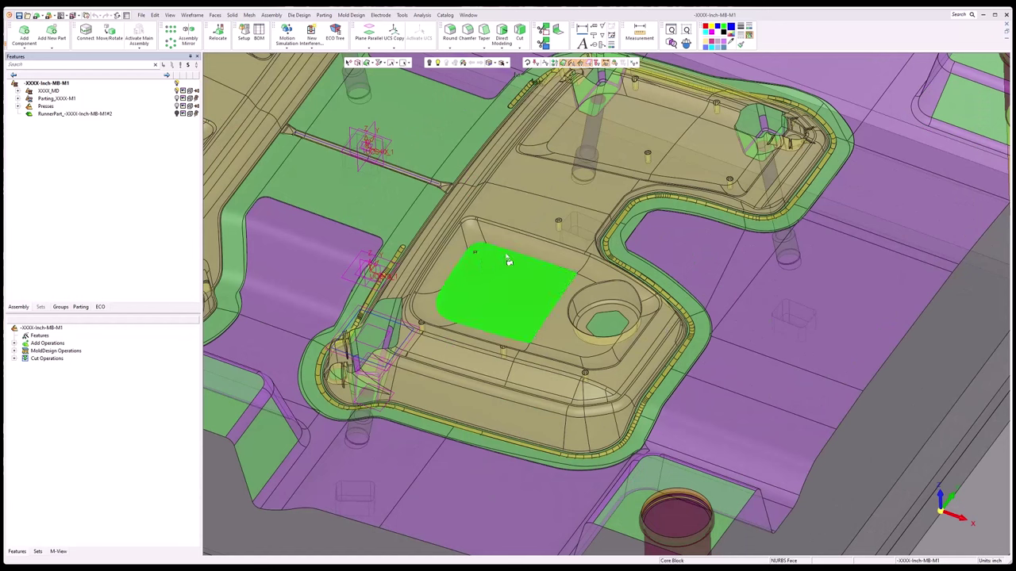
- Measure the diameter of the circle at the base of the small boss near the recessed pocket's corner
click(560, 240)
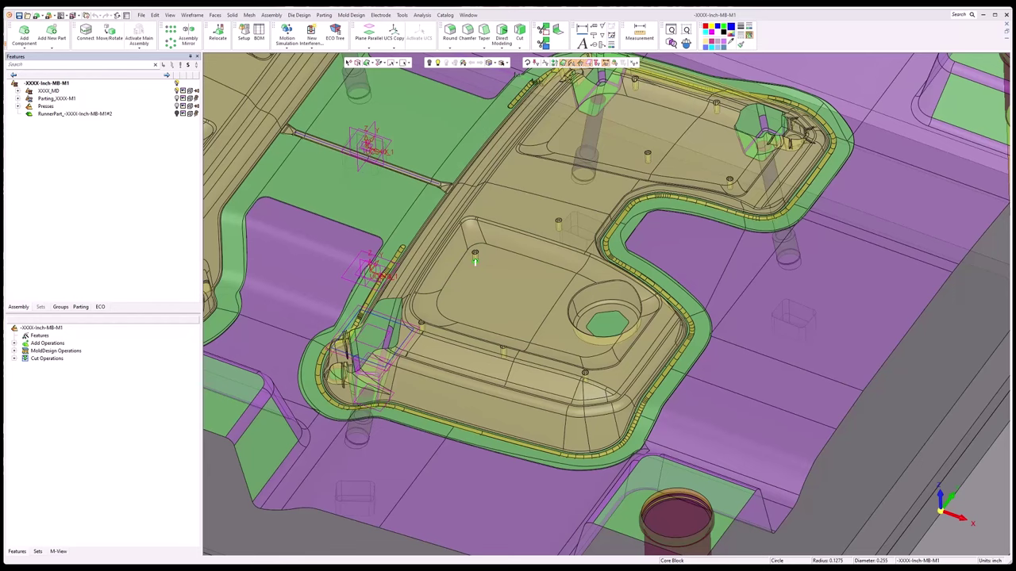
click(639, 32)
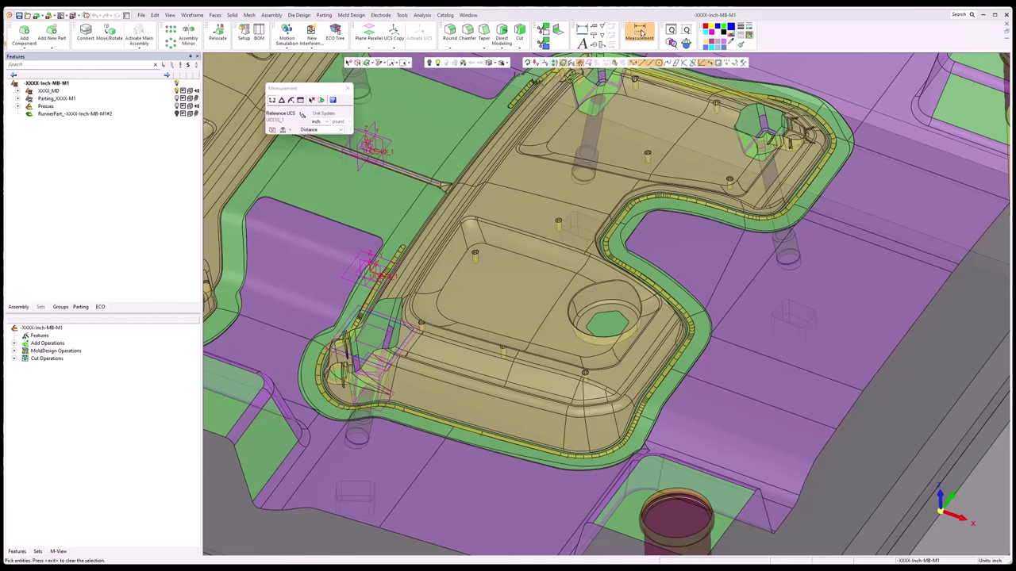
scroll(486, 269, up, 5)
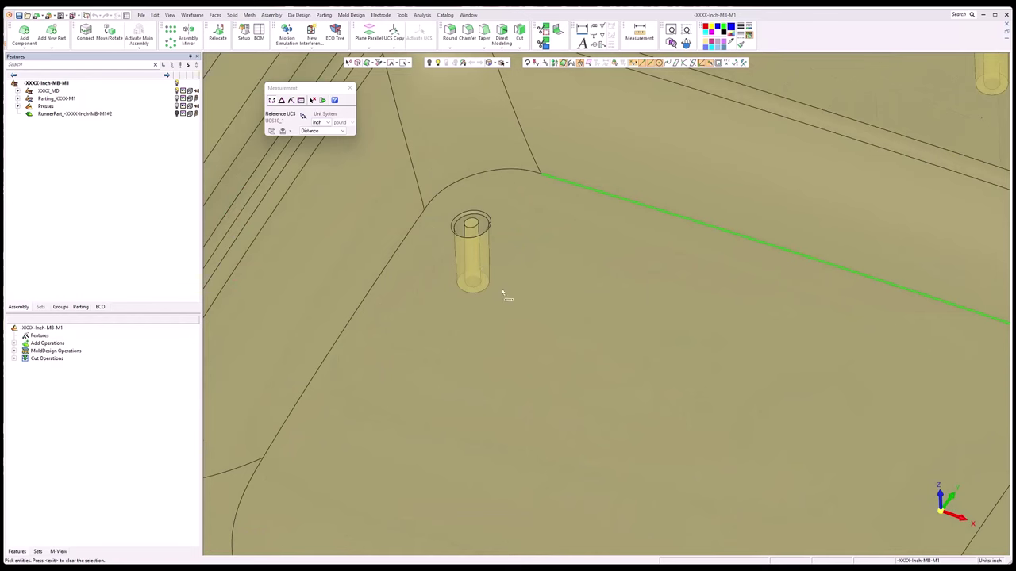
click(485, 293)
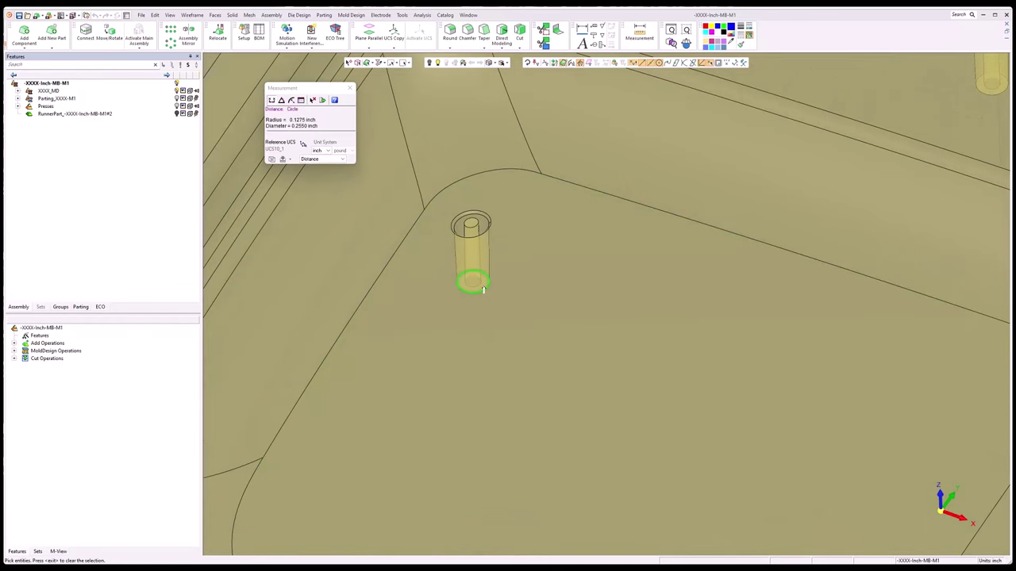
click(480, 288)
key(Escape)
click(350, 87)
scroll(689, 228, down, 10)
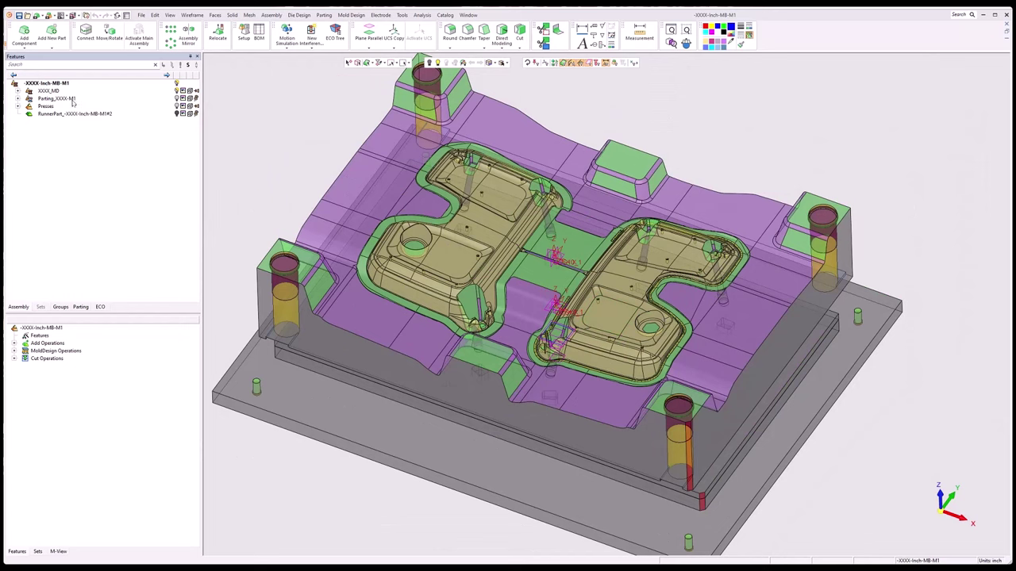
- Make the Ejection System subassembly under XXXX_MD active and begin adding an ejector to it
click(17, 90)
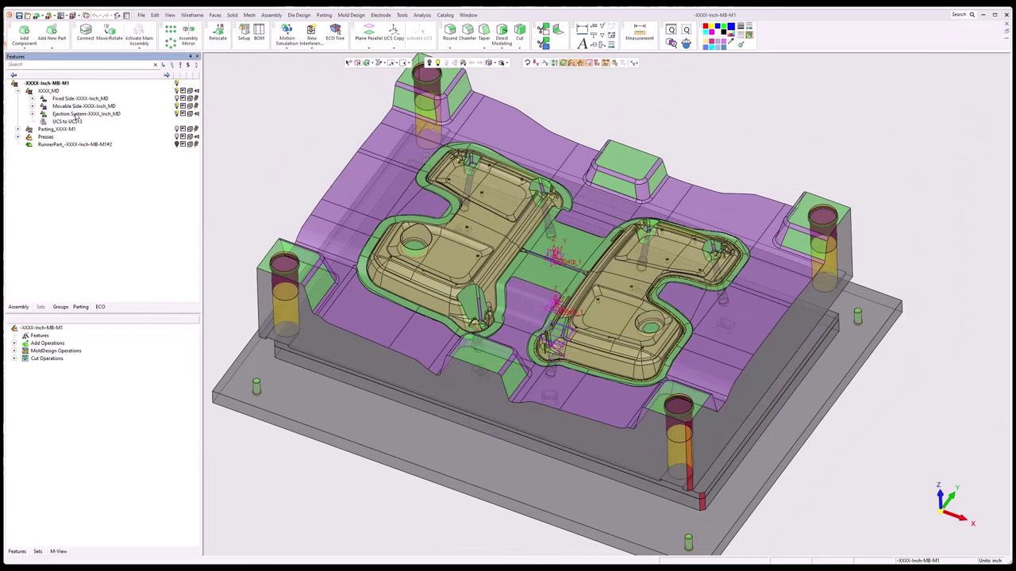
double_click(76, 114)
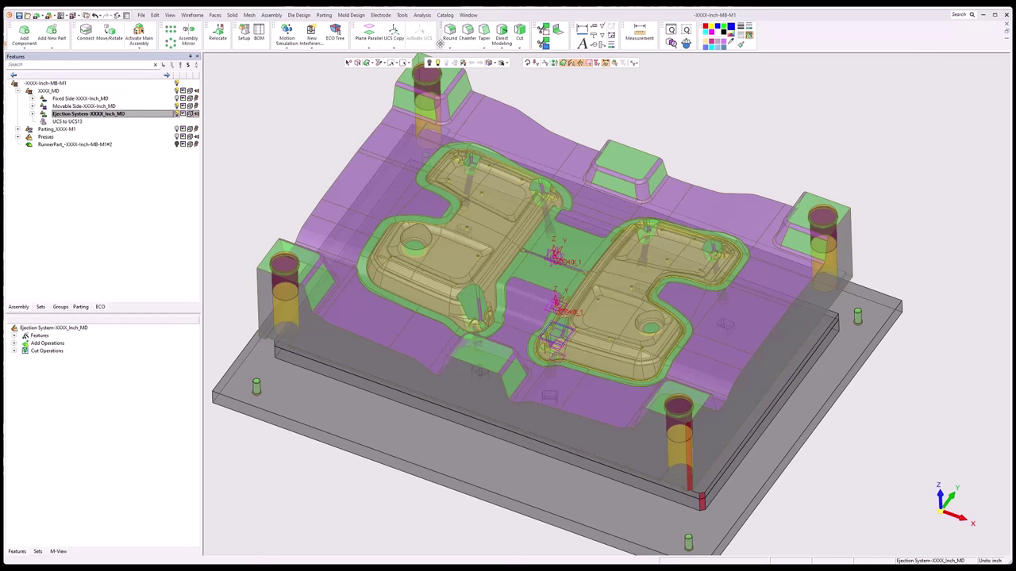
click(381, 15)
mouse_move(351, 15)
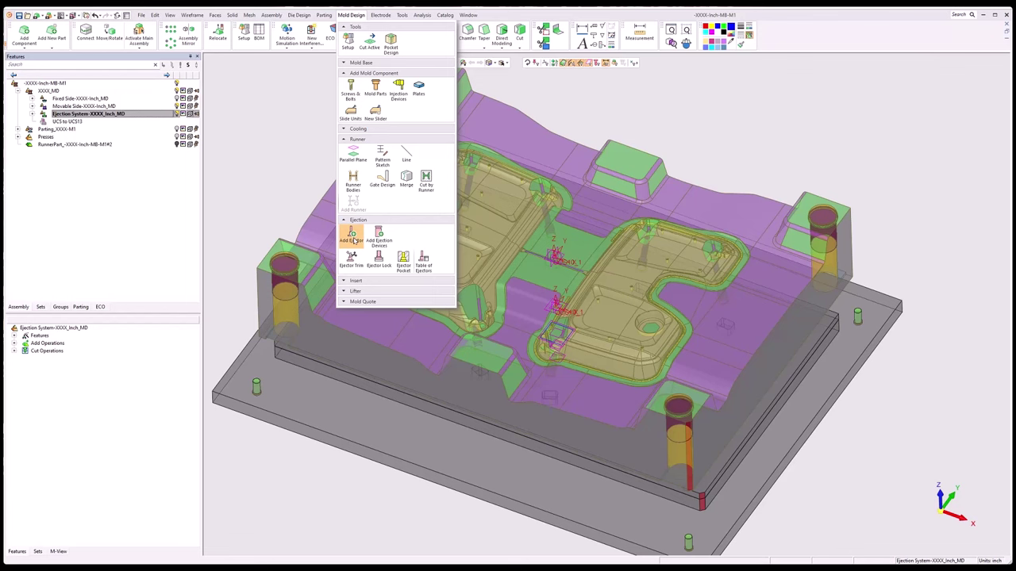
click(344, 140)
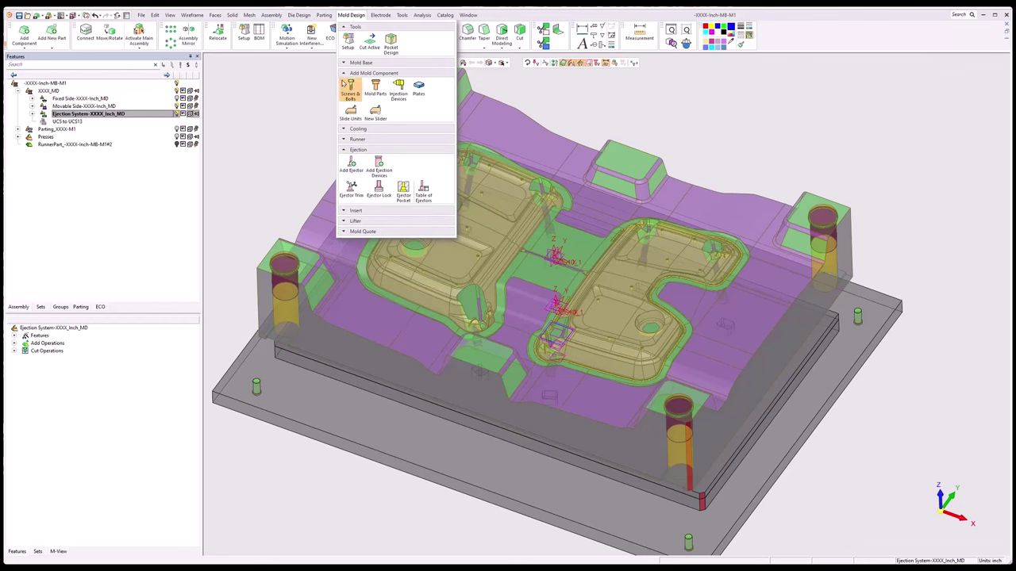
click(352, 163)
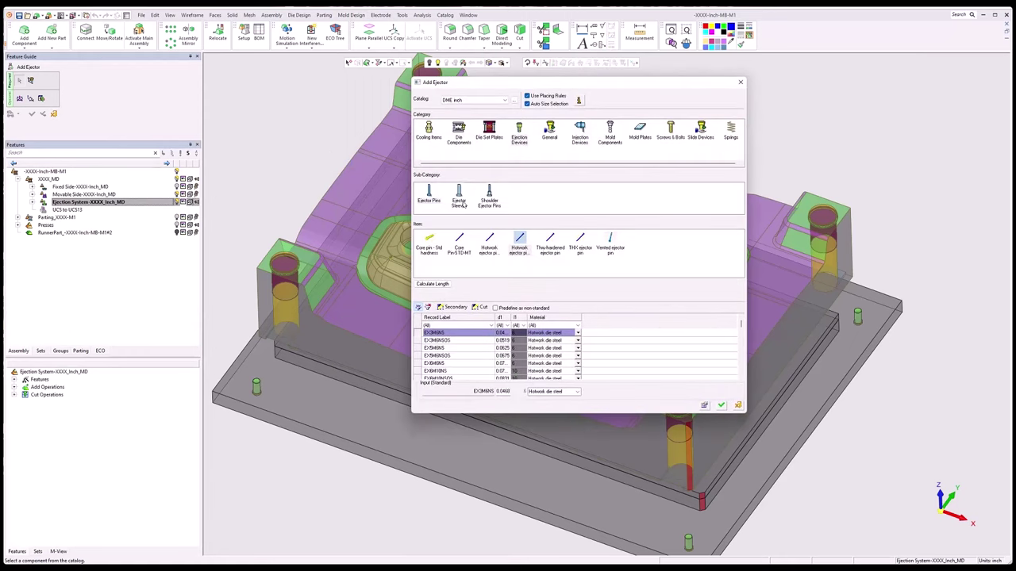
- Choose the Ejector Sleeve item from the DME inch ejector sleeves, filtered to a b1 value of 0.125
click(461, 204)
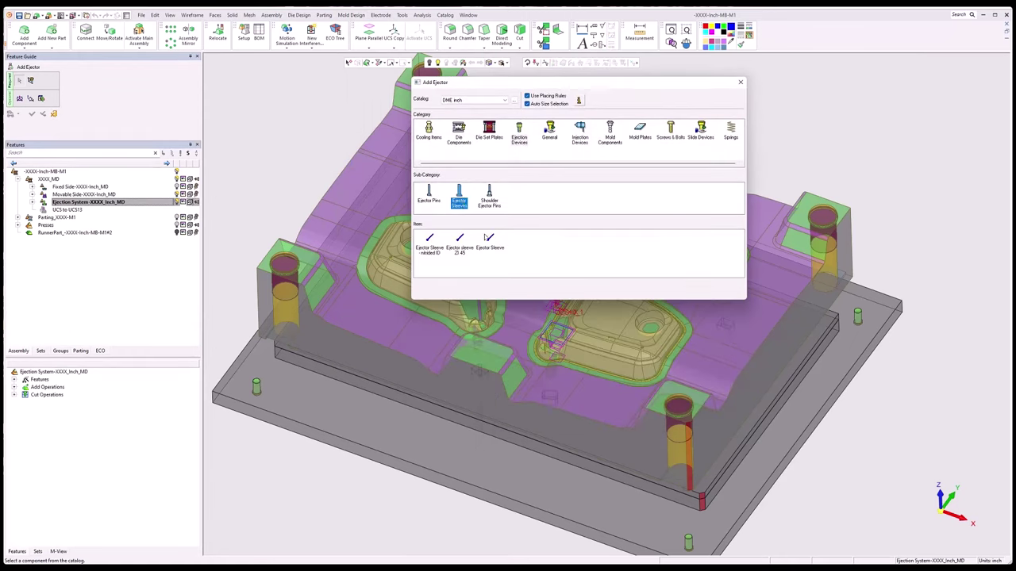
click(490, 241)
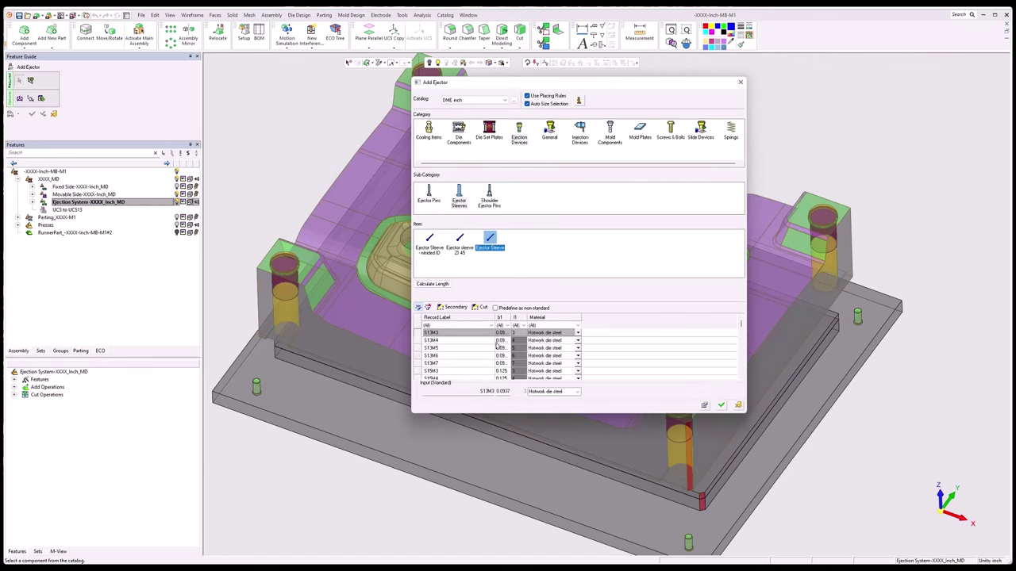
click(508, 326)
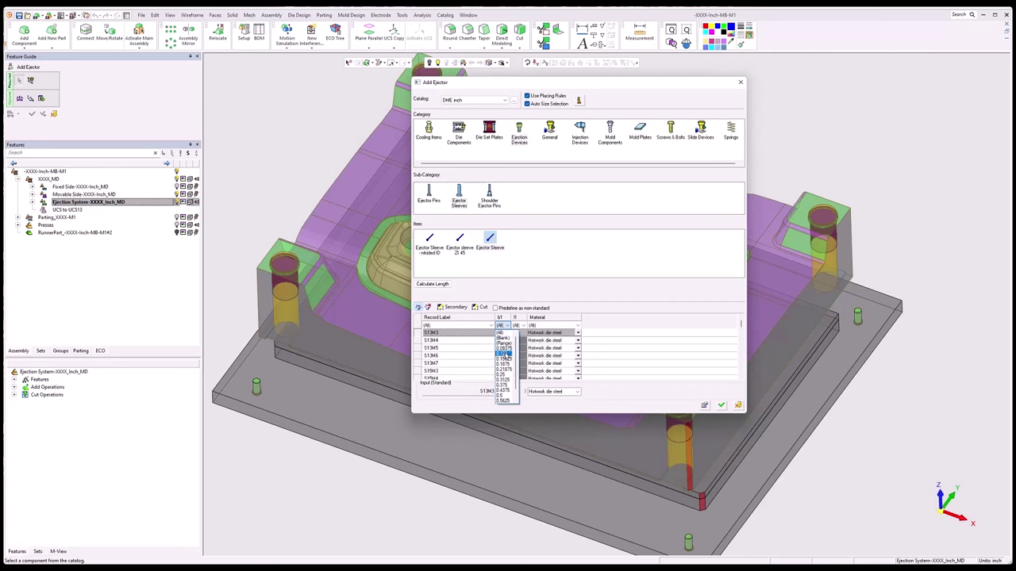
click(504, 352)
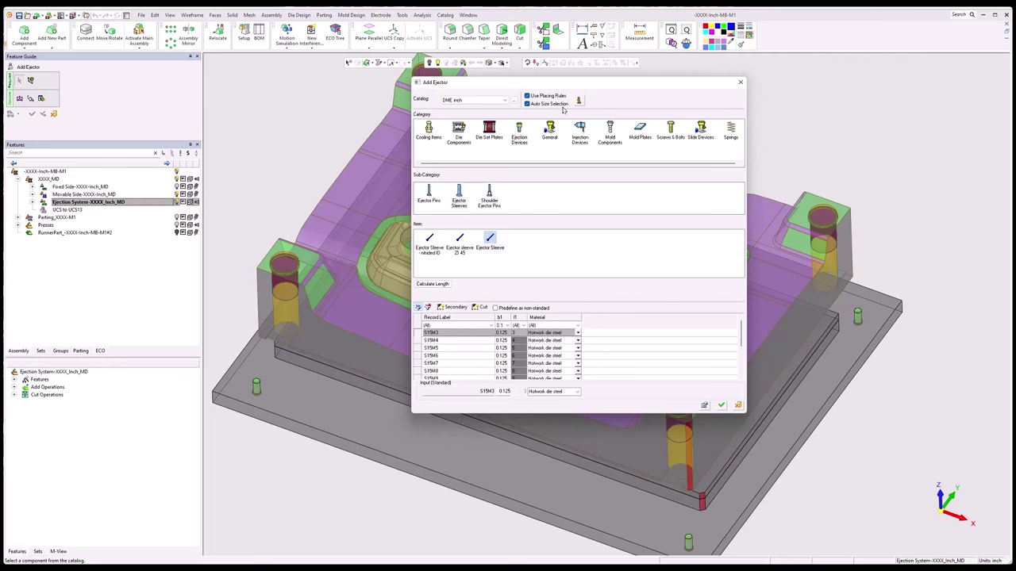
click(721, 406)
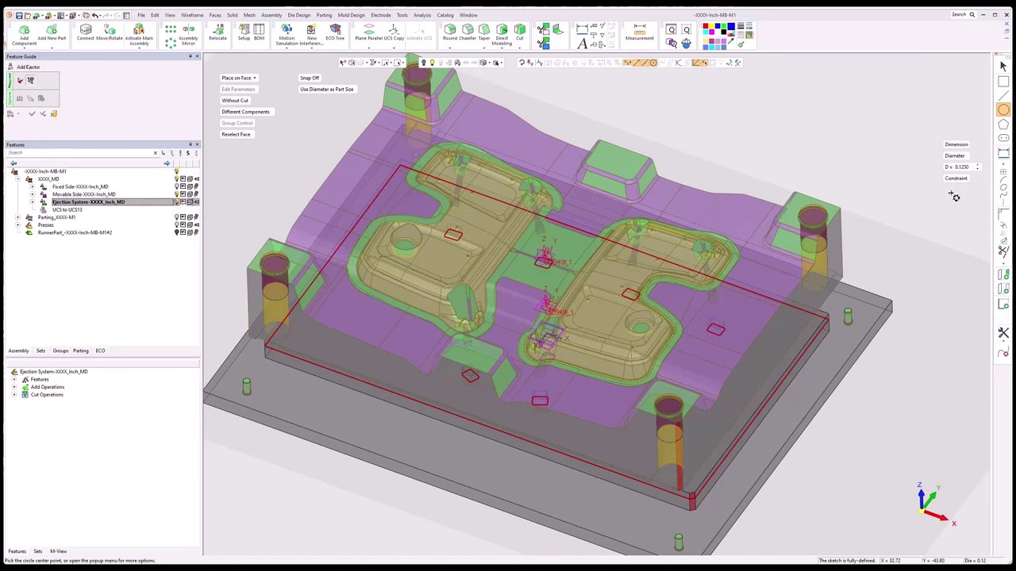
- Set placement to Don't Use Diameter as Part Size, and prepare to add projected geometry that snaps only to circle centers
click(307, 89)
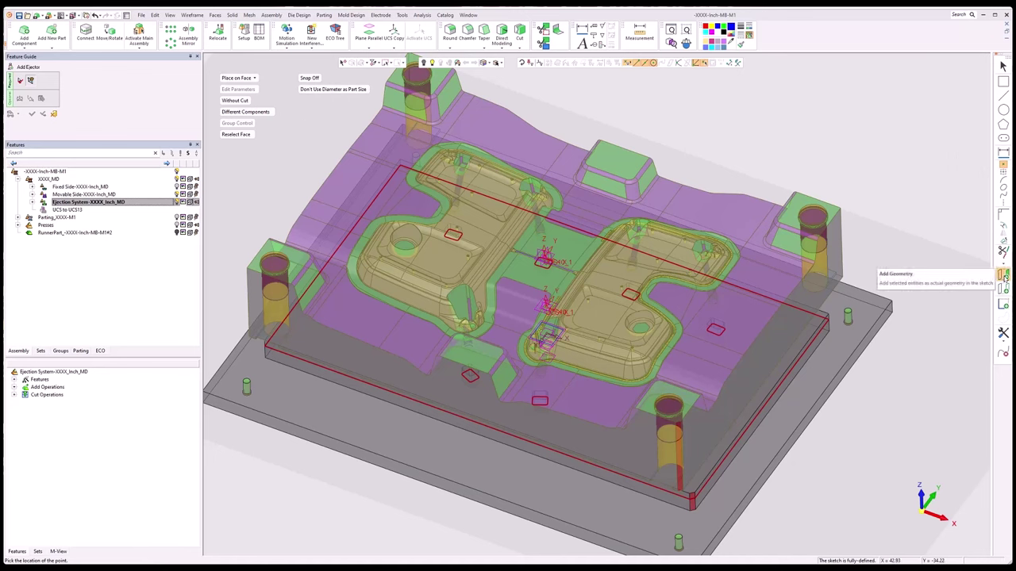
click(1005, 278)
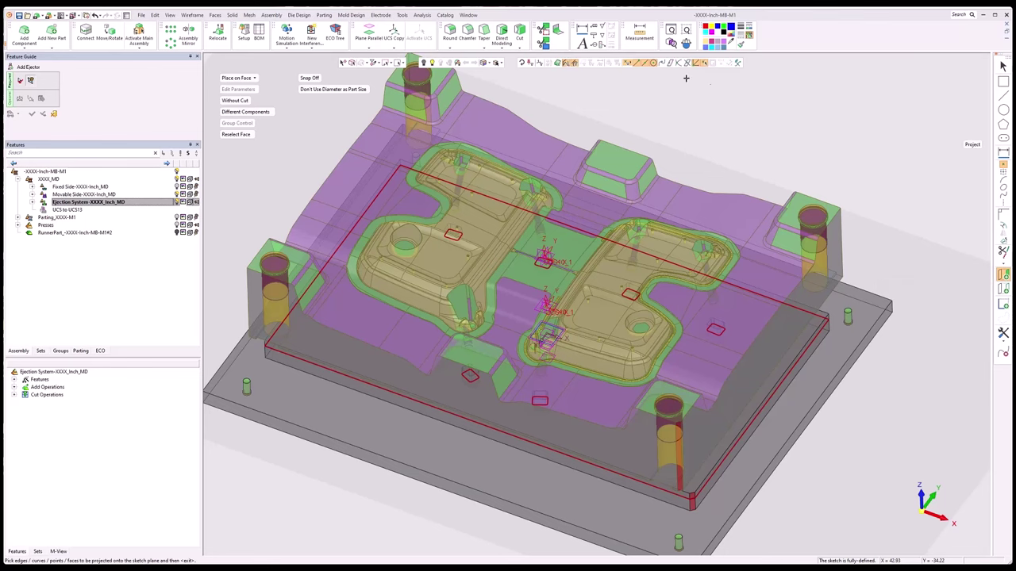
click(653, 64)
- Place ejector sleeves at the centers of the five bosses around the recessed pocket of the front core
scroll(618, 332, up, 6)
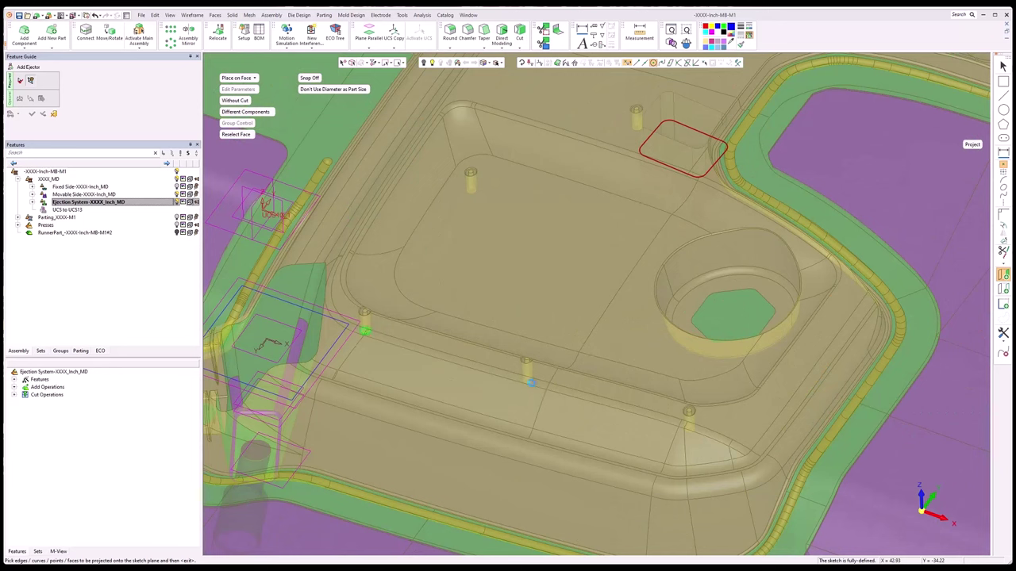
click(527, 380)
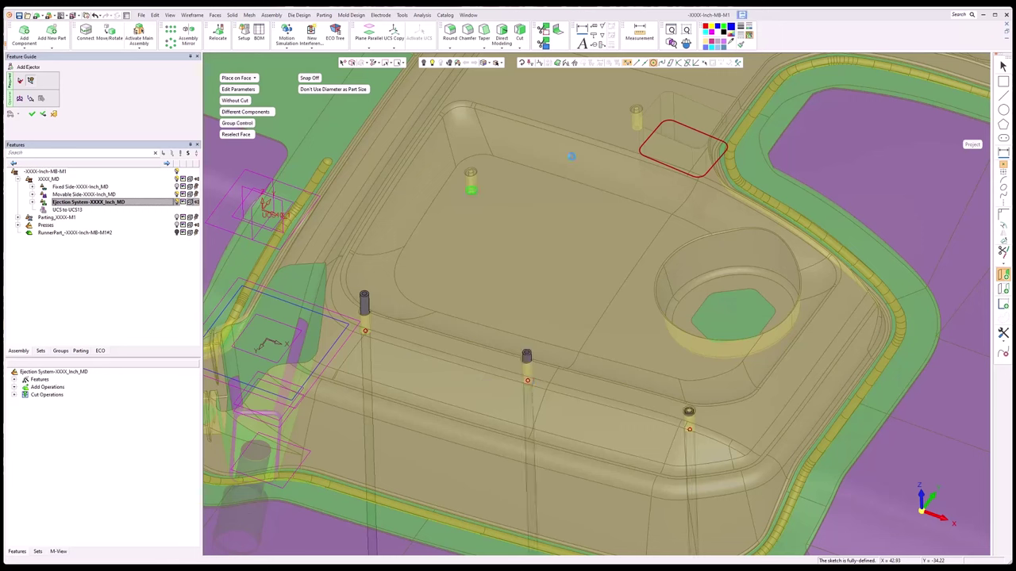
click(637, 129)
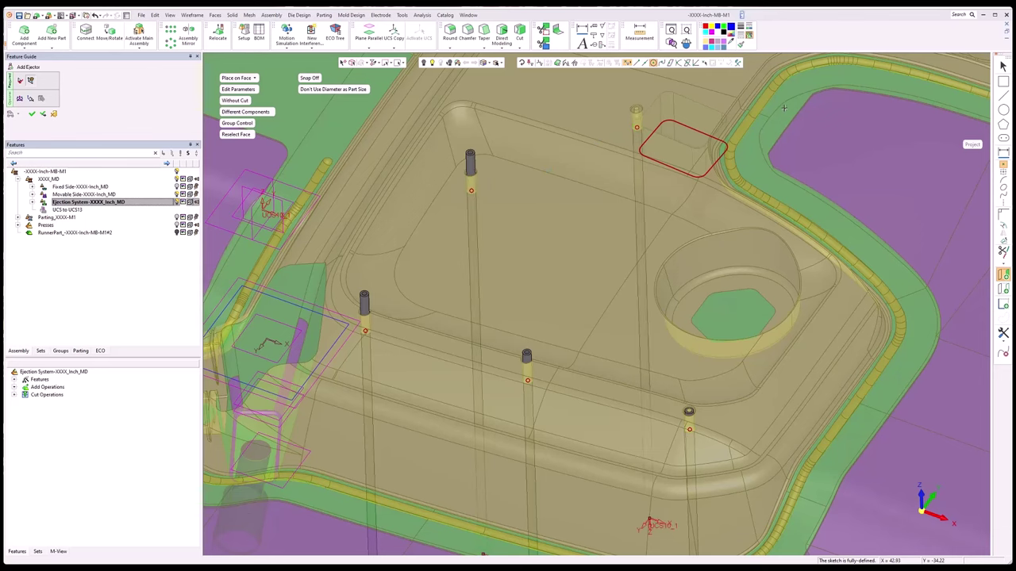
- Place ejector sleeves at the centers of the four bosses in the far arm of the same core
scroll(762, 182, down, 2)
scroll(697, 260, up, 3)
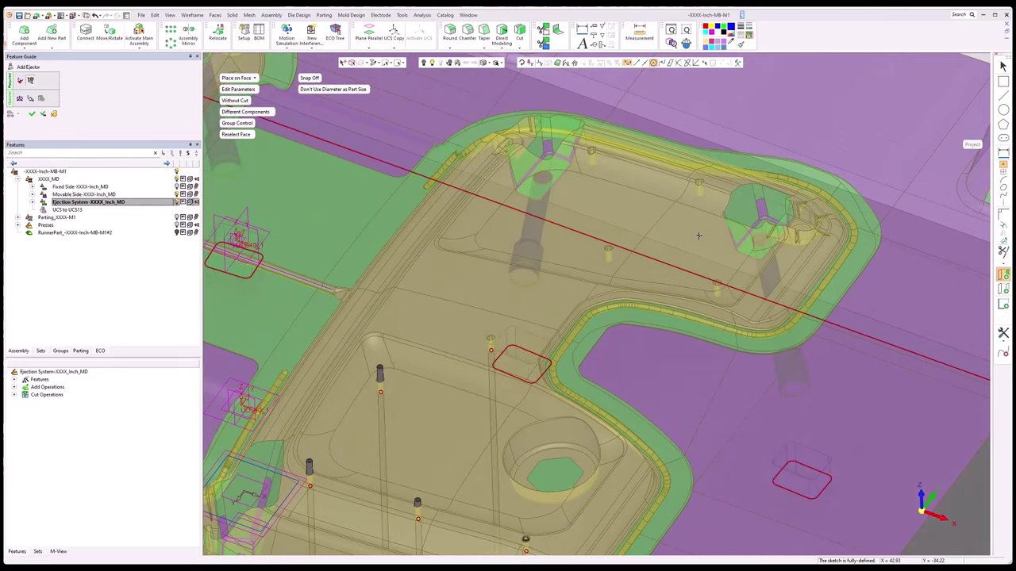
scroll(584, 272, up, 2)
click(560, 274)
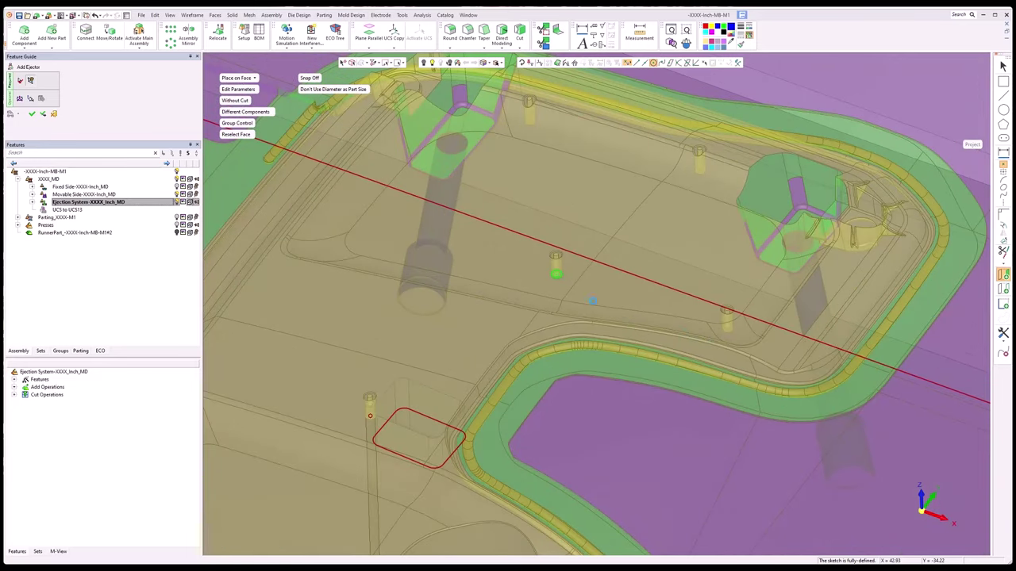
click(729, 330)
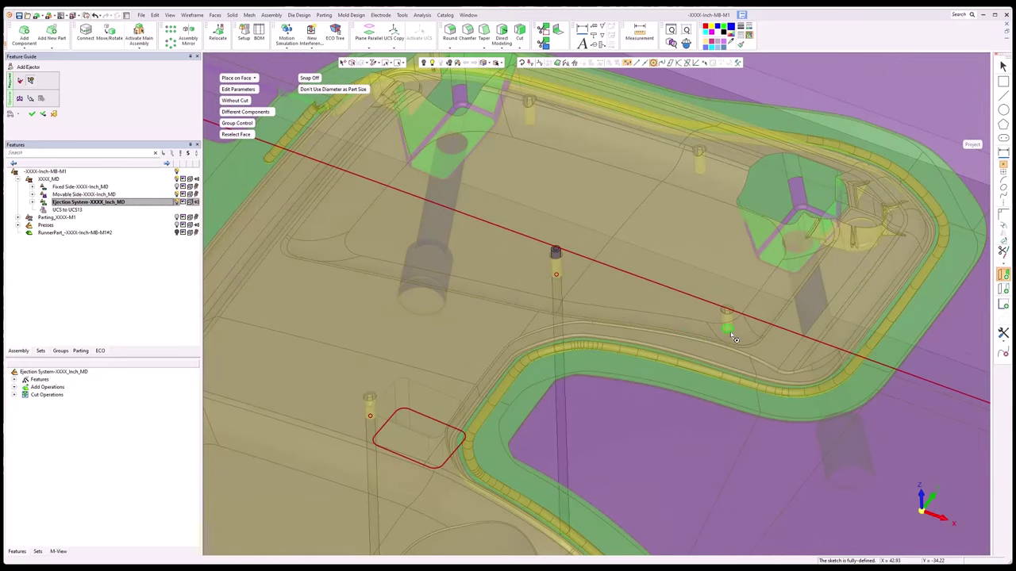
click(702, 173)
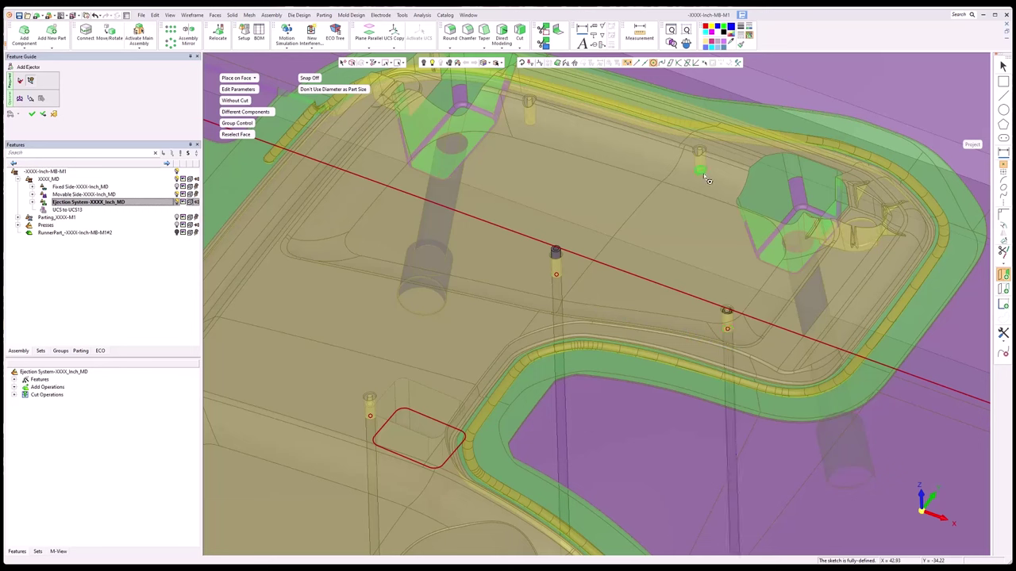
click(536, 126)
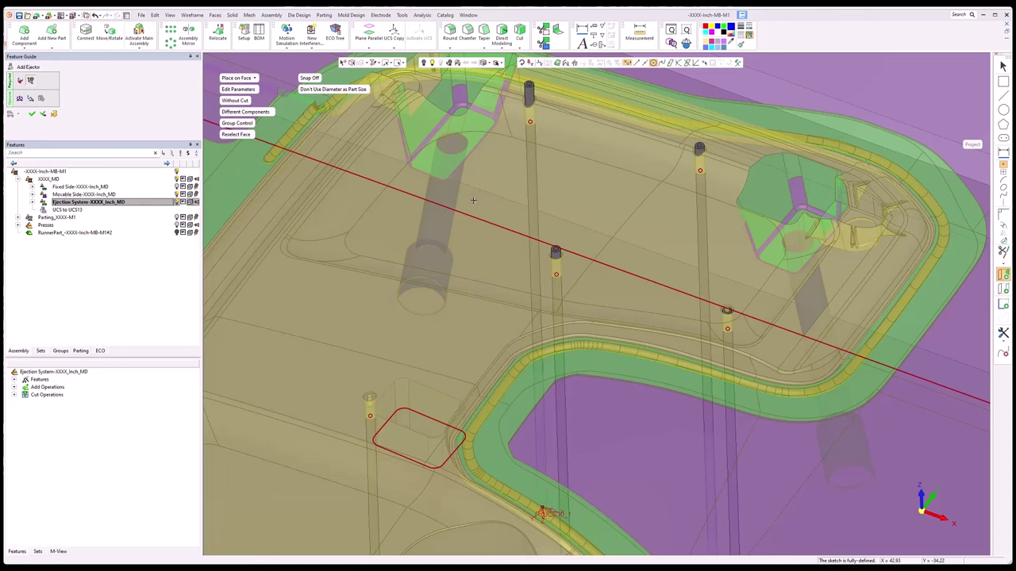
scroll(542, 512, down, 5)
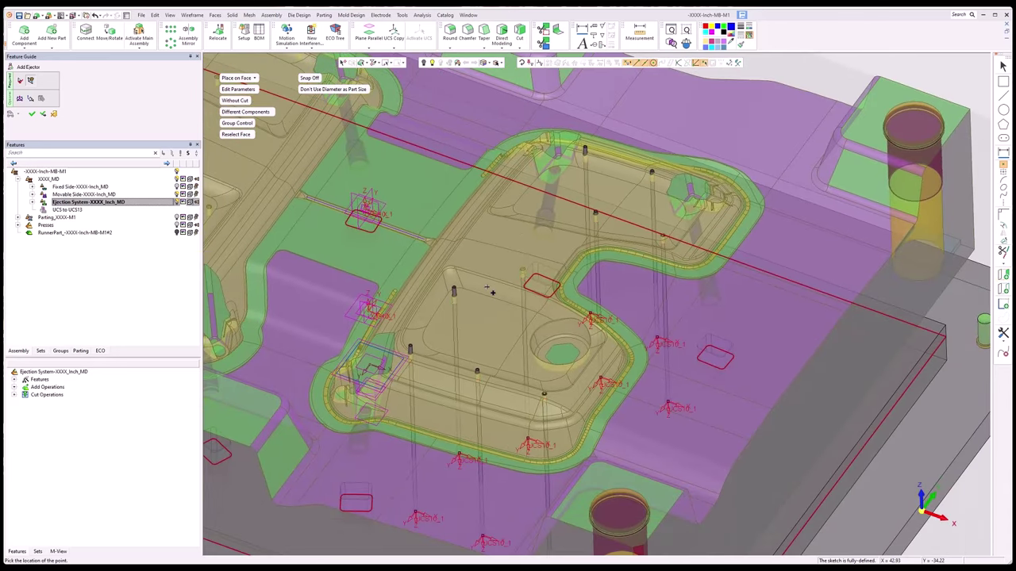
scroll(484, 311, up, 4)
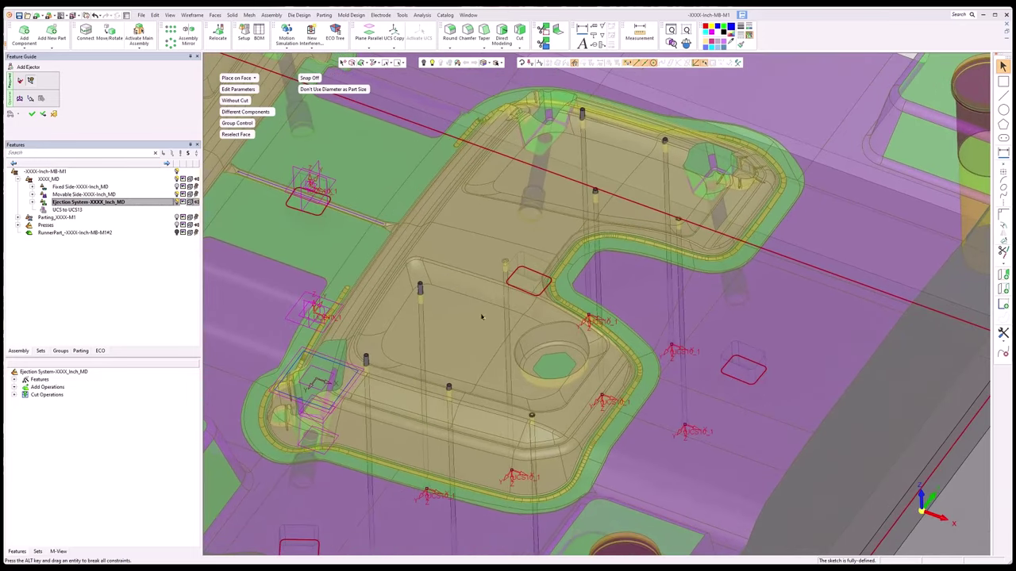
scroll(353, 292, up, 3)
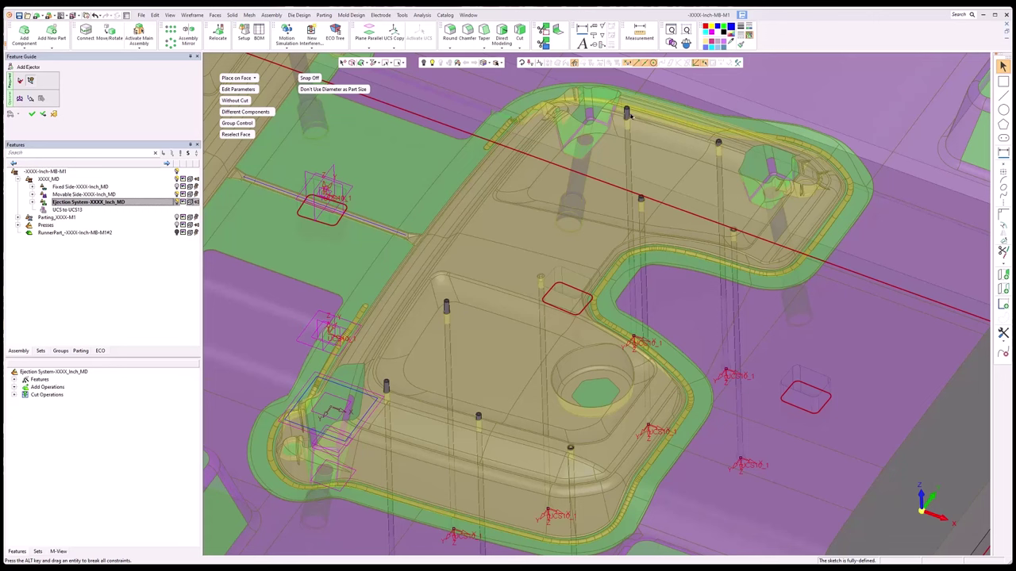
scroll(479, 235, up, 3)
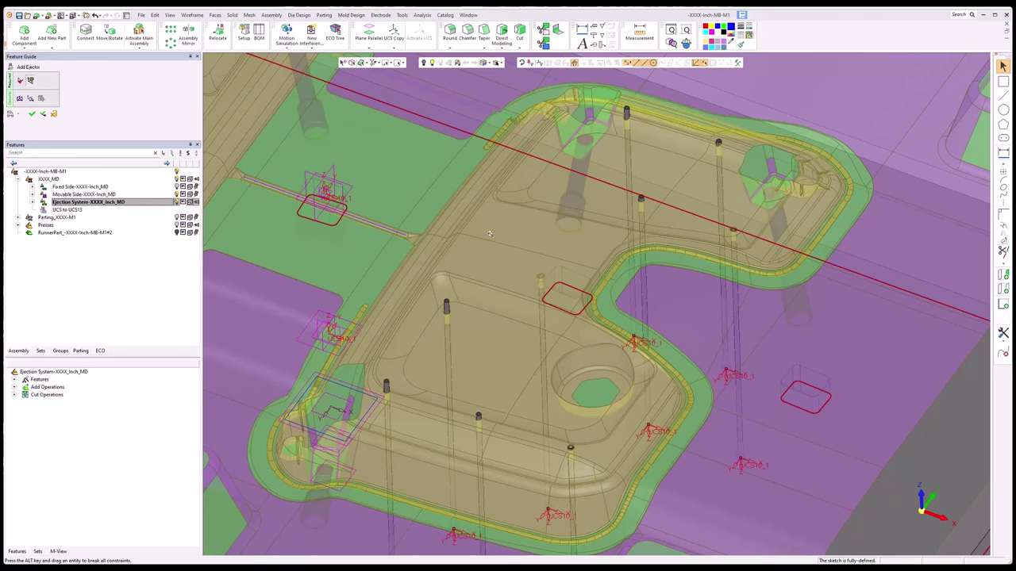
scroll(496, 249, up, 3)
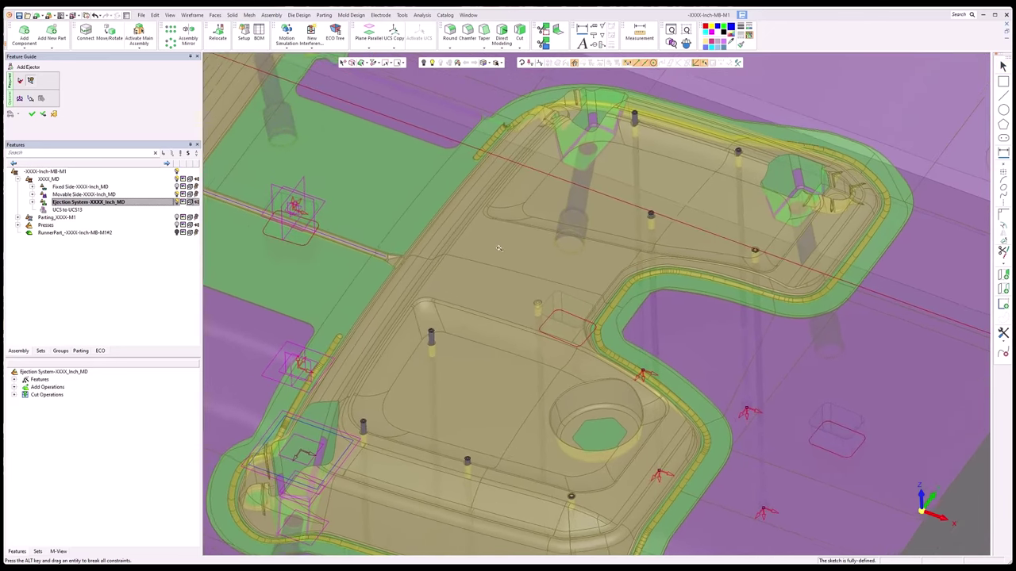
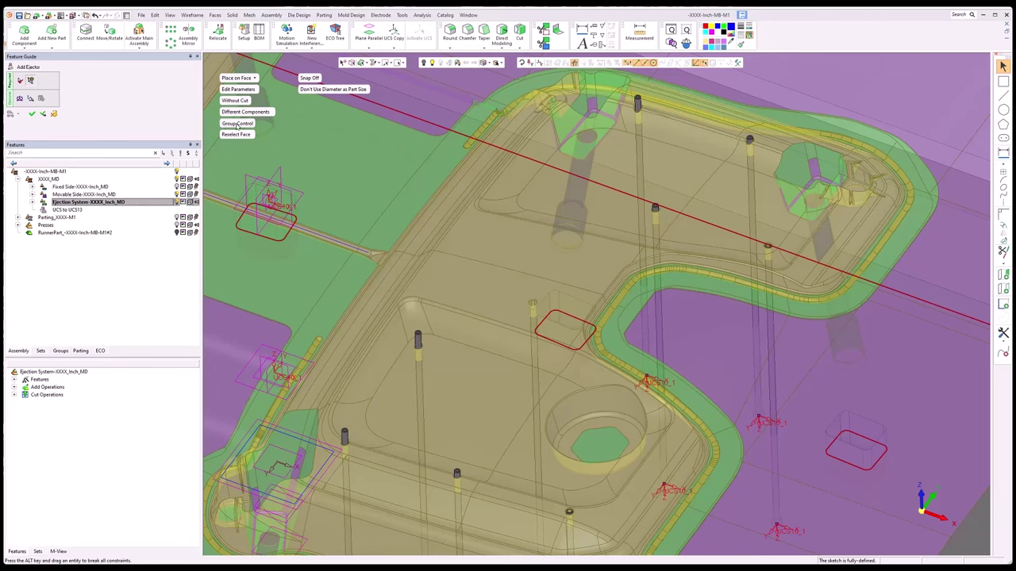
- Change only the ejector sleeve at the core's near corner beside the lifter to catalog item S15M13, using individual control
click(237, 125)
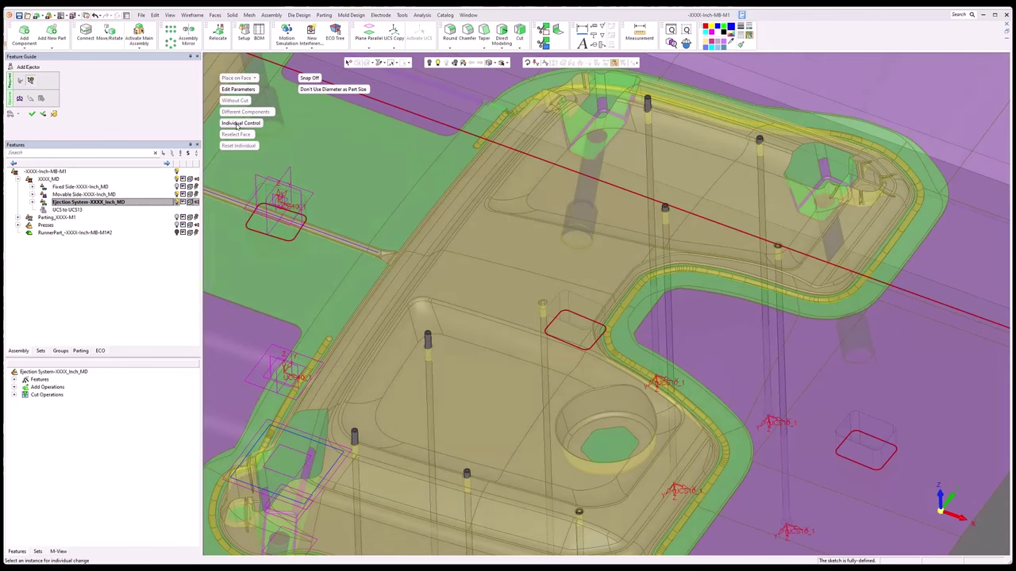
click(354, 438)
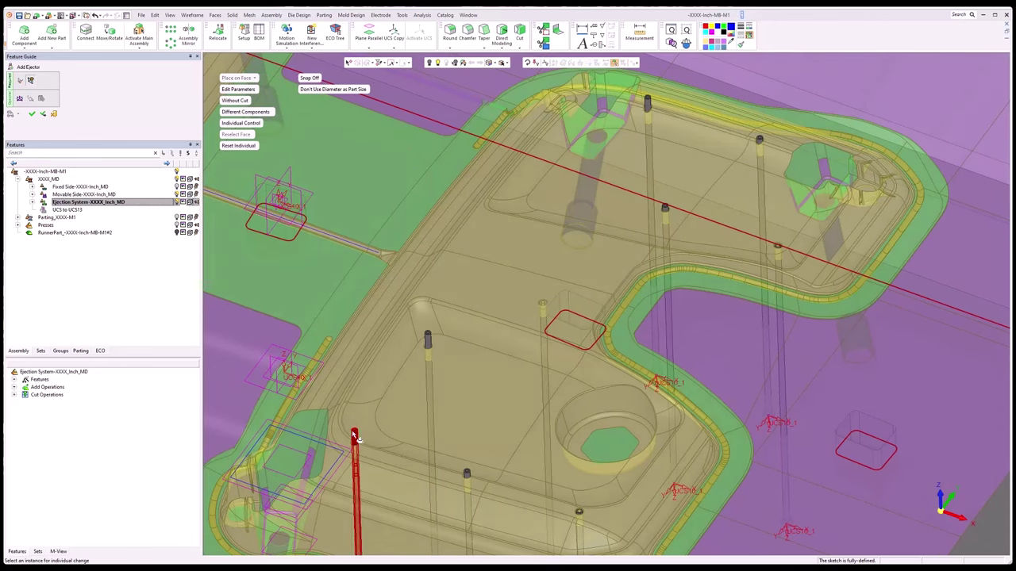
click(248, 91)
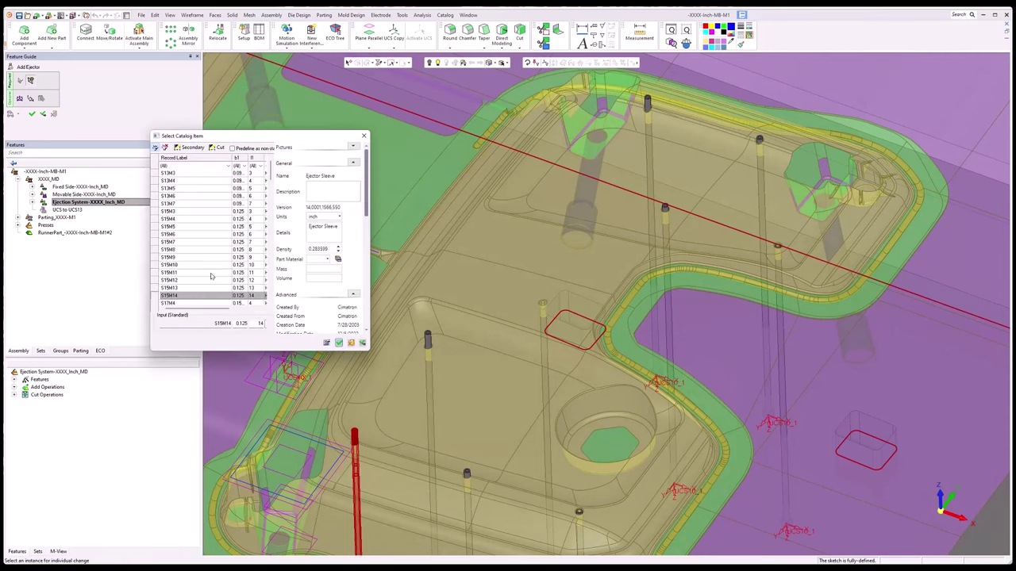
click(202, 287)
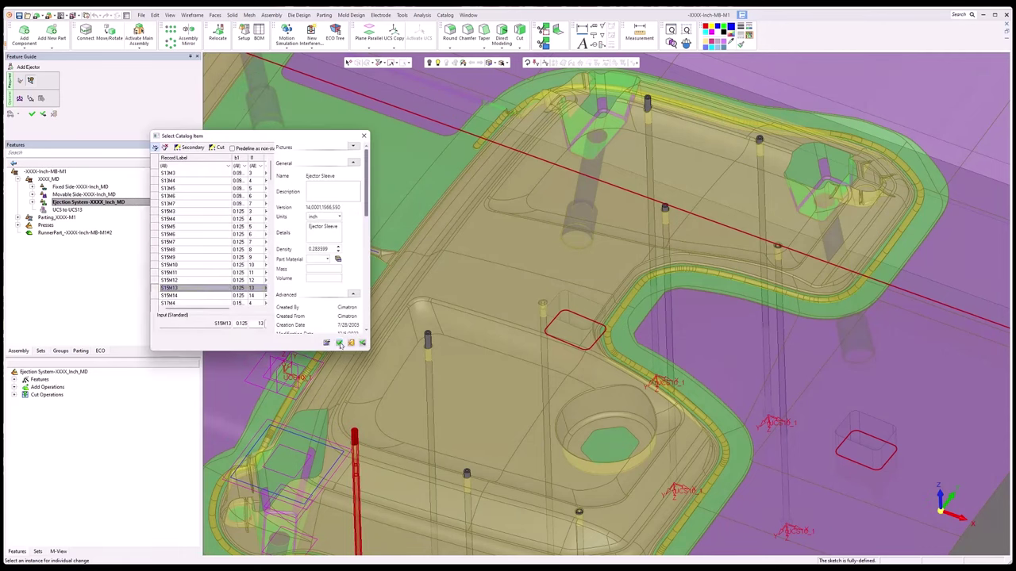
click(340, 344)
scroll(375, 484, up, 5)
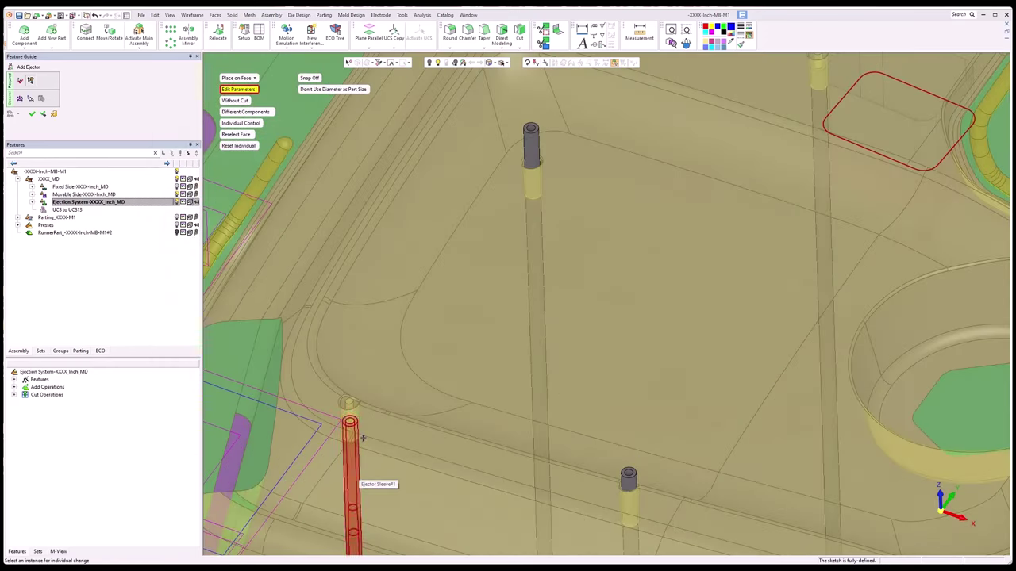
scroll(367, 404, down, 4)
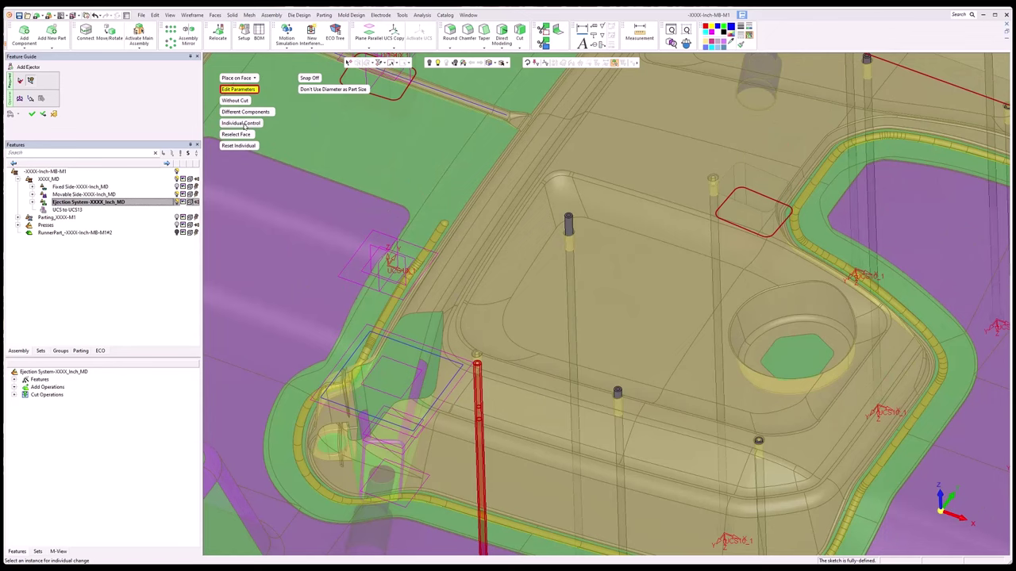
- Change the individual ejector sleeve at the far left corner of the core's recessed pocket to catalog item S15M13
click(242, 123)
click(246, 124)
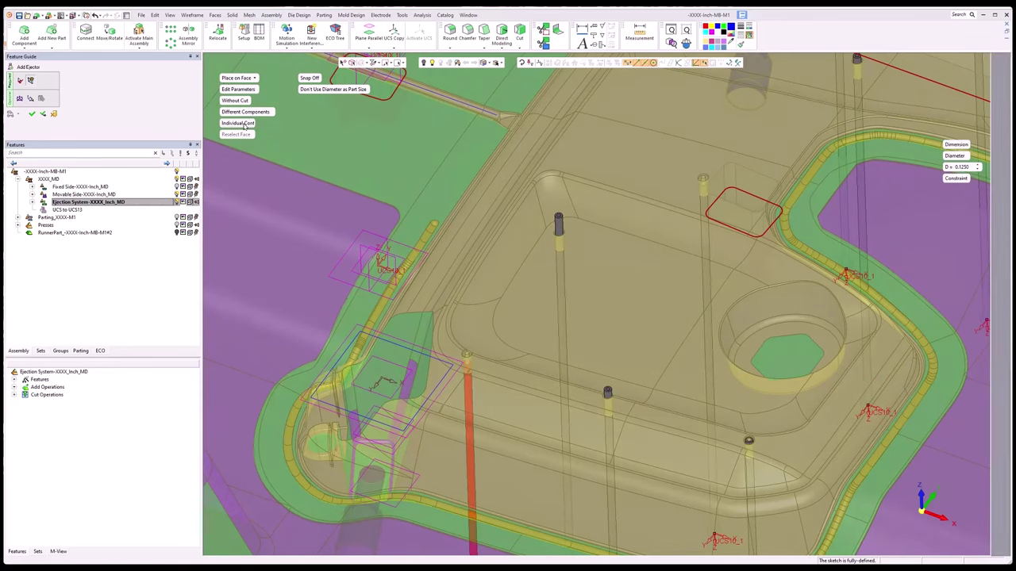
click(568, 227)
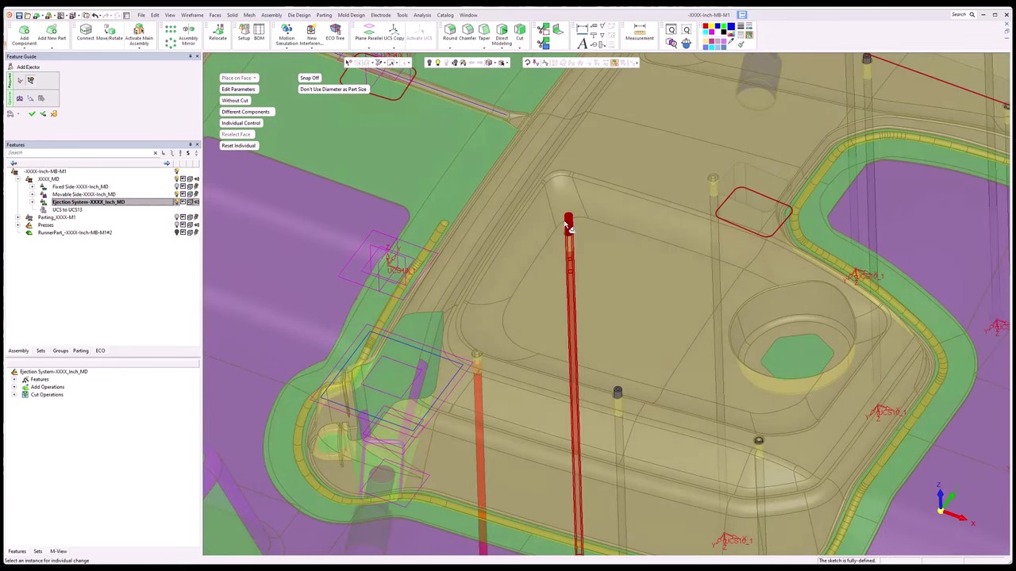
click(238, 89)
click(215, 288)
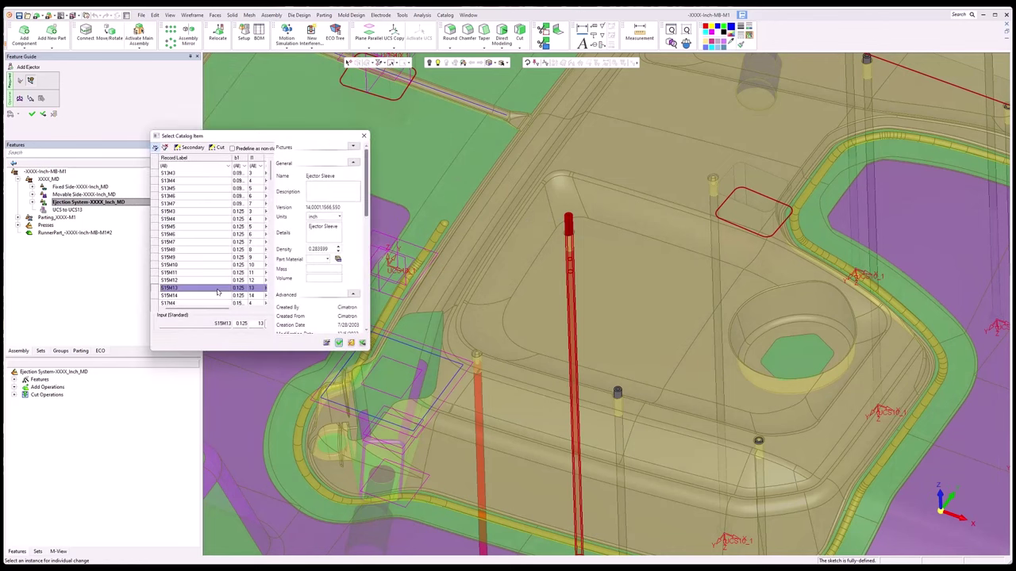
click(339, 344)
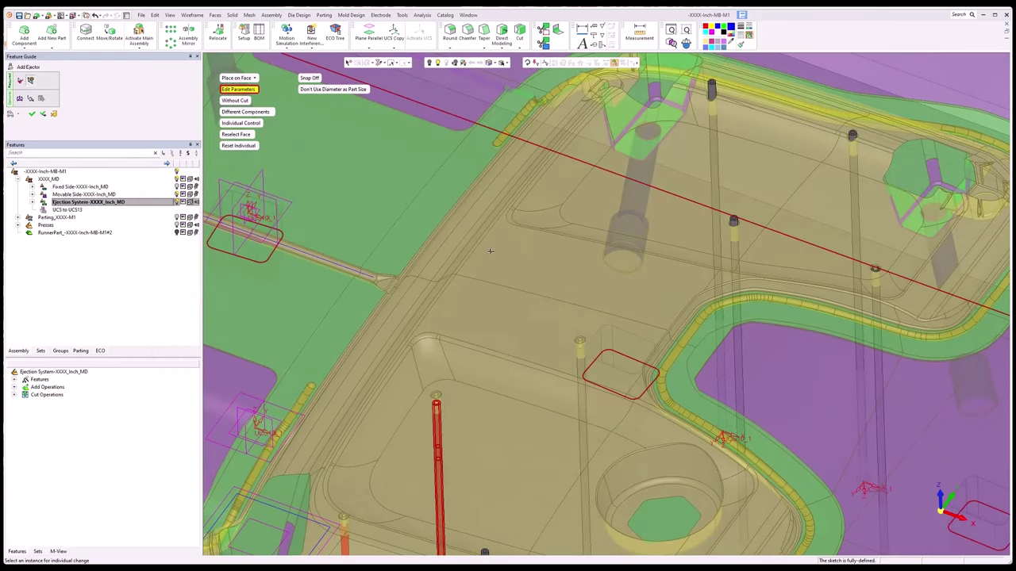
- Change the individual ejector sleeve at the far left corner of the core's far arm to S15M13, and return to group control
click(255, 125)
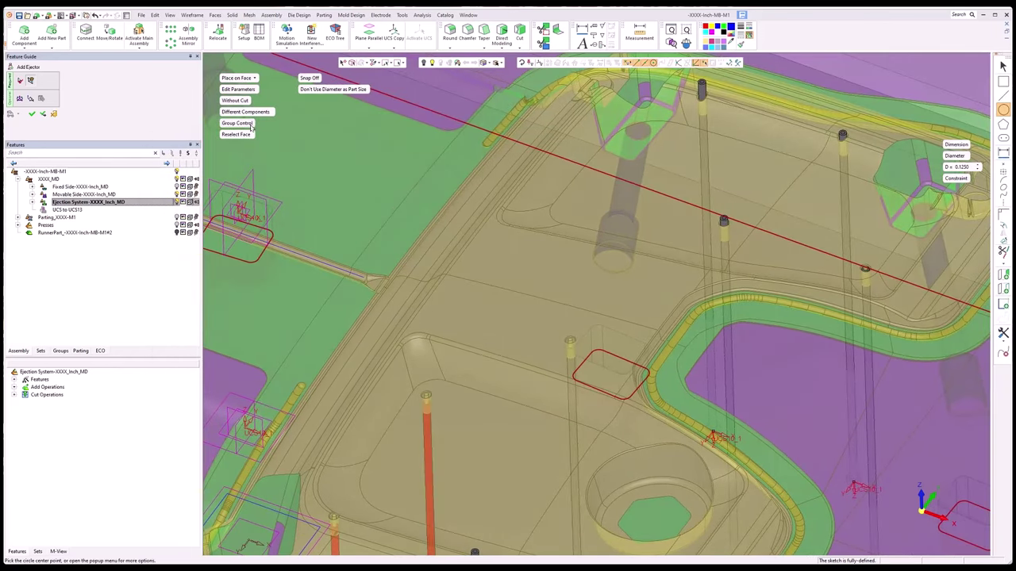
click(251, 126)
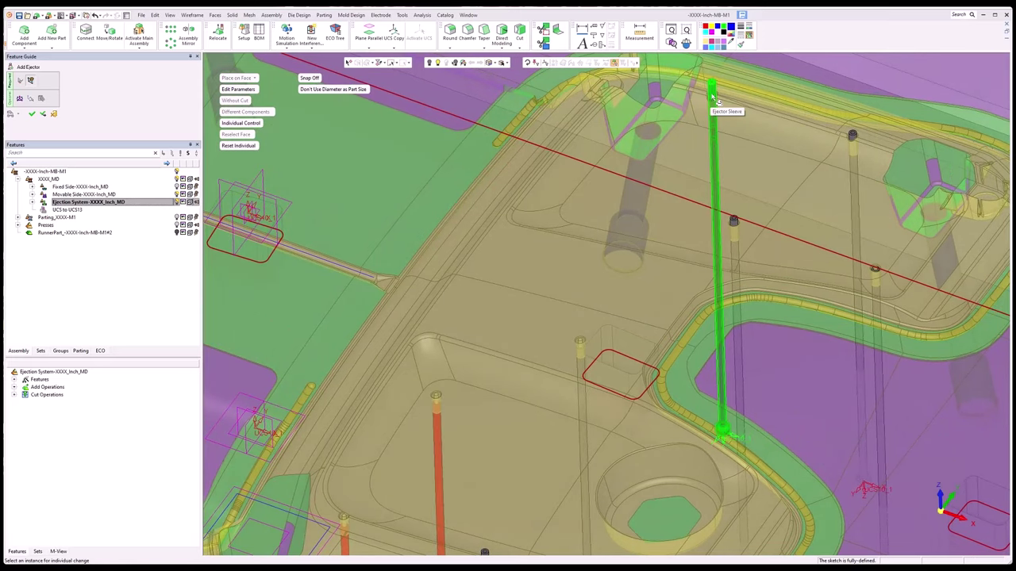
click(711, 102)
click(239, 90)
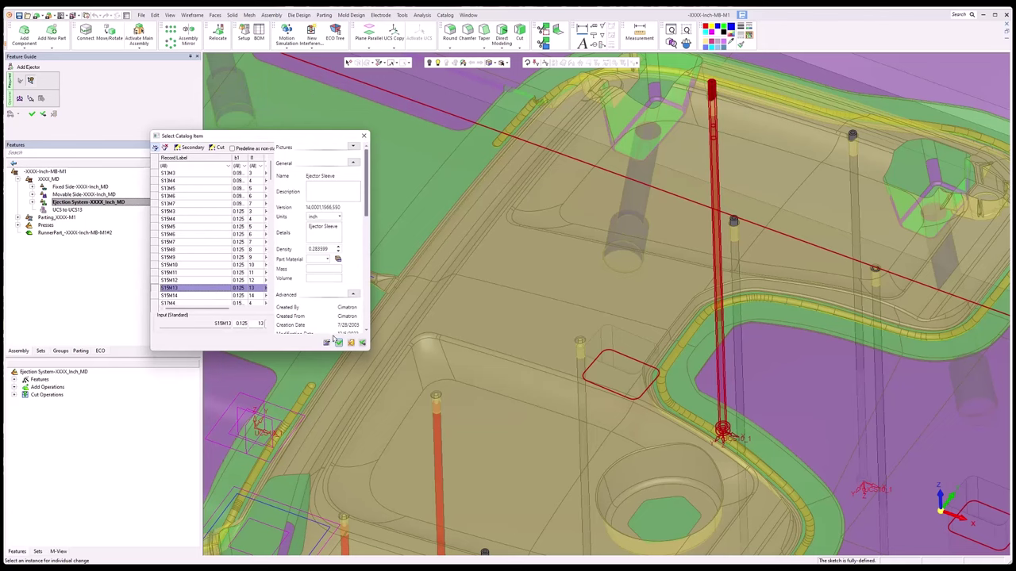
click(339, 344)
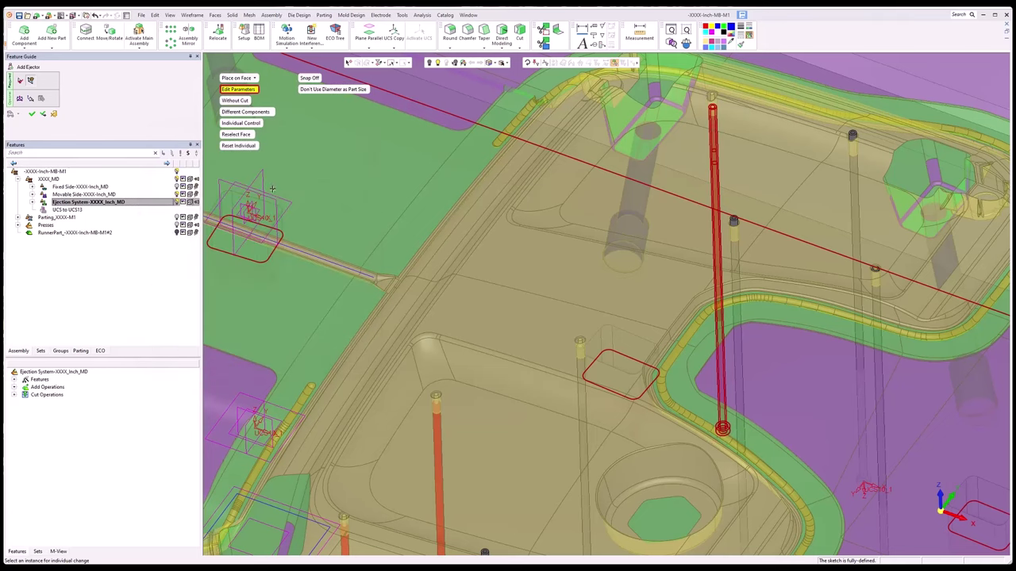
click(233, 124)
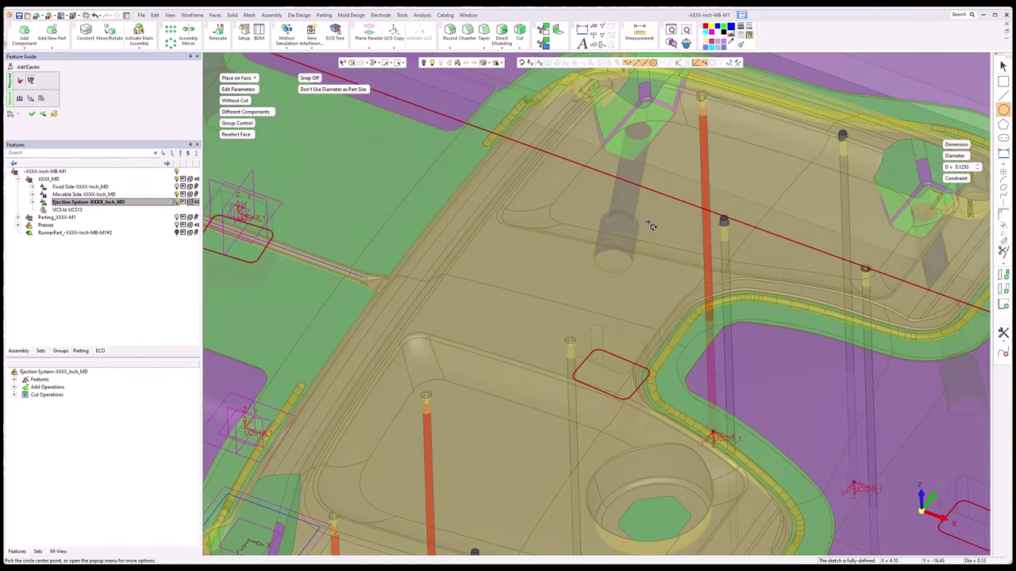
- Finish the Add Ejector operation to create the sleeves in the ejection system
key(Escape)
scroll(635, 178, down, 8)
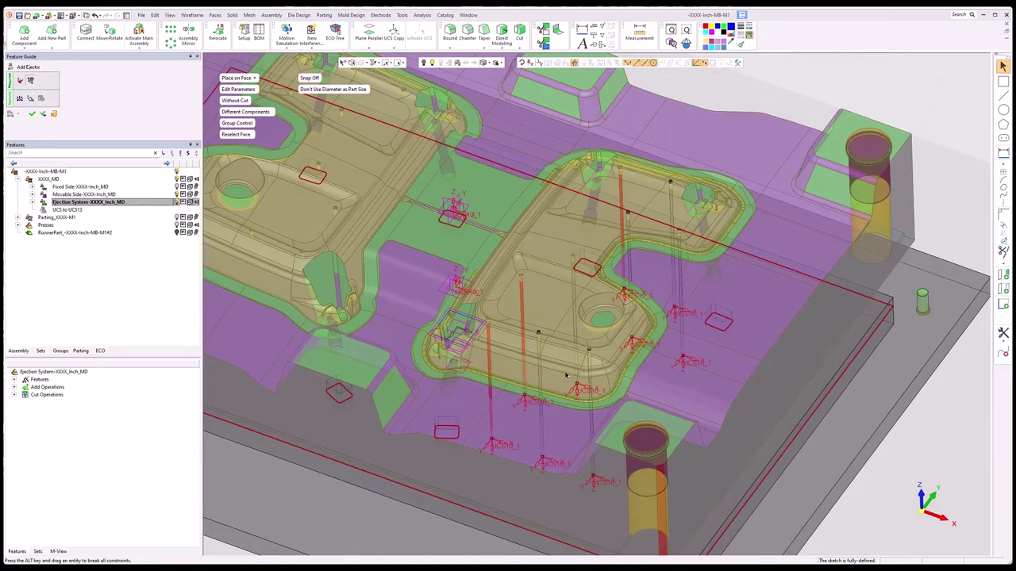
scroll(566, 375, up, 2)
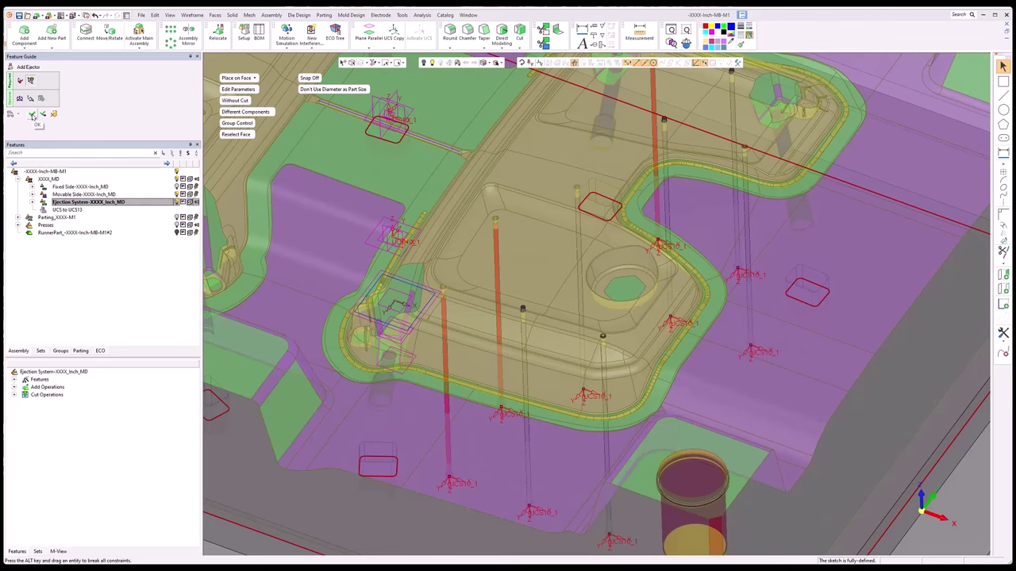
click(32, 115)
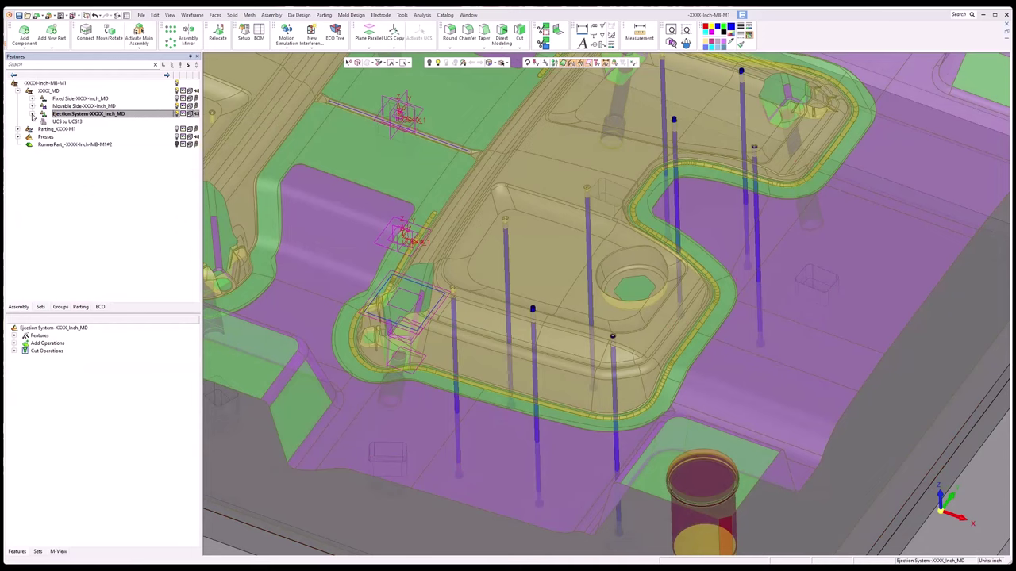
- Start Ejector Trim and select all the placed ejector sleeves from a front view as the objects to cut
middle_drag(494, 188, 584, 285)
scroll(580, 328, up, 3)
click(354, 15)
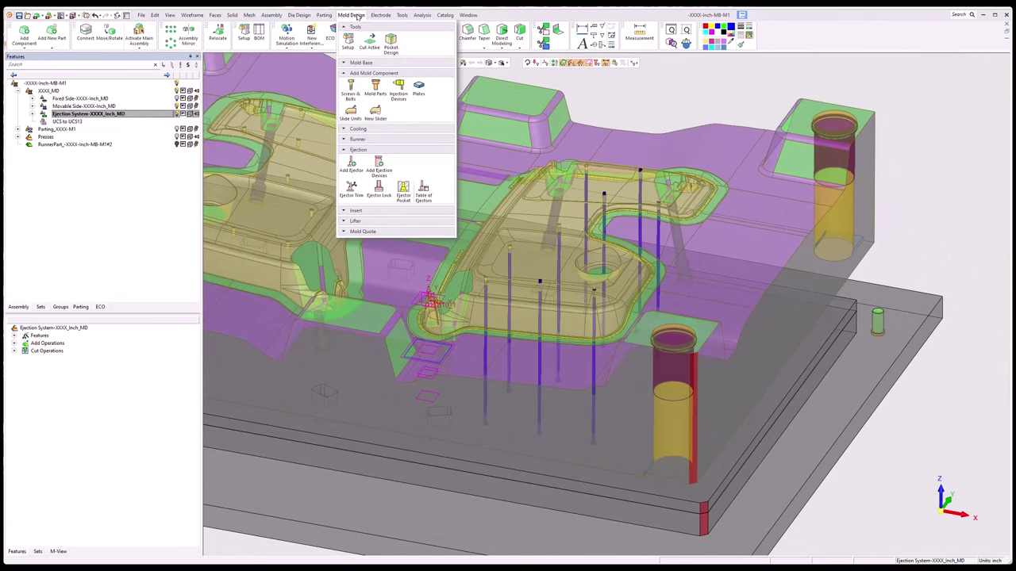
click(352, 189)
click(354, 188)
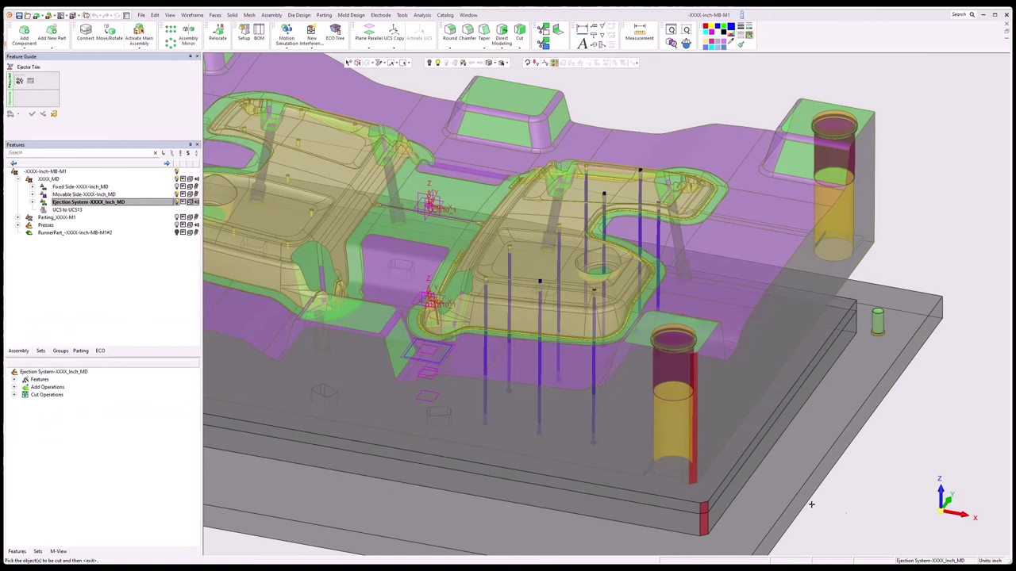
middle_drag(938, 520, 872, 510)
key(F5)
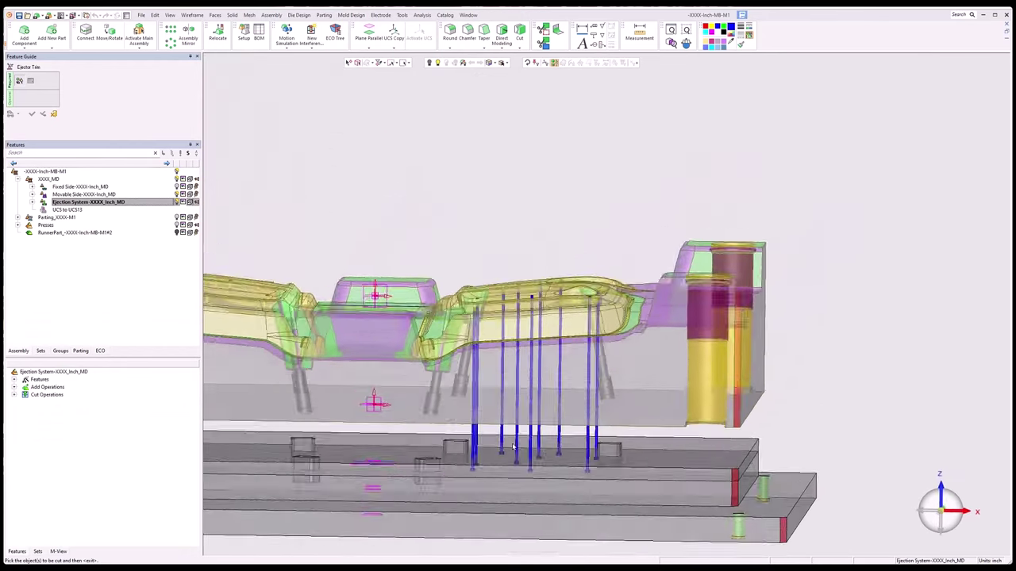
drag(458, 431, 601, 451)
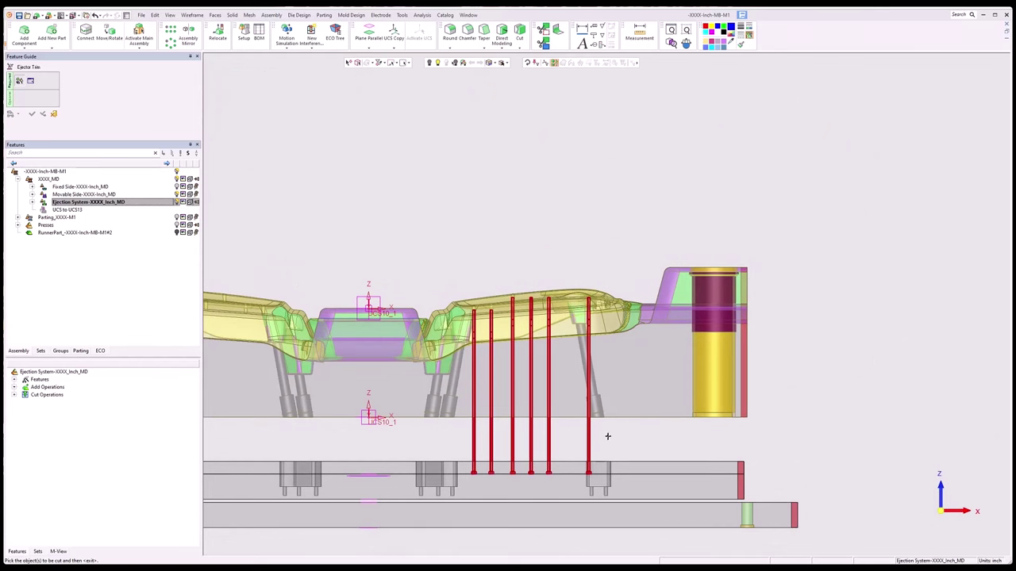
middle_click(624, 437)
middle_drag(629, 436, 447, 136)
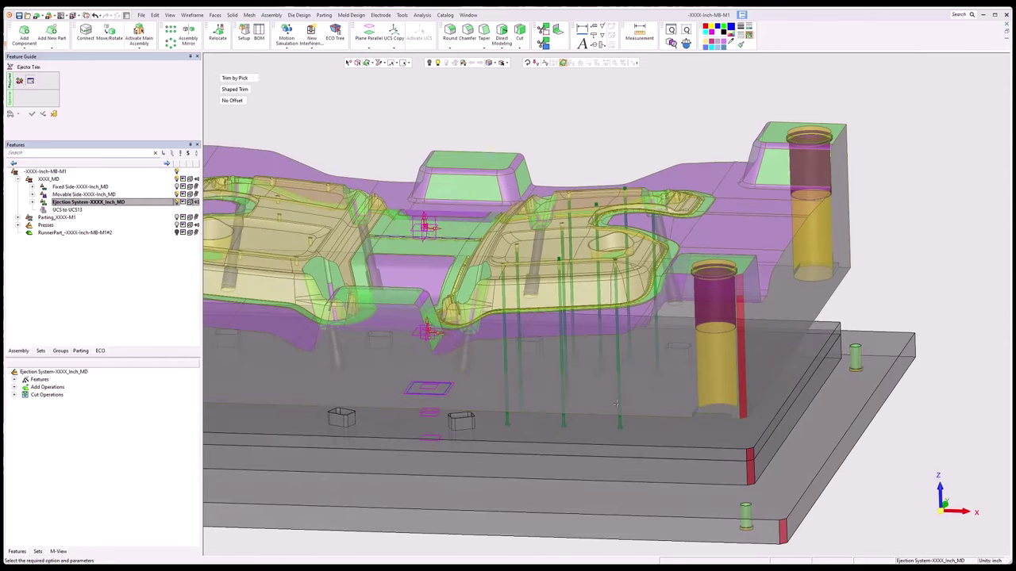
- Try to trim the selected sleeves with Trim by Movable Side, Shaped Trim and No Offset
click(254, 78)
click(258, 85)
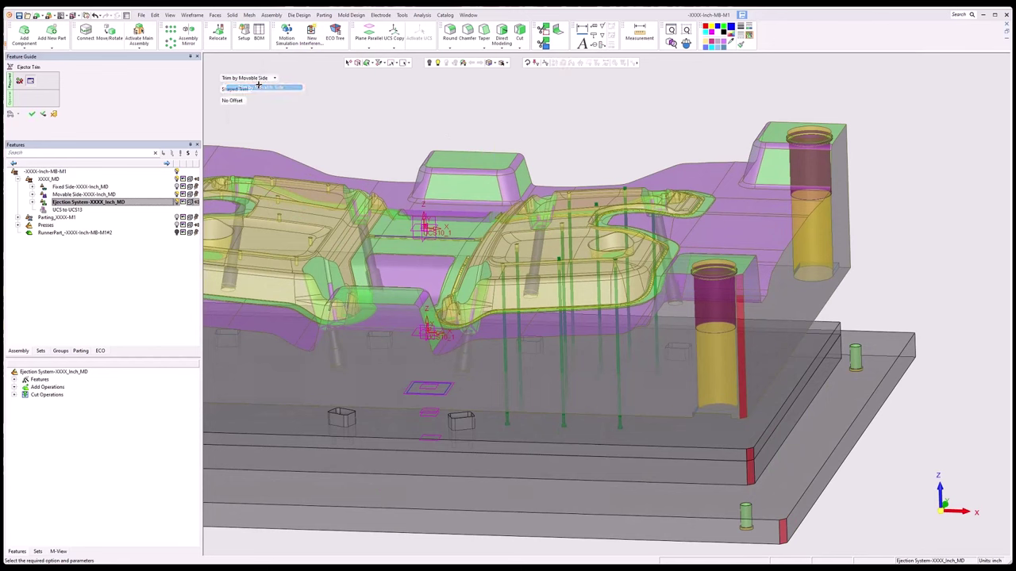
click(33, 117)
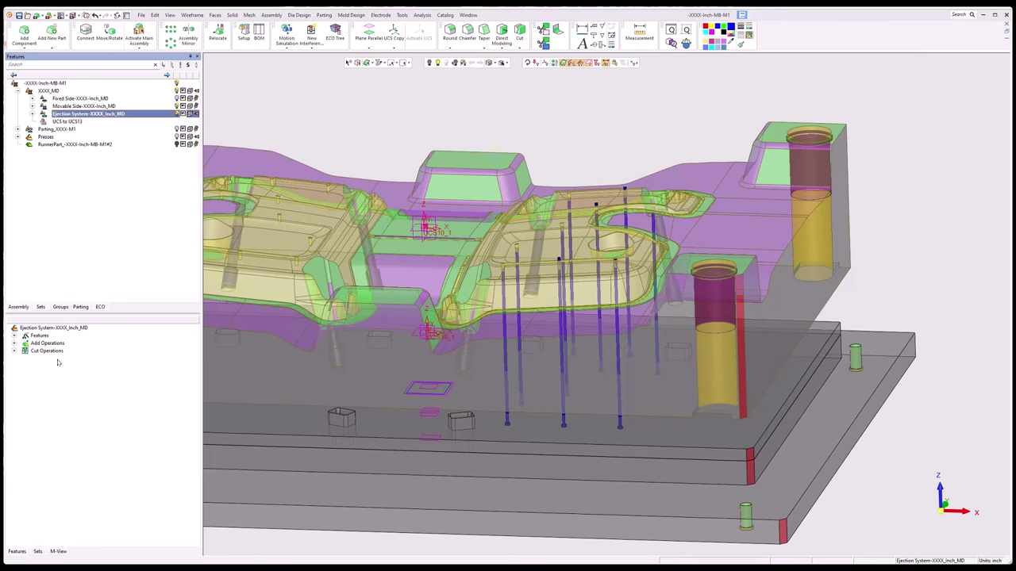
- Restart Ejector Trim and select the full set of ejector sleeves again as the objects to cut
click(351, 15)
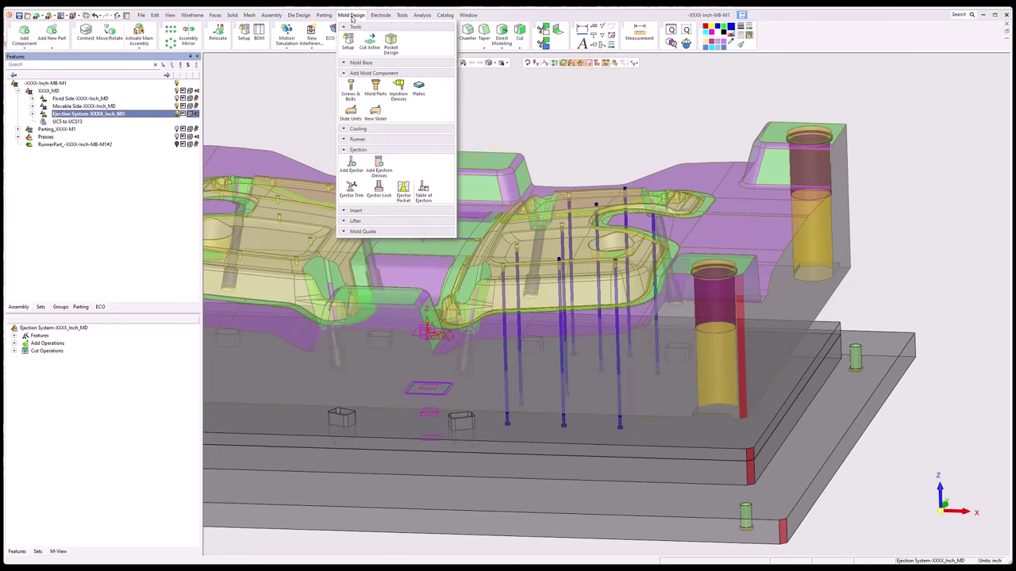
click(350, 192)
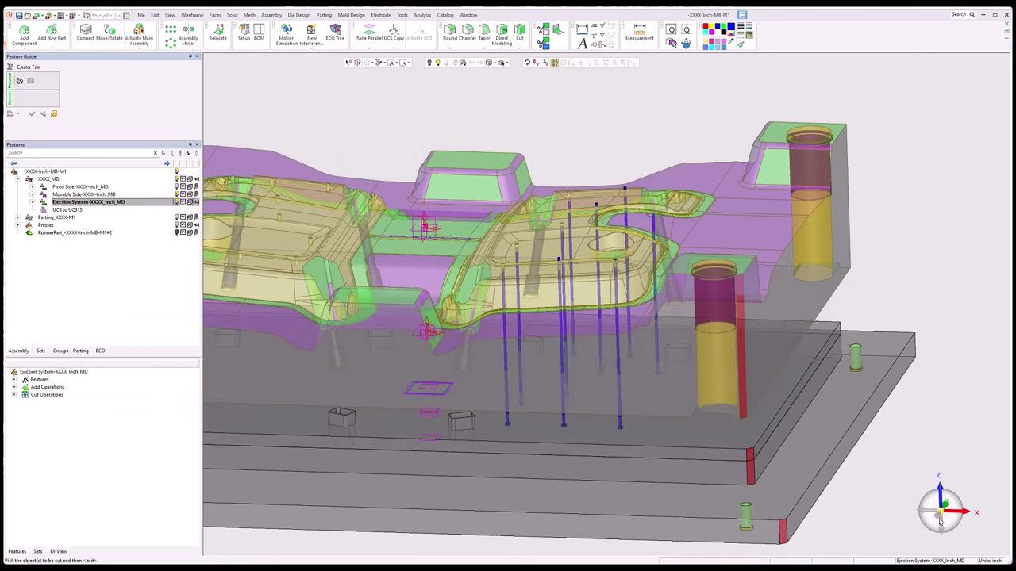
middle_drag(940, 519, 597, 437)
key(ctrl+1)
drag(462, 394, 622, 415)
middle_click(649, 413)
key(ctrl+0)
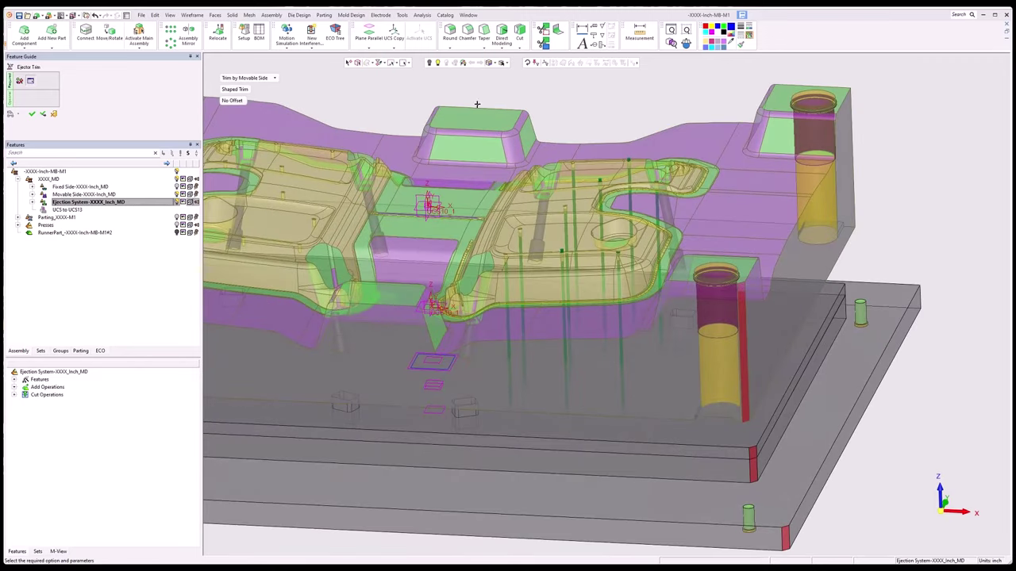
- Configure the sleeve trim as Trim by Work Part with Flat Trim at Max and No Offset
click(275, 78)
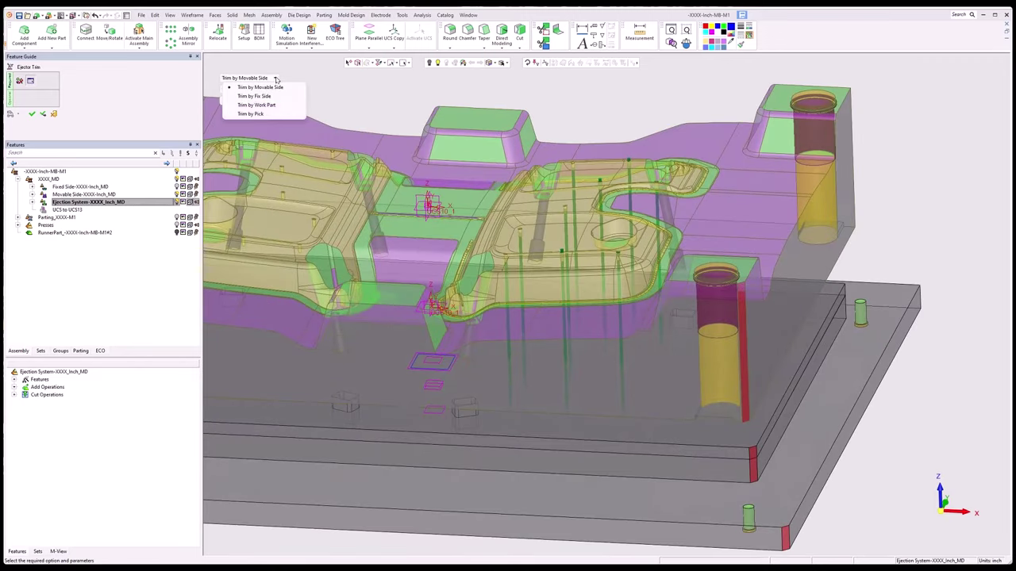
click(256, 104)
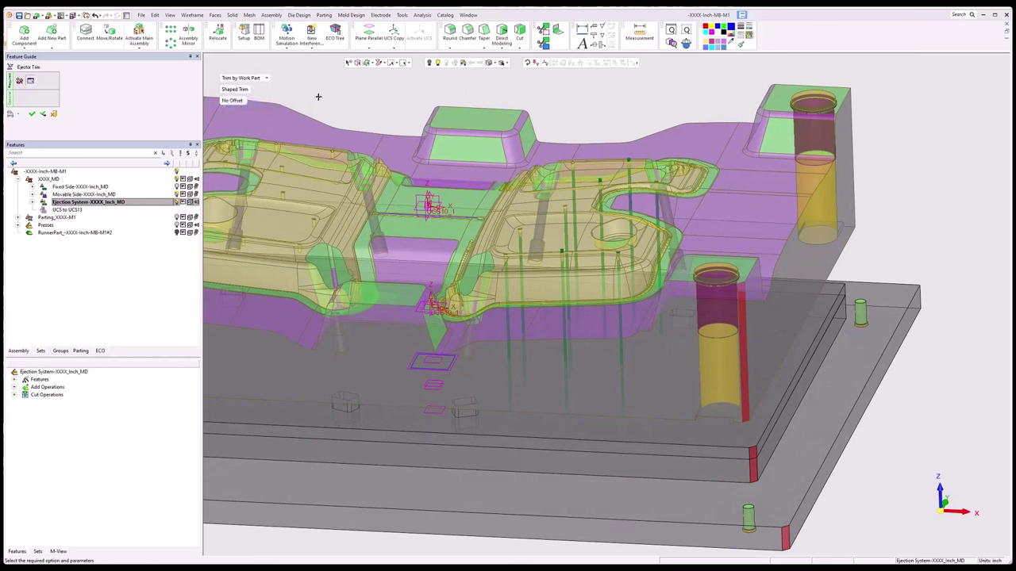
click(246, 92)
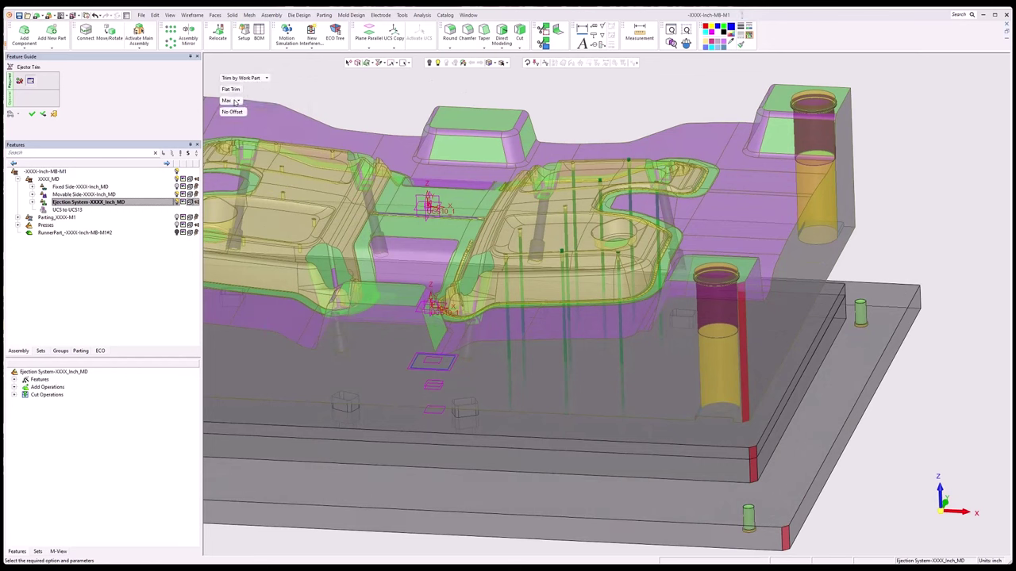
click(240, 101)
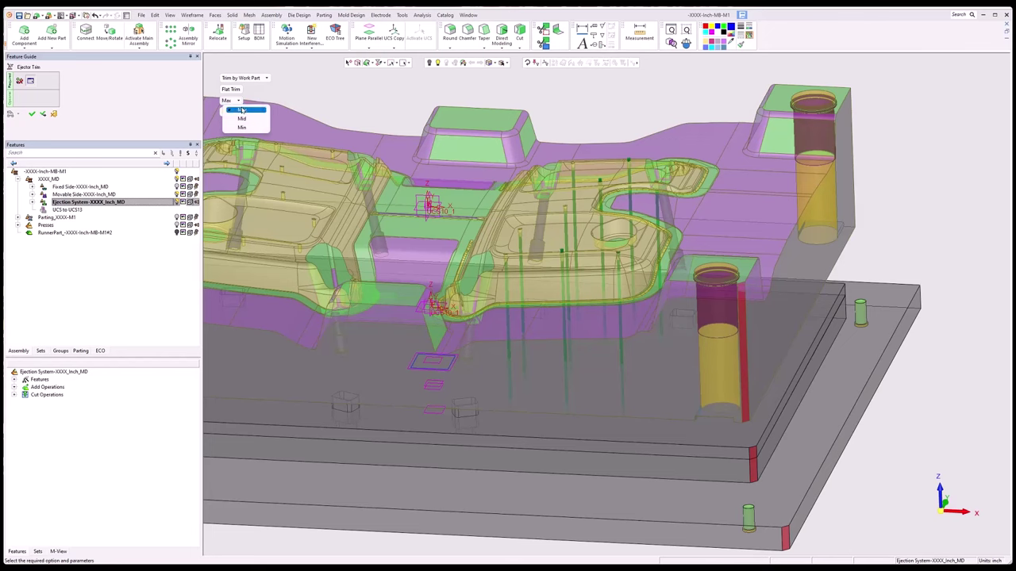
click(243, 110)
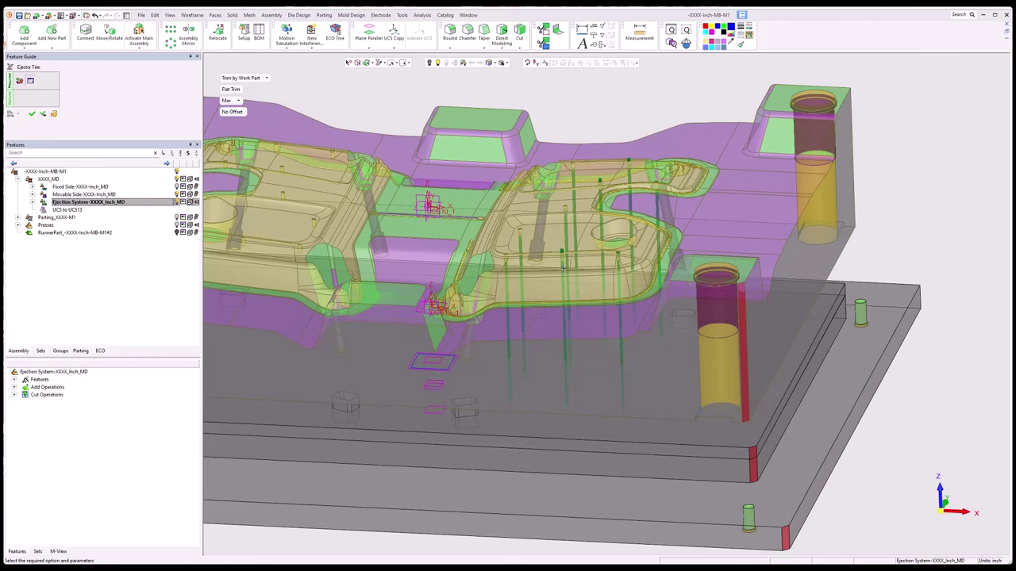
scroll(565, 268, up, 5)
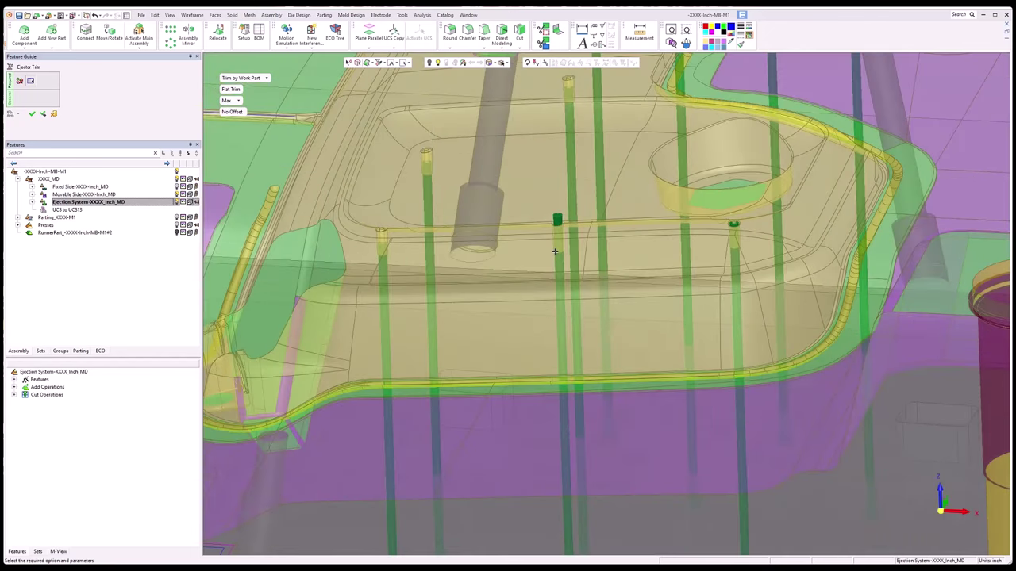
drag(943, 516, 939, 520)
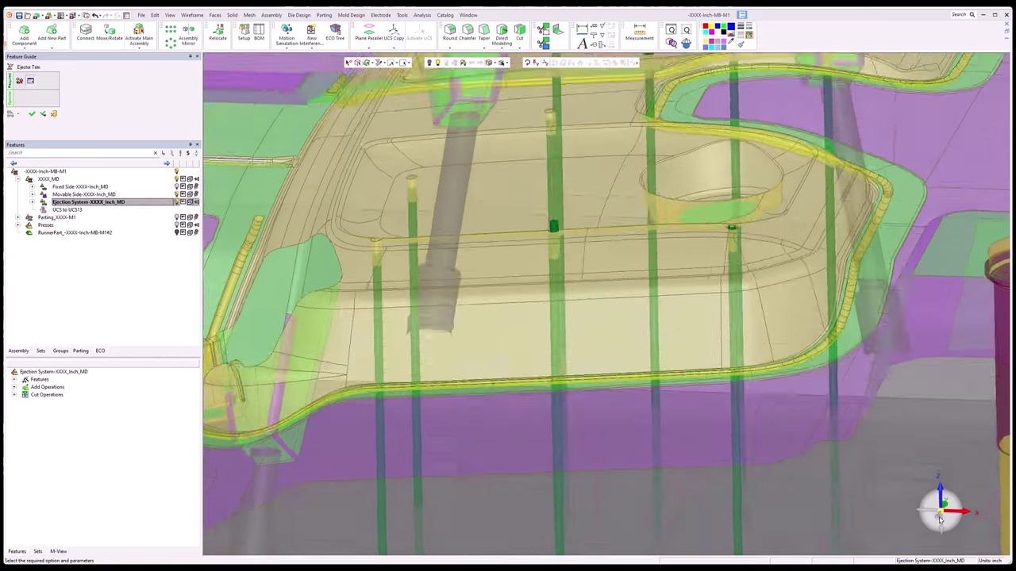
- Try to trim all the selected ejector sleeves with the configured flat trim by work part
scroll(538, 297, up, 5)
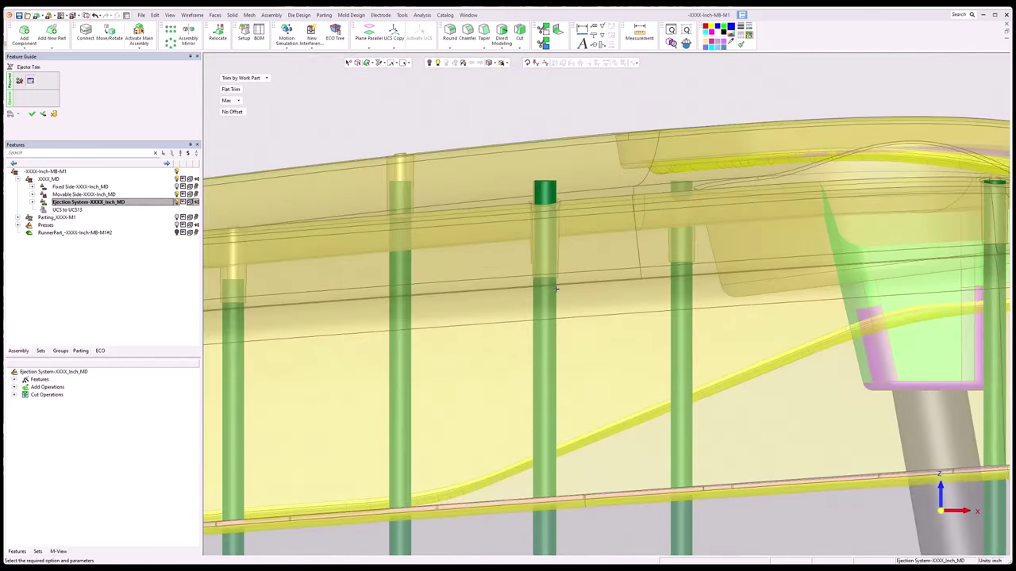
scroll(611, 315, down, 8)
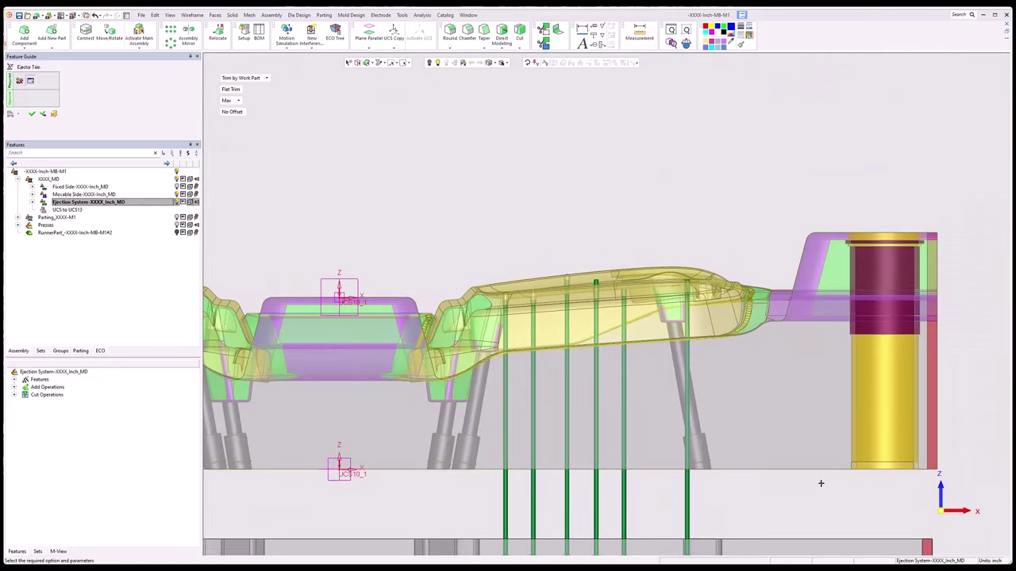
middle_drag(821, 483, 734, 355)
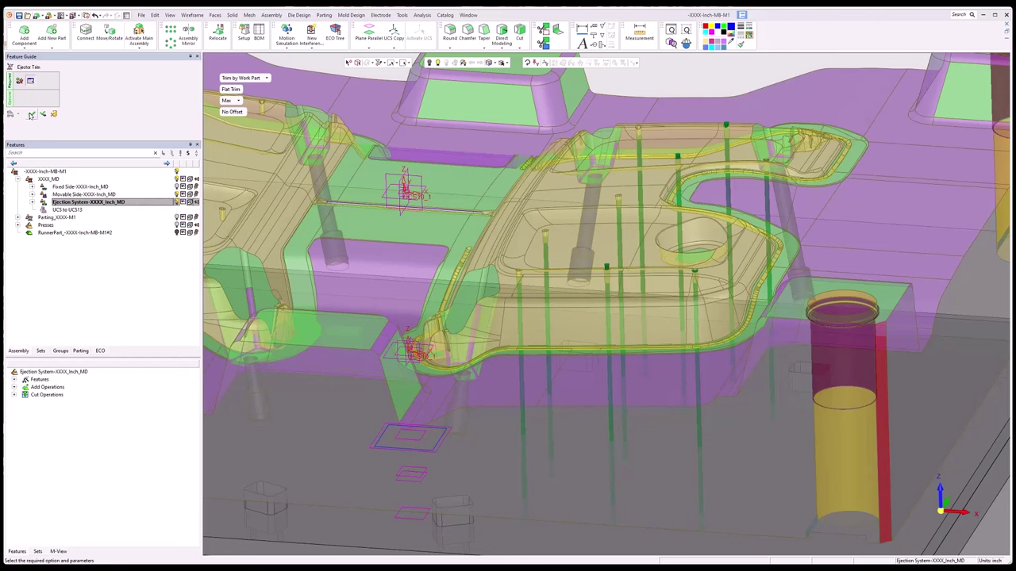
click(32, 115)
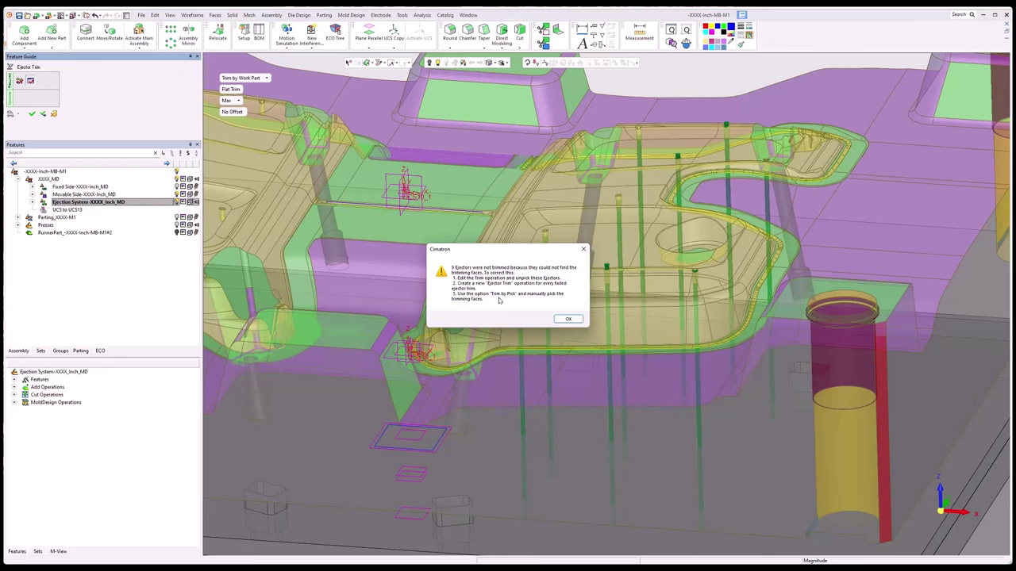
click(569, 320)
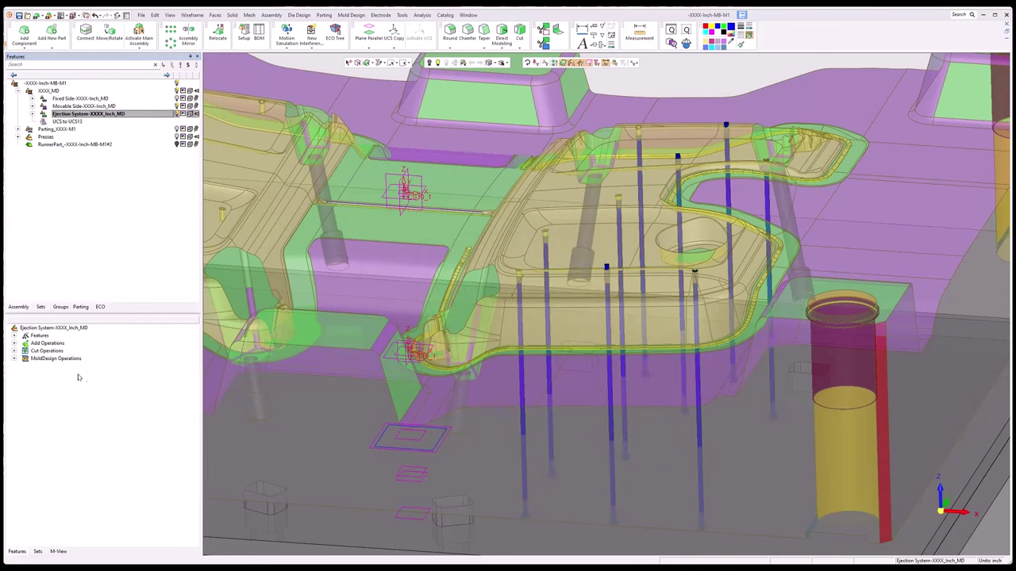
- Delete the Ejector Trim feature from the ejection system's MoldDesign Operations
click(14, 361)
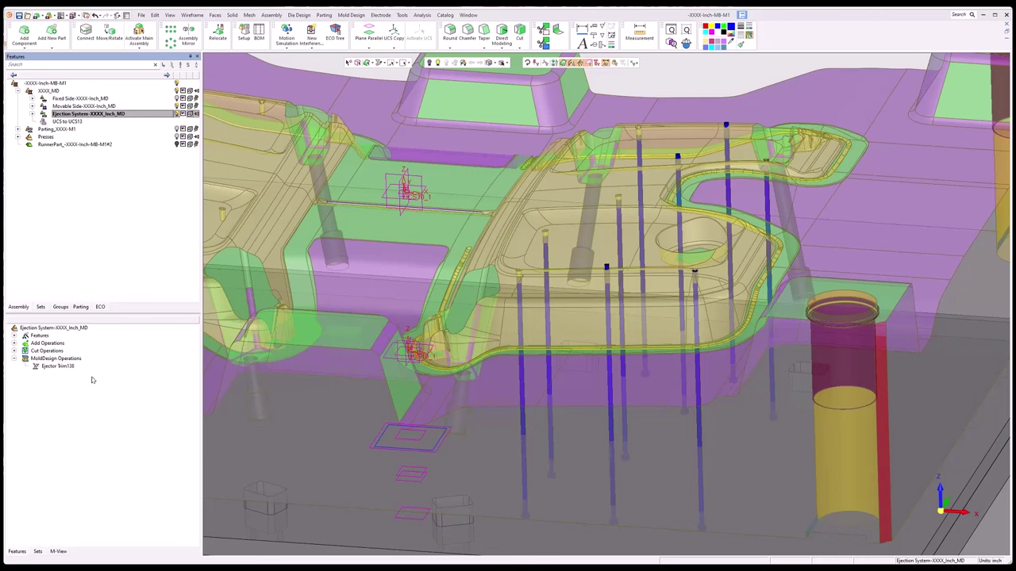
right_click(64, 366)
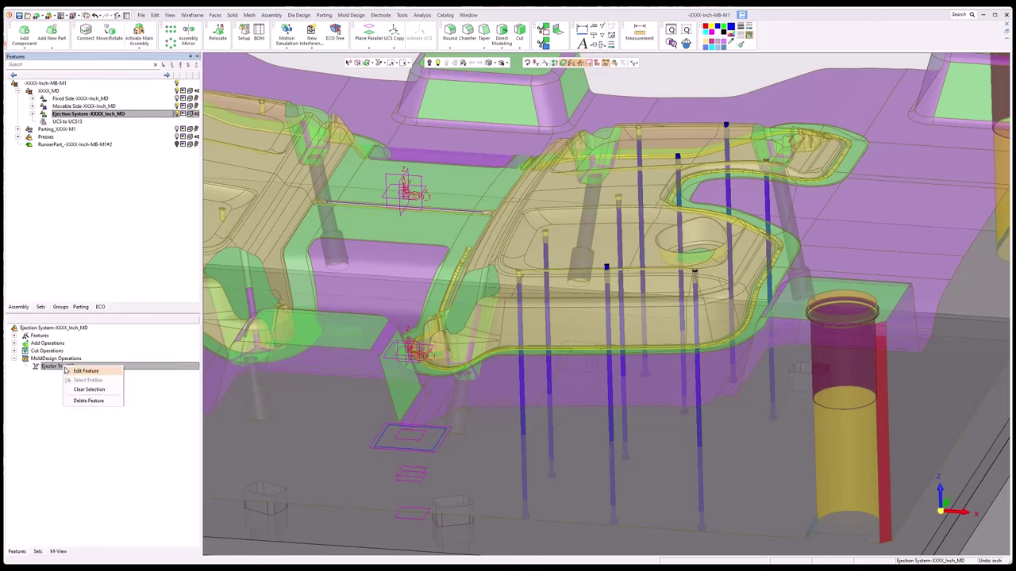
click(85, 400)
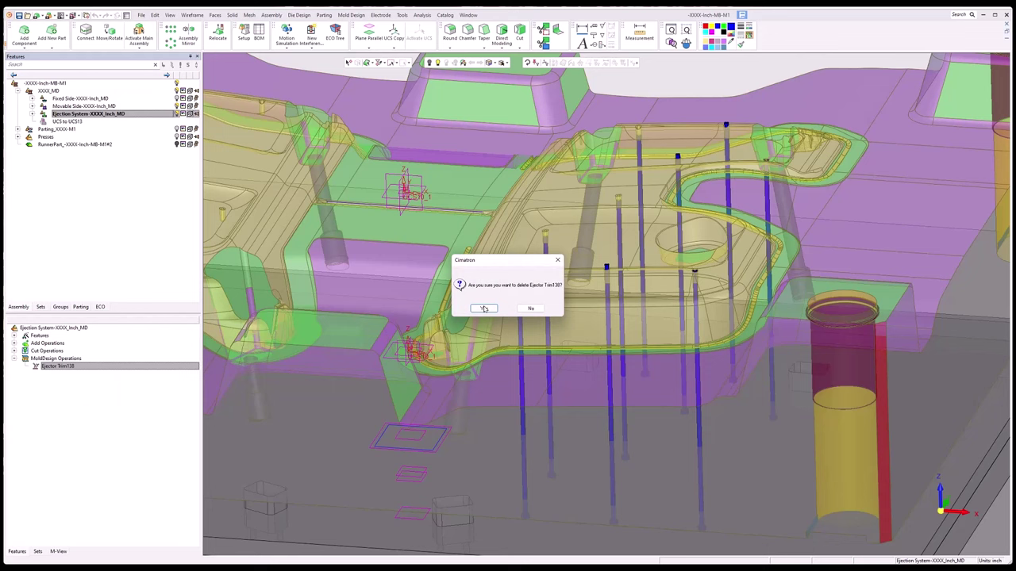
click(484, 309)
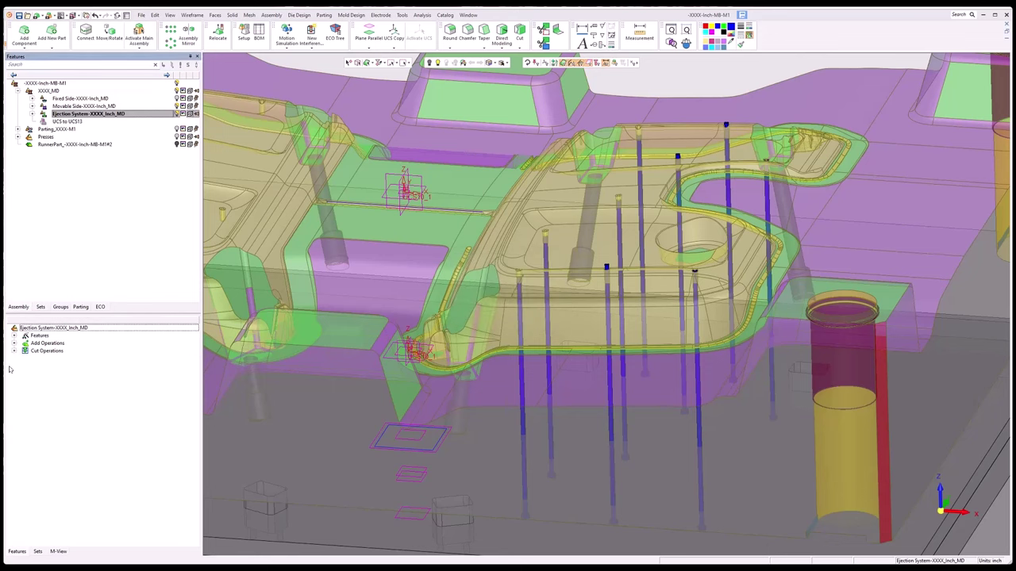
- Start a new Ejector Trim and select all the ejector sleeves from a front view as the objects to cut
click(350, 15)
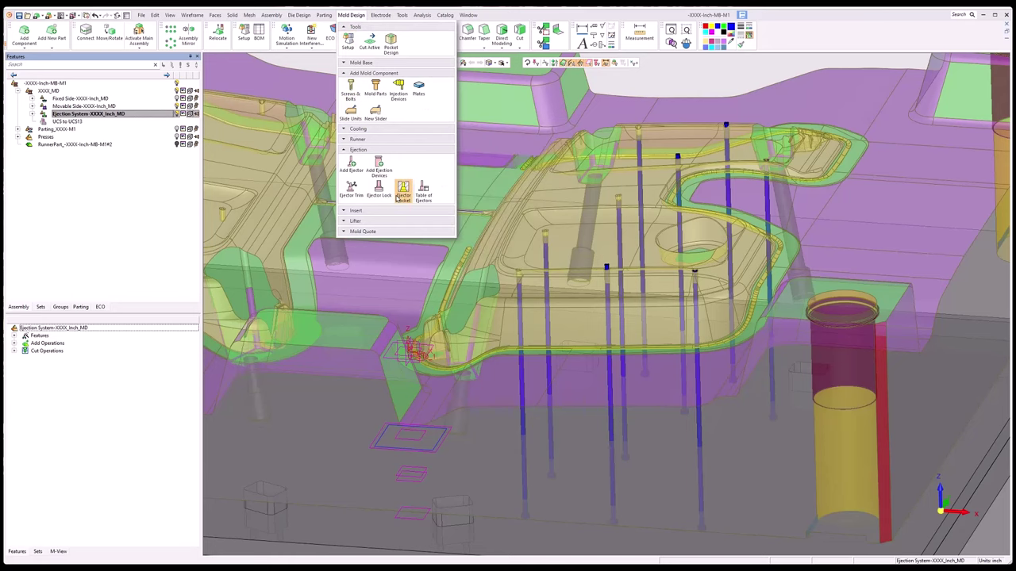
click(352, 189)
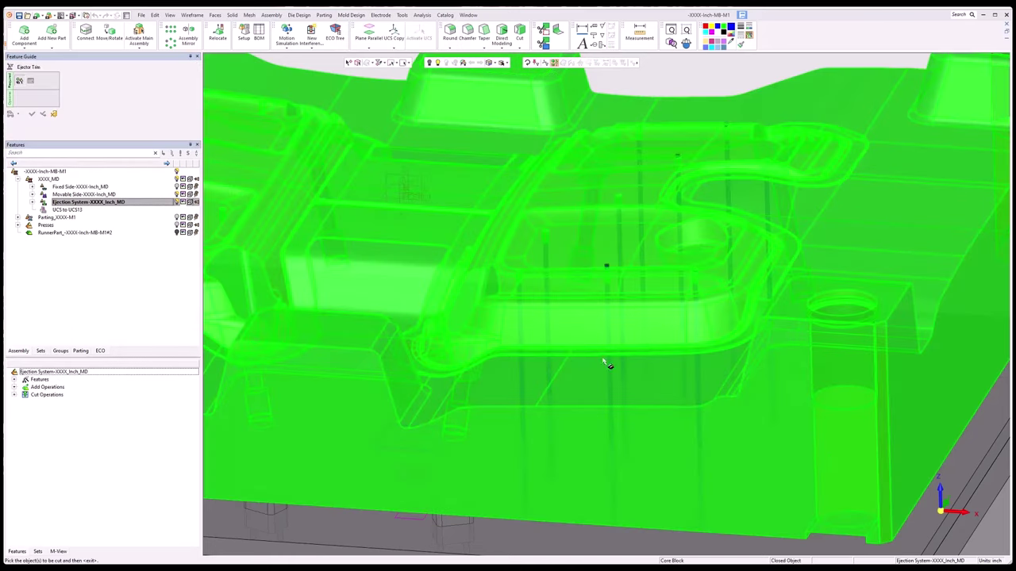
click(936, 520)
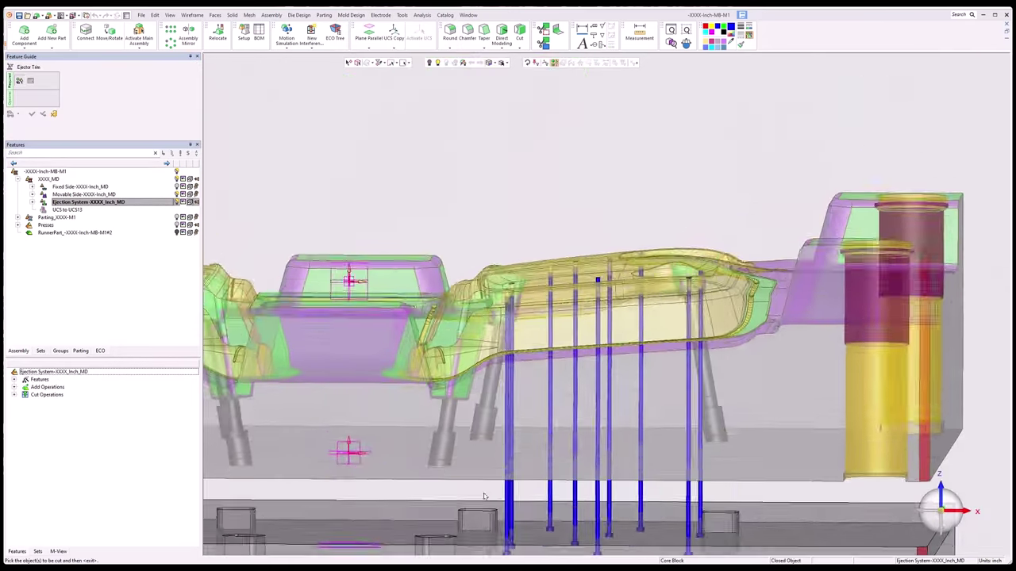
drag(483, 486, 706, 507)
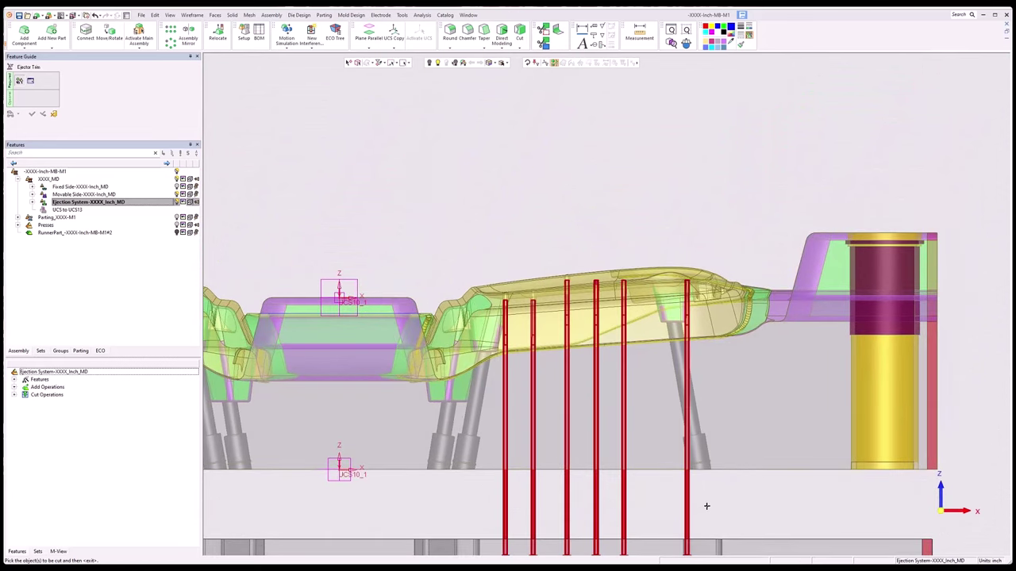
middle_click(706, 506)
- Configure the sleeve trim as Trim by Pick with Flat Trim at Max and No Offset
middle_drag(672, 298, 700, 100)
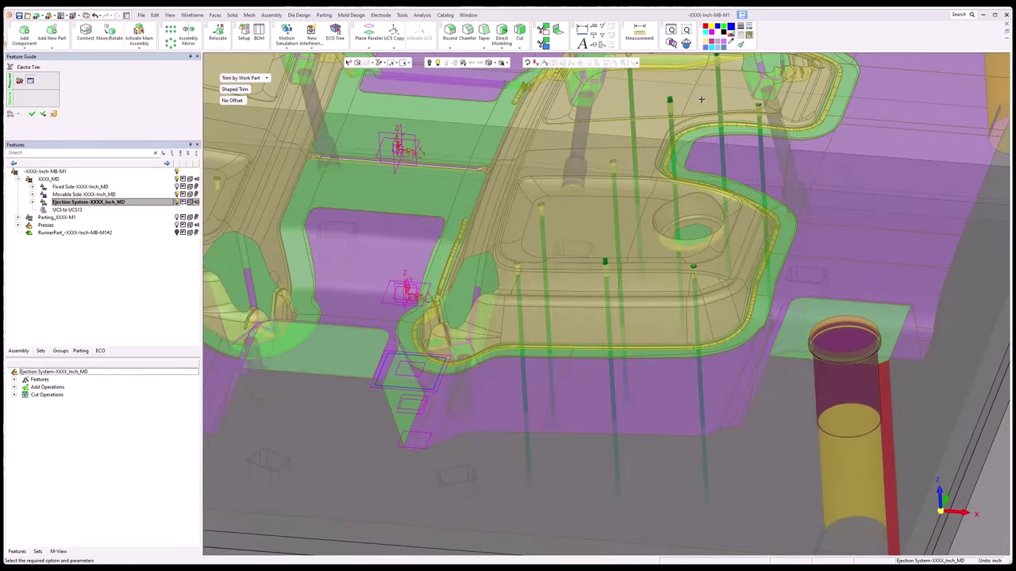
scroll(683, 119, up, 4)
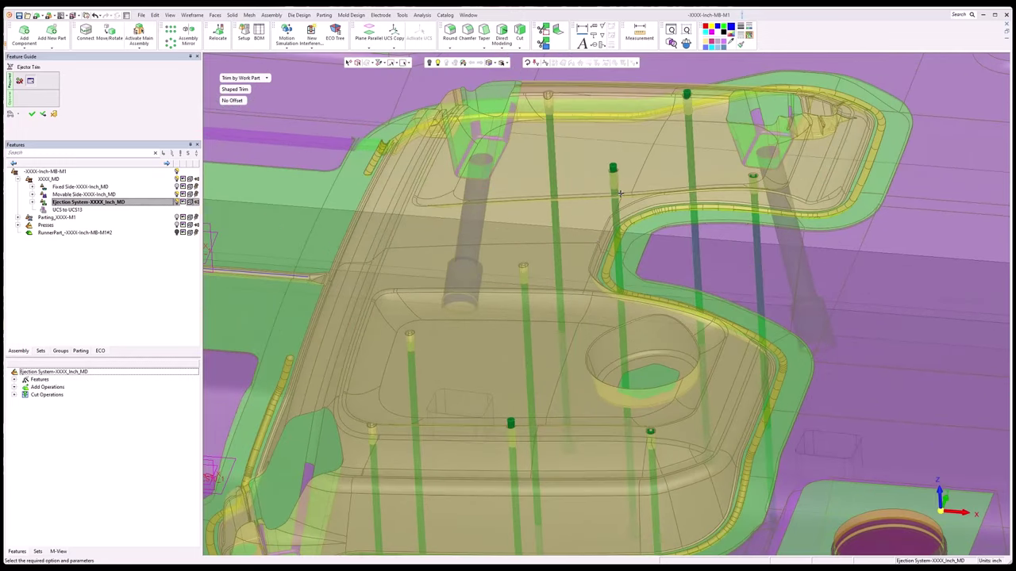
click(263, 78)
click(254, 108)
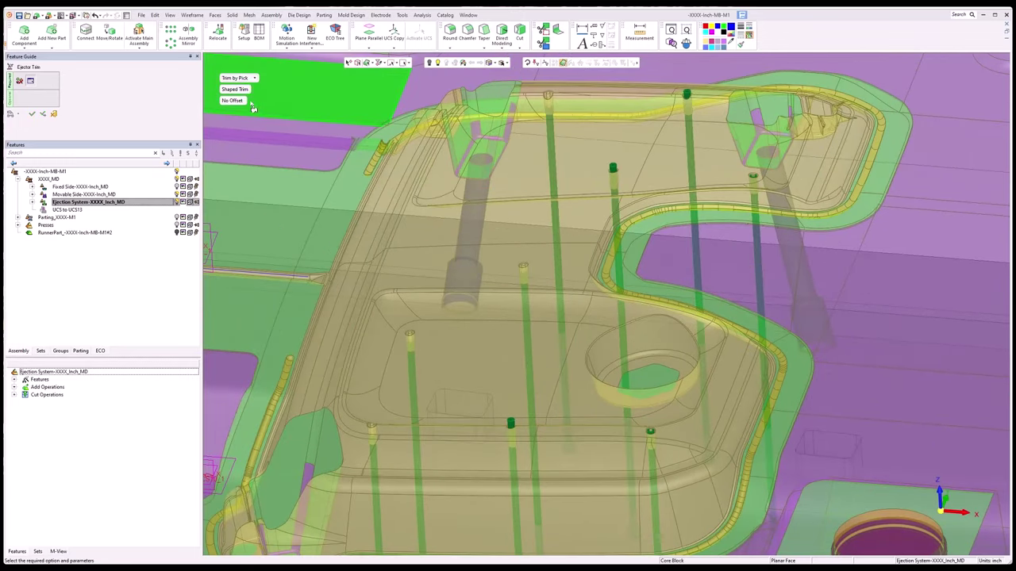
click(235, 89)
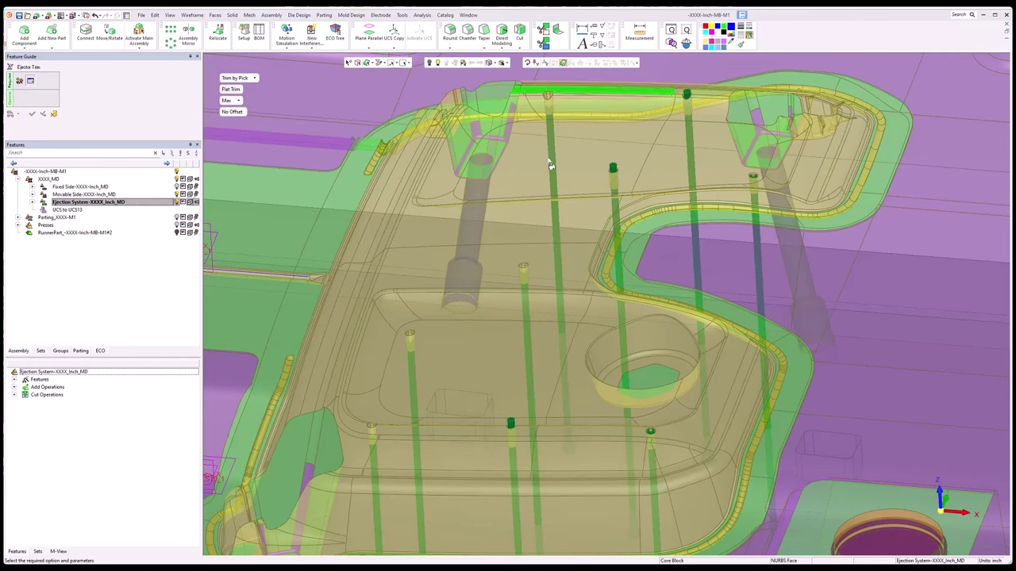
- Pick the ring-shaped faces at the bases of the core's front boss recesses and the nearby pocket boss as trimming faces
scroll(449, 471, up, 3)
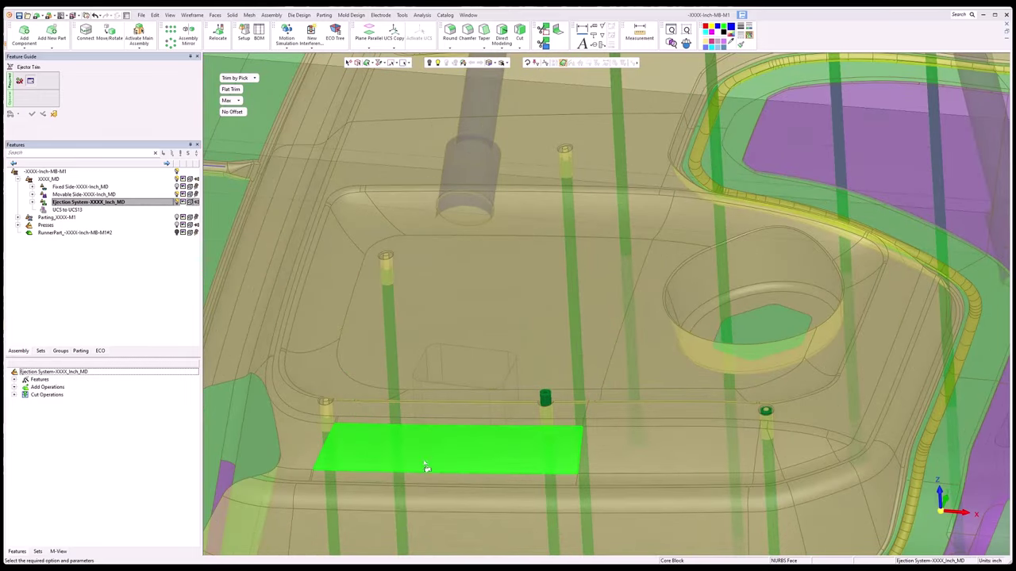
click(331, 433)
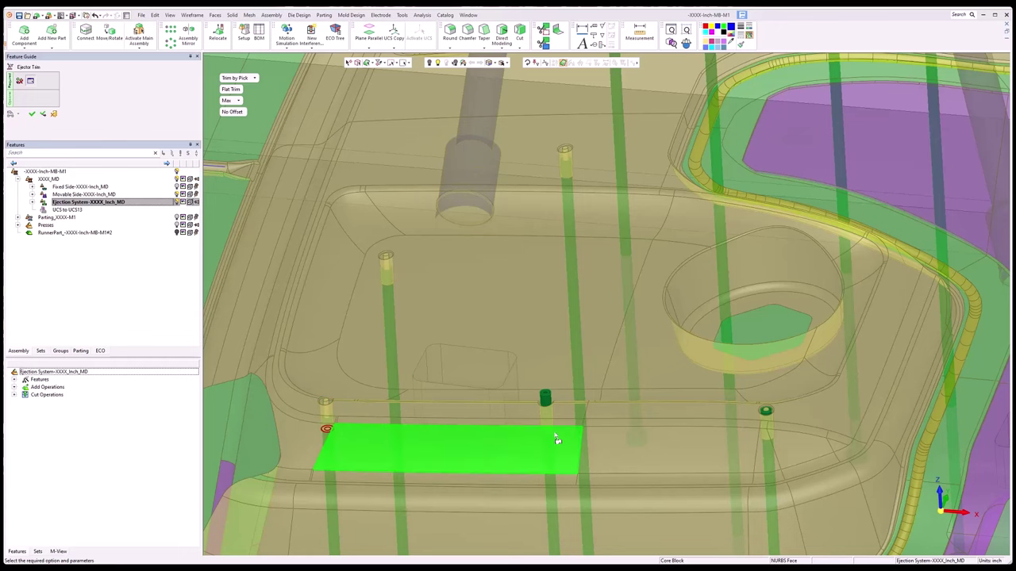
scroll(554, 441, up, 1)
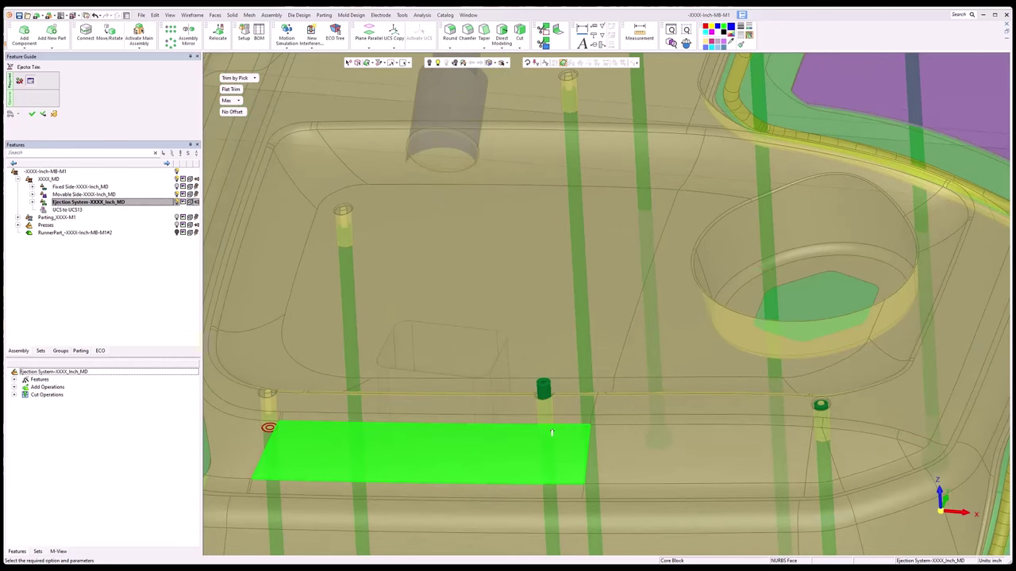
click(551, 437)
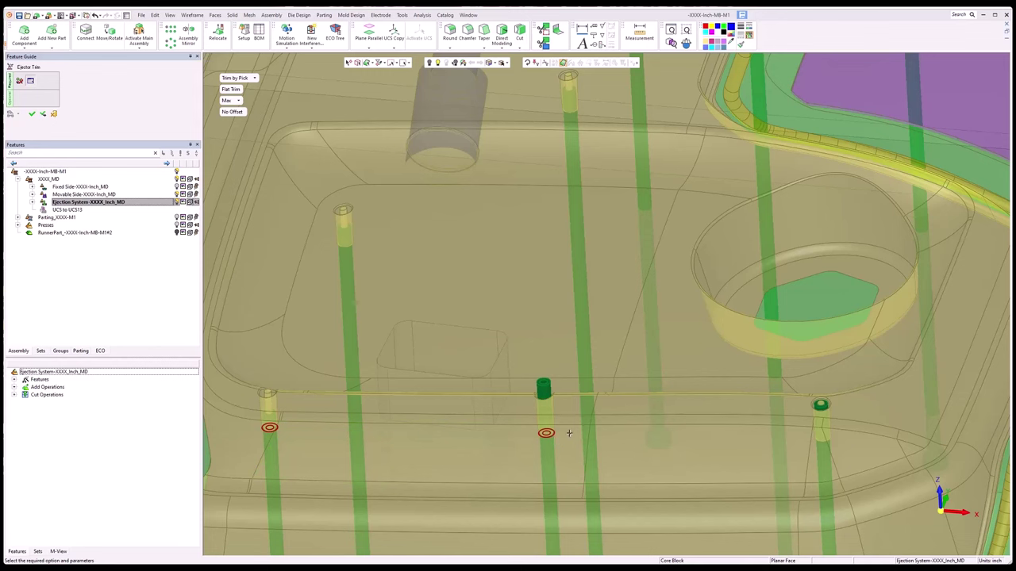
click(826, 438)
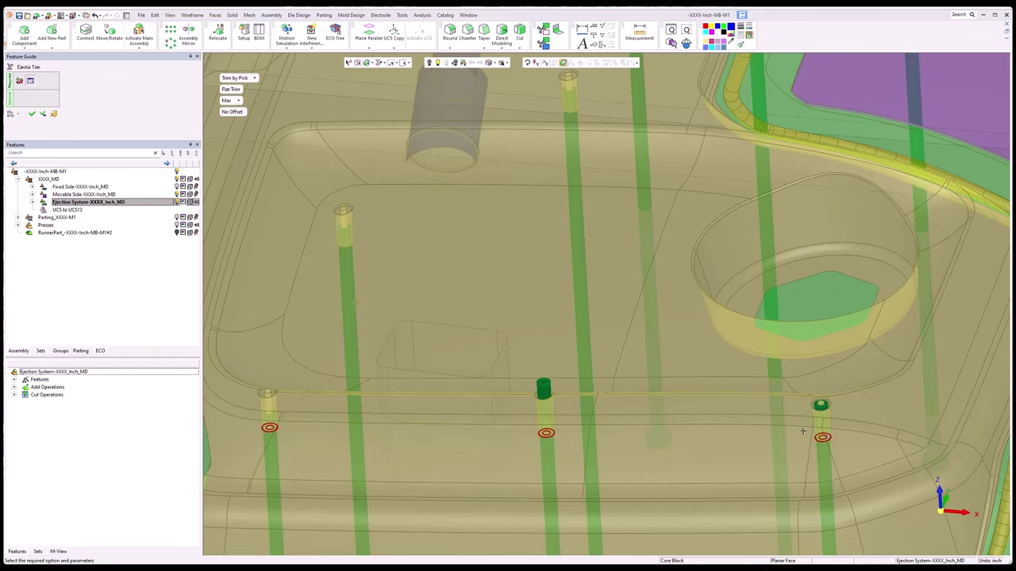
click(349, 243)
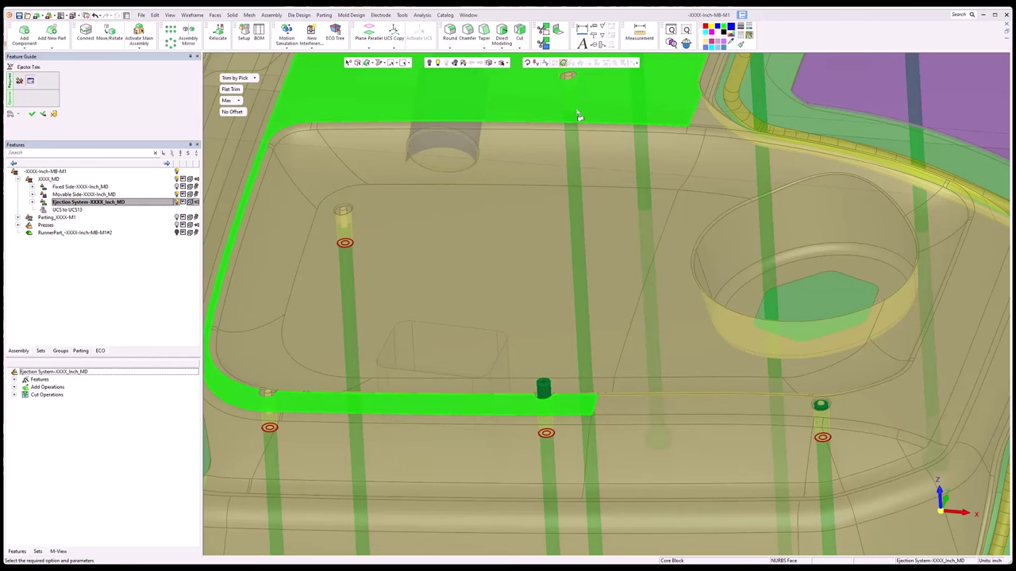
- Pick the ring-shaped base faces of the remaining boss recesses toward the core's rear and apply the sleeve trim
middle_drag(664, 124, 428, 207)
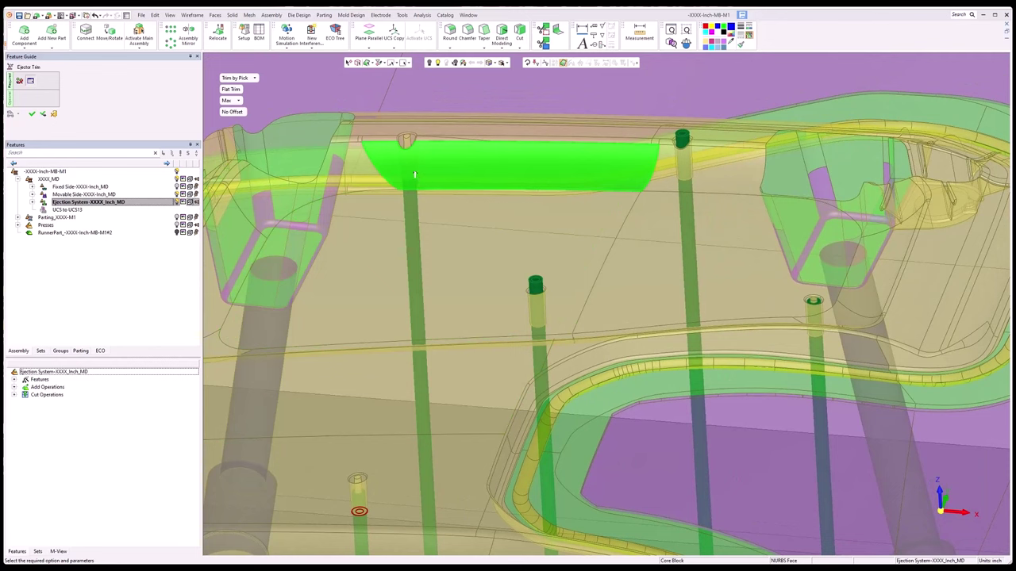
click(409, 178)
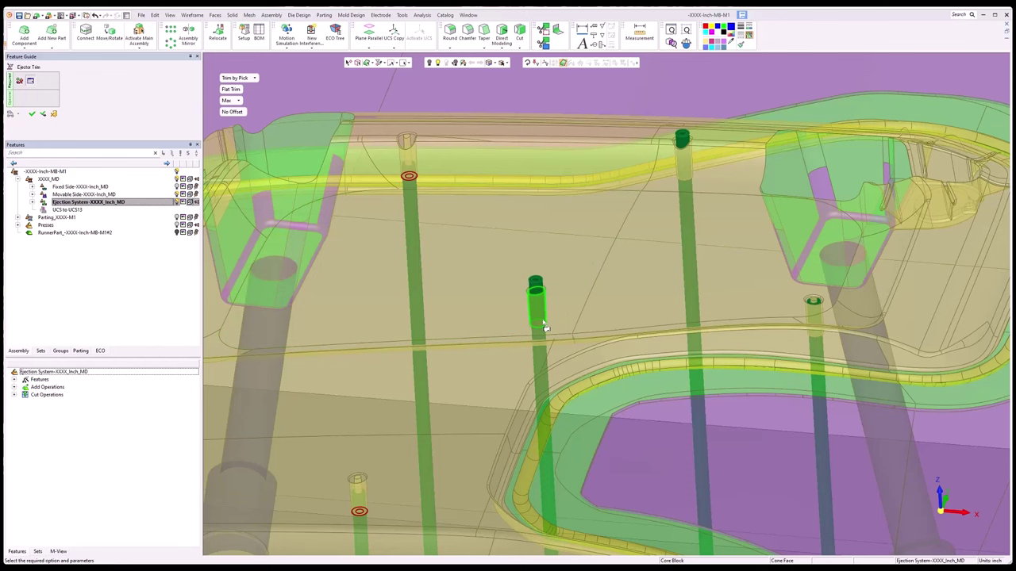
click(671, 325)
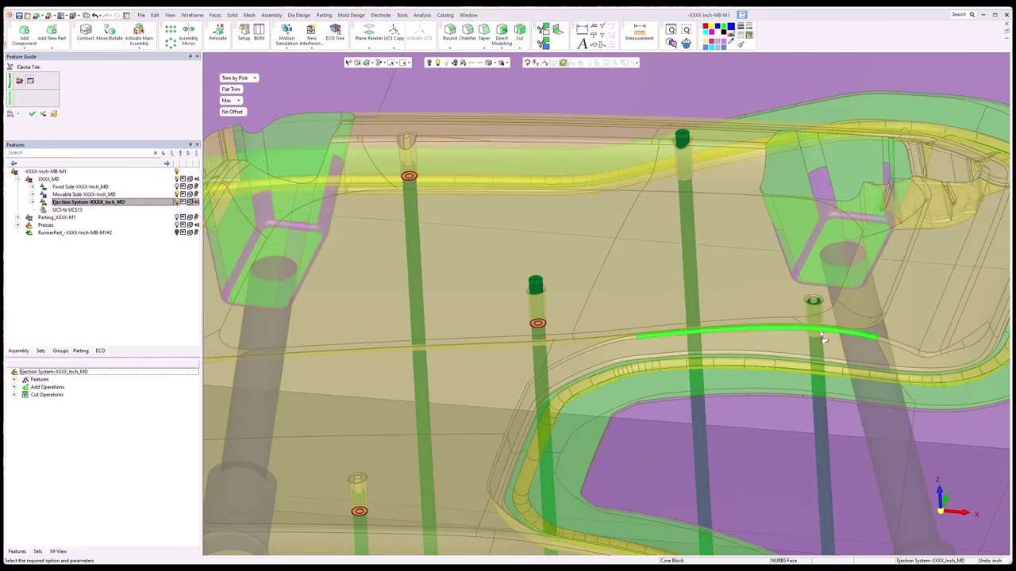
click(816, 333)
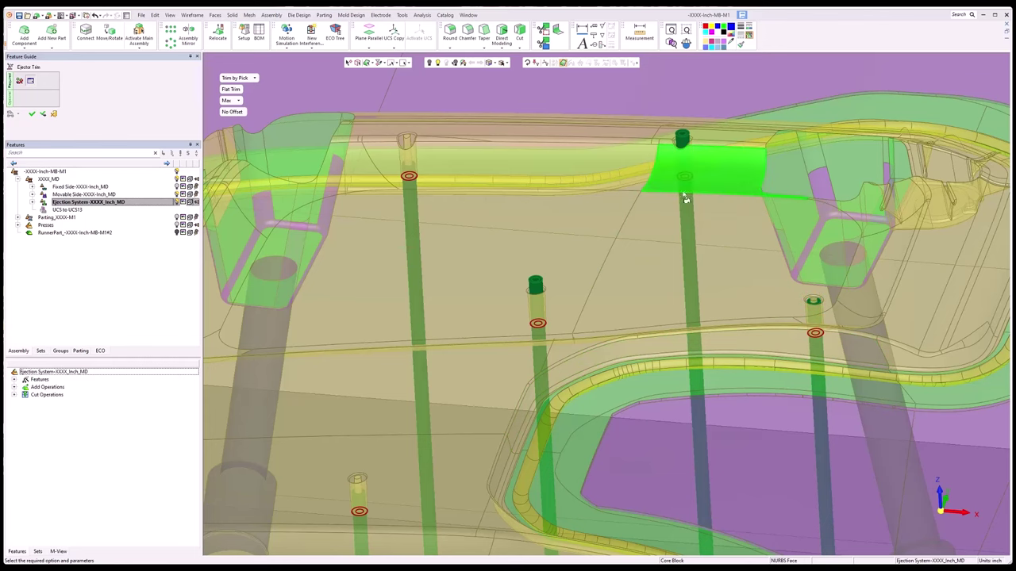
scroll(628, 254, down, 5)
middle_drag(629, 305, 587, 386)
scroll(587, 386, up, 5)
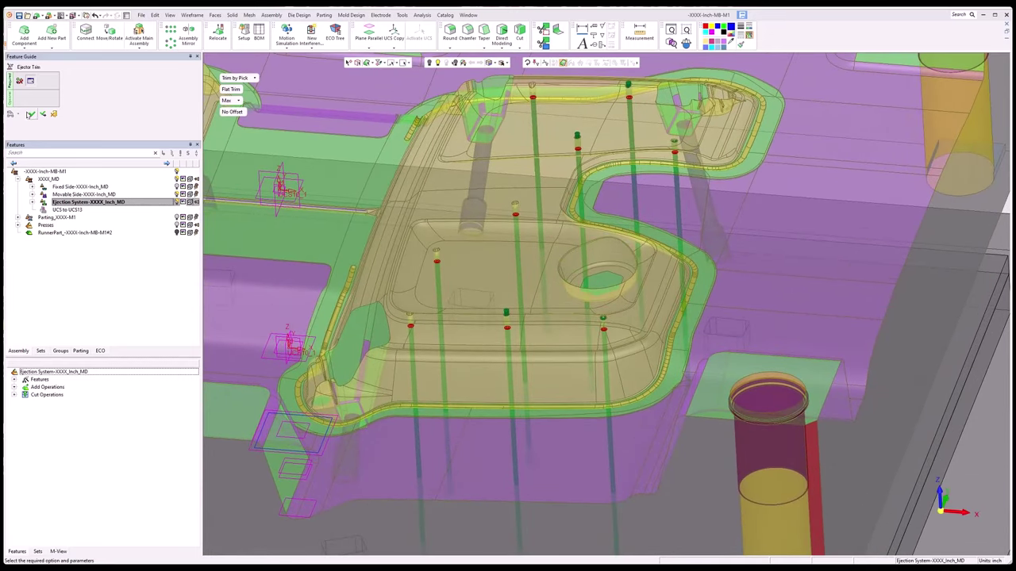
click(32, 114)
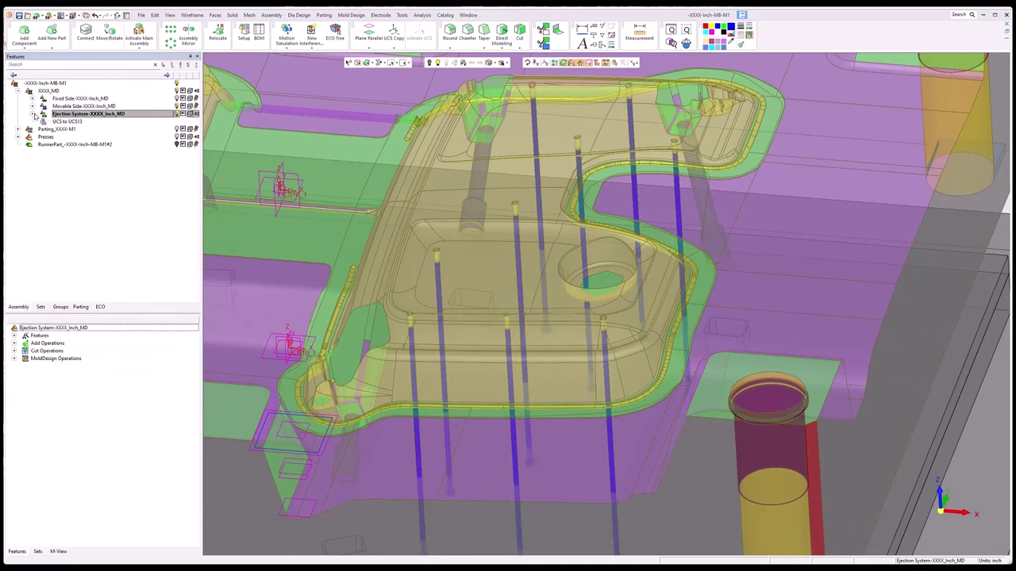
- Start an Assembly Mirror and select all the trimmed ejector sleeves from a front view as the parts to mirror
scroll(542, 233, down, 5)
middle_drag(520, 277, 570, 180)
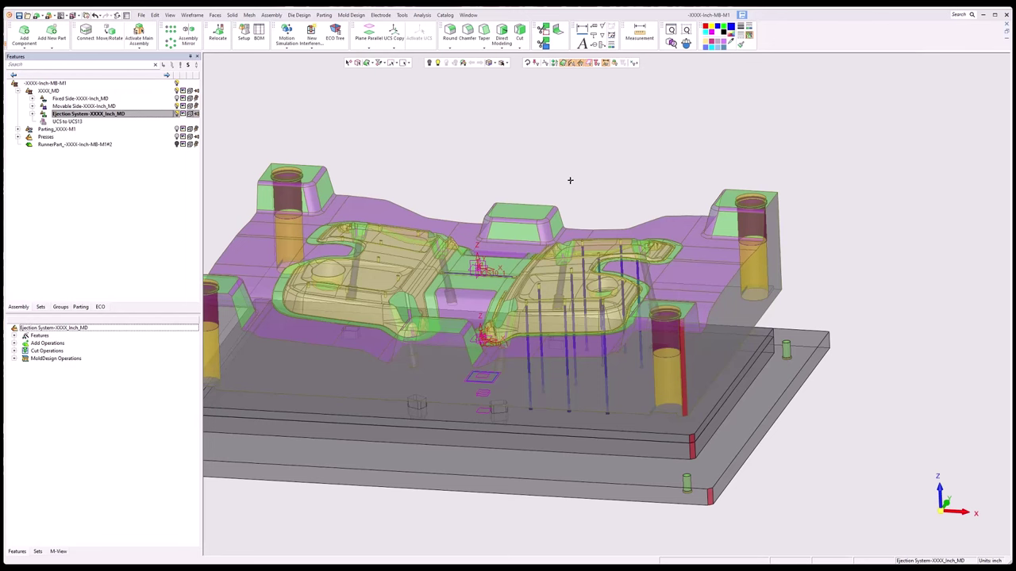
click(271, 15)
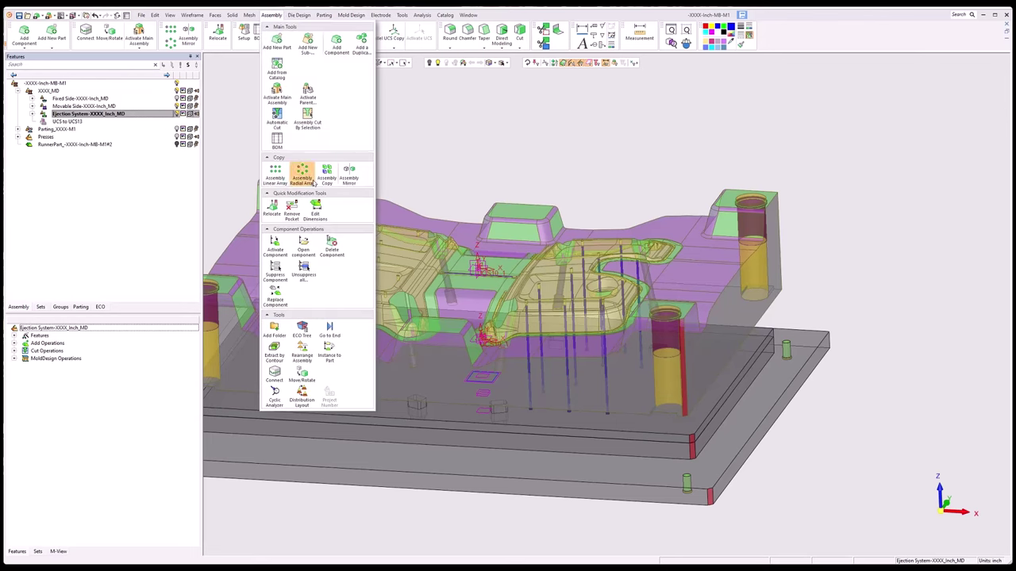
click(349, 173)
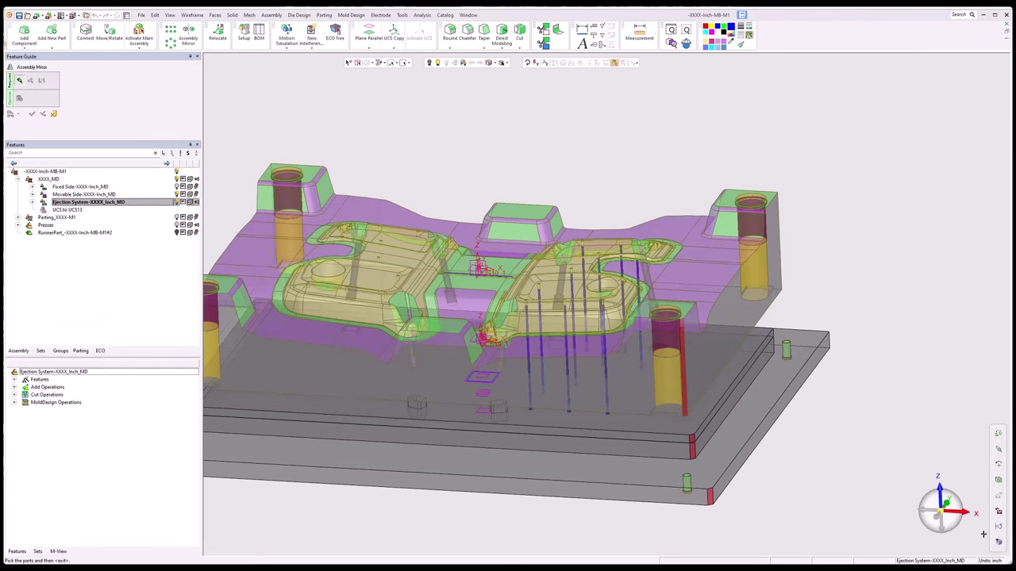
click(935, 519)
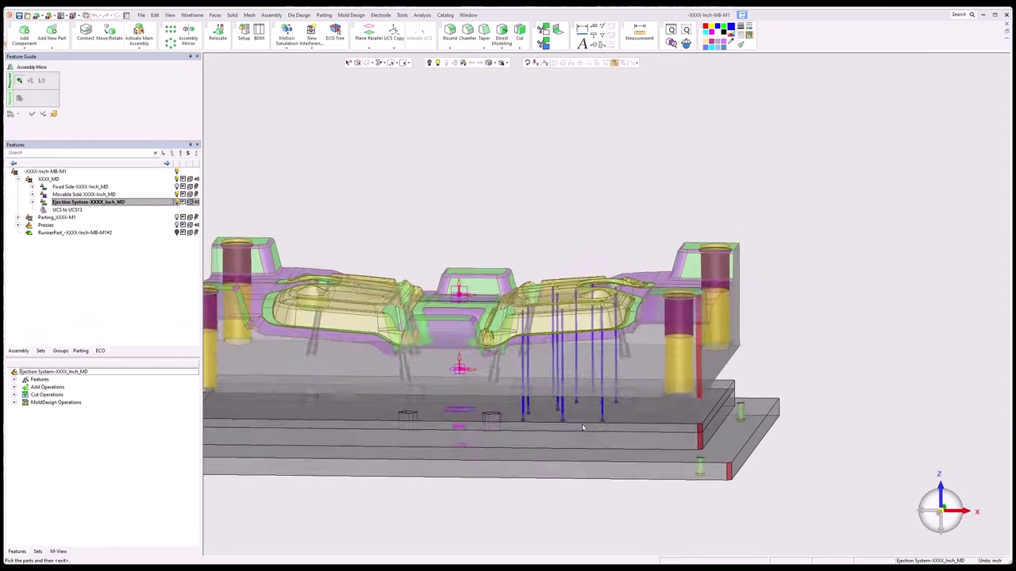
drag(558, 402, 626, 408)
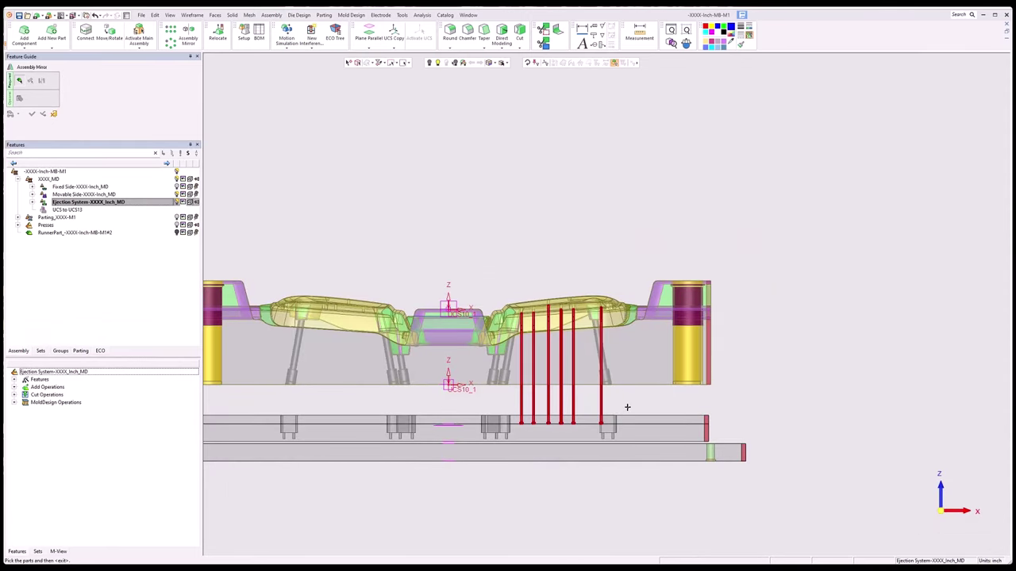
middle_click(627, 407)
- Mirror the ejector sleeves about the vertical plane of the central UCS, using Copy Mirror All Components
middle_drag(496, 291, 476, 298)
scroll(471, 302, up, 5)
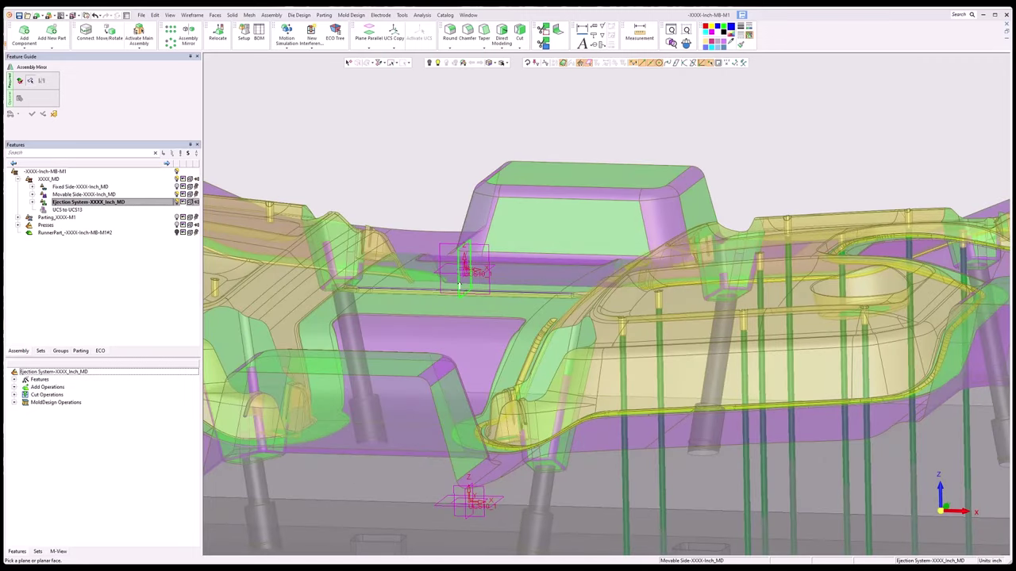
click(459, 285)
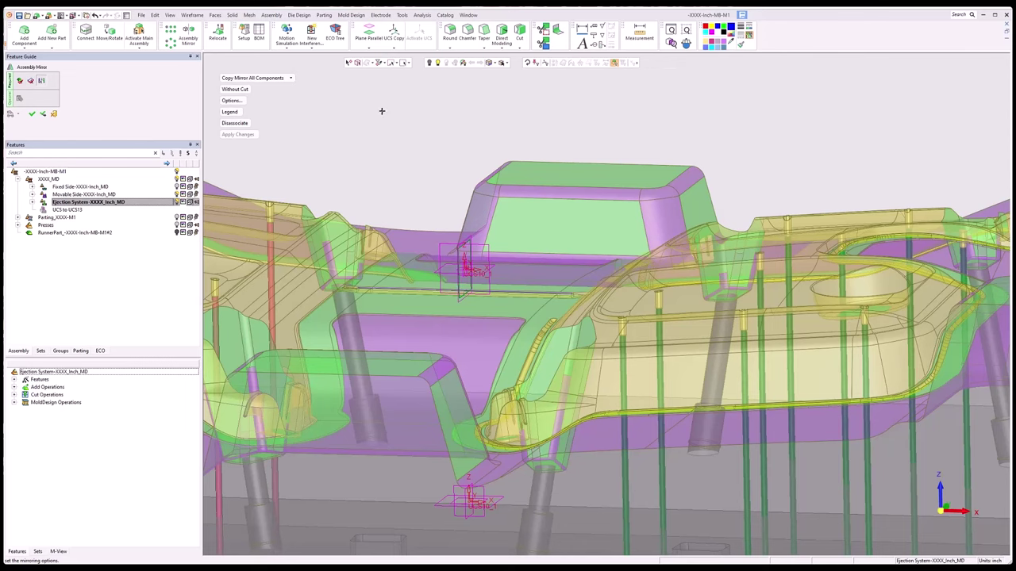
middle_drag(383, 129, 349, 139)
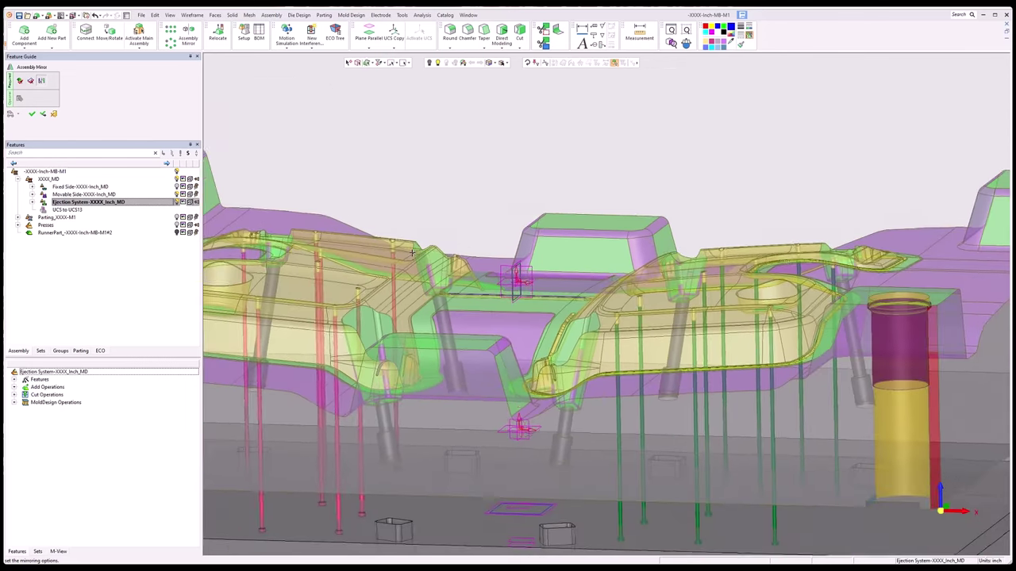
click(290, 78)
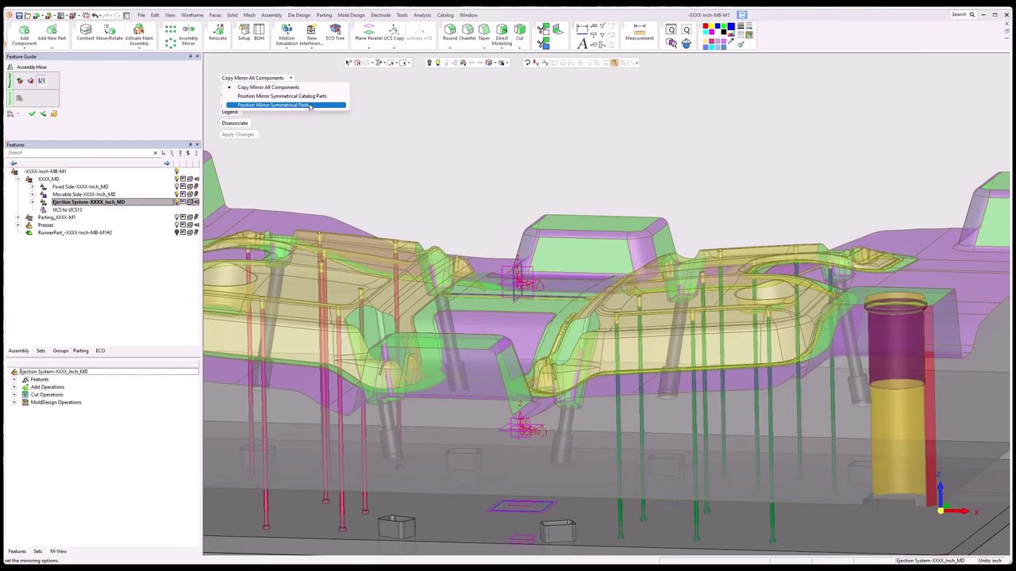
click(285, 87)
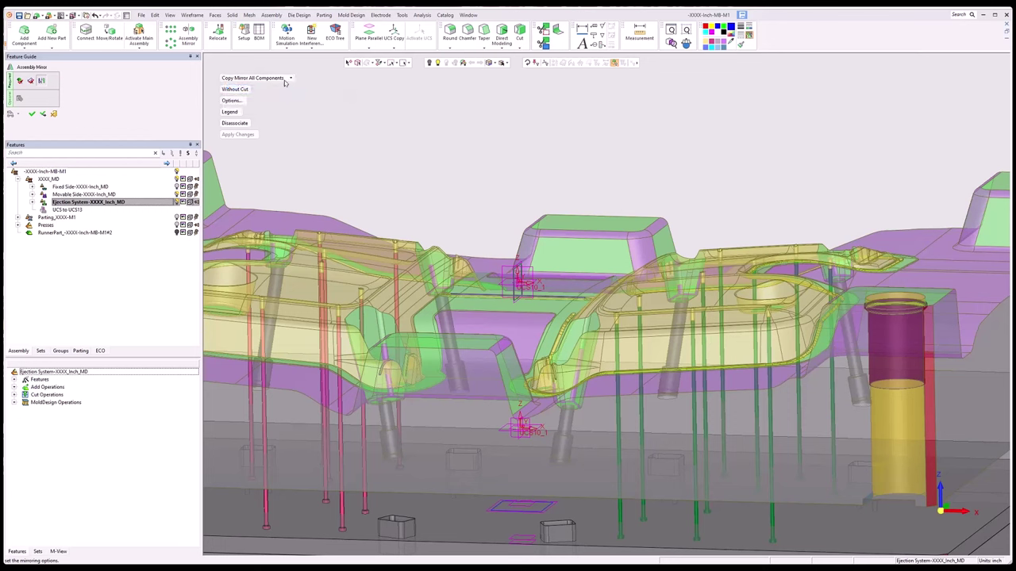
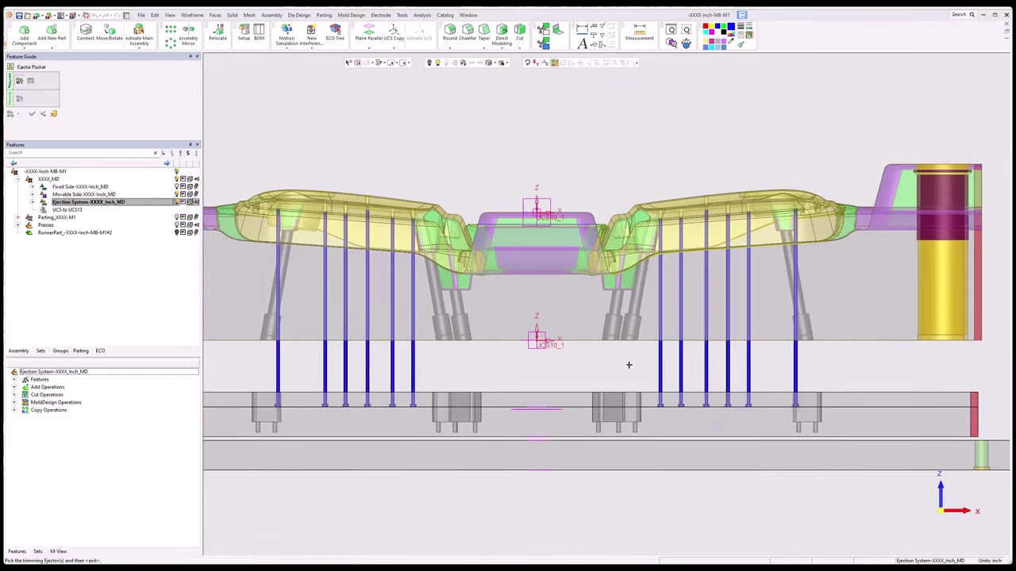
- Select all ejector sleeves for Ejector Pocket, then remove the six visible columns of mirrored sleeves so only the original set remains selected
drag(252, 354, 812, 376)
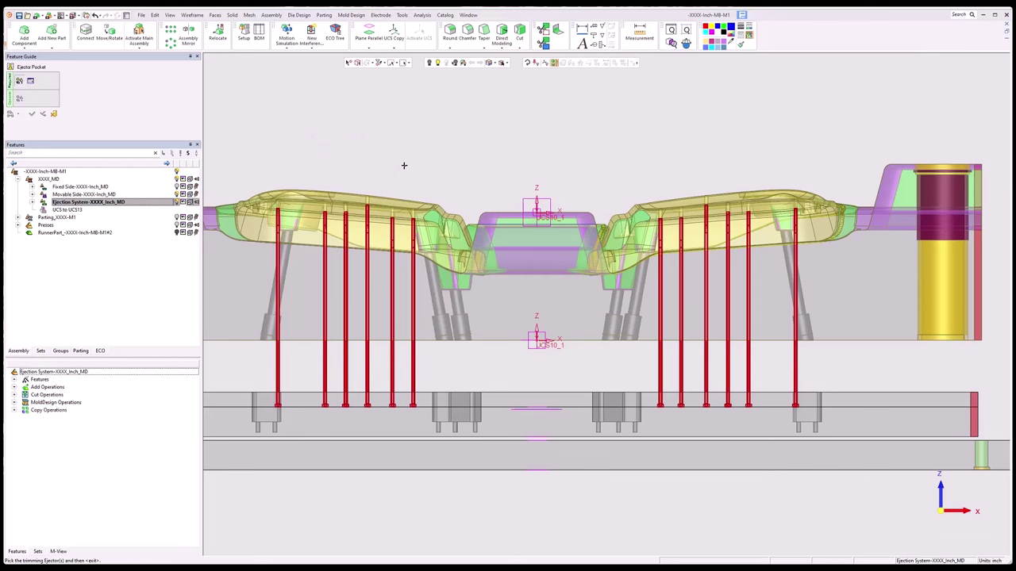
middle_click(404, 165)
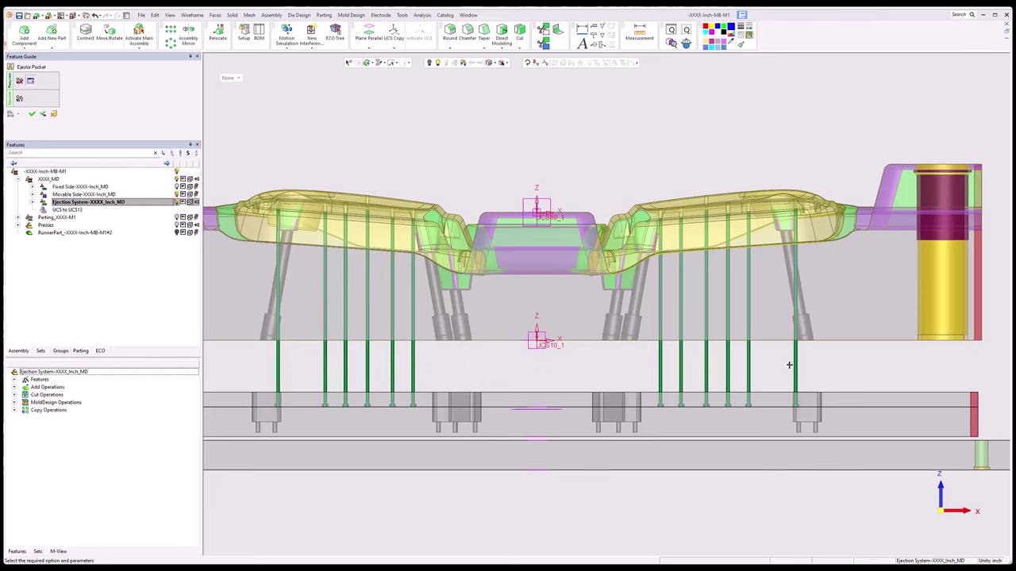
click(20, 82)
drag(252, 356, 403, 386)
middle_click(470, 368)
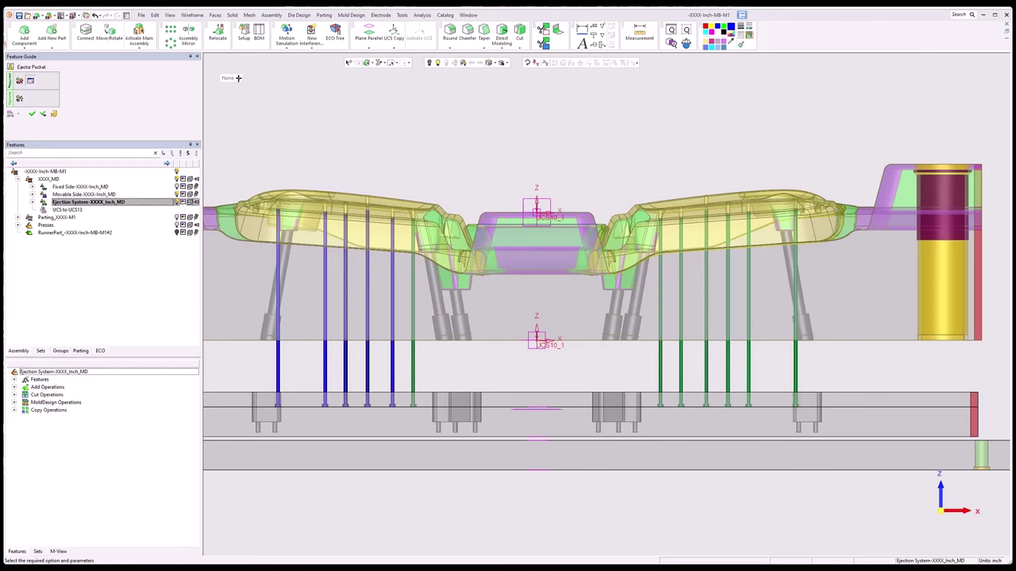
click(28, 86)
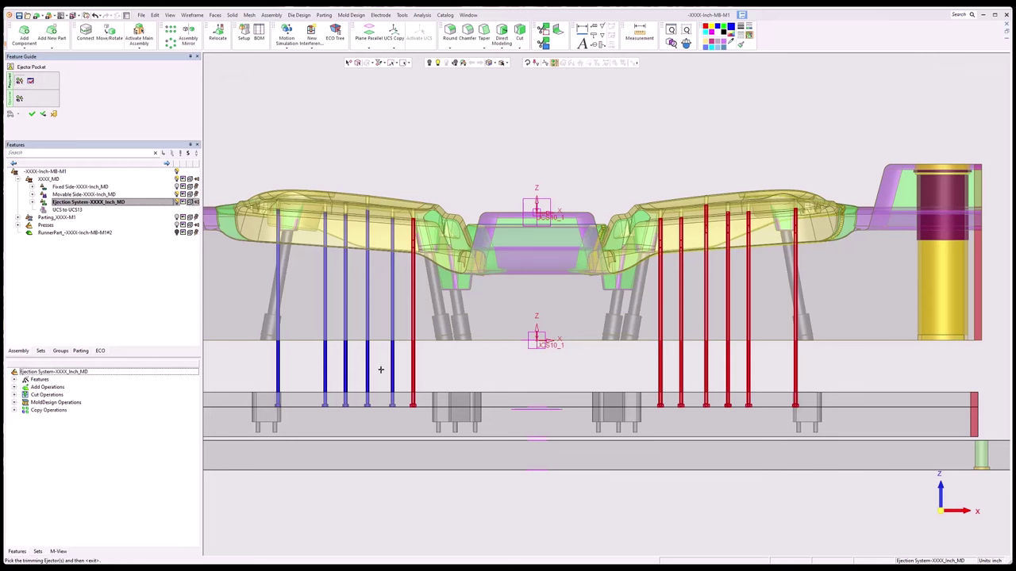
drag(379, 370, 453, 378)
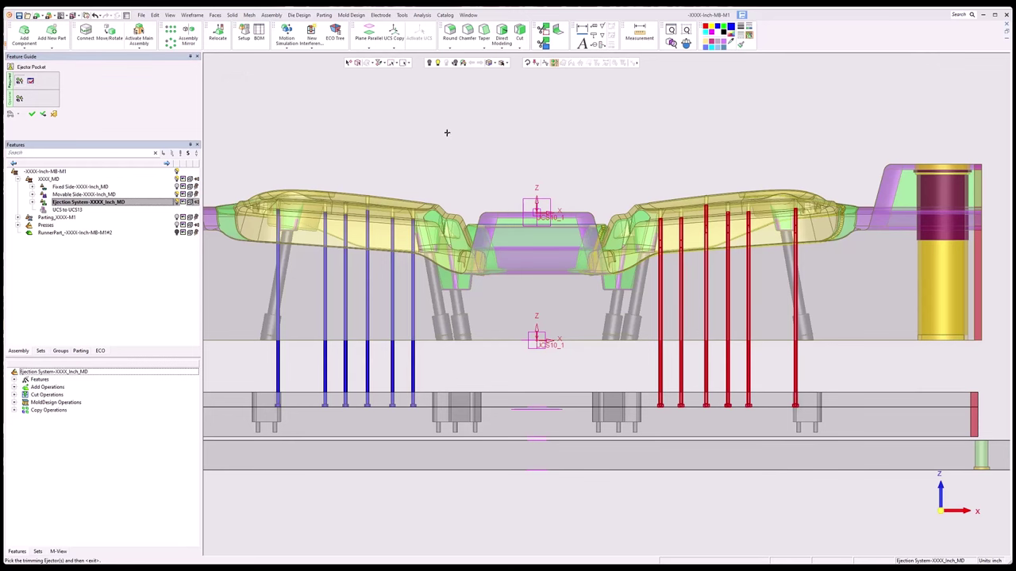
middle_click(447, 132)
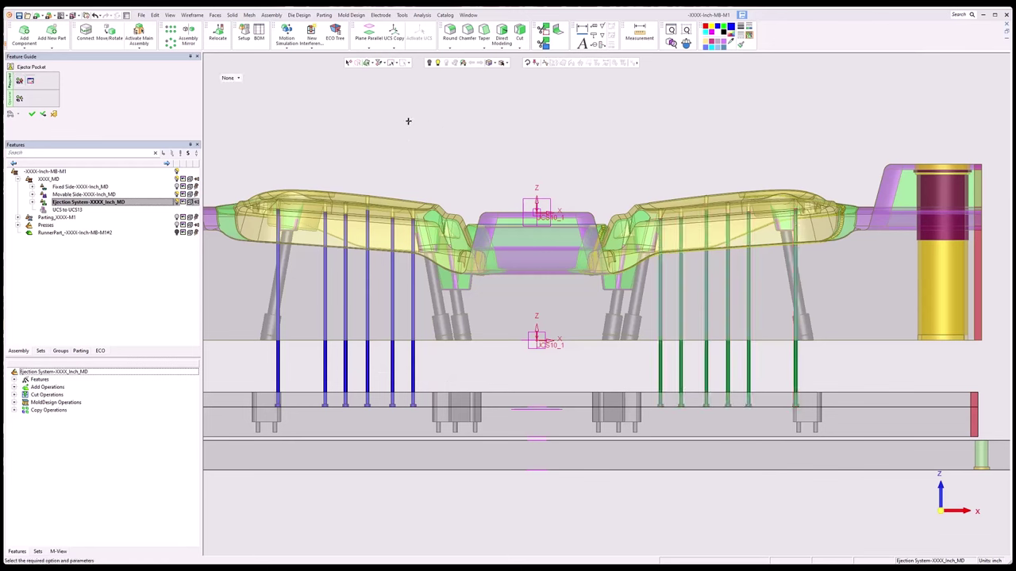
- Configure the ejector pockets with a constant fit length, L Fit 1.0 inch and D Clearance 0.03125 inch
click(238, 80)
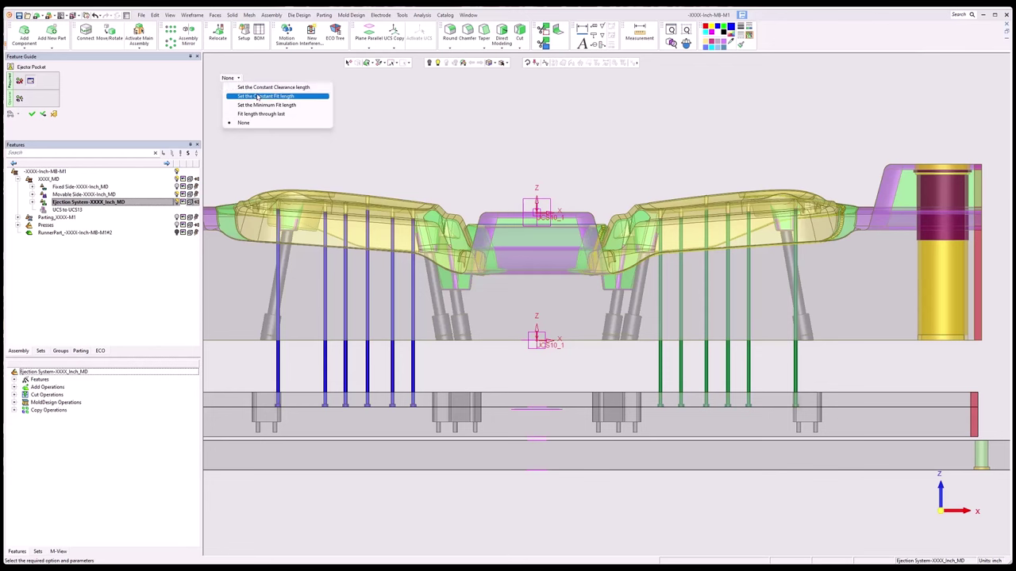
click(257, 96)
click(263, 101)
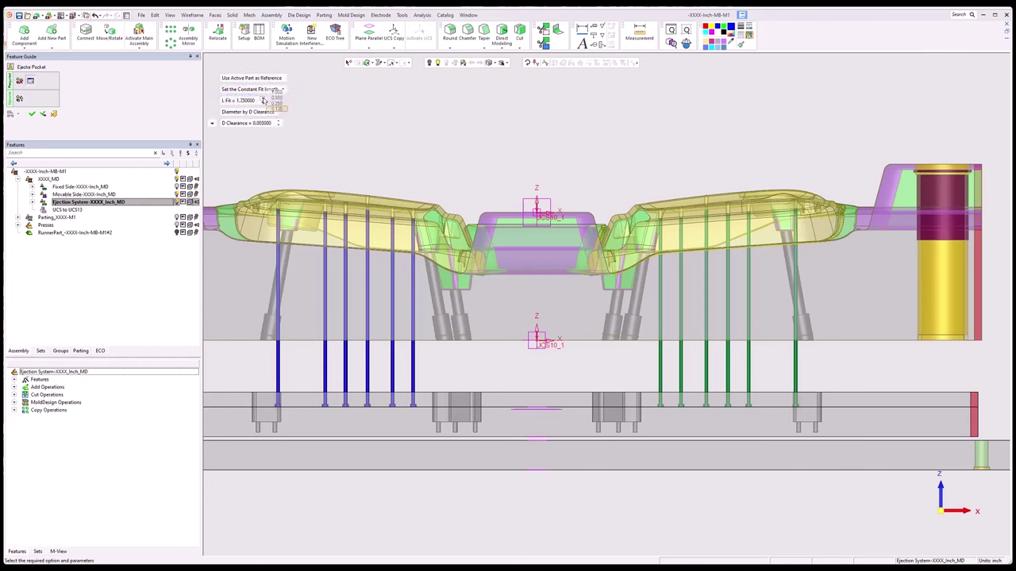
click(265, 103)
click(264, 104)
click(263, 103)
click(263, 126)
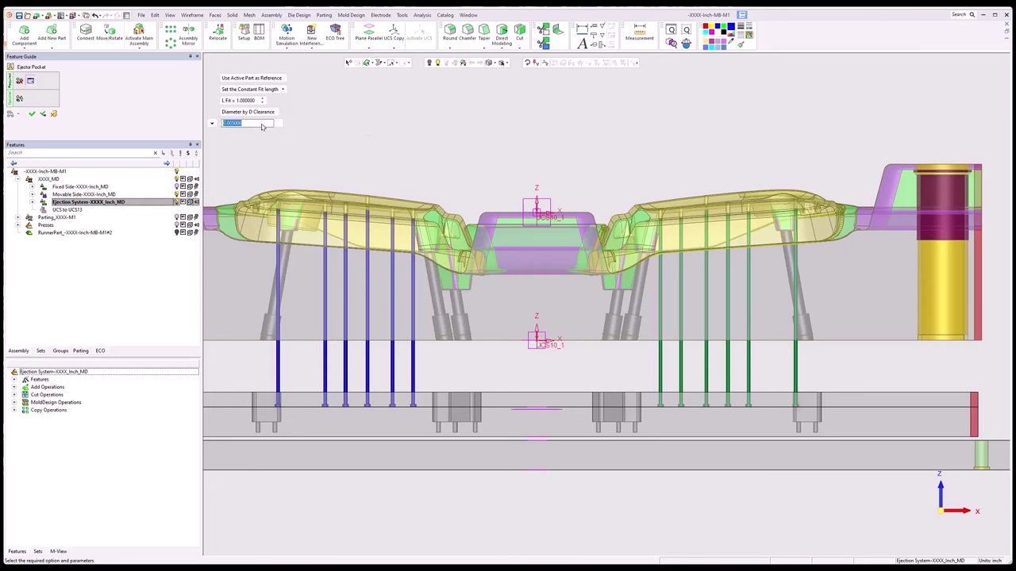
key(BackSpace)
text(.03125)
key(Return)
- Examine the reference picture explaining the constant L Fit pocket parameters, including the length clearances
click(212, 124)
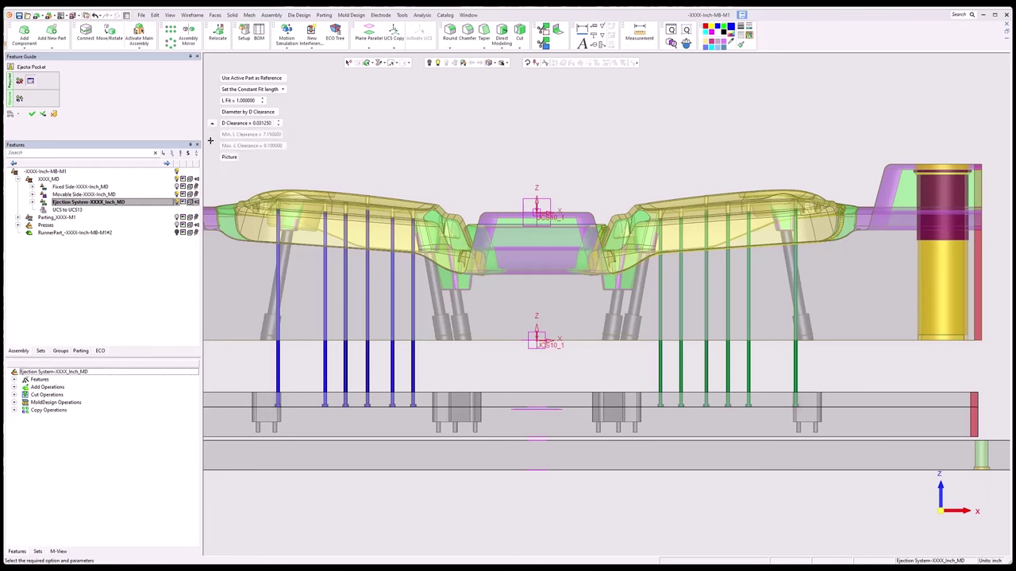
click(228, 157)
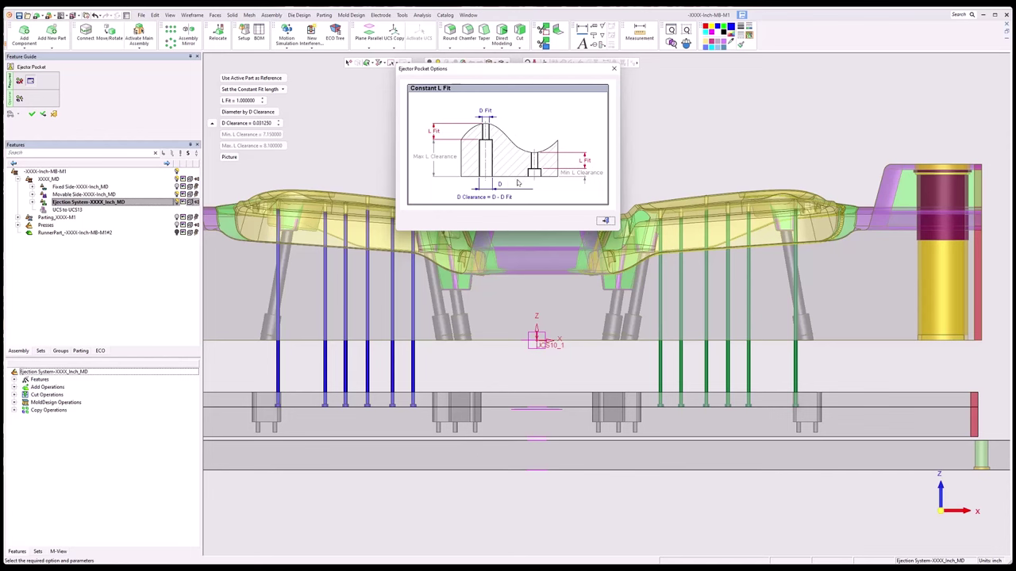
click(606, 221)
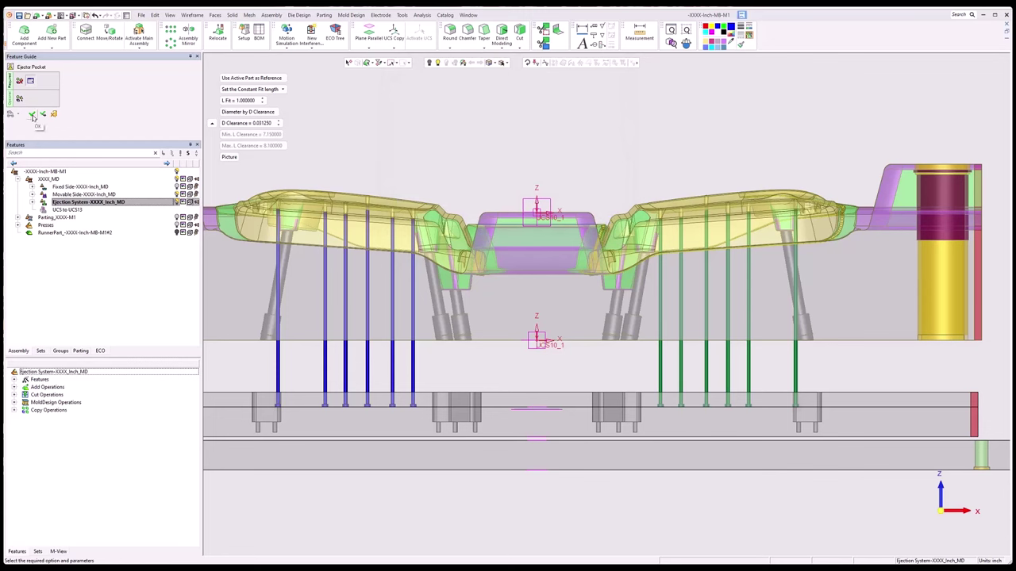
- Expand the Ejection System assembly to list its original and mirrored ejector sleeves, and create the ejector pockets
click(32, 116)
click(32, 204)
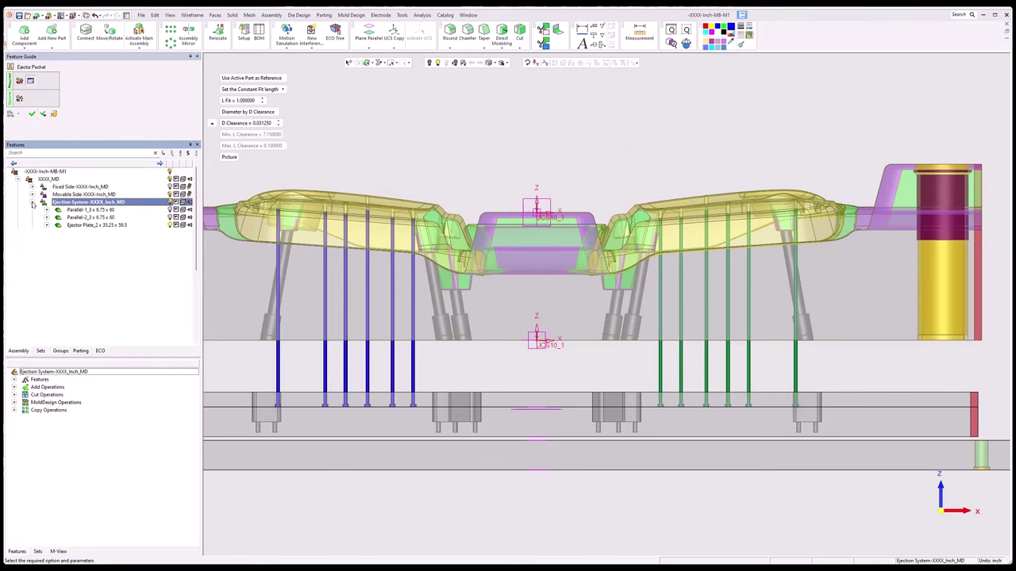
scroll(140, 296, down, 4)
scroll(139, 295, down, 1)
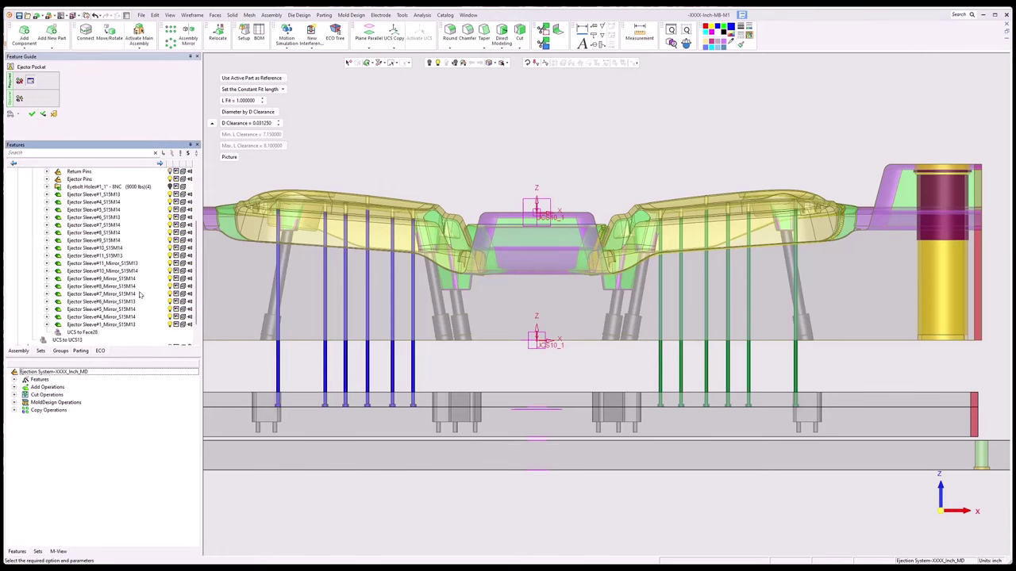
click(33, 116)
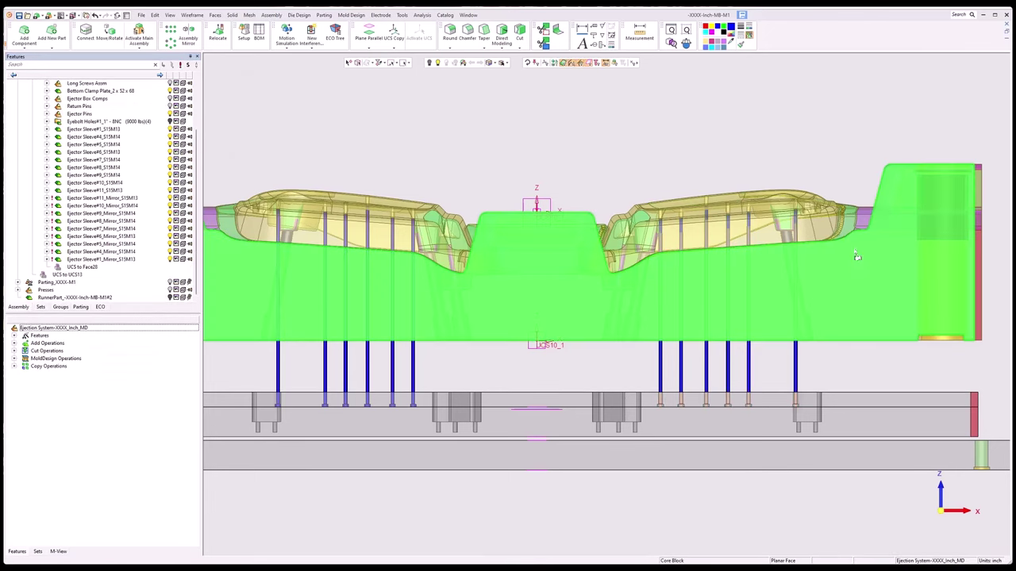
- Measure the fit length of the pocket on one rear ejector sleeve in the core, between its upper end and clearance edge
middle_drag(791, 205, 784, 124)
scroll(784, 135, up, 5)
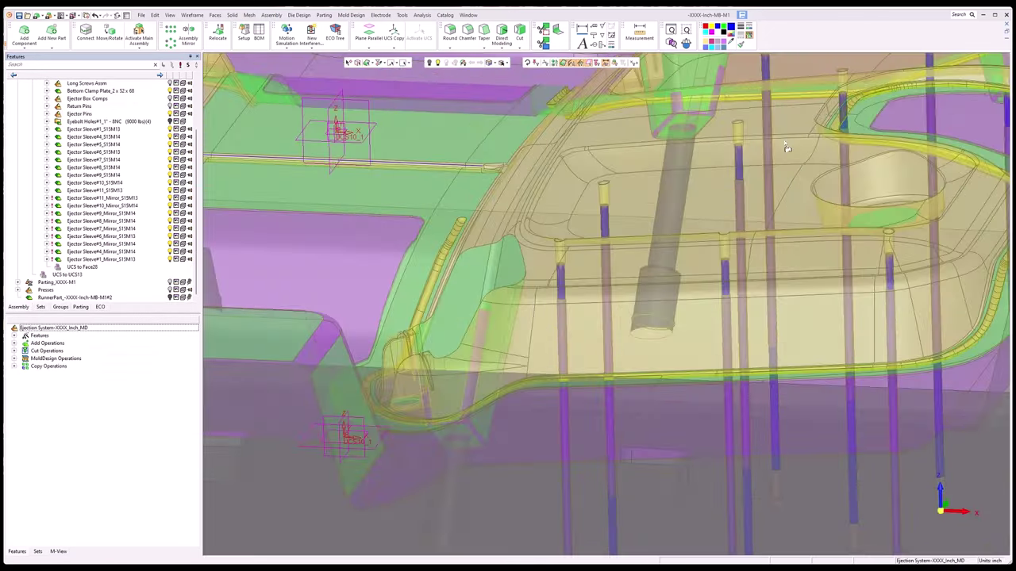
click(640, 33)
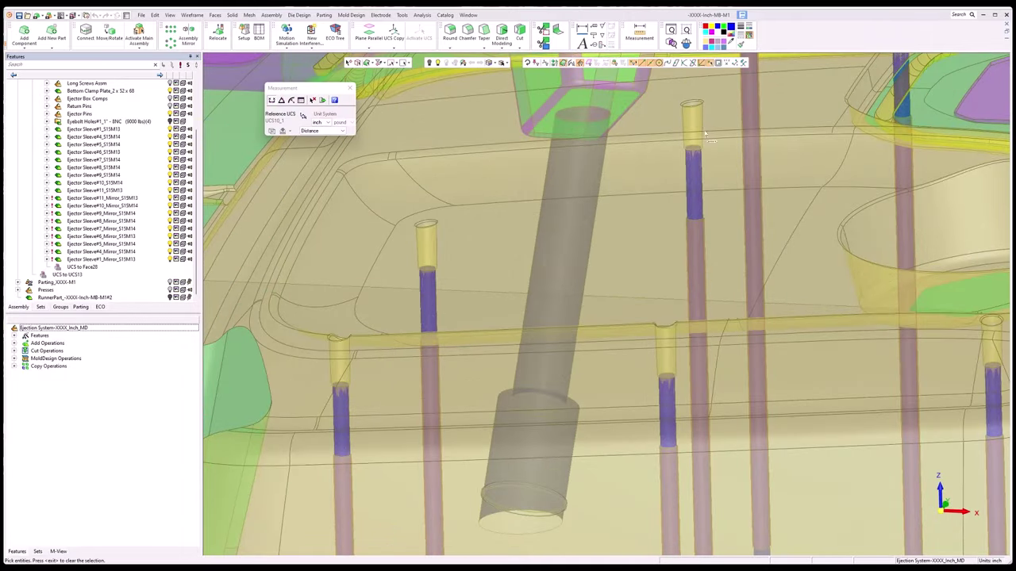
click(703, 153)
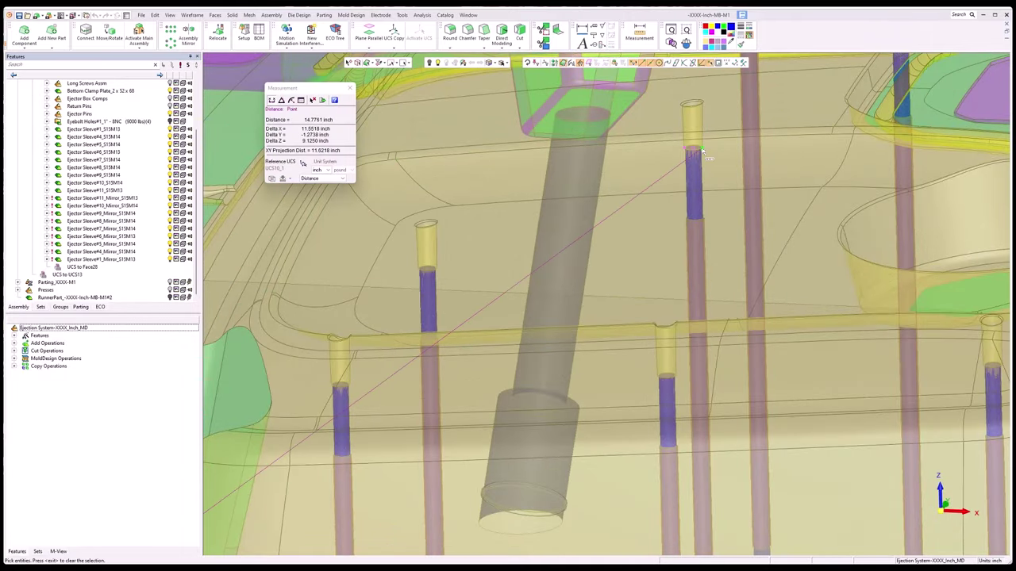
click(701, 216)
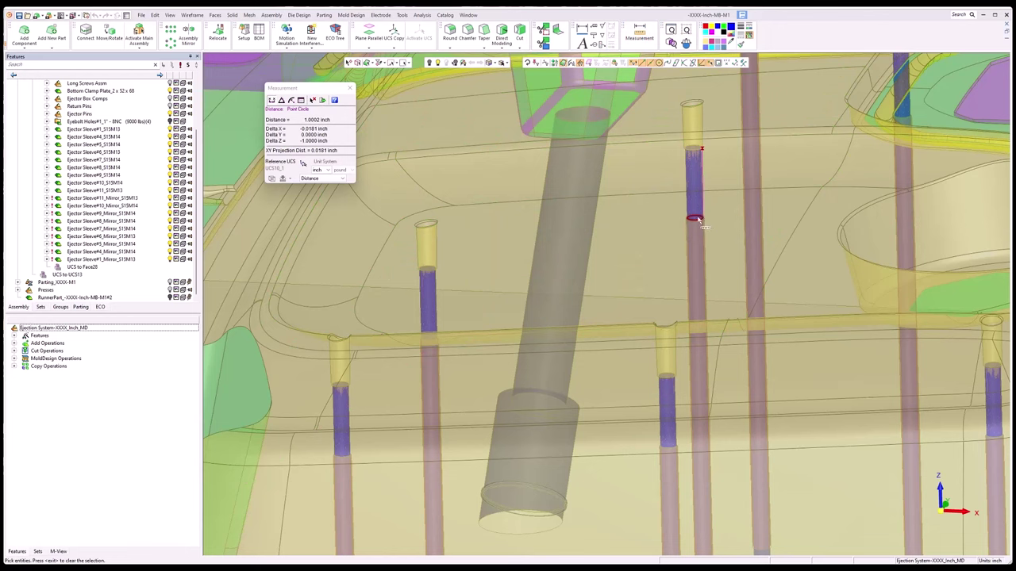
key(Escape)
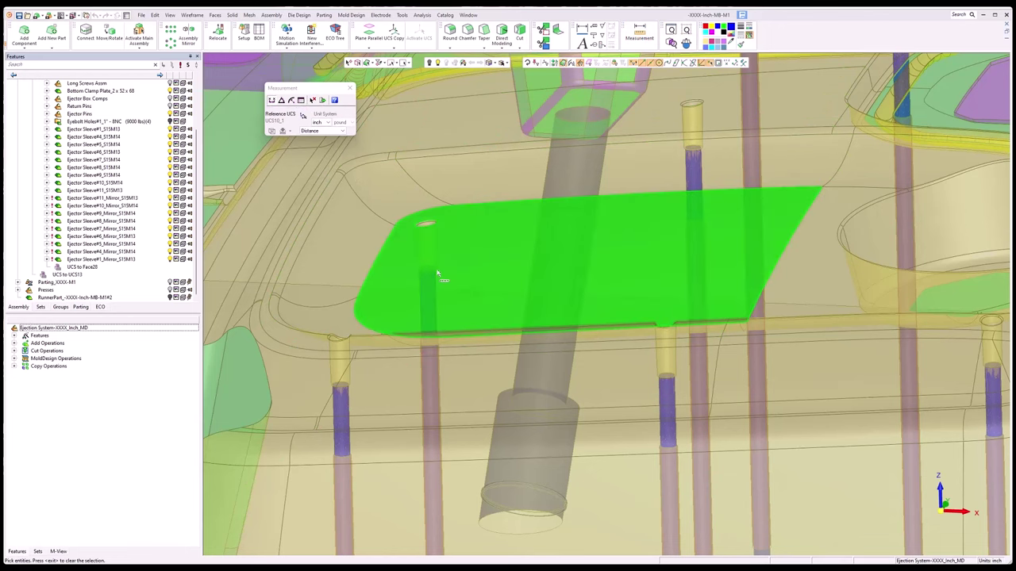
- Measure the distance between the upper and lower circular edges of a neighbouring sleeve pocket's fit section, and finish measuring
click(428, 269)
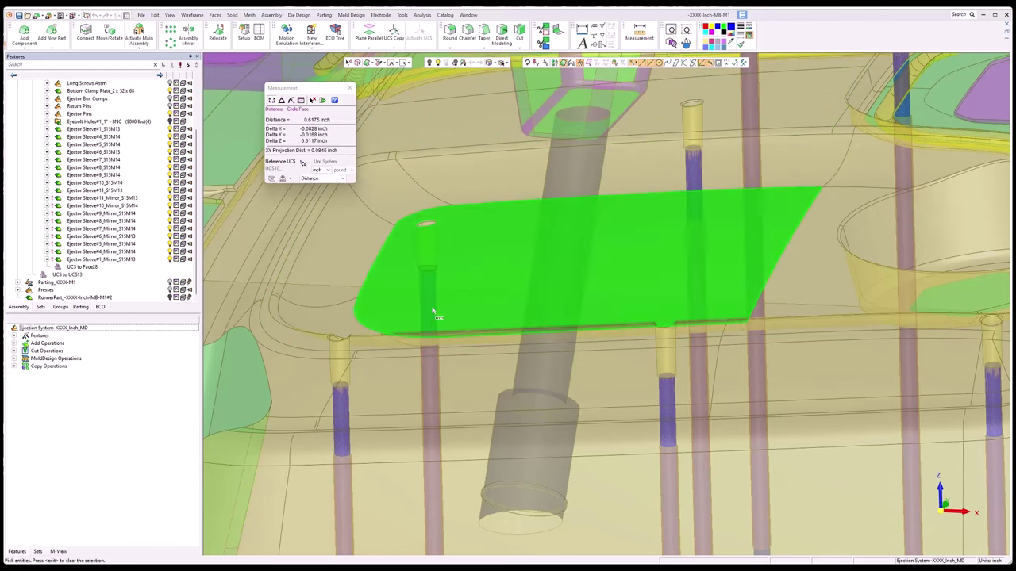
click(434, 341)
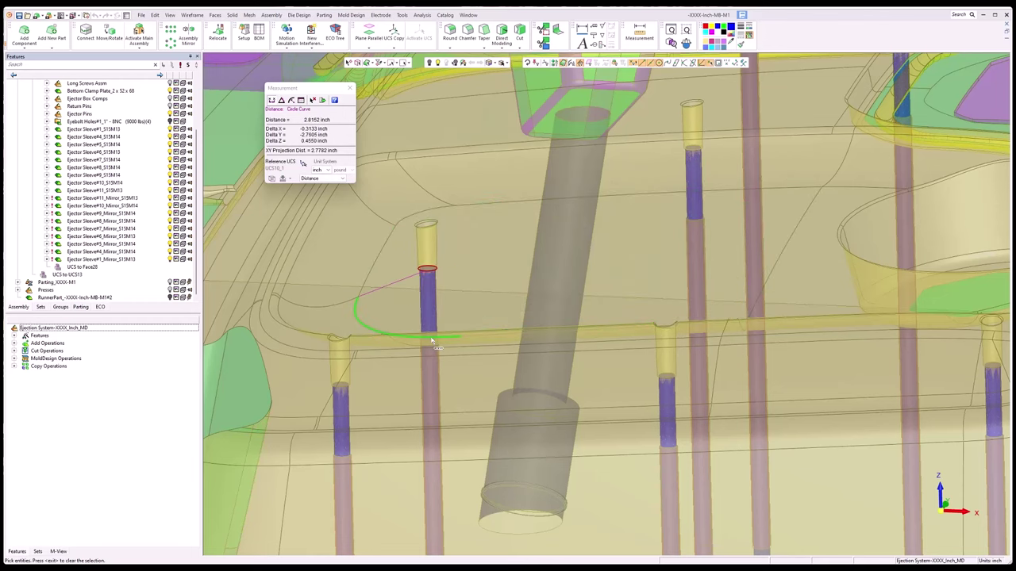
click(433, 341)
scroll(433, 343, up, 3)
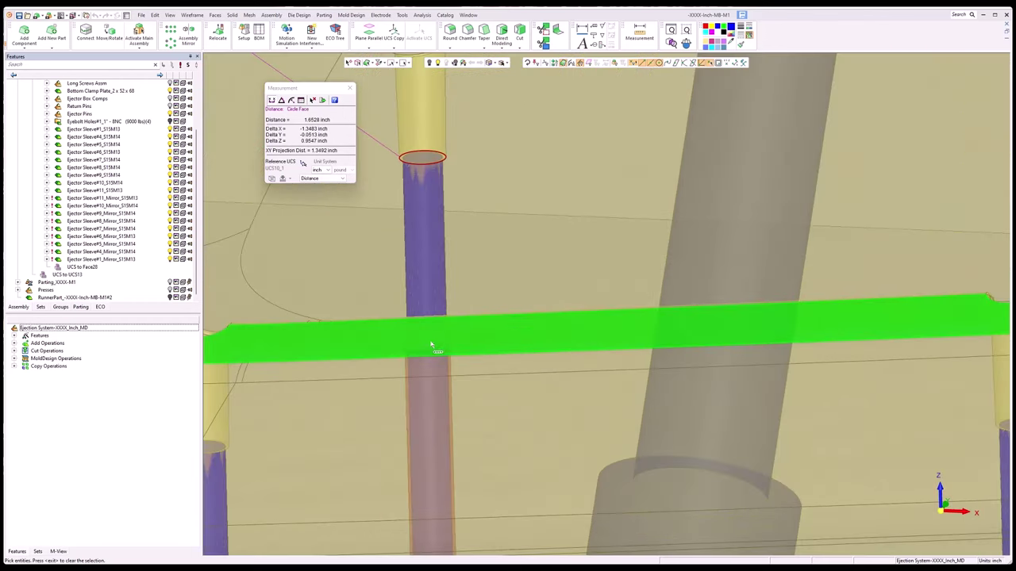
click(445, 340)
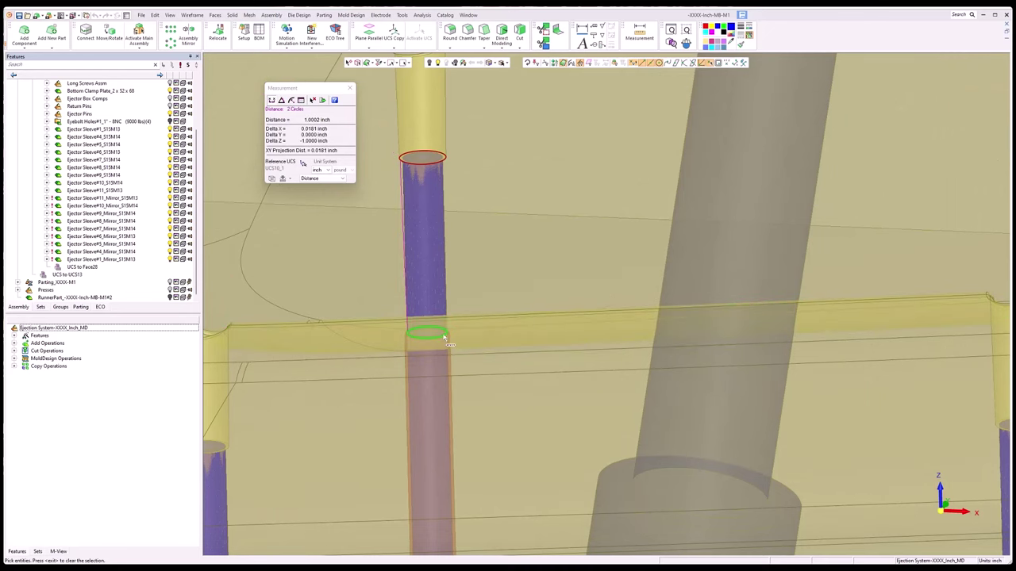
click(471, 327)
scroll(565, 268, down, 6)
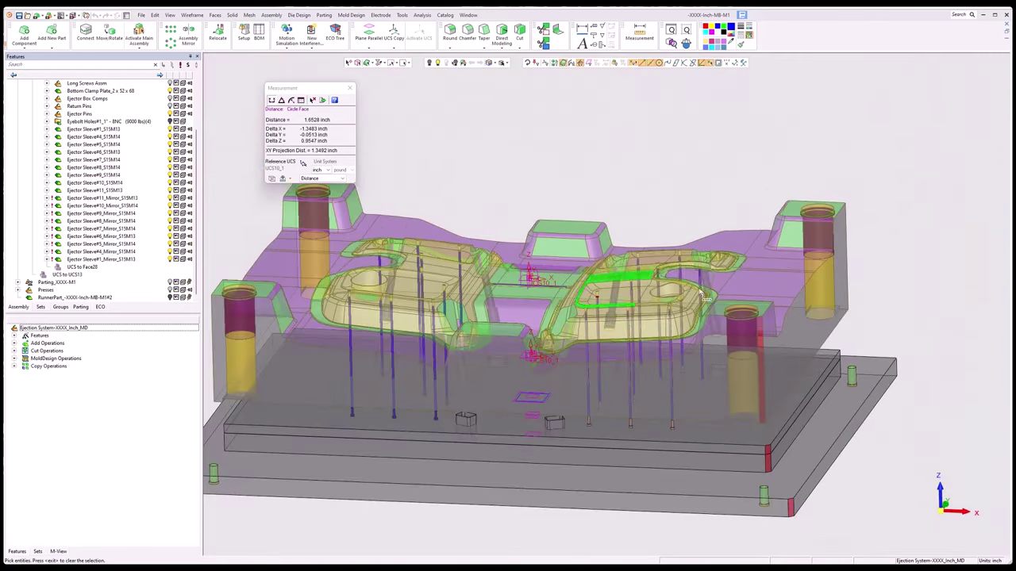
click(349, 87)
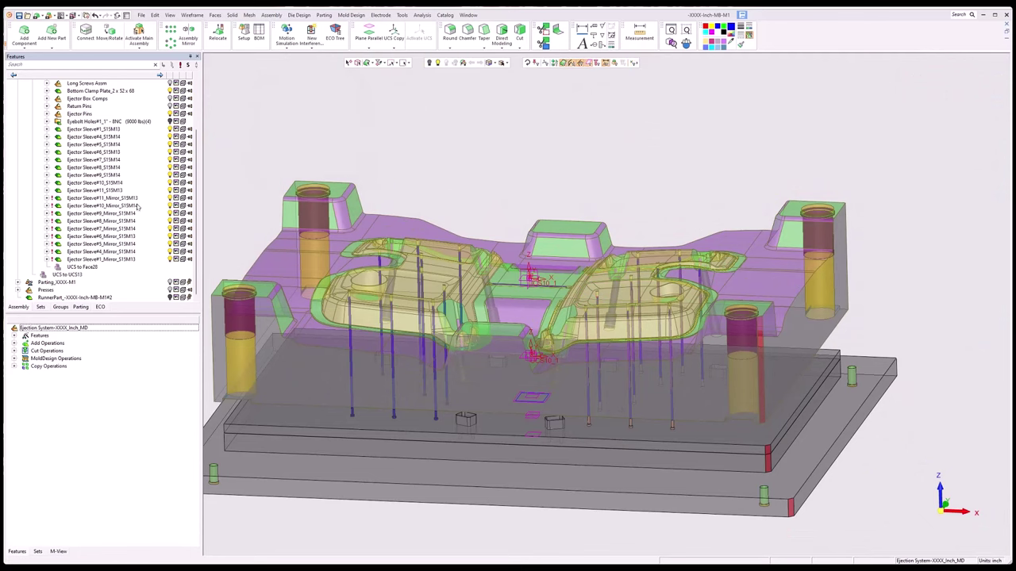
- Activate the mirrored part Ejector Sleeve#11_Mirror_S15M13 within the ejection system assembly
scroll(446, 313, up, 3)
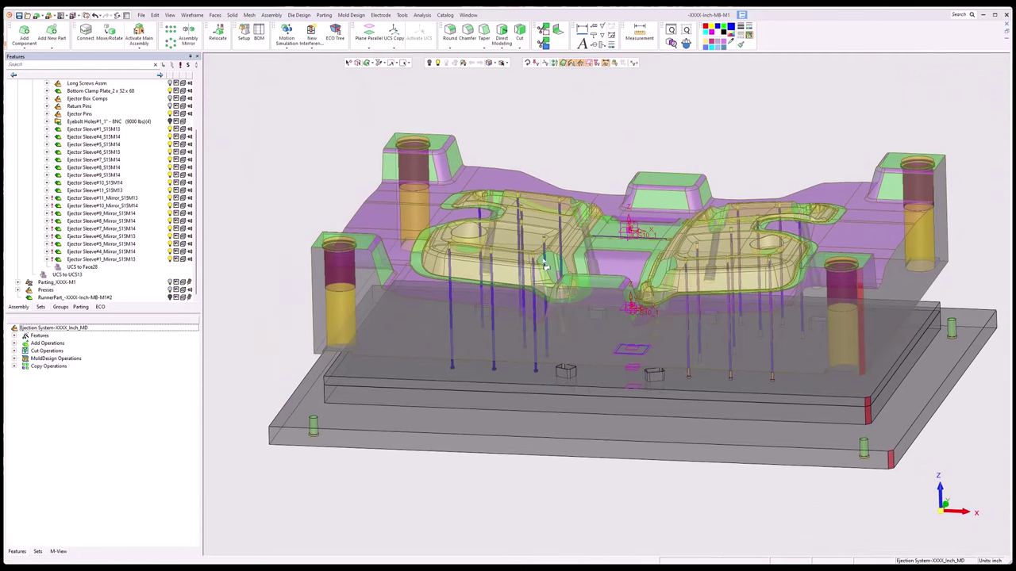
middle_drag(515, 222, 492, 179)
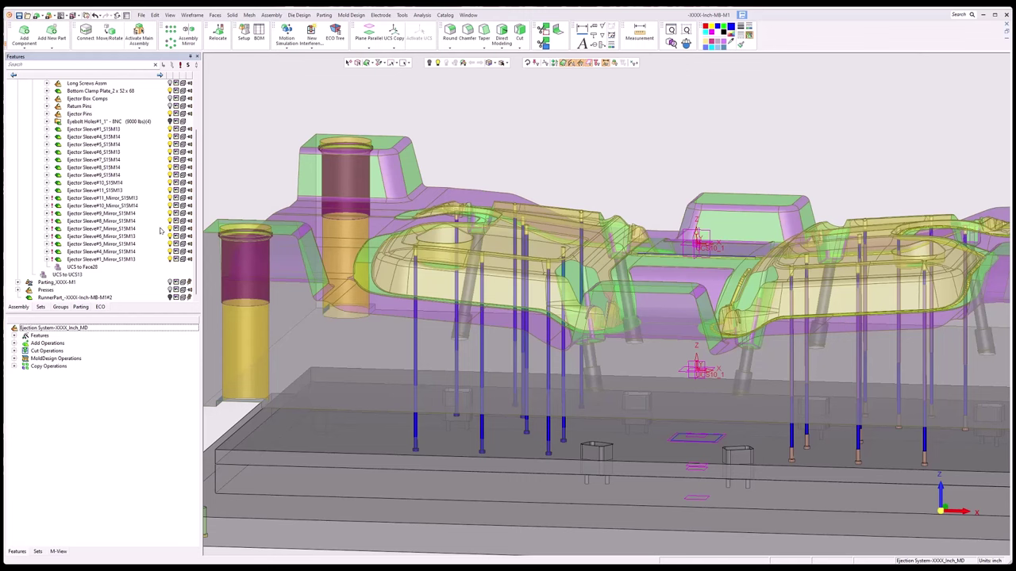
click(110, 199)
double_click(110, 198)
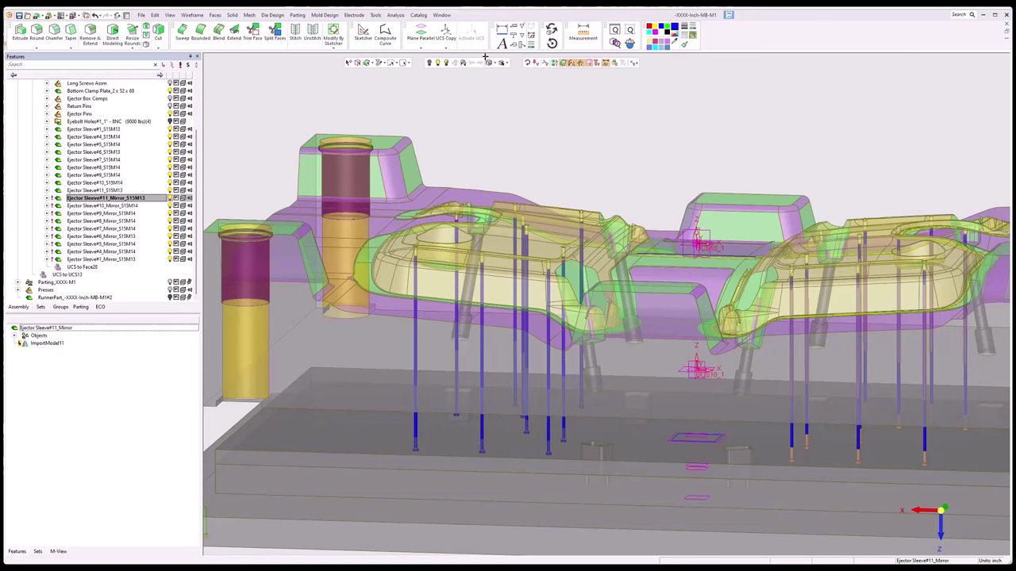
- Preview the hidden geometry of Ejector Sleeve#11_Mirror and examine its clearance start against the core pocket, including its ImportModel11 feature
click(437, 64)
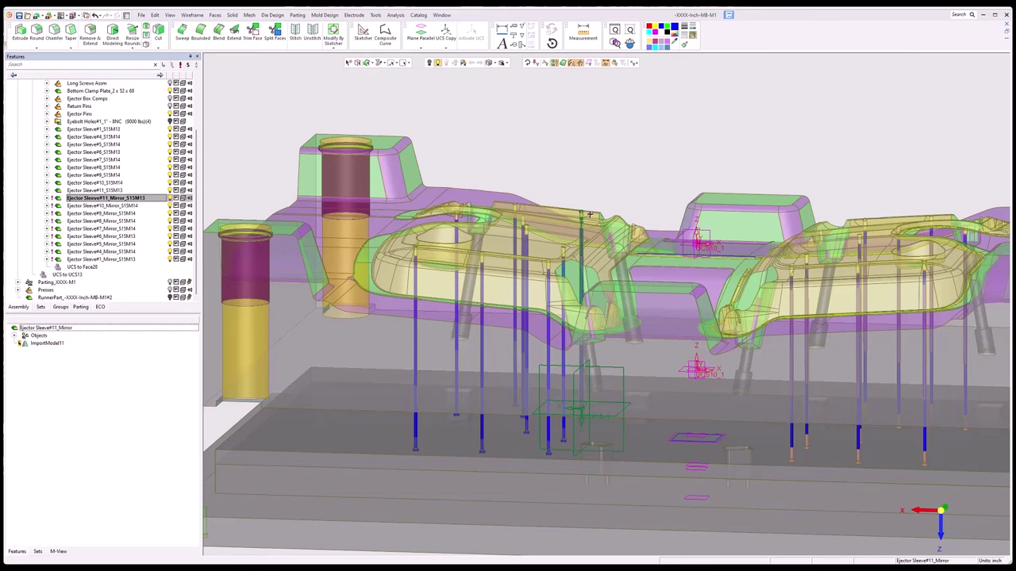
scroll(591, 226, up, 5)
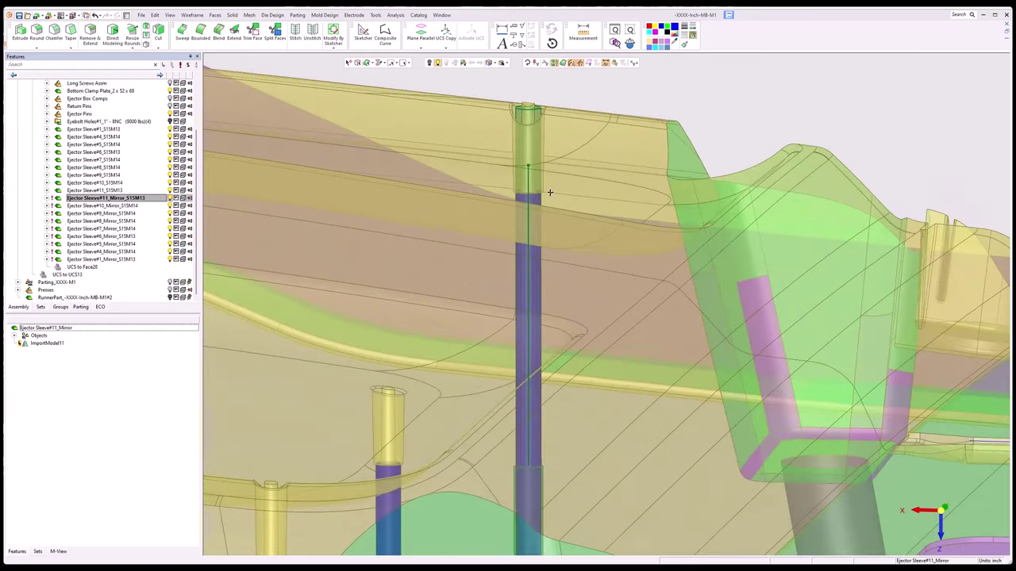
scroll(550, 193, up, 3)
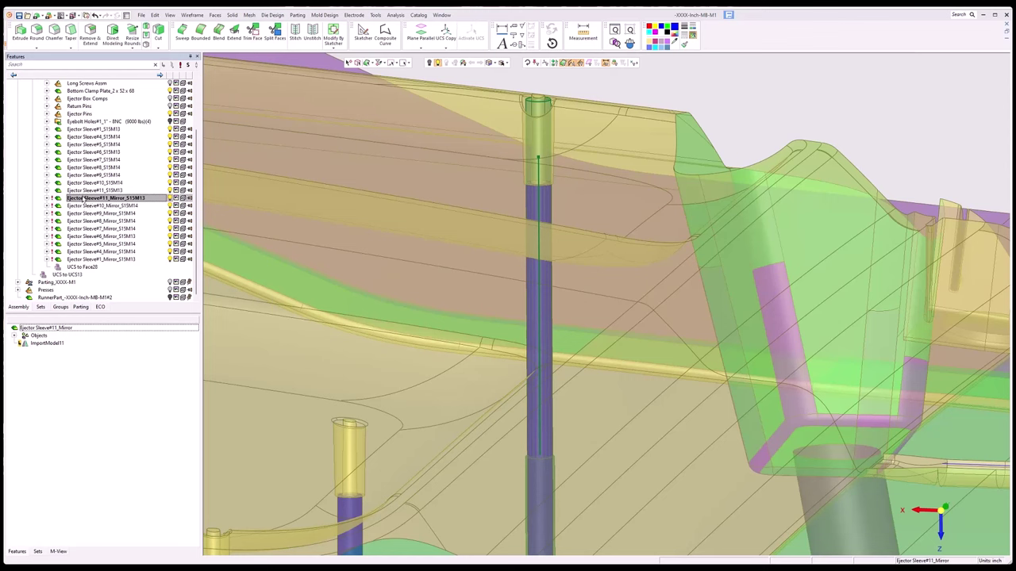
click(45, 344)
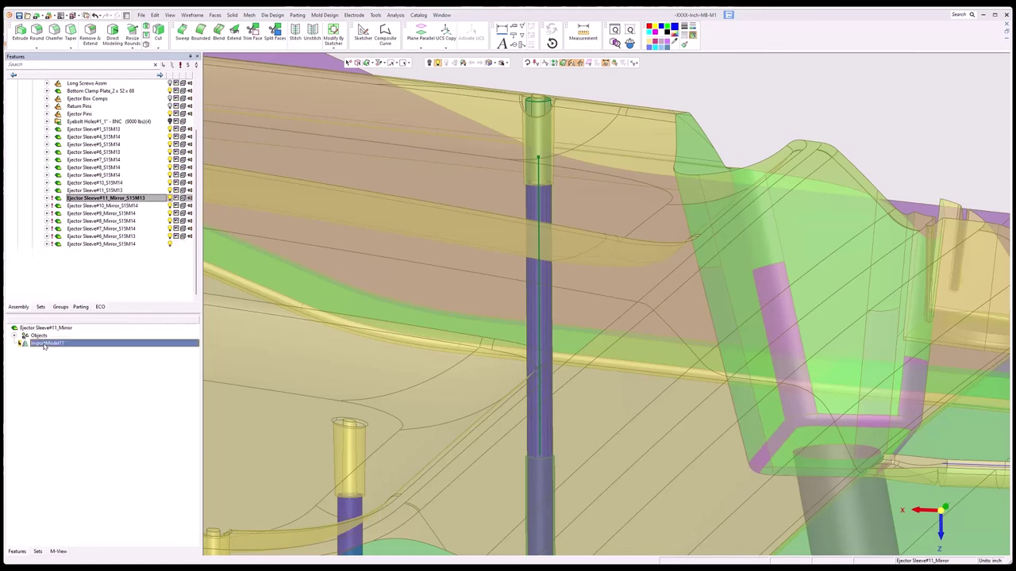
click(84, 198)
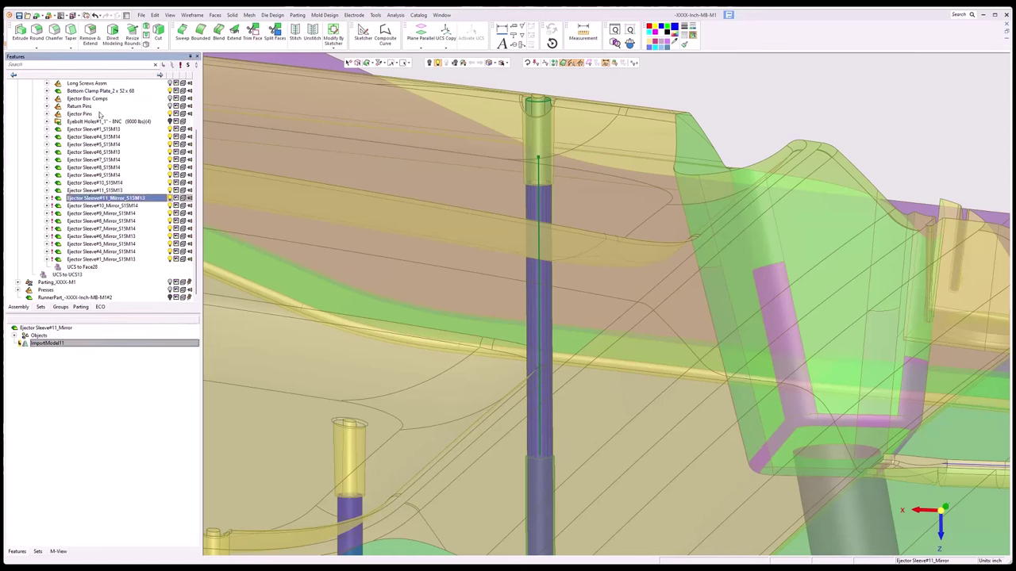
scroll(101, 116, up, 1)
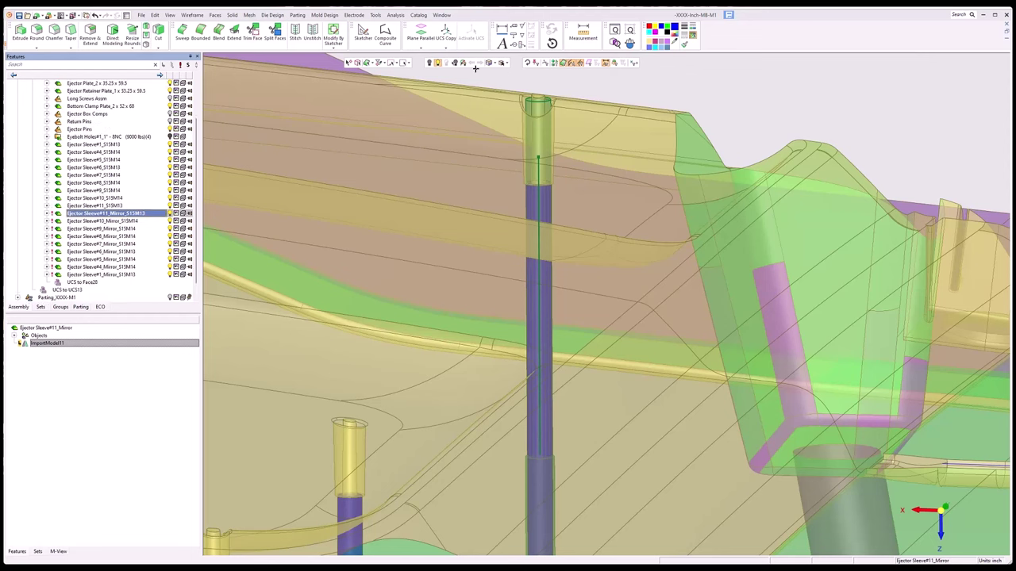
click(623, 93)
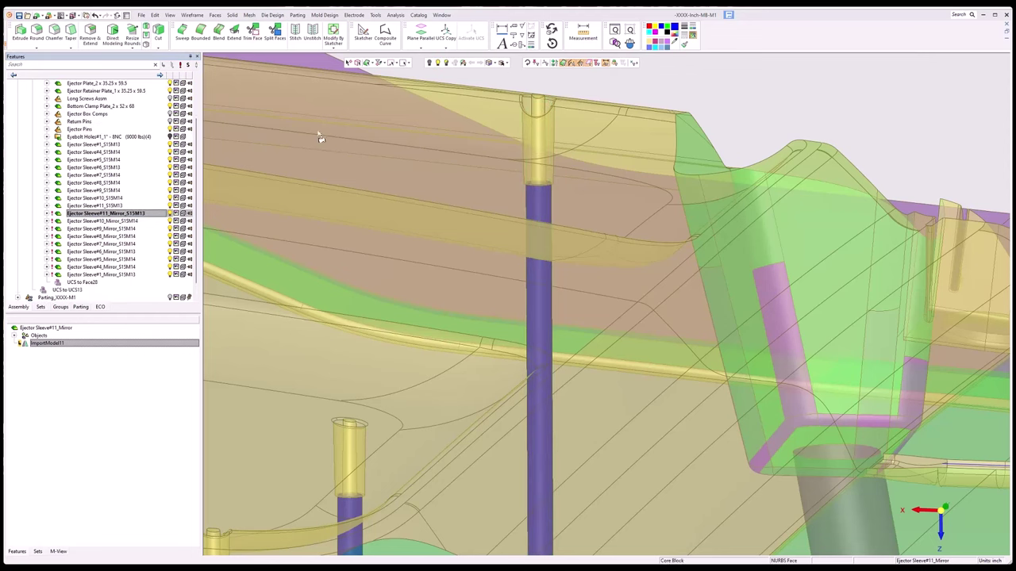
- Update and disassociate the ImportModel11 feature of Ejector Sleeve#11_Mirror, and recheck the sleeve's hidden clearance geometry
right_click(60, 347)
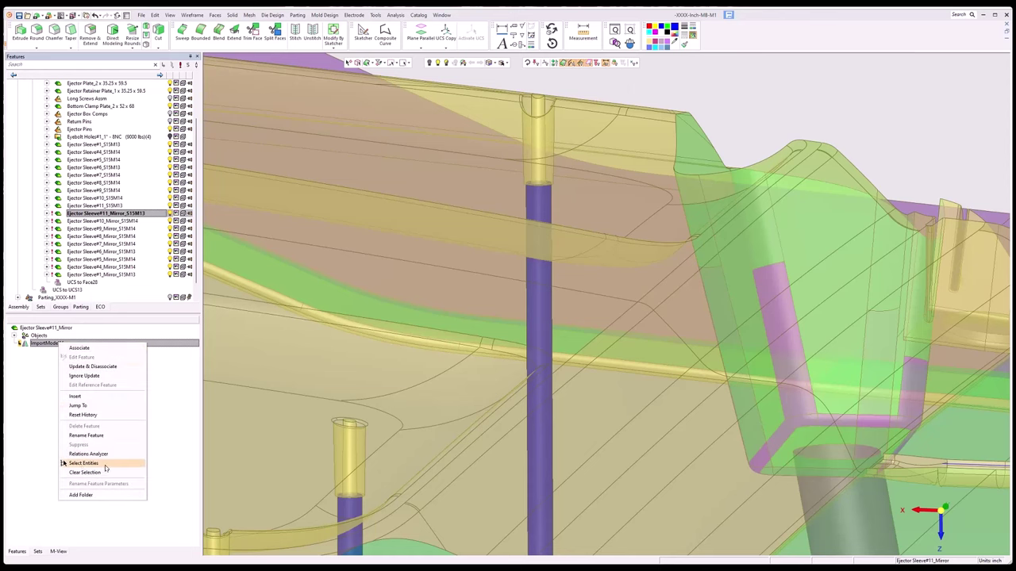
click(91, 368)
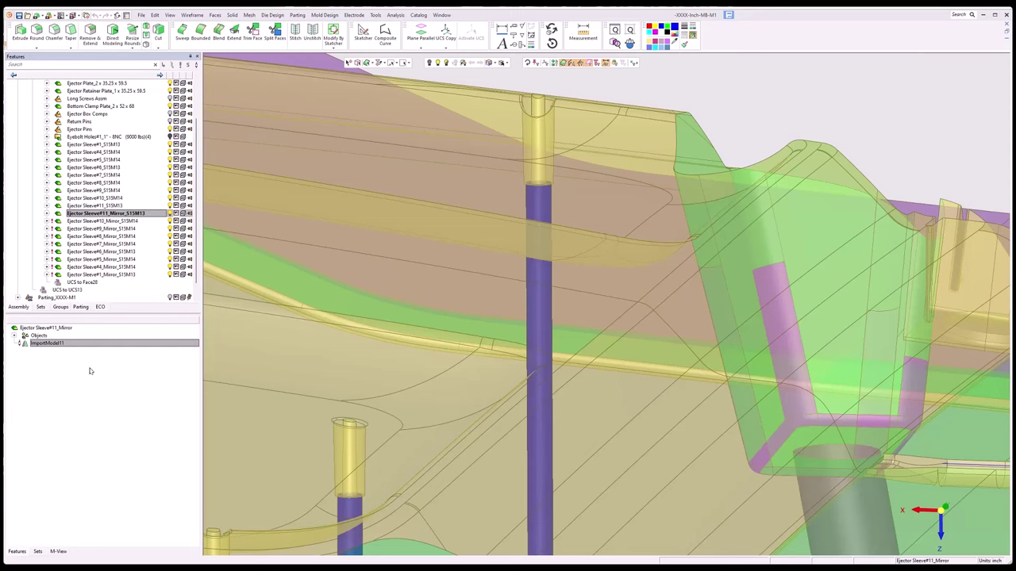
click(438, 63)
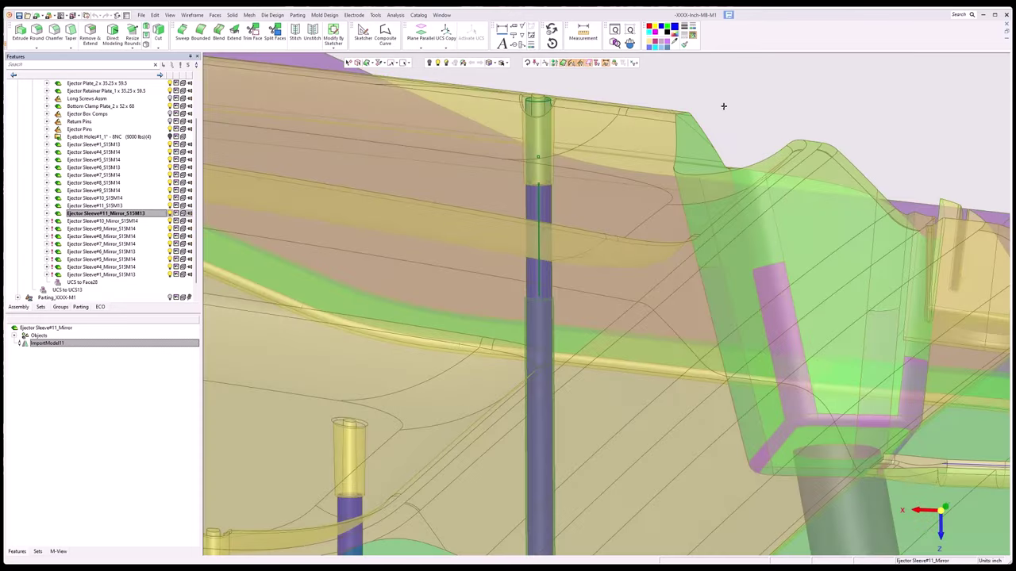
click(722, 106)
scroll(713, 122, down, 6)
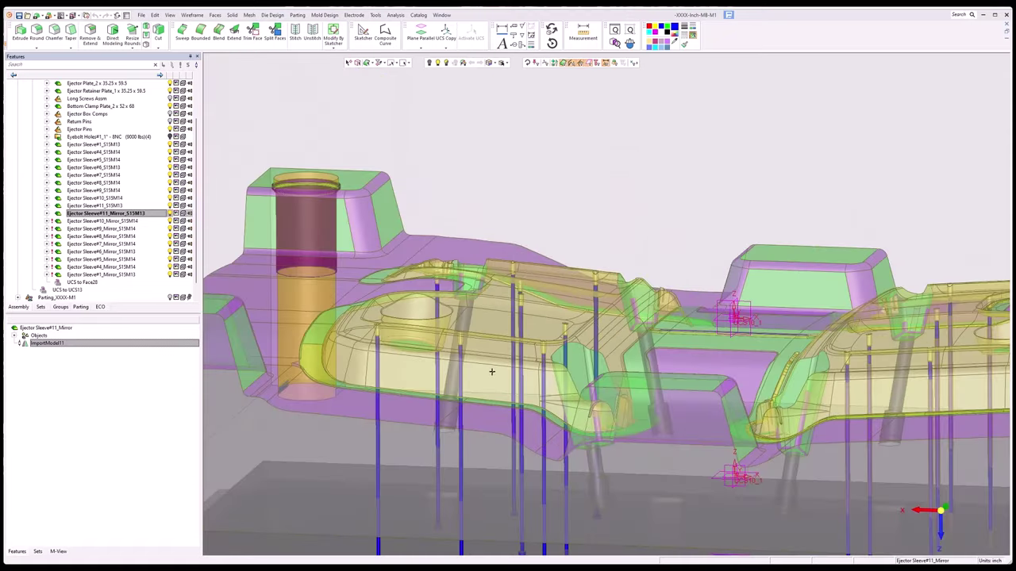
- Update and disassociate the mirrored ejector sleeves #10, #9, #8 and #7 in the Ejection System assembly
right_click(116, 223)
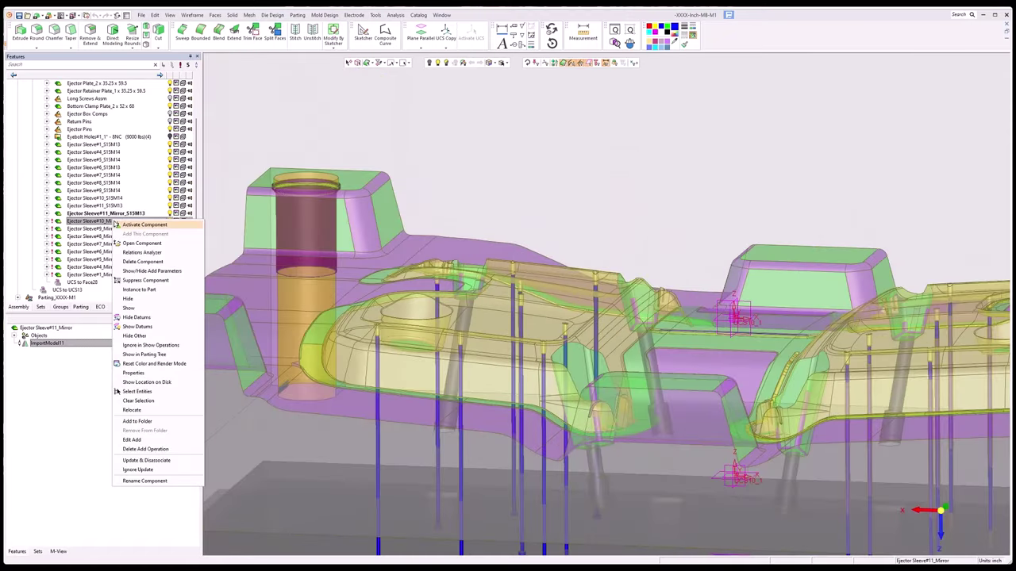
click(161, 461)
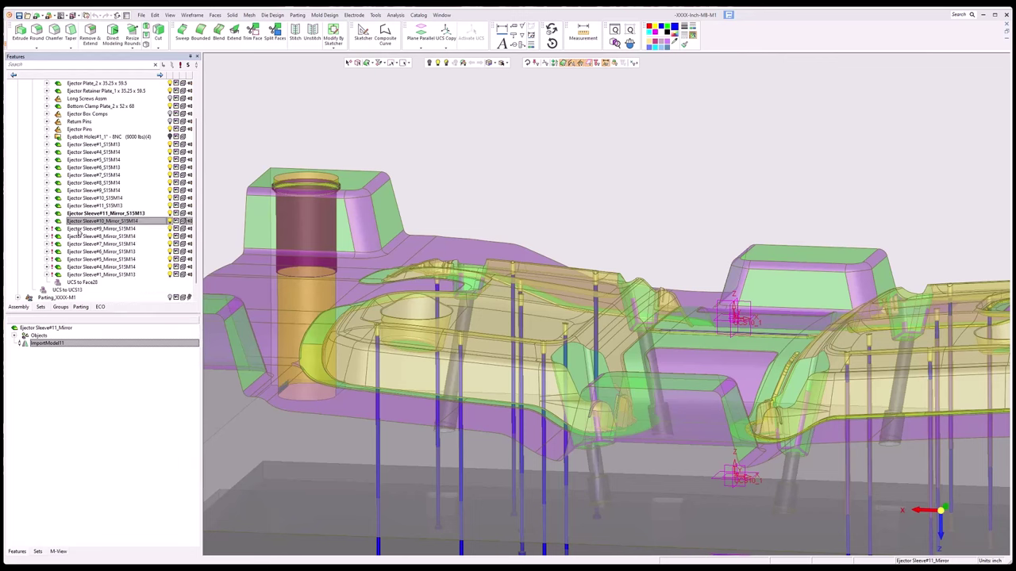
right_click(79, 231)
click(143, 471)
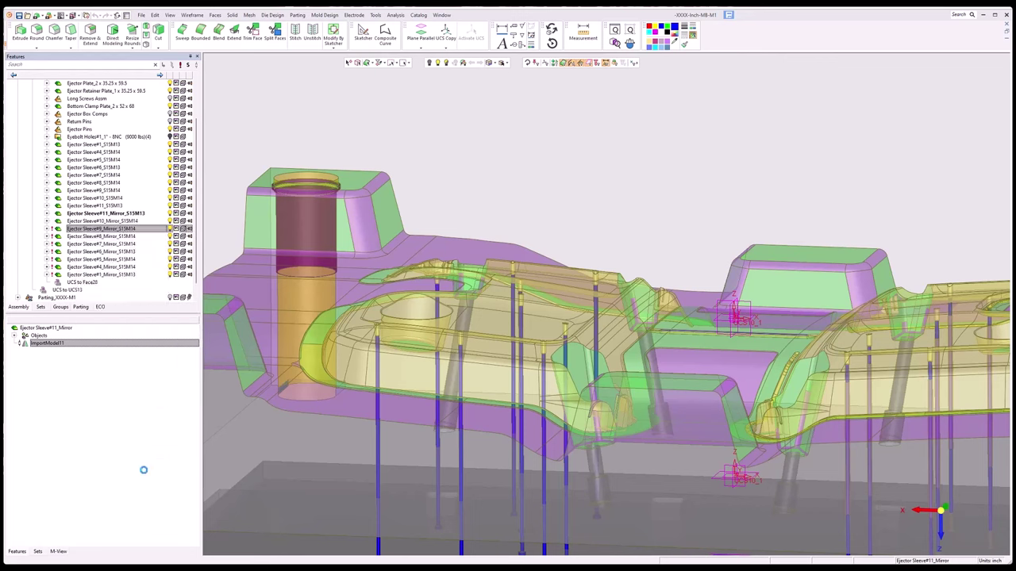
right_click(73, 238)
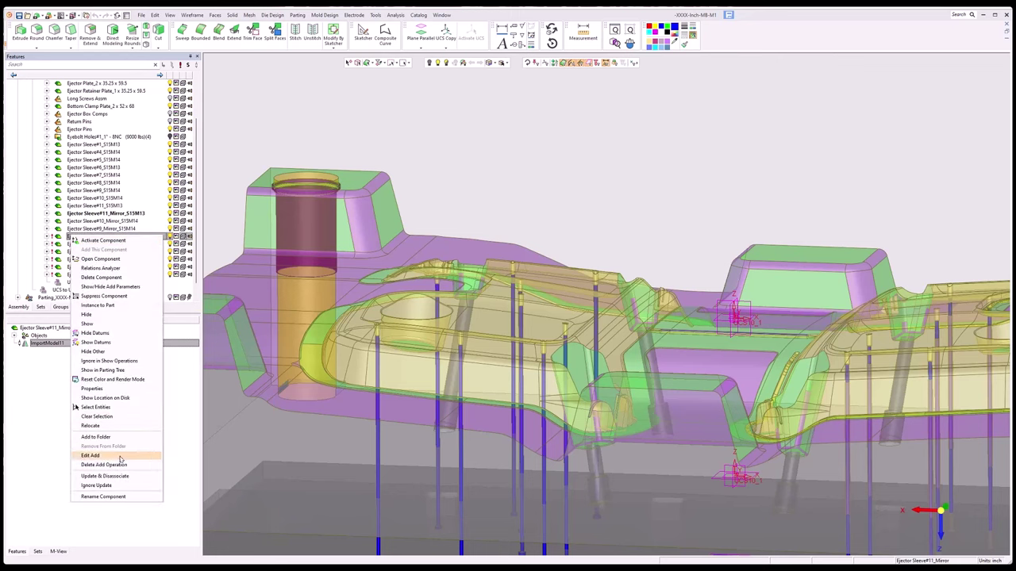
click(138, 472)
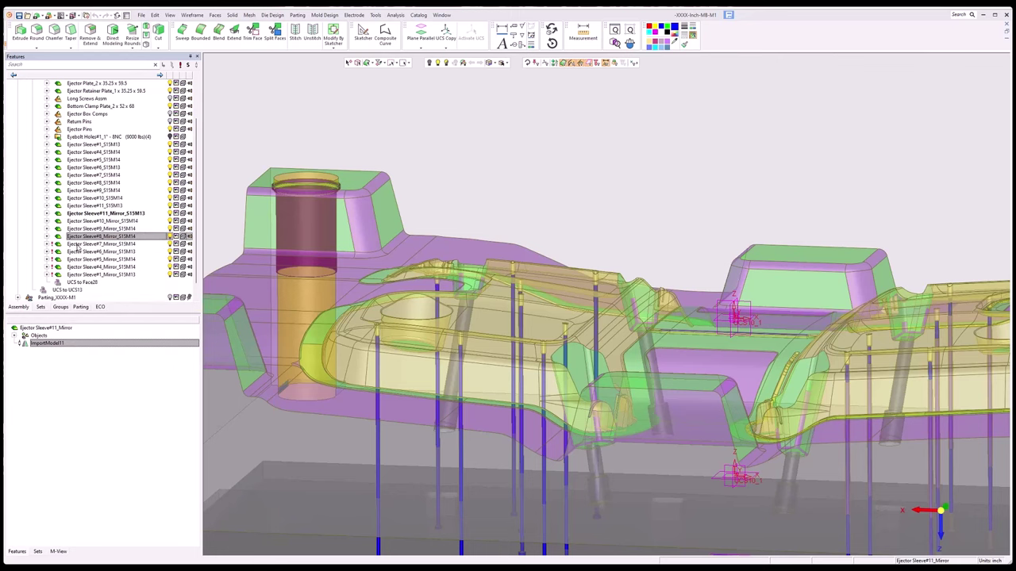
right_click(78, 245)
click(131, 487)
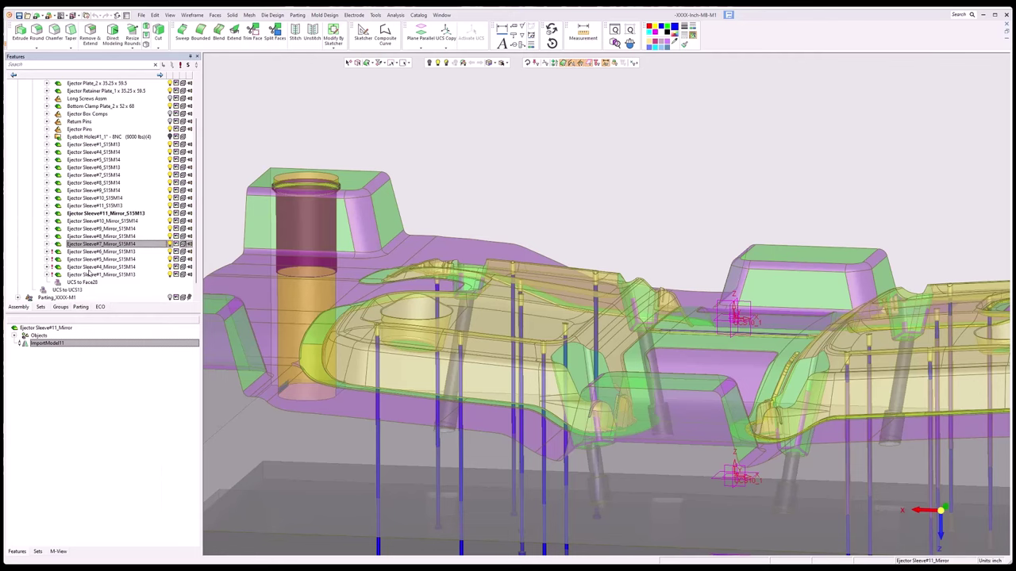
- Update and disassociate the remaining mirrored ejector sleeves #6, #5, #4 and #1
right_click(78, 252)
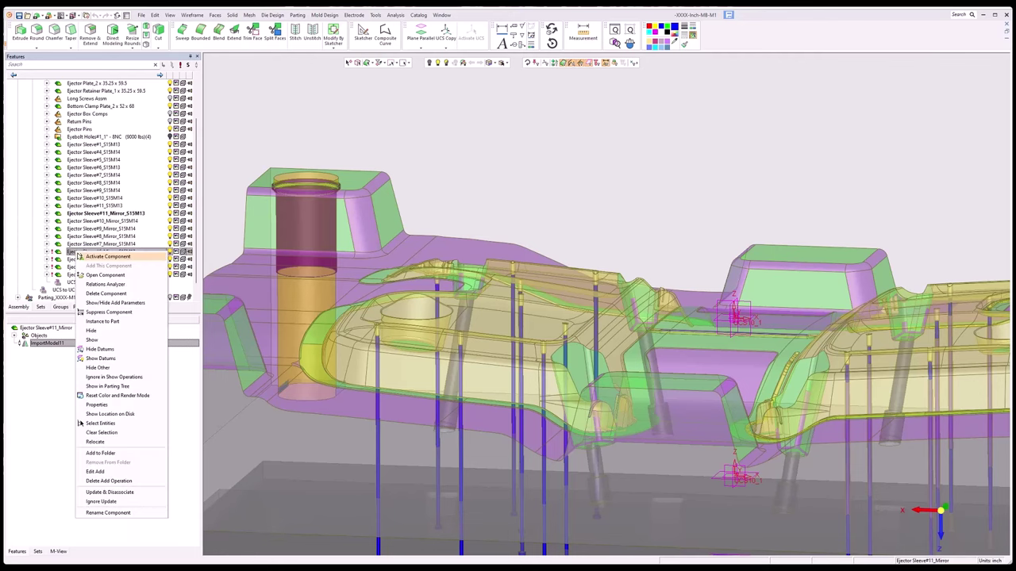
click(130, 490)
right_click(79, 260)
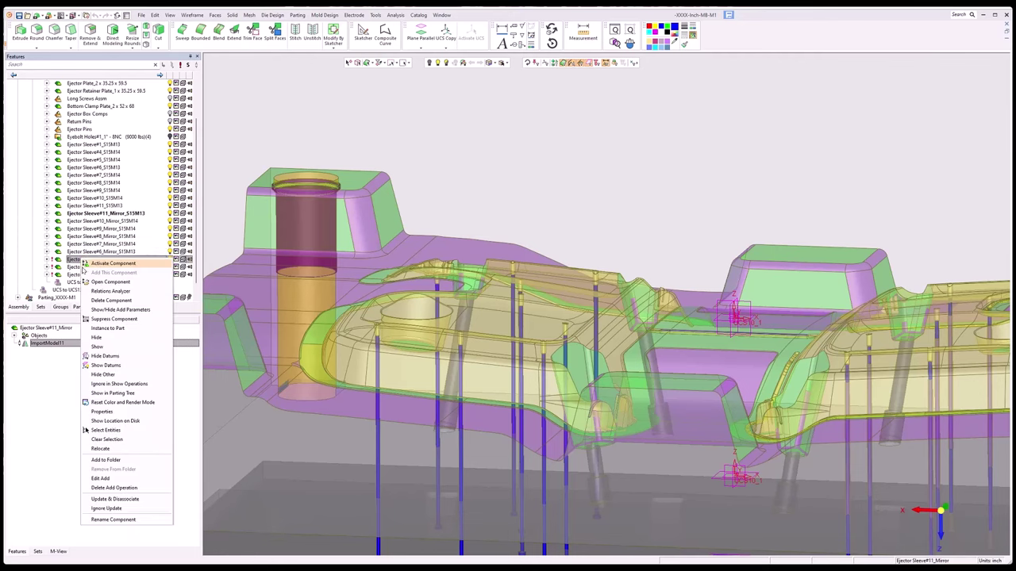
click(125, 492)
right_click(78, 267)
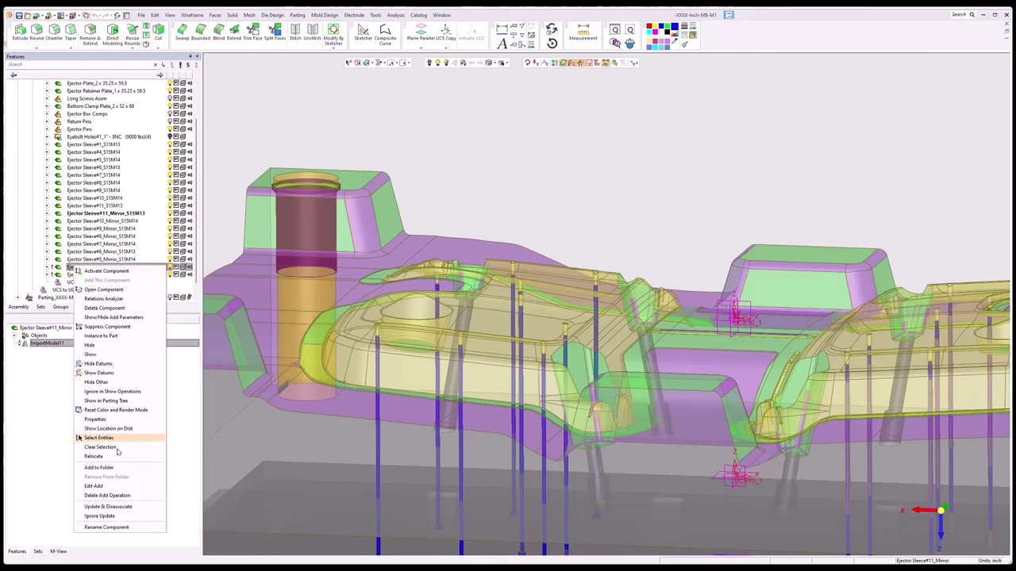
click(123, 506)
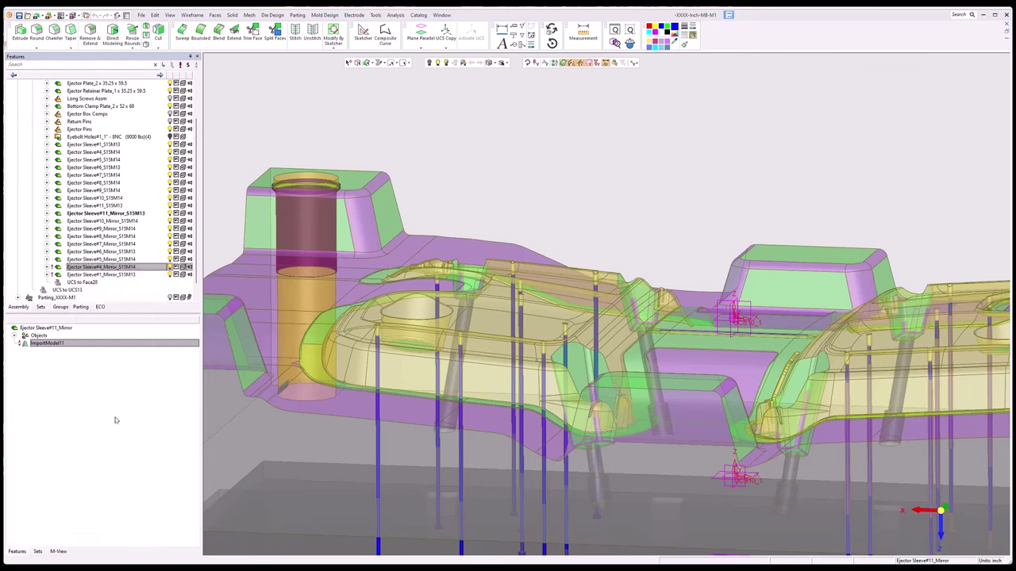
right_click(89, 275)
click(125, 513)
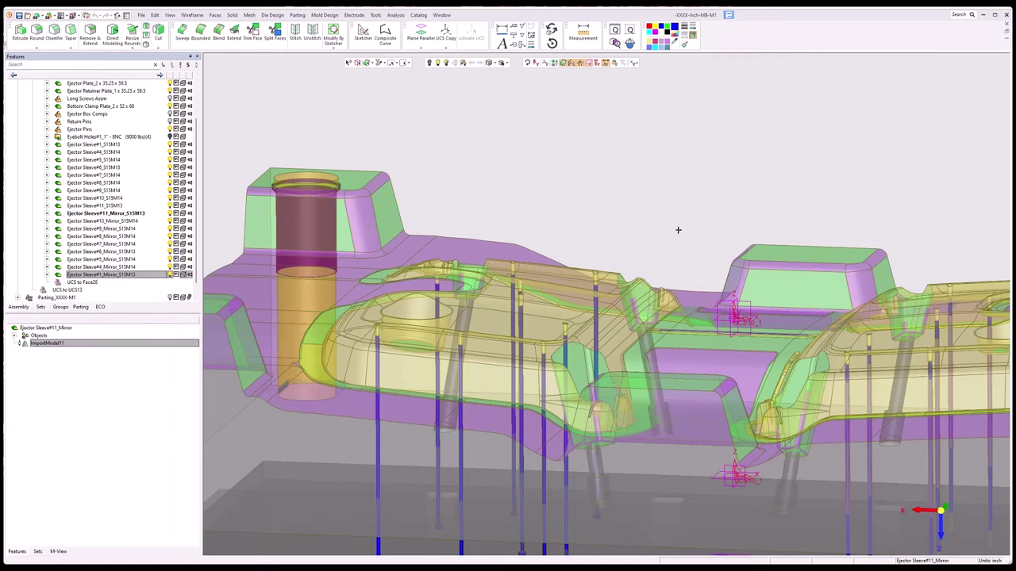
- Add a folder named "Ejector Sleeves" to the Ejection System assembly
scroll(700, 254, down, 5)
middle_drag(701, 253, 770, 327)
scroll(769, 327, up, 3)
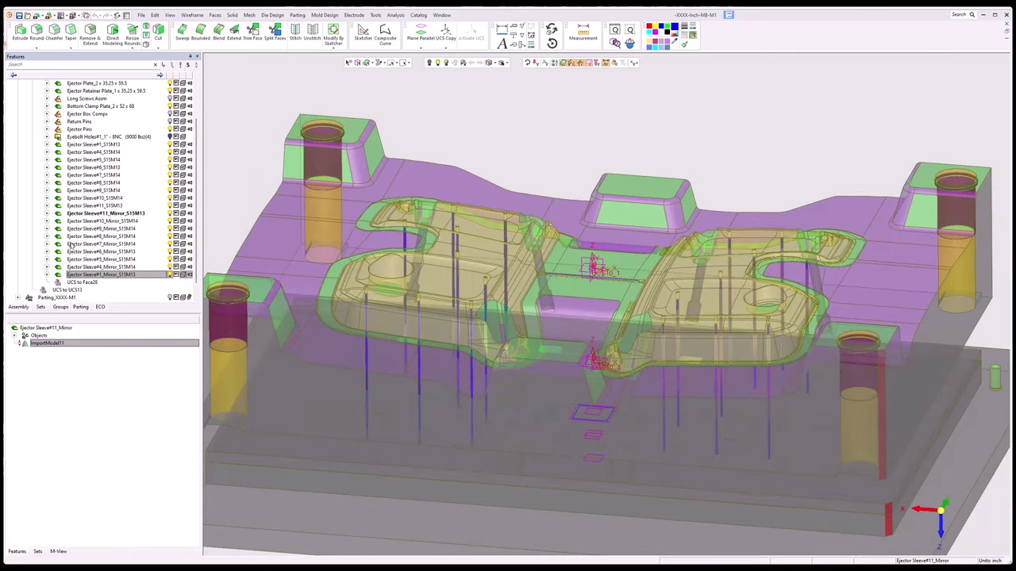
scroll(92, 137, up, 2)
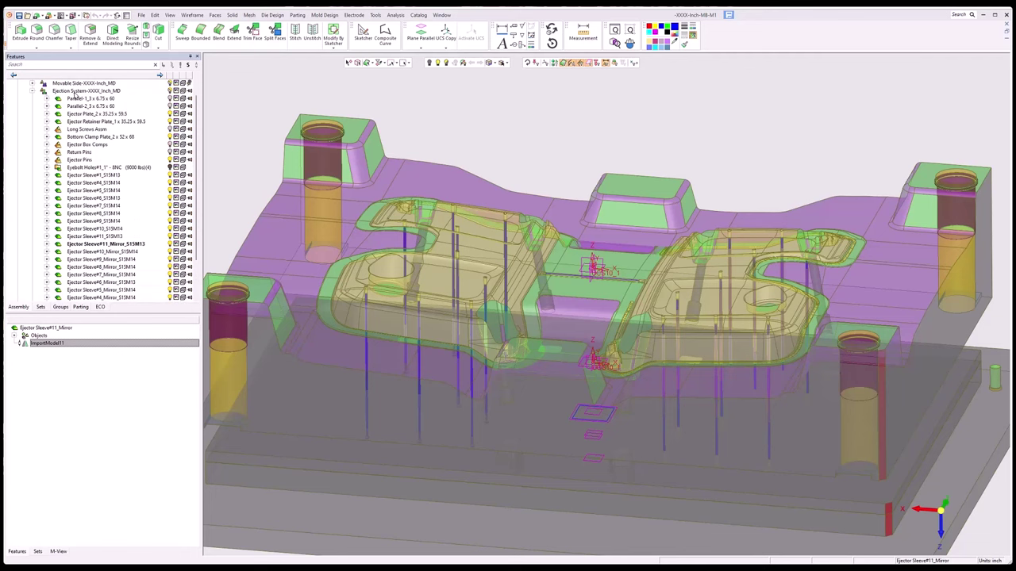
right_click(74, 91)
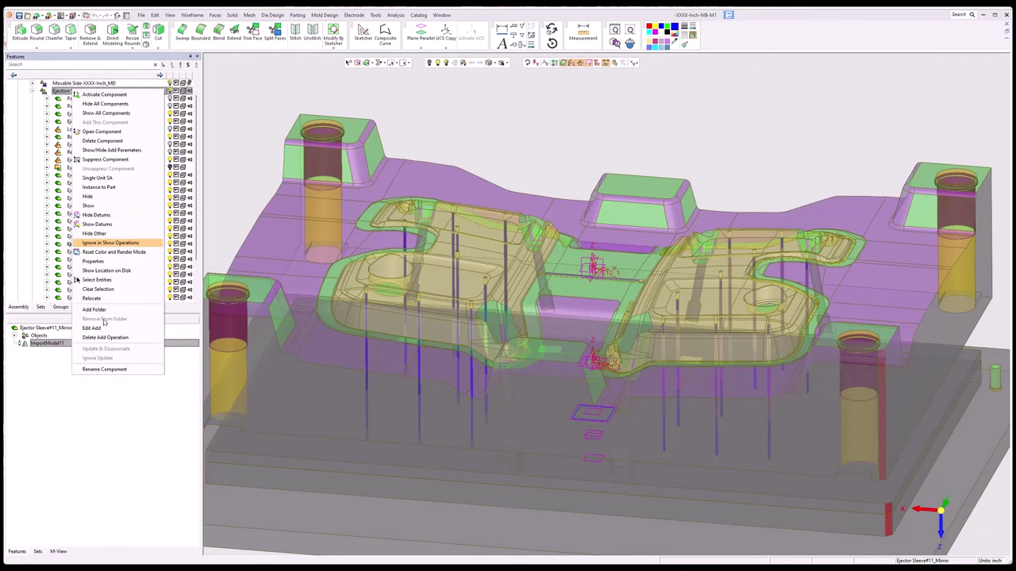
click(95, 309)
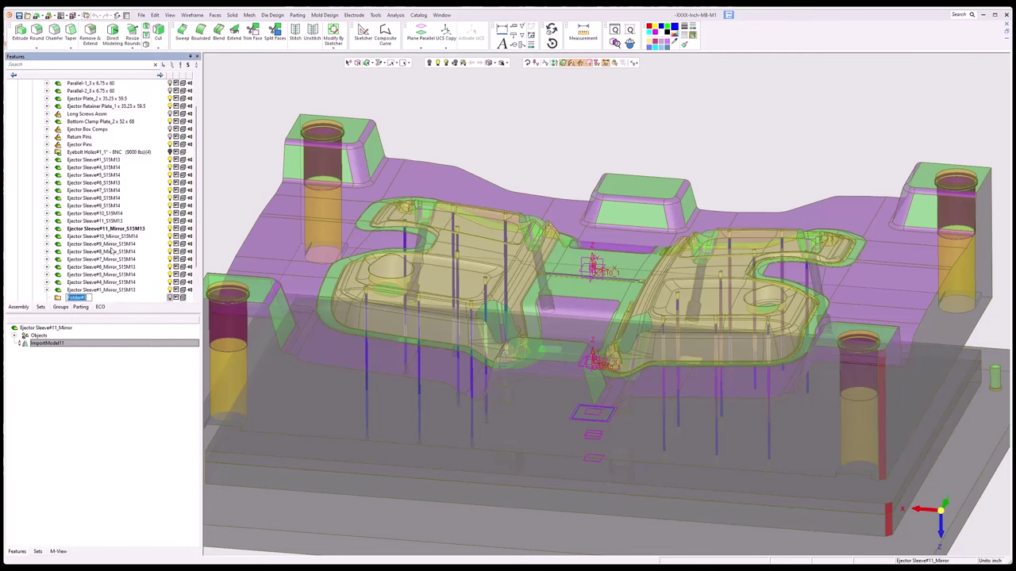
text(Ejector Sleeves)
key(Return)
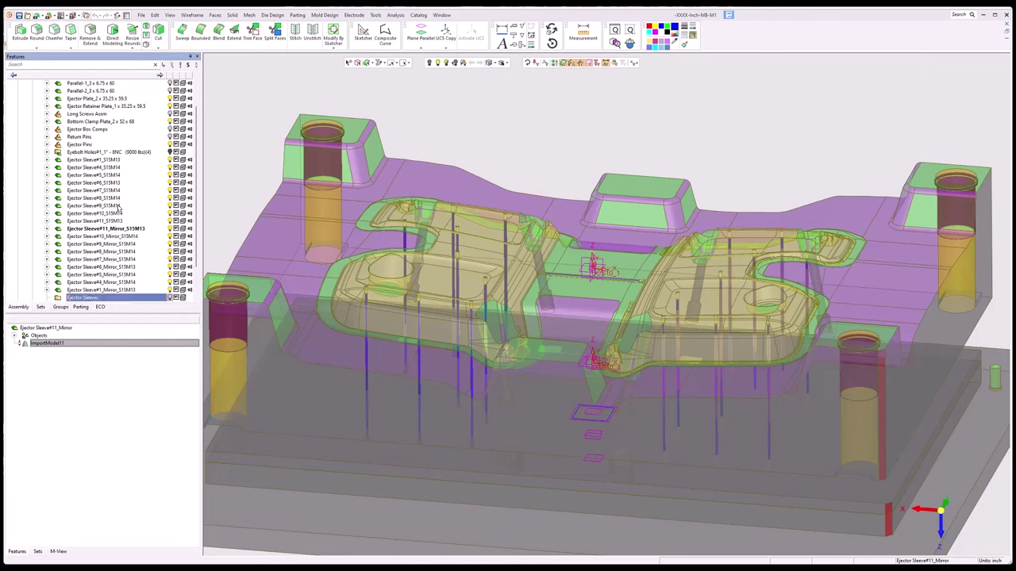
- Activate the Ejection System assembly and move all original and mirrored ejector sleeves into the Ejector Sleeves folder
scroll(100, 127, up, 1)
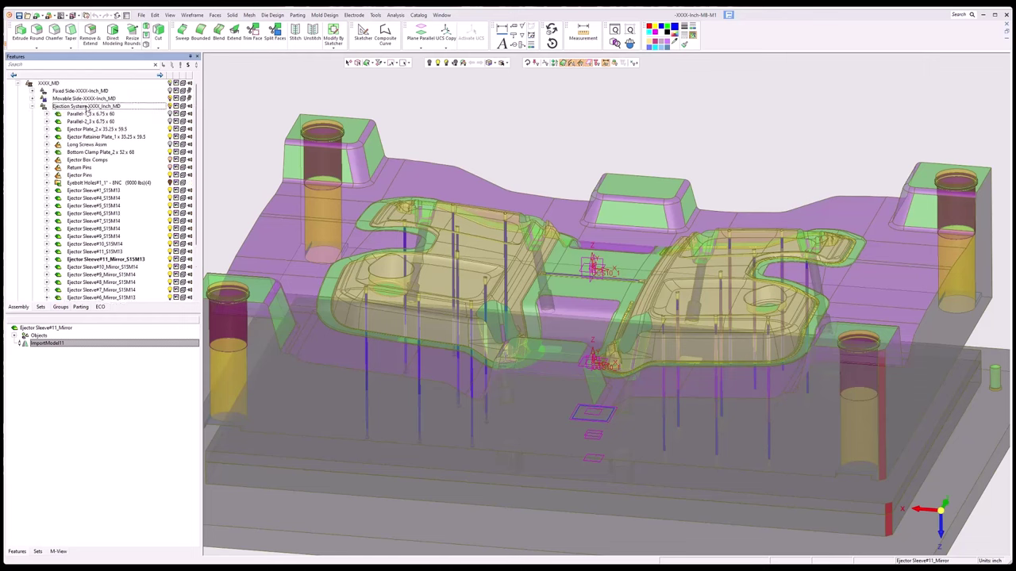
click(88, 106)
click(89, 192)
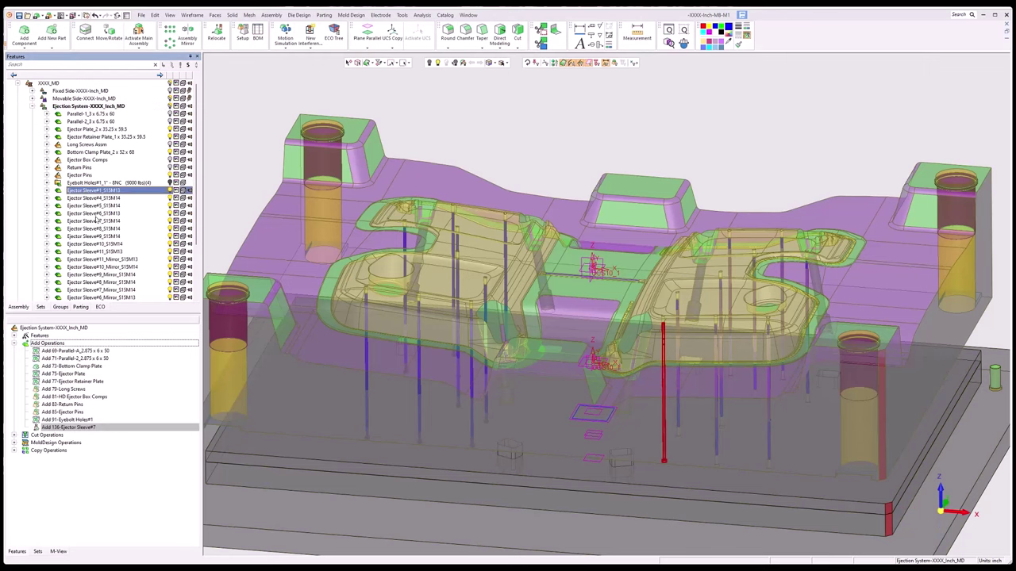
scroll(102, 229, down, 1)
scroll(101, 228, down, 1)
shift+click(97, 260)
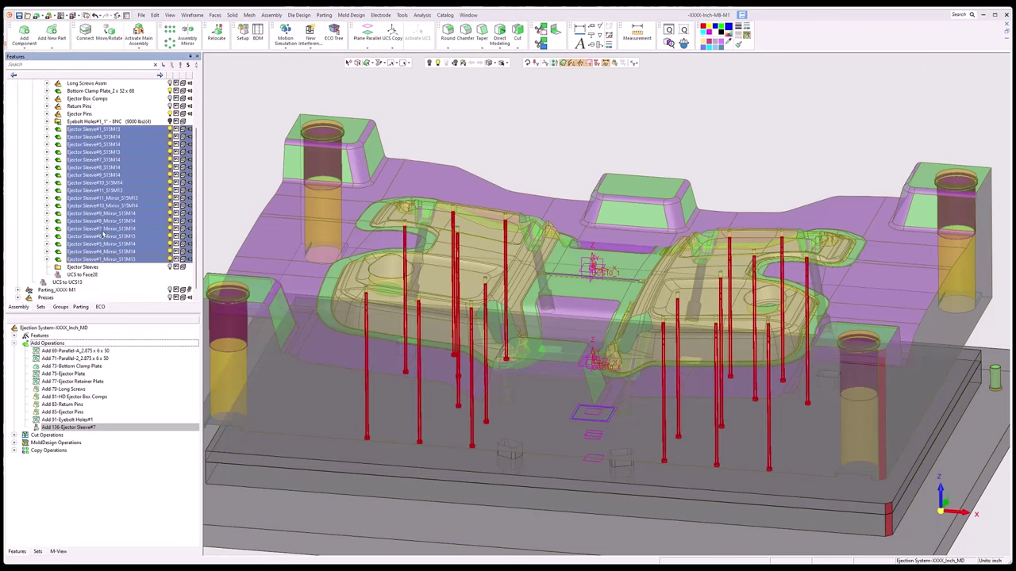
drag(101, 223, 89, 265)
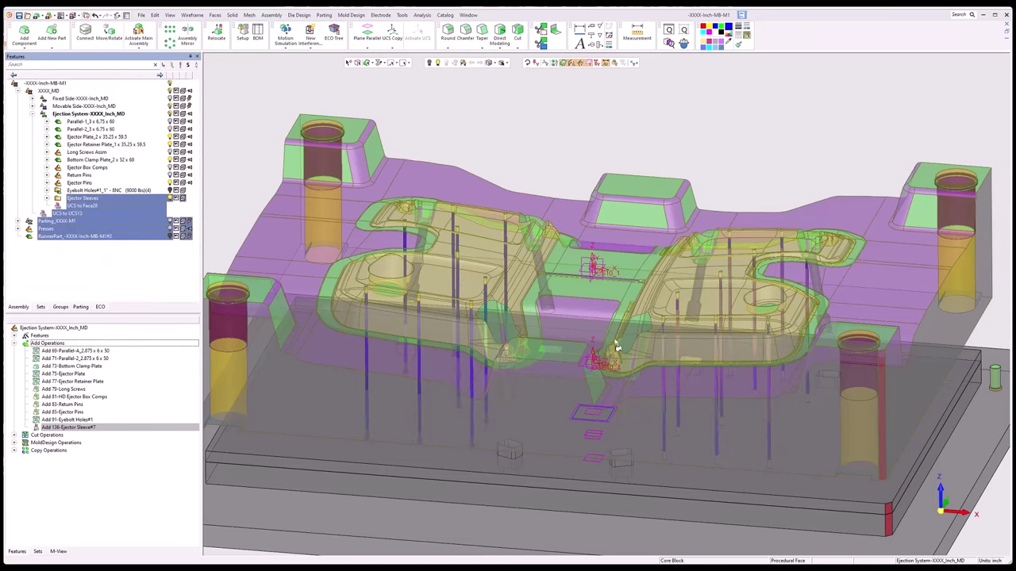
- Create ejector pockets for all ejector sleeves of the negative-X cavity, accepting the standard cutting objects
mouse_move(607, 373)
middle_down()
mouse_move(601, 361)
mouse_move(605, 389)
middle_up()
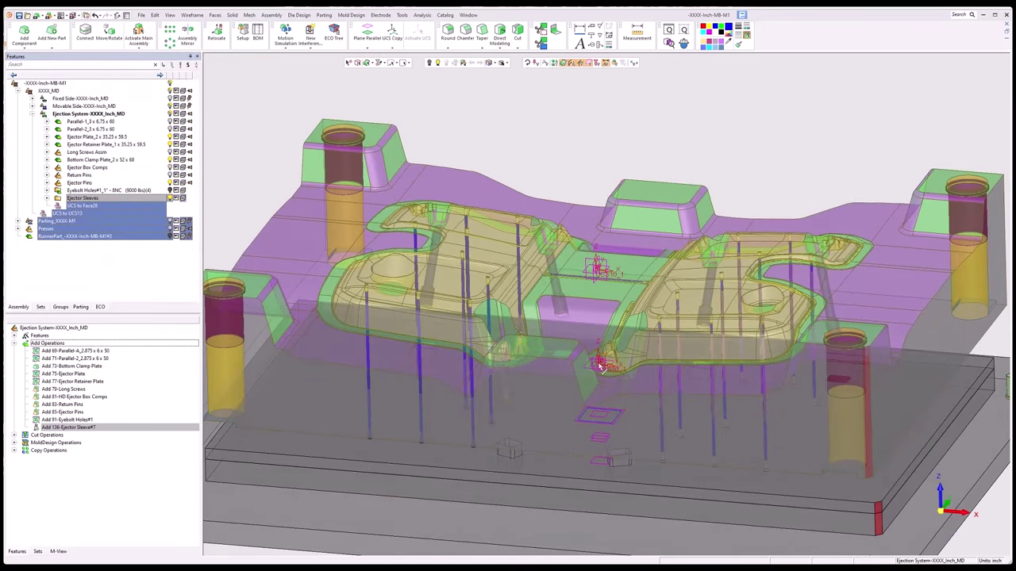
click(350, 14)
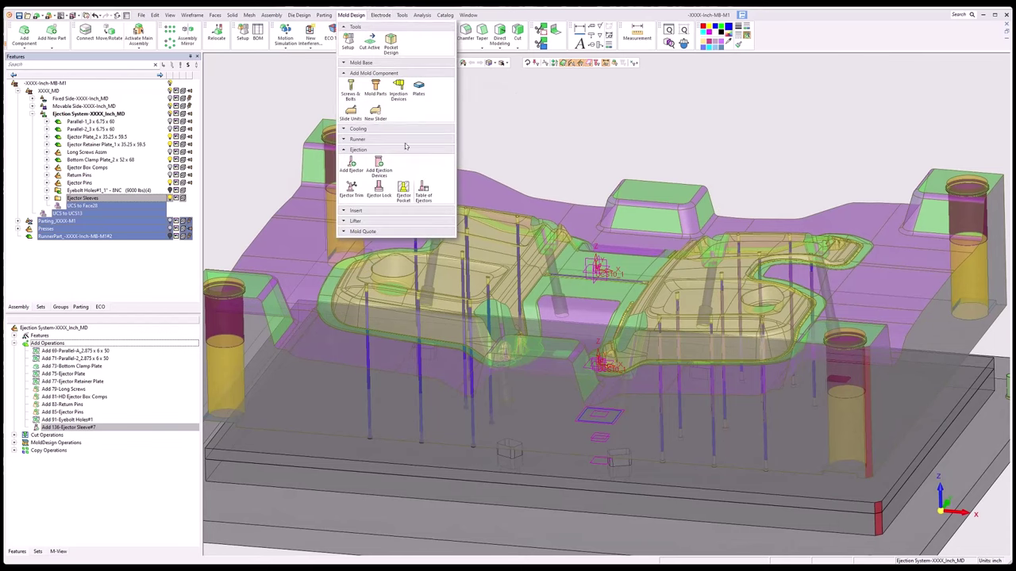
click(403, 191)
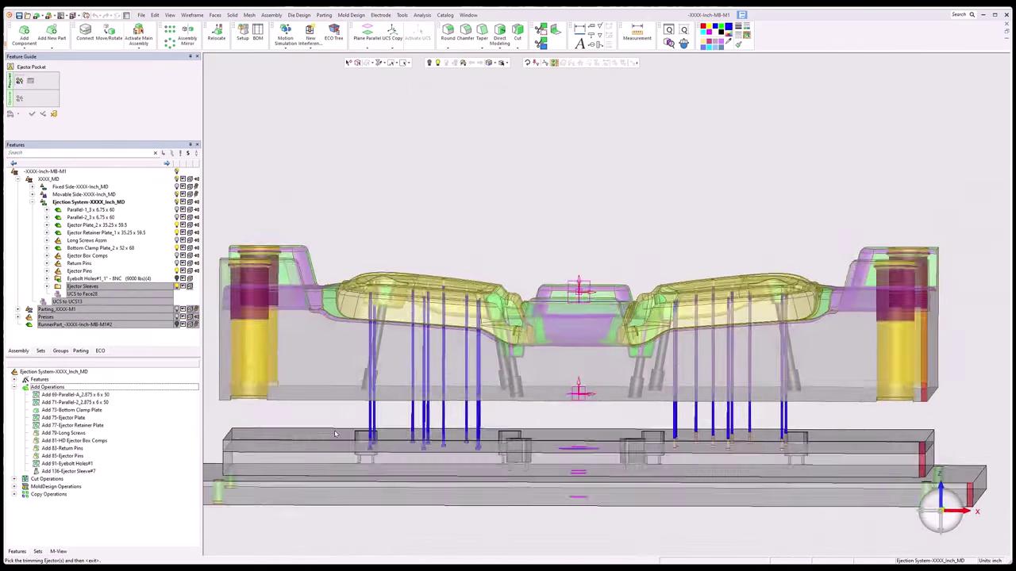
drag(349, 411, 501, 426)
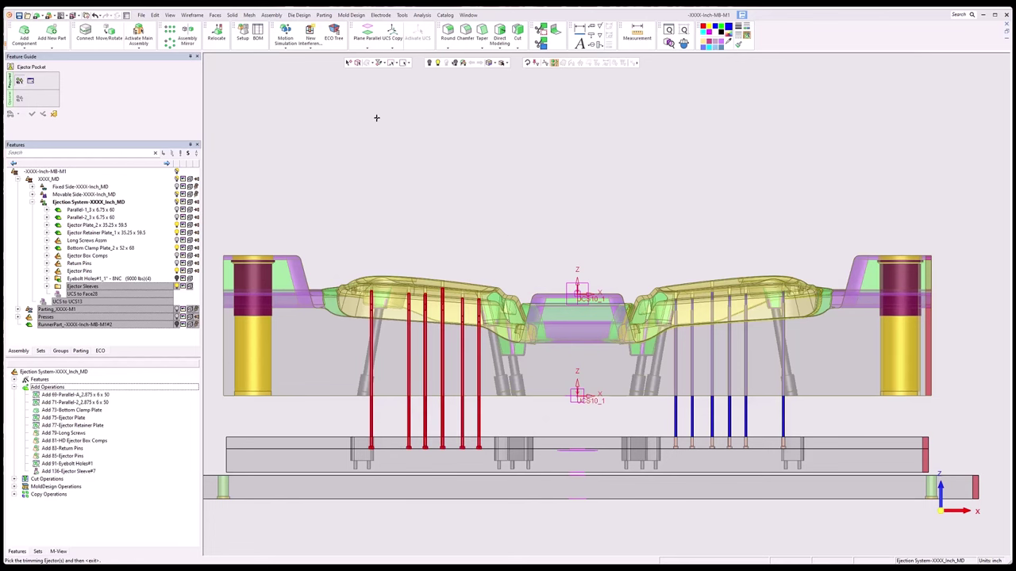
middle_click(398, 191)
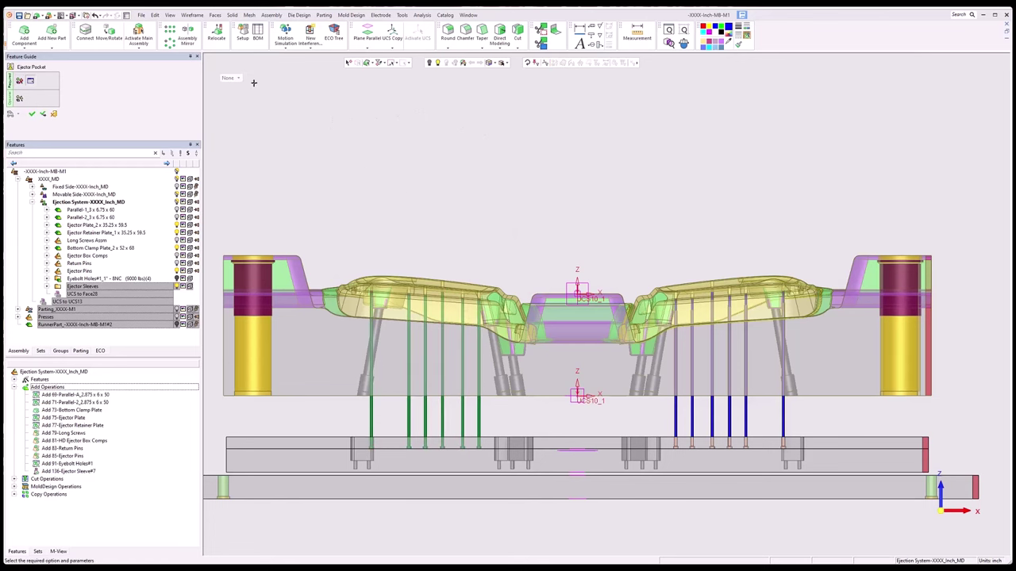
right_click(385, 172)
click(388, 176)
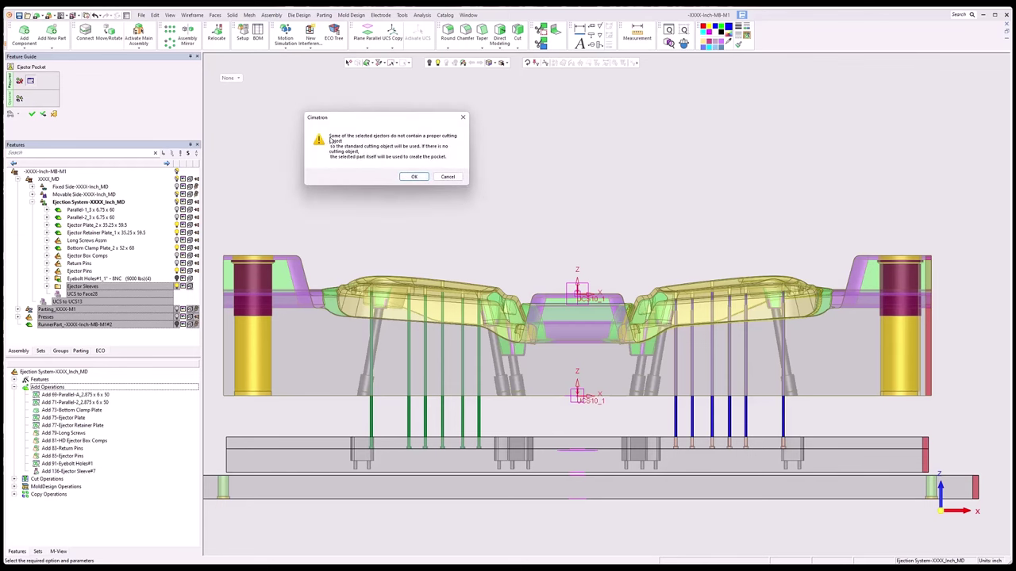
click(414, 176)
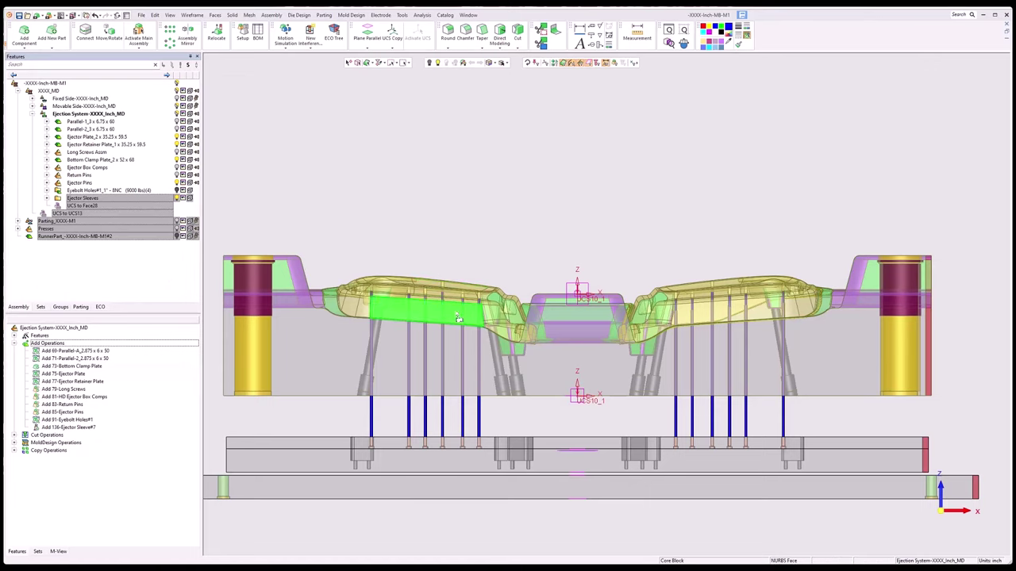
- Inspect the new sleeve pockets in the core block and hide the Ejector Sleeves folder
scroll(456, 304, up, 5)
scroll(456, 304, up, 5)
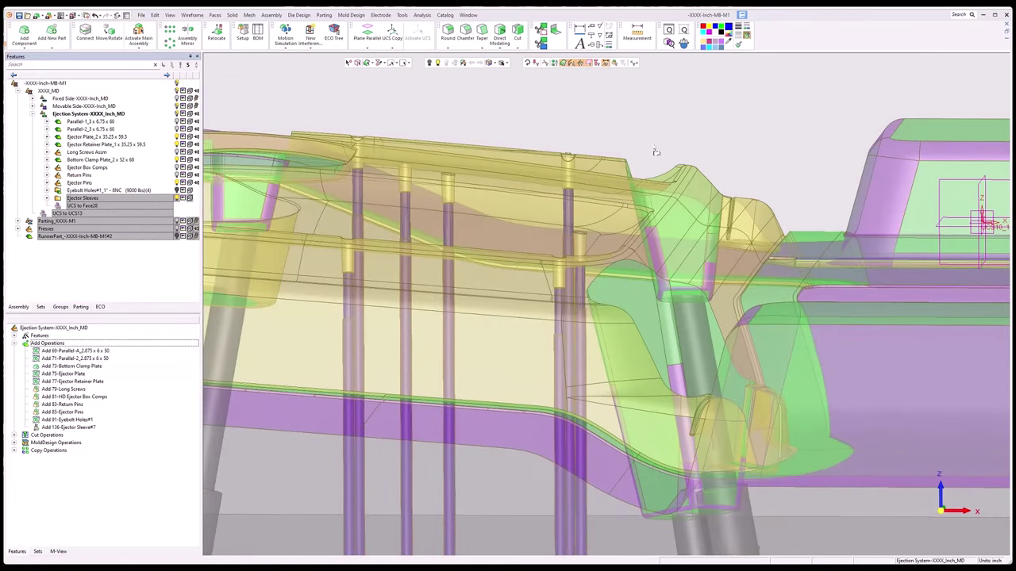
scroll(655, 152, down, 8)
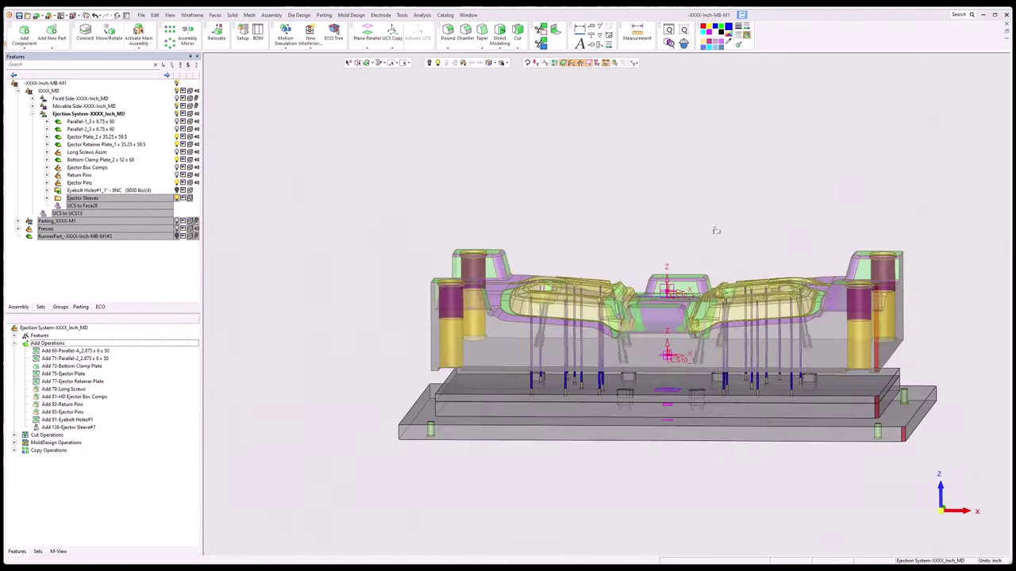
middle_drag(716, 230, 611, 351)
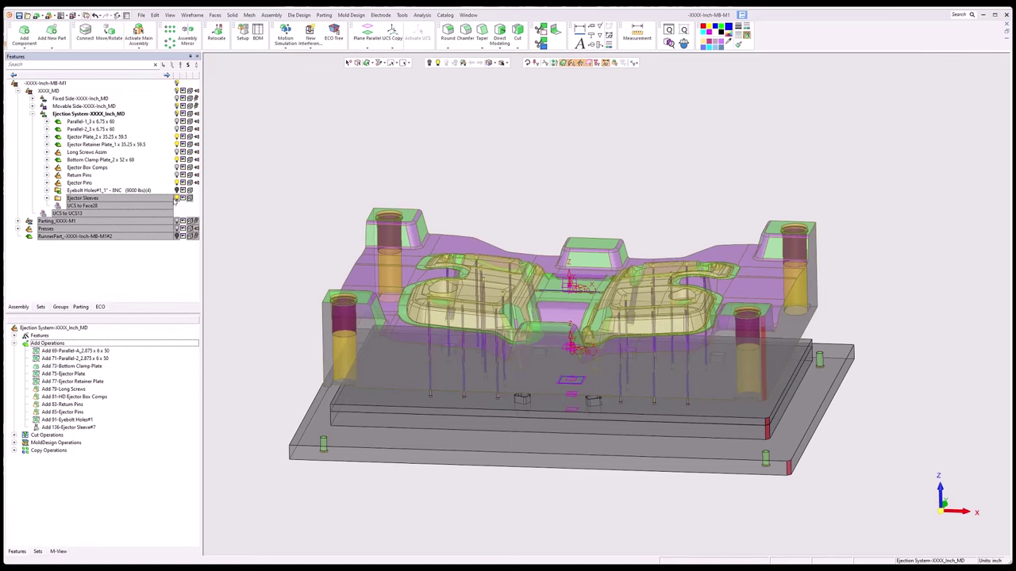
click(177, 200)
mouse_move(641, 397)
middle_down()
mouse_move(651, 380)
mouse_move(626, 392)
middle_up()
- Start adding a catalog component to the Ejection System and choose Core Pin-STD-MT.elt from the DME inch catalog
click(380, 15)
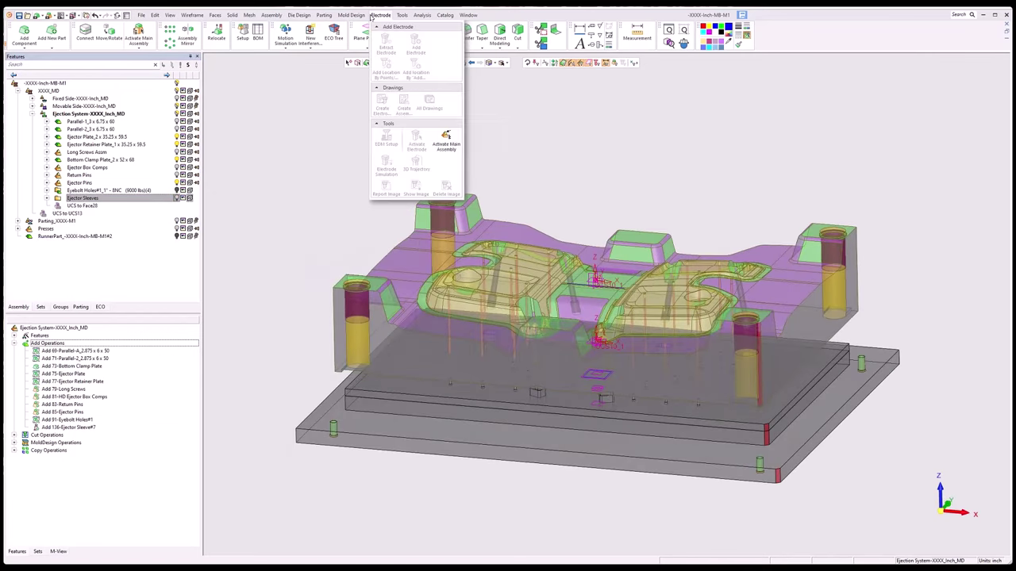
mouse_move(355, 15)
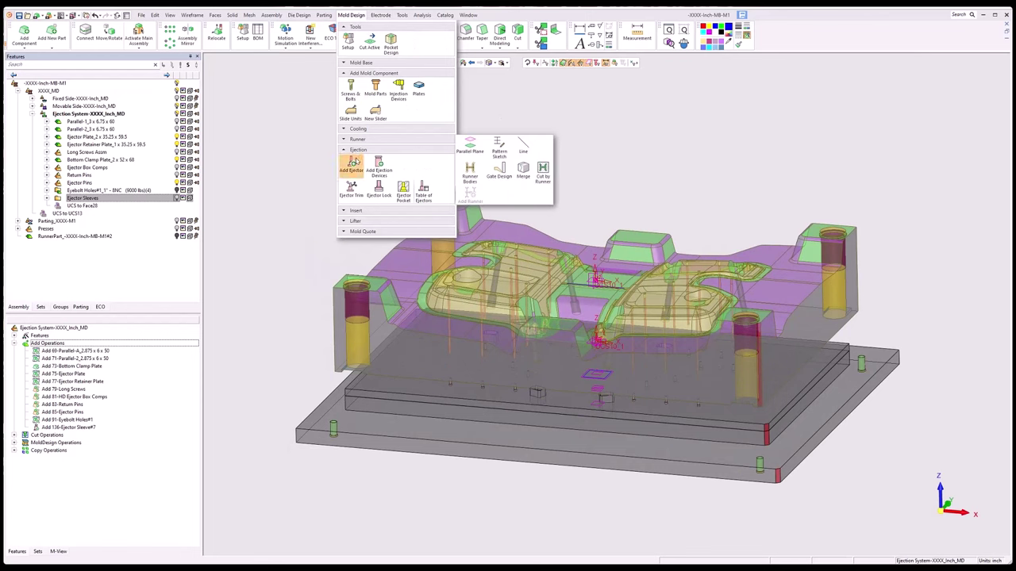
click(271, 15)
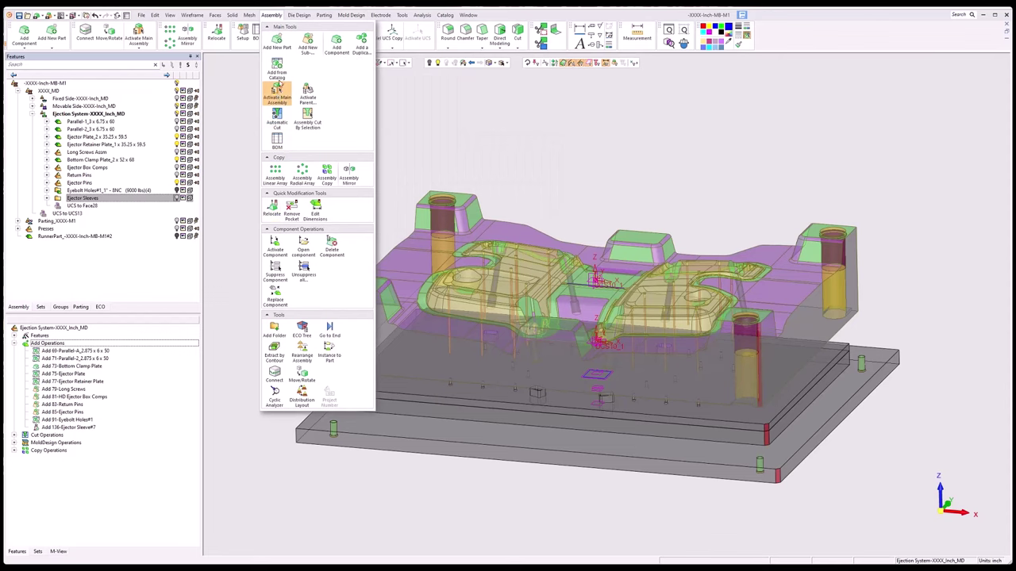
click(277, 68)
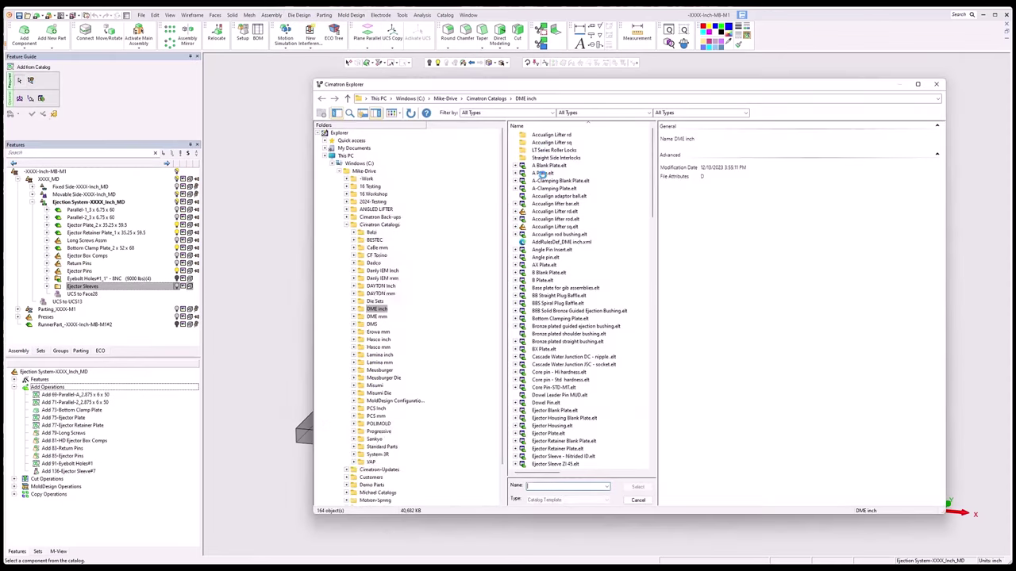
scroll(586, 382, down, 1)
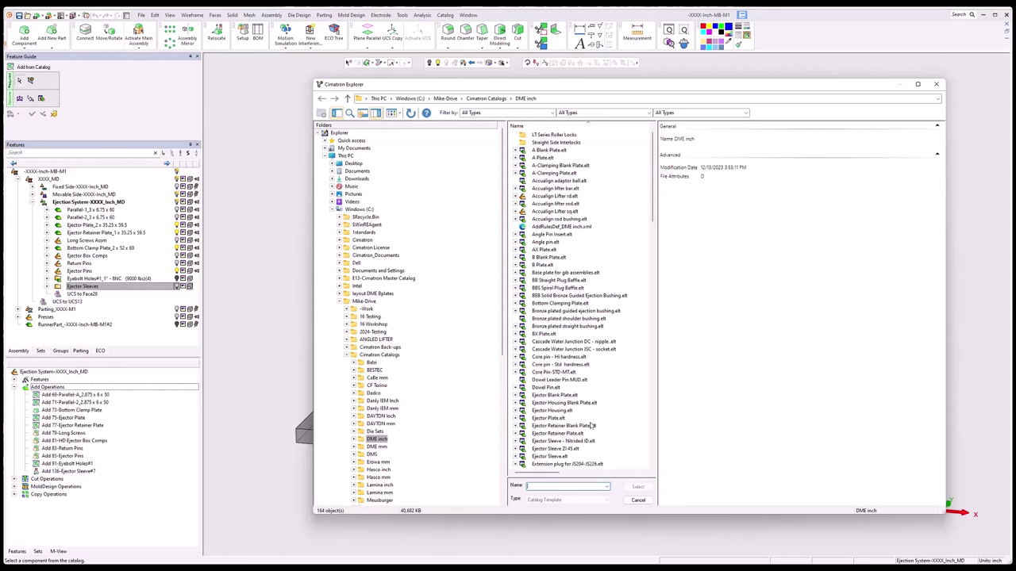
click(561, 373)
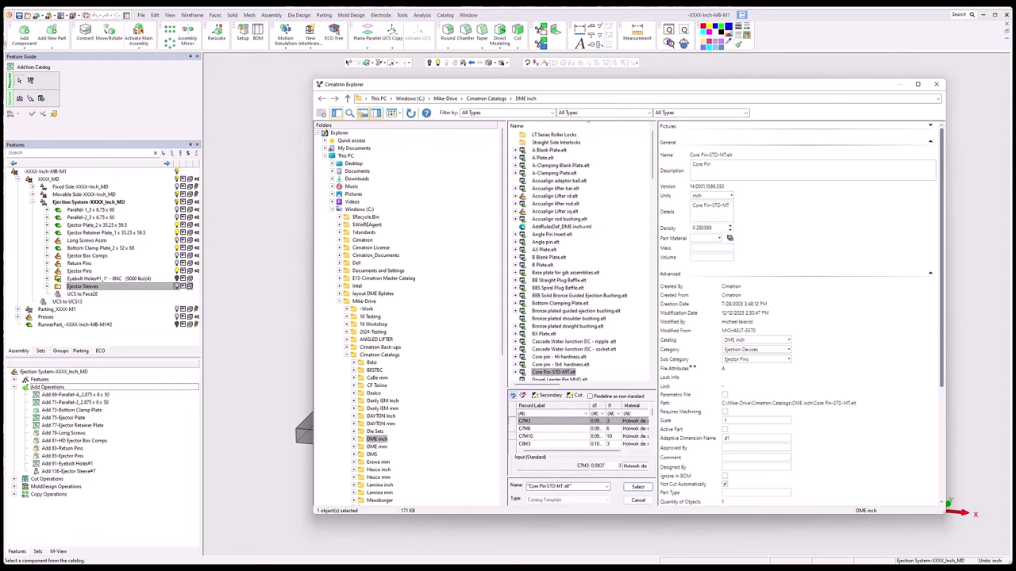
drag(657, 369, 760, 365)
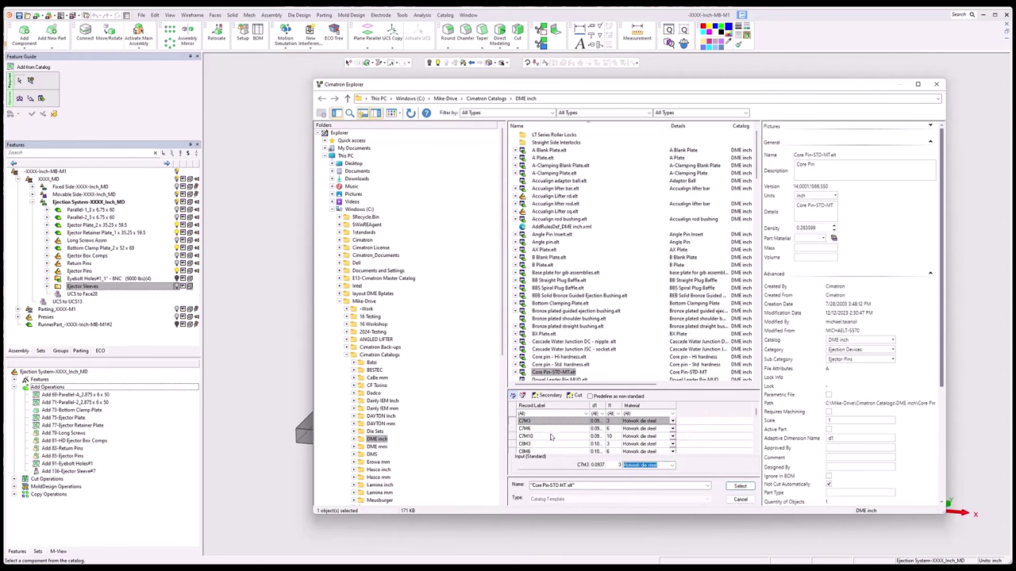
- Filter the core pins to d1 0.125 and select the C9M18 record with length 18
click(605, 414)
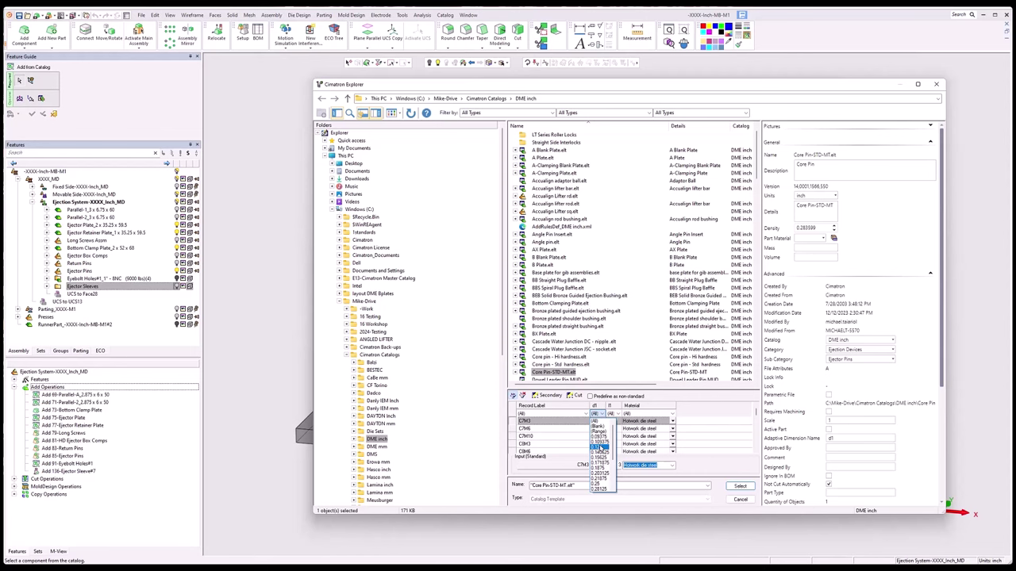
click(600, 447)
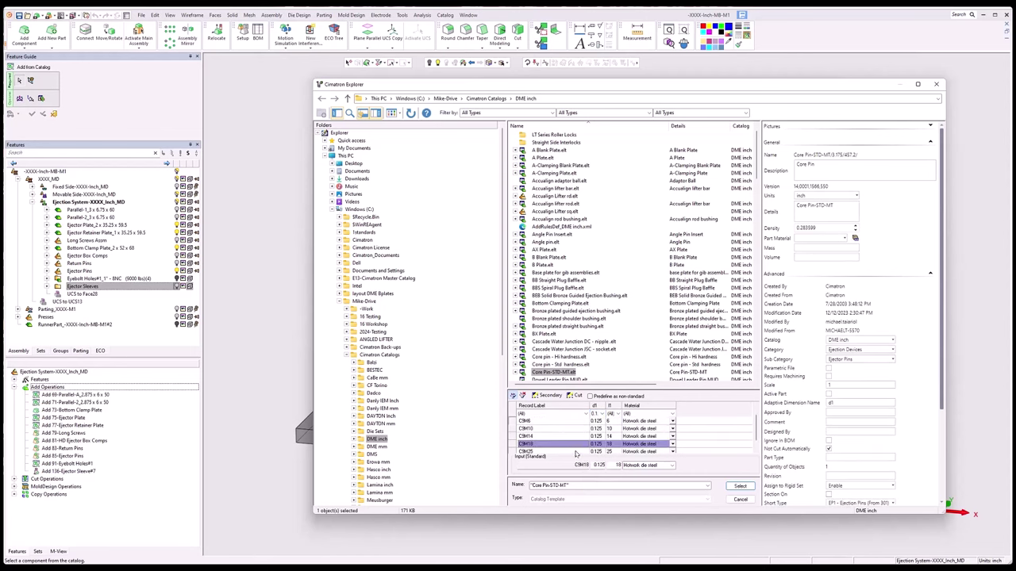
click(591, 451)
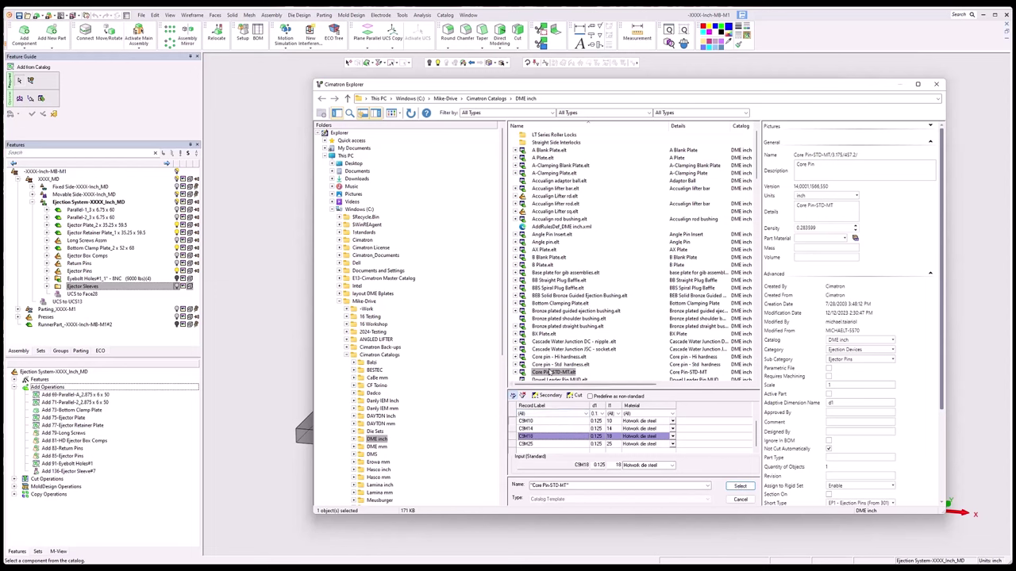
click(739, 487)
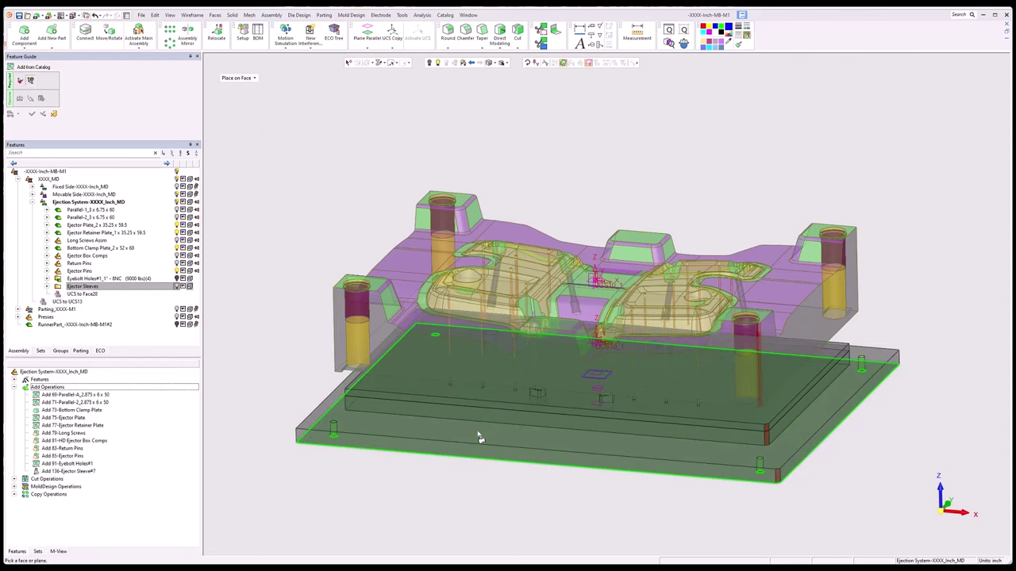
- Place the pins on the bottom face of the bottom clamp plate by projected points, without using the diameter as part size
click(478, 437)
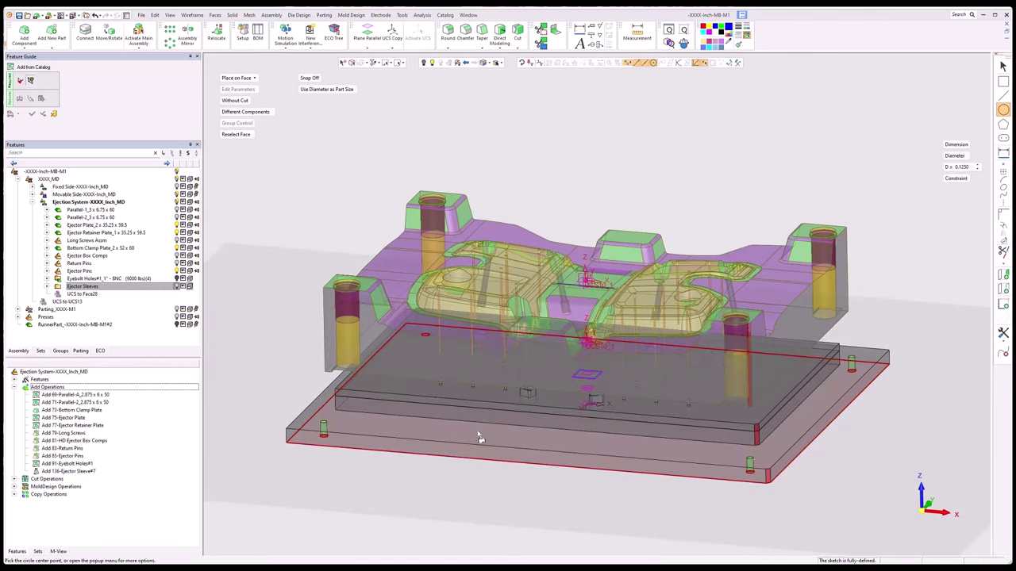
click(330, 90)
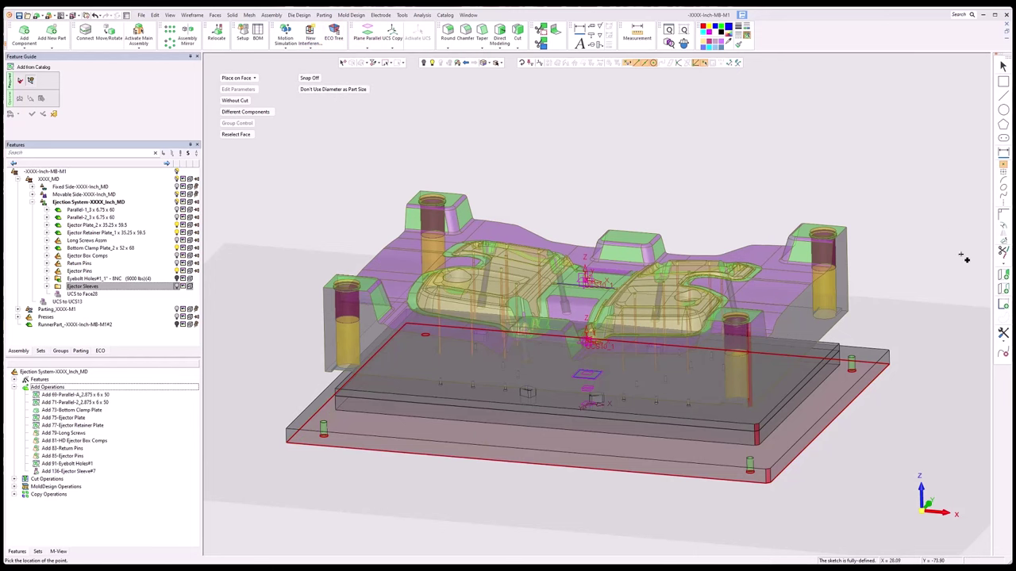
click(1003, 275)
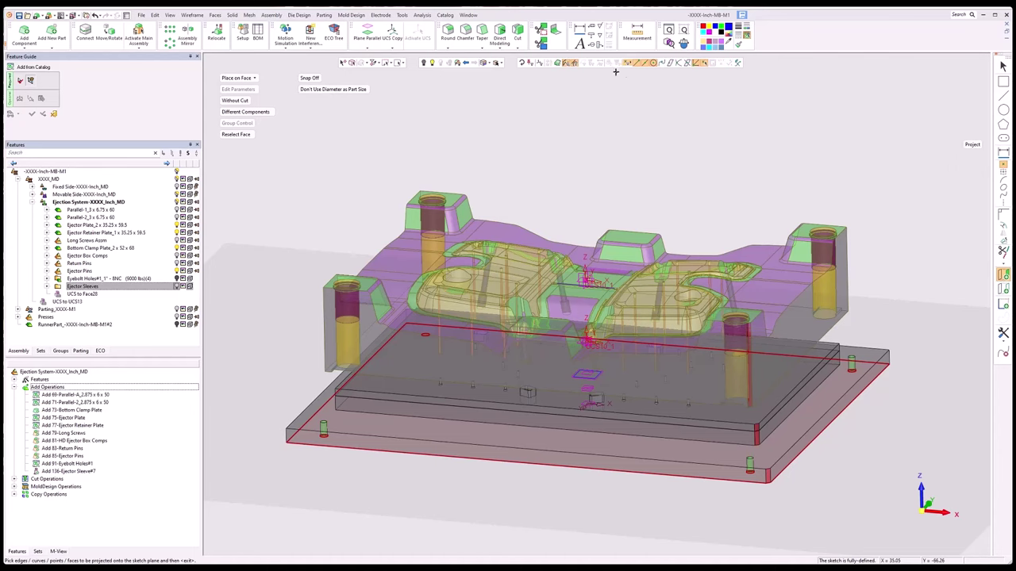
- Project the centres of four sleeve holes near the front of the positive-X cavity to place core pins there
scroll(690, 311, up, 6)
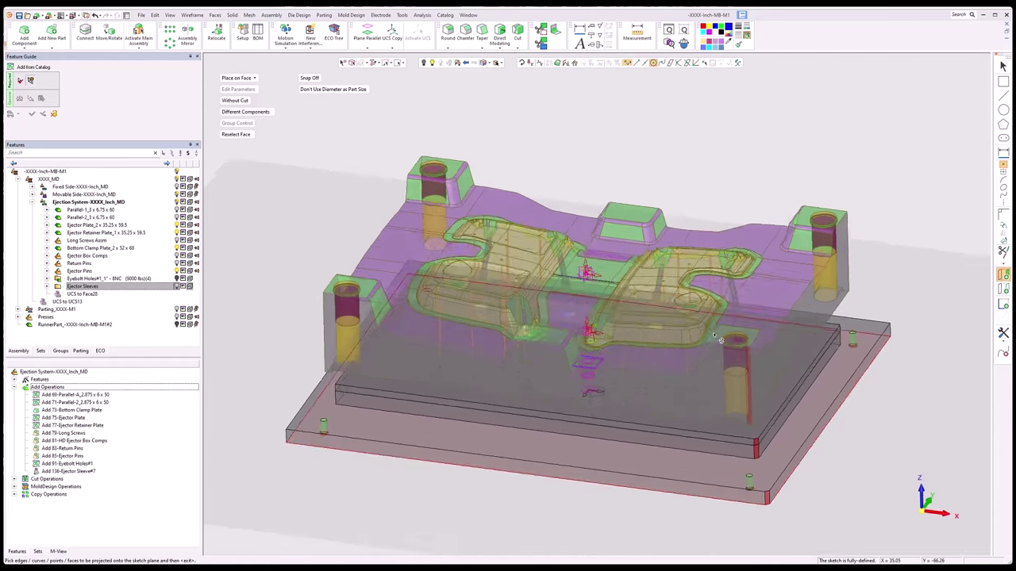
scroll(690, 311, up, 3)
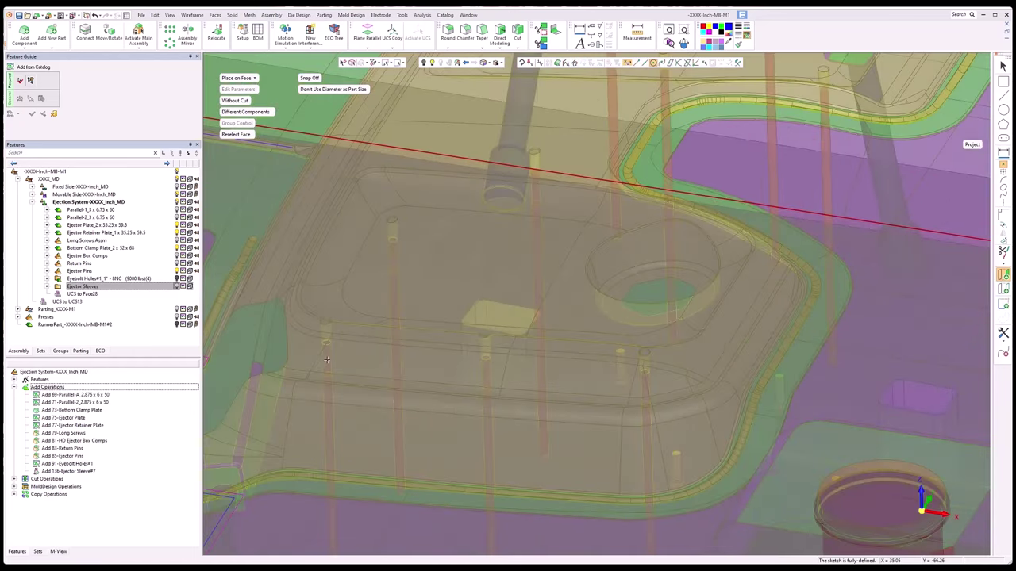
scroll(326, 359, up, 3)
click(323, 318)
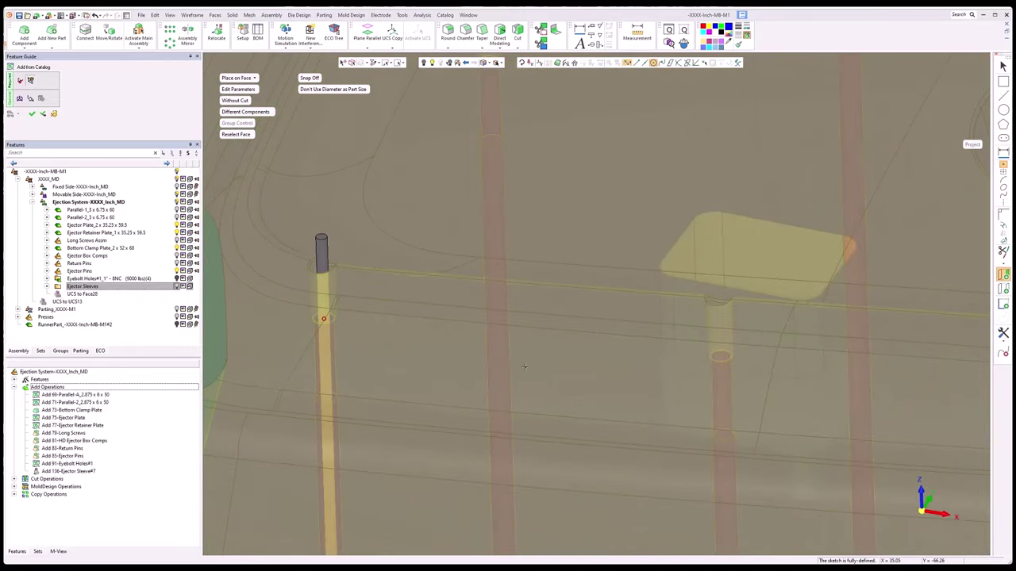
click(720, 359)
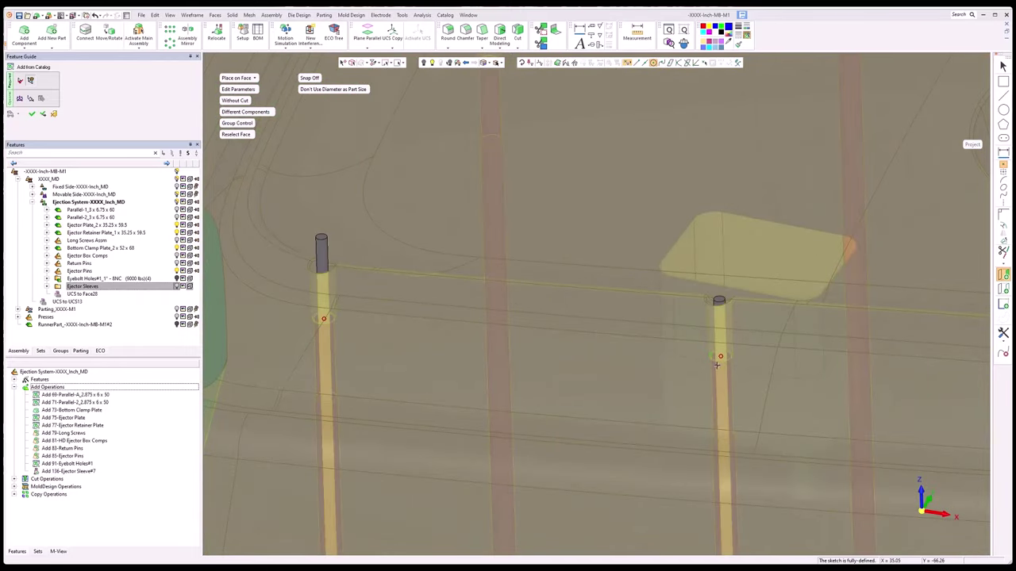
scroll(754, 279, down, 1)
scroll(870, 355, down, 3)
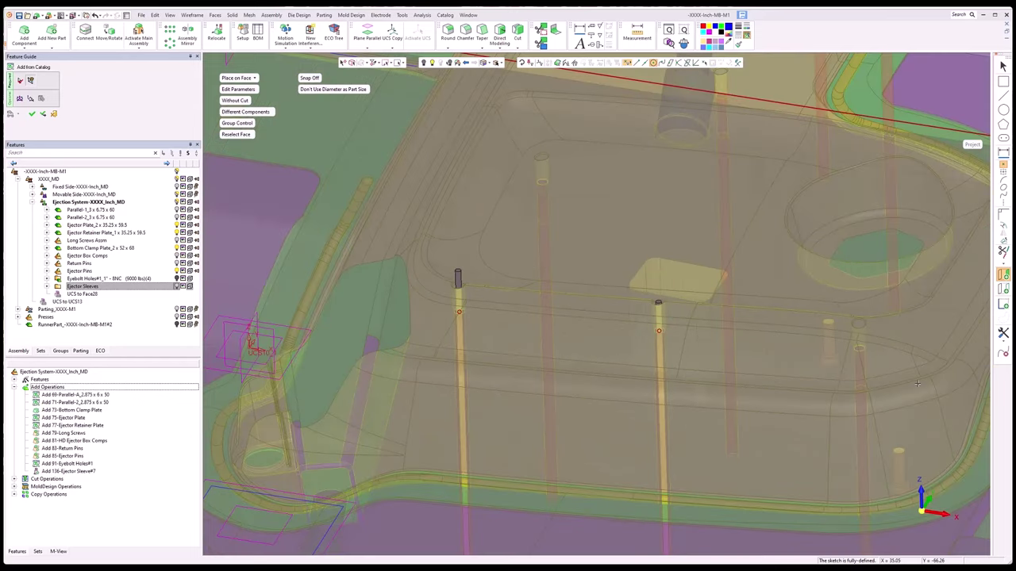
click(860, 349)
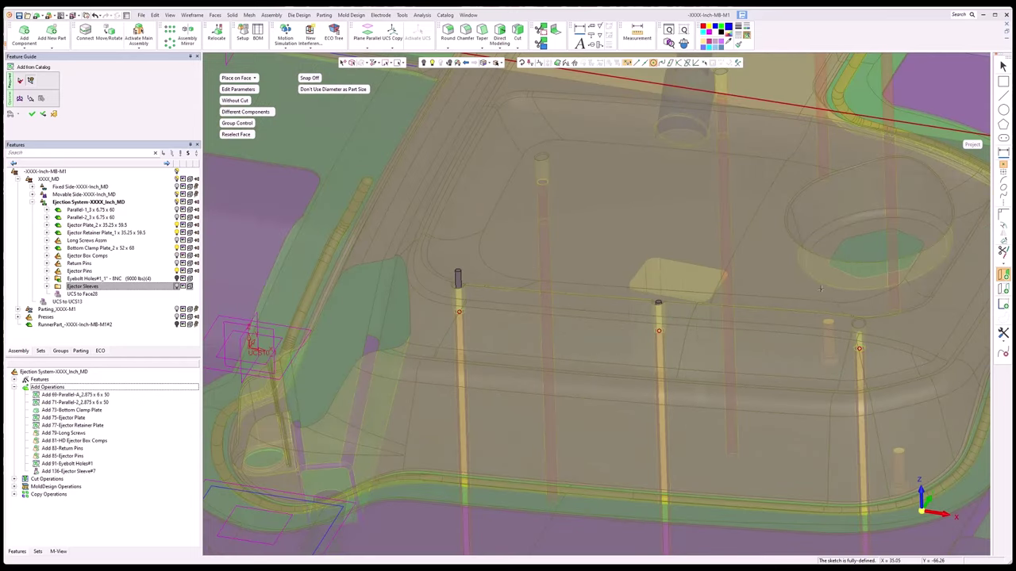
click(542, 183)
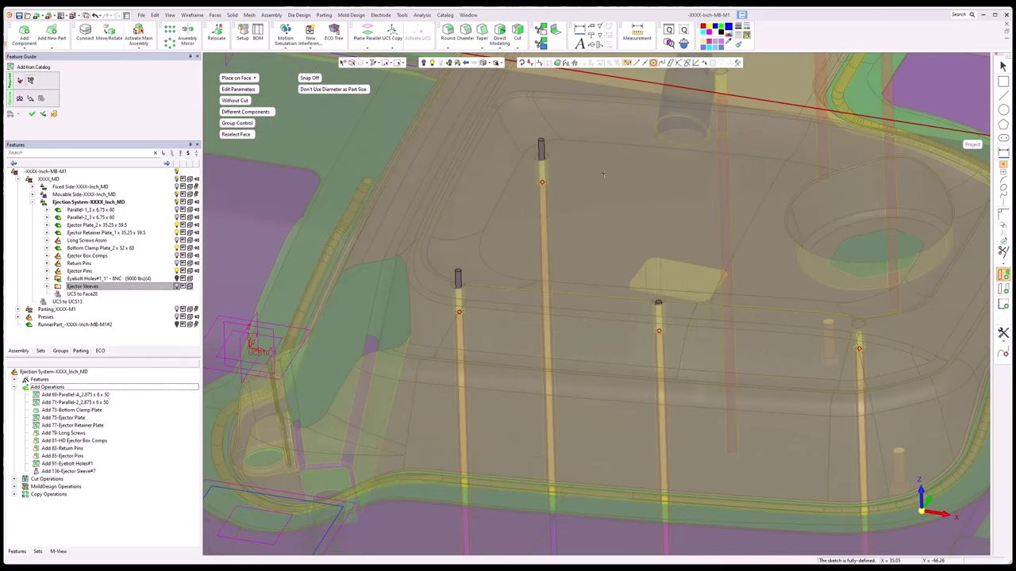
- Project the centres of the remaining five sleeve holes in the positive-X cavity to place core pins there
middle_drag(671, 181, 552, 328)
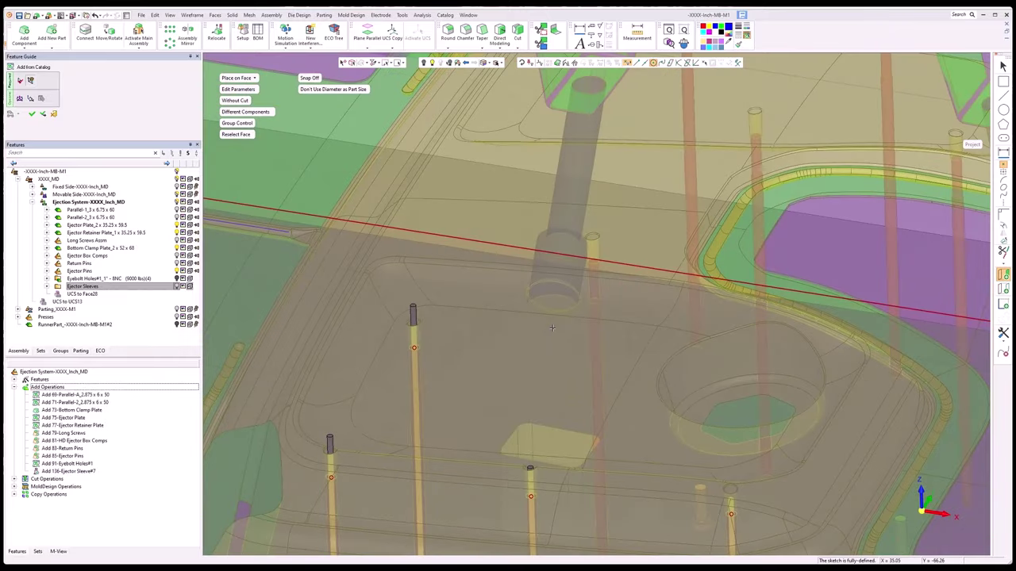
click(594, 261)
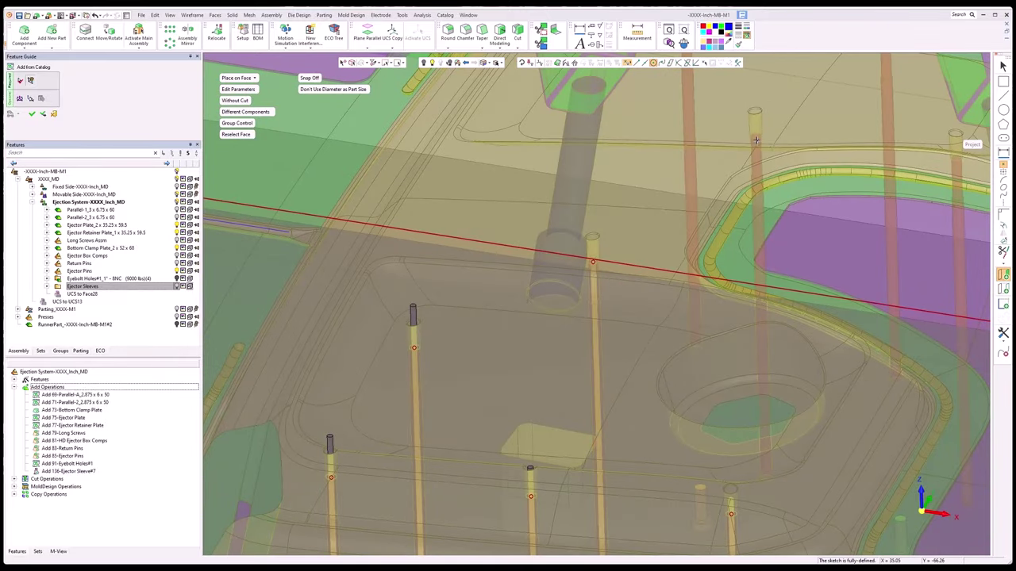
click(755, 139)
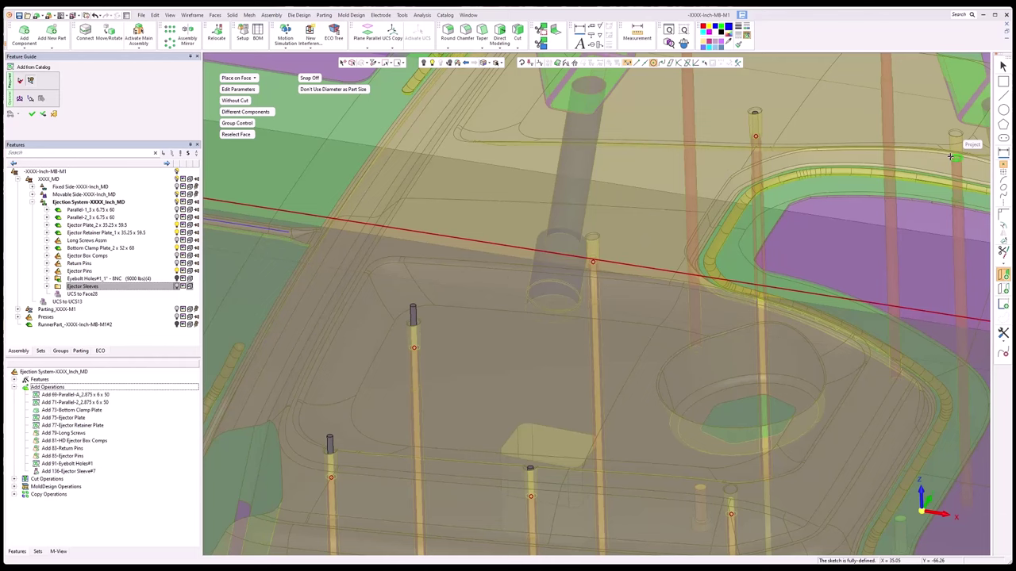
middle_drag(816, 140, 683, 321)
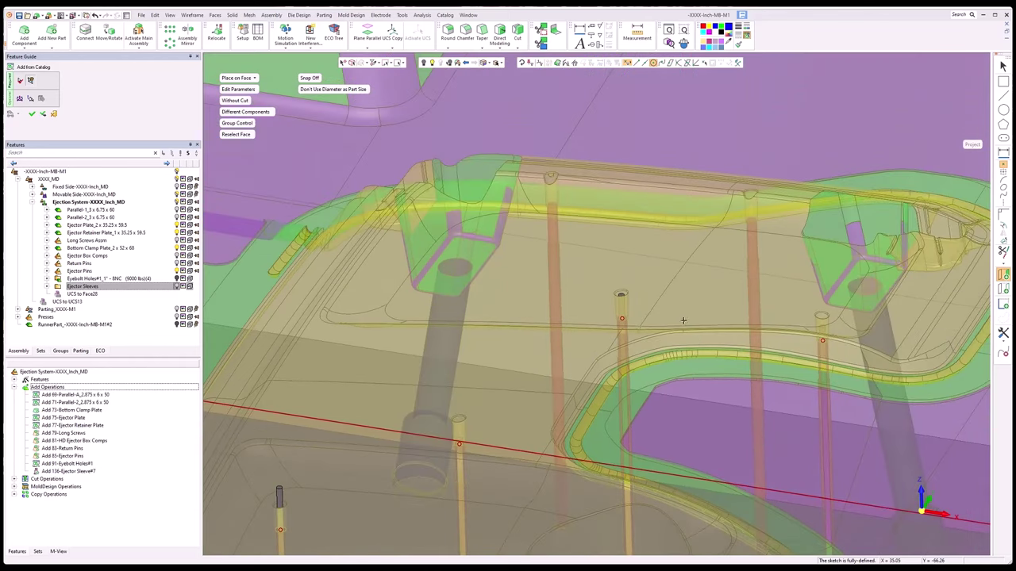
click(561, 213)
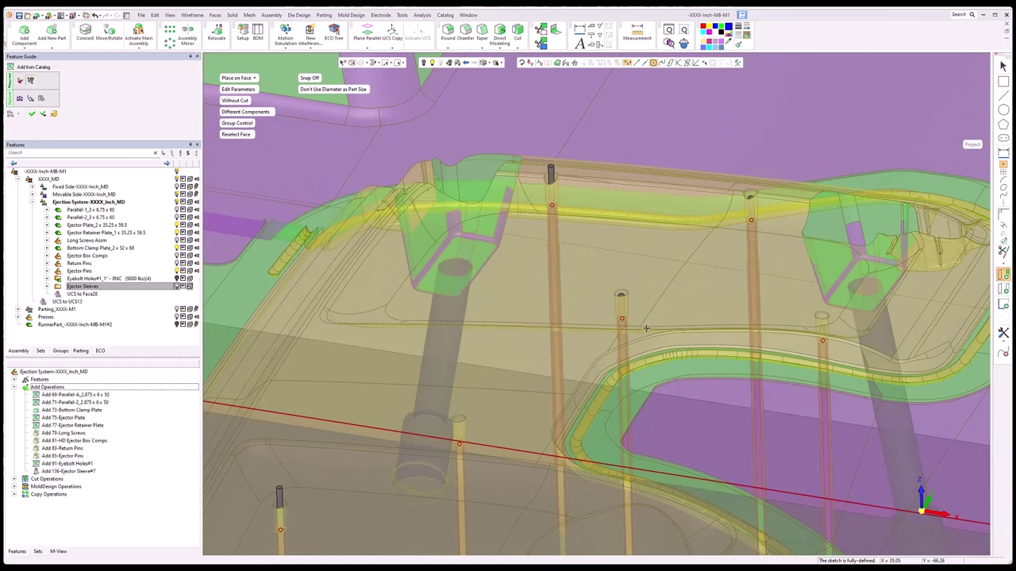
scroll(641, 341, down, 3)
scroll(641, 341, down, 2)
scroll(546, 478, up, 3)
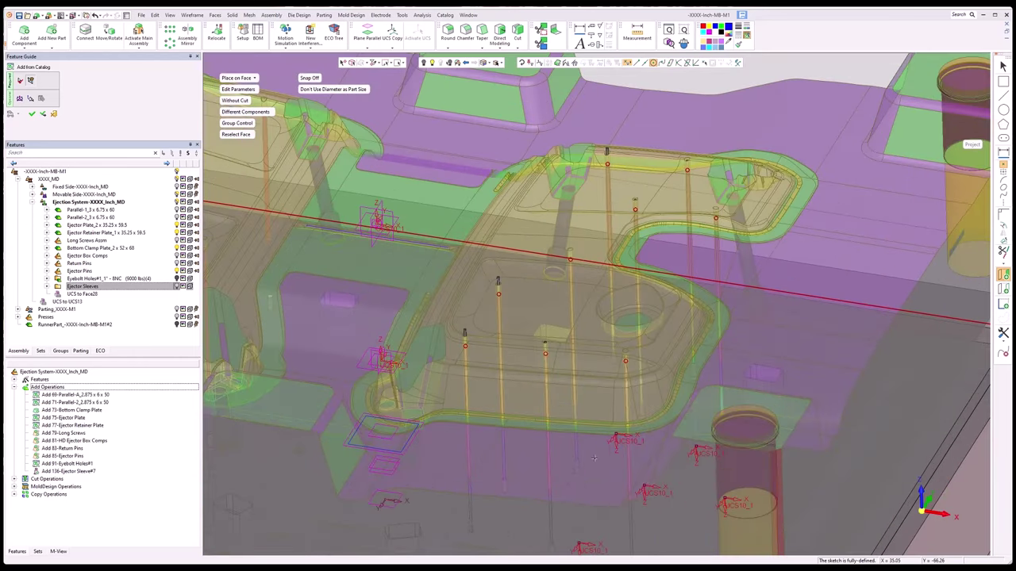
middle_drag(612, 445, 602, 370)
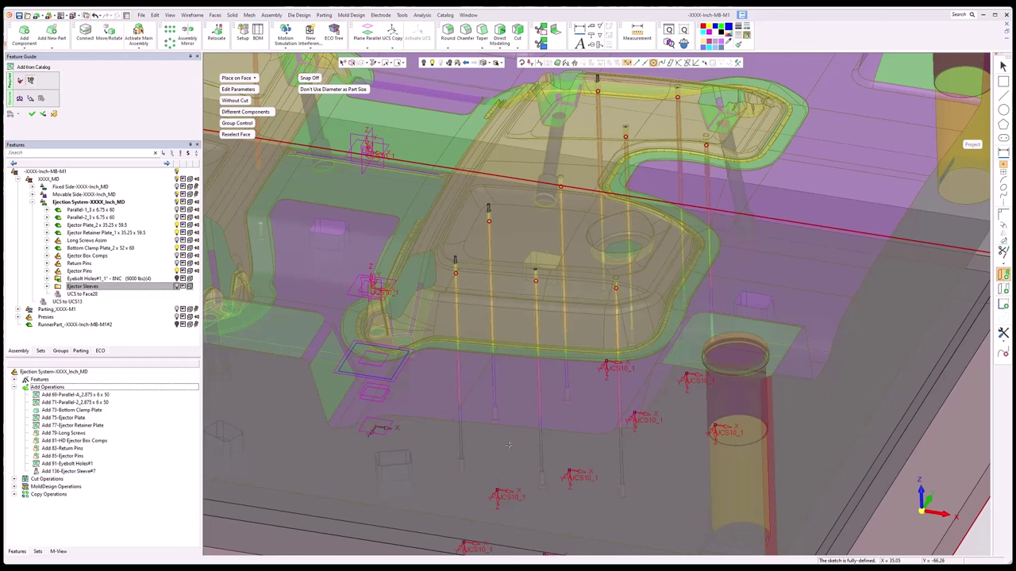
key(Escape)
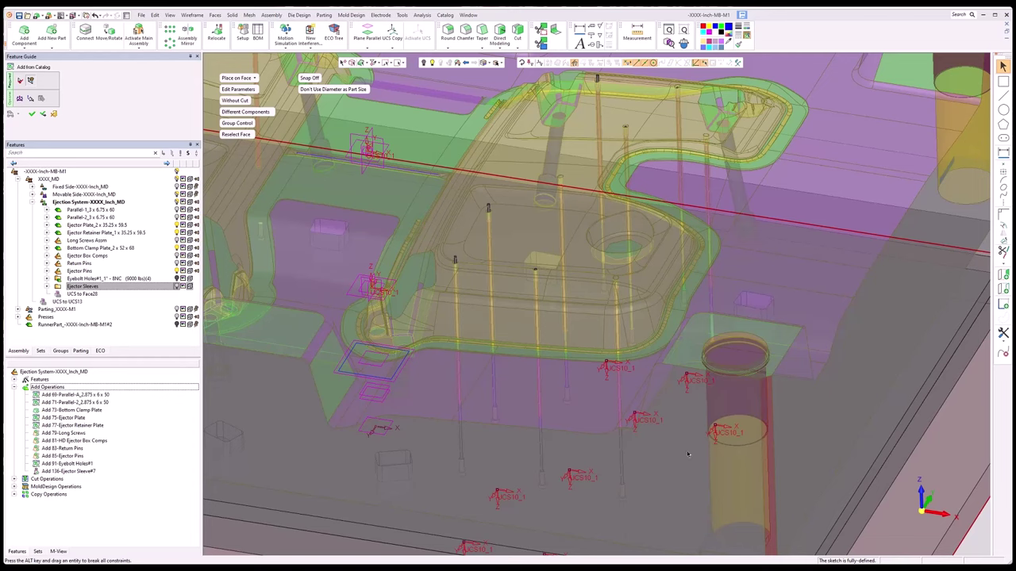
- Offset the core pins by Delta Z -0.781 from the bottom face of the clamp plate and finish adding them
middle_drag(688, 454, 540, 407)
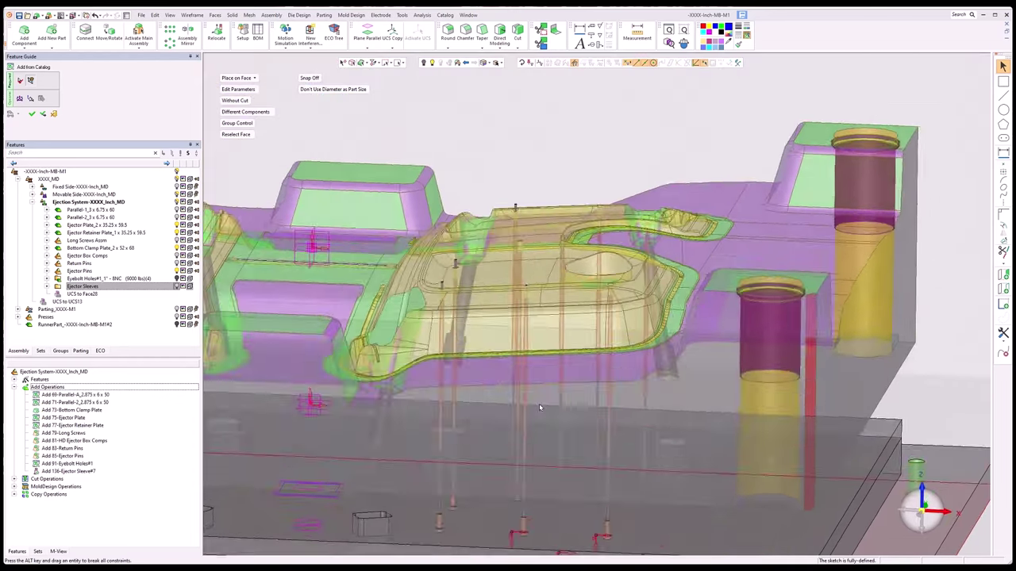
key(ctrl+1)
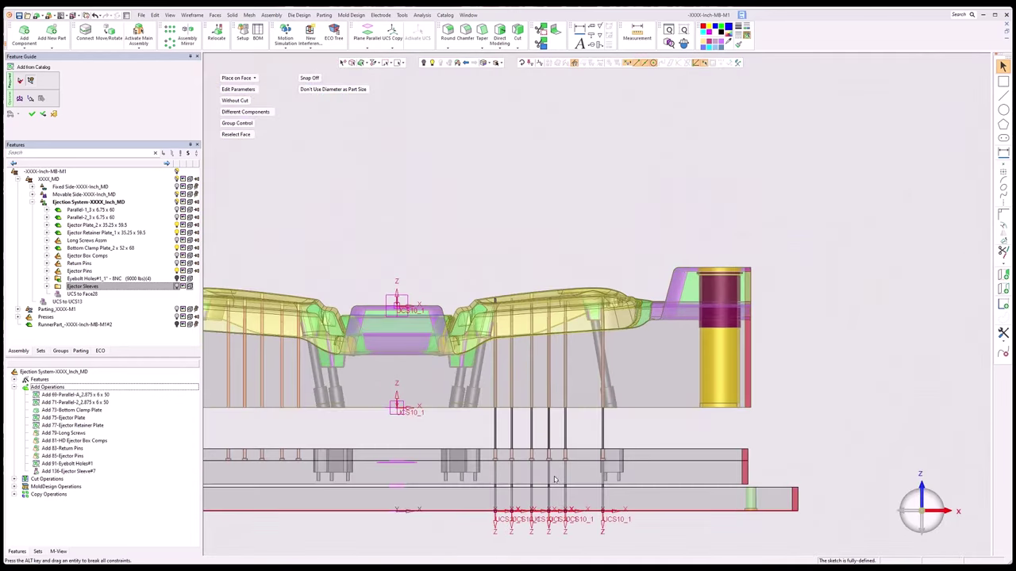
scroll(539, 551, up, 1)
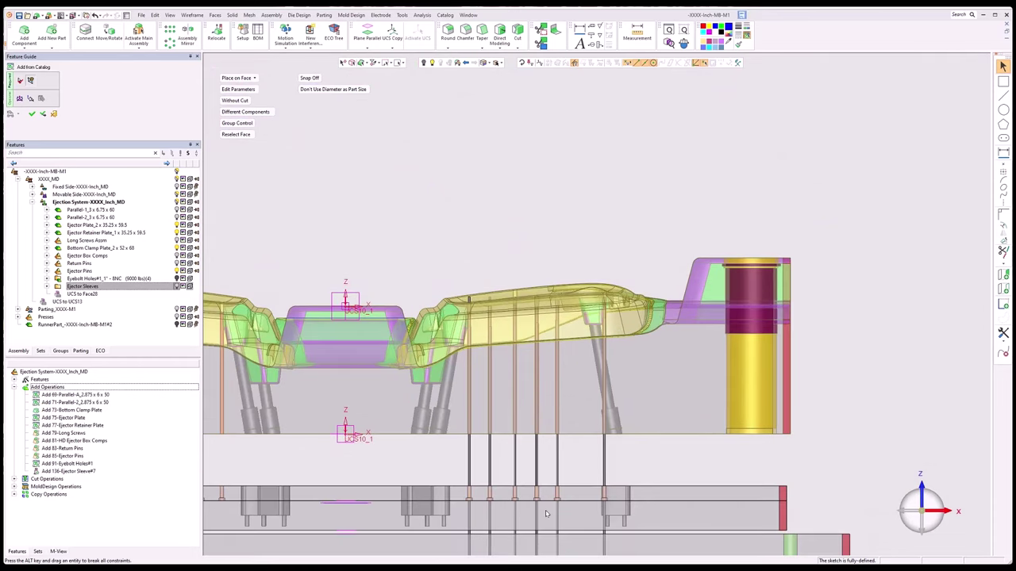
middle_drag(545, 514, 536, 385)
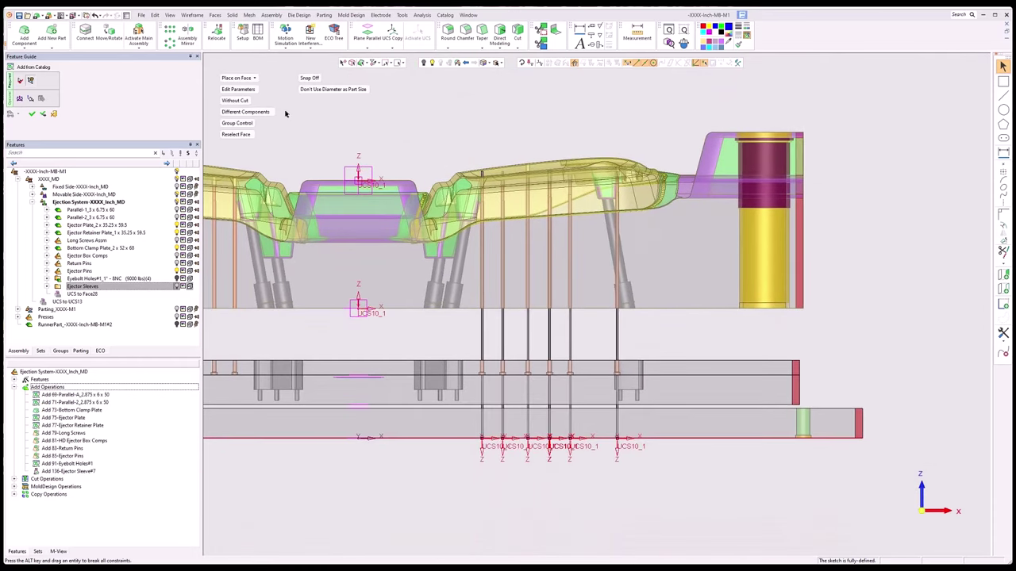
click(20, 97)
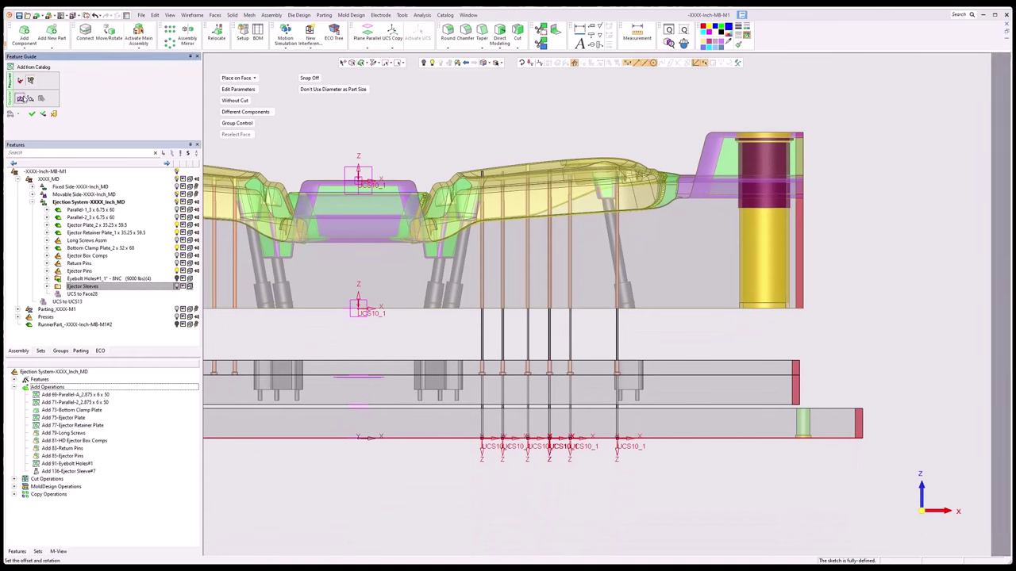
click(243, 101)
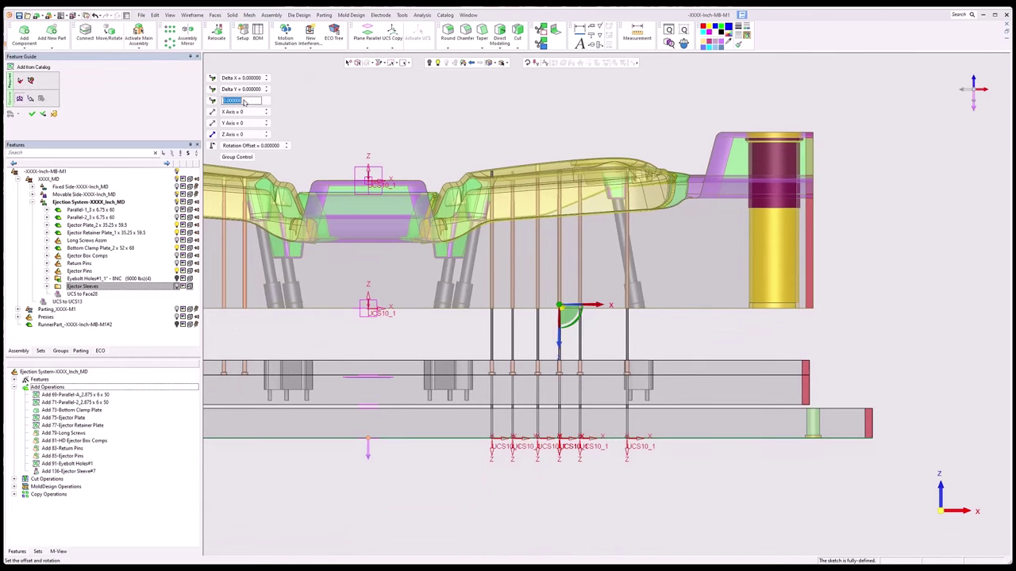
text(1)
key(Return)
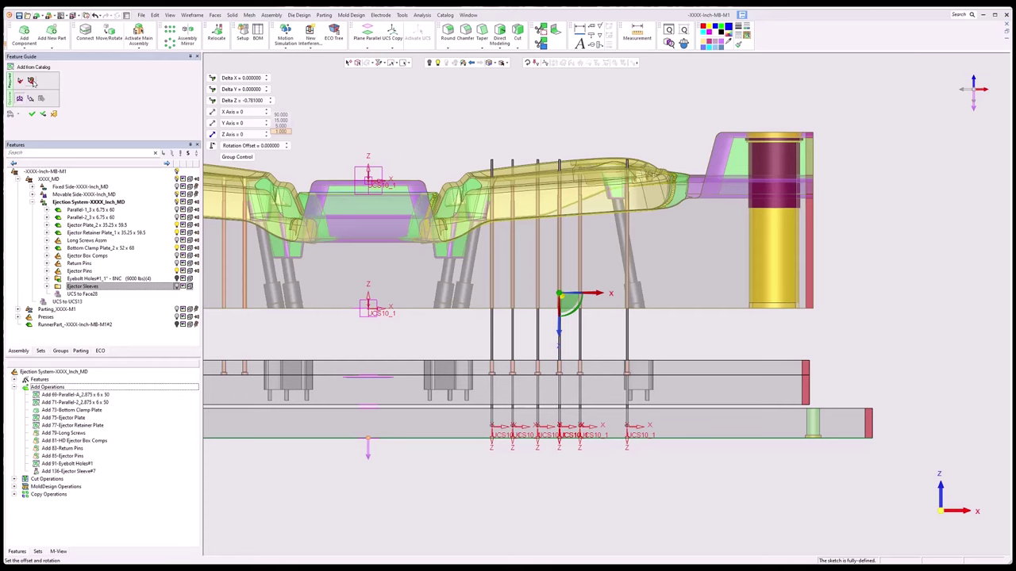
click(30, 81)
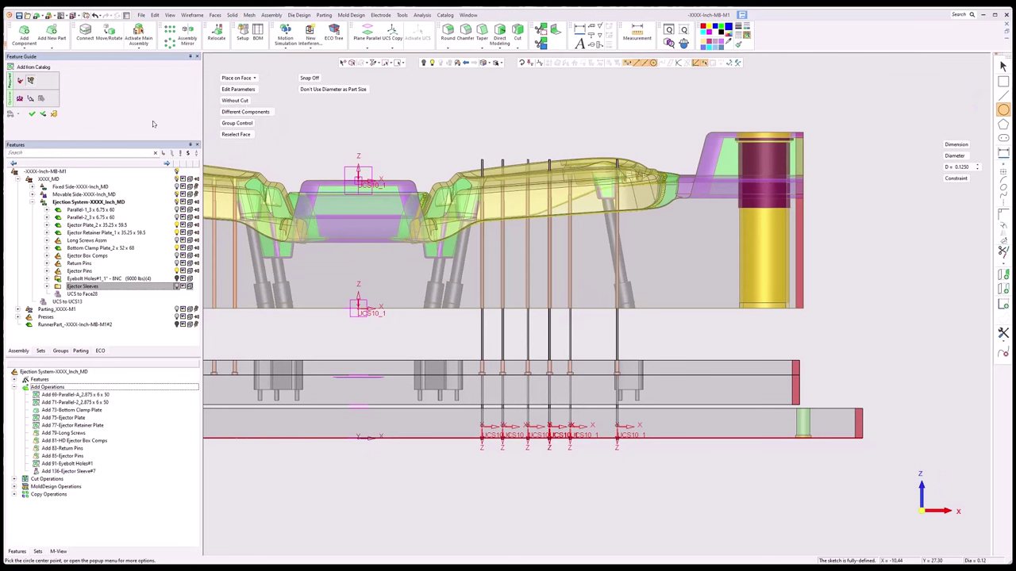
click(32, 113)
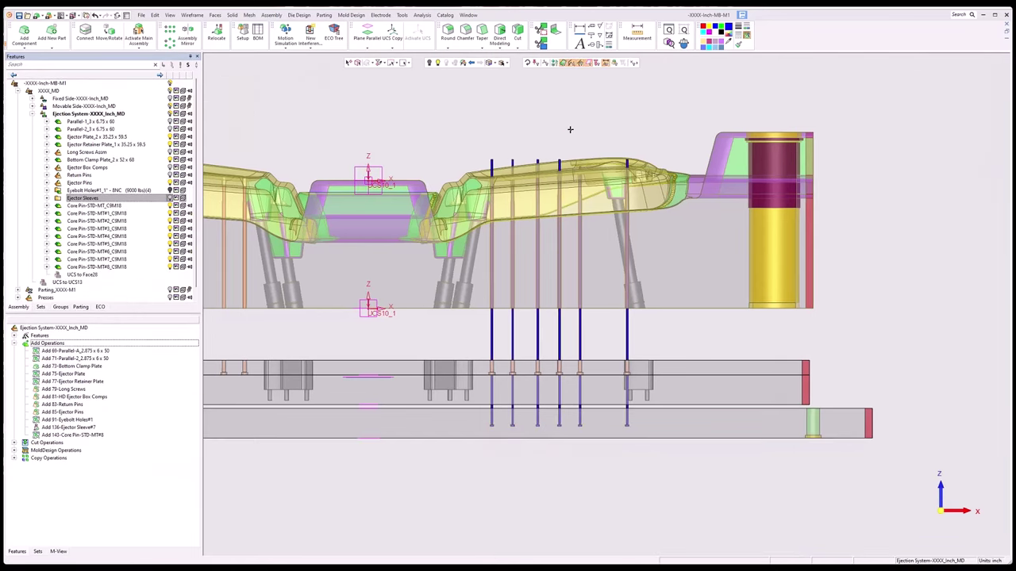
- Hide the Core Block of the Movable Side assembly so the new core pins stand free
middle_drag(637, 151, 564, 305)
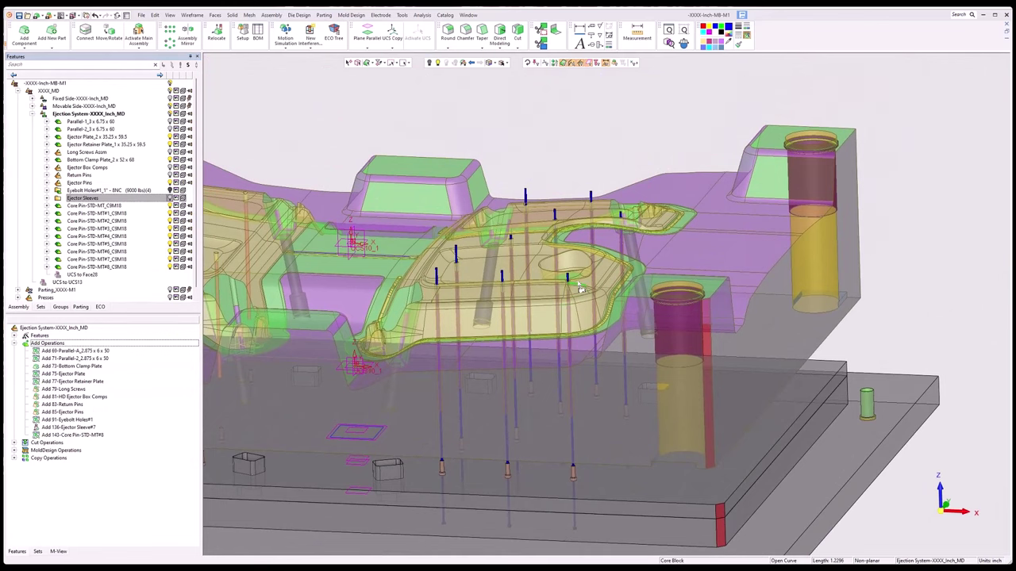
scroll(446, 292, up, 1)
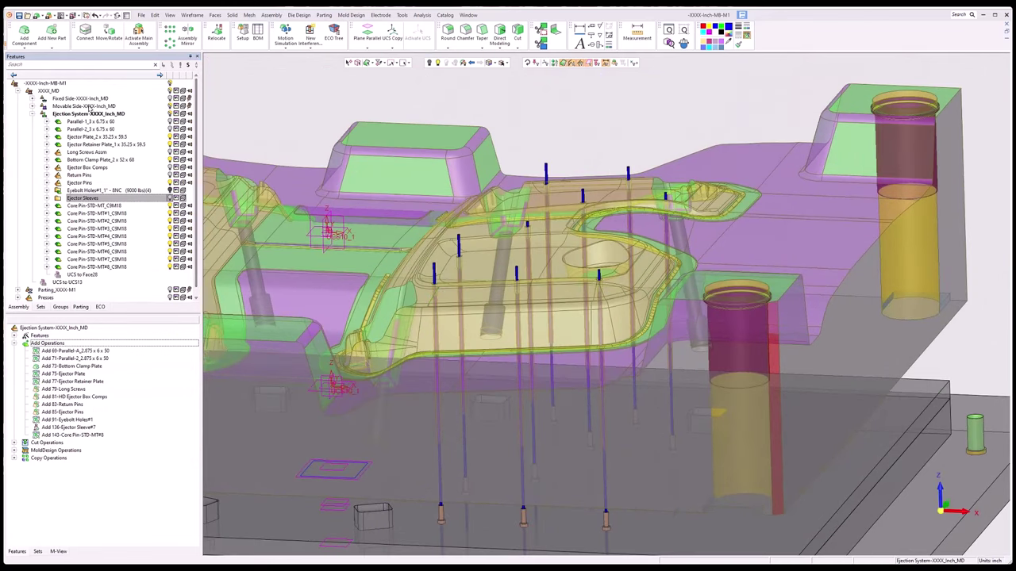
click(33, 106)
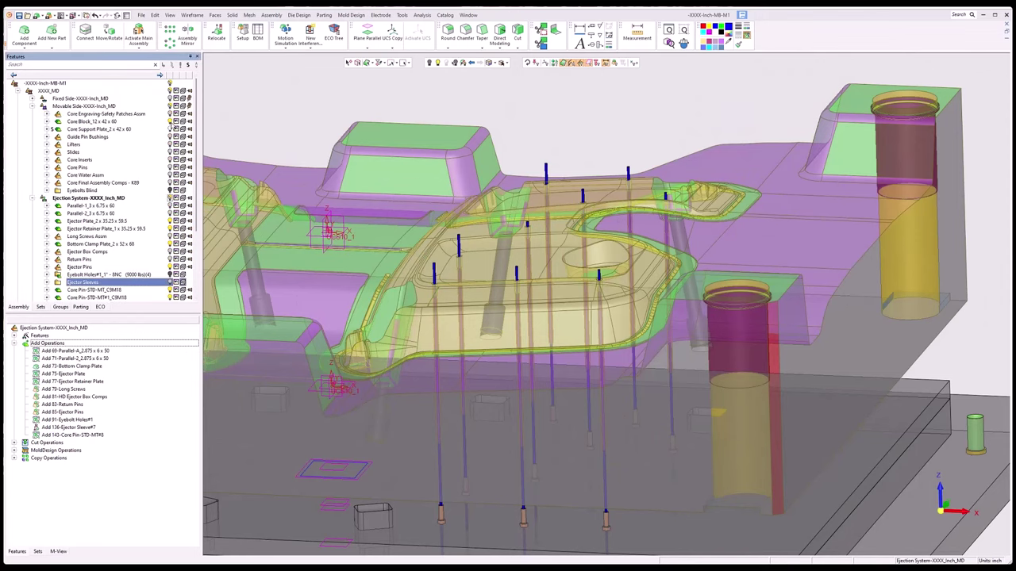
click(171, 122)
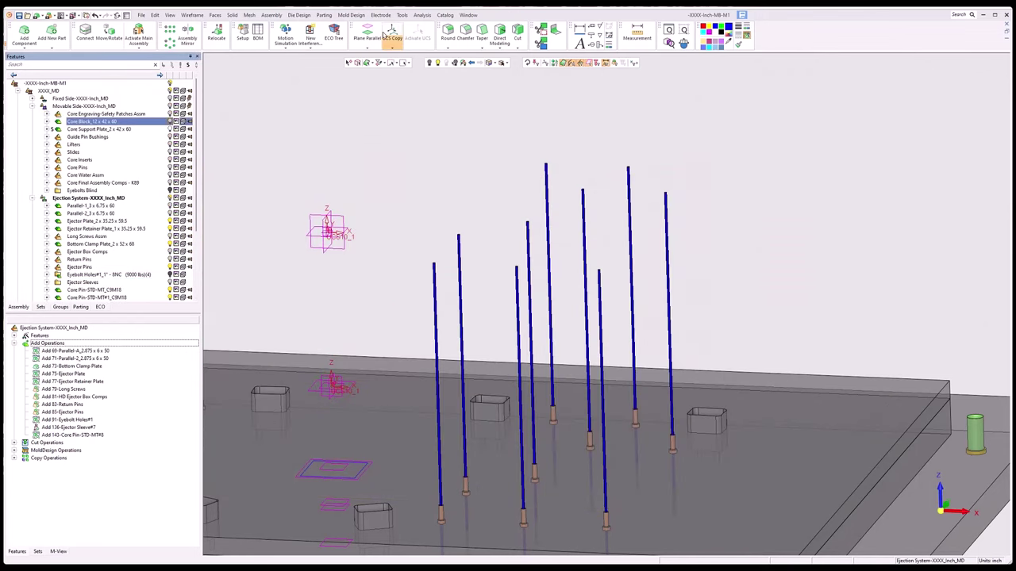
- Start an Ejector Trim and select all nine new core pins as the objects to cut
click(359, 16)
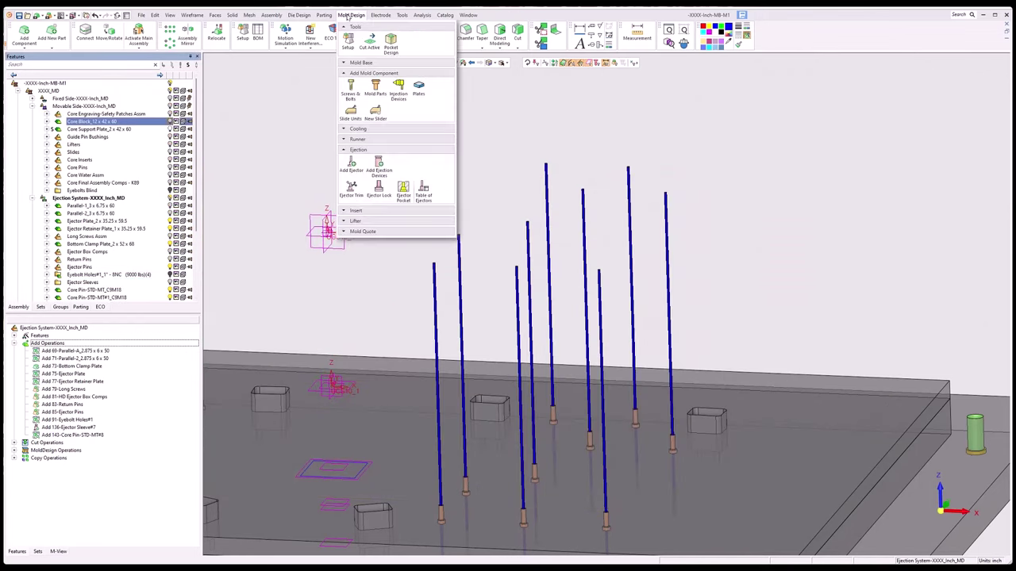
click(356, 195)
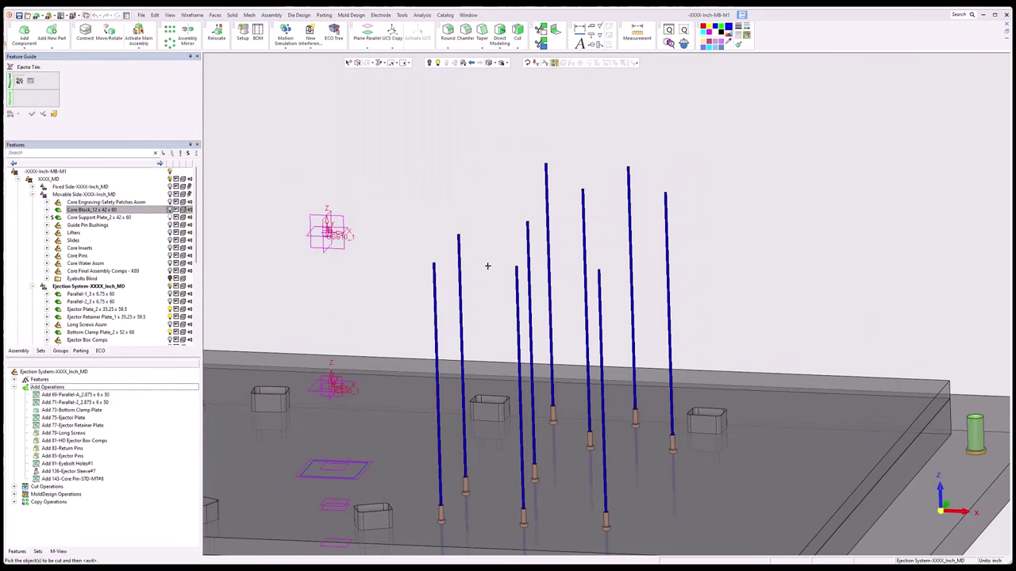
scroll(689, 330, down, 3)
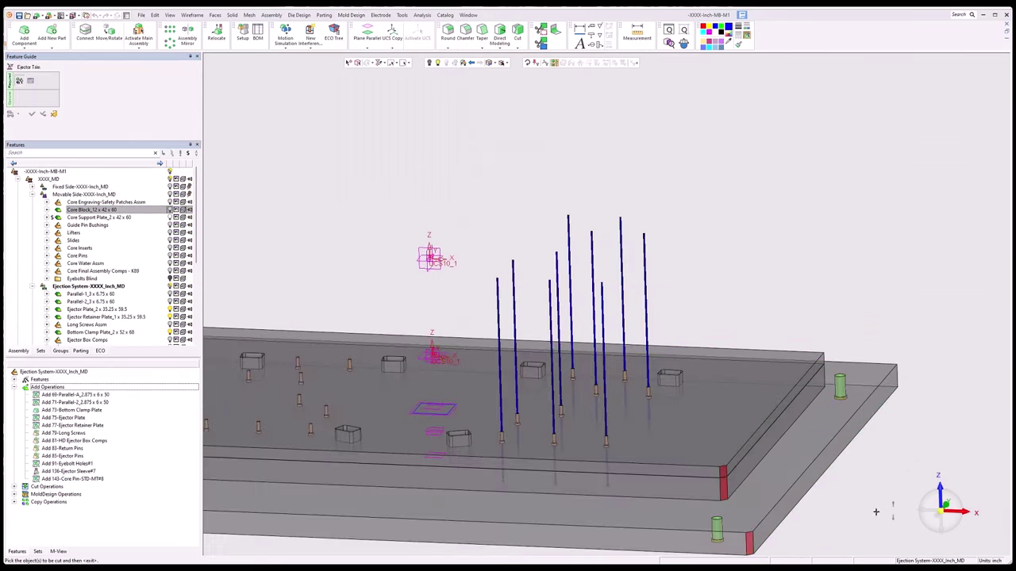
click(937, 520)
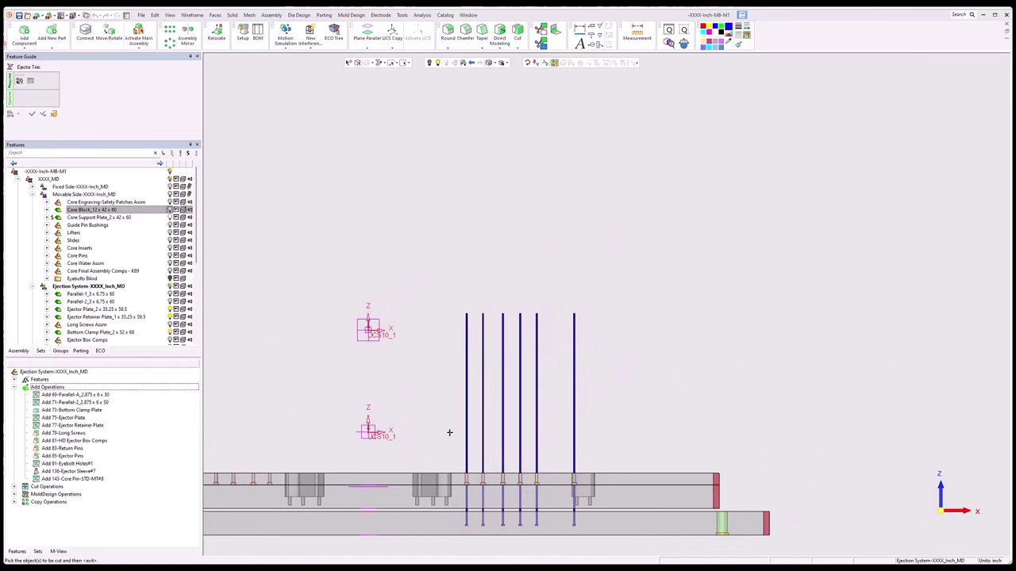
drag(449, 433, 587, 457)
middle_click(613, 427)
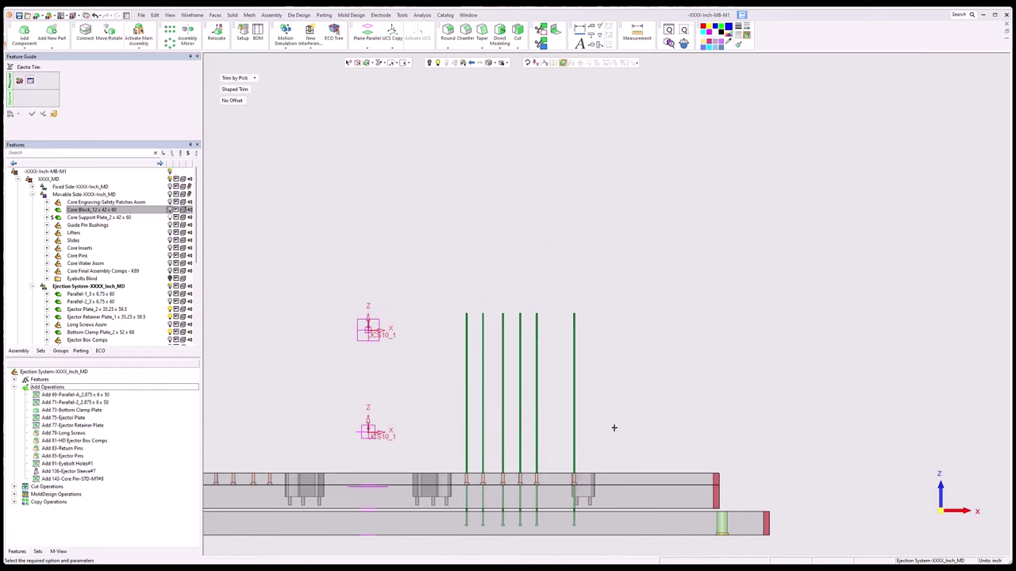
- Display the Core Parting Lines part of the Parting assembly for use as trimming geometry
scroll(73, 307, down, 6)
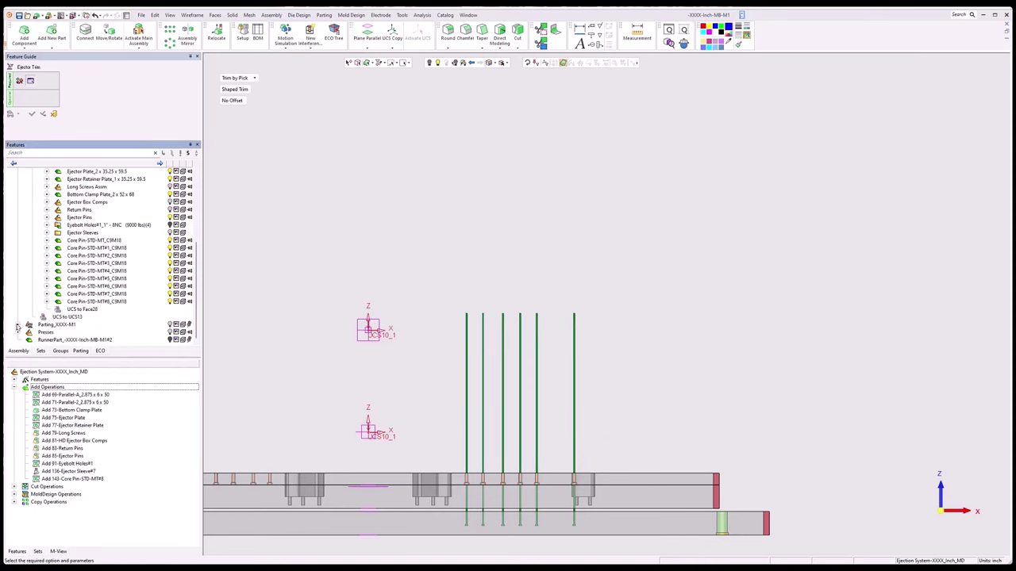
click(18, 325)
click(170, 279)
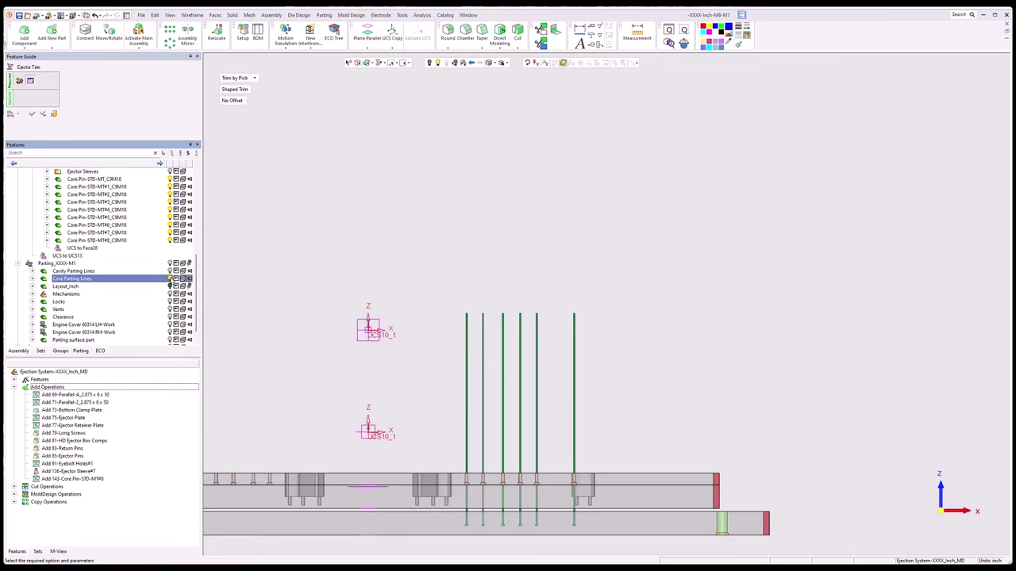
- Trim the core pins to the picked Core Parting Lines faces around the sleeve locations, with Shaped Trim and No Offset
scroll(500, 339, up, 2)
scroll(500, 340, up, 2)
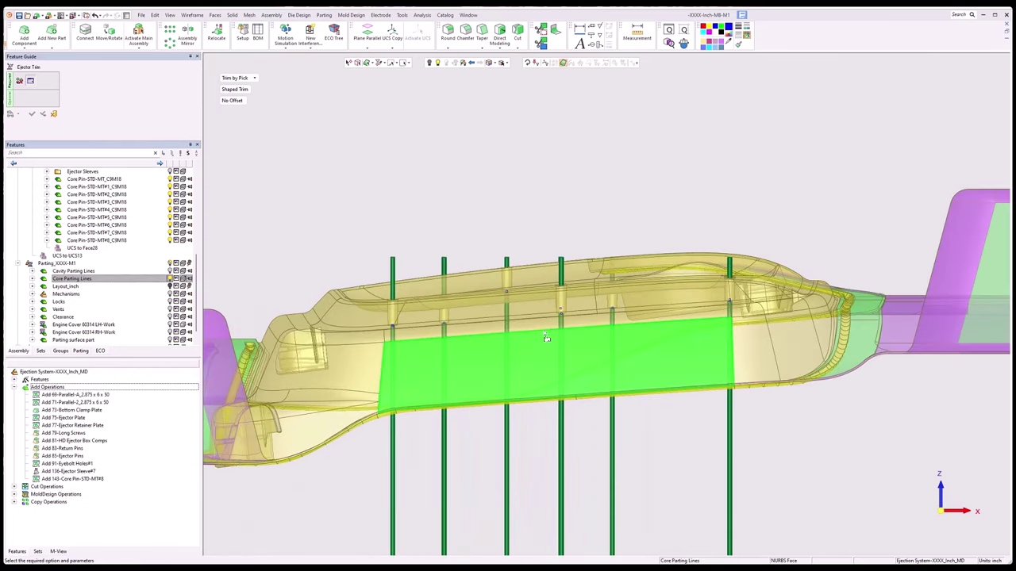
click(541, 345)
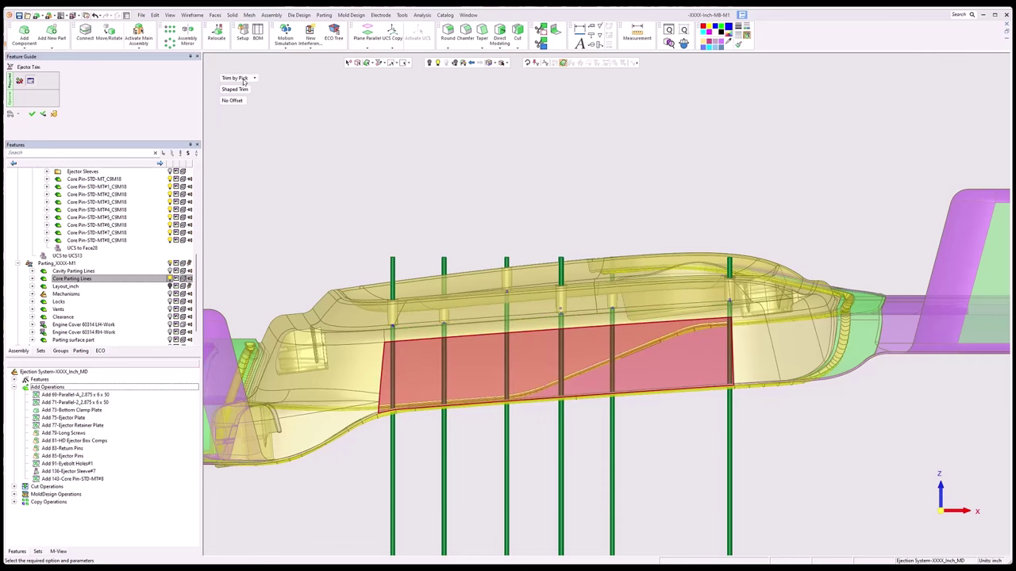
click(380, 64)
click(384, 73)
drag(643, 316, 230, 340)
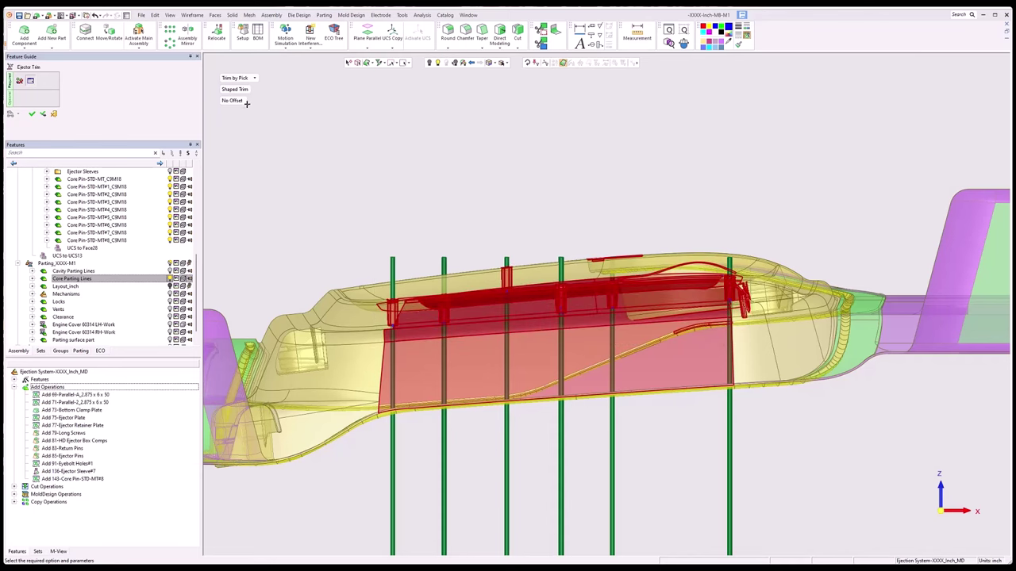
click(32, 113)
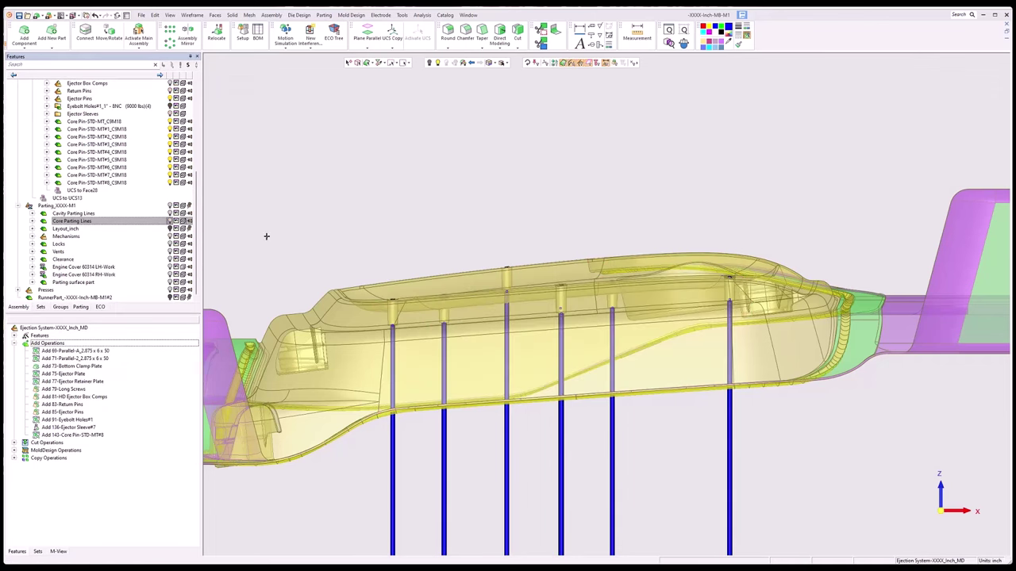
- Hide Core Parting Lines and colour the faces at the trimmed upper tips of the core pins pale yellow
click(170, 223)
click(170, 222)
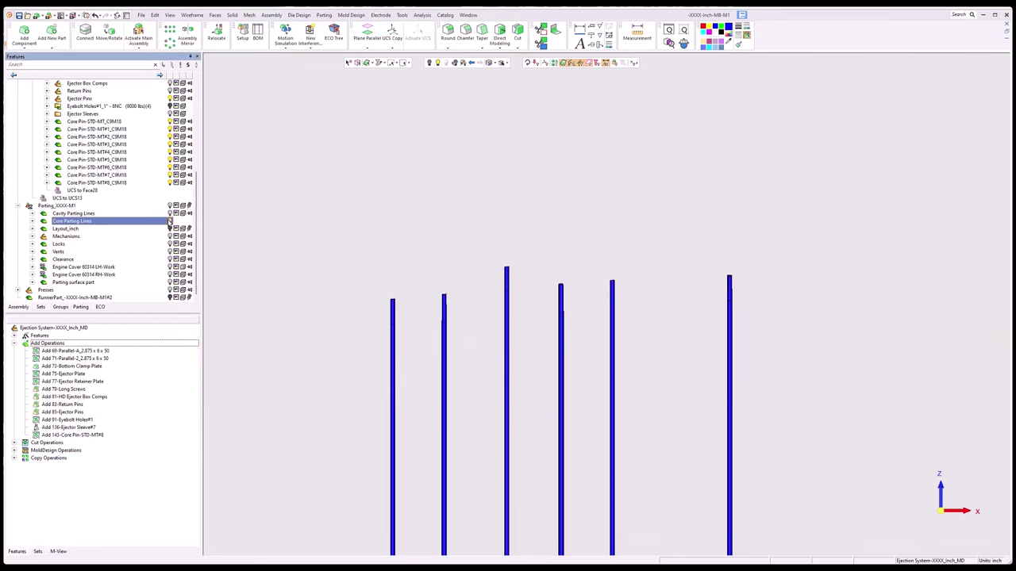
drag(808, 408, 347, 164)
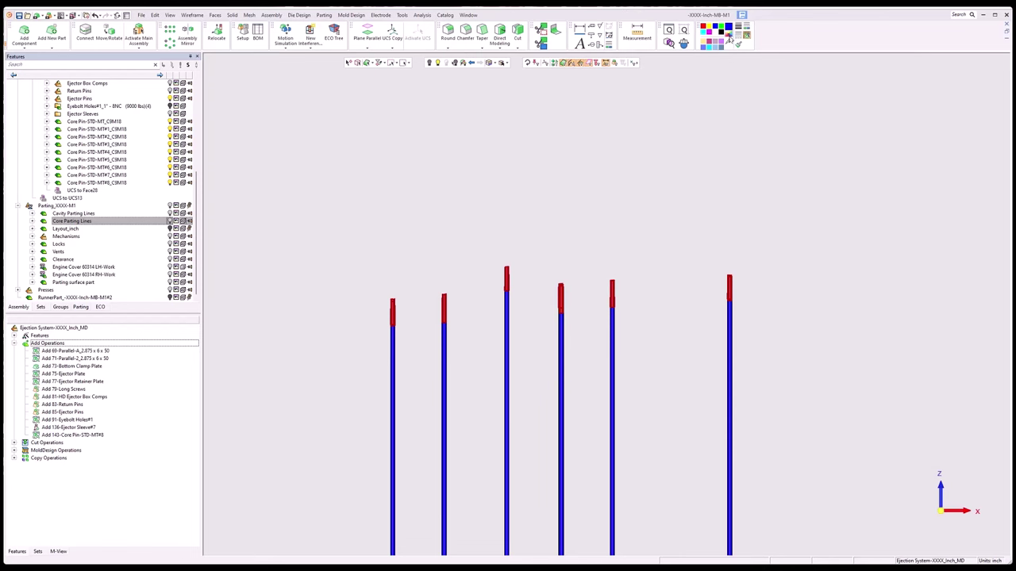
click(728, 38)
click(737, 70)
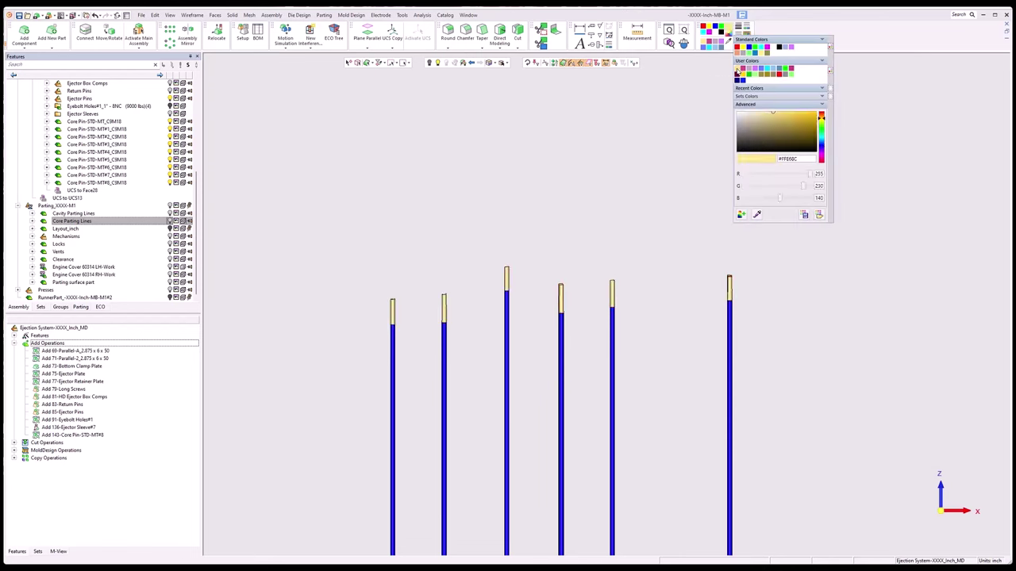
- Display the Core Block of the Movable Side assembly together with the core pins
click(603, 209)
key(Home)
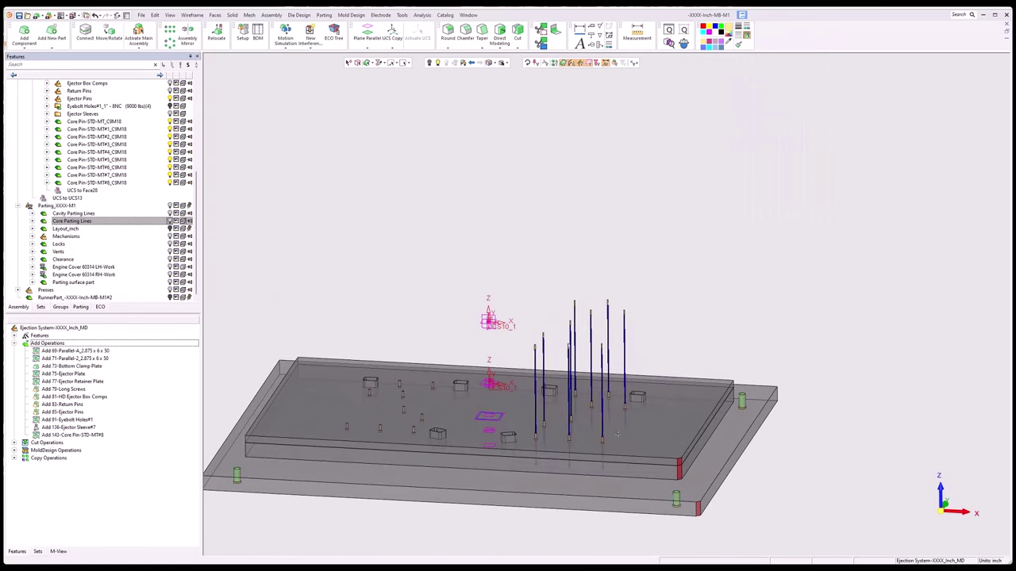
scroll(576, 480, up, 4)
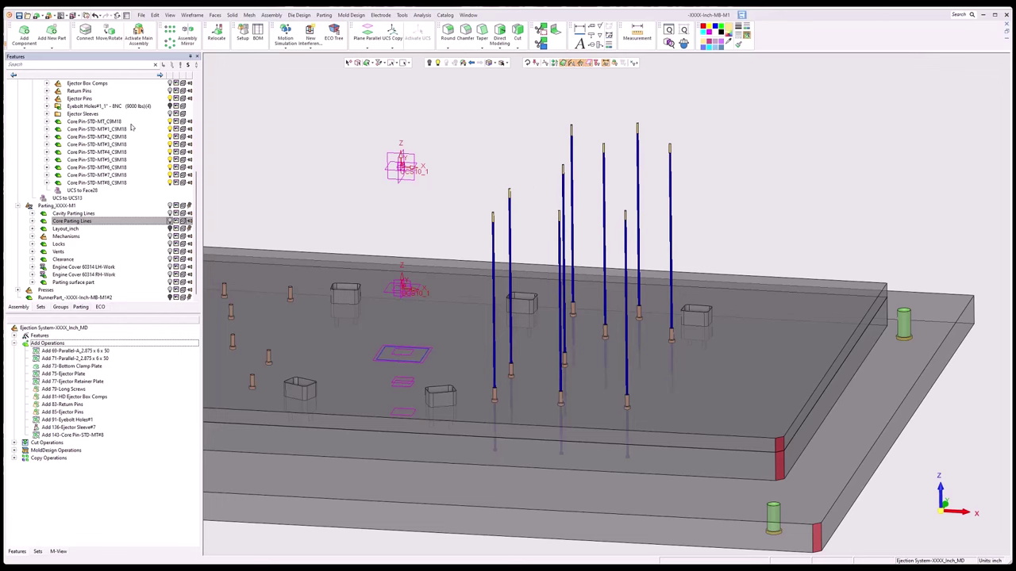
scroll(134, 127, up, 3)
scroll(134, 127, up, 5)
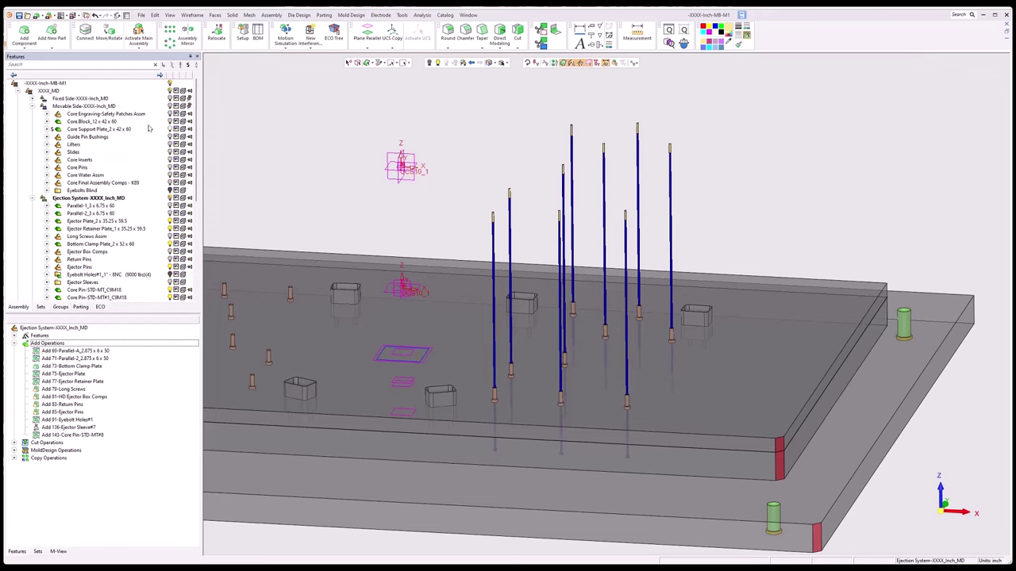
click(170, 122)
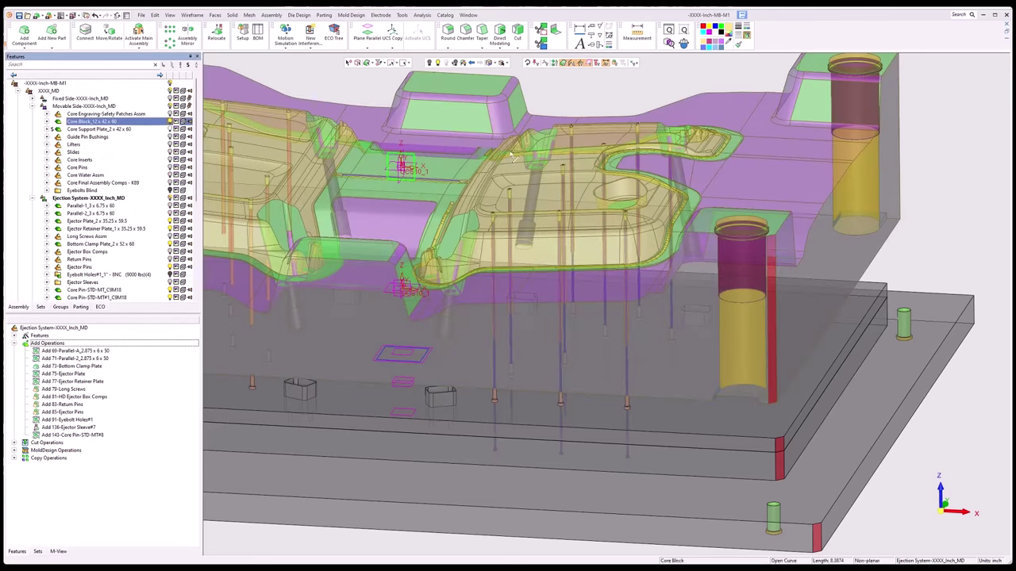
- Apply an Ejector Lock to the core pins with Oval Lock for both non-symmetrical and symmetrical ejectors, using Example-Ejector-Lock.xlsx dimensions
click(351, 15)
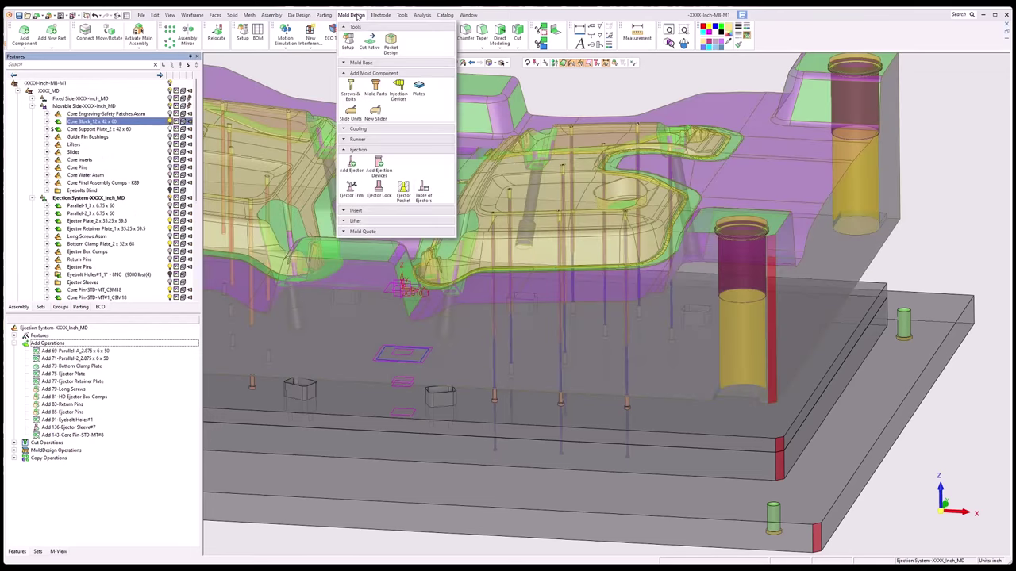
click(379, 190)
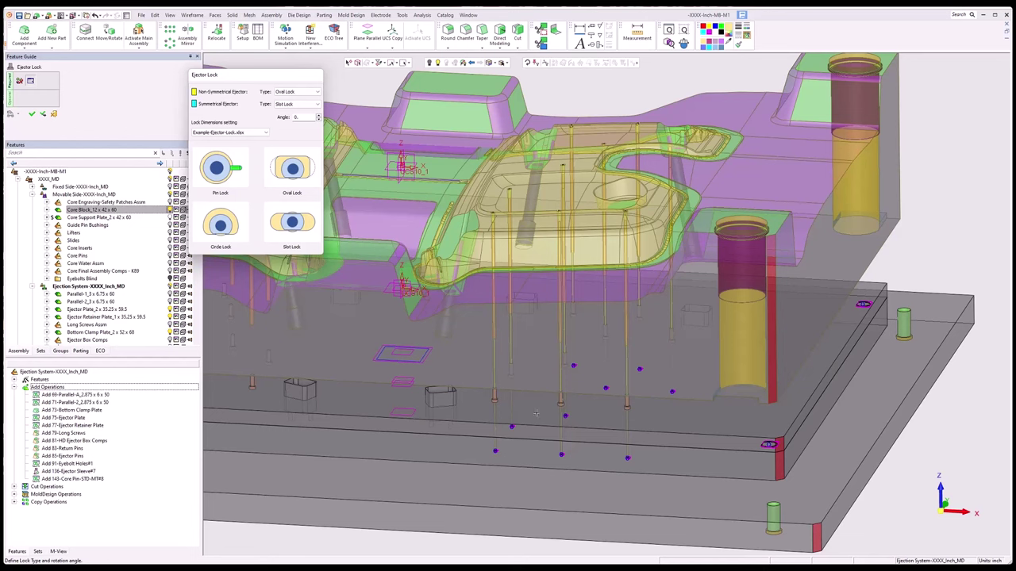
click(315, 93)
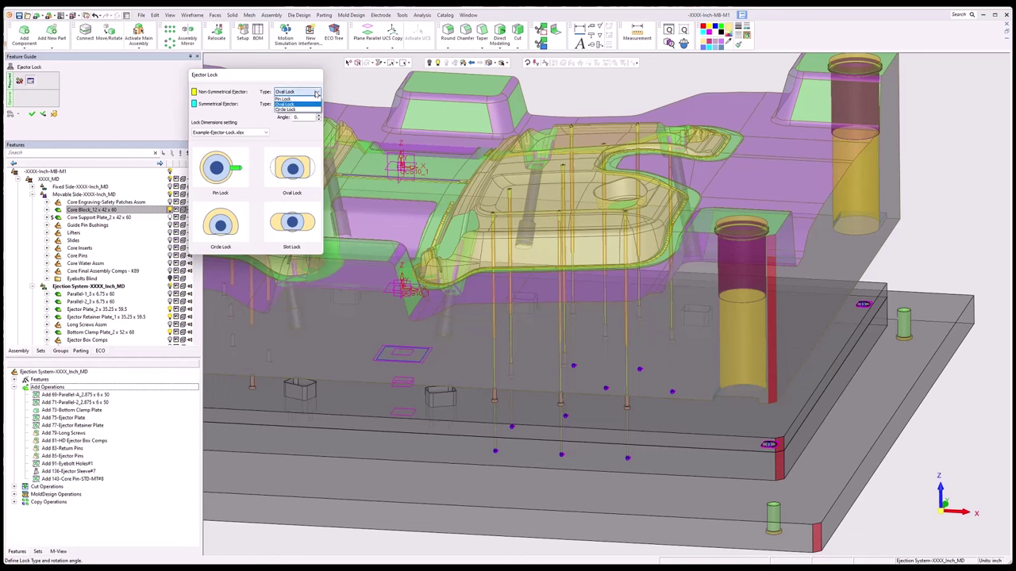
click(315, 93)
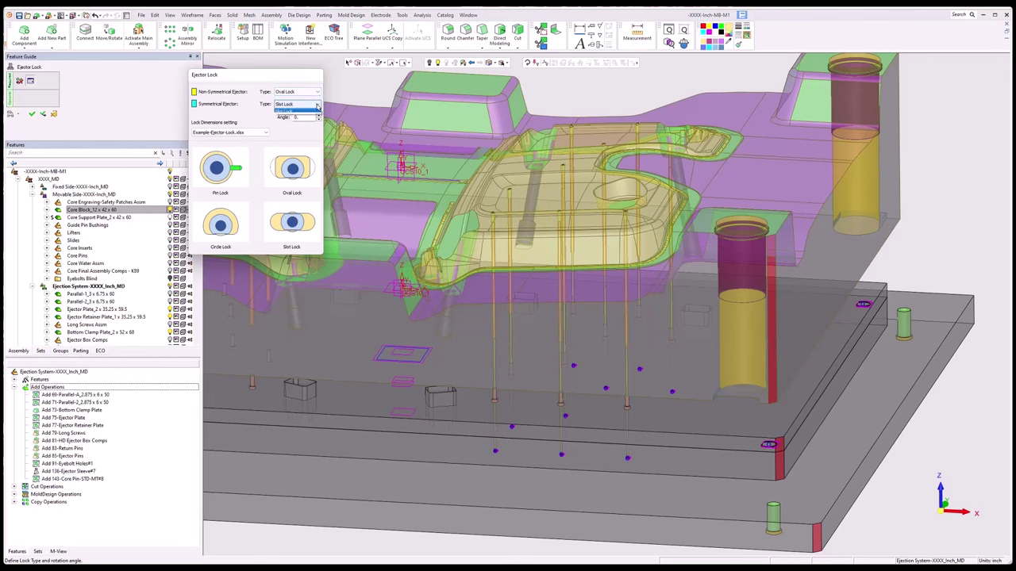
click(316, 104)
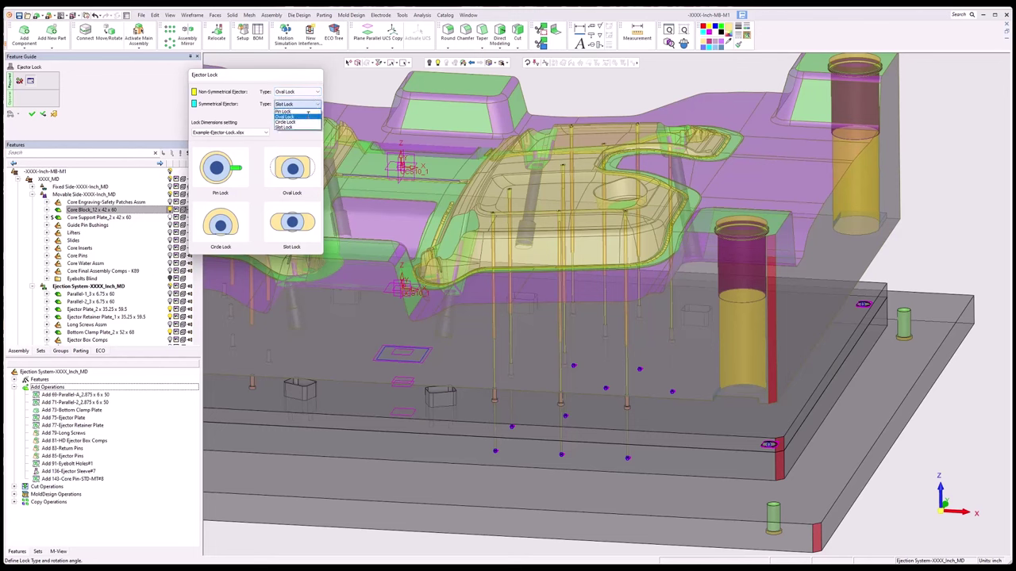
click(298, 117)
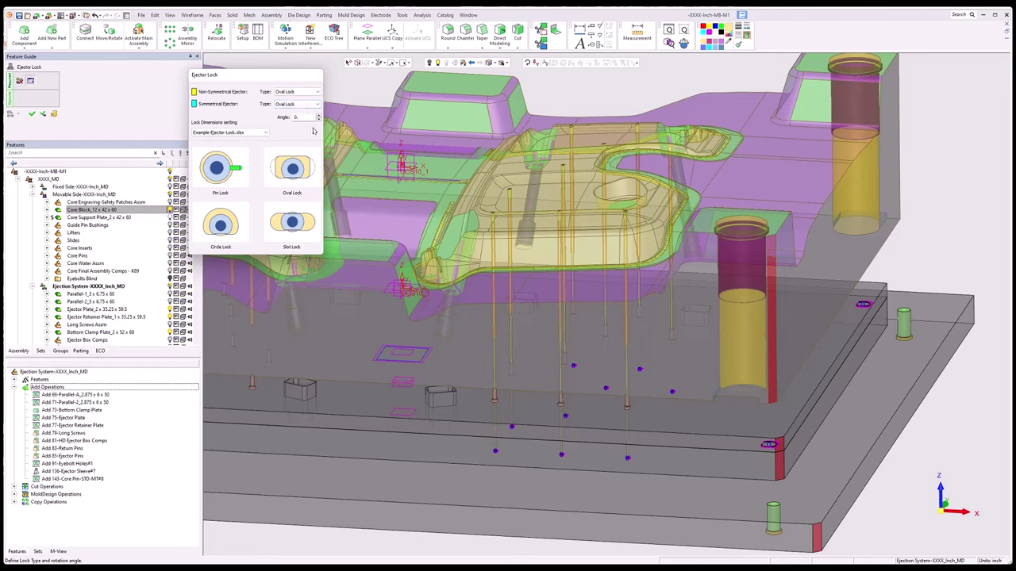
click(266, 133)
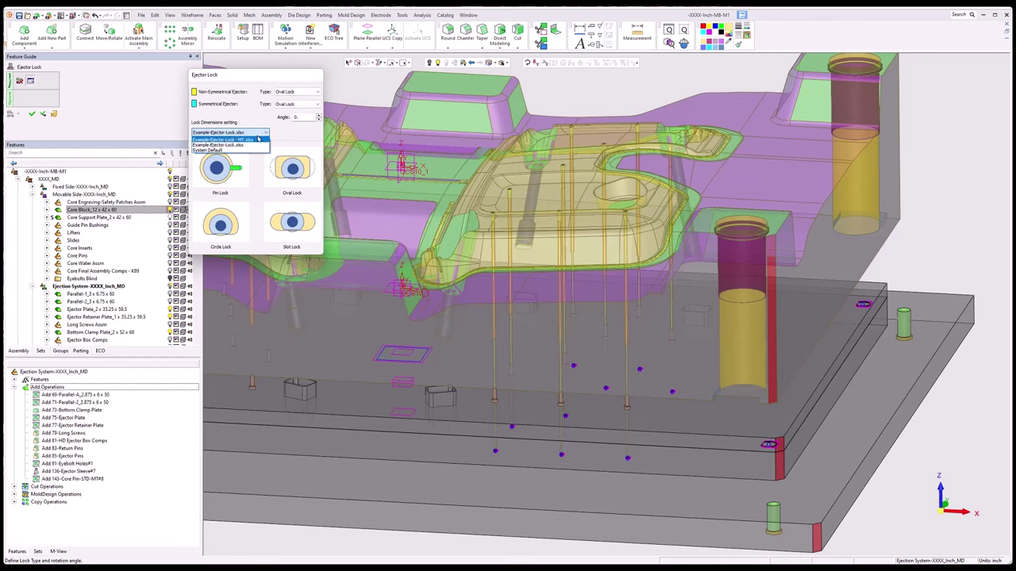
click(293, 140)
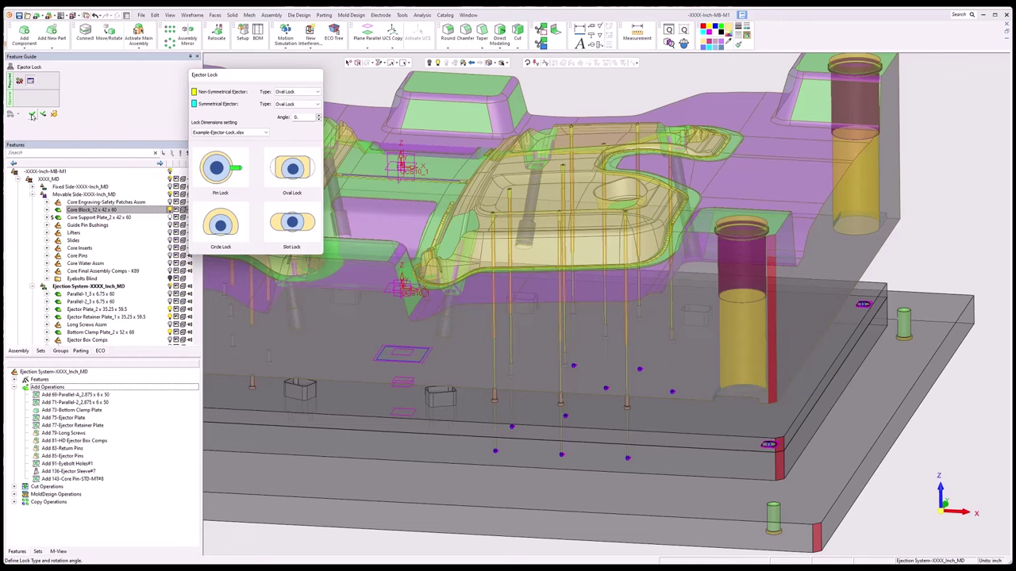
click(32, 115)
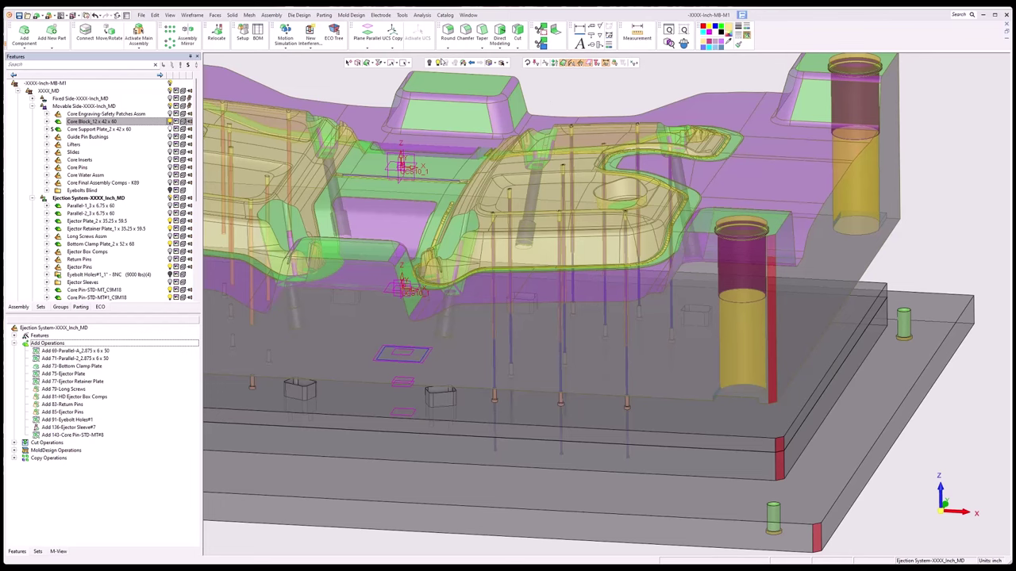
- Start an Ejector Pocket and select all nine core pins in the front view as the cutting ejectors
click(348, 15)
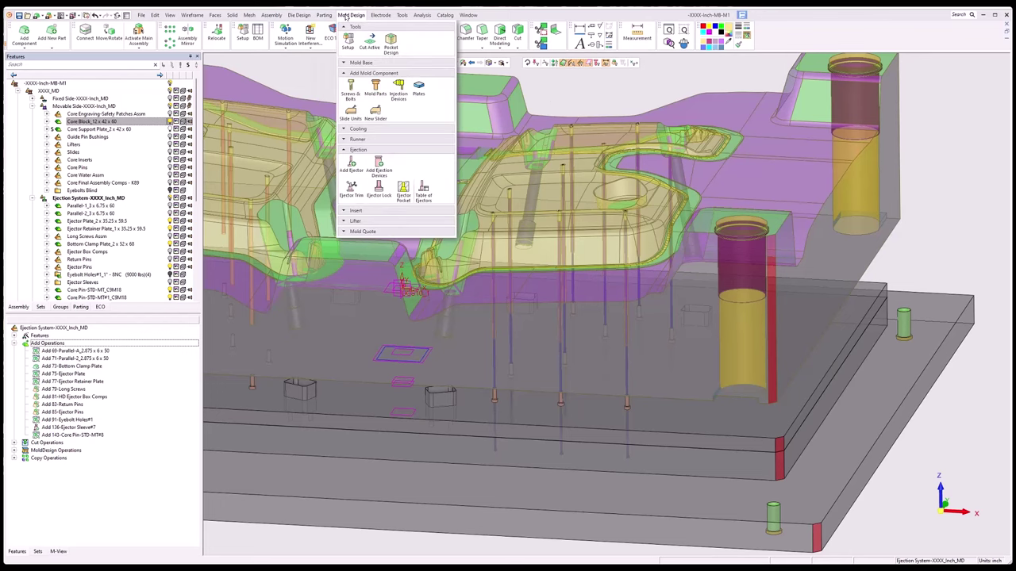
click(403, 191)
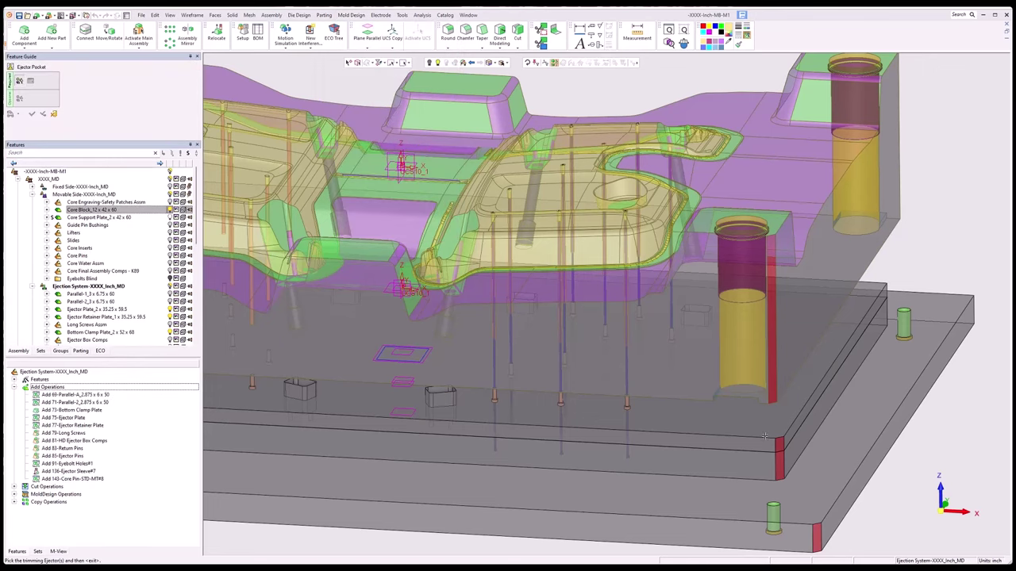
click(937, 514)
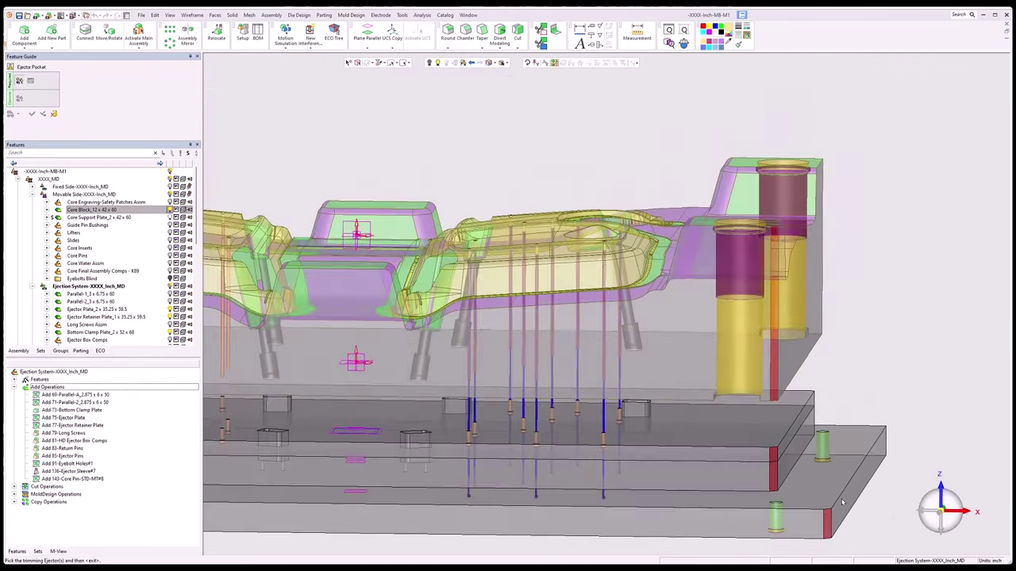
drag(441, 420, 613, 437)
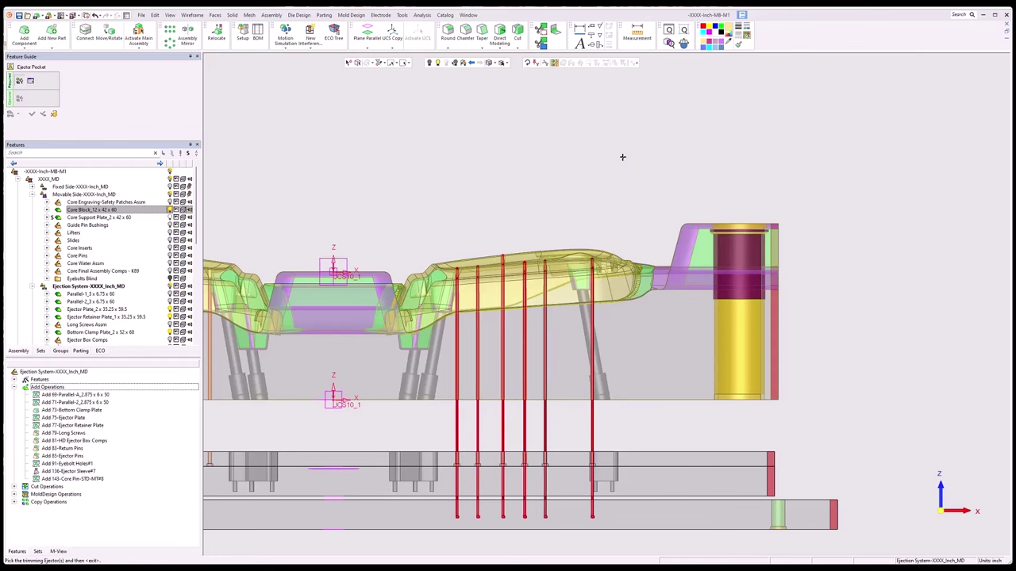
middle_click(547, 165)
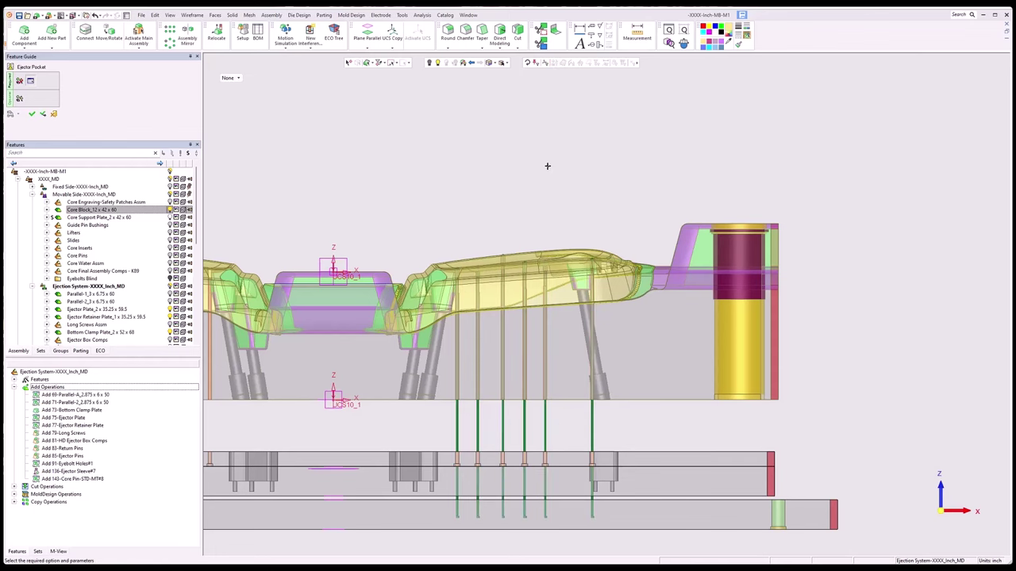
- Create the core pin pockets with a constant fit length of 1.0 and a D Clearance of 0.03125, and inspect them in the clamp plate
click(229, 79)
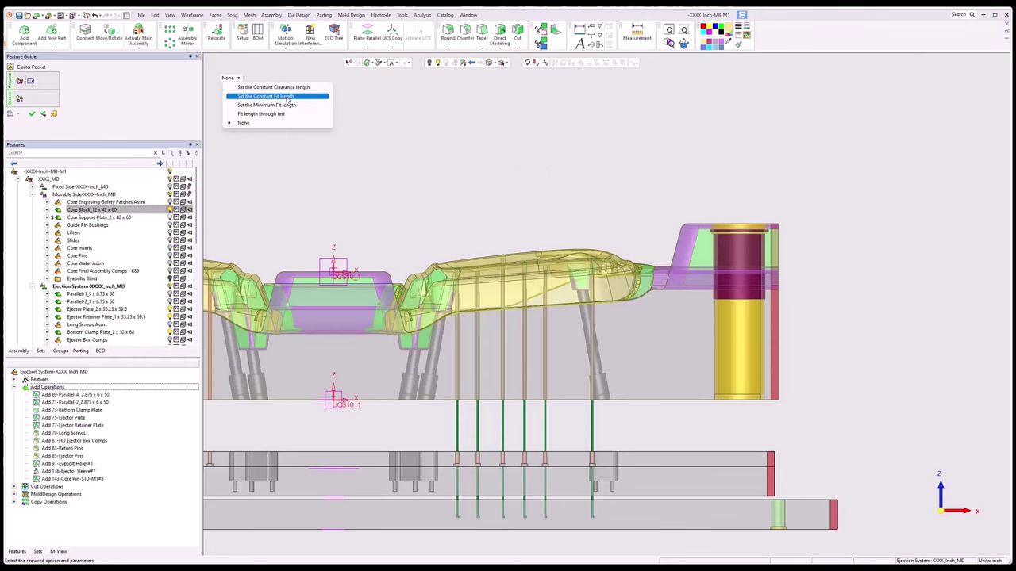
click(287, 96)
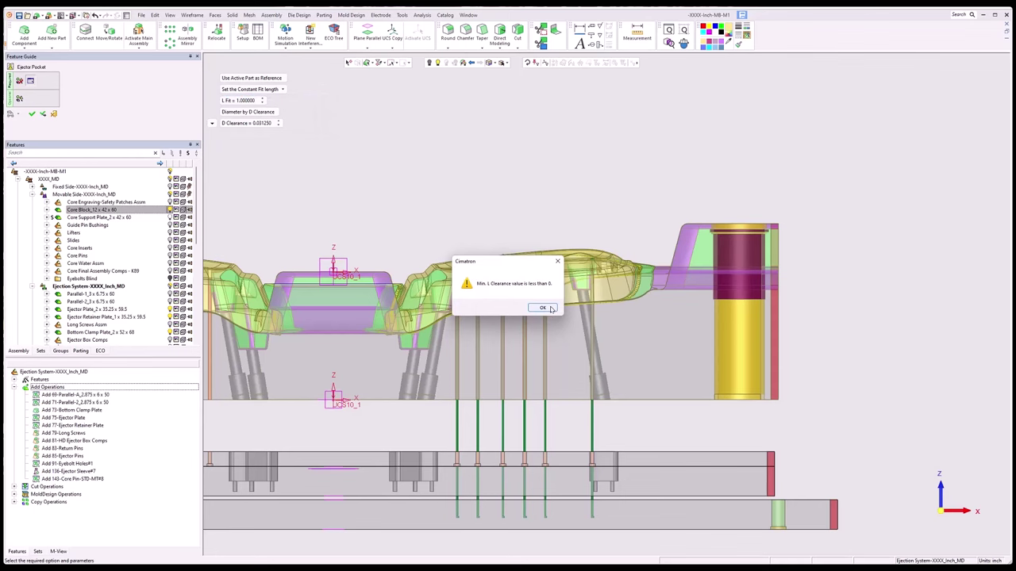
click(543, 308)
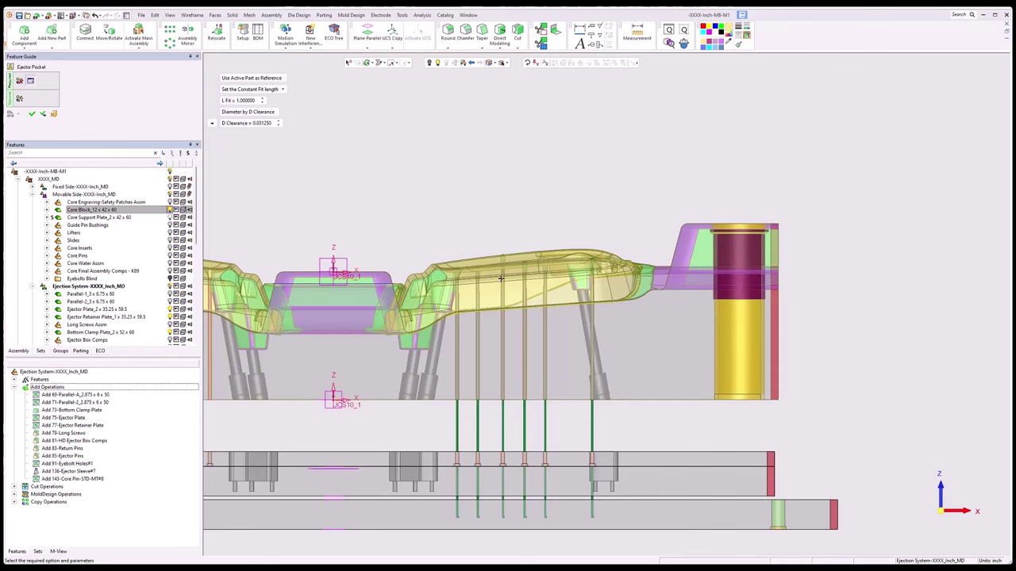
click(276, 79)
click(33, 115)
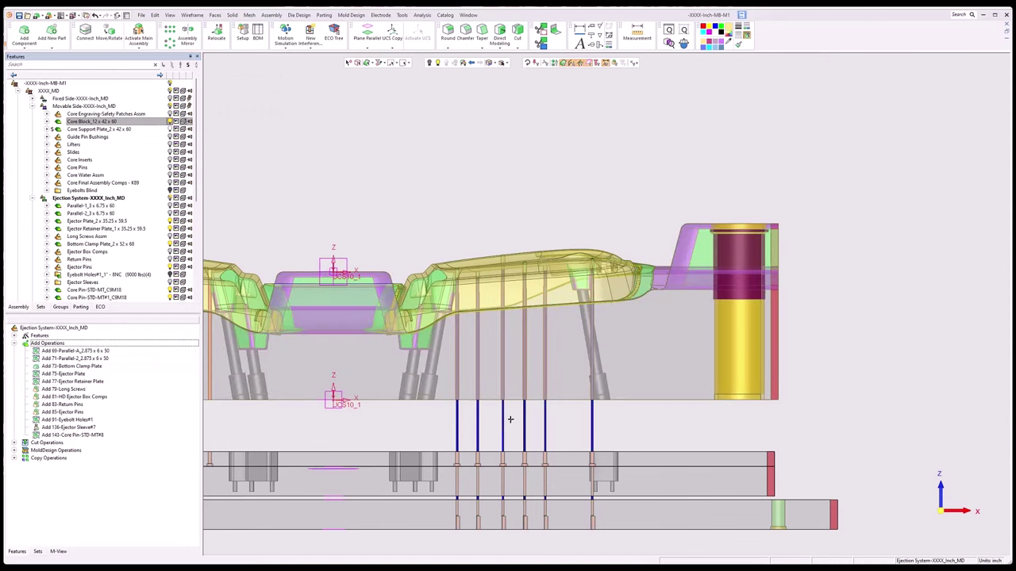
middle_drag(502, 435, 554, 338)
scroll(553, 338, up, 3)
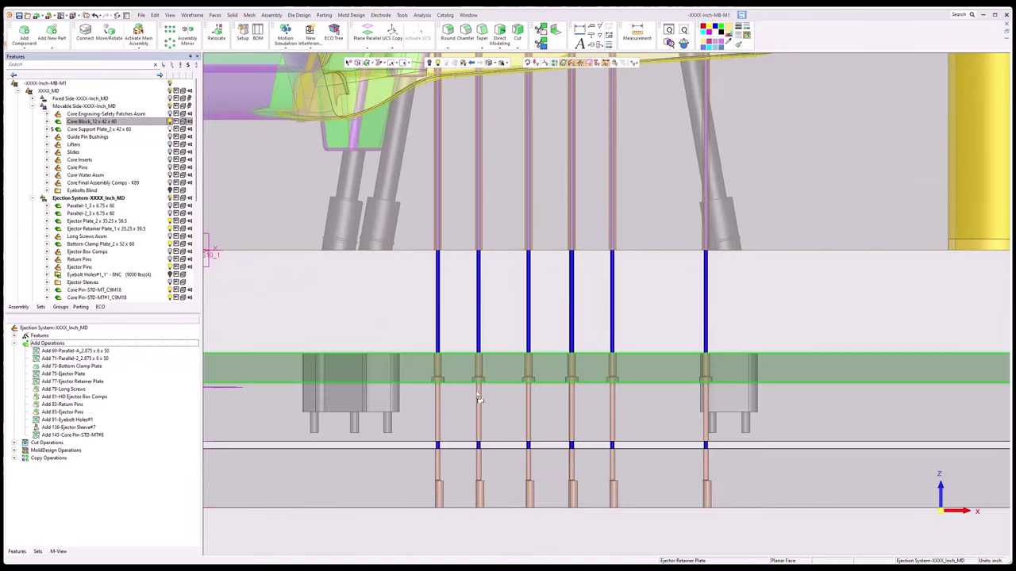
middle_drag(707, 415, 691, 502)
scroll(680, 507, up, 8)
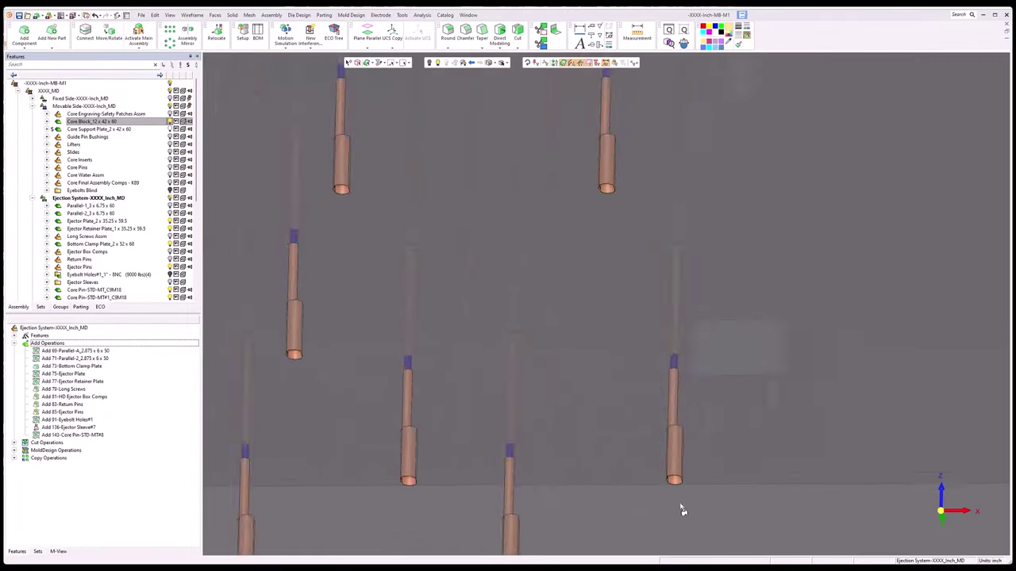
middle_drag(671, 408, 658, 500)
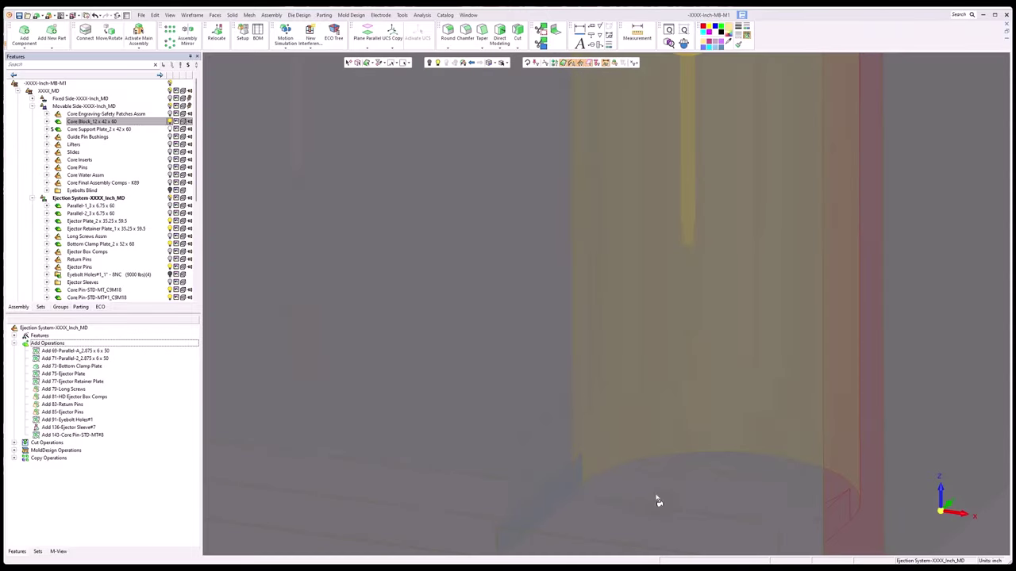
scroll(745, 345, down, 5)
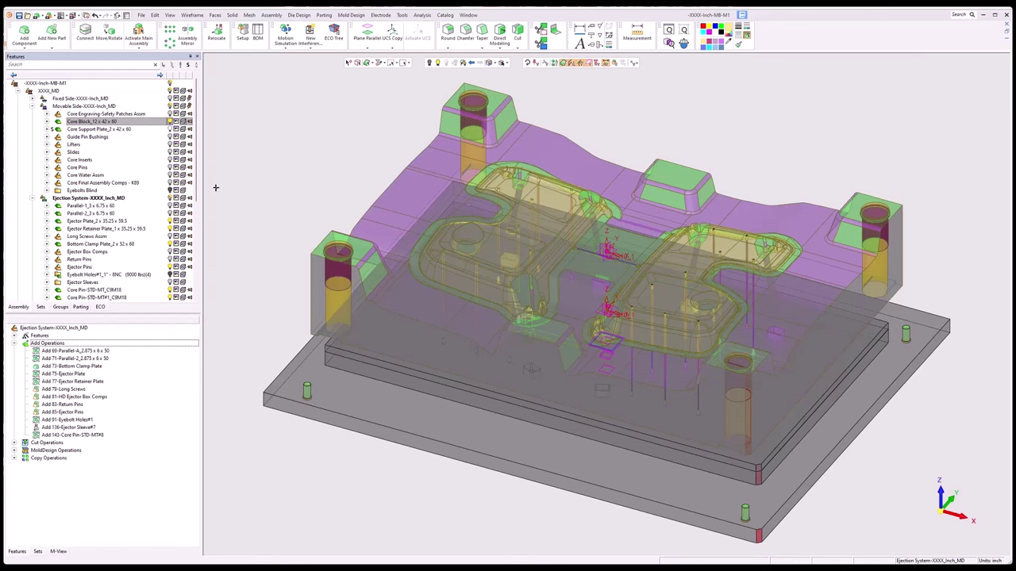
- Start an Assembly Mirror and select all nine core pins in the front view as the parts to mirror
click(351, 15)
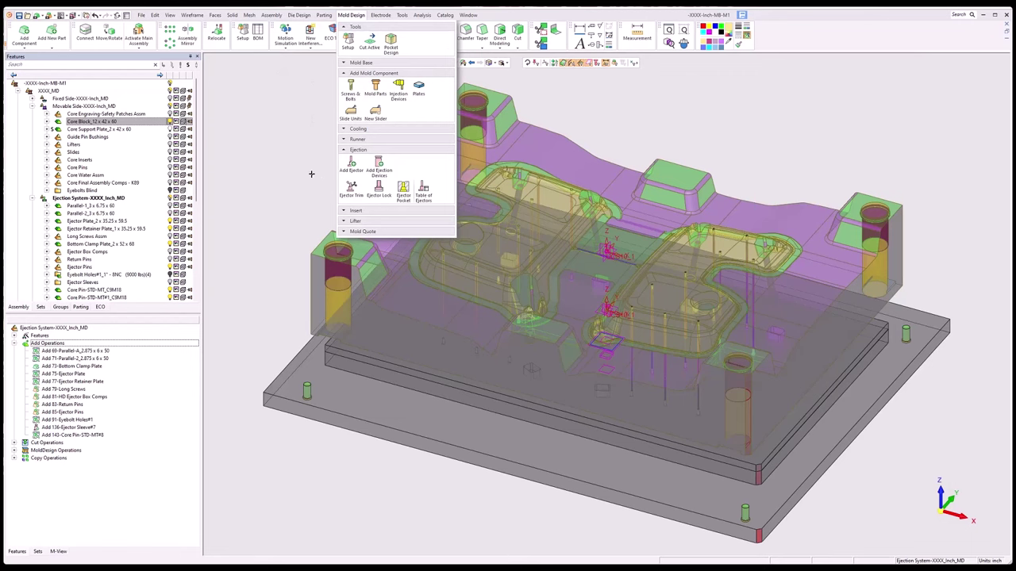
click(271, 15)
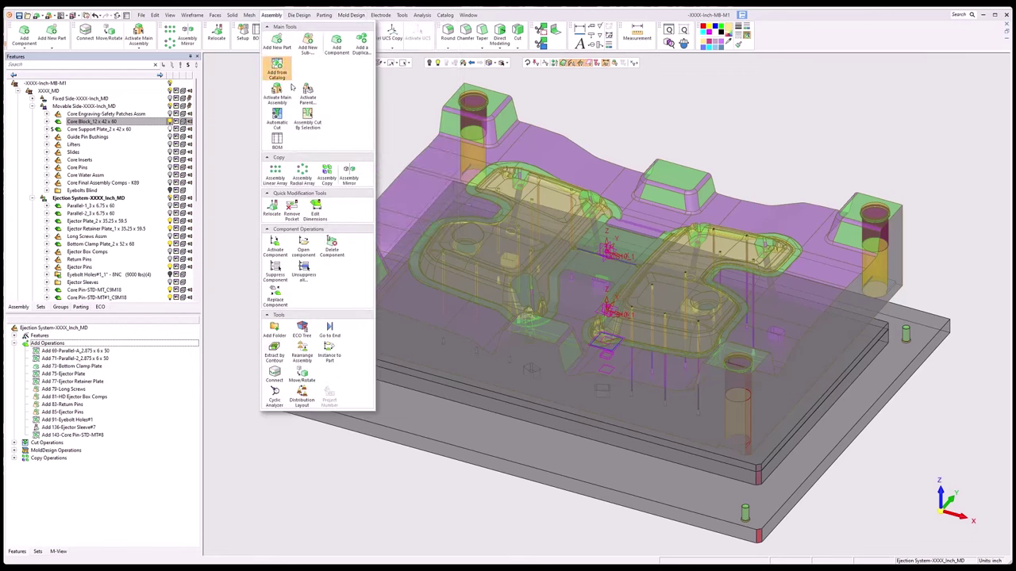
click(349, 173)
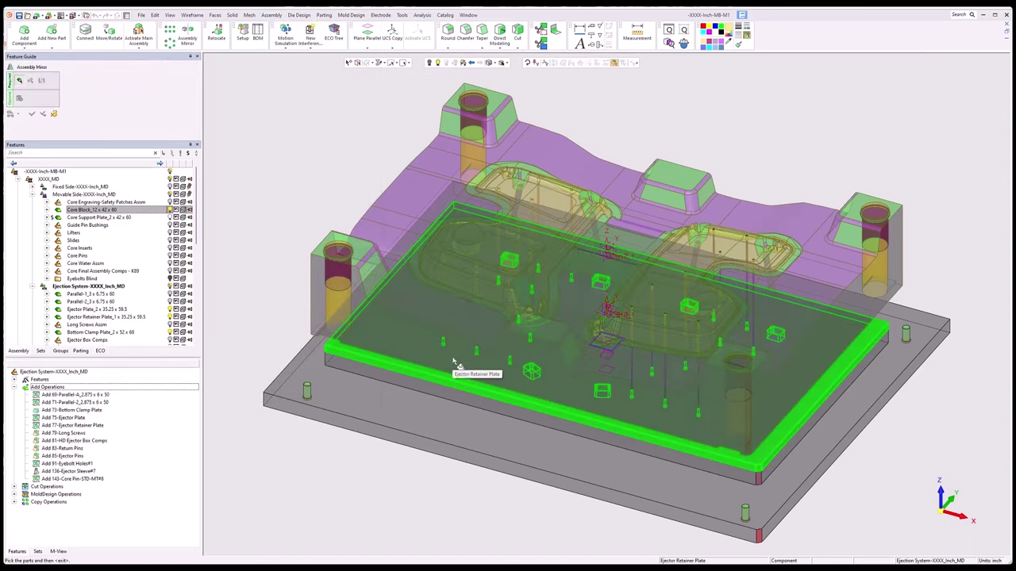
click(458, 365)
middle_drag(457, 364, 791, 419)
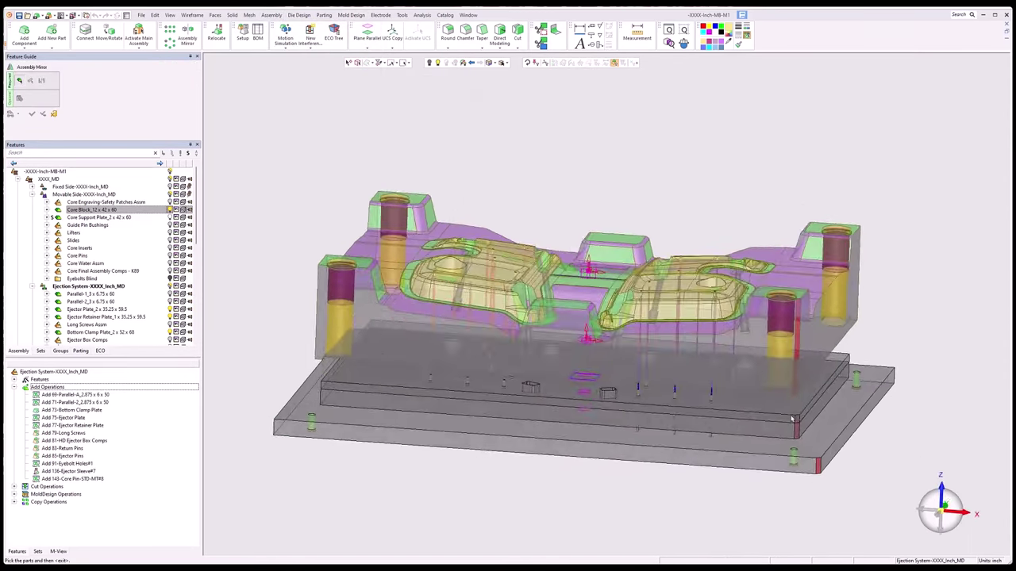
key(ctrl+1)
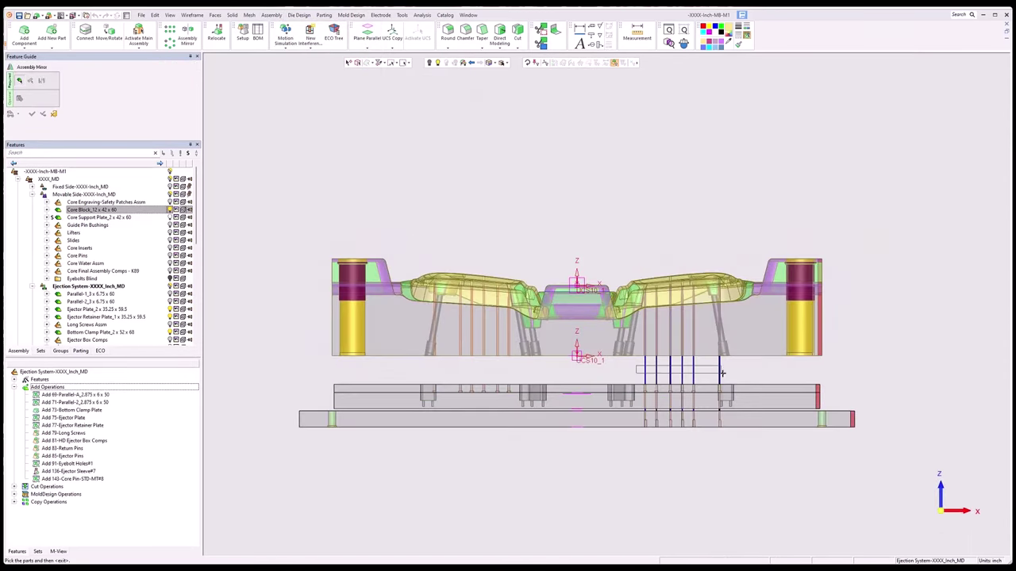
click(724, 373)
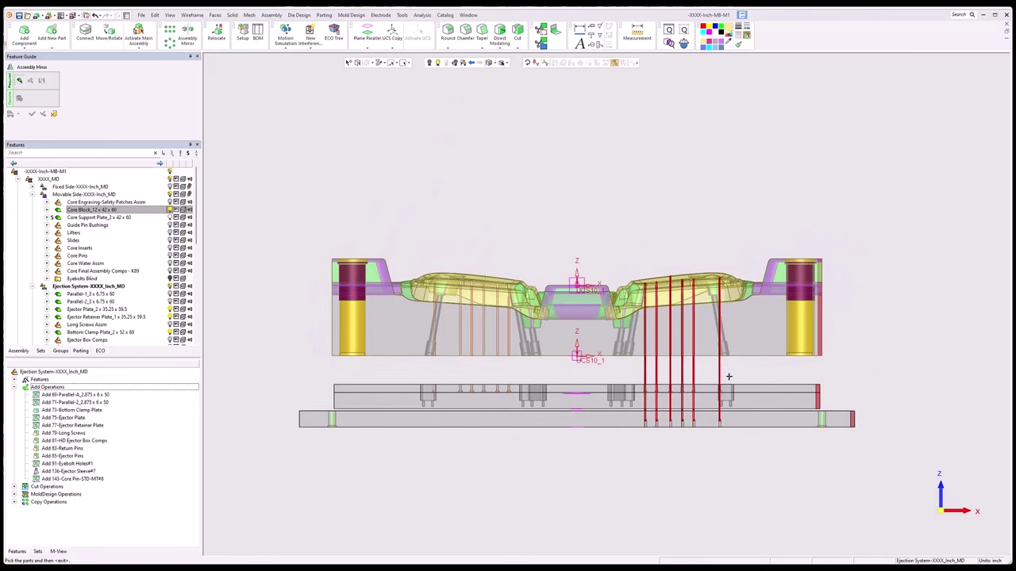
middle_click(665, 241)
- Set the vertical UCS plane midway between the two core cavities as the mirror plane for the core pins
key(ctrl+Home)
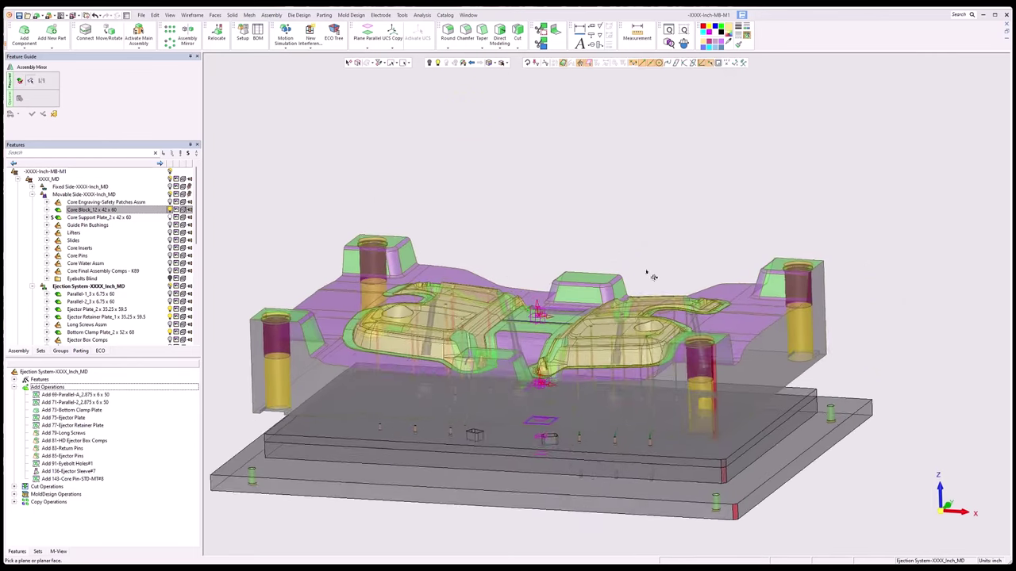
scroll(528, 336, up, 5)
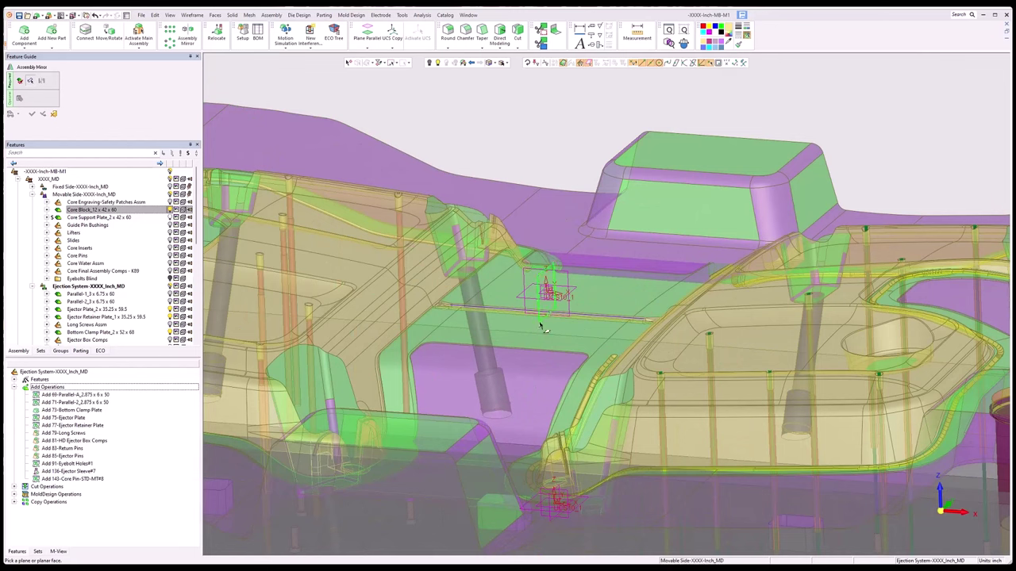
click(542, 327)
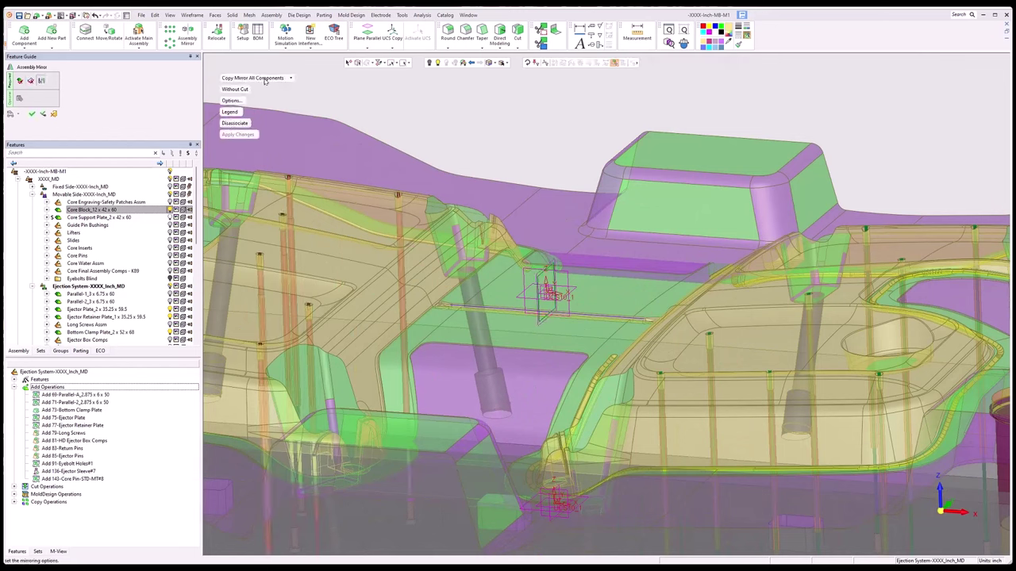
- Finish the core pin mirror and check the mirrored copies under the ejection system in the assembly tree
click(32, 116)
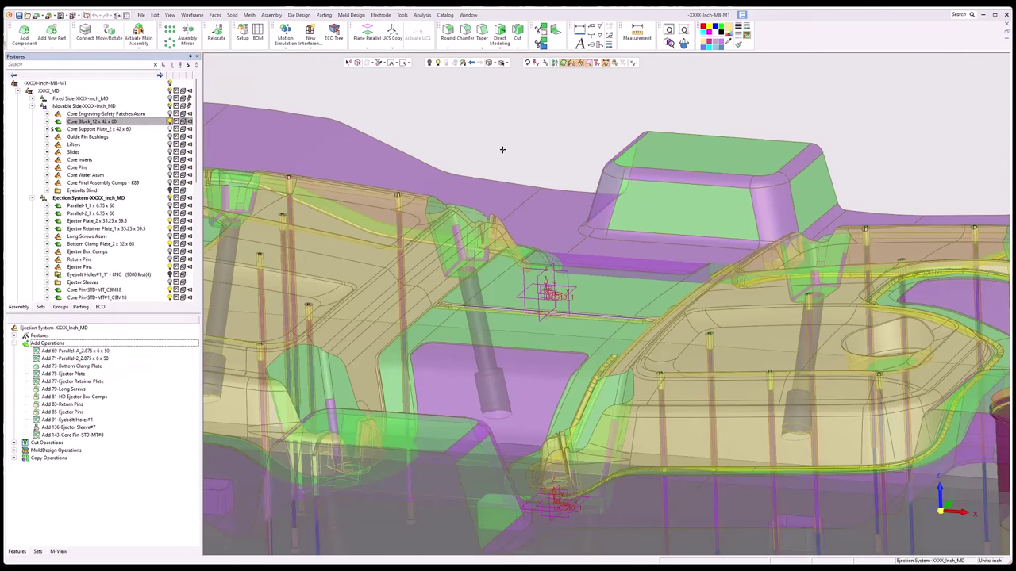
scroll(137, 232, down, 5)
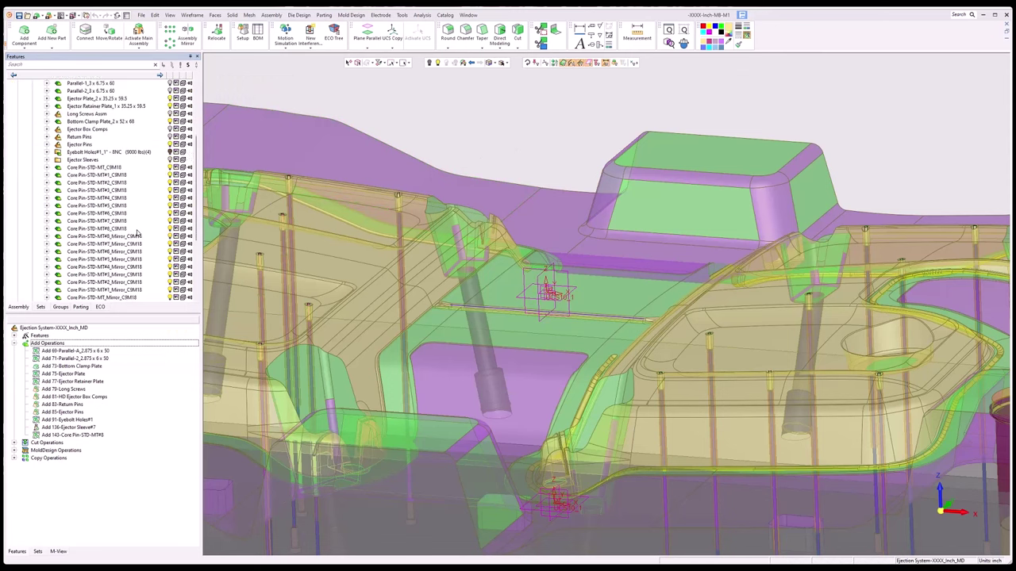
scroll(136, 232, down, 1)
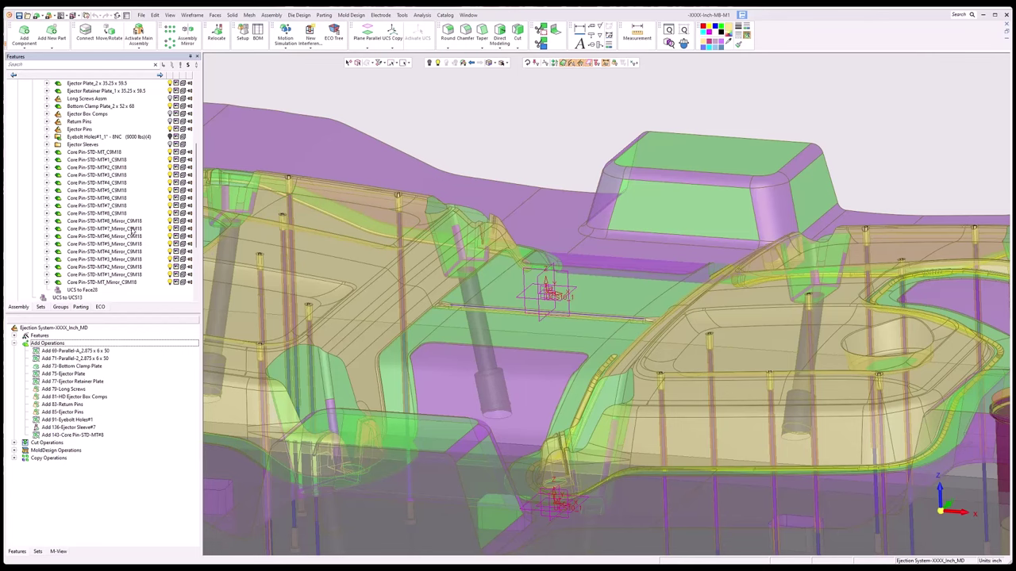
scroll(406, 119, down, 3)
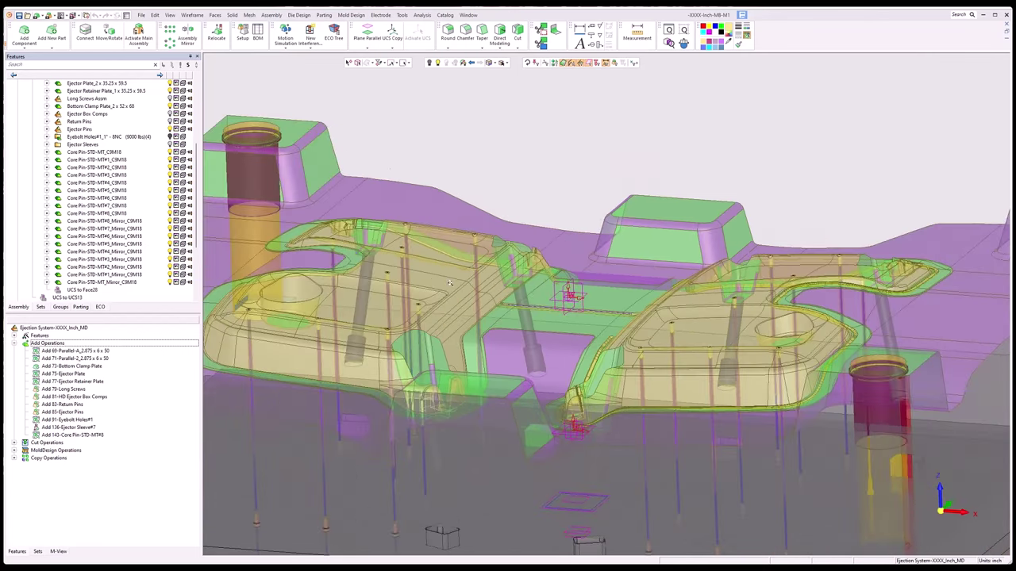
- Cut Ejector Pockets for the nine mirrored core pins, picked in the front view, accepting the standard cutting object
click(351, 14)
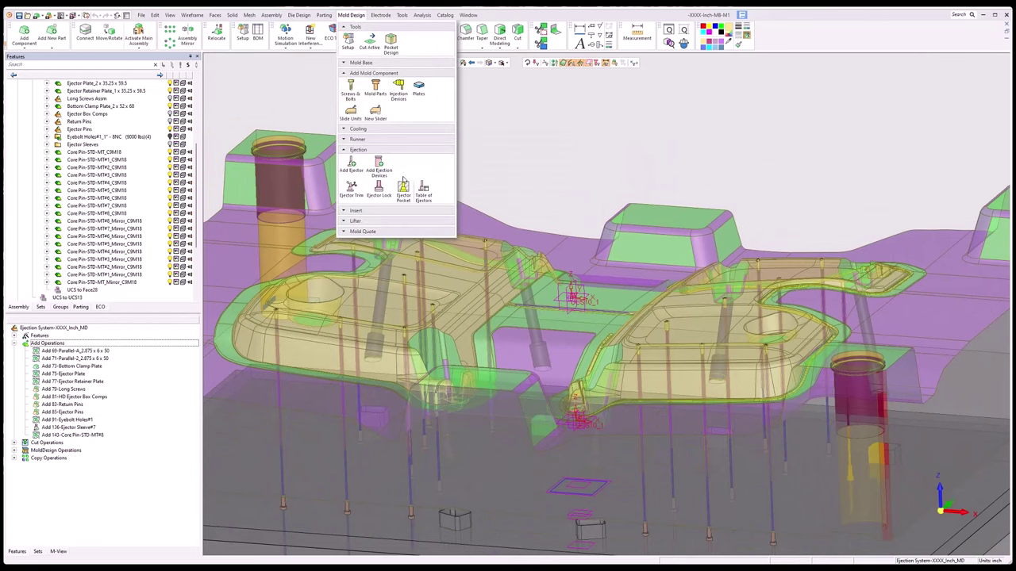
click(404, 191)
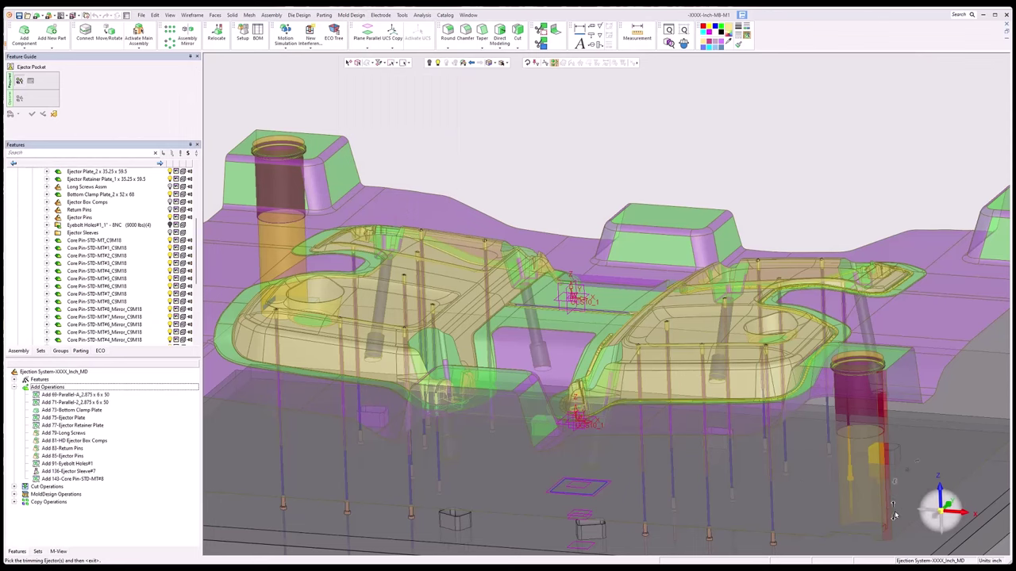
click(936, 517)
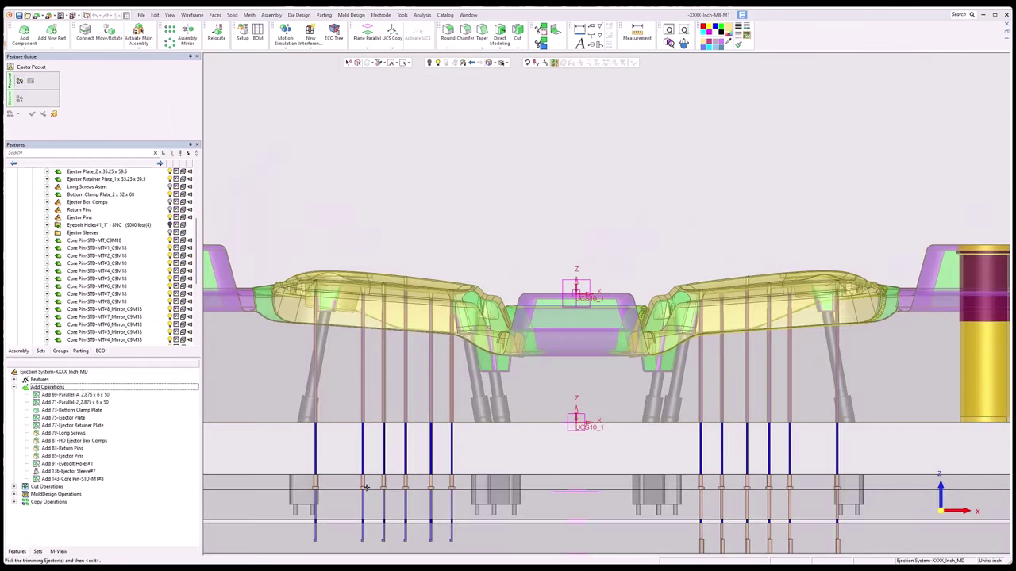
drag(290, 437, 468, 458)
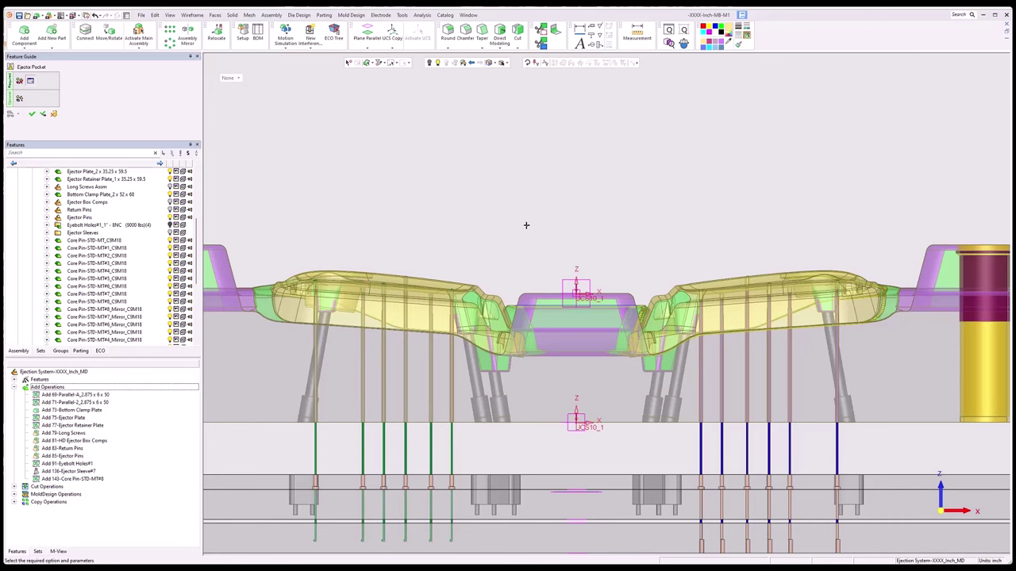
click(31, 114)
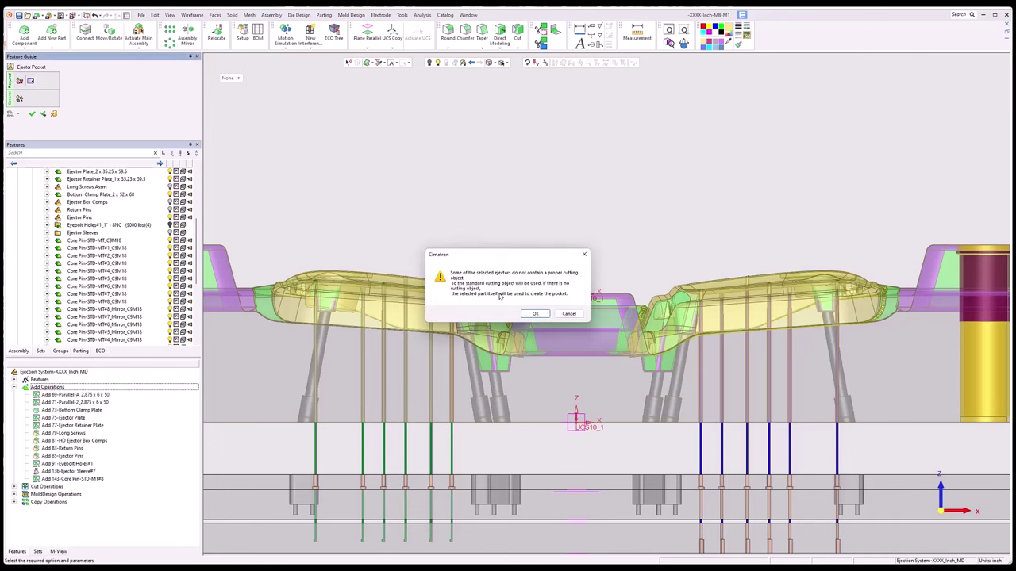
click(535, 314)
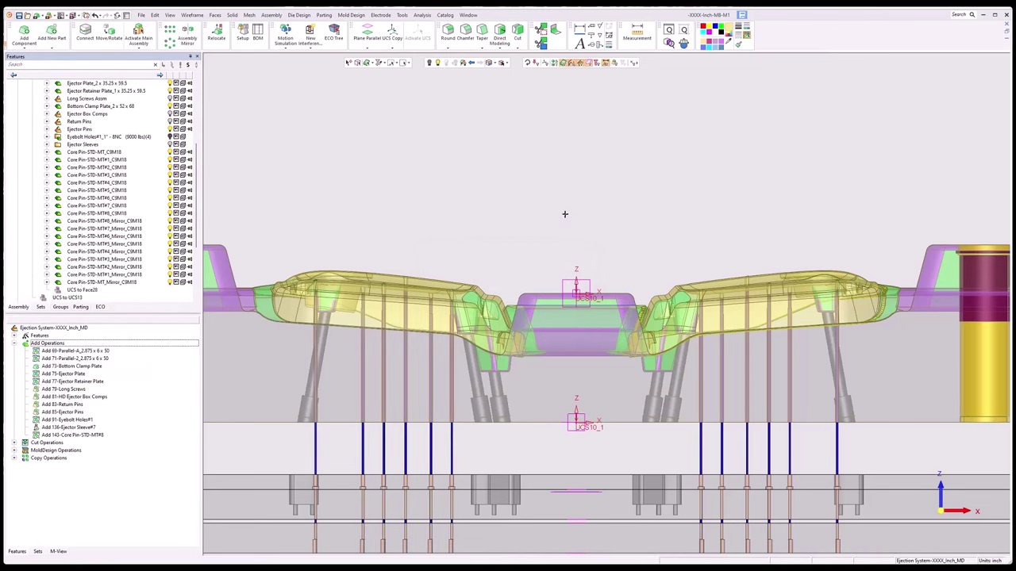
- Add a folder named Core Pins to the Ejection System-XXXX_Inch_MD assembly
scroll(630, 226, down, 3)
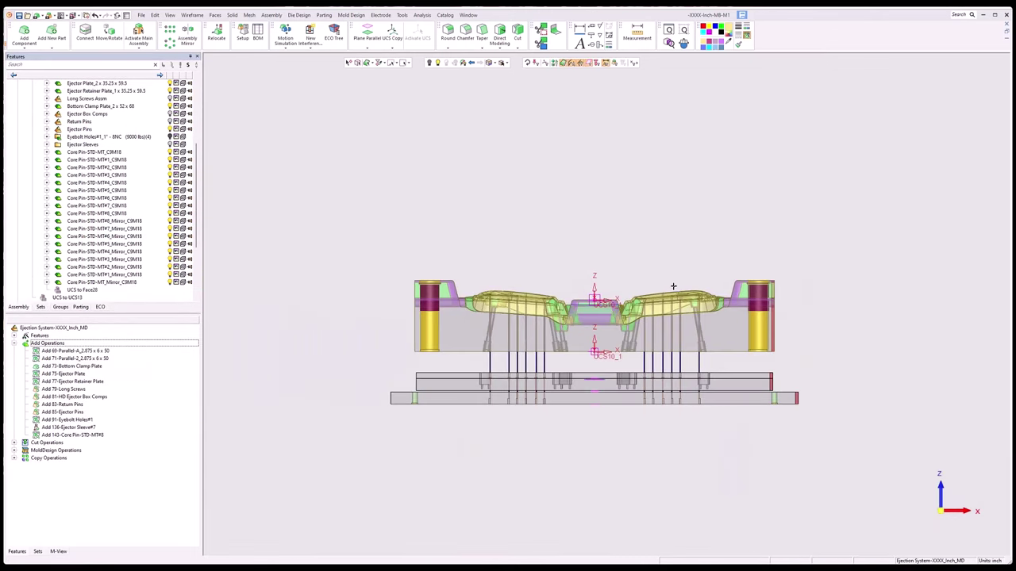
middle_drag(629, 225, 637, 452)
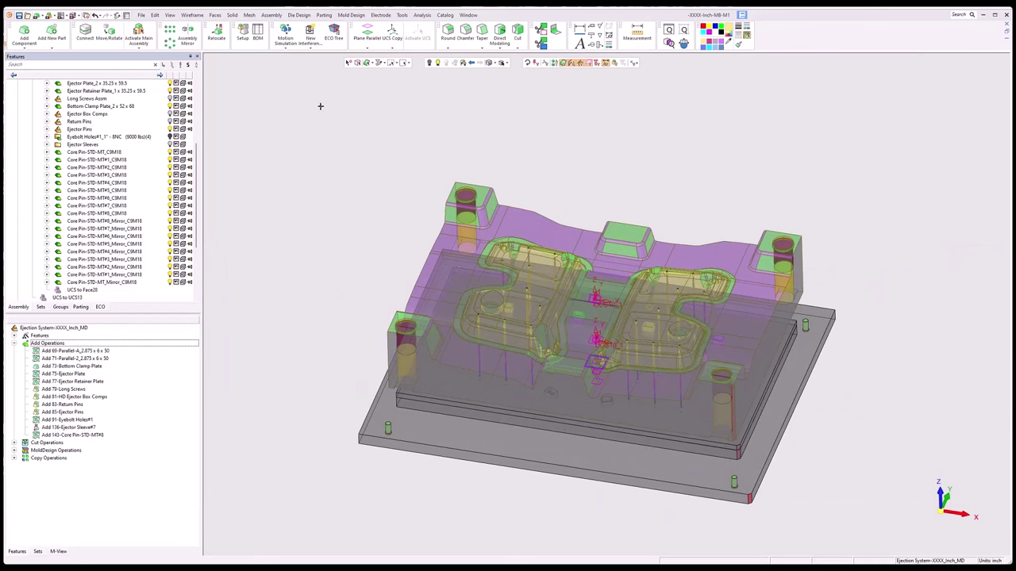
scroll(95, 123, up, 3)
right_click(90, 124)
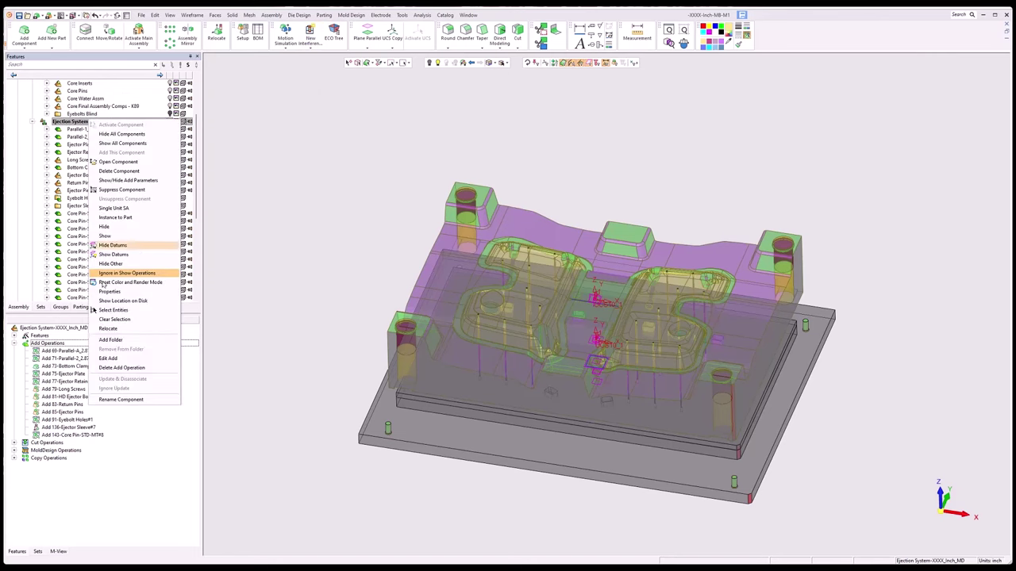
click(129, 247)
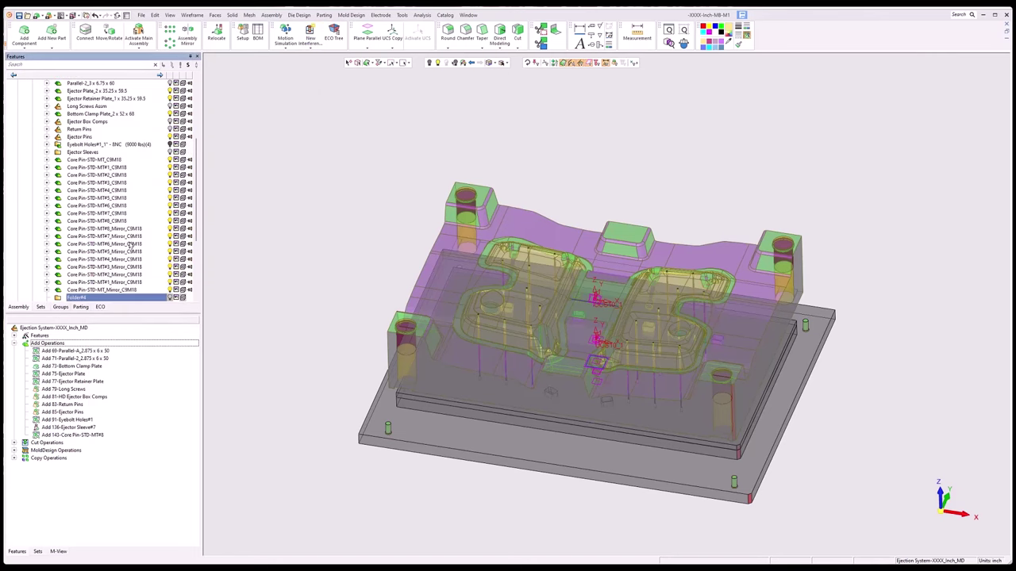
click(76, 297)
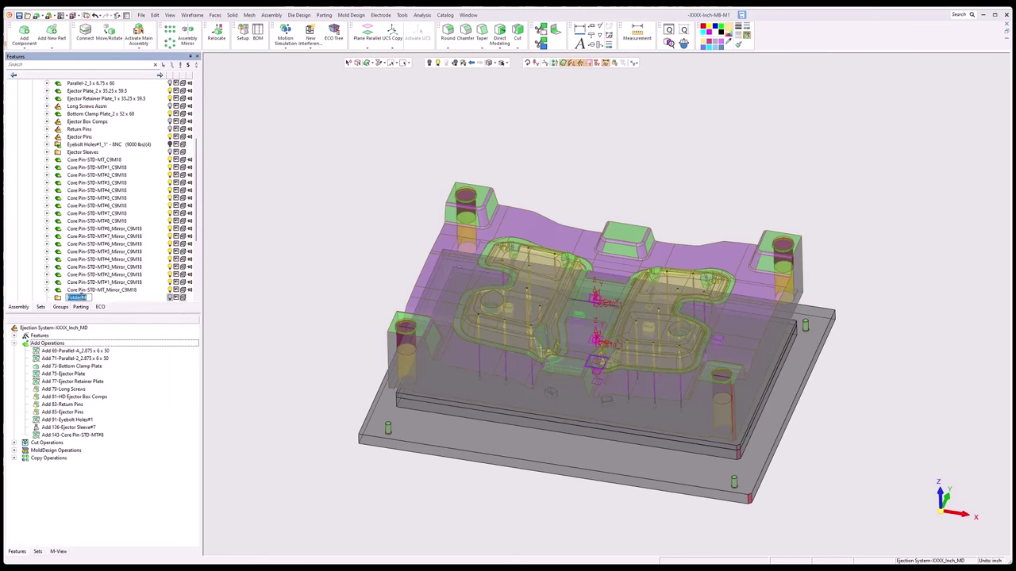
text(Core P)
key(Return)
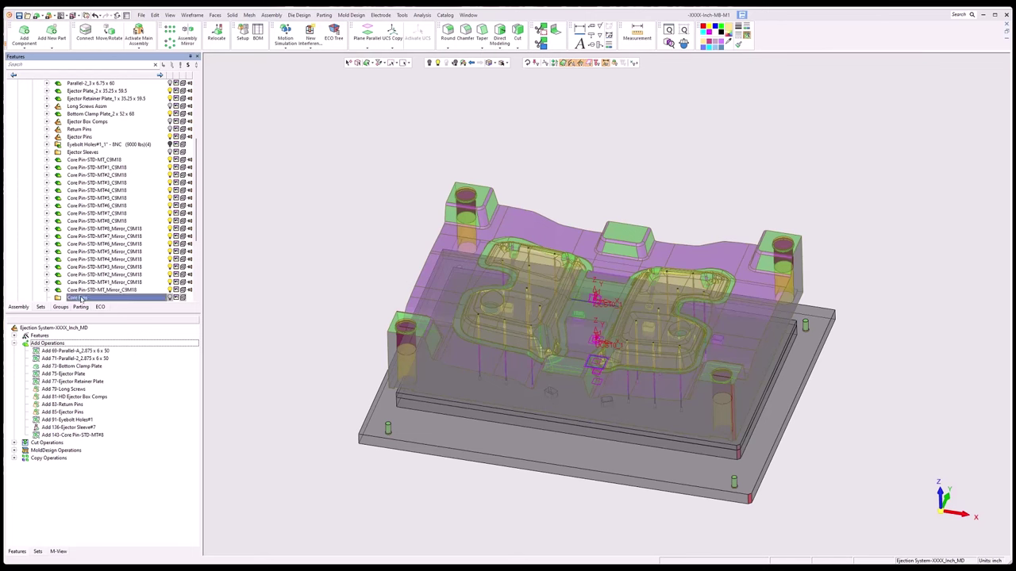
- Move all original and mirrored Core Pin-STD-MT components into the Core Pins folder
click(100, 160)
shift+click(133, 289)
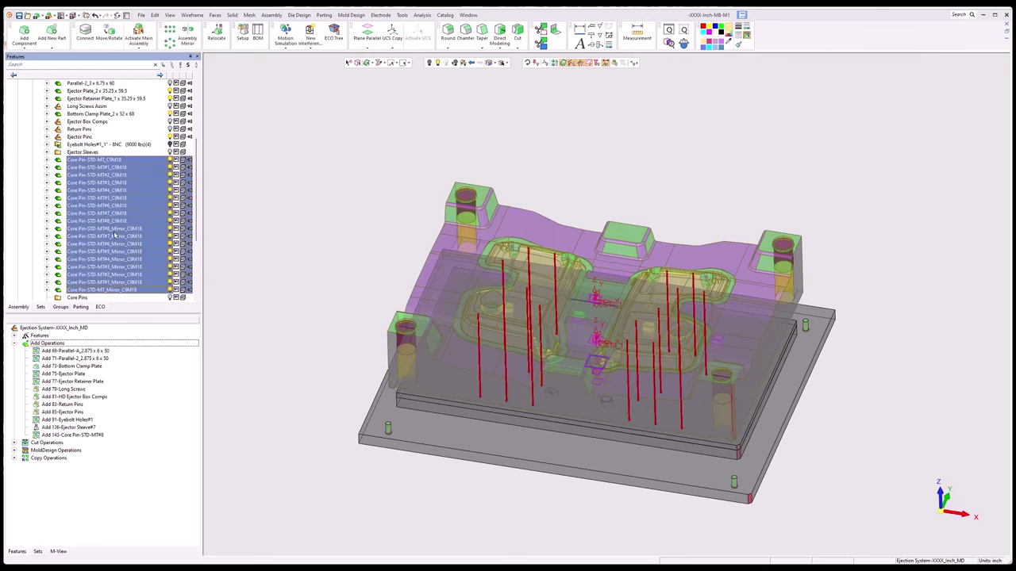
drag(112, 223, 89, 300)
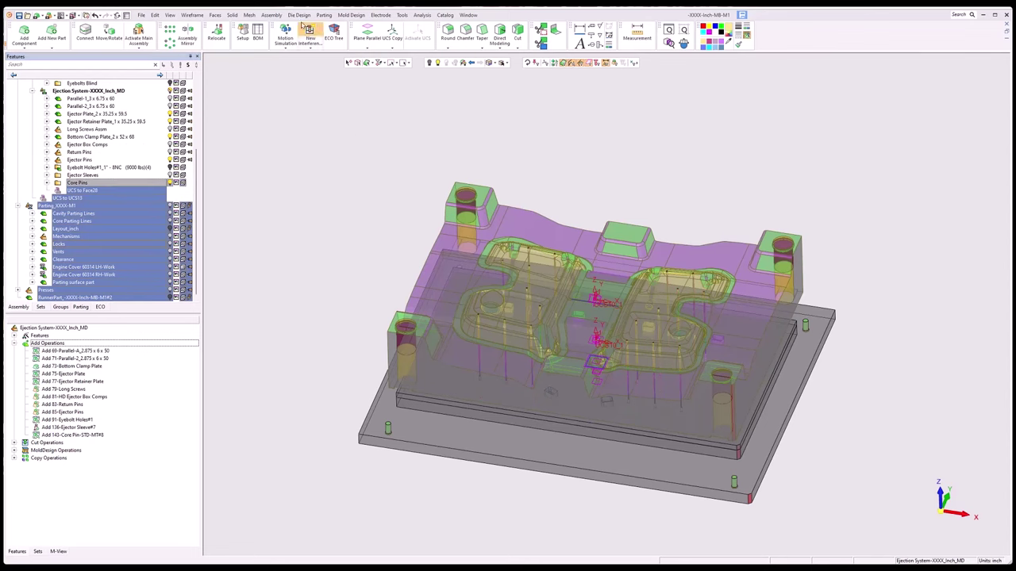
- Start Add a Duplicate Copy with Core Pin Cover Plate Assm.elt from the Core Pin Plate Assembly folder of MDT Catalogs
click(271, 15)
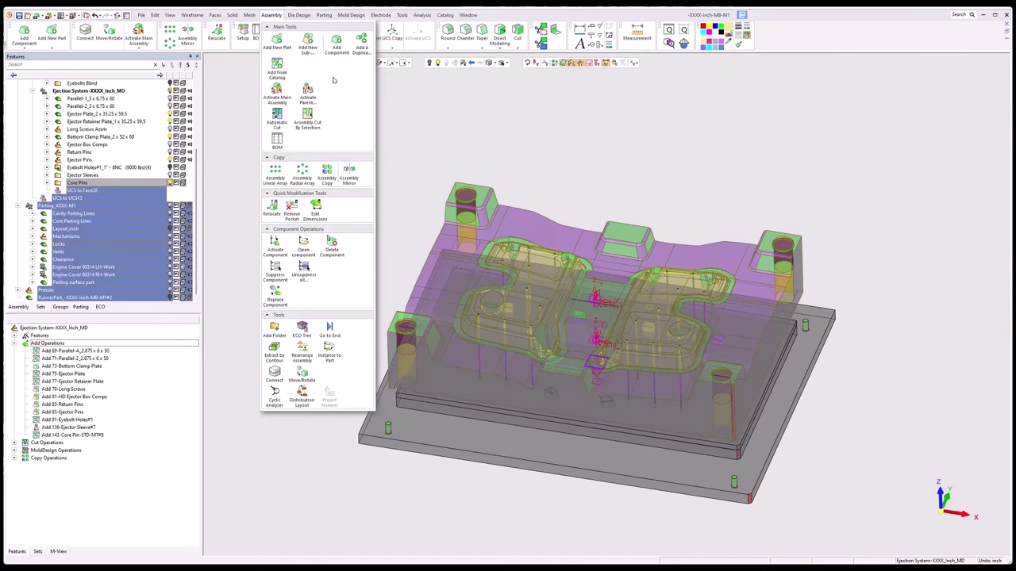
click(362, 45)
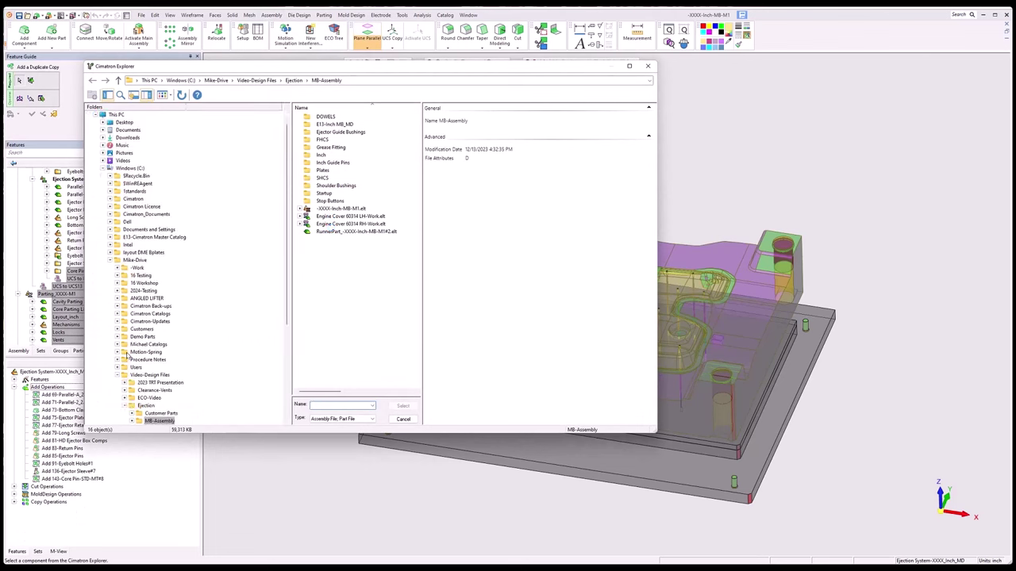
click(118, 344)
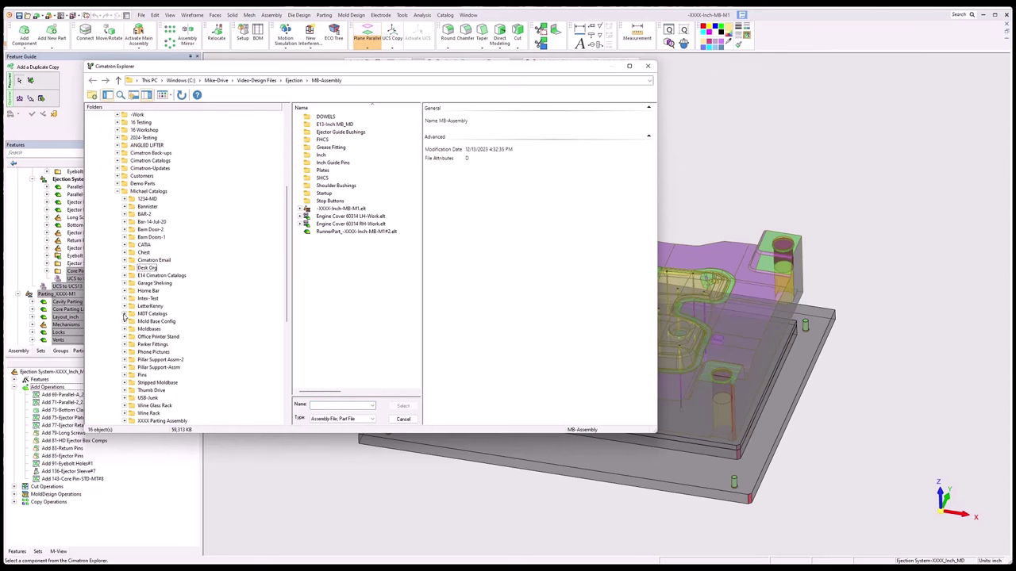
click(126, 314)
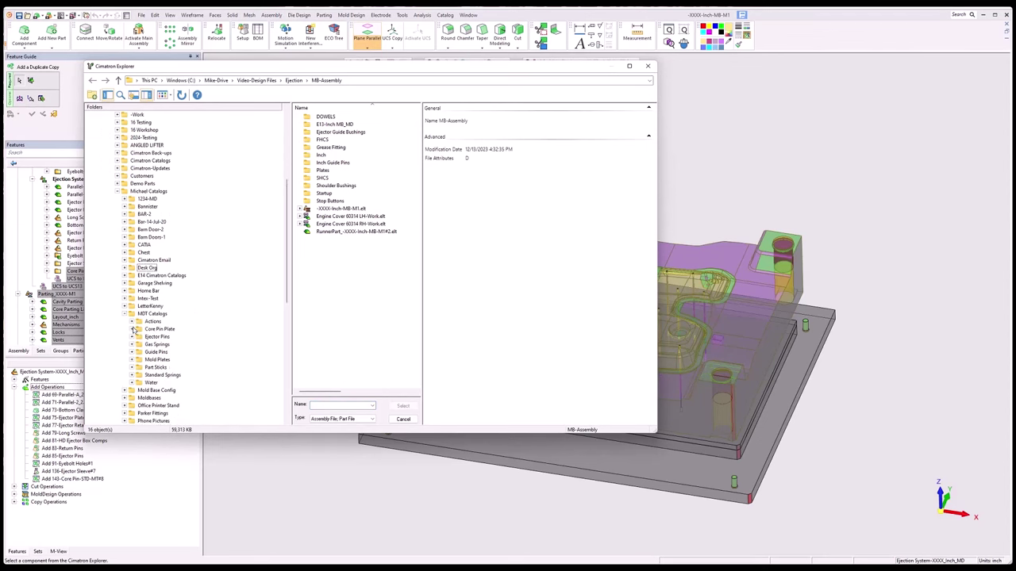
click(133, 329)
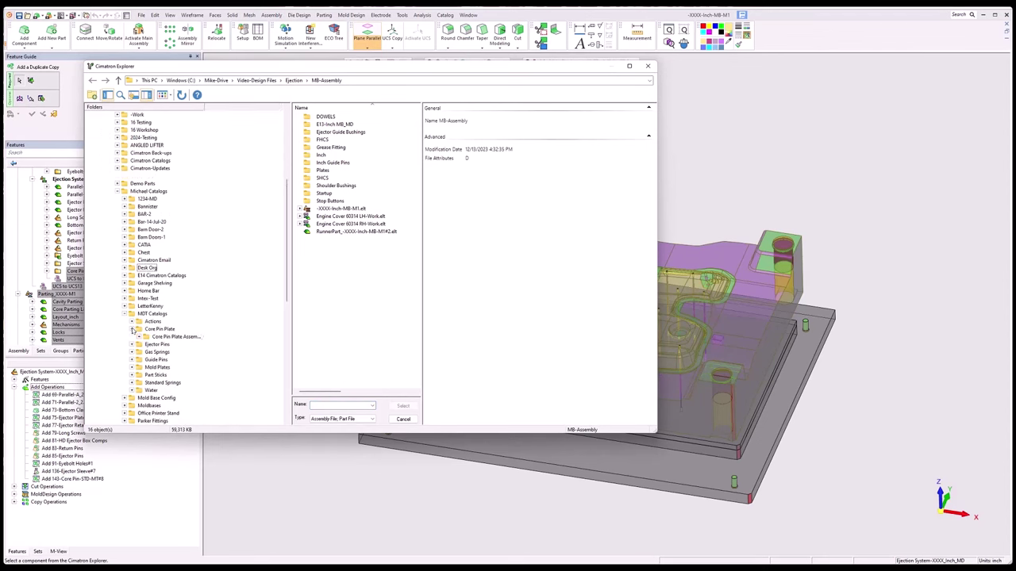
click(176, 336)
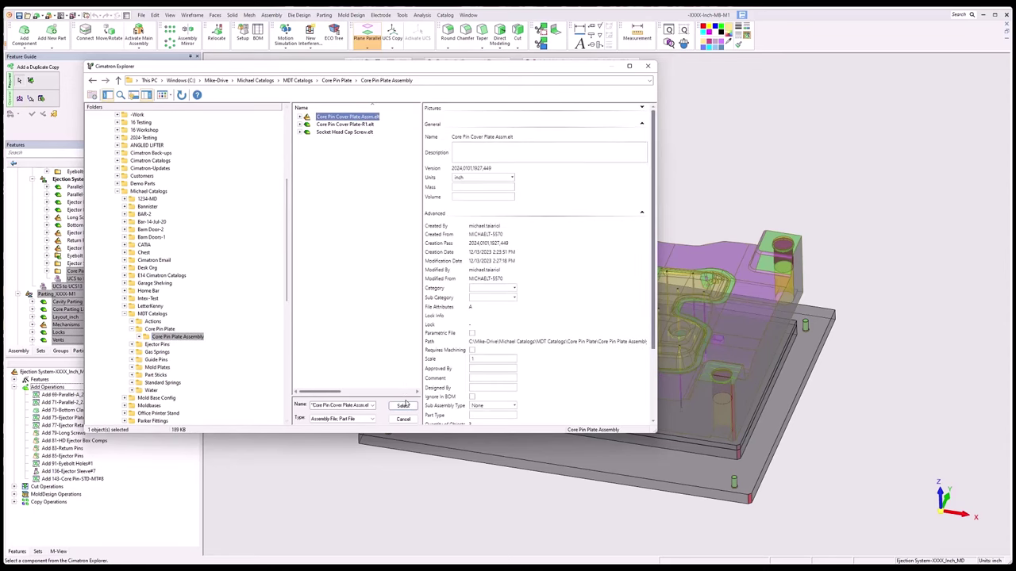
click(403, 406)
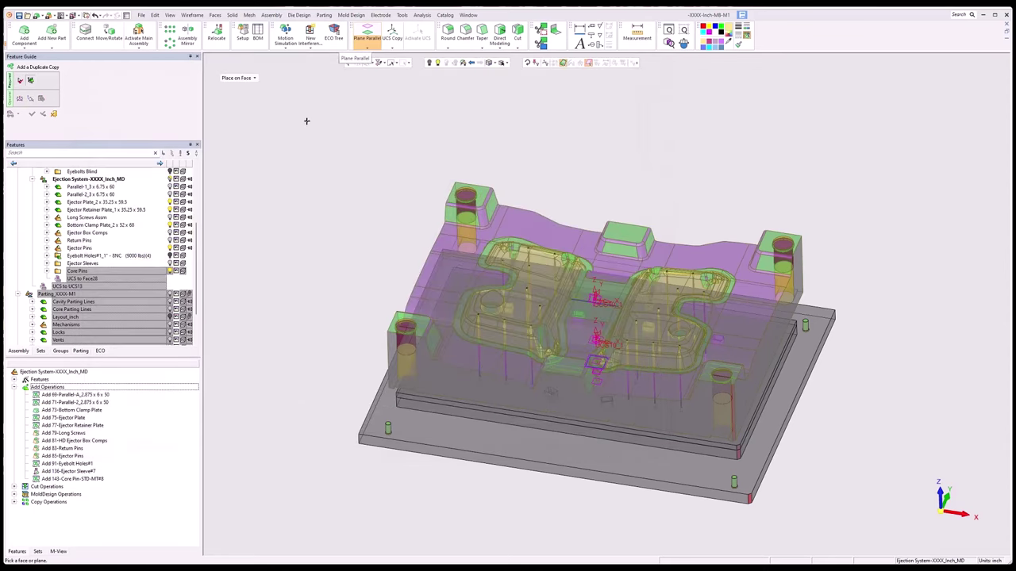
- Set the bottom clamp plate's face as the placement face and prepare to project centre points onto it
click(526, 456)
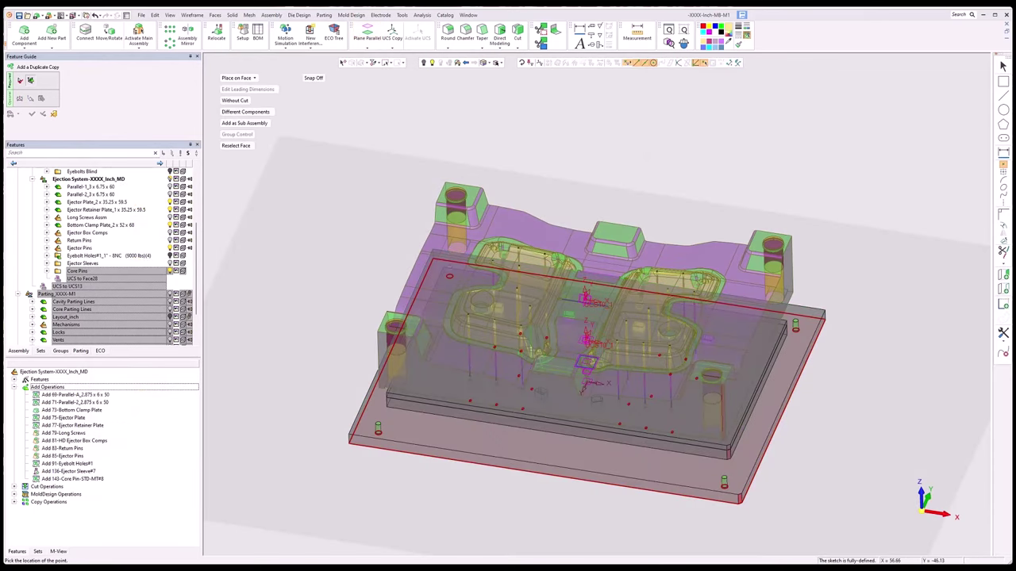
click(1003, 275)
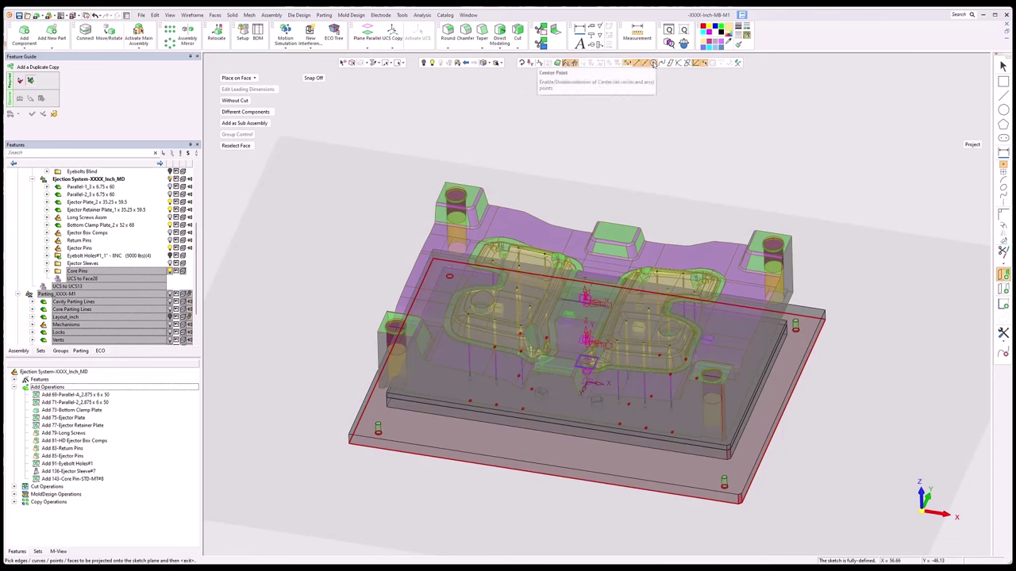
scroll(695, 427, up, 8)
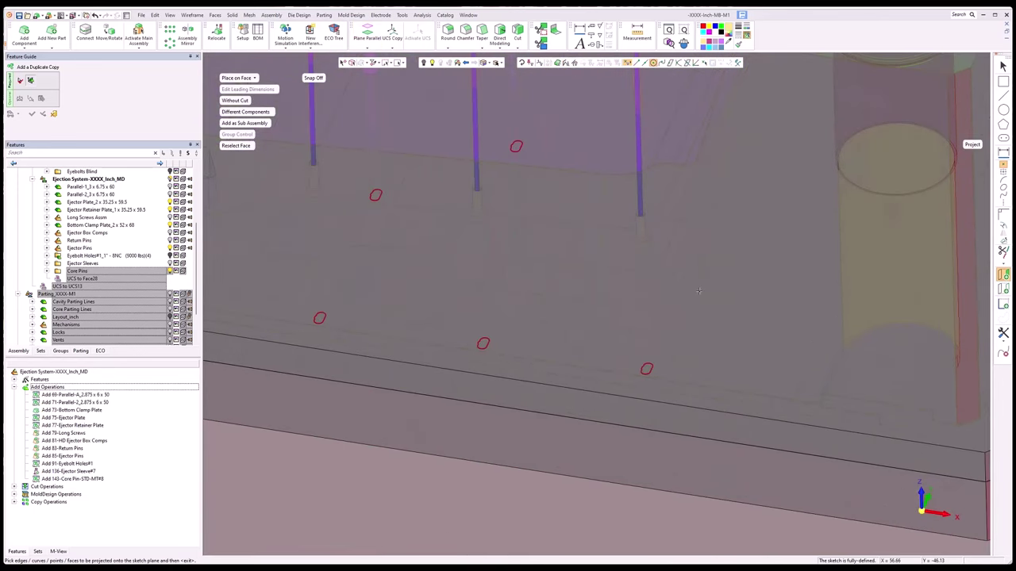
middle_drag(666, 299, 653, 433)
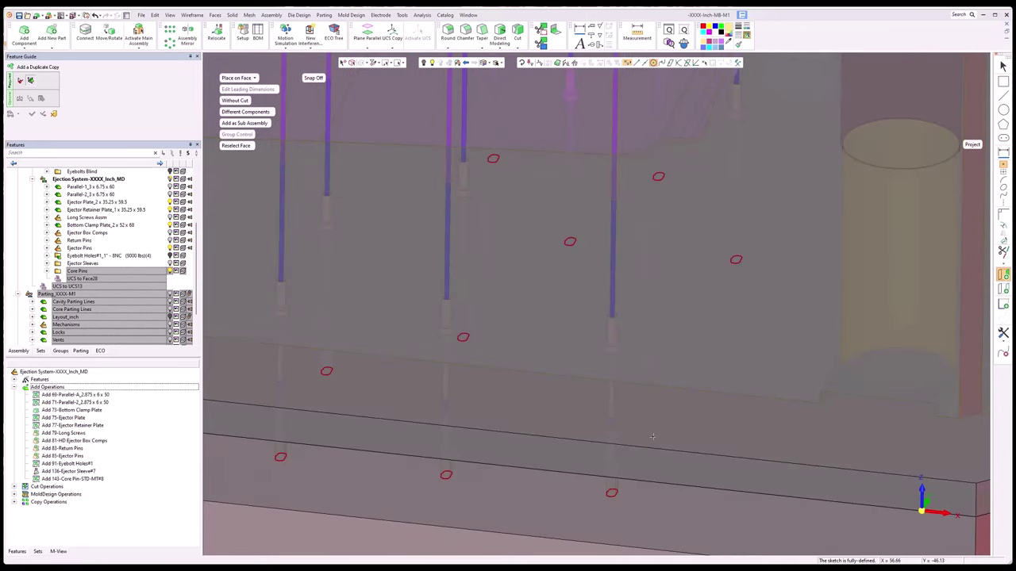
- Place cover plate assembly copies by projecting the centre points of the nine original core pins in the +X cavity
click(611, 350)
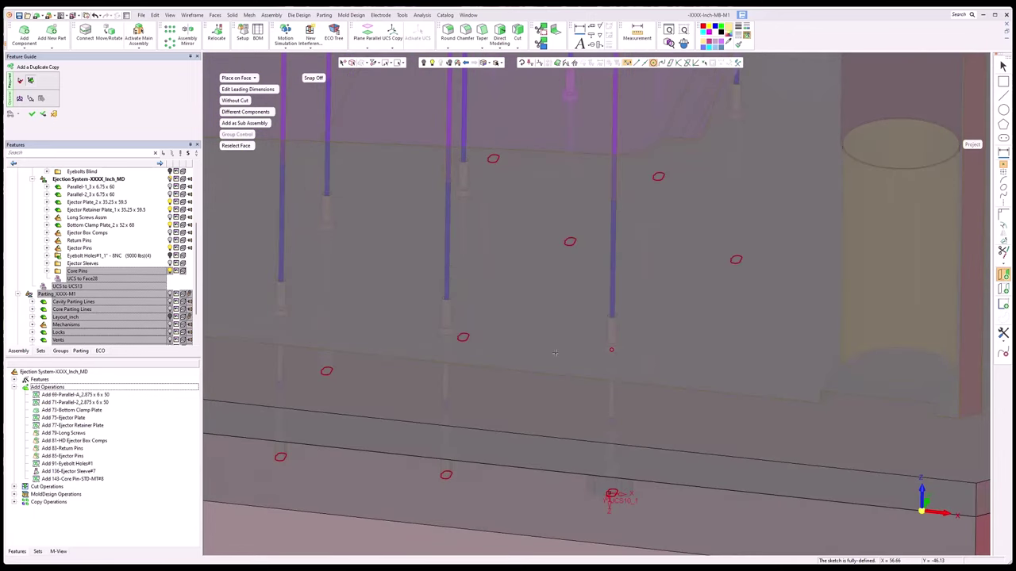
click(446, 333)
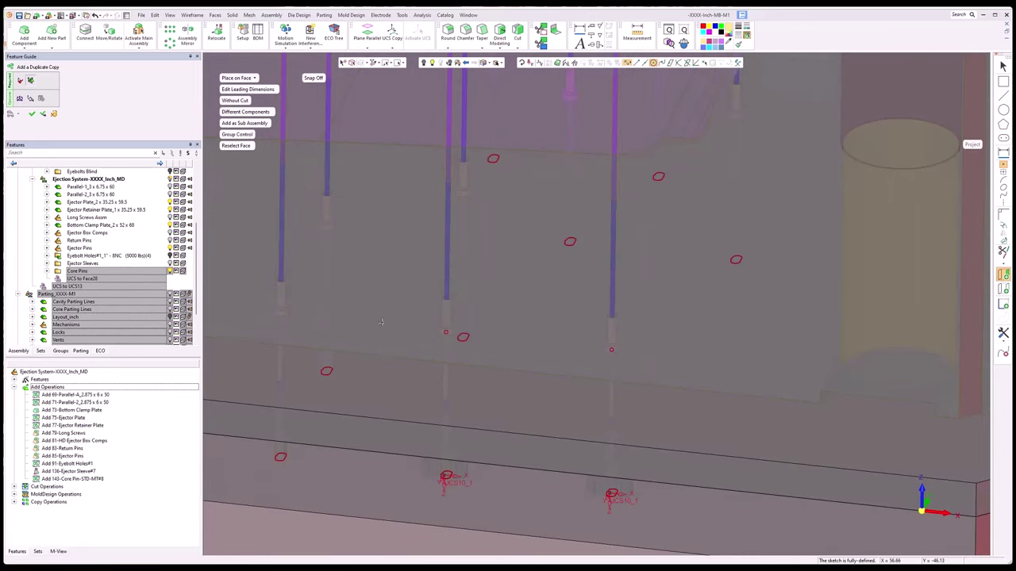
click(280, 314)
click(326, 228)
click(463, 195)
middle_drag(684, 260, 618, 333)
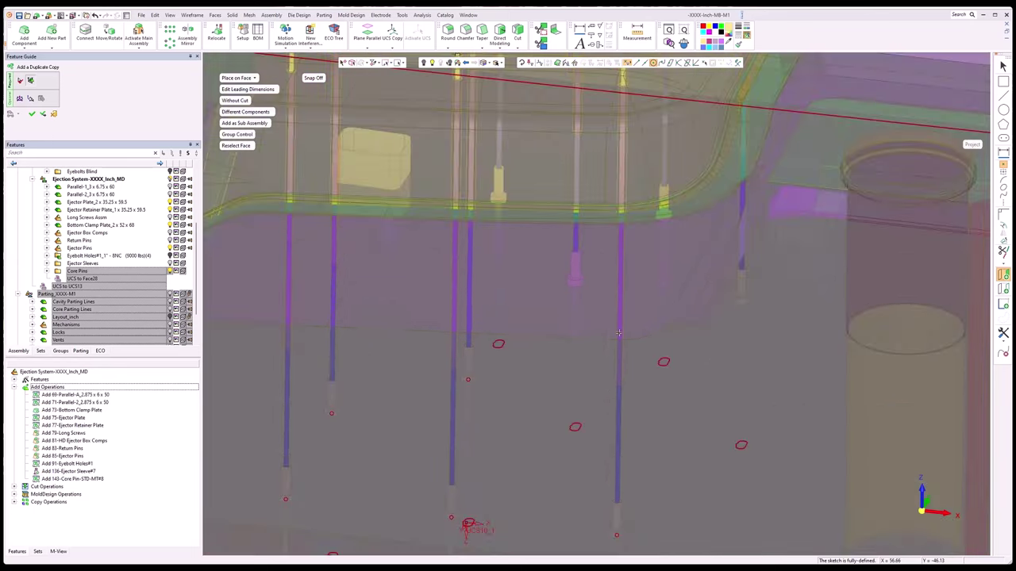
click(576, 284)
click(740, 301)
click(666, 221)
click(500, 201)
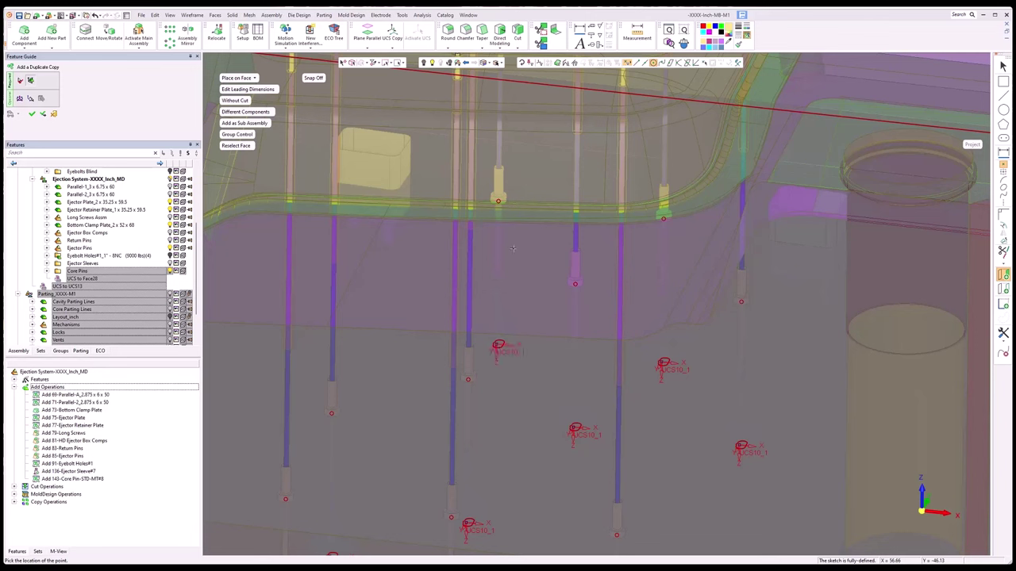
- Place cover plate assembly copies by projecting the centre points of five mirrored core pins across the -X cavity's lower half
middle_drag(517, 197, 738, 309)
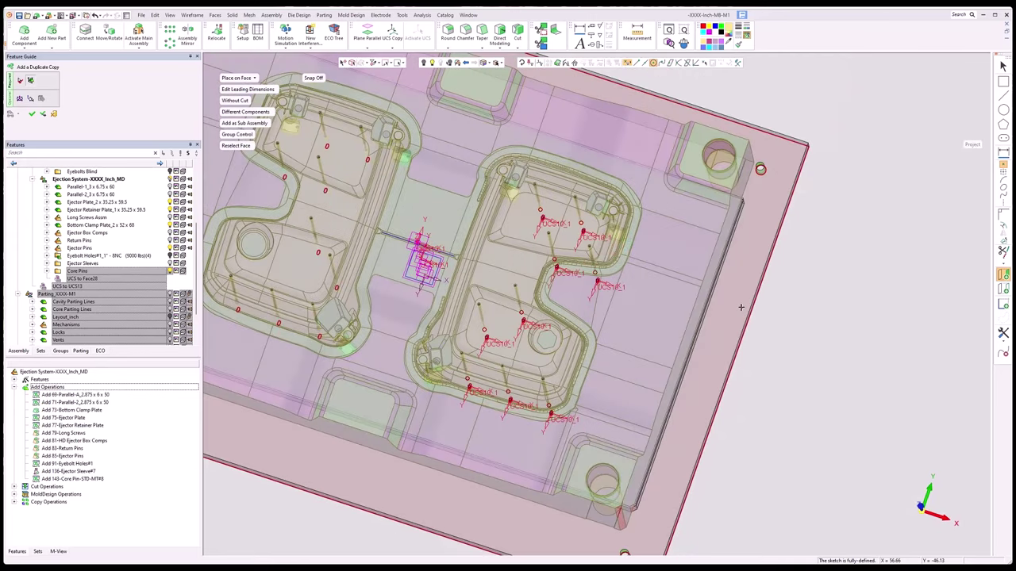
scroll(334, 332, up, 10)
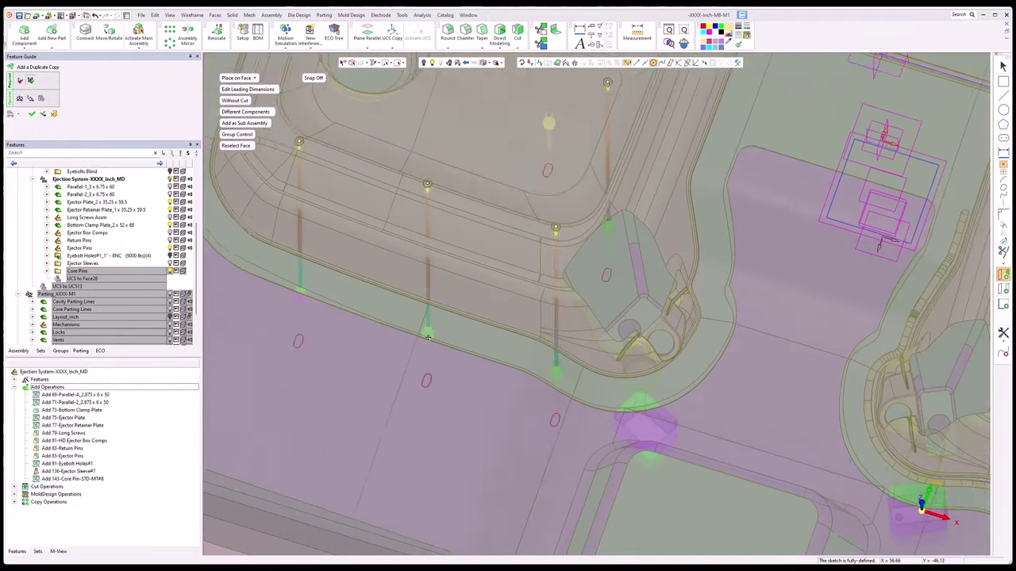
middle_drag(427, 337, 497, 355)
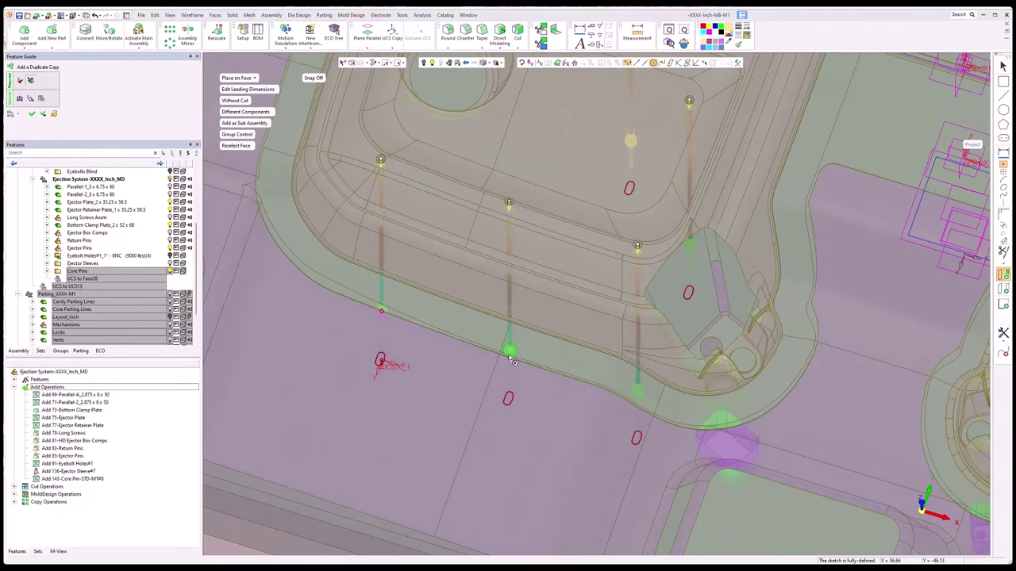
click(509, 351)
click(638, 389)
click(631, 140)
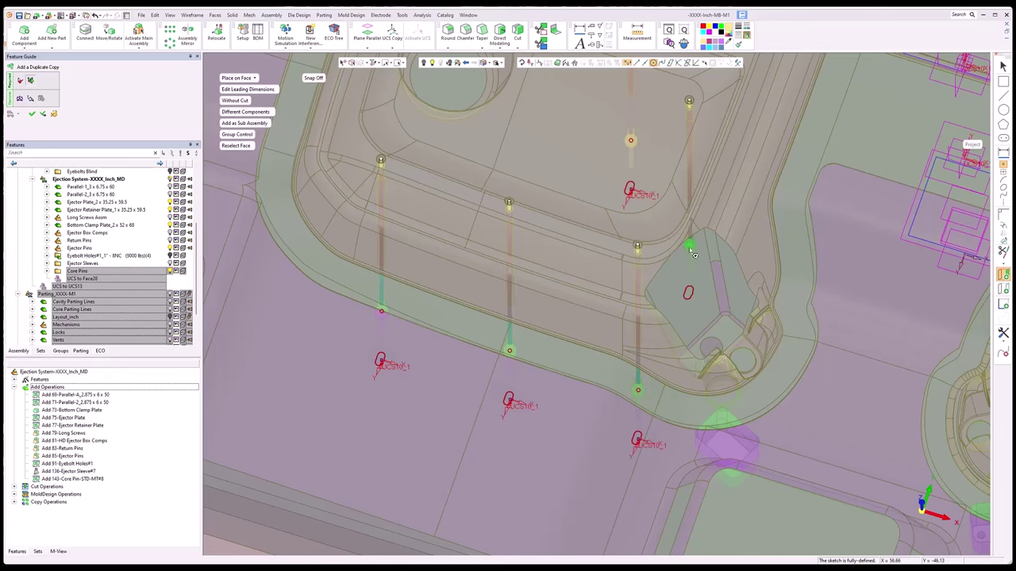
click(689, 247)
- Place cover plate assembly copies at the remaining four mirrored core pins of the -X cavity by projecting their centre points
scroll(401, 448, up, 3)
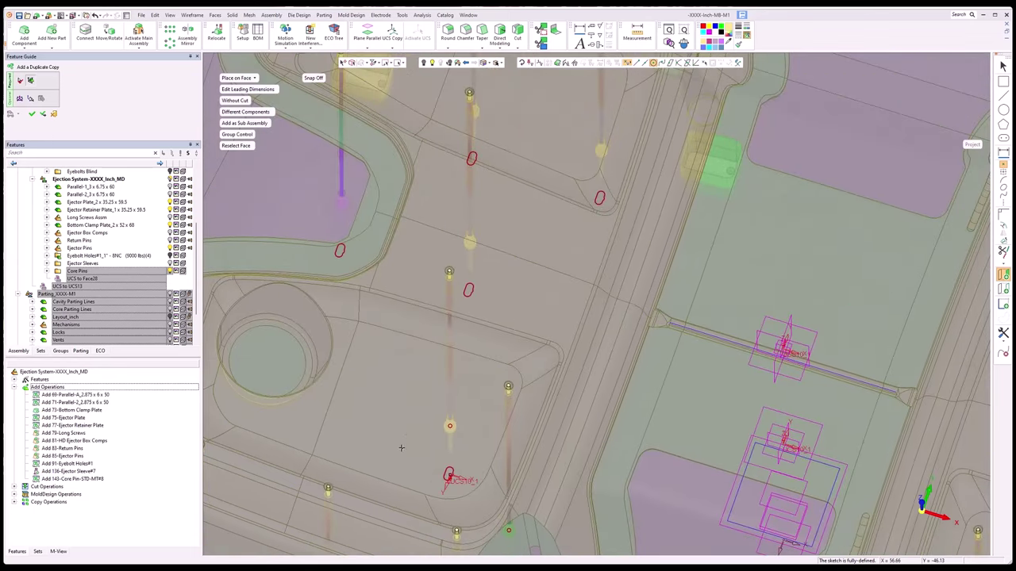
click(470, 242)
click(601, 152)
middle_drag(600, 159, 508, 344)
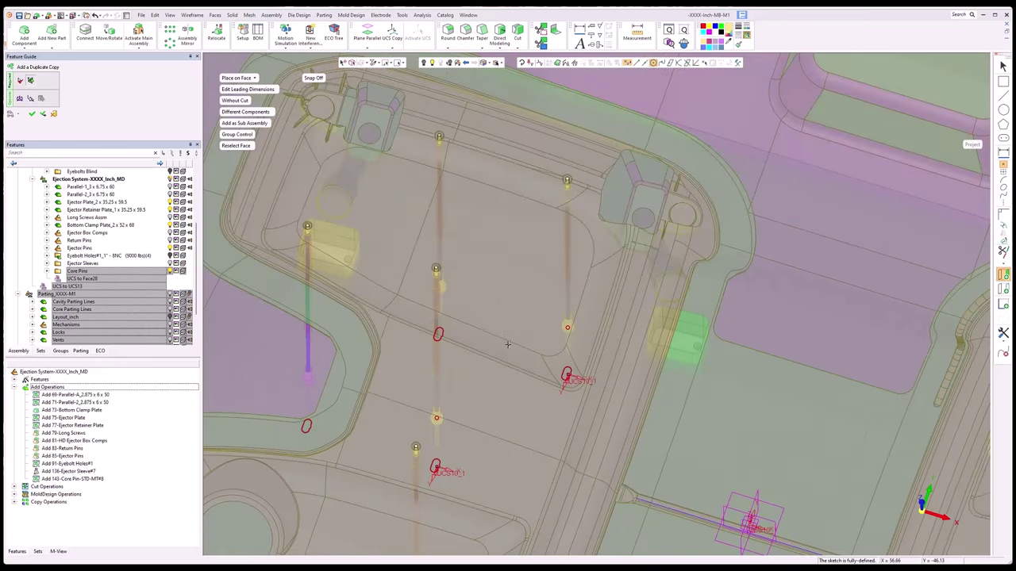
click(442, 286)
middle_drag(478, 210, 340, 374)
click(334, 368)
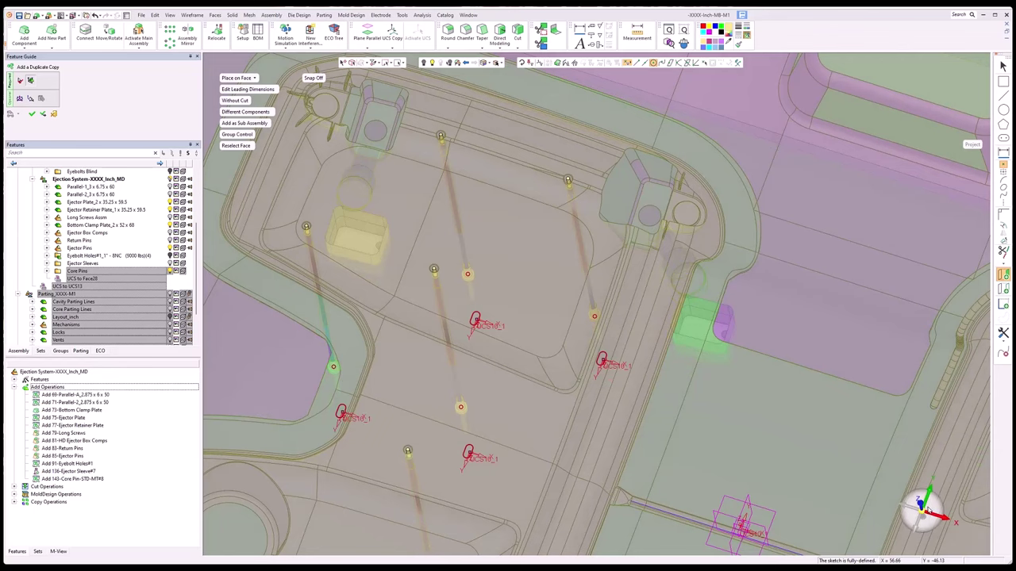
- Examine the cover plate assembly placements in both cavities from above and from the side at the bottom clamp plate
middle_drag(724, 426, 805, 476)
key(ctrl+t)
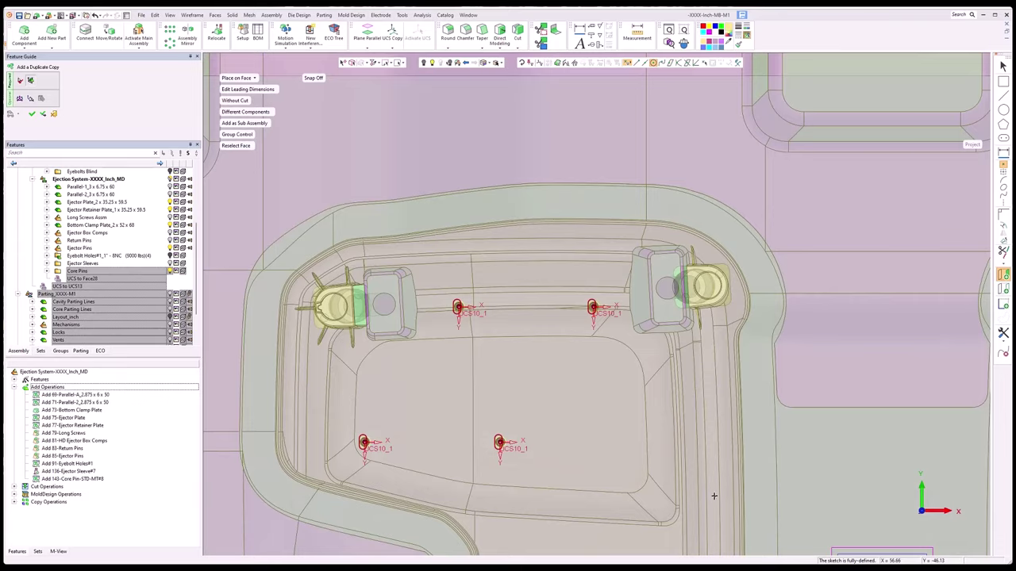
scroll(711, 487, down, 3)
ctrl+middle_drag(717, 496, 624, 459)
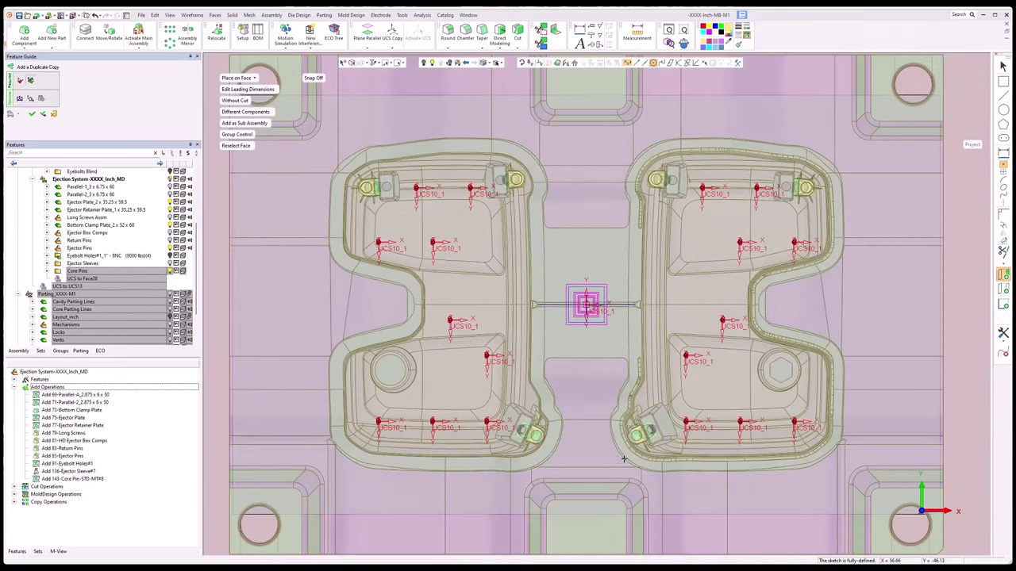
key(ctrl+f)
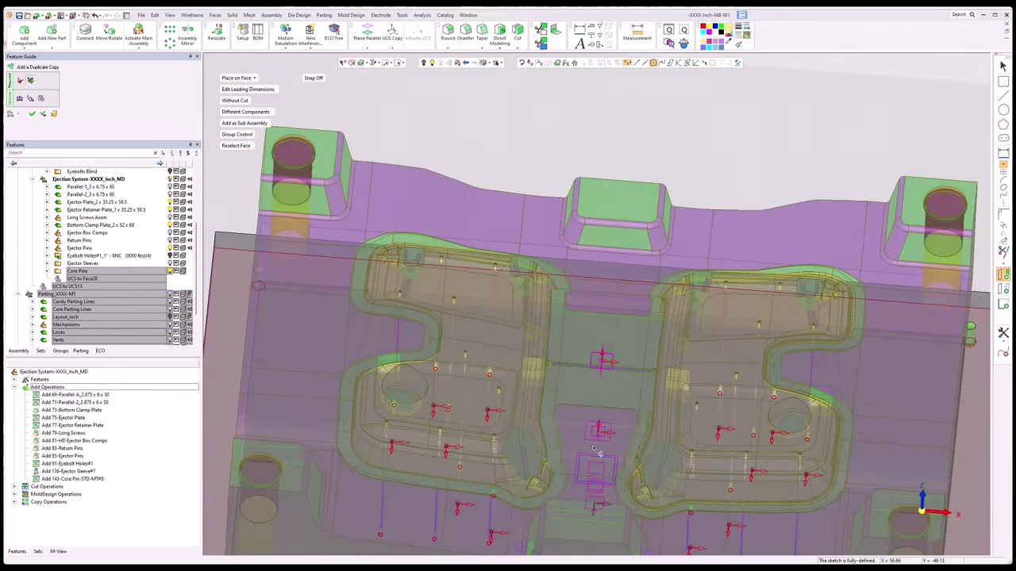
scroll(608, 456, down, 4)
scroll(512, 355, up, 5)
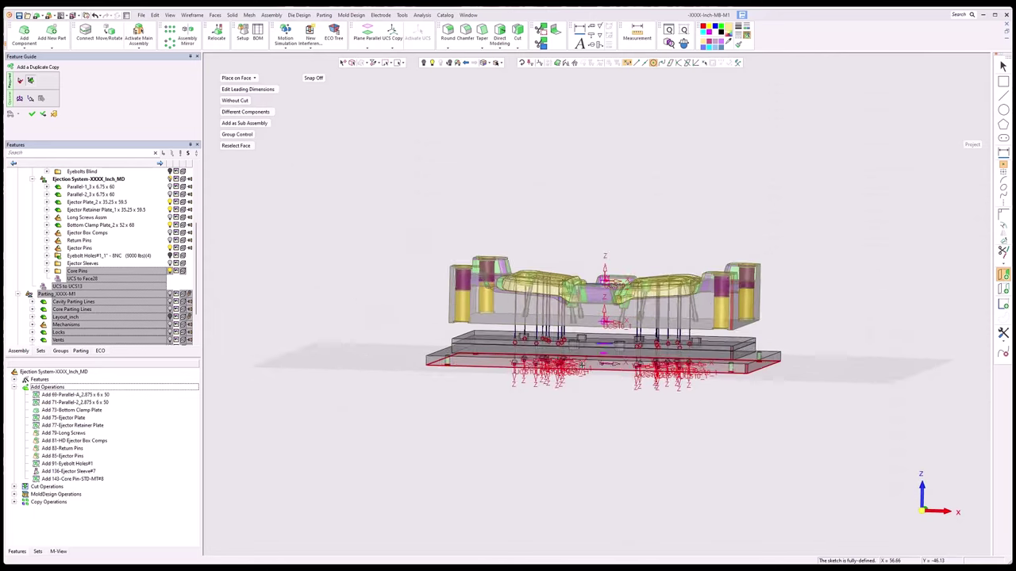
scroll(527, 371, up, 5)
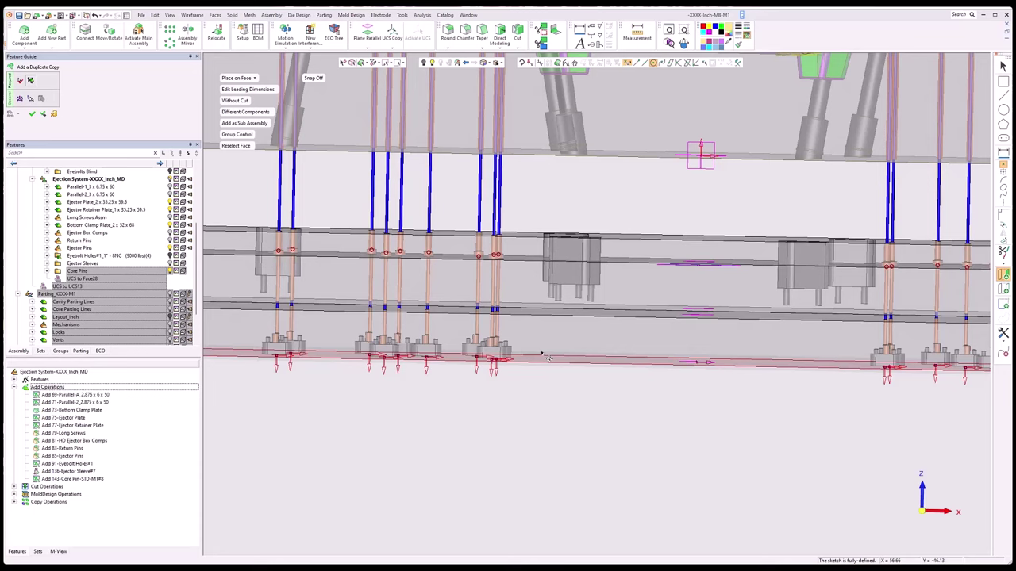
middle_drag(548, 358, 519, 376)
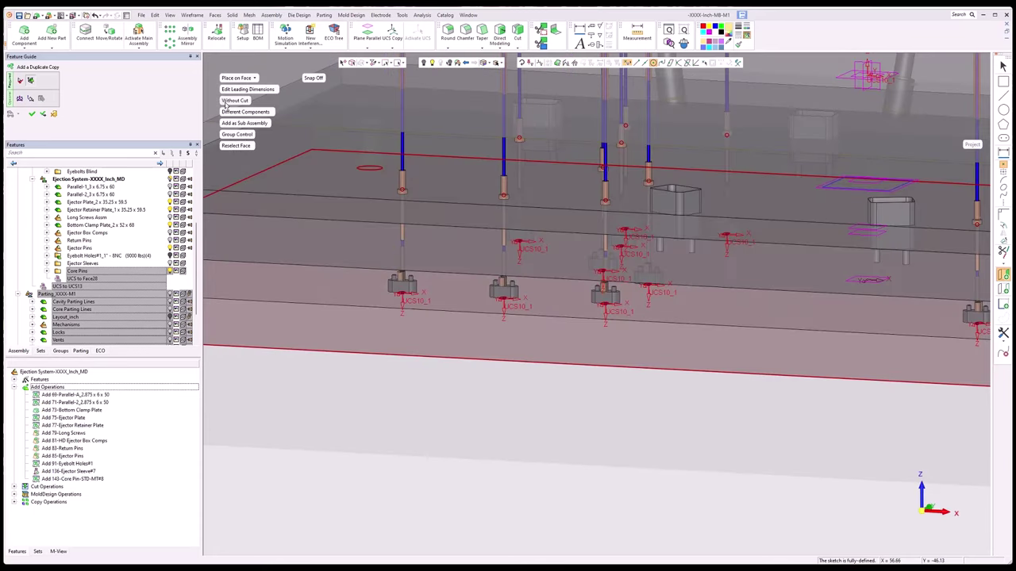
- Enable cutting for the cover plate assembly copies and complete the Add a Duplicate Copy operation
click(230, 101)
click(31, 114)
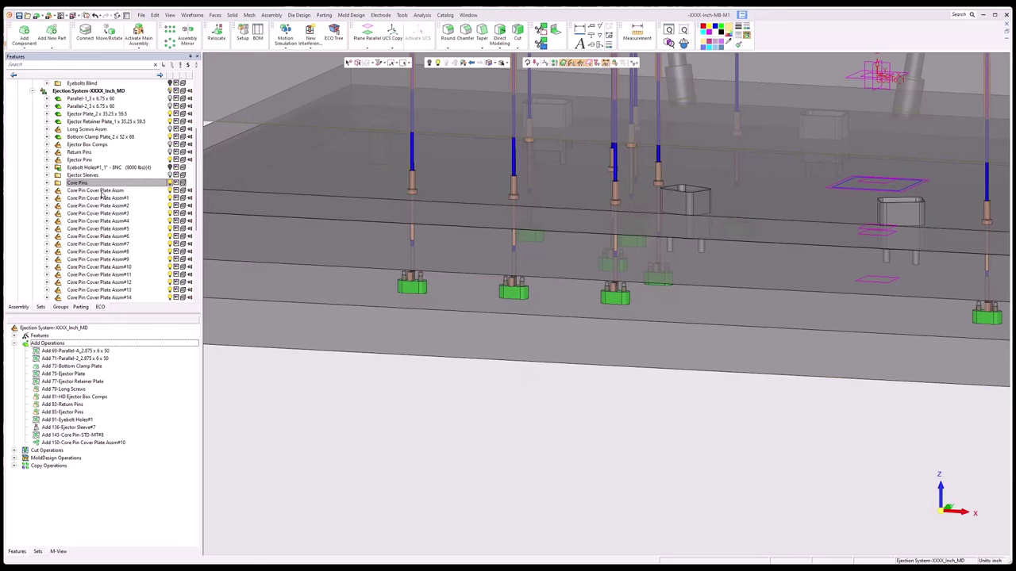
- Add a folder named Core Pin Cover Plates under the Ejection System assembly
right_click(89, 92)
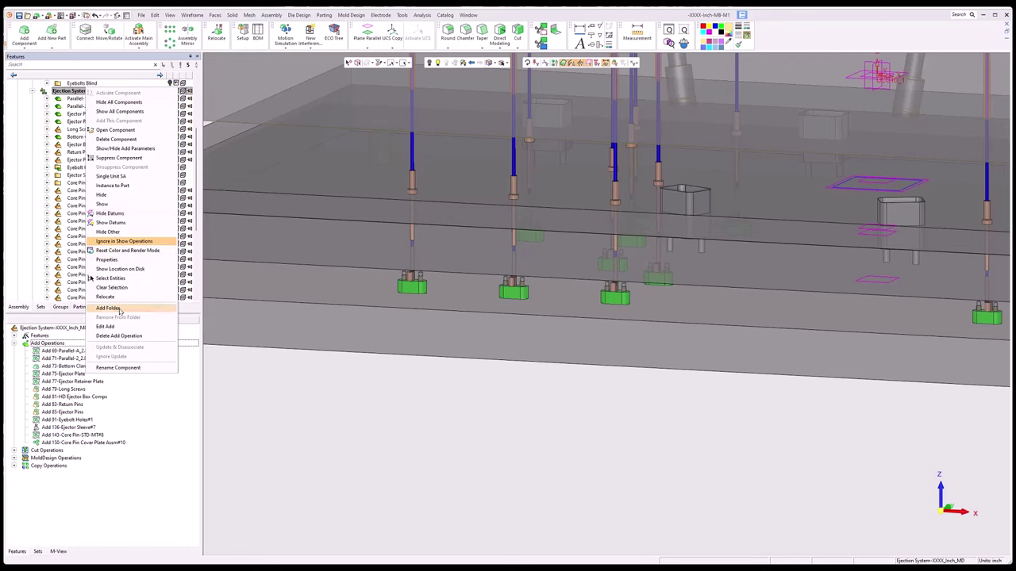
click(119, 309)
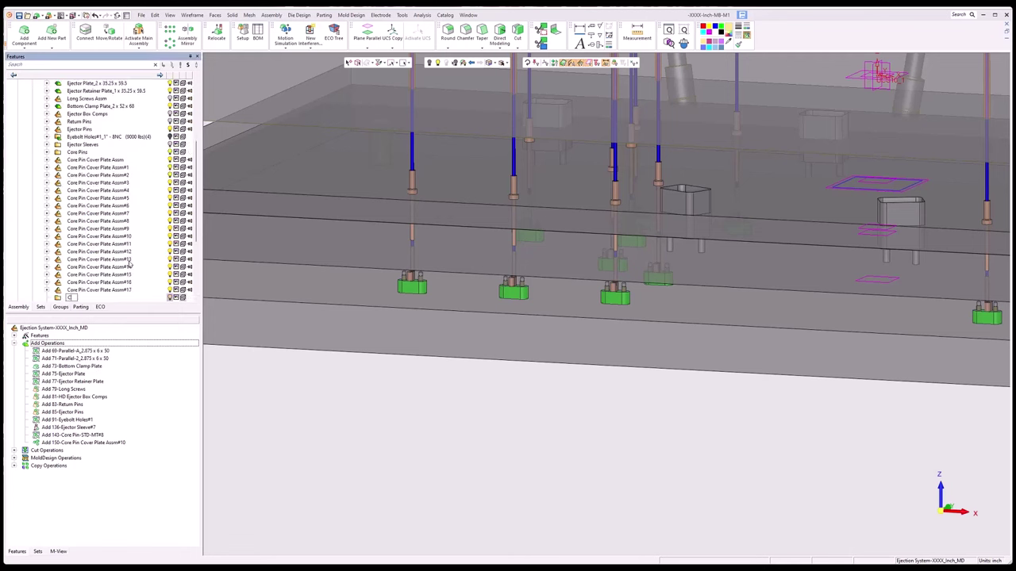
text(Core Pin Cover Plates)
key(Return)
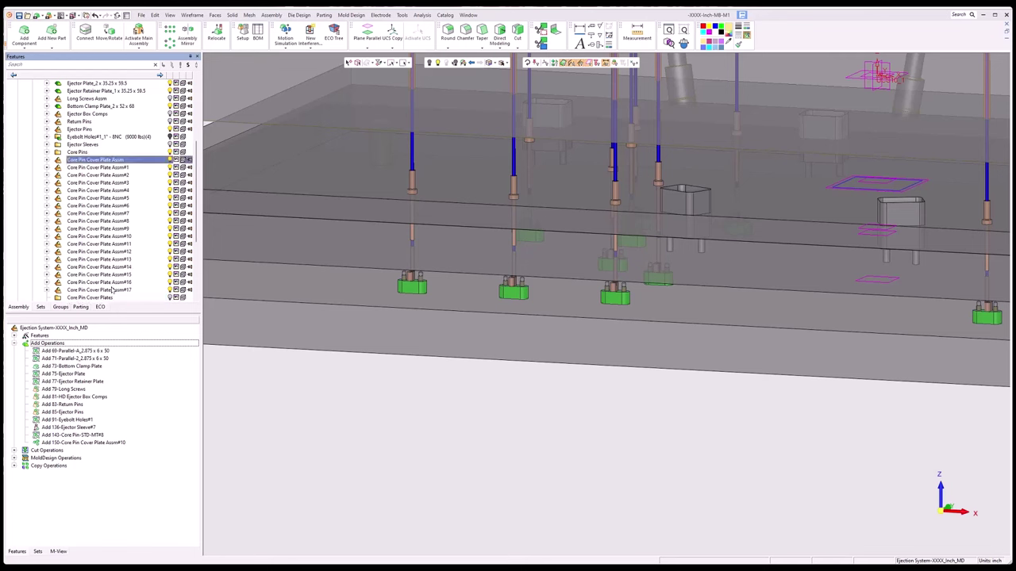
- Move all Core Pin Cover Plate Assm components into the Core Pin Cover Plates folder and hide that folder
shift+click(112, 290)
drag(115, 252, 105, 298)
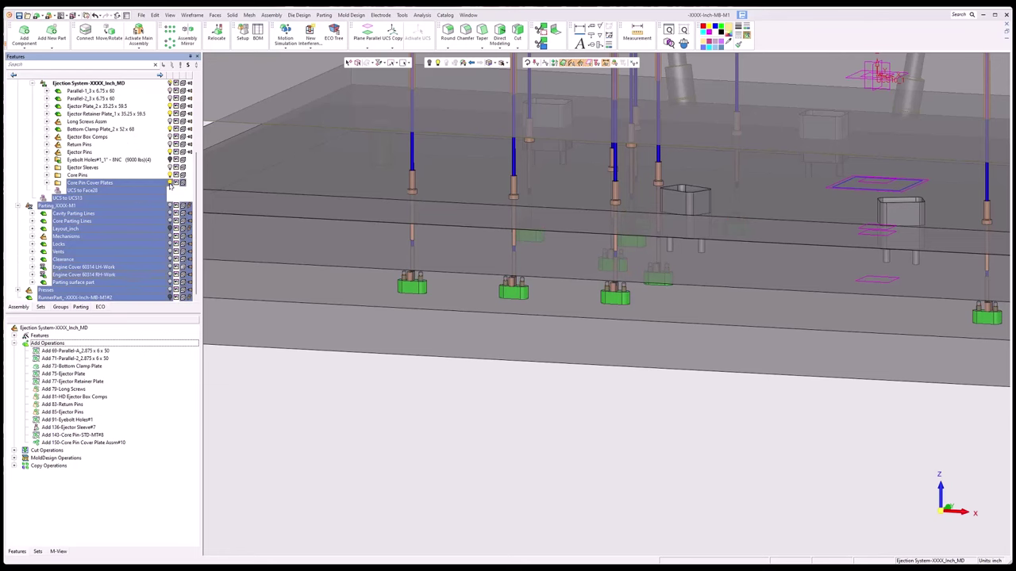
middle_drag(474, 253, 596, 262)
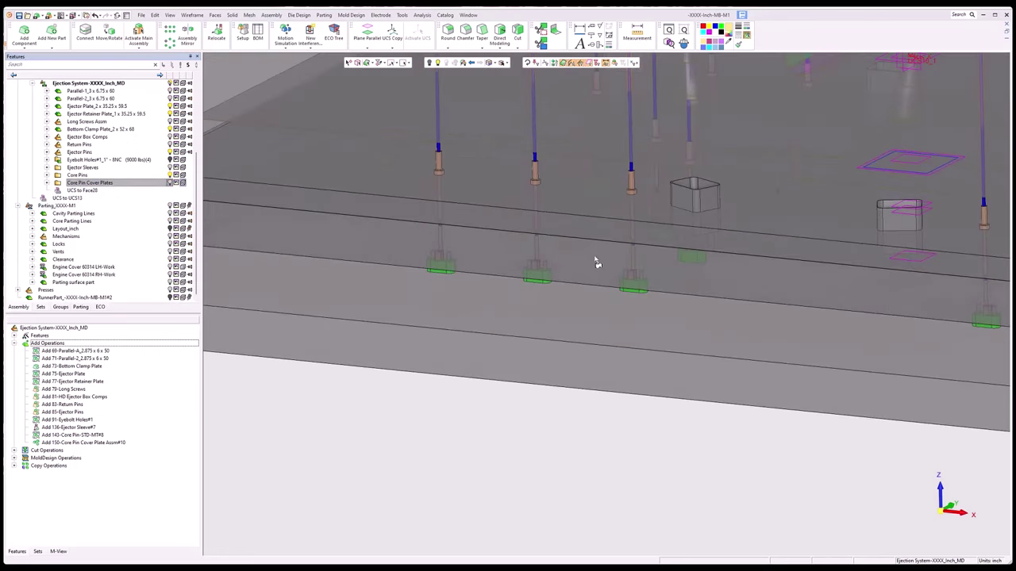
- Edit the Core Pin Cover Plate Assm#10 add operation and set its Z-axis rotation to 90
scroll(627, 274, up, 4)
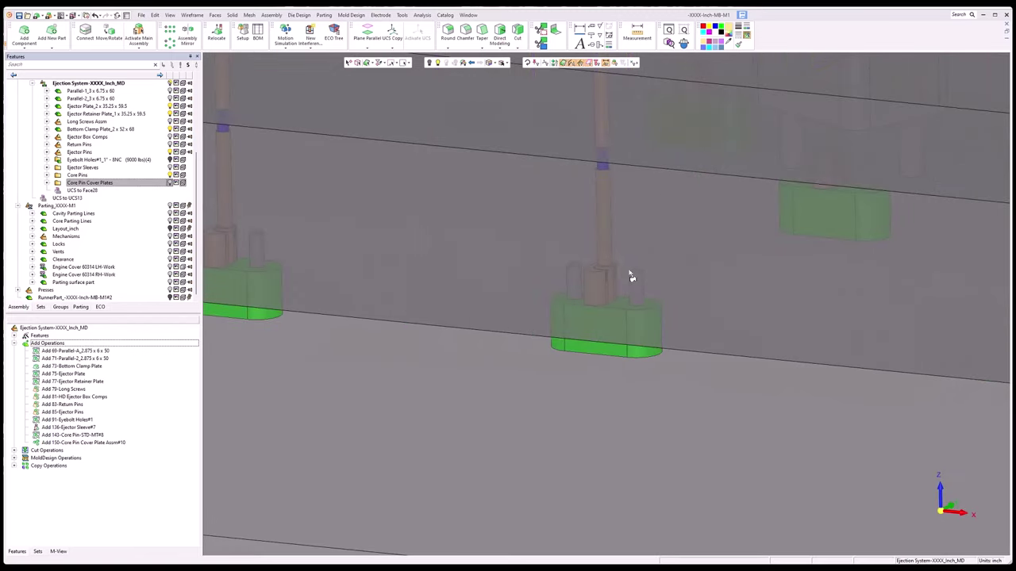
scroll(631, 276, down, 8)
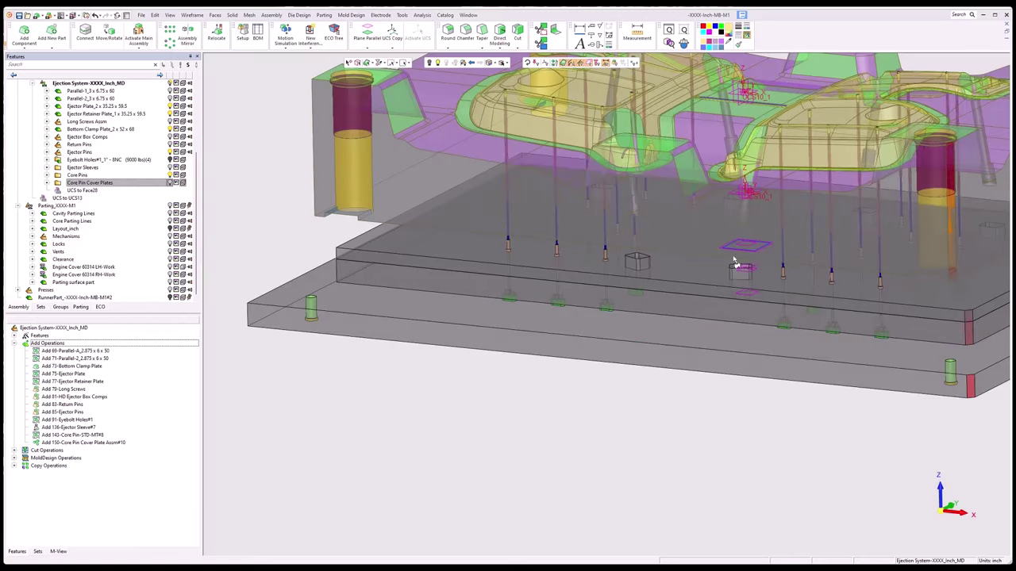
scroll(695, 339, up, 1)
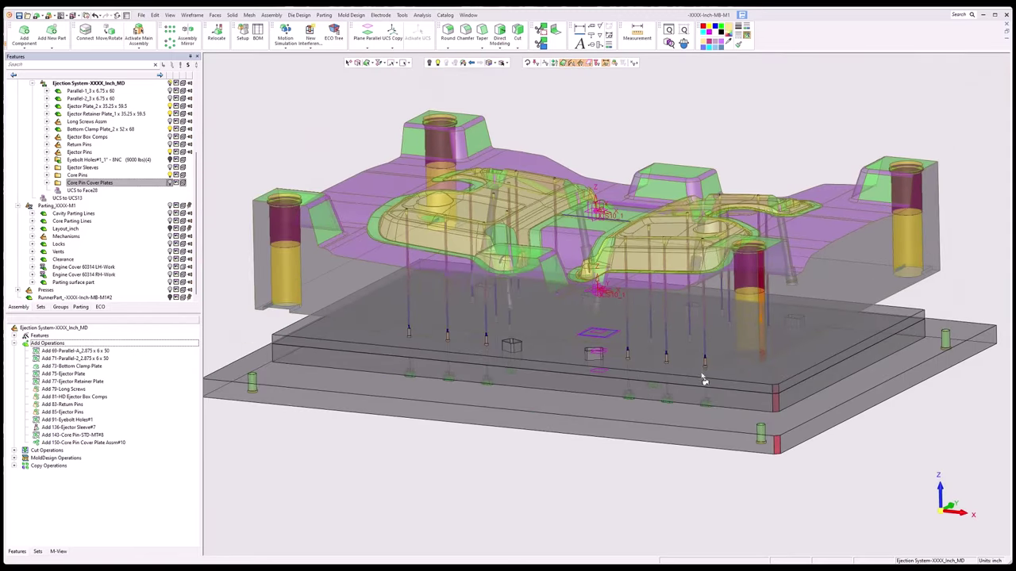
scroll(676, 413, up, 3)
scroll(671, 390, up, 2)
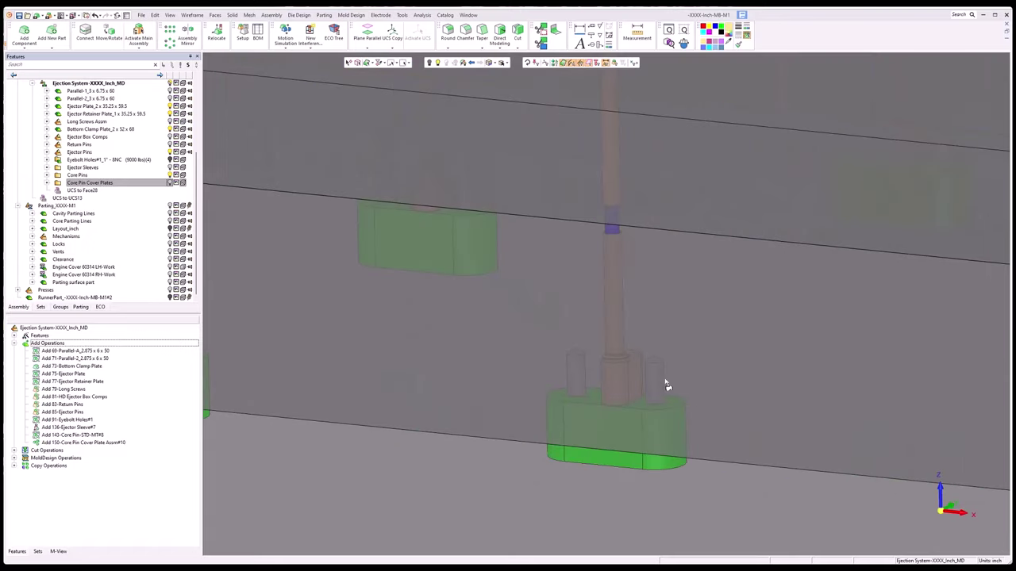
scroll(635, 416, up, 1)
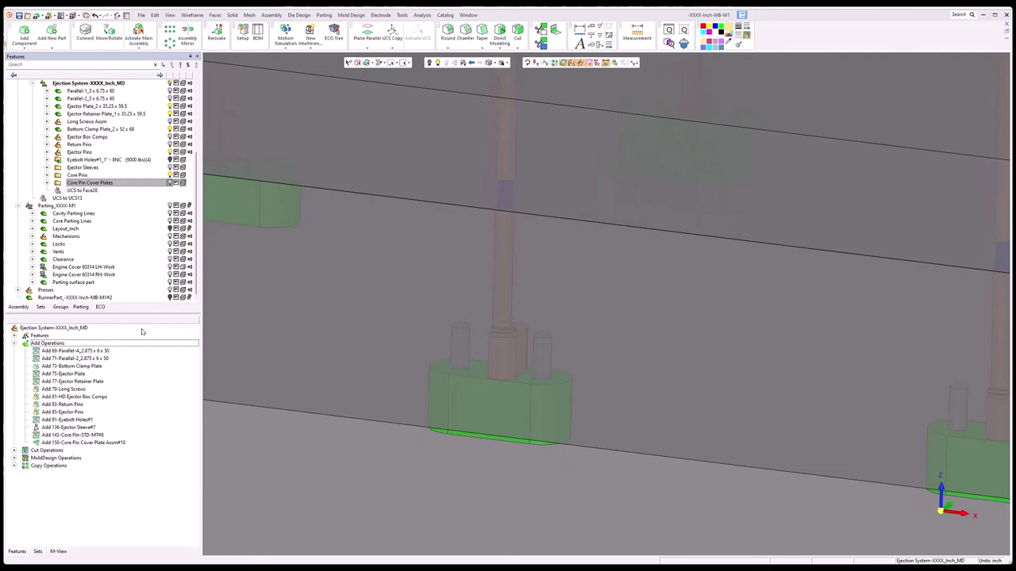
click(103, 444)
click(305, 253)
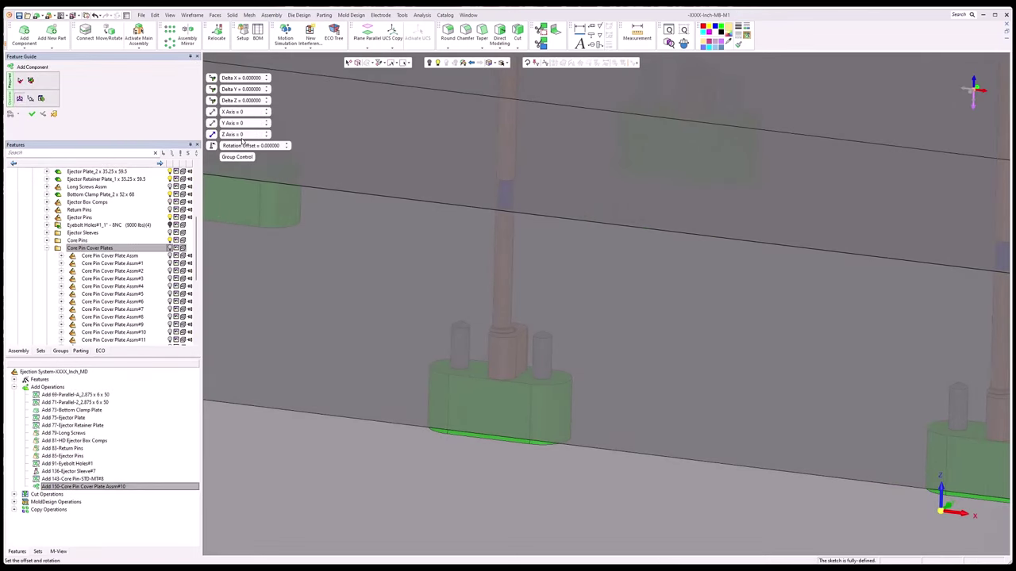
click(242, 136)
text(90)
key(Return)
click(32, 113)
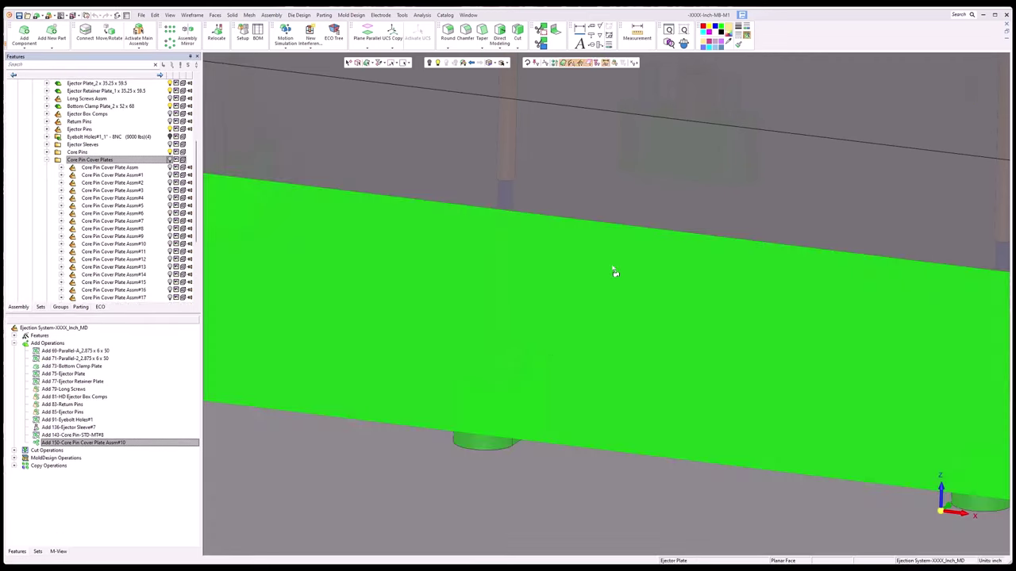
- Collapse the Core Pin Cover Plates folder and hide the Core Pins folder
scroll(546, 342, down, 5)
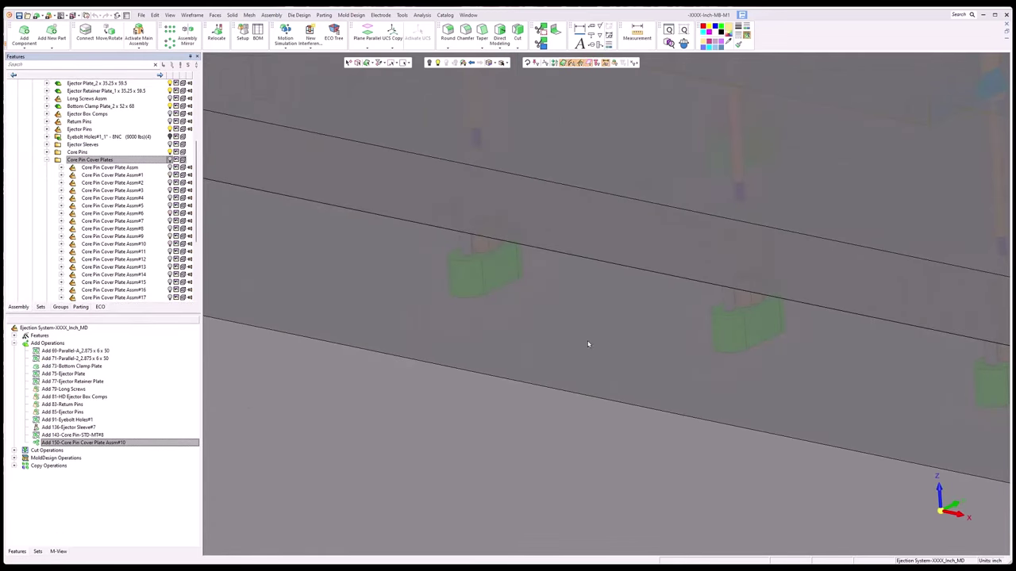
scroll(625, 323, down, 4)
scroll(624, 324, down, 3)
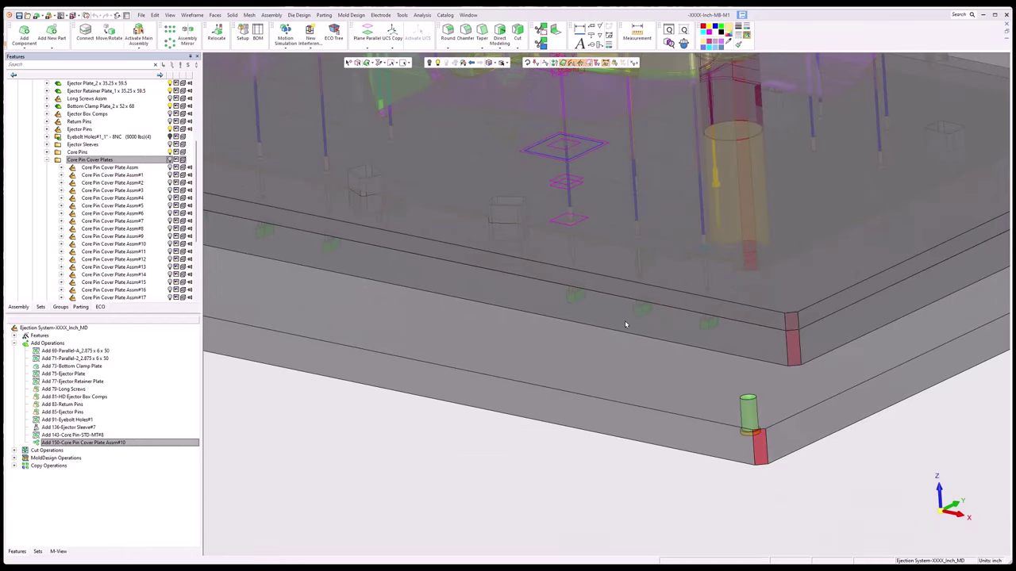
scroll(624, 324, down, 10)
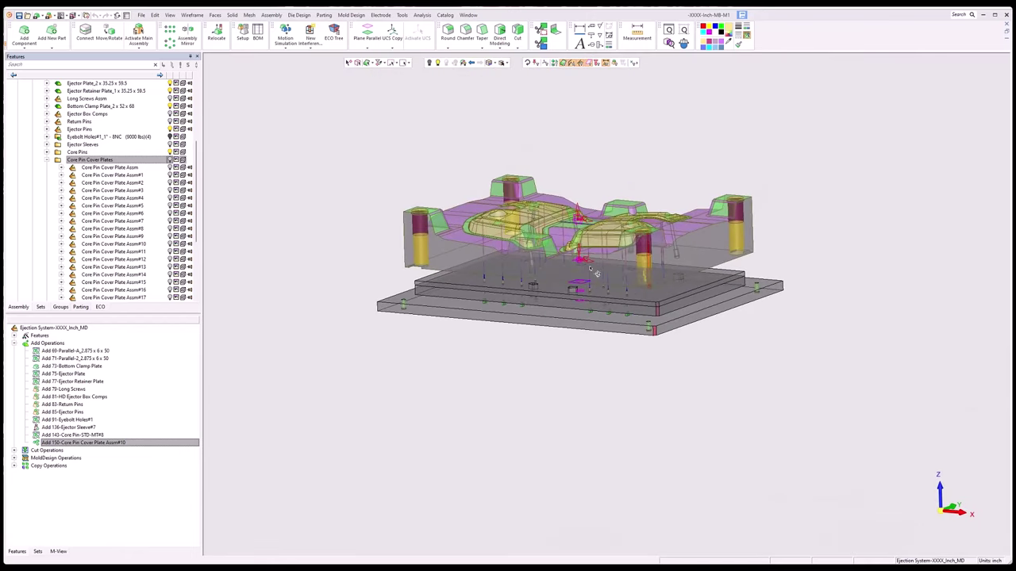
middle_drag(597, 273, 585, 349)
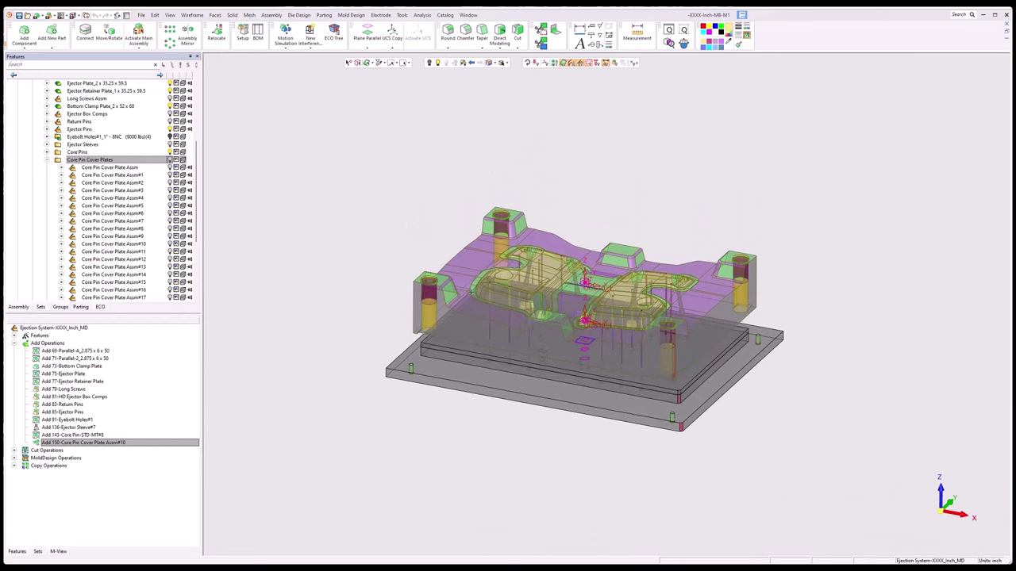
double_click(144, 160)
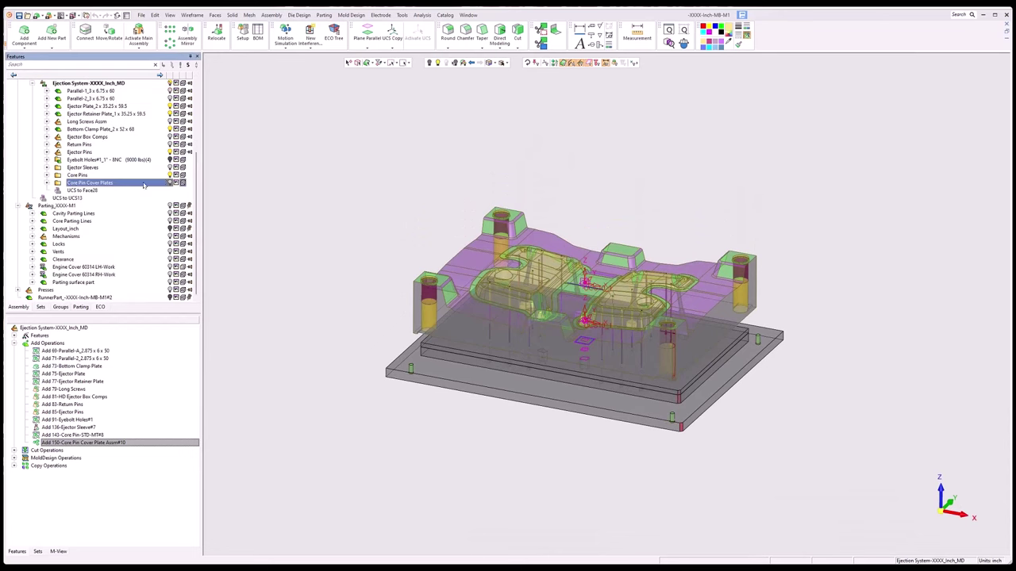
click(173, 176)
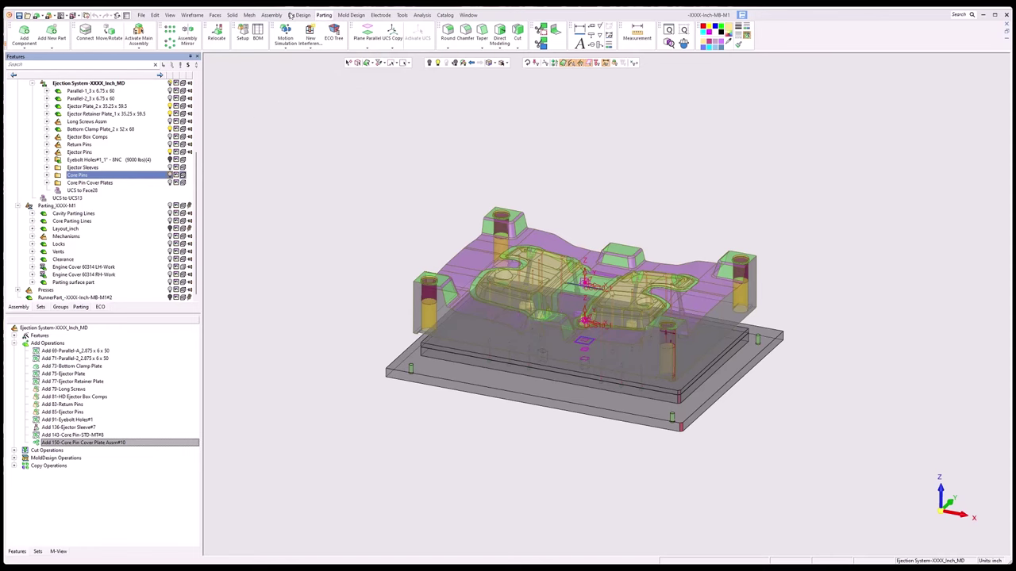
- Activate the Ejector Pins sub-assembly within the Ejection System
click(330, 16)
click(351, 15)
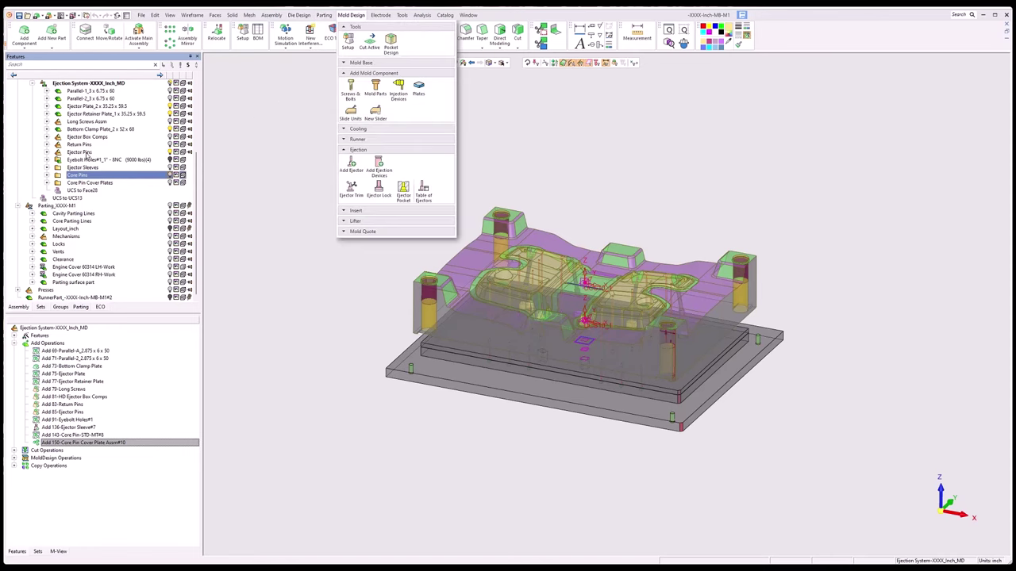
click(89, 154)
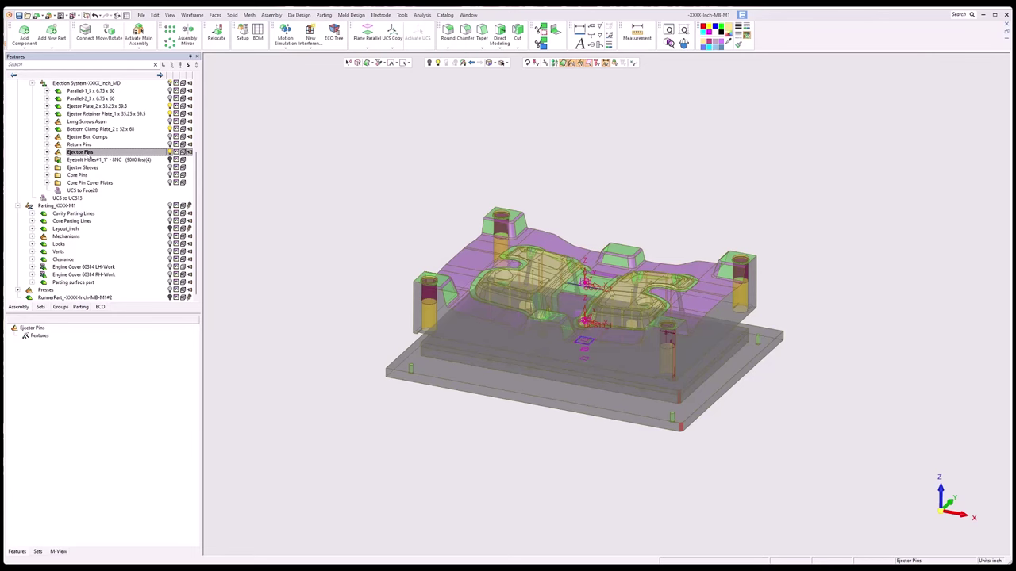
- Review the placement rules for Ejector Sleeves and Ejector Pins in the DME inch catalog's Rules Editor, then close it
click(445, 15)
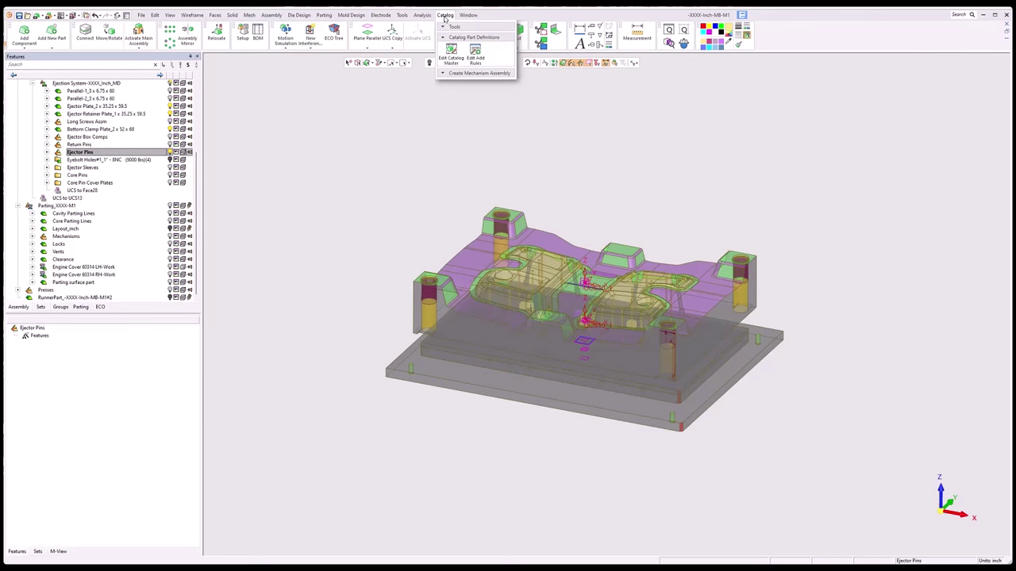
click(474, 57)
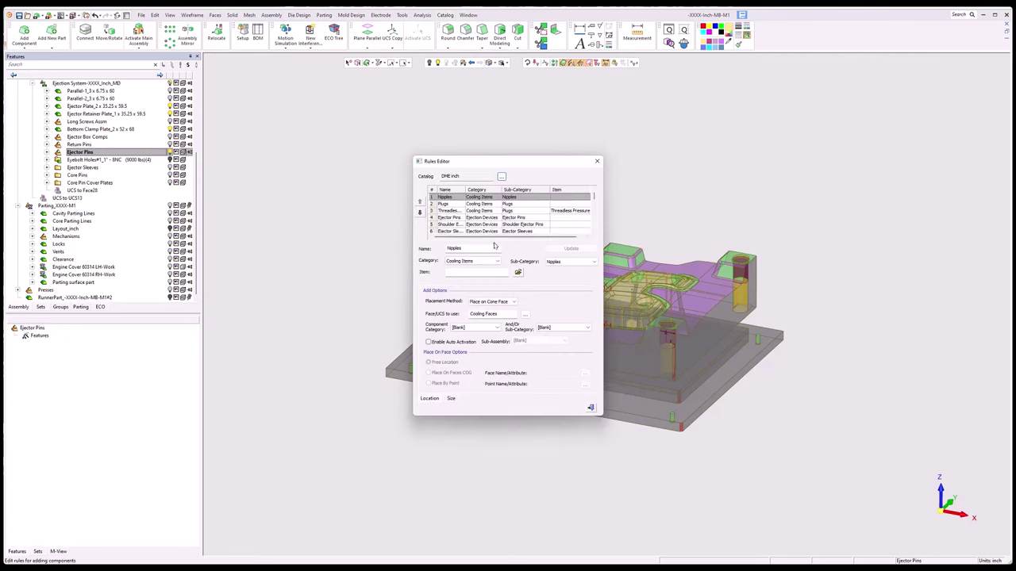
drag(466, 189, 491, 190)
click(481, 232)
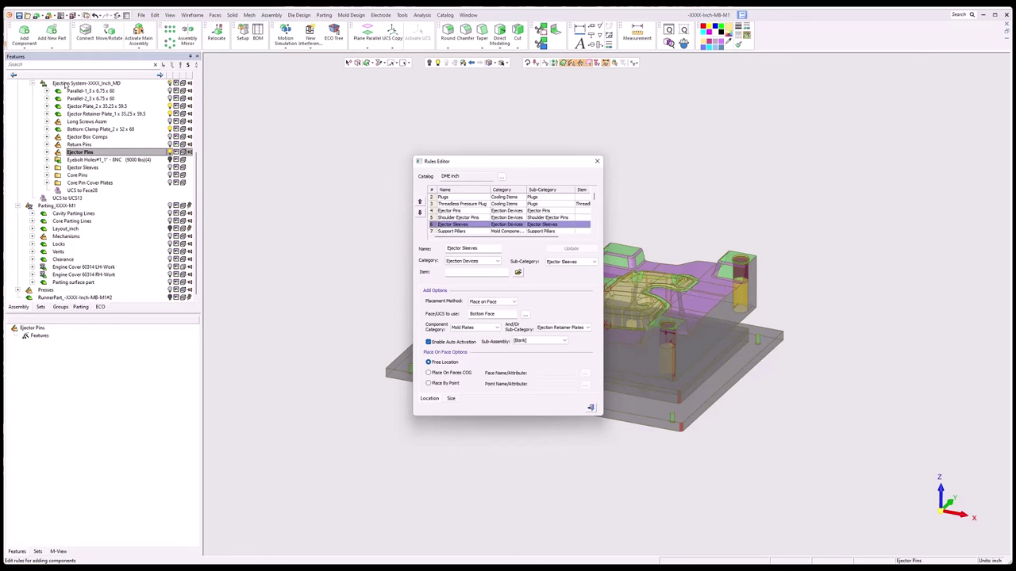
click(448, 211)
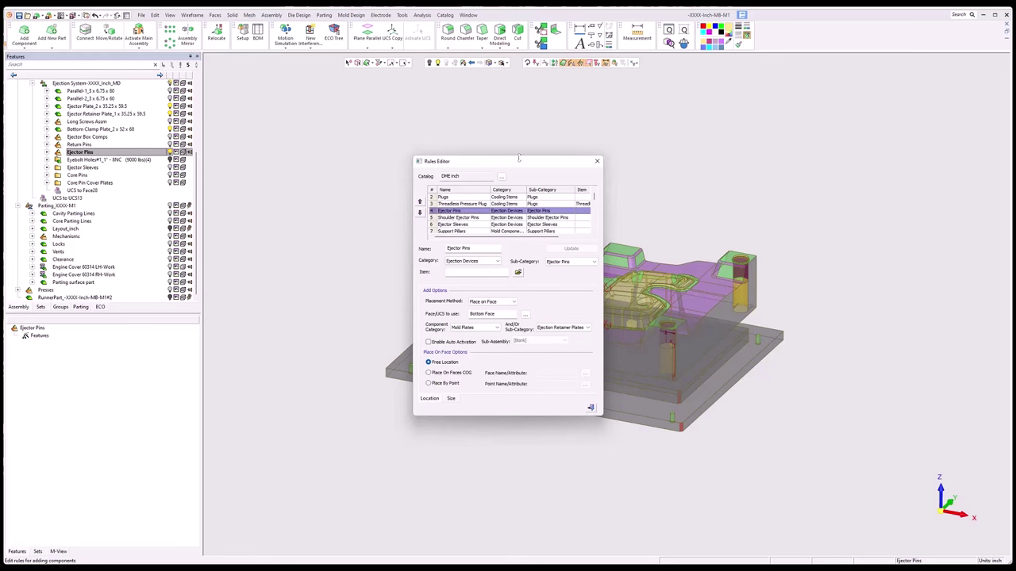
click(595, 162)
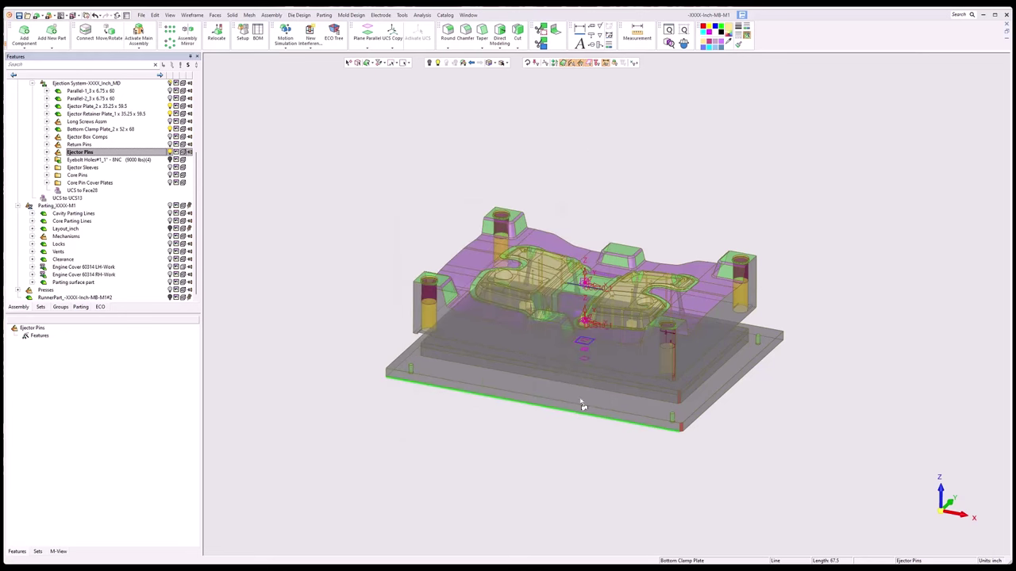
- Start adding an ejector from the DME inch catalog, choosing the straight Hotwork ejector pin from the Ejector Pins sub-category
middle_drag(587, 220, 571, 186)
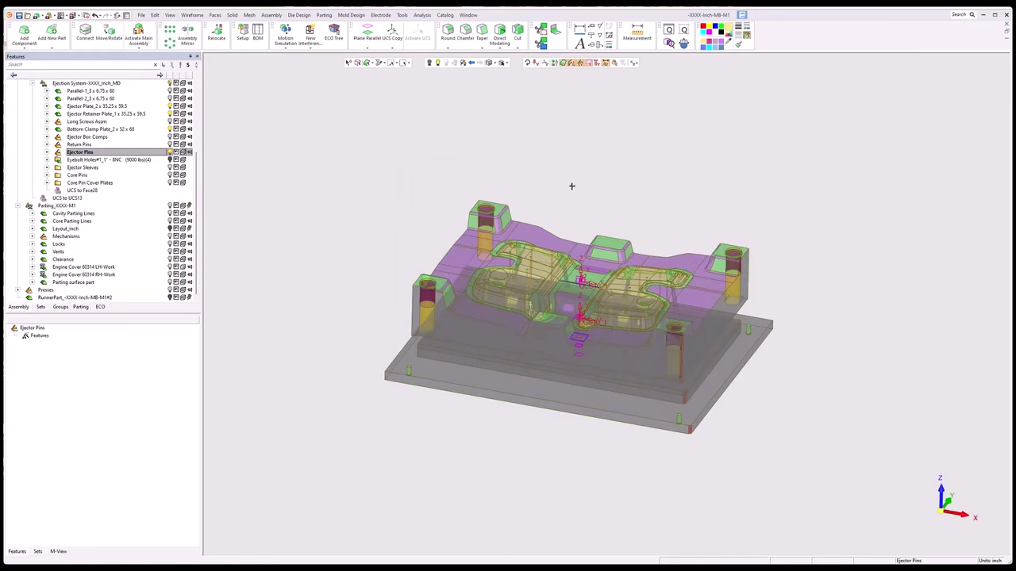
click(299, 14)
mouse_move(350, 14)
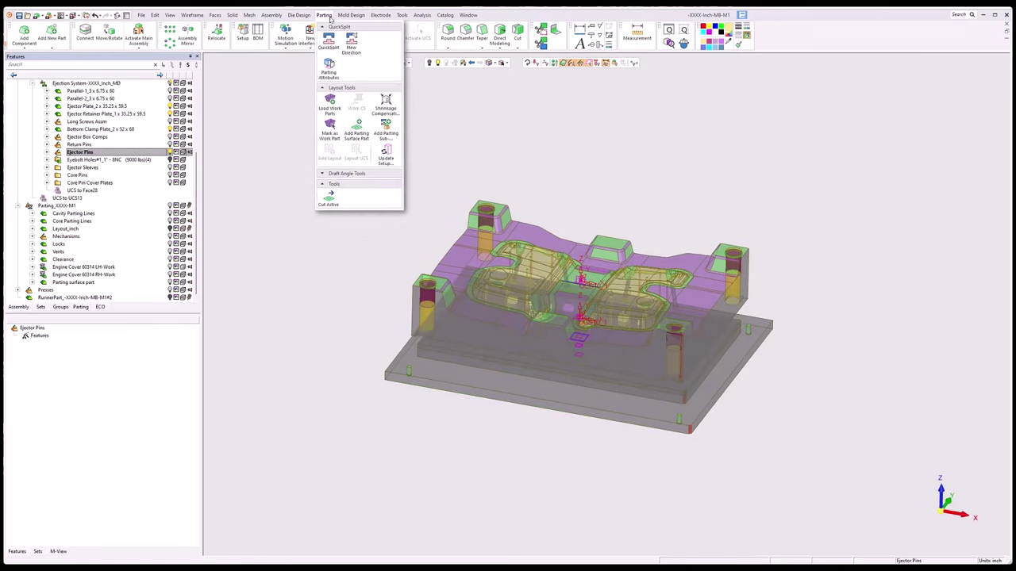
click(351, 166)
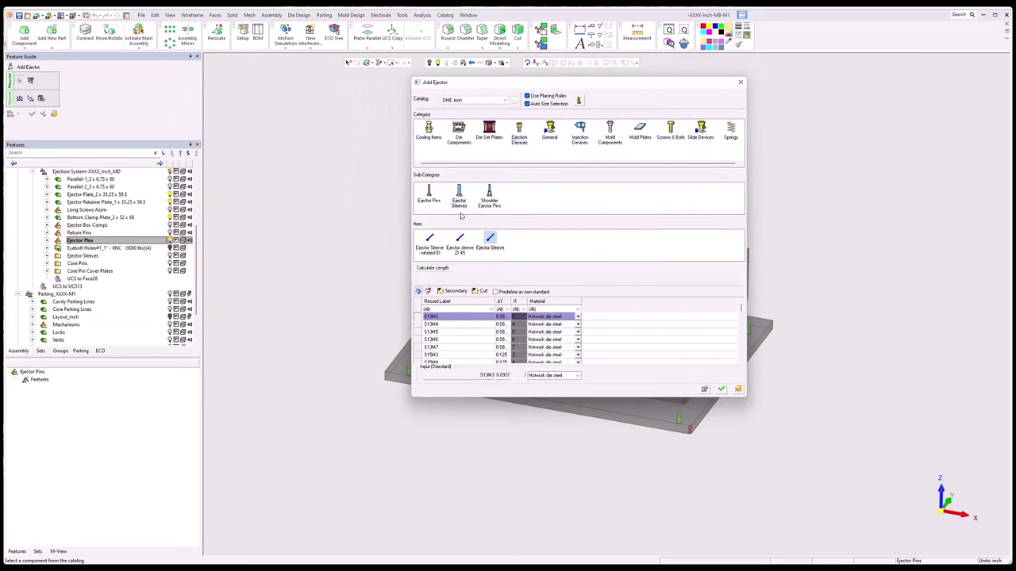
click(429, 198)
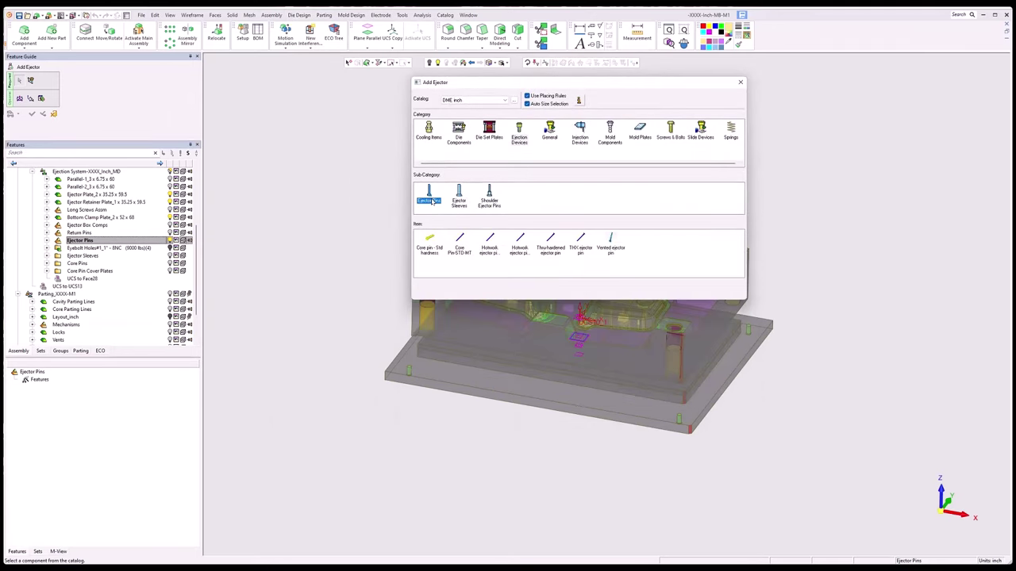
click(520, 248)
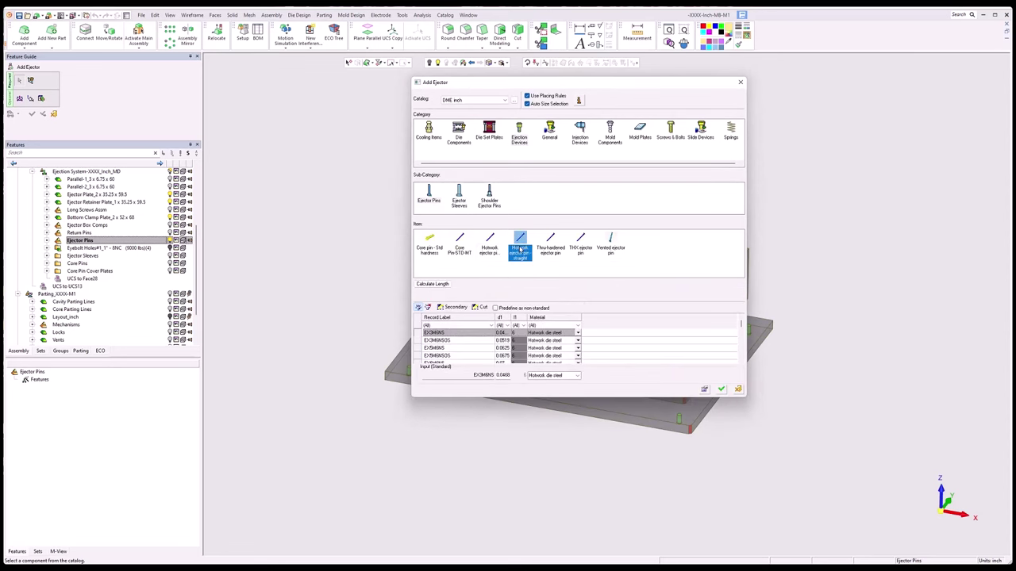
- Filter the pin records to a d1 diameter of 0.5 and accept the component for placement
click(507, 326)
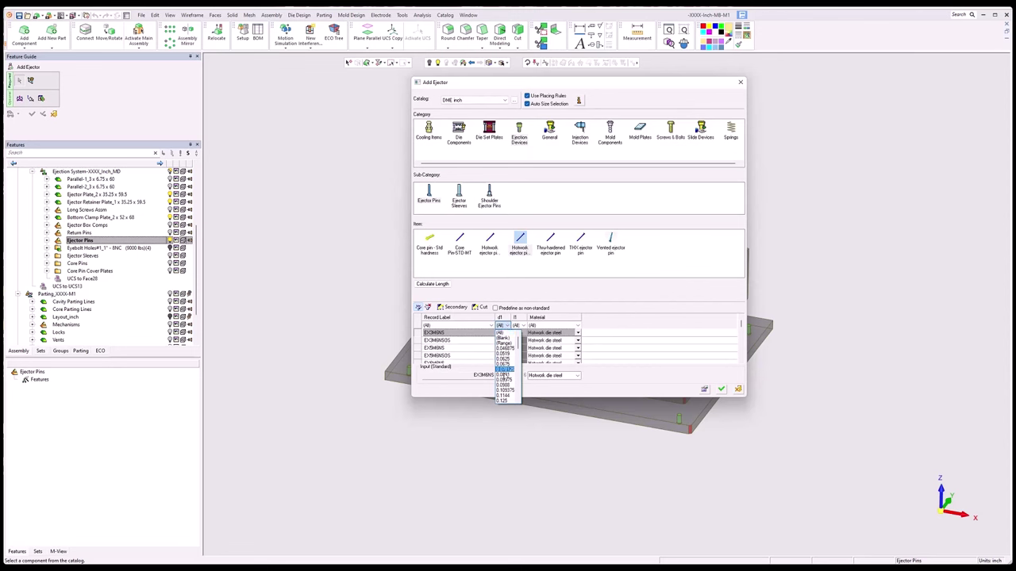
scroll(506, 390, down, 8)
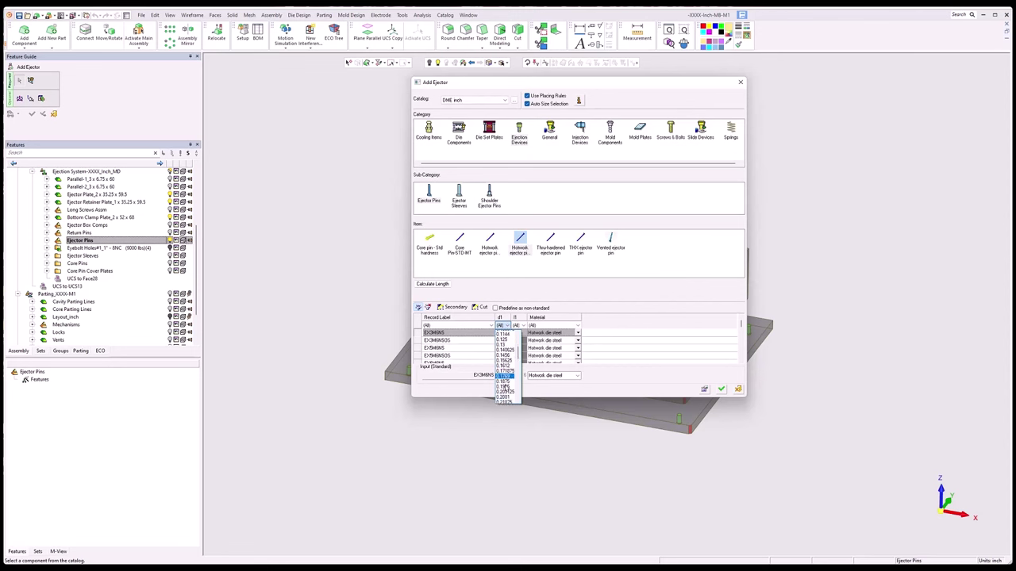
scroll(505, 386, down, 5)
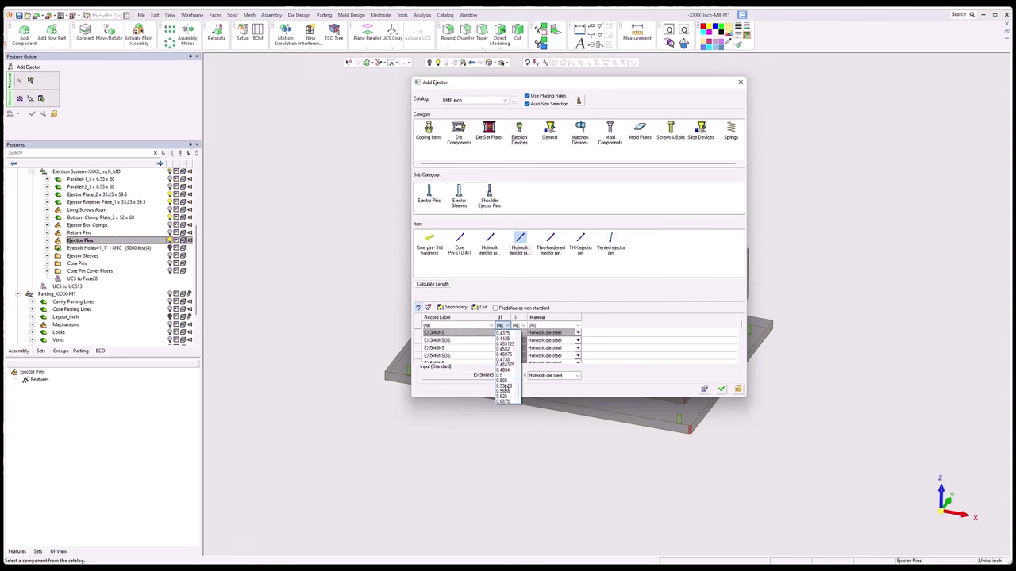
click(504, 370)
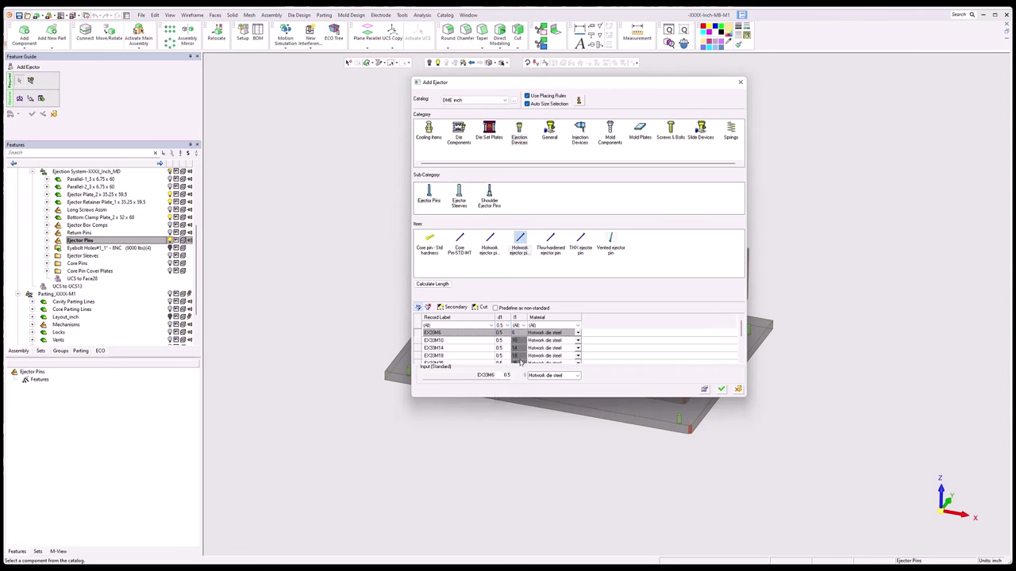
click(721, 391)
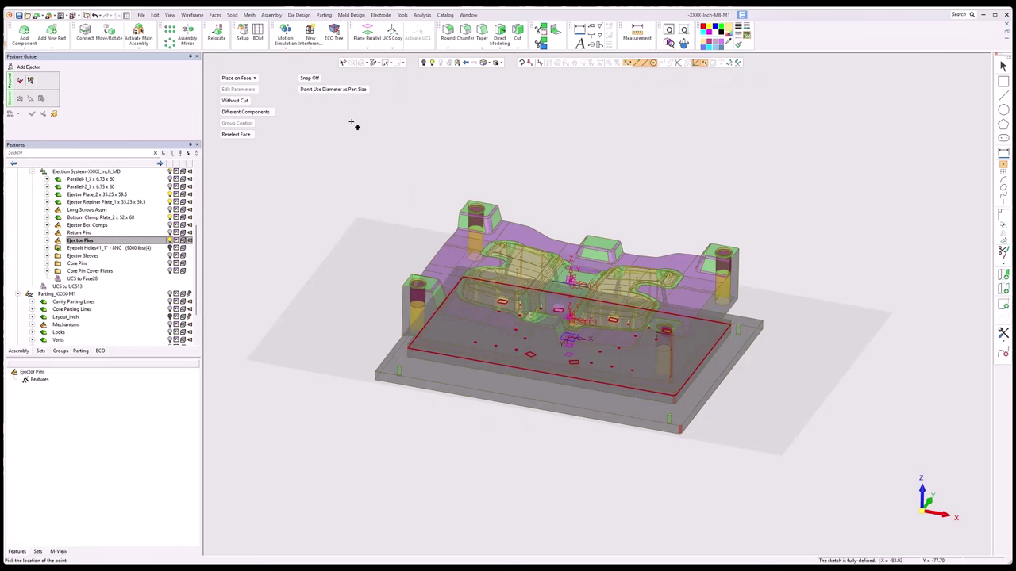
- Add the center points of the core pins in the +X cavity as reference points for the ejector placement sketch
key(ctrl+5)
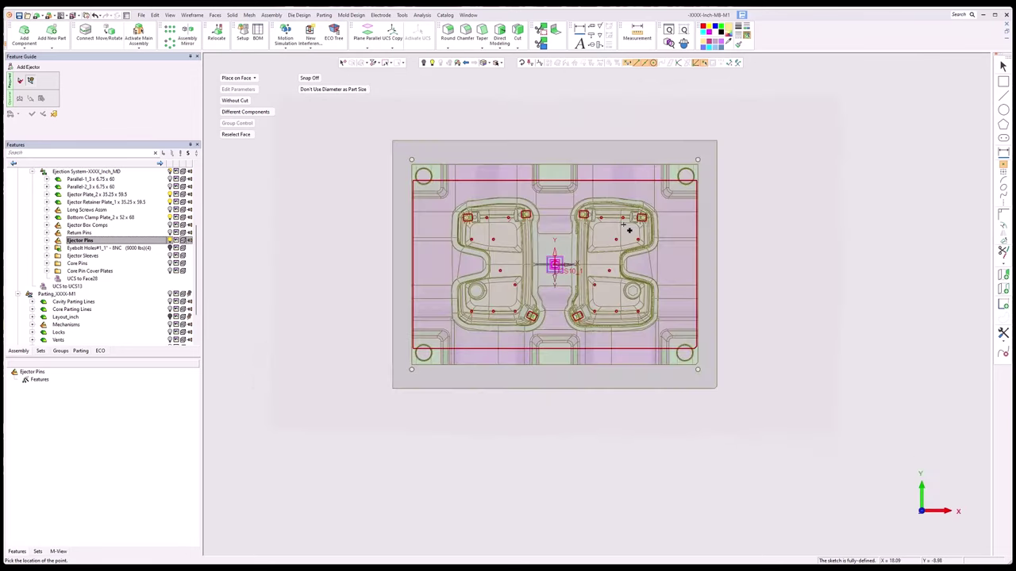
scroll(629, 230, up, 2)
scroll(617, 228, up, 2)
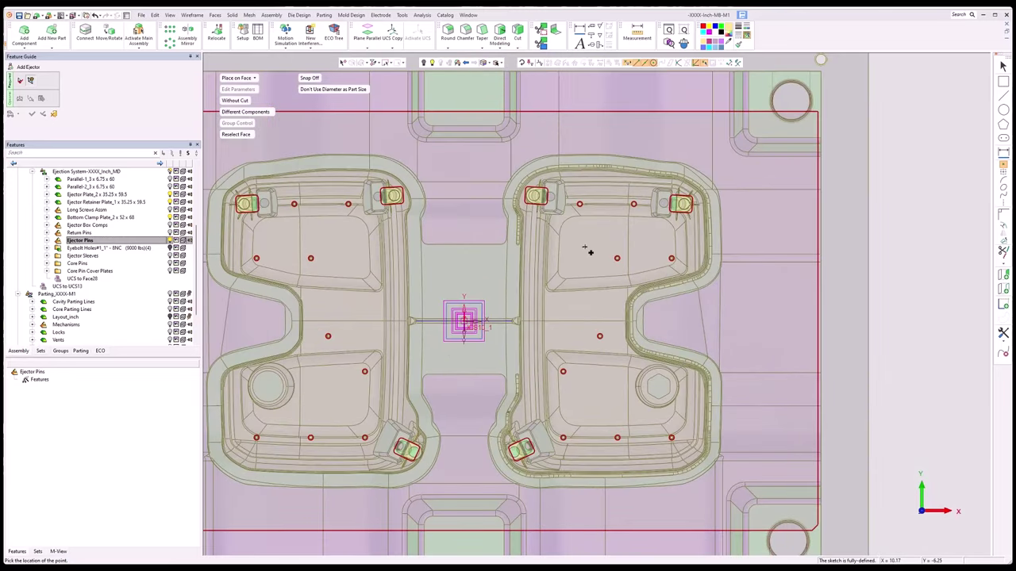
scroll(578, 219, up, 2)
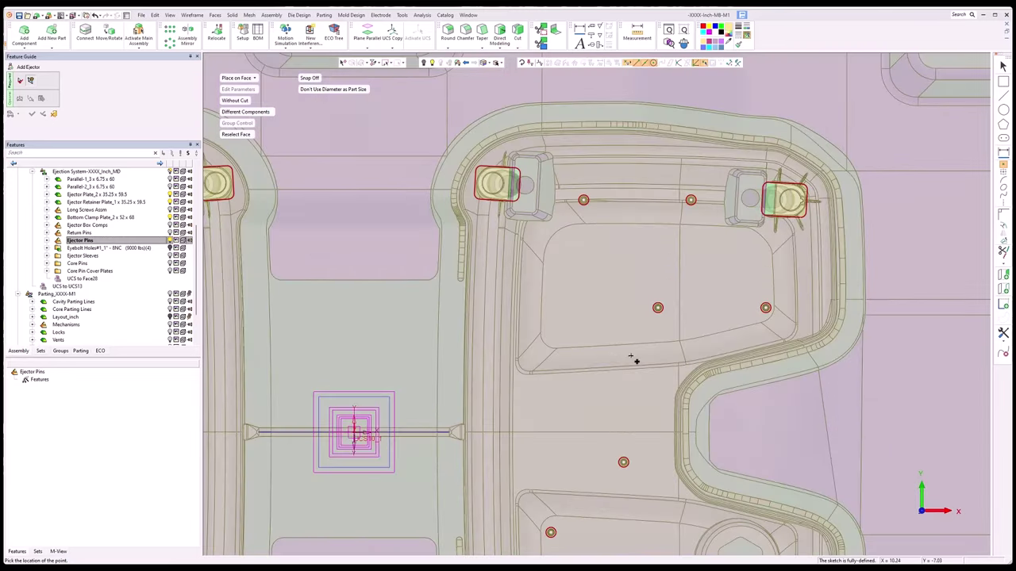
scroll(636, 361, down, 2)
middle_drag(642, 349, 612, 317)
scroll(609, 381, down, 2)
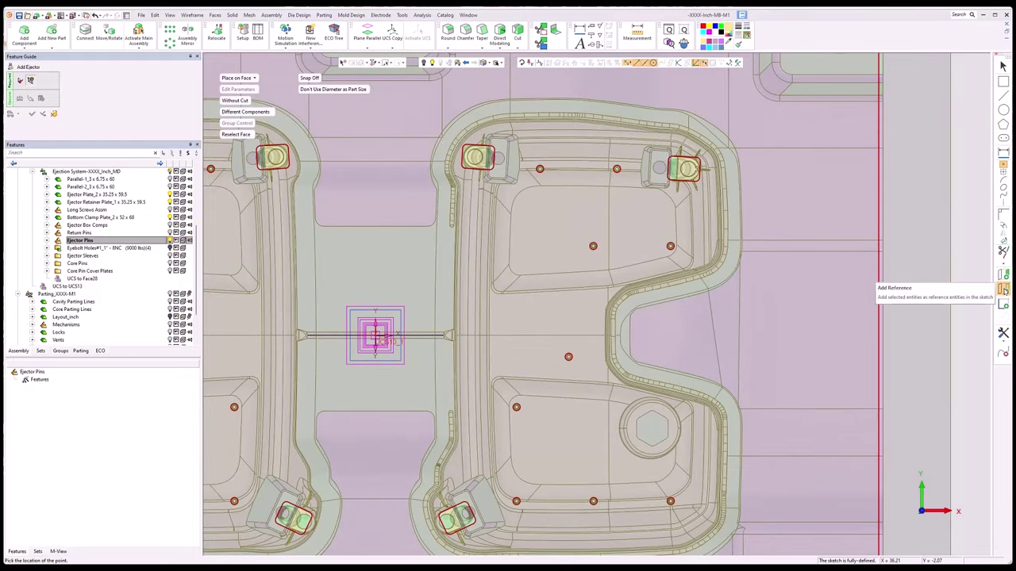
click(1003, 290)
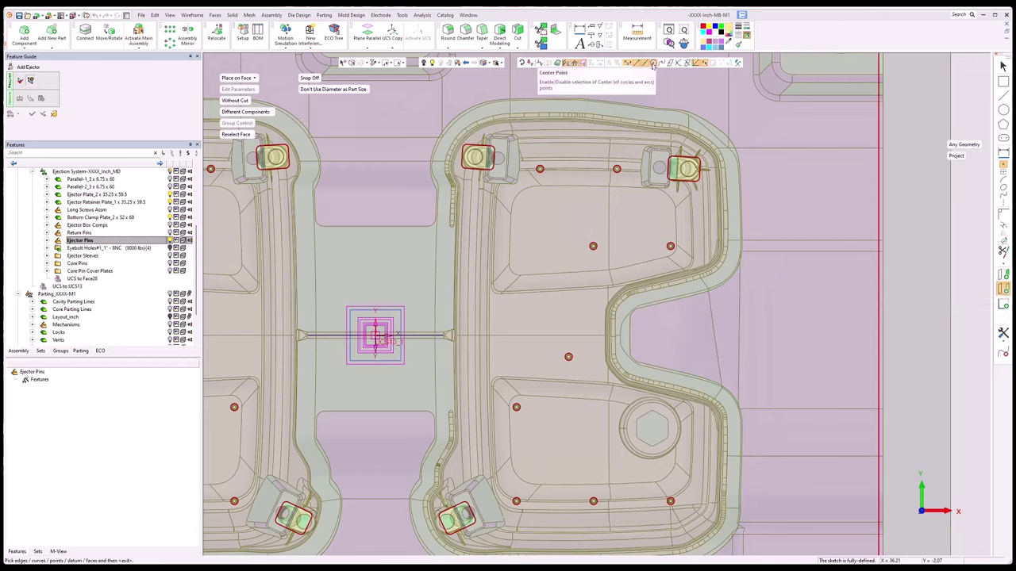
click(546, 177)
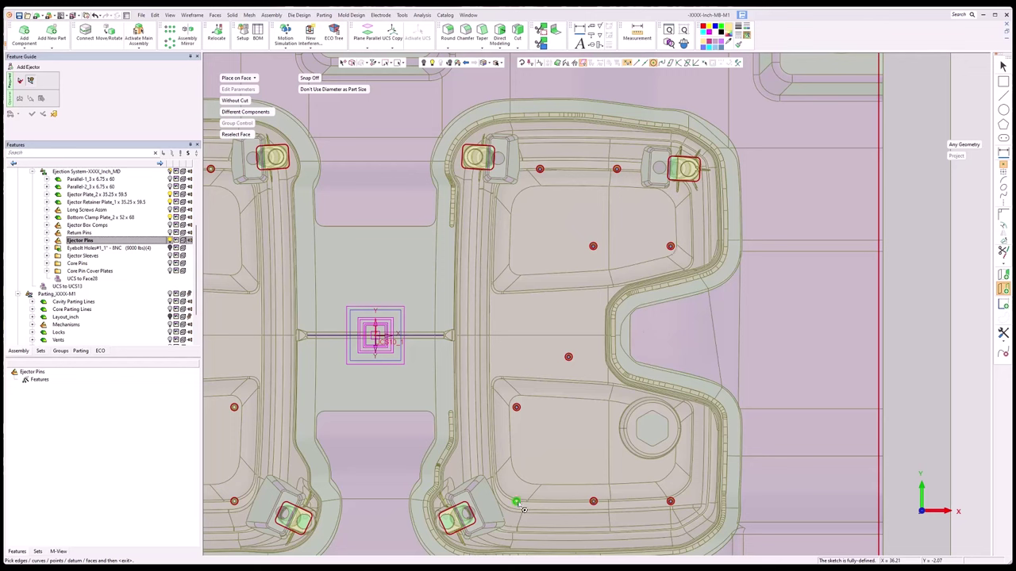
middle_click(570, 416)
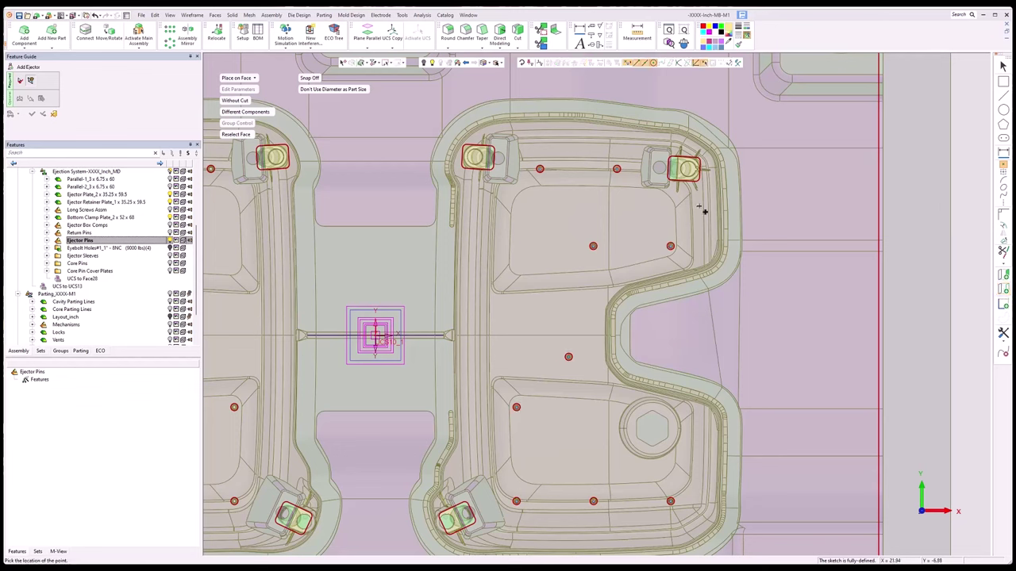
- Create a single vertical symmetry axis through the sketch origin between the two cavities
scroll(971, 197, down, 2)
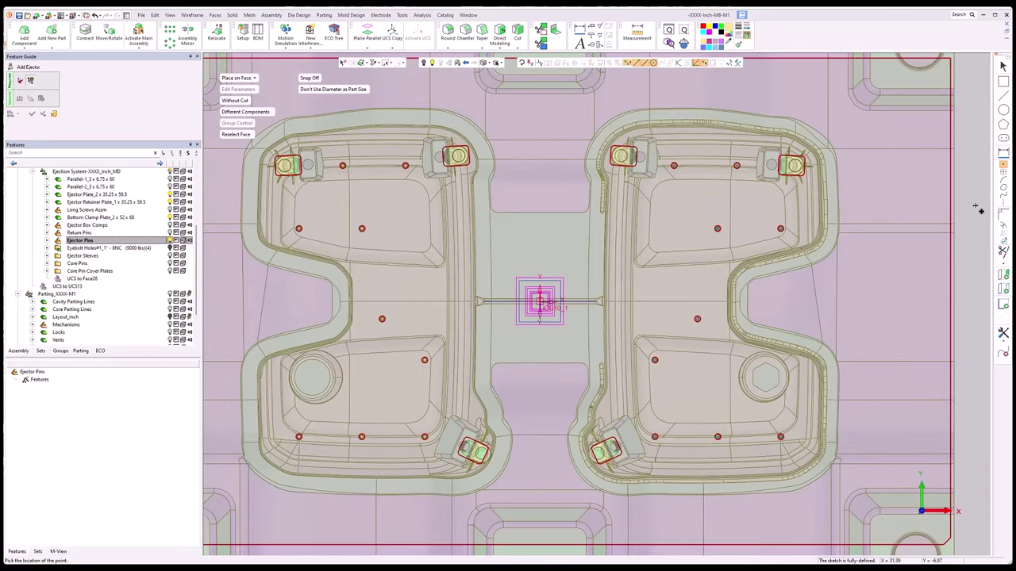
click(1003, 203)
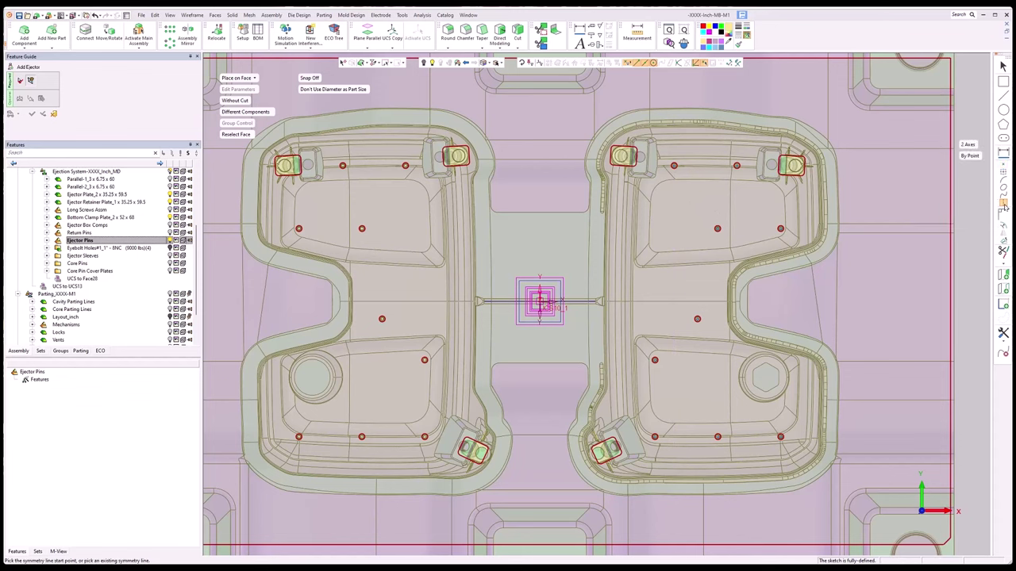
click(540, 342)
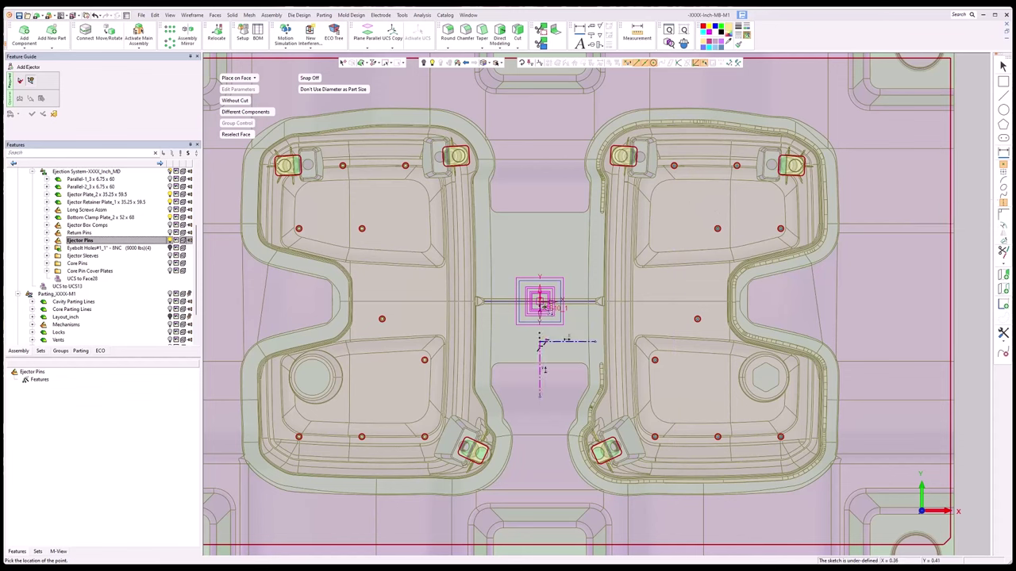
click(1003, 204)
click(971, 157)
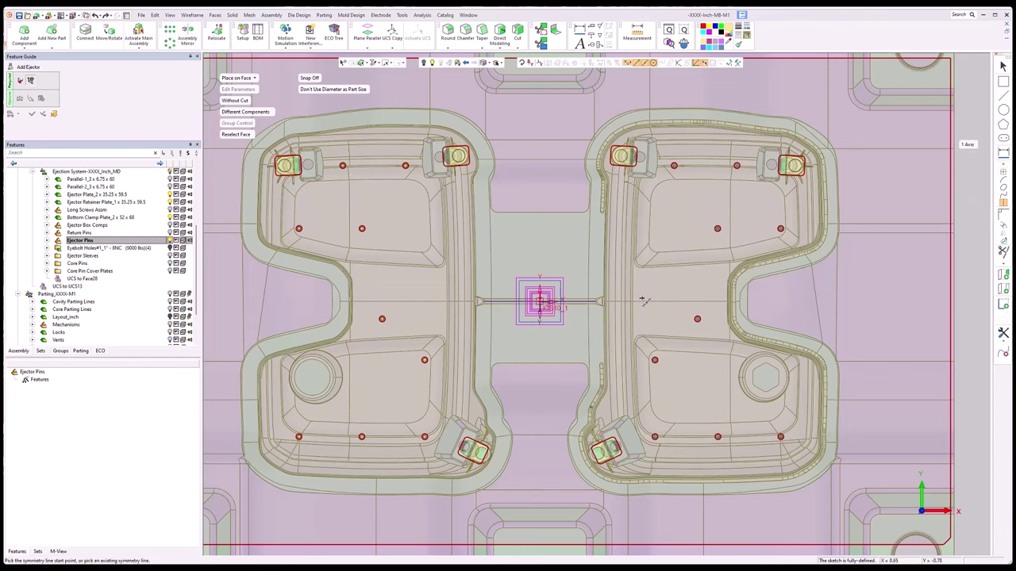
click(540, 340)
click(540, 255)
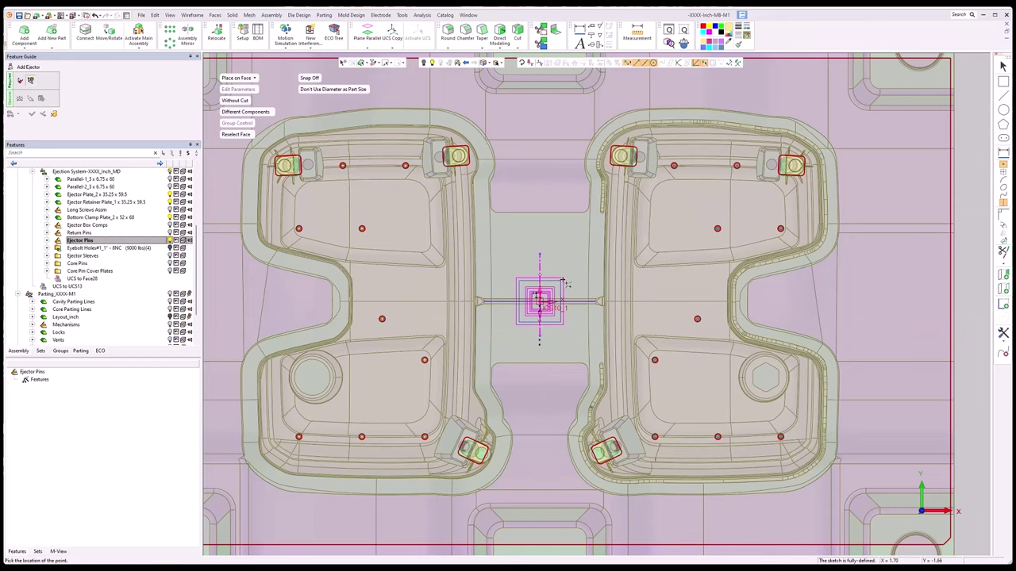
- Place six ejector pins in the +X cavity, aligned with the referenced core pin centers and mirrored to the other cavity
scroll(799, 294, up, 3)
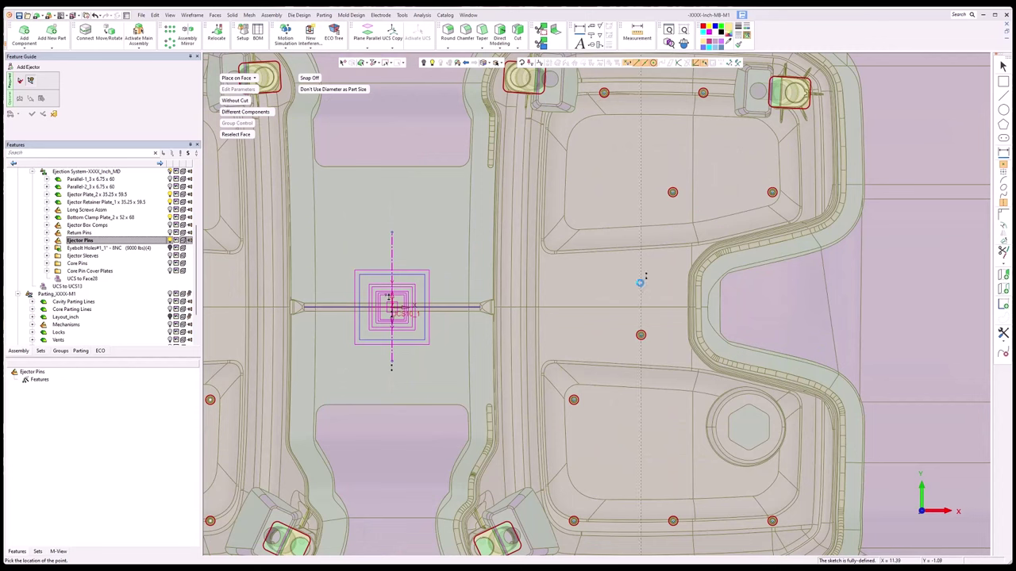
click(609, 284)
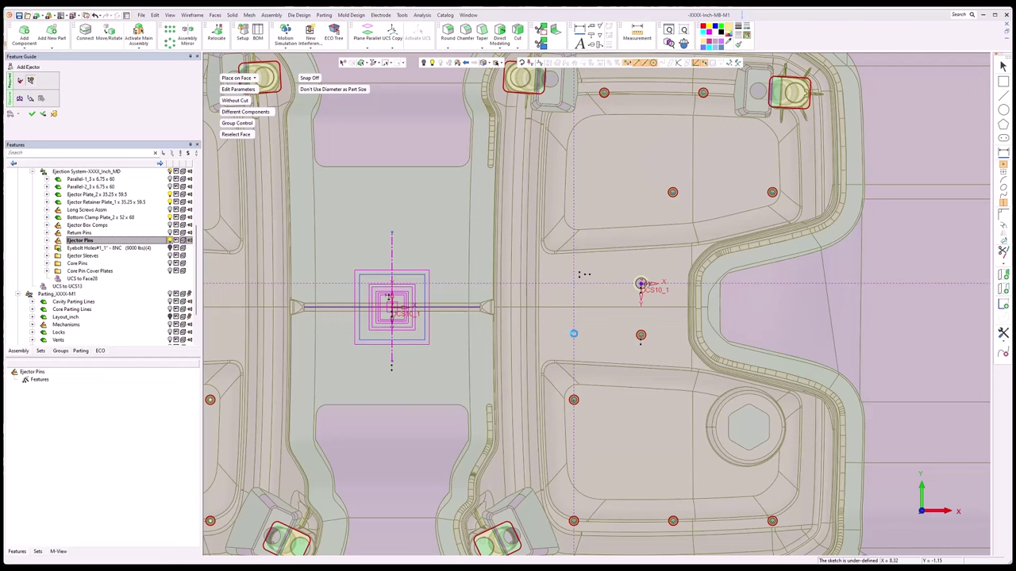
click(573, 333)
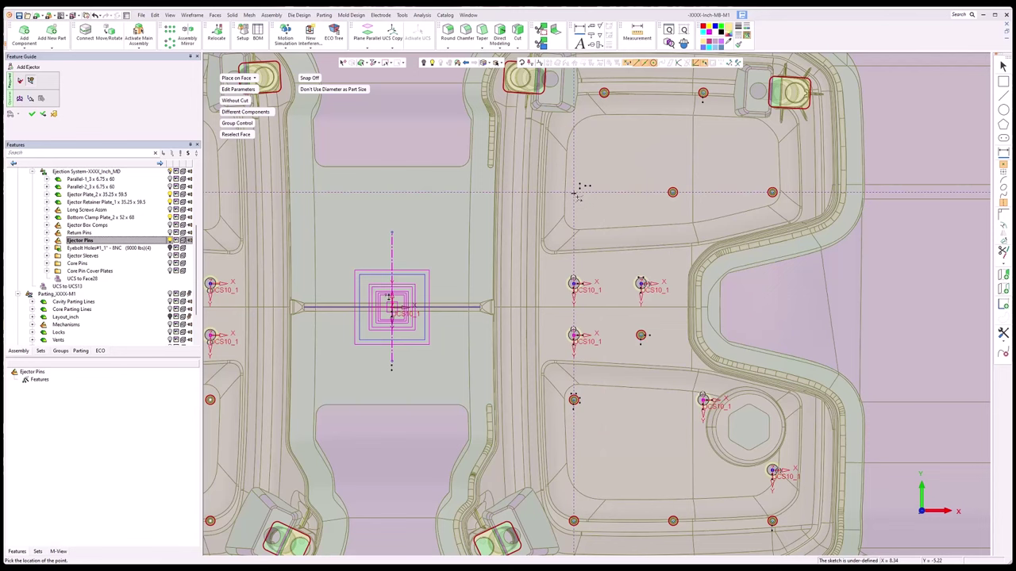
click(576, 194)
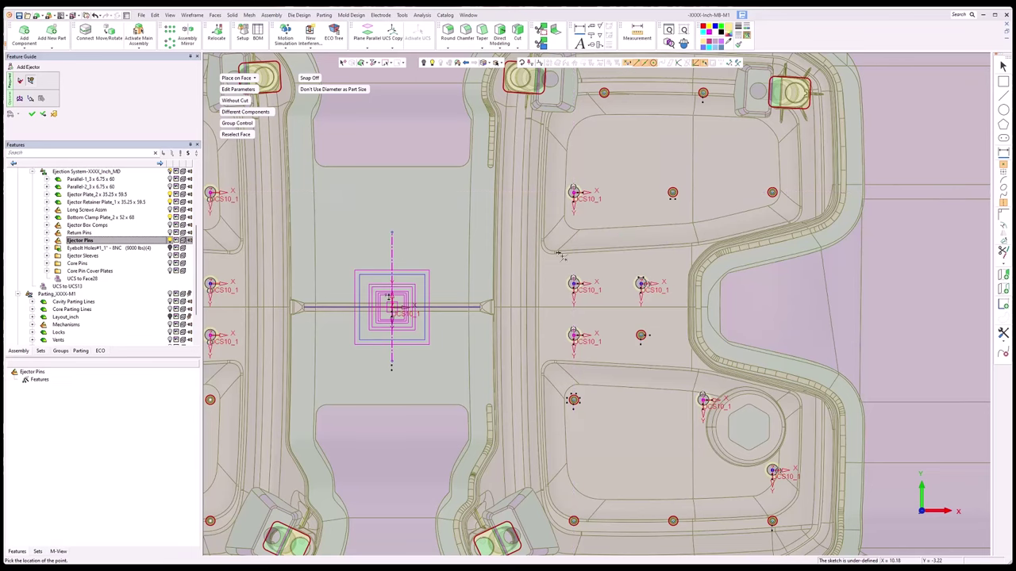
scroll(437, 262, down, 2)
middle_drag(429, 336, 509, 332)
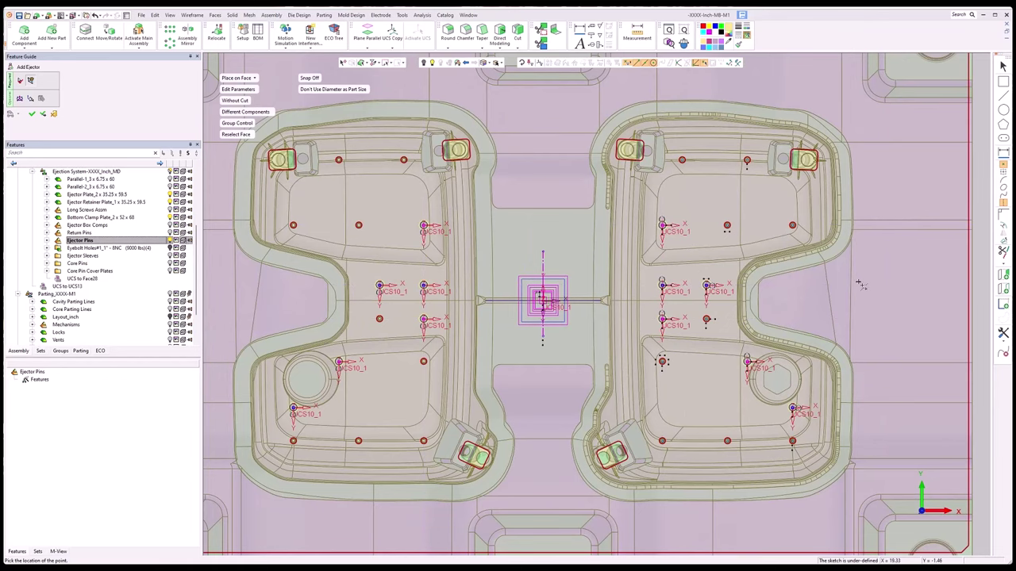
- Dimension the pin just above the horizontal centerline vertically from the origin and set its distance to 1.125
scroll(862, 283, up, 1)
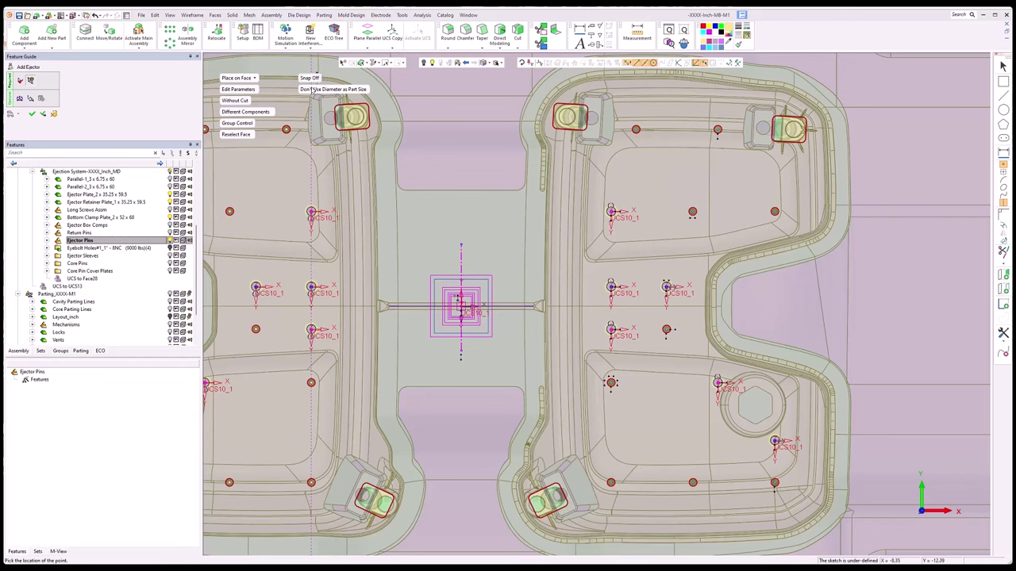
right_click(673, 259)
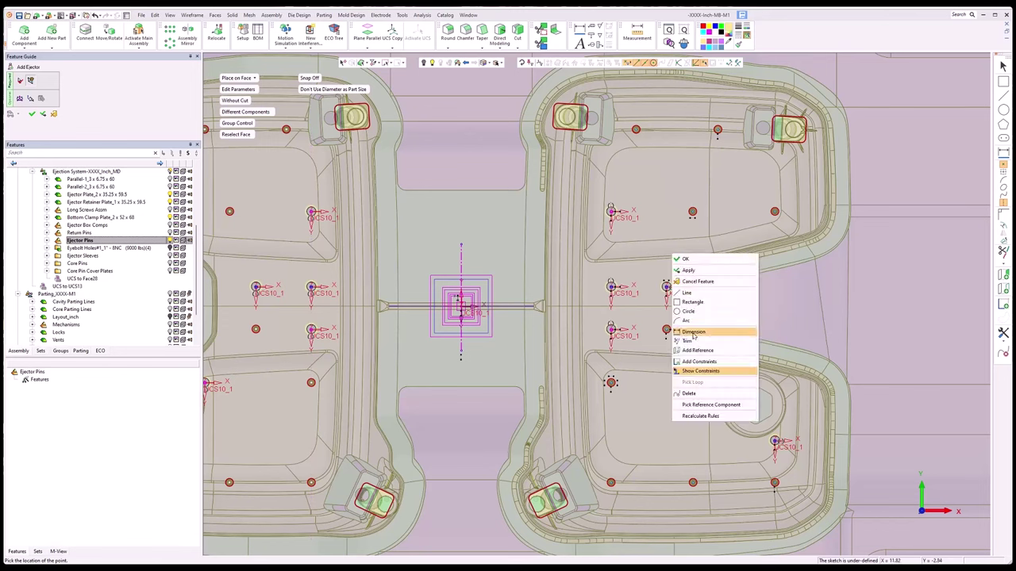
click(684, 339)
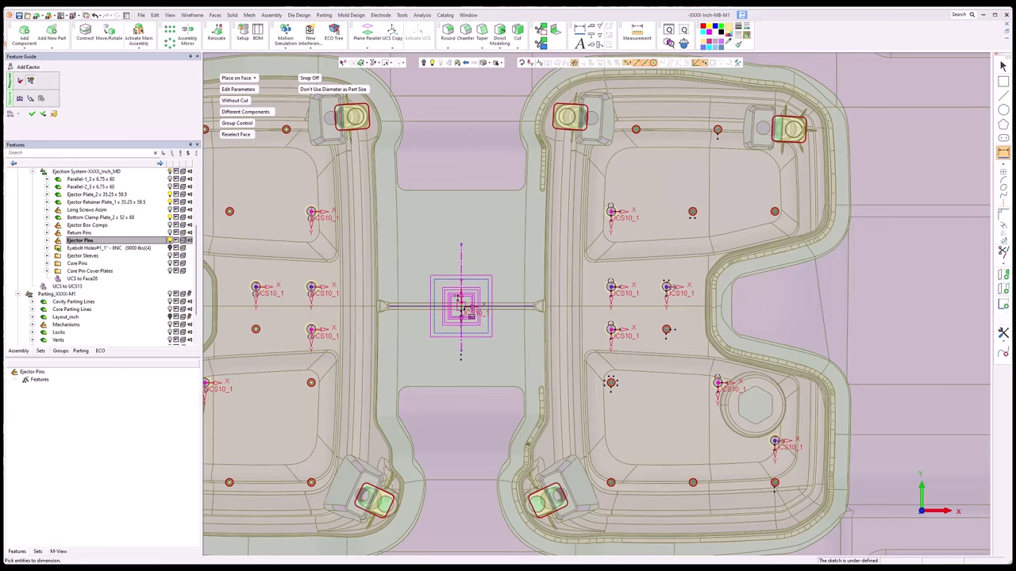
click(674, 294)
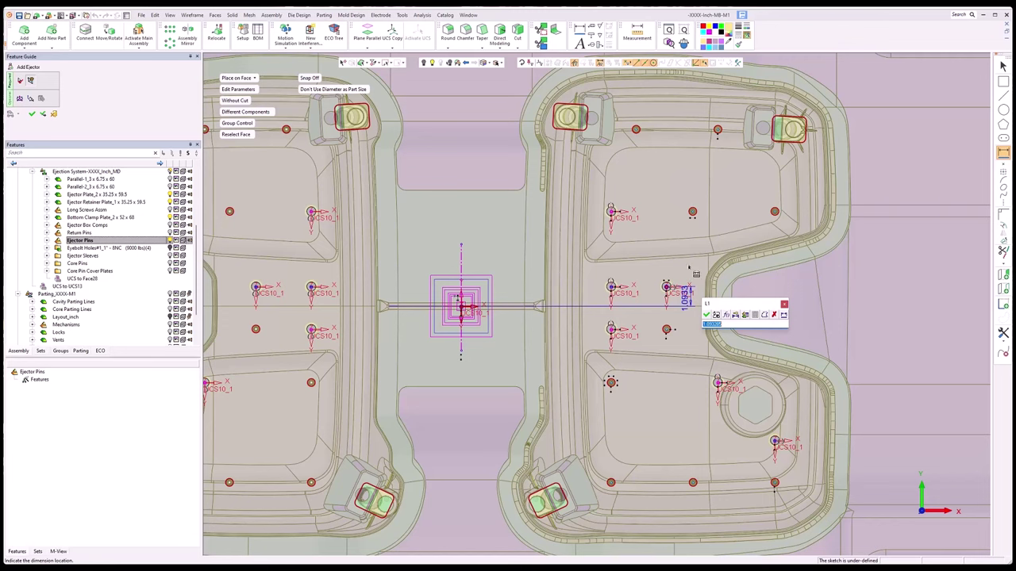
text(1.125)
key(Return)
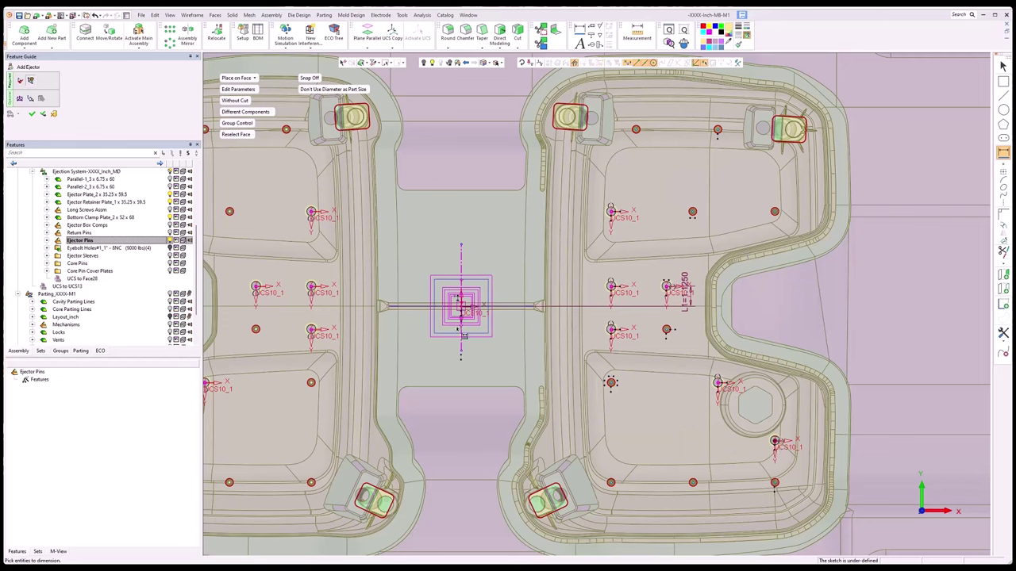
- Dimension the lowest ejector pin, beside the round boss, vertically from the origin and set its distance to 7.5
click(468, 312)
click(775, 442)
click(805, 413)
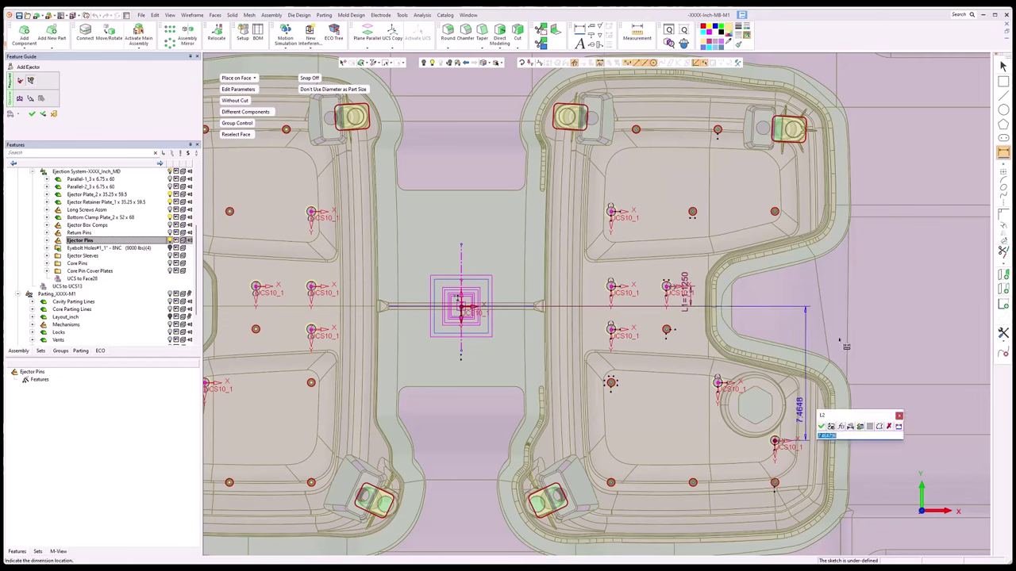
text(4)
key(Return)
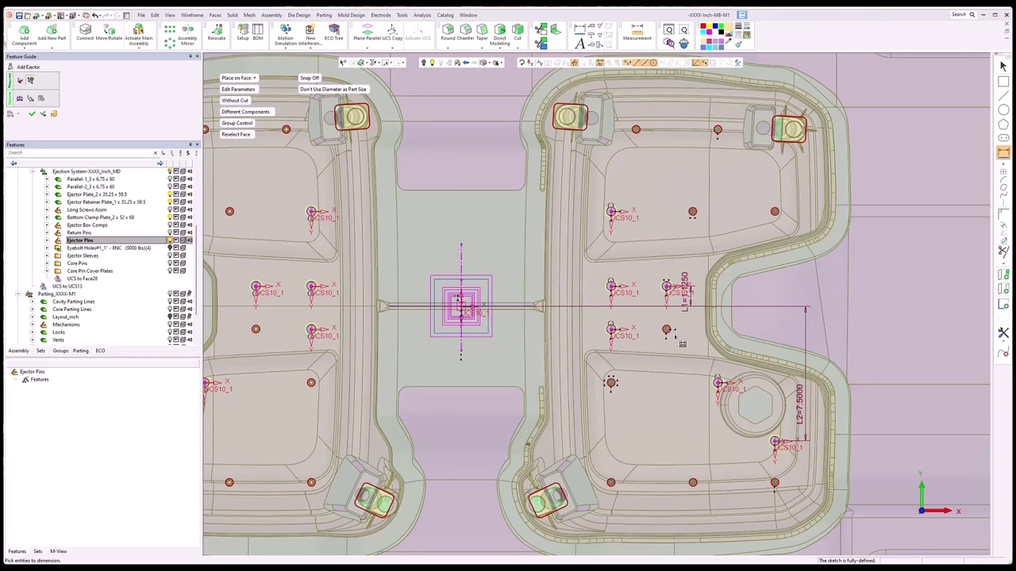
- Set the vertical offset of the pin above the centerline to 1.25 and accept the ejector placement
scroll(697, 278, up, 2)
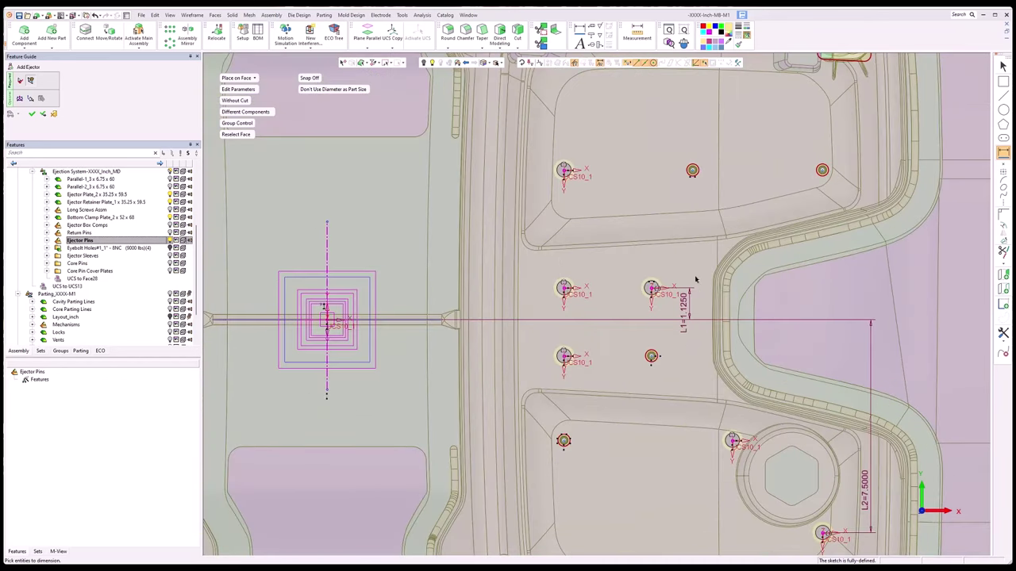
drag(695, 279, 695, 291)
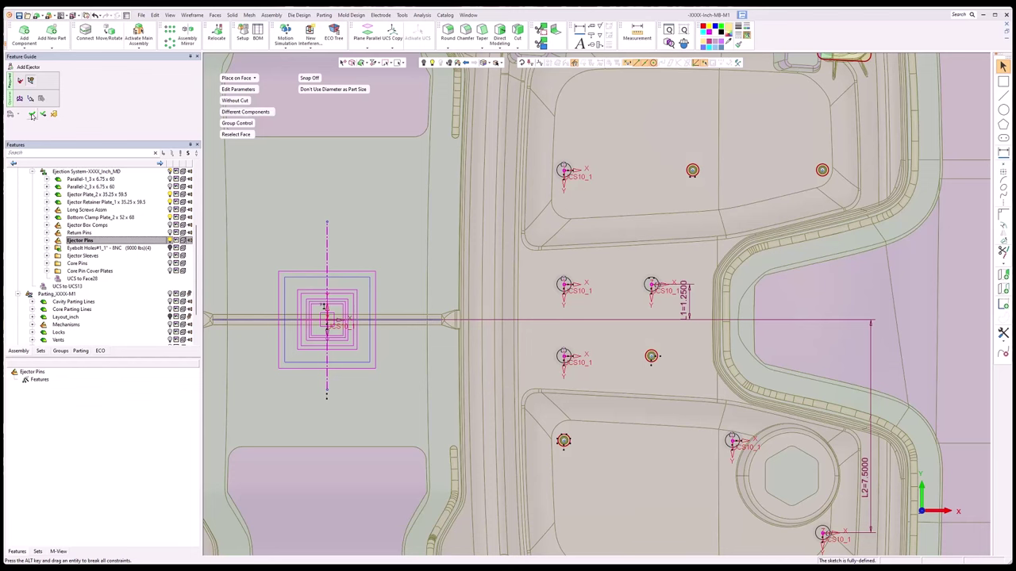
click(31, 115)
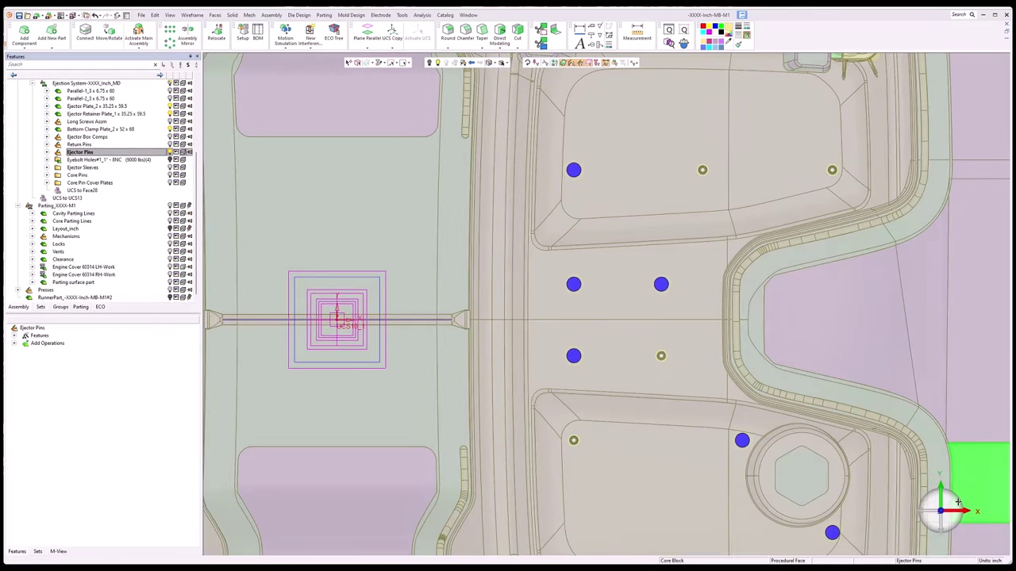
- Examine the placed ejector pins in 3D, including their height above the core surface, and expand the Ejector Pins' add operations
click(952, 522)
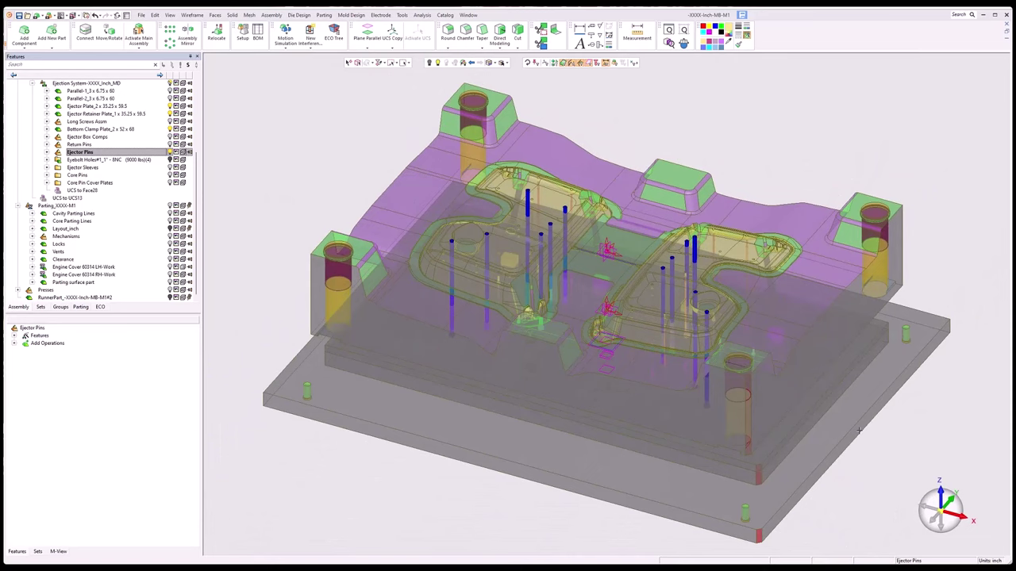
scroll(726, 308, up, 5)
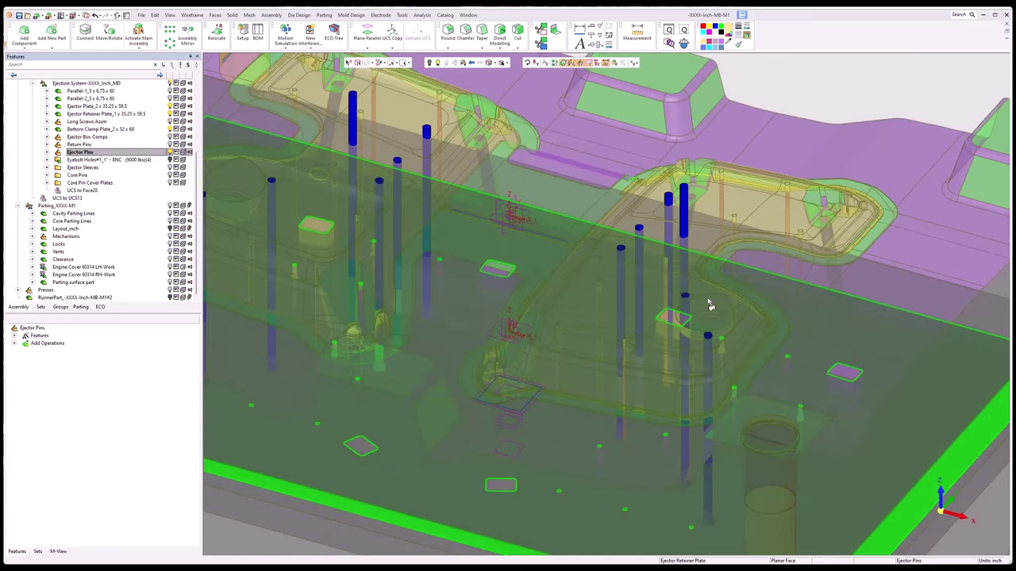
right_drag(711, 304, 691, 232)
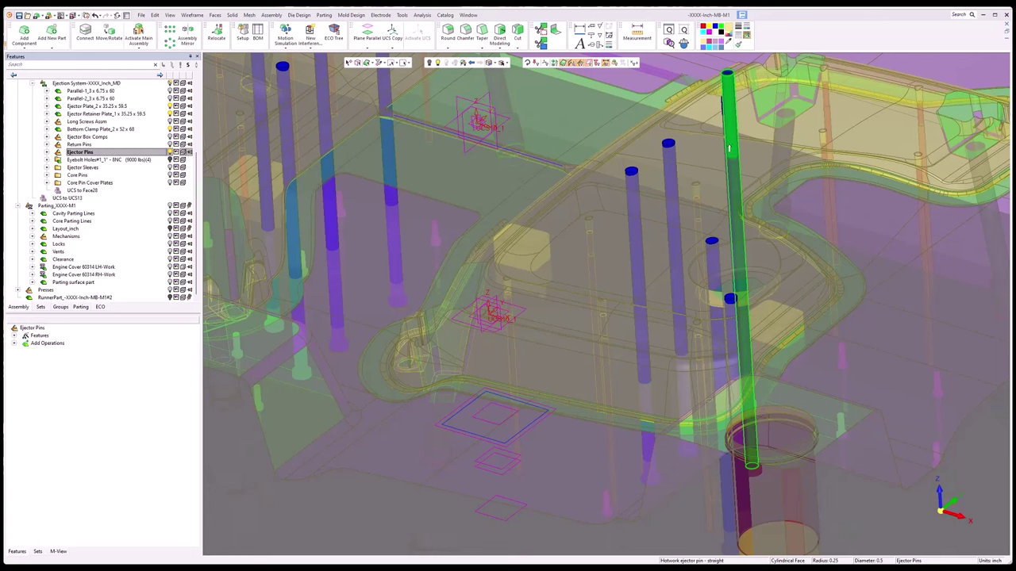
click(14, 342)
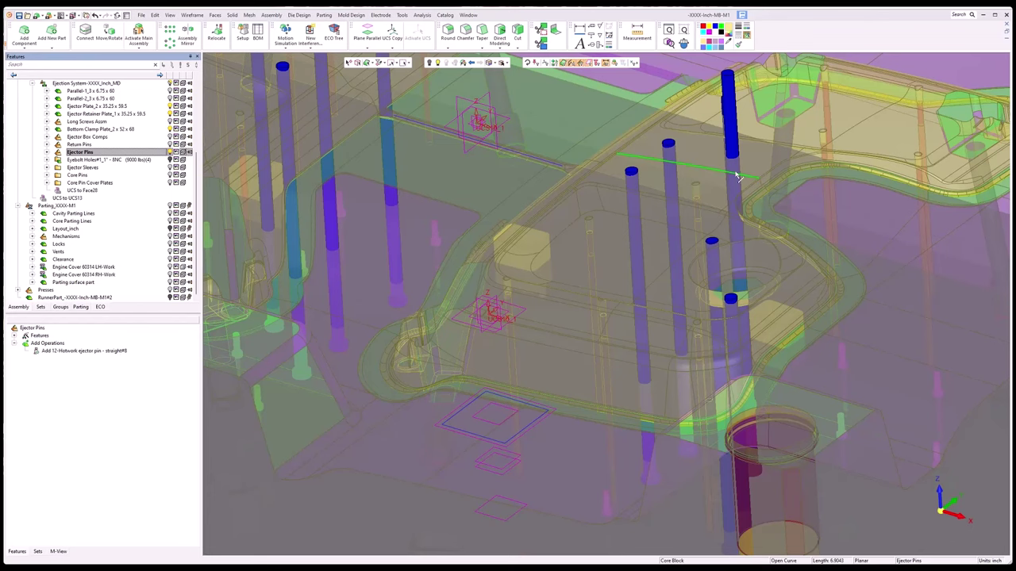
scroll(649, 257, down, 5)
middle_drag(649, 257, 680, 221)
scroll(619, 304, up, 2)
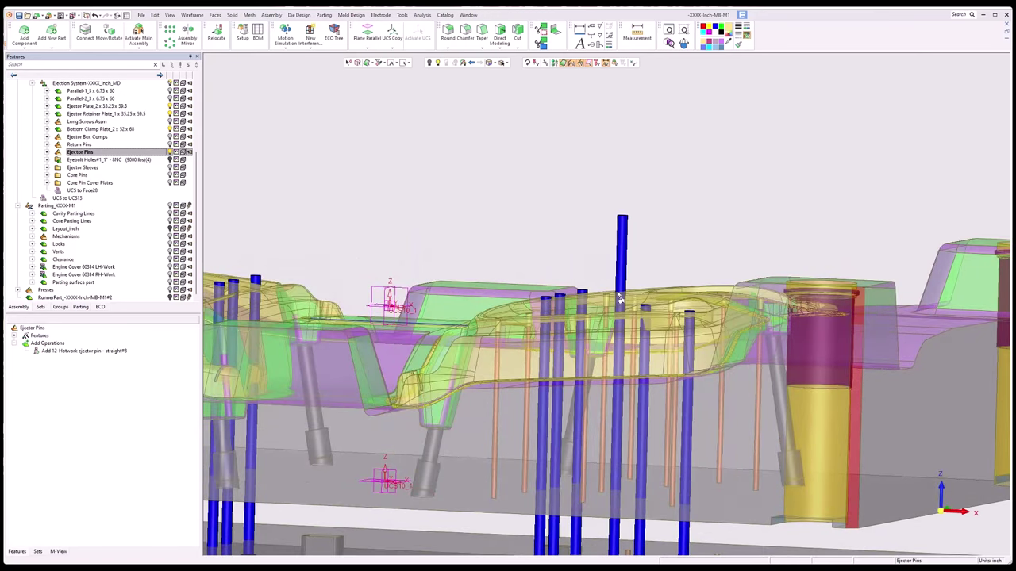
middle_drag(620, 298, 594, 294)
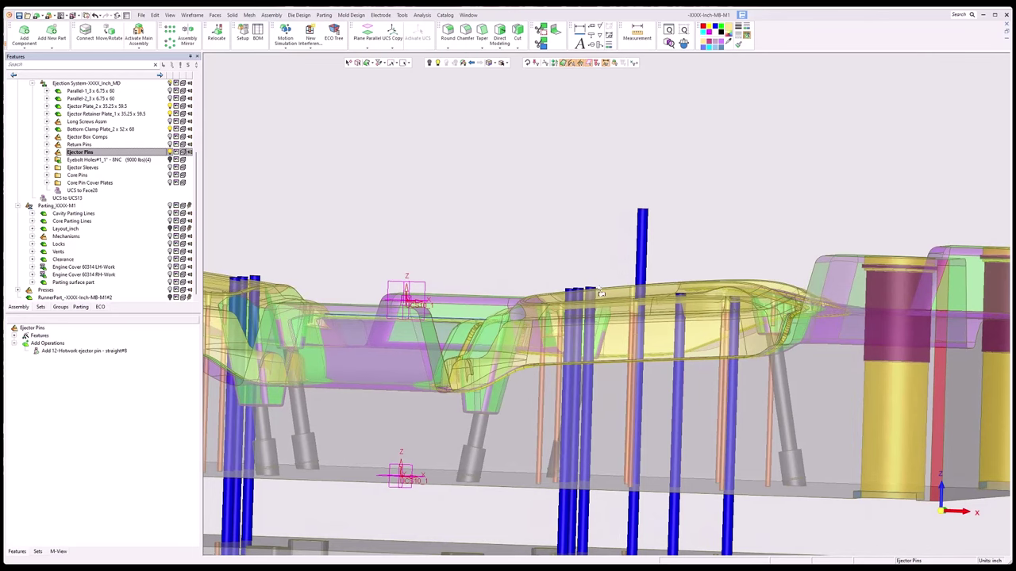
middle_drag(583, 295, 612, 326)
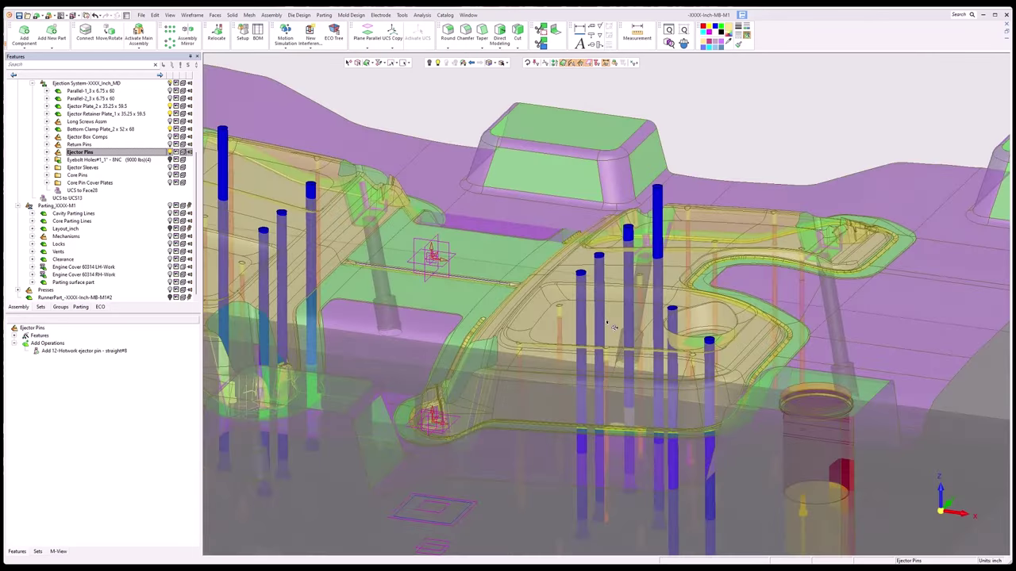
scroll(612, 326, down, 3)
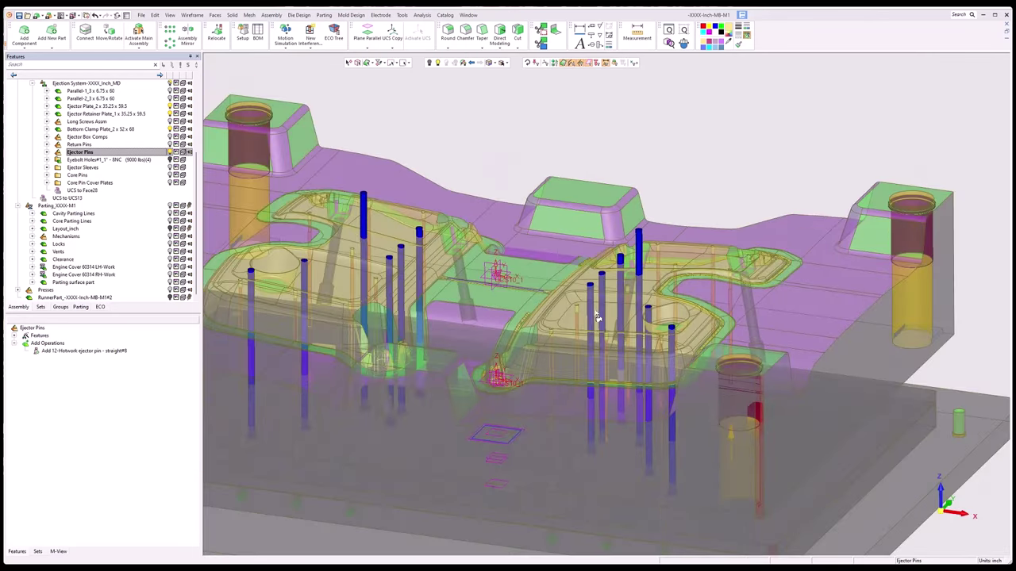
- Start Ejector Trim and select all the blue ejector pins of both cavities as the objects to cut, viewed from the front
click(332, 17)
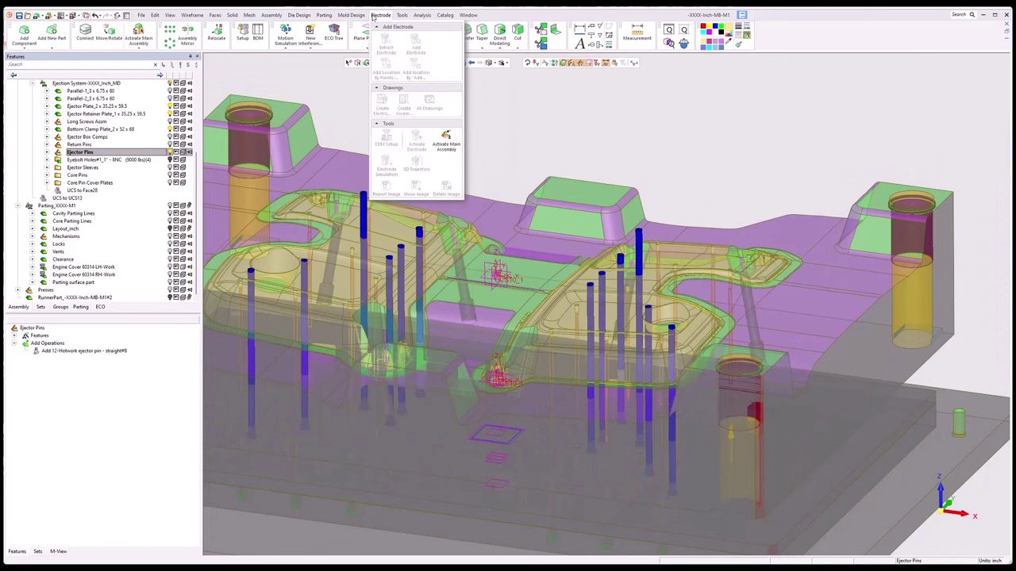
mouse_move(390, 15)
mouse_move(350, 16)
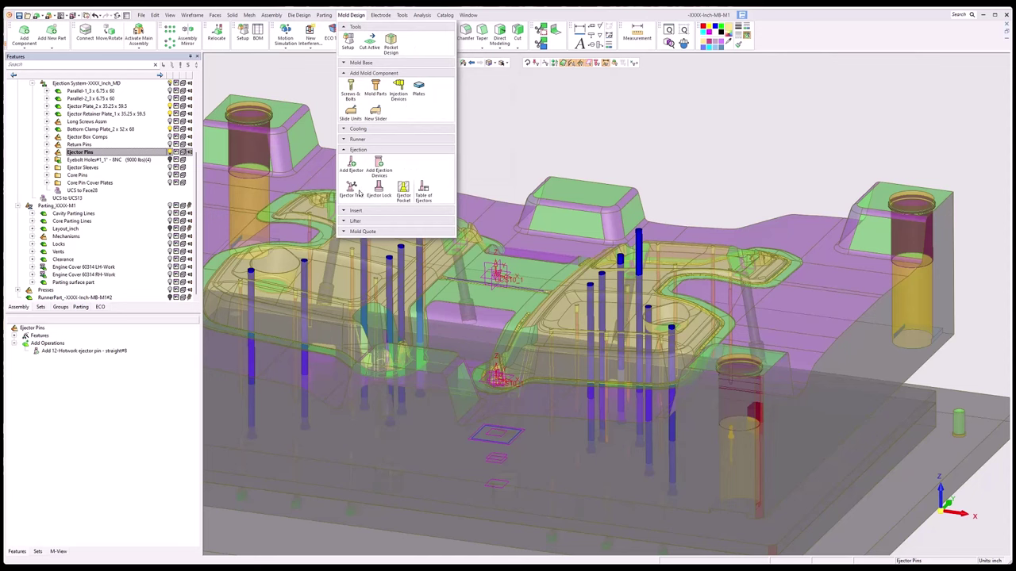
click(352, 189)
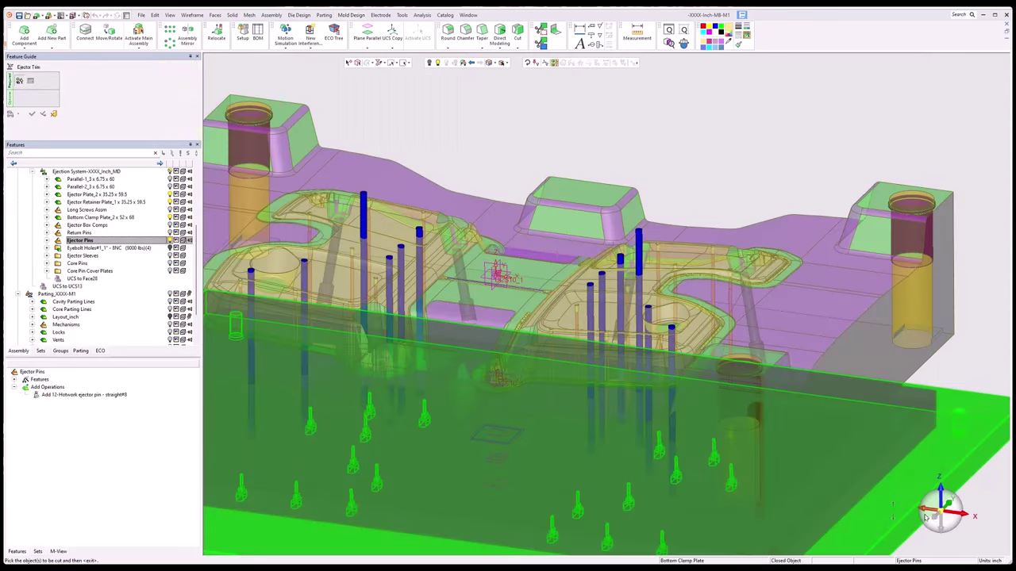
click(925, 517)
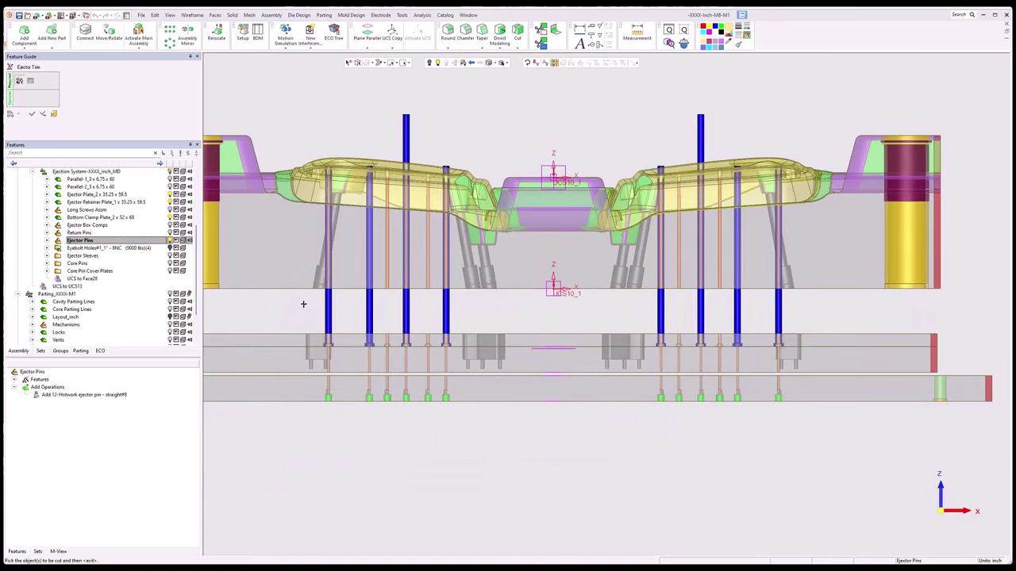
drag(306, 306, 811, 316)
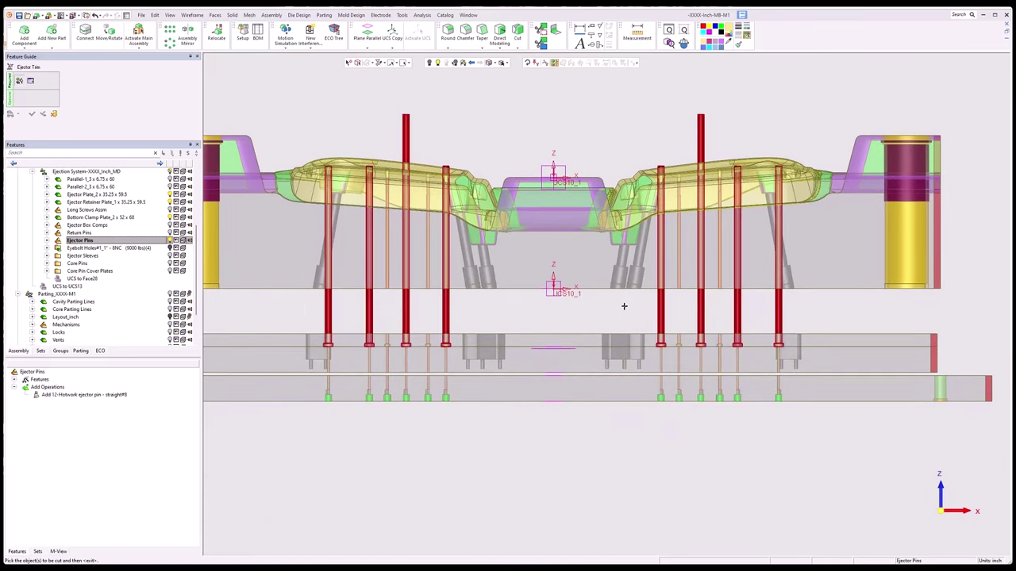
middle_click(540, 310)
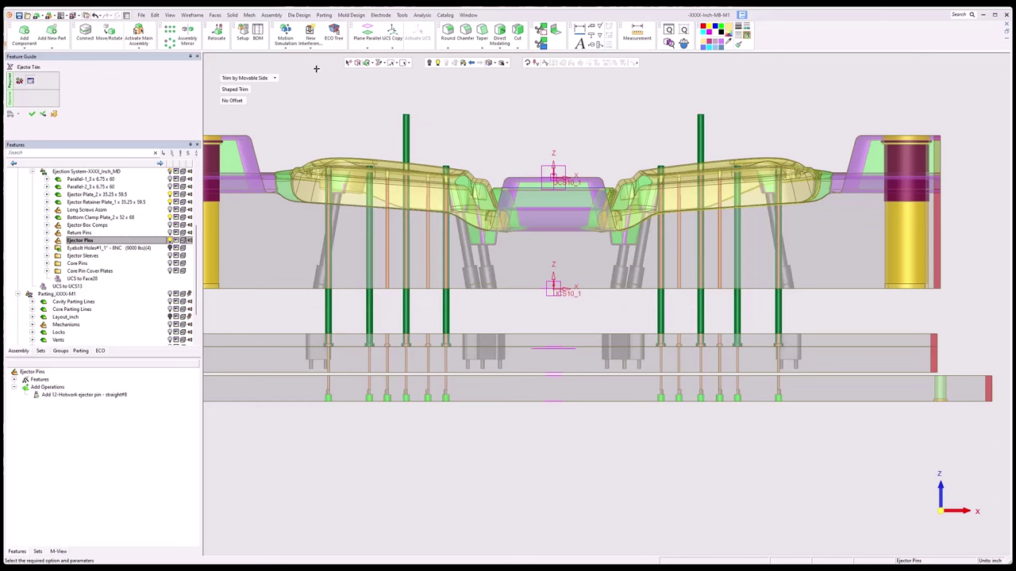
- Trim the selected pins using Trim by Pick against all same-coloured yellow core block faces, with Shaped Trim and No Offset
click(274, 78)
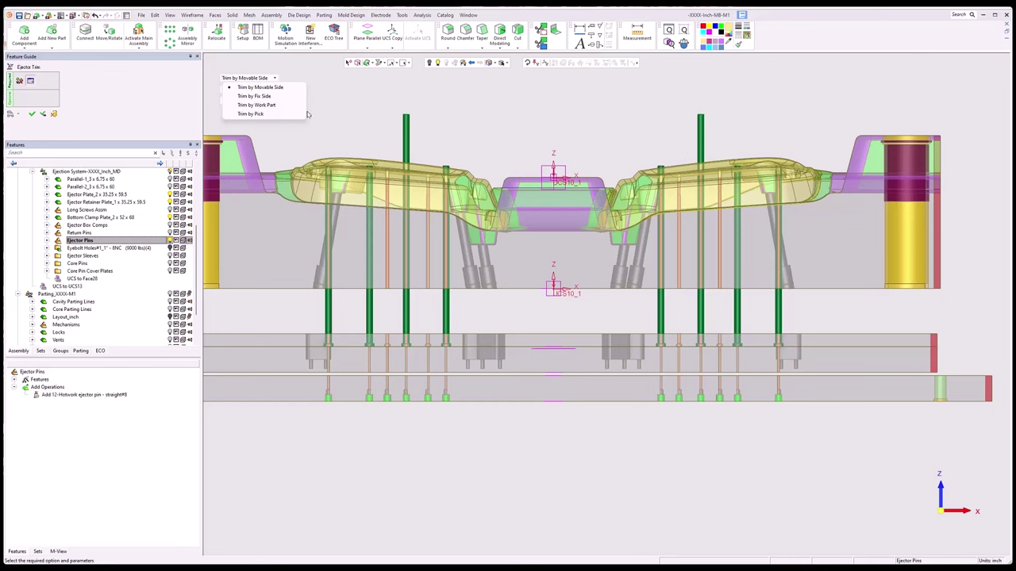
click(265, 115)
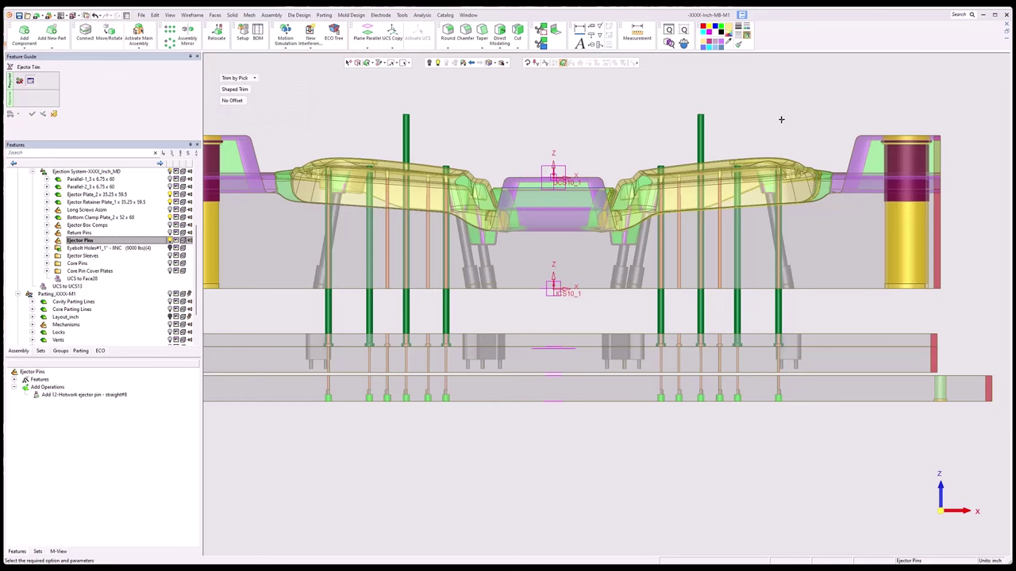
click(749, 187)
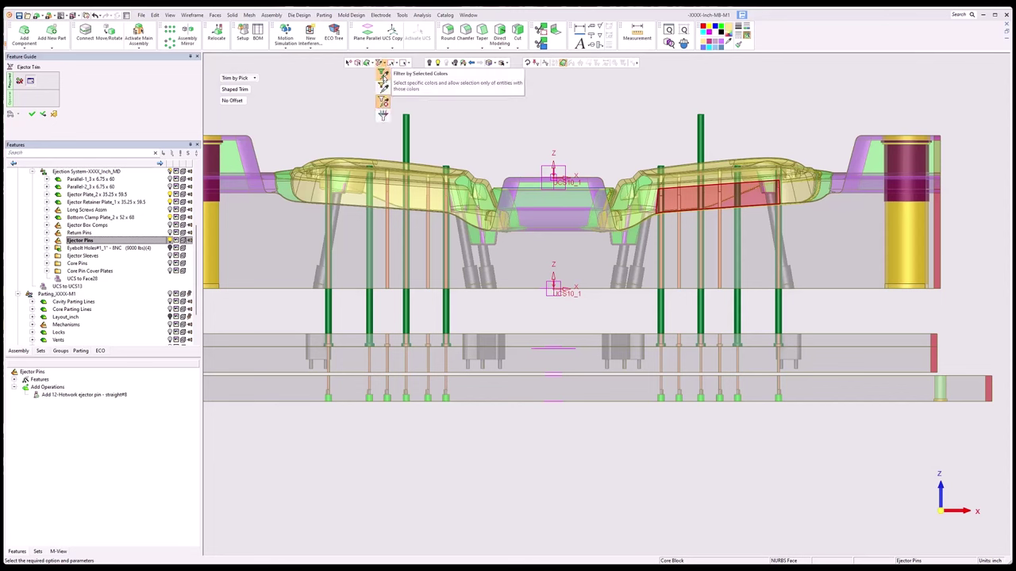
click(358, 67)
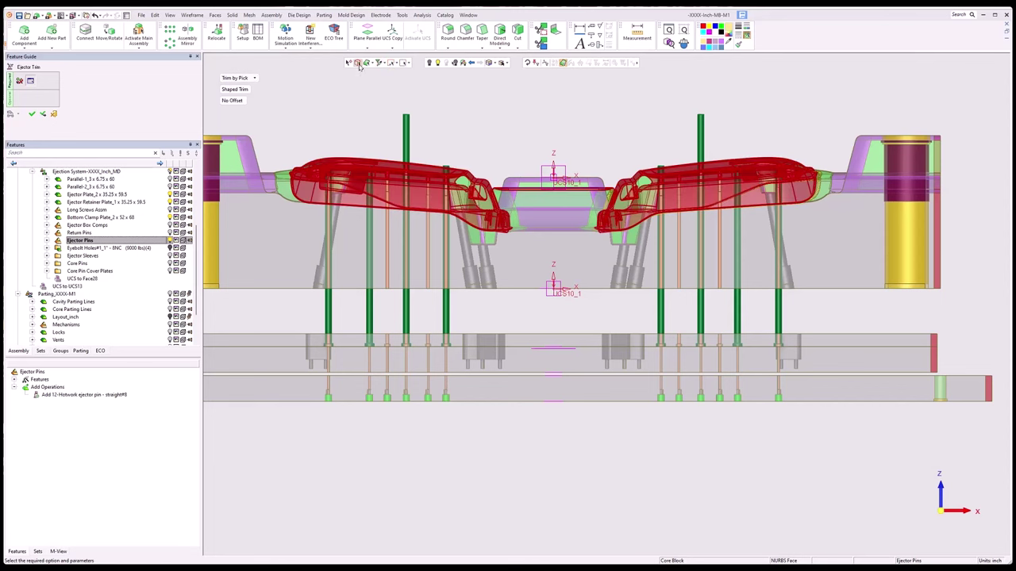
click(546, 136)
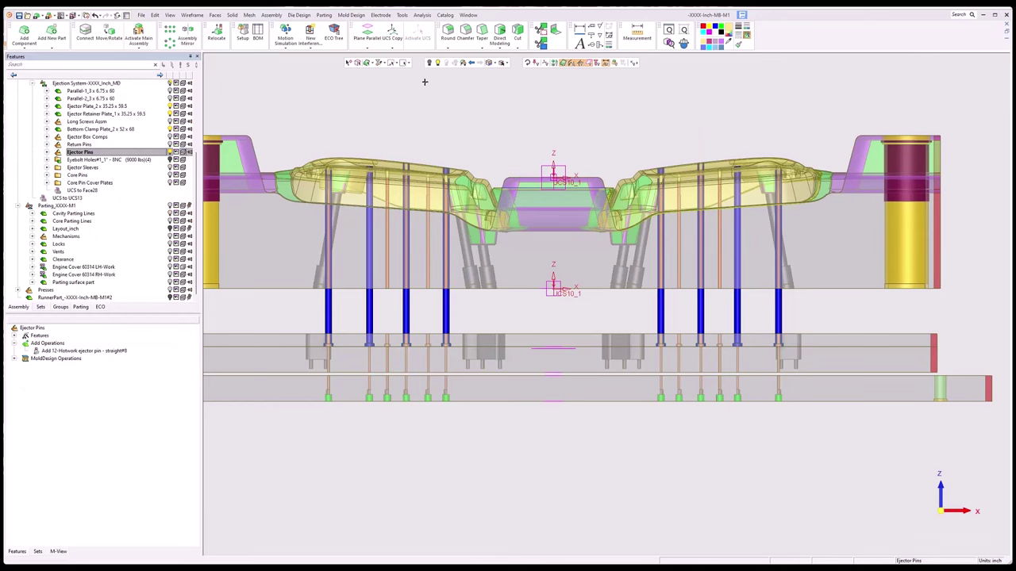
- Add ejector locks to the pins with Oval Lock as the type for symmetrical ejectors
click(422, 14)
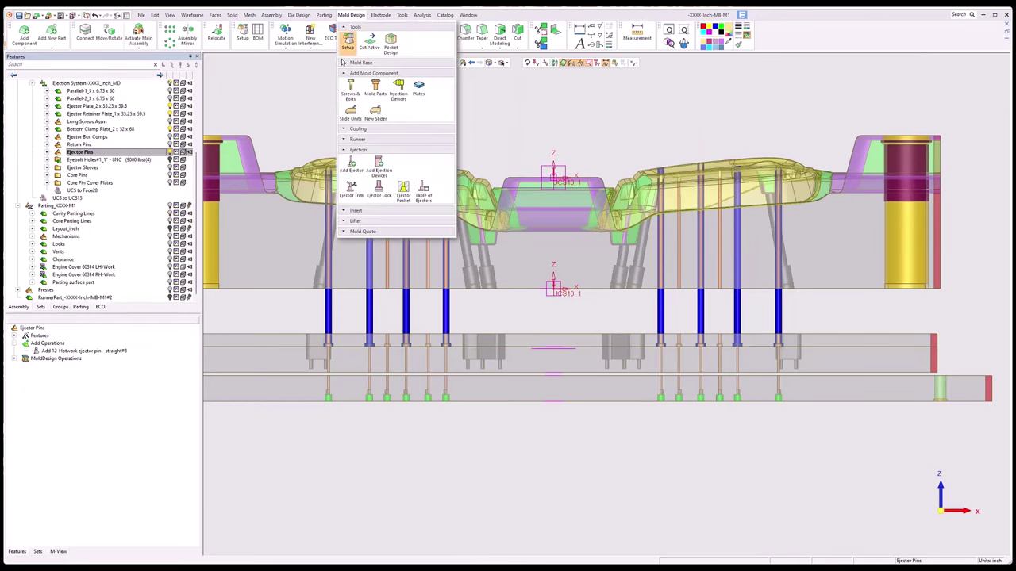
click(379, 189)
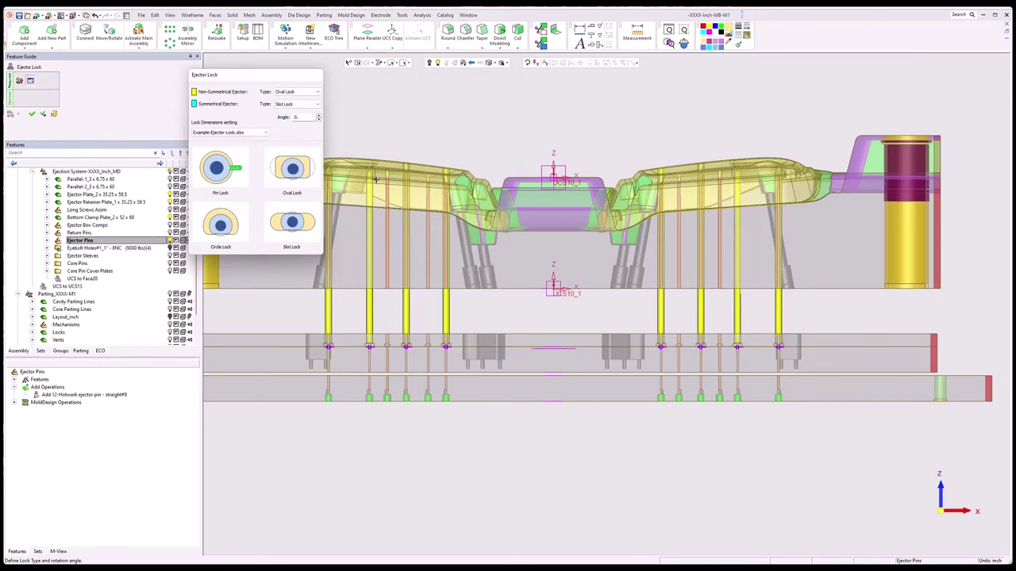
click(312, 104)
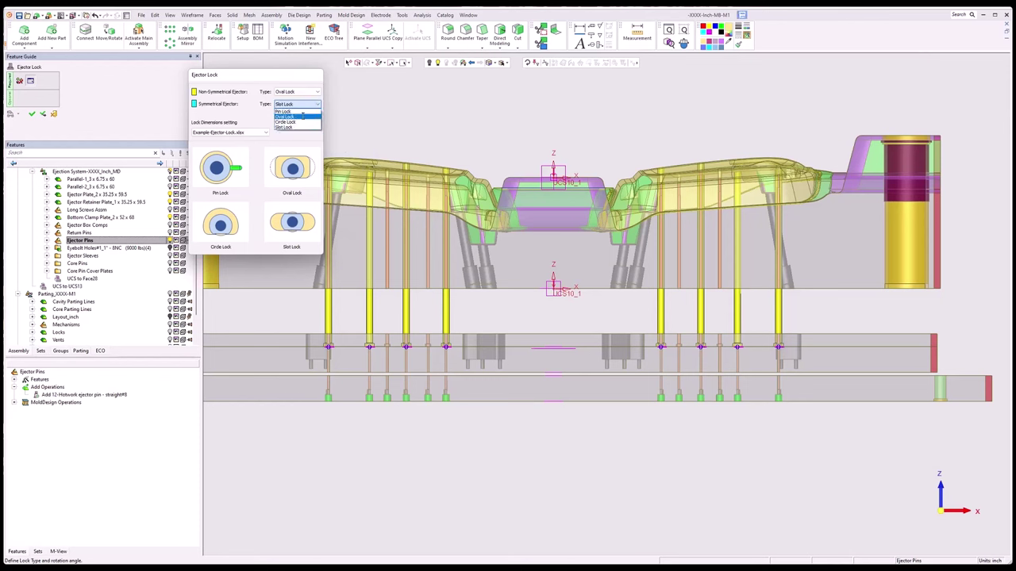
click(307, 116)
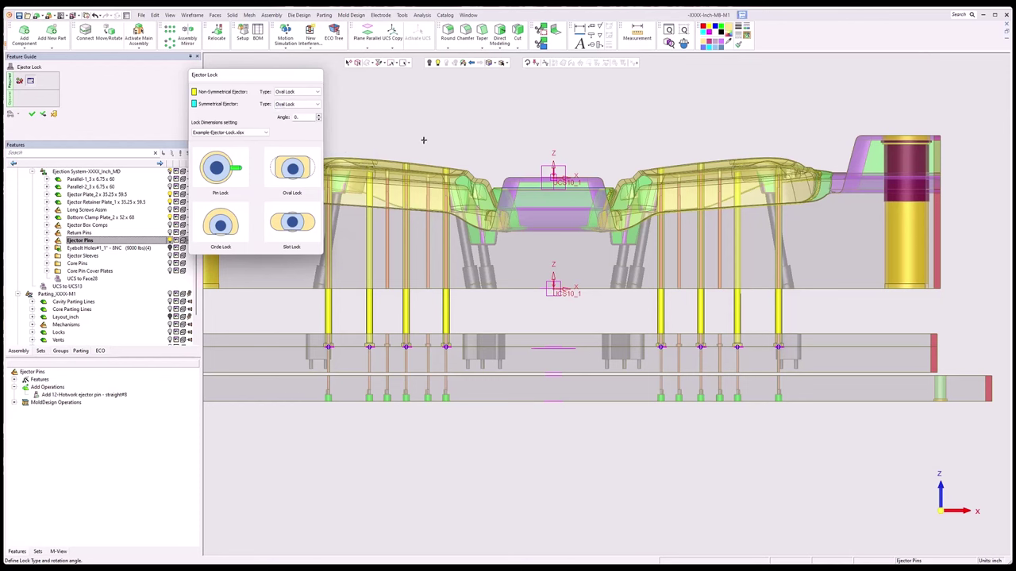
click(32, 114)
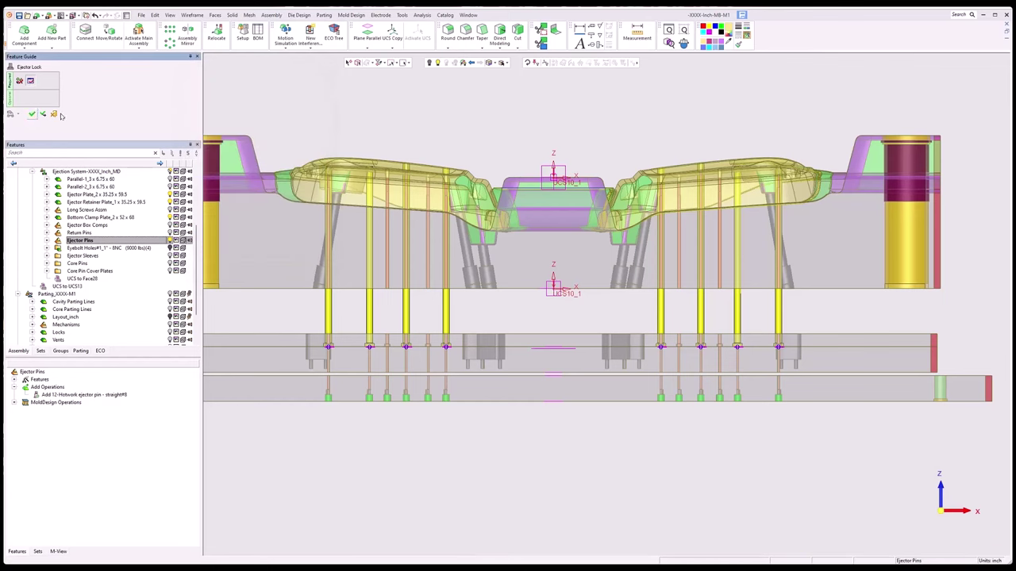
- Create ejector pockets for all the blue pins with a constant fit length of 1.0 and a diameter clearance of 0.03125
click(421, 14)
mouse_move(371, 19)
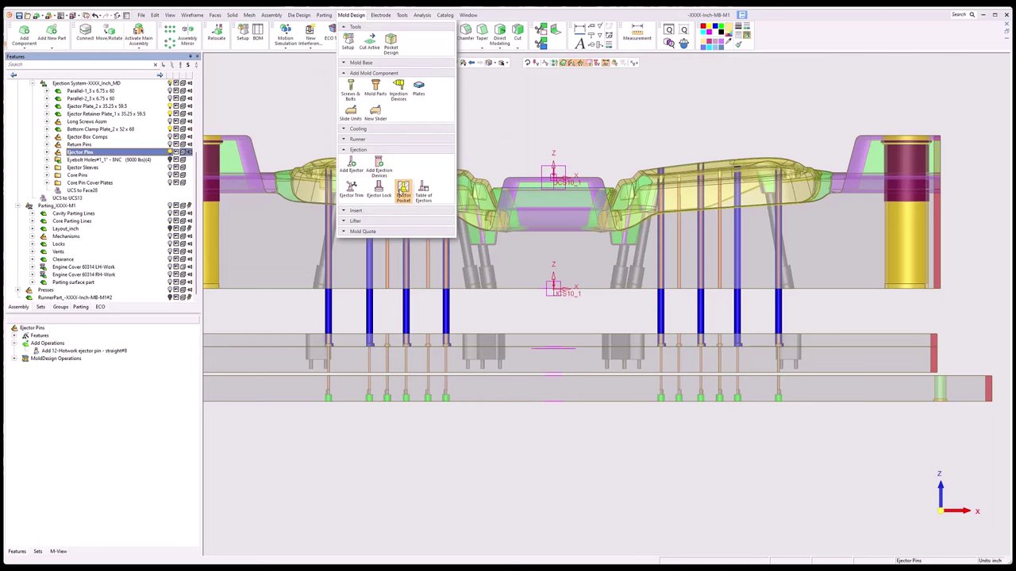
click(401, 191)
drag(308, 305, 802, 322)
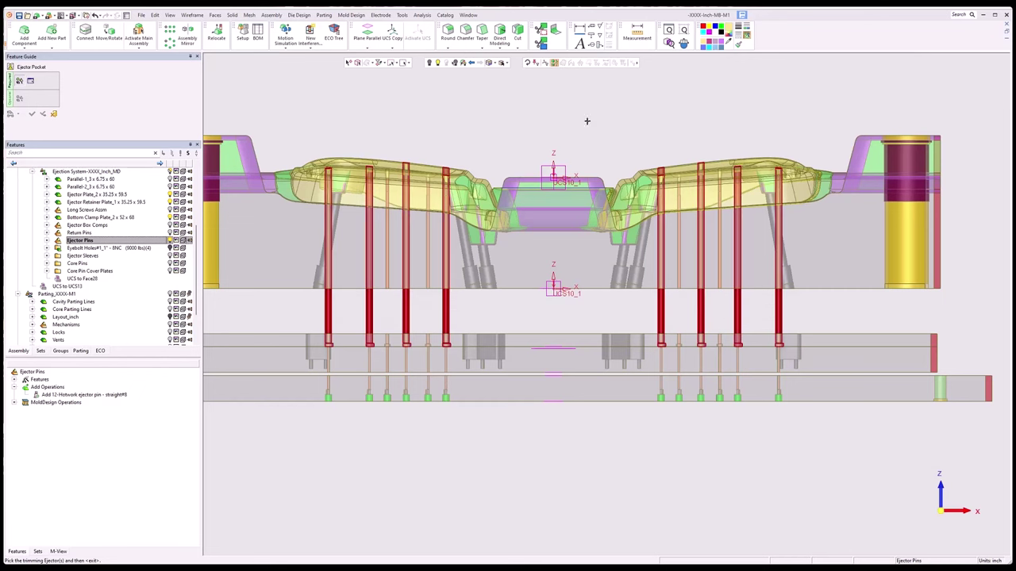
middle_click(451, 117)
click(239, 79)
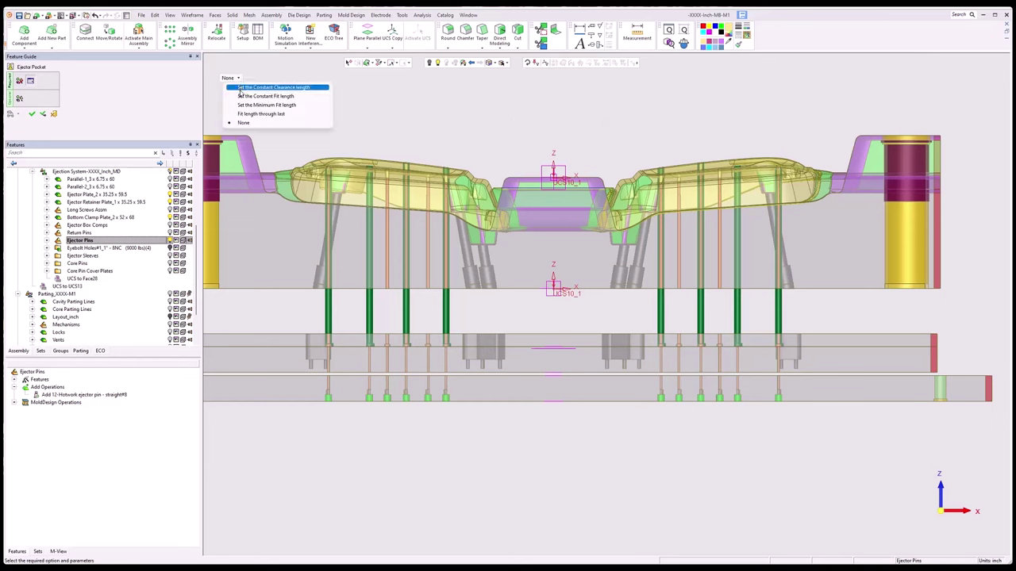
click(245, 97)
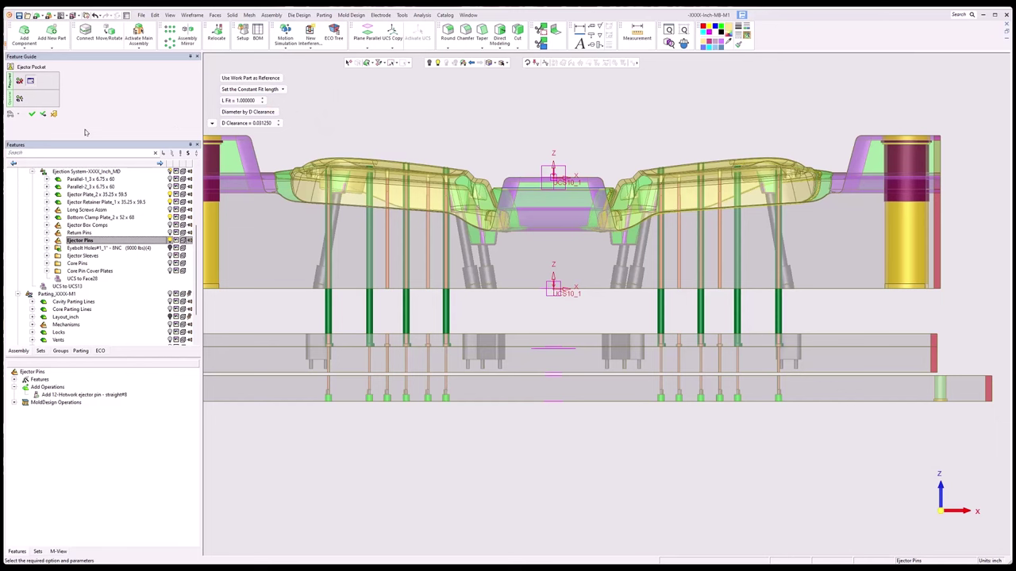
click(33, 114)
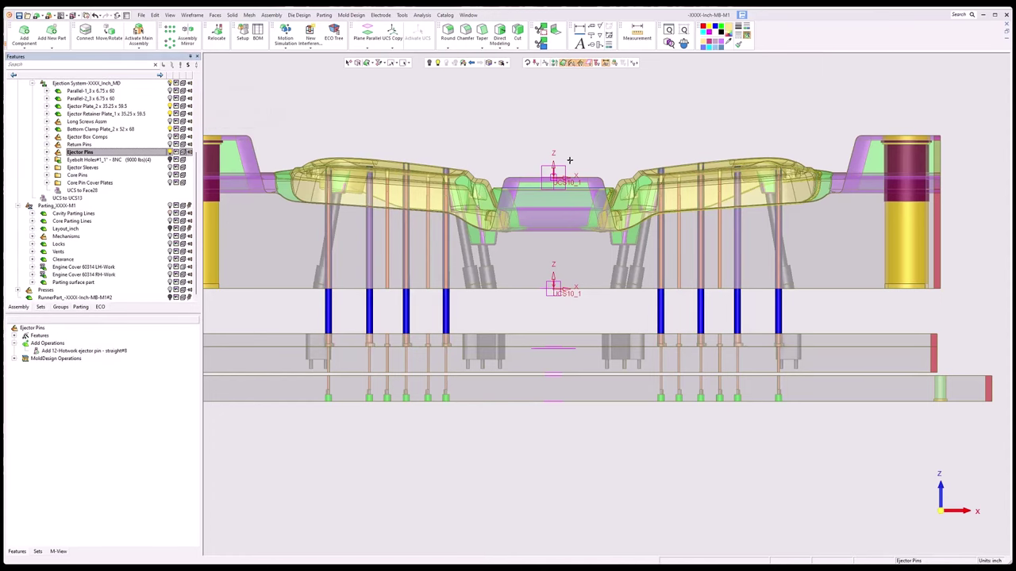
- Add a folder named "500 Ej Pins" inside the Ejector Pins subassembly
middle_drag(569, 161, 659, 252)
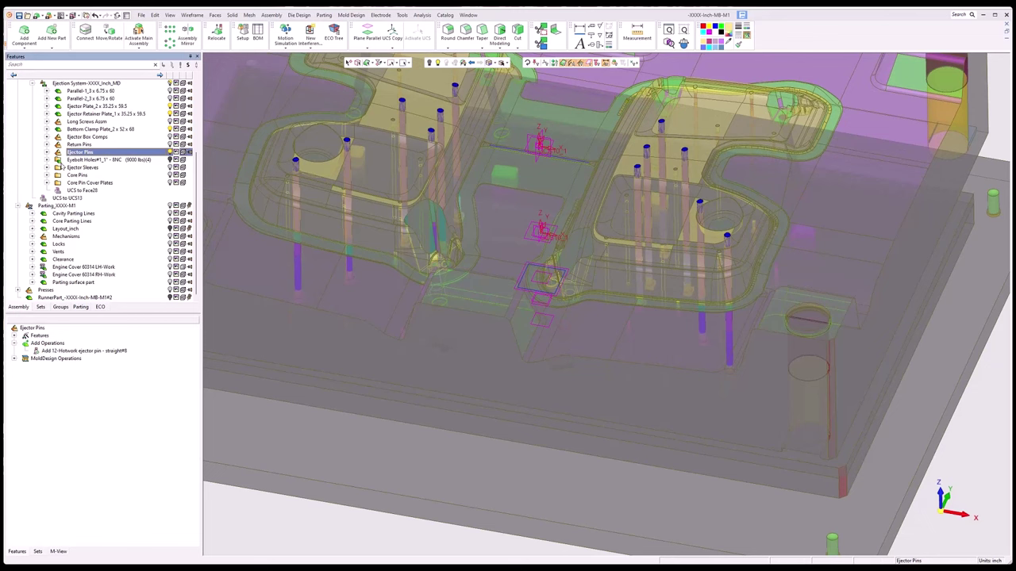
click(47, 151)
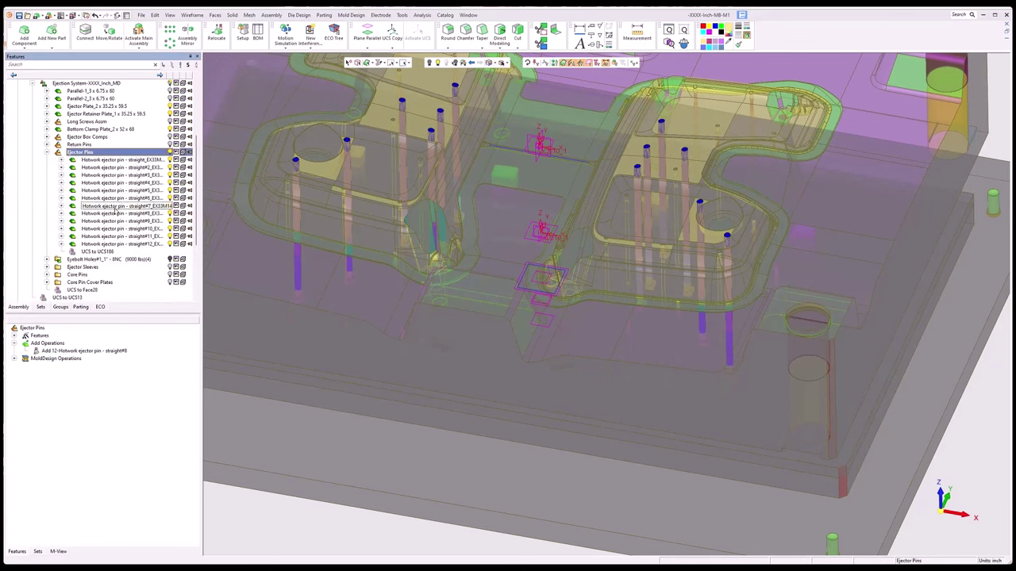
right_click(84, 152)
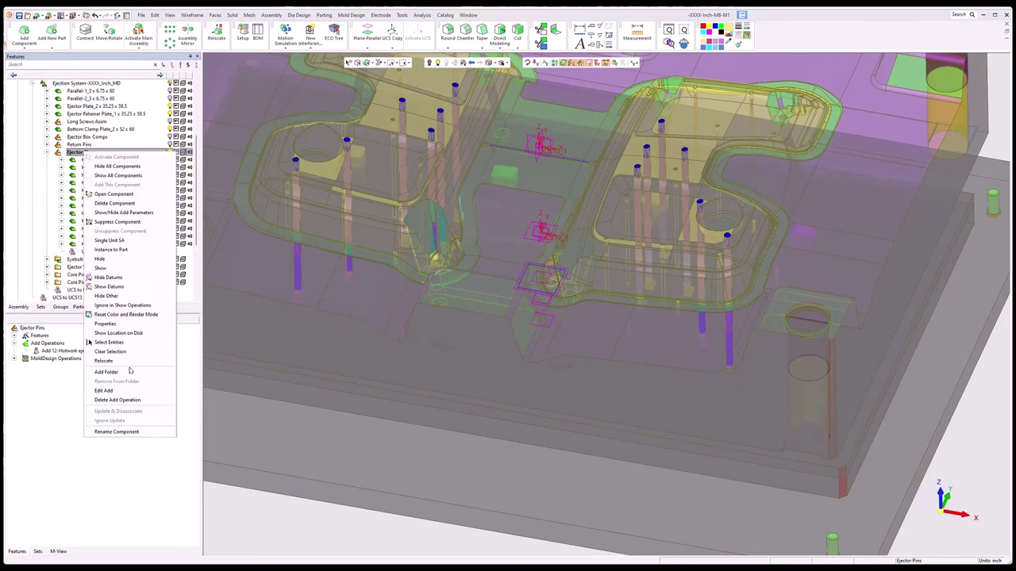
click(127, 372)
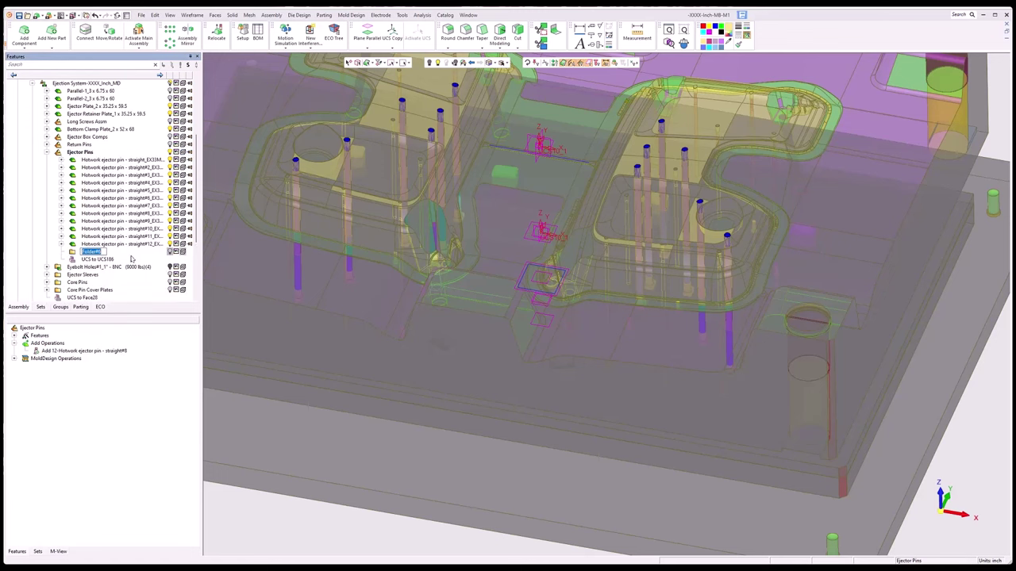
text(500 Ej Pins)
key(Return)
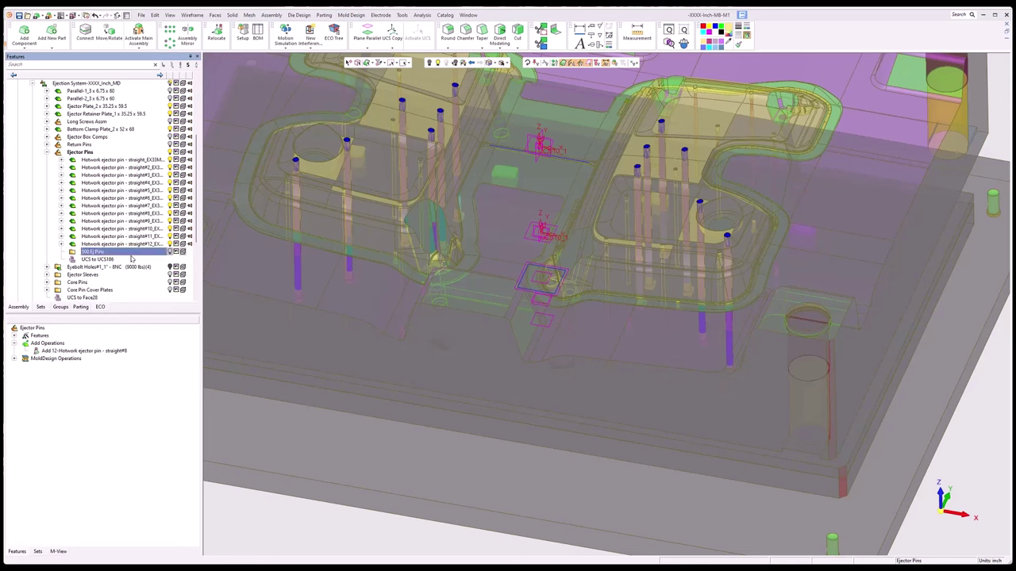
- Move all twelve Hotwork straight ejector pins into the "500 Ej Pins" folder
click(119, 160)
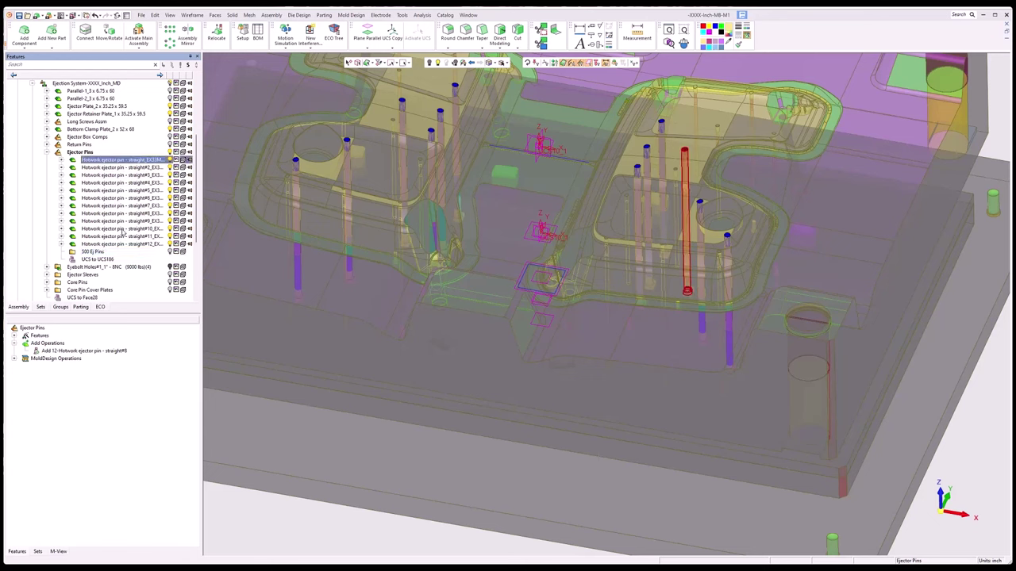
shift+click(123, 244)
drag(125, 220, 108, 252)
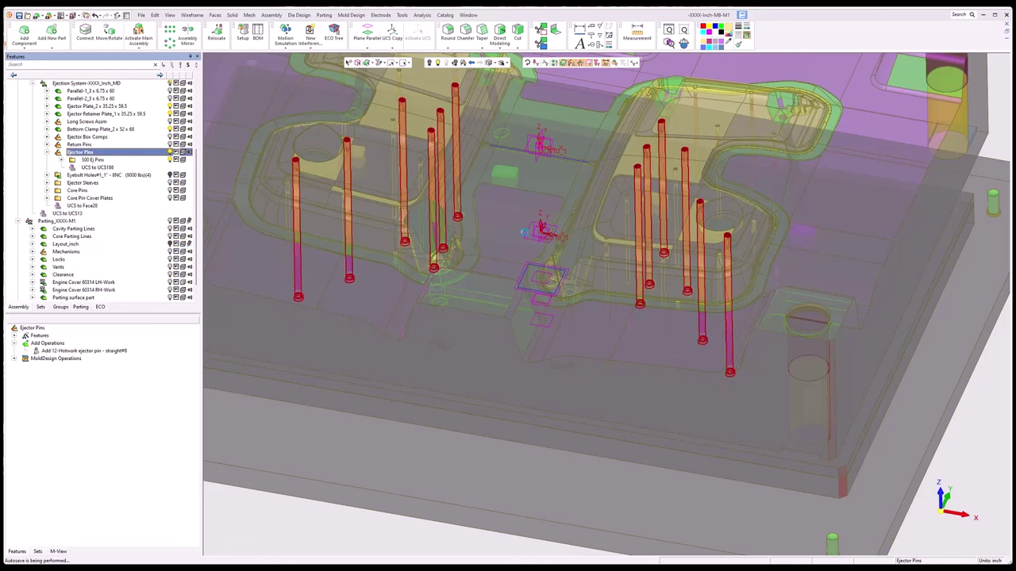
- Start adding another DME inch Hotwork ejector pin and filter the catalog sizes to a d1 diameter of 0.375
scroll(510, 259, down, 5)
middle_drag(499, 231, 525, 287)
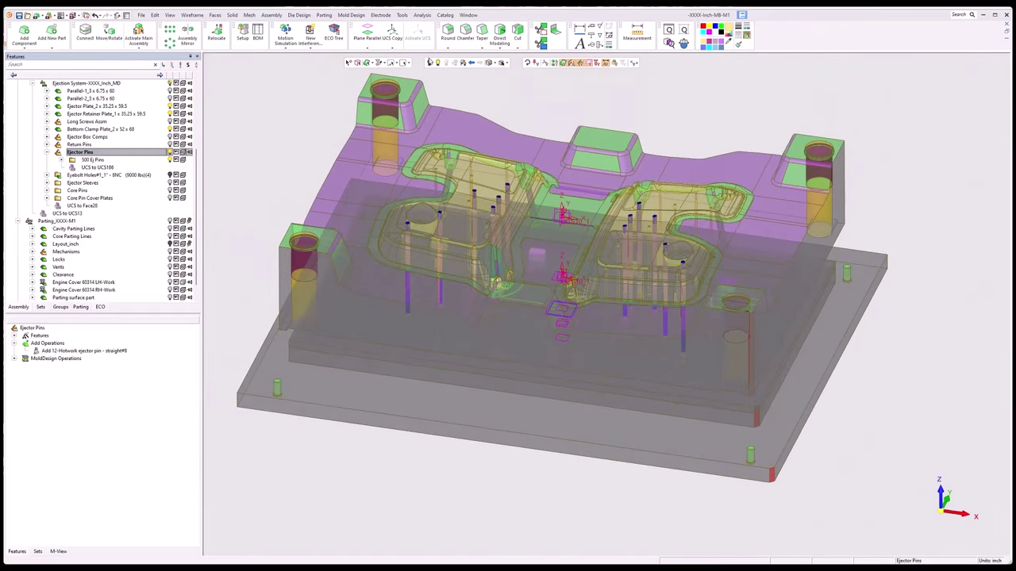
click(351, 14)
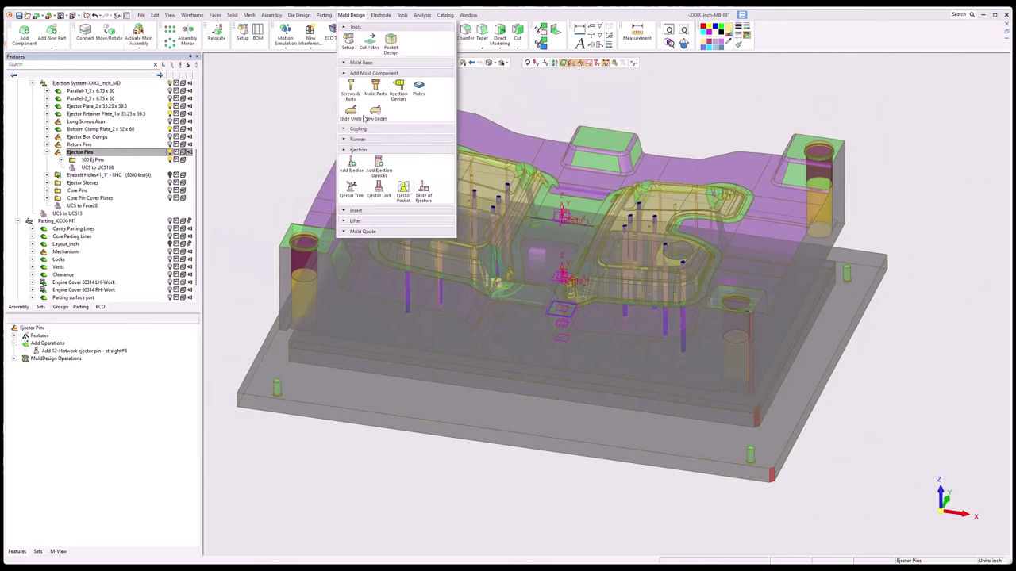
click(378, 167)
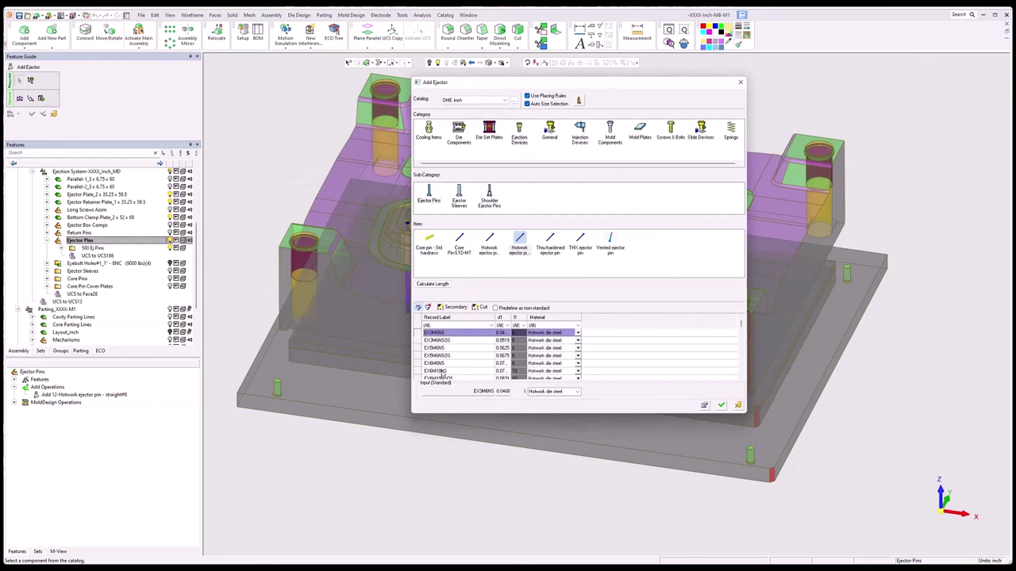
click(501, 325)
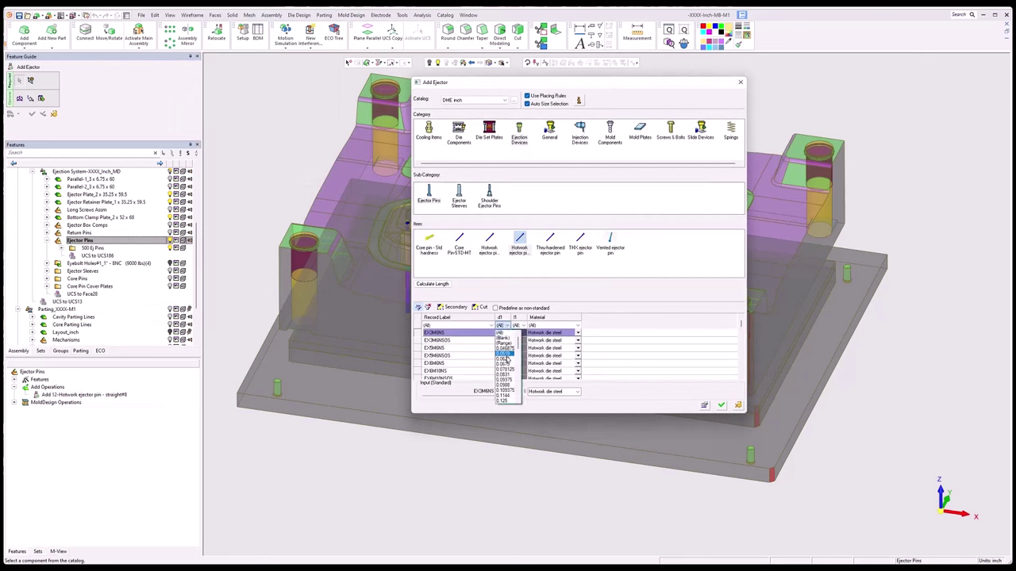
scroll(505, 384, down, 1)
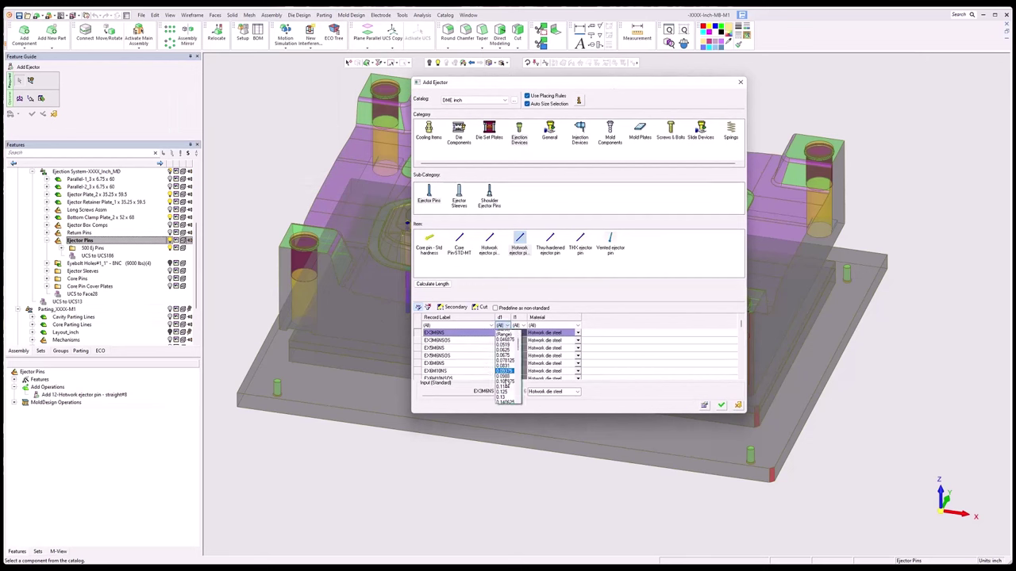
scroll(504, 386, down, 5)
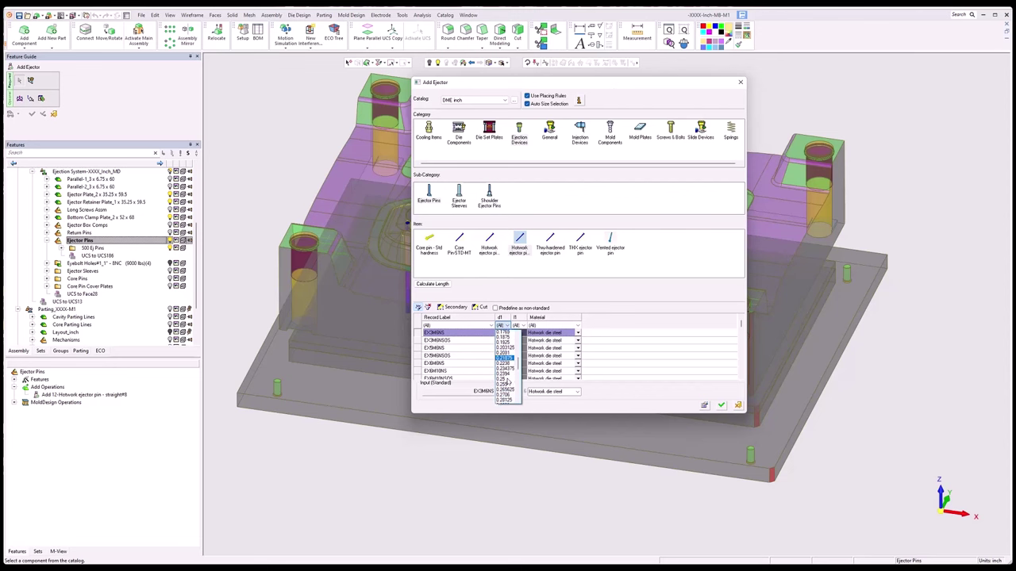
scroll(505, 384, down, 5)
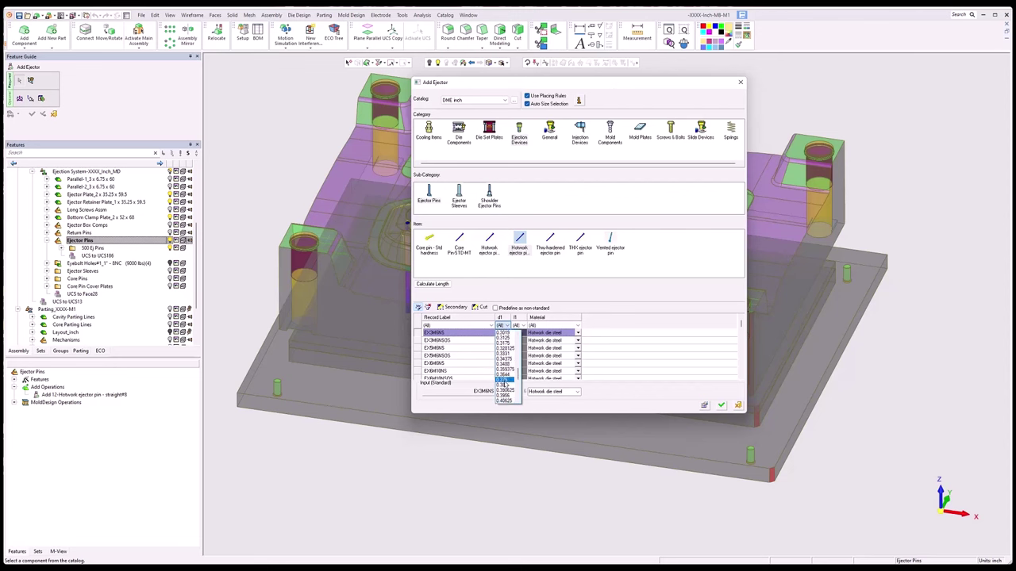
click(504, 382)
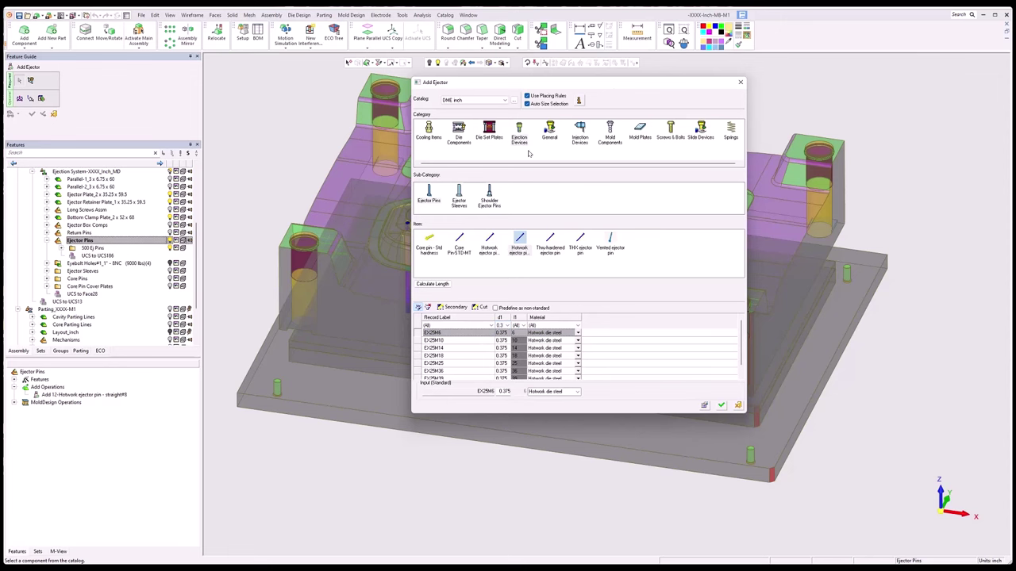
- Disable Auto Size Selection and choose the EX25M18 Hotwork pin, 18 inches long, for placement
drag(508, 82, 229, 184)
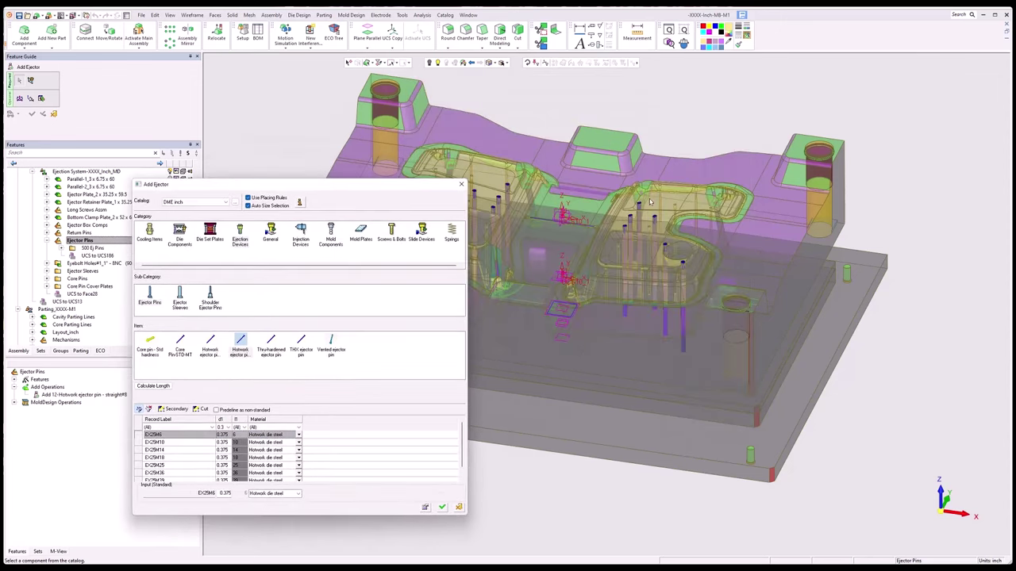
click(248, 205)
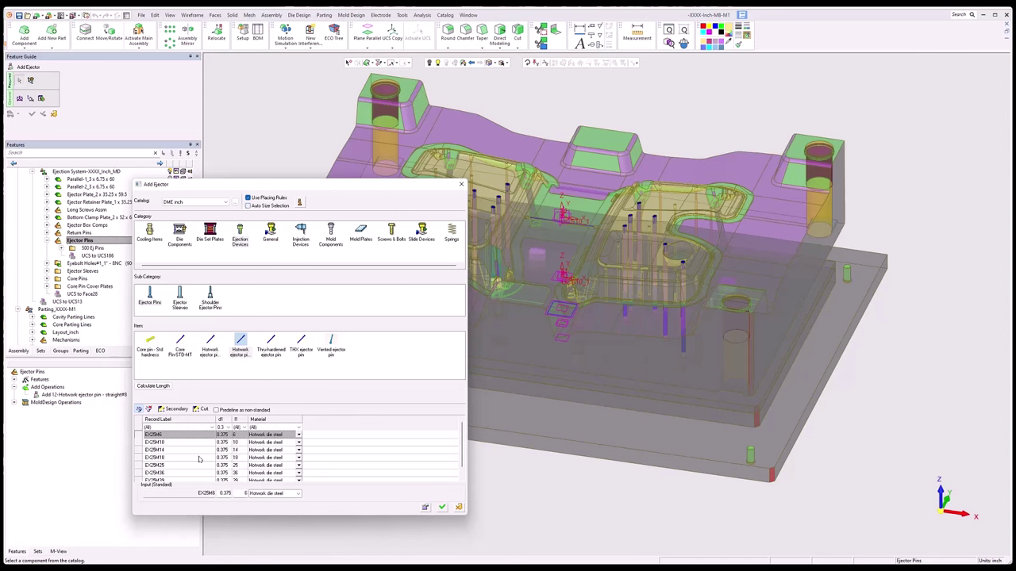
click(199, 458)
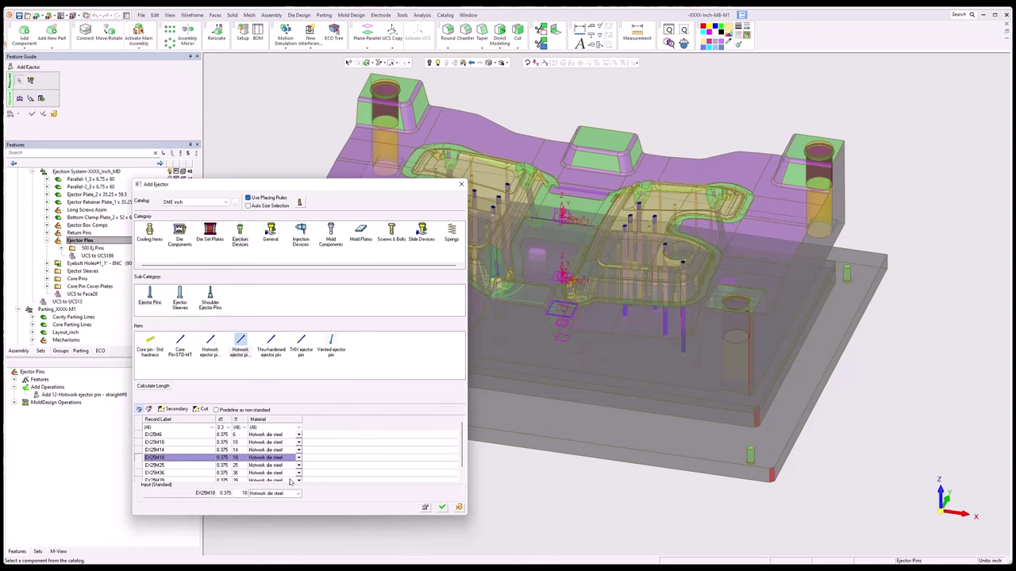
click(442, 507)
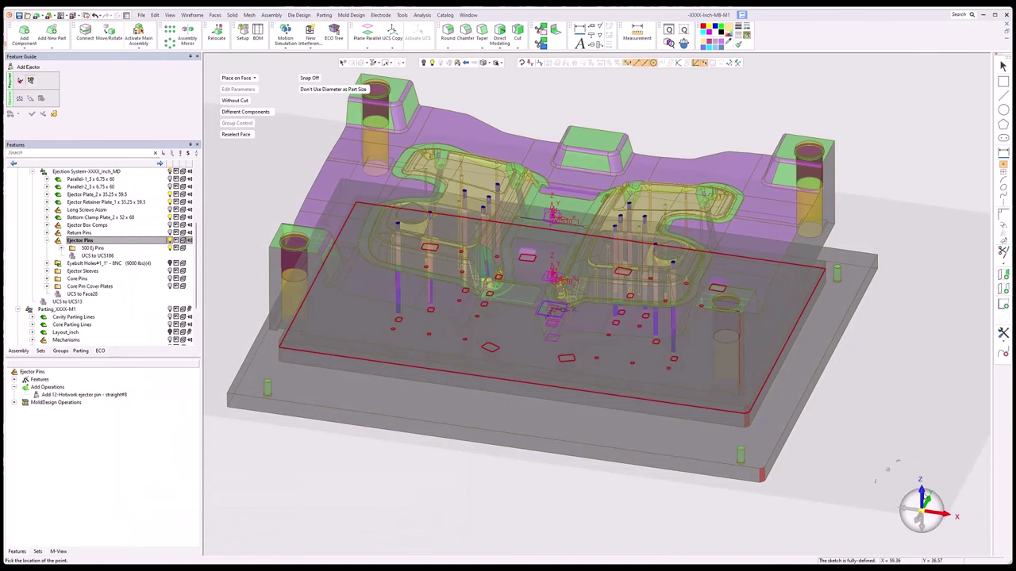
- Place three ejector pins along the horizontal centreline, one at the mold's centre and one on each side of it
key(ctrl+1)
scroll(524, 185, up, 6)
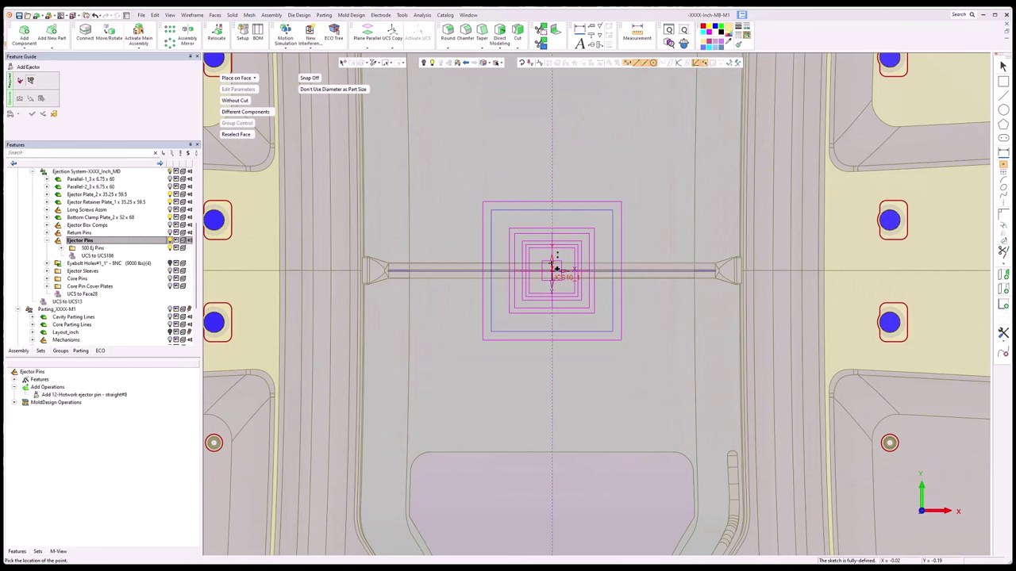
click(556, 270)
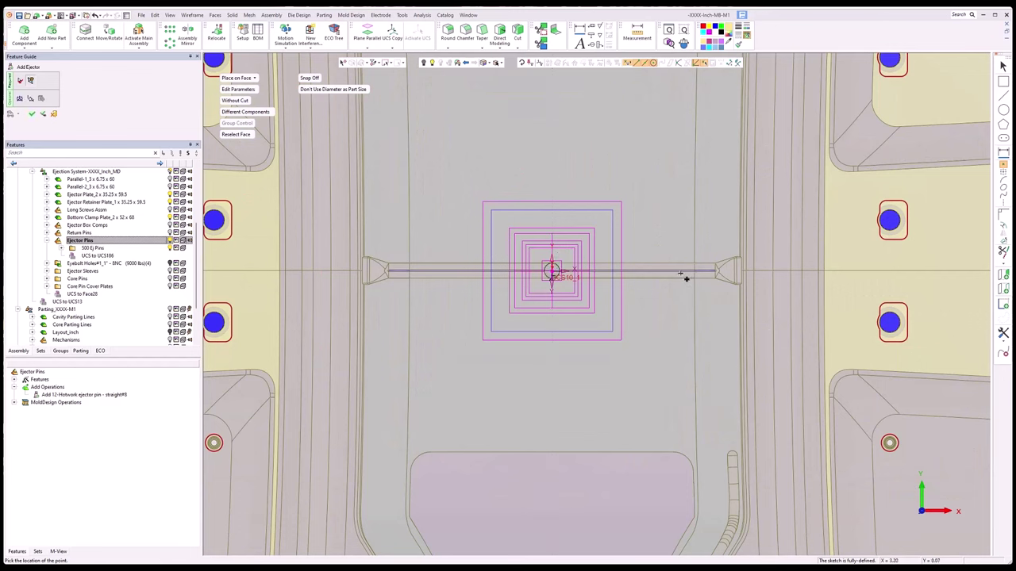
click(679, 273)
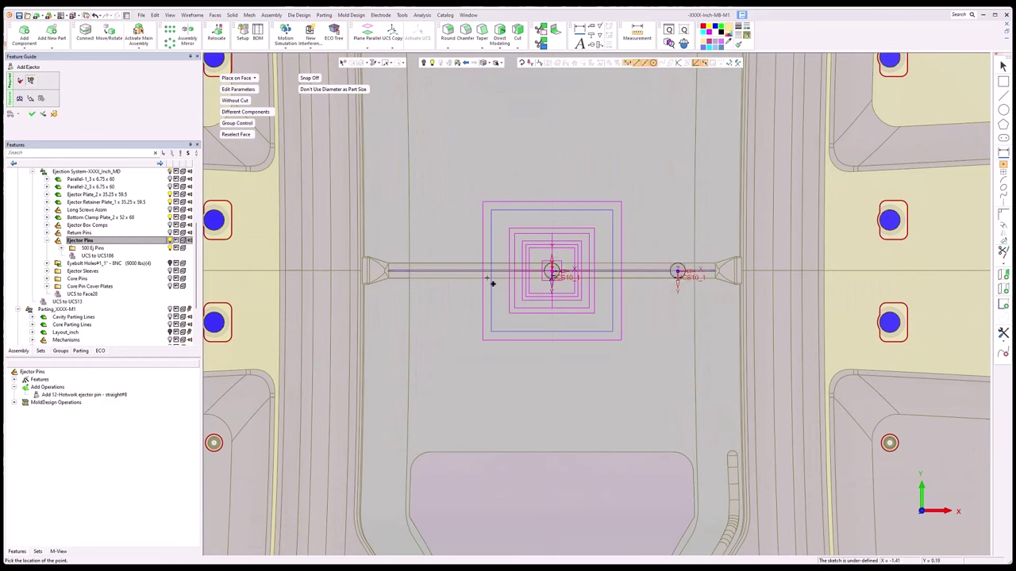
click(434, 274)
- Dimension both outer pins horizontally from the centre pin and set each distance to 3 inches
right_click(646, 339)
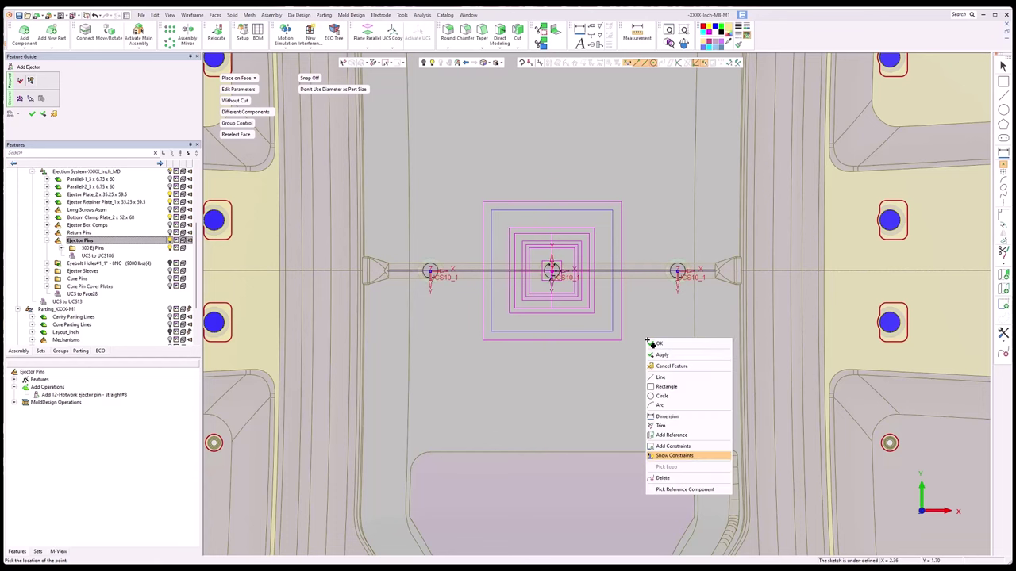
click(667, 417)
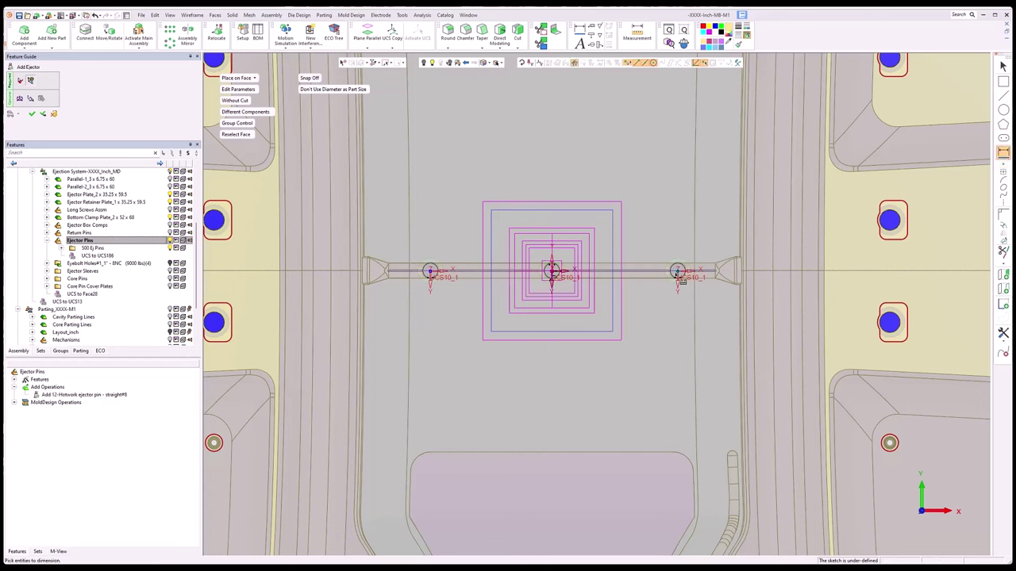
click(677, 273)
click(636, 317)
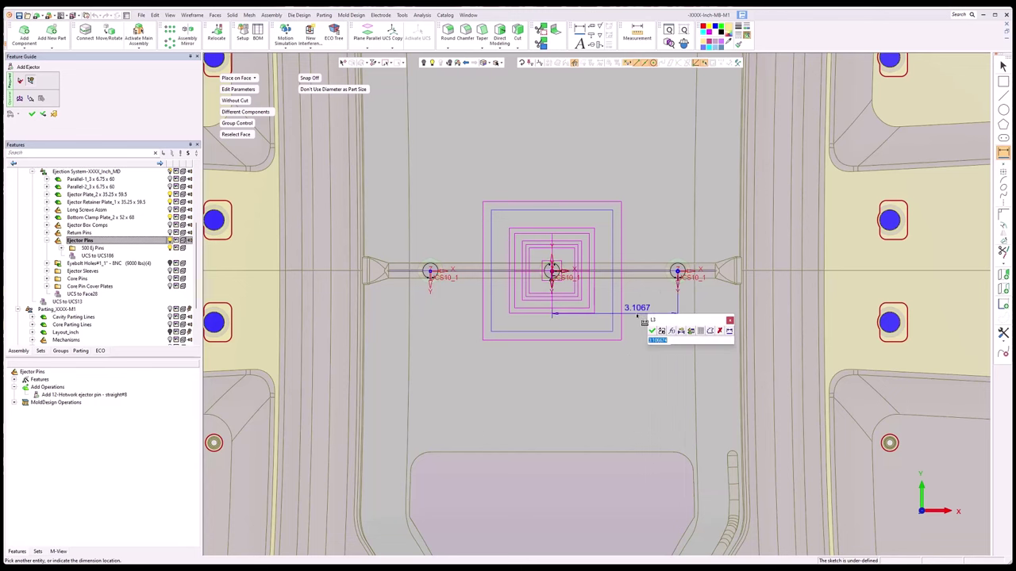
key(Return)
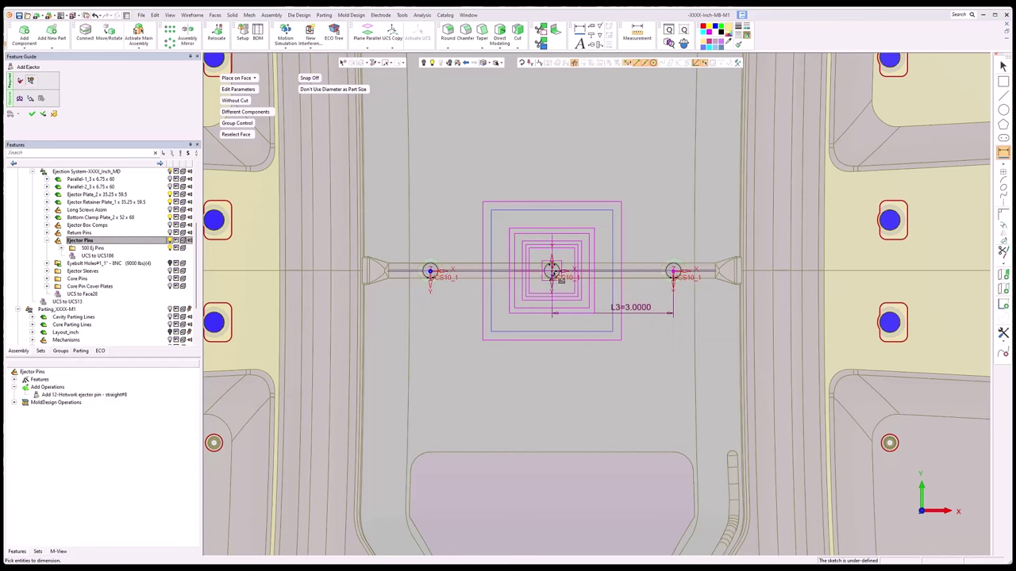
click(491, 317)
click(490, 319)
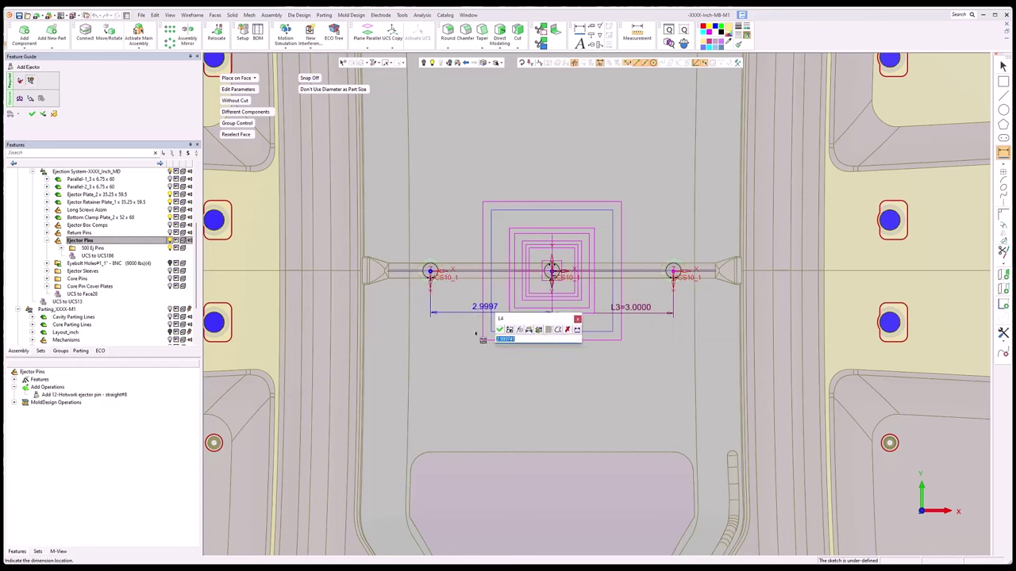
text(3)
key(Return)
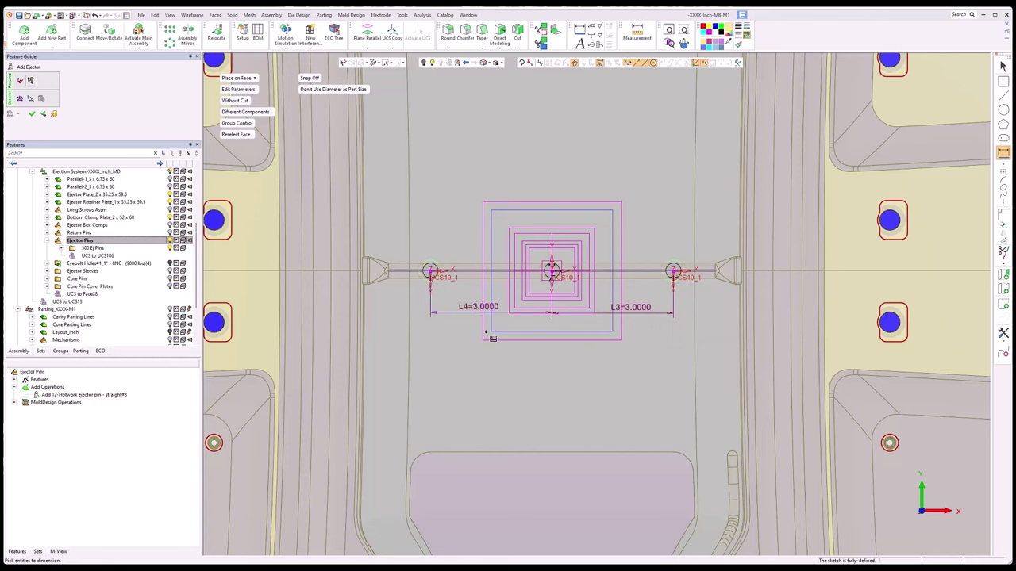
- Change the three pins to the 14-inch-long EX25M14 size and complete their placement
middle_drag(486, 334, 530, 235)
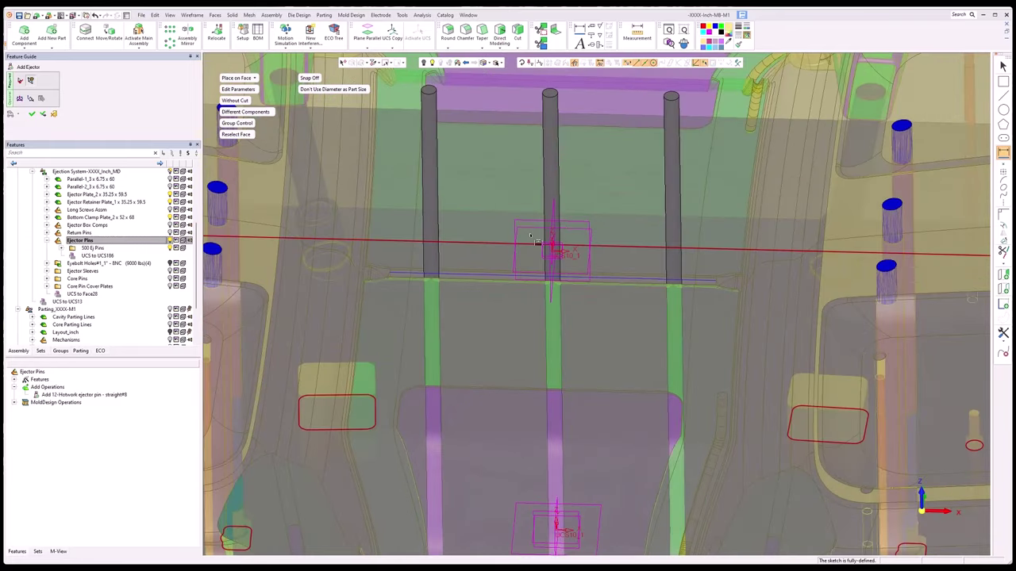
click(531, 237)
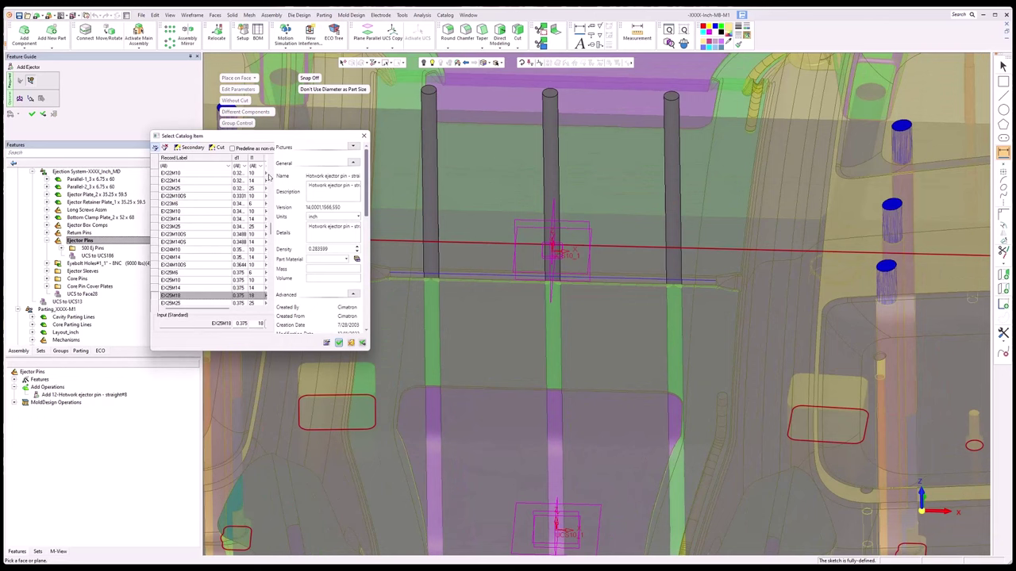
click(199, 287)
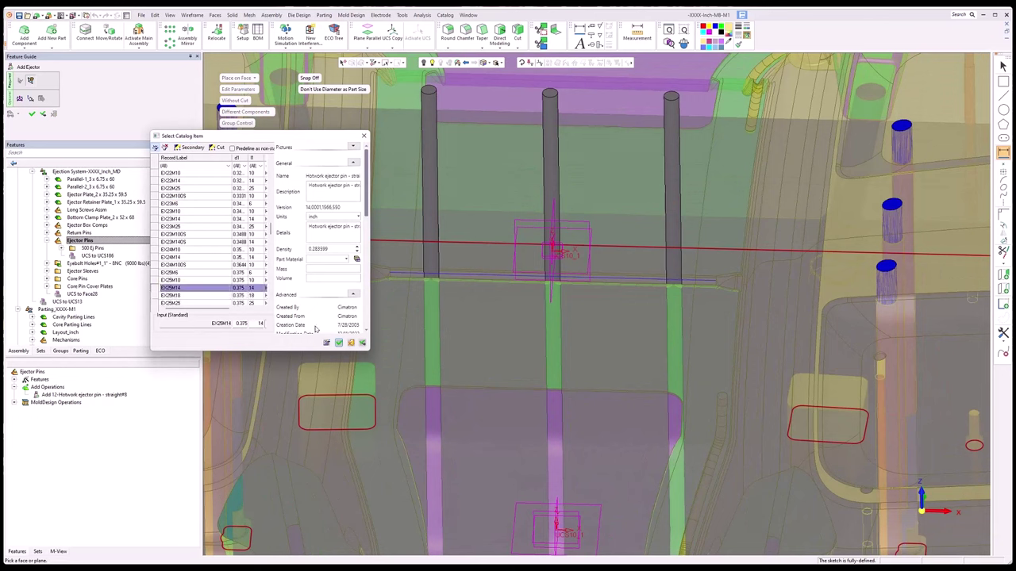
click(364, 344)
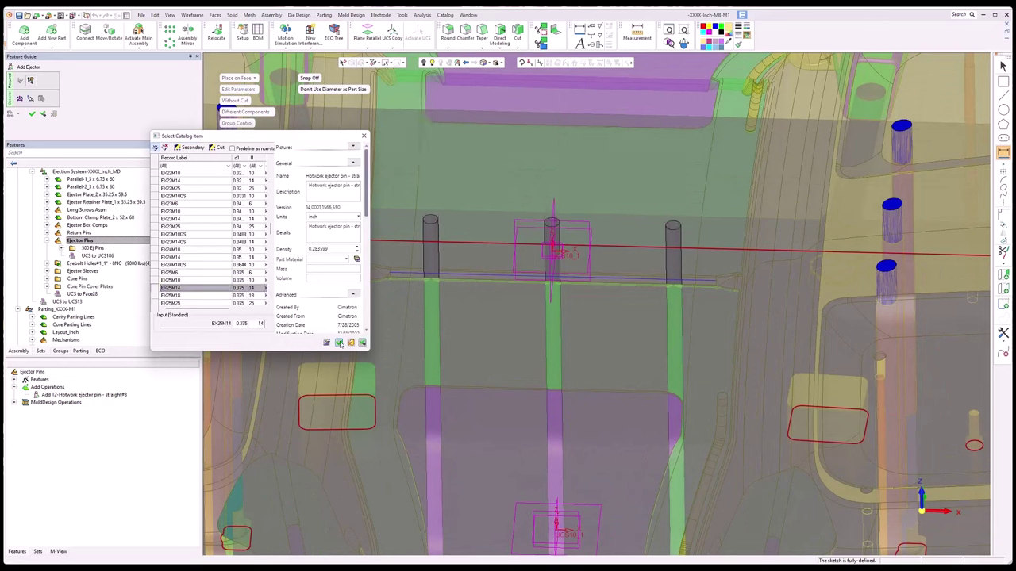
click(339, 343)
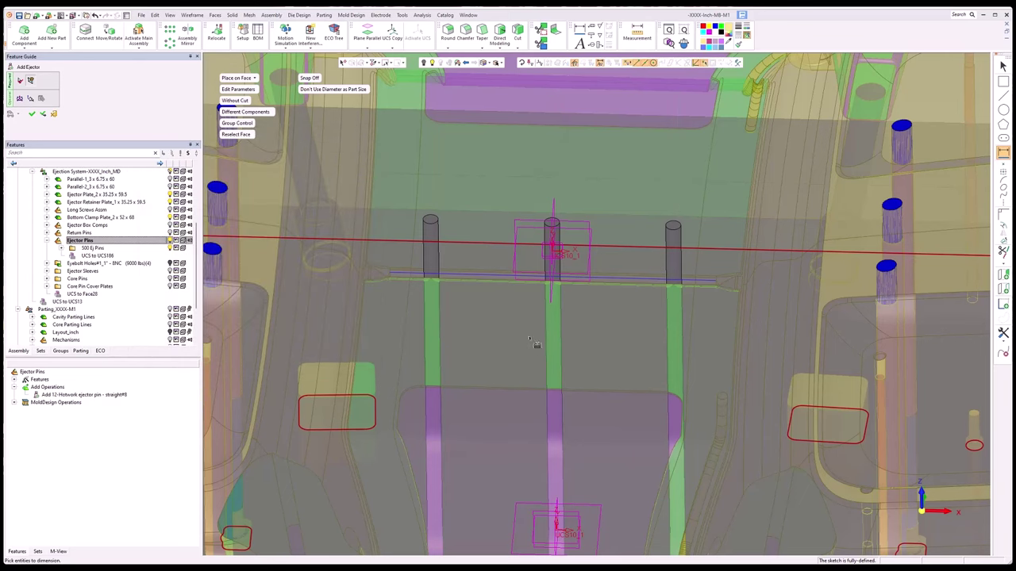
click(32, 115)
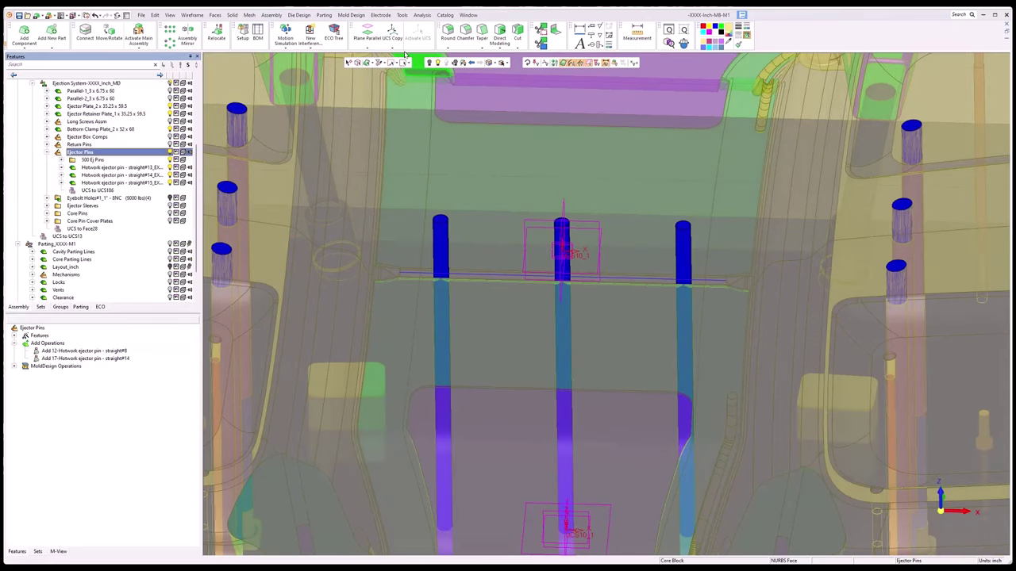
- Start an Ejector Trim with only the middle one of the three new 0.375 pins as the object to cut
click(380, 15)
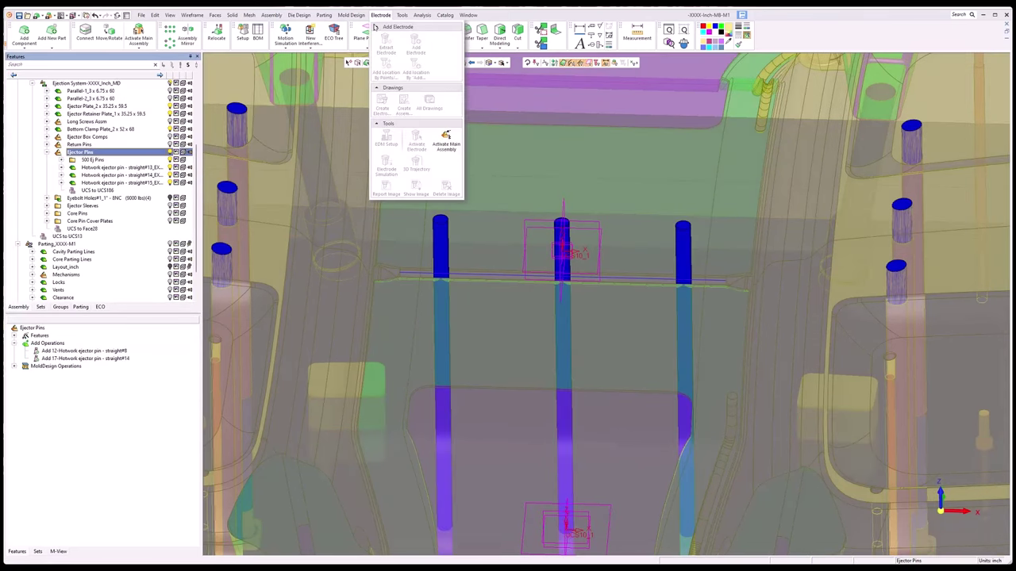
mouse_move(405, 16)
mouse_move(351, 15)
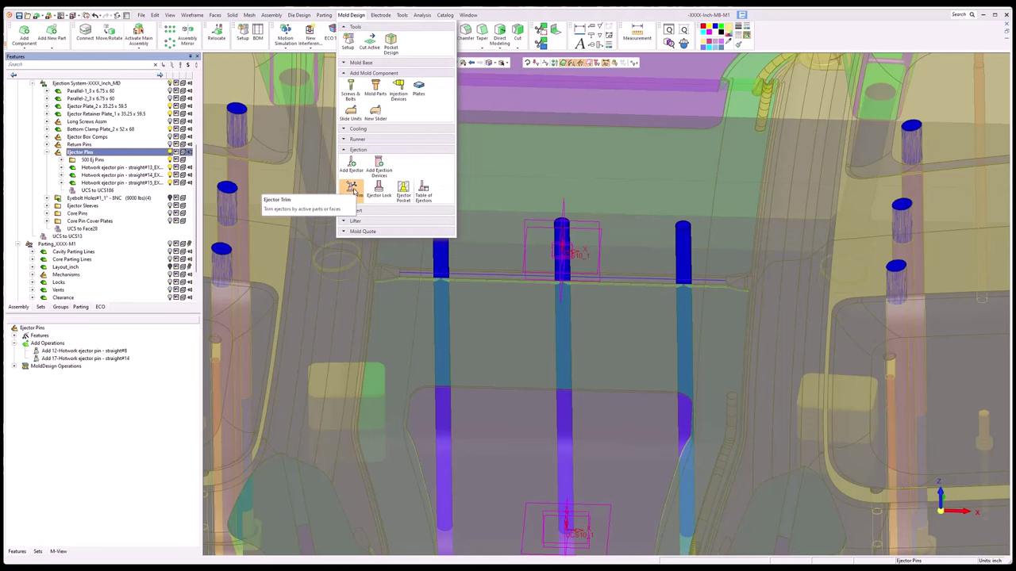
click(446, 253)
click(562, 252)
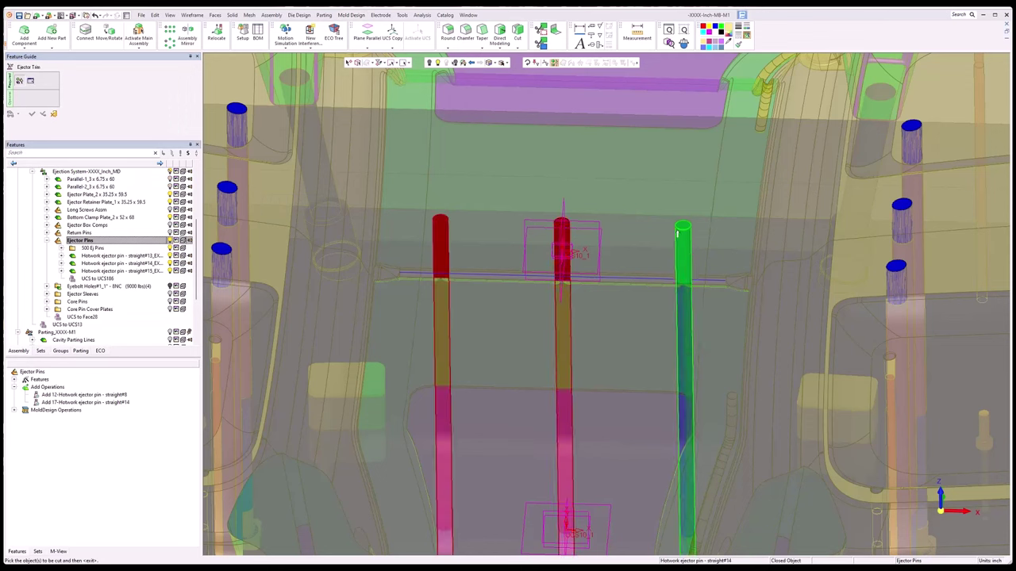
click(677, 234)
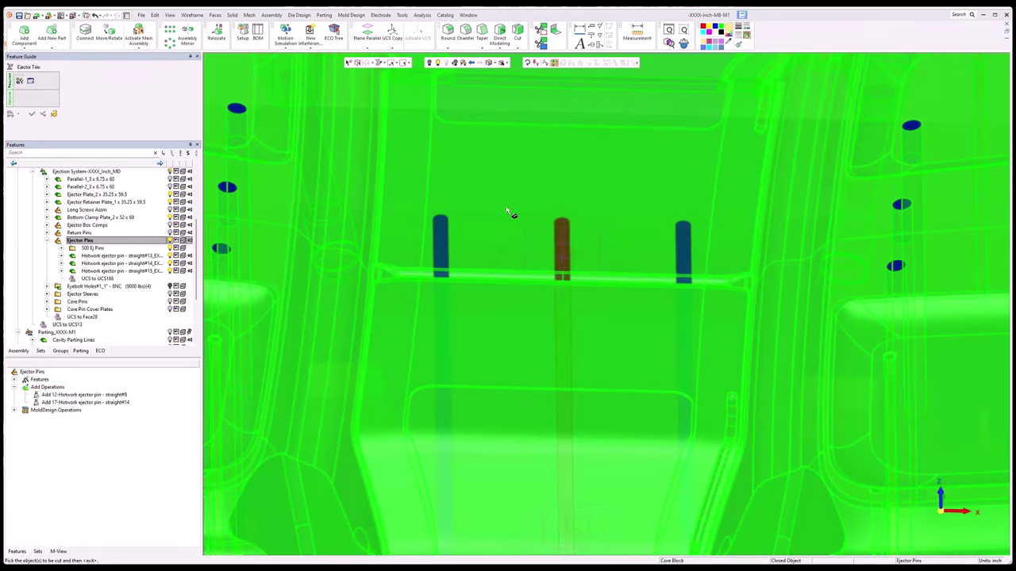
click(508, 180)
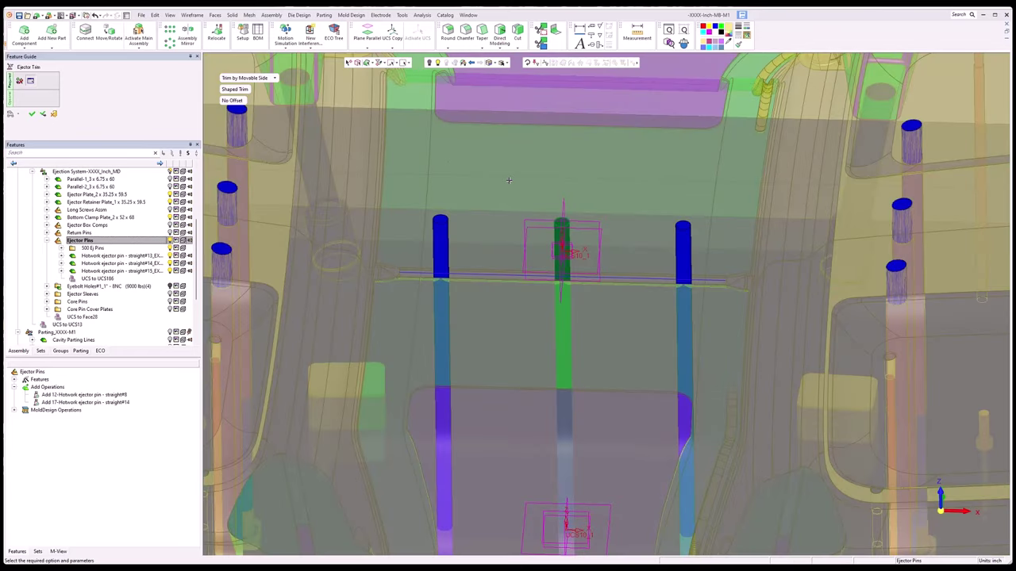
- Set the centre pin's trim to Trim by Pick with Flat Trim and the Min option
click(257, 78)
click(260, 114)
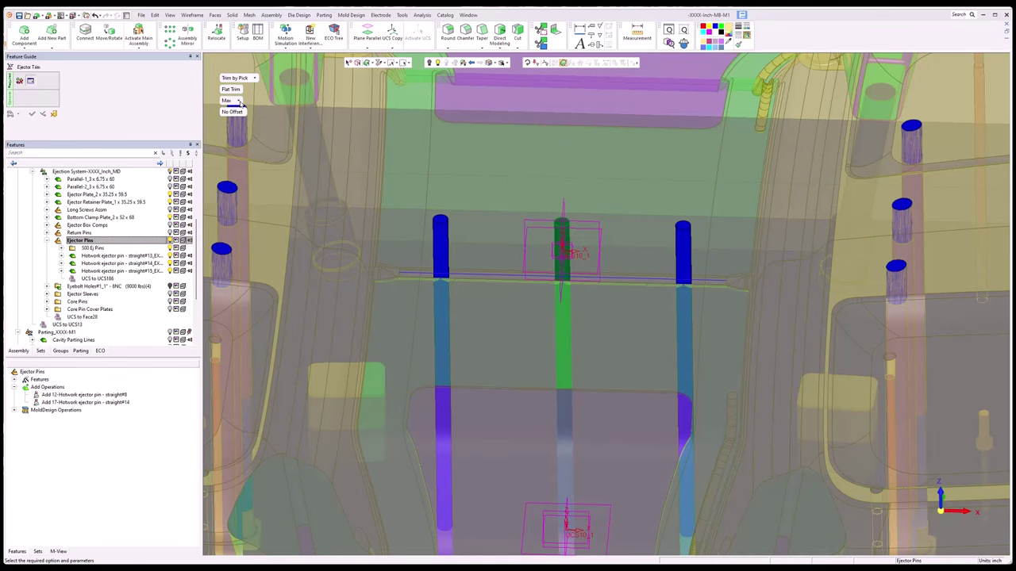
click(238, 101)
click(237, 127)
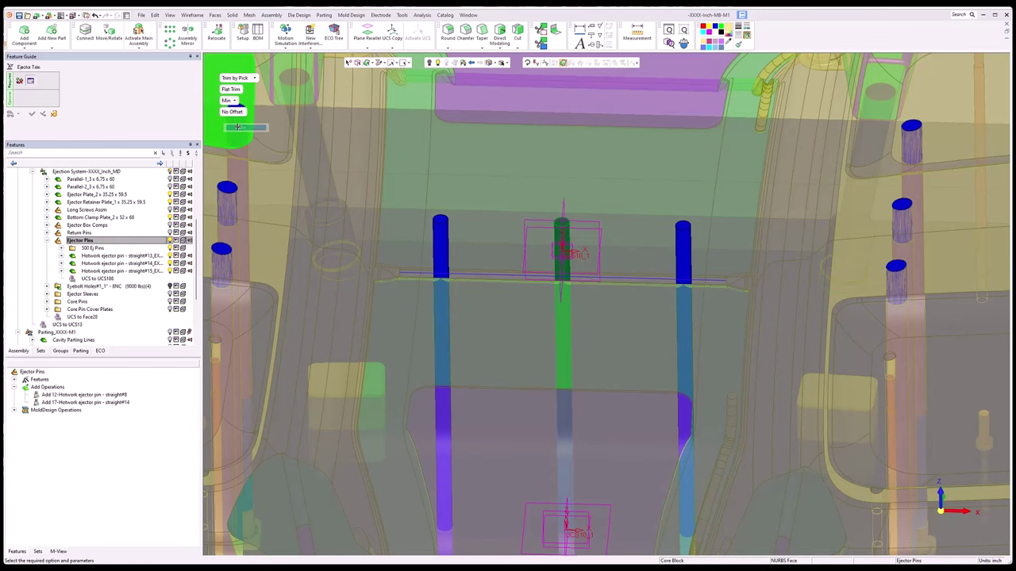
- Pick the core block's runner channel faces that cross the centre pin as its trimming faces
middle_drag(709, 281, 682, 256)
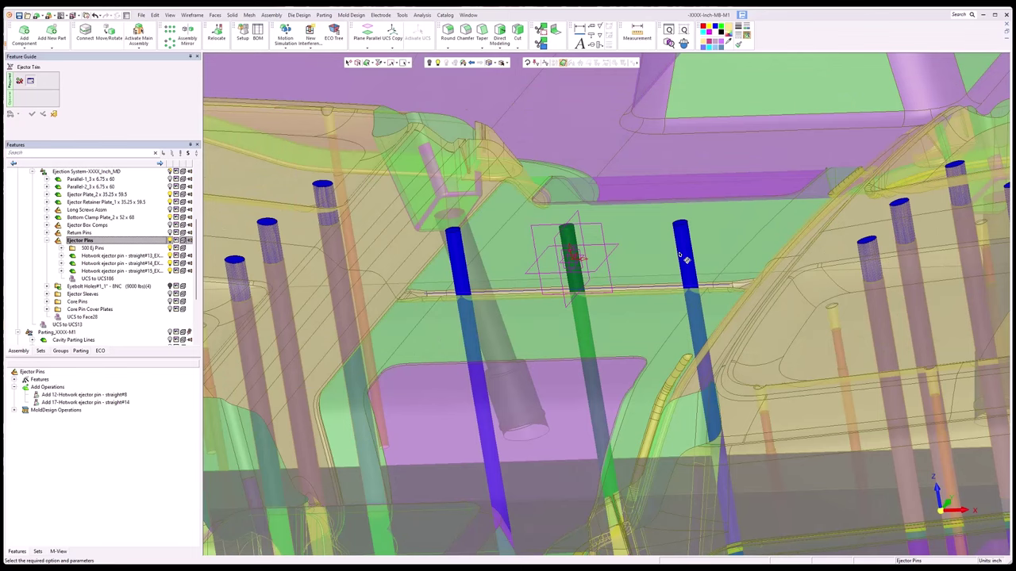
scroll(590, 266, up, 10)
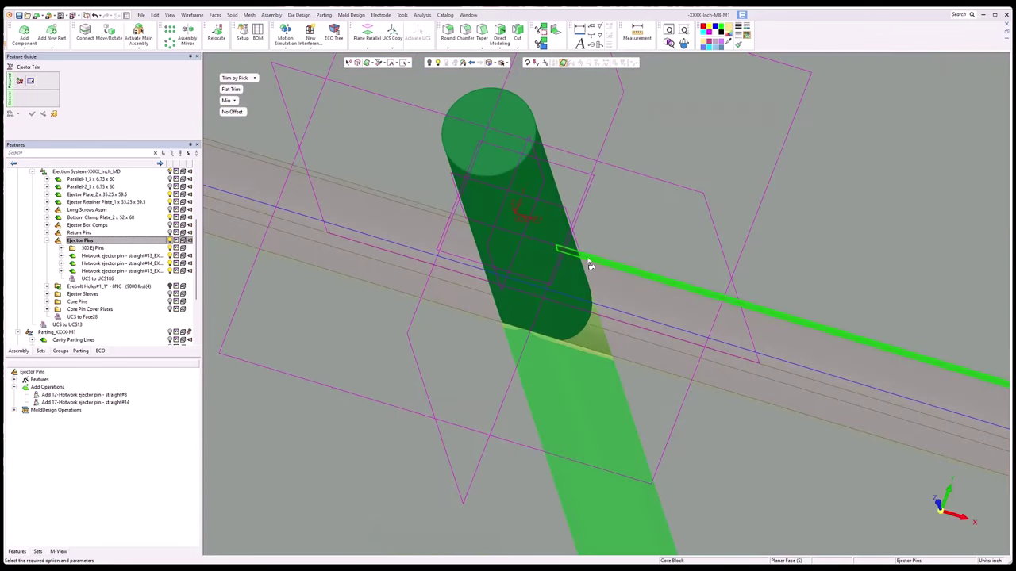
click(605, 316)
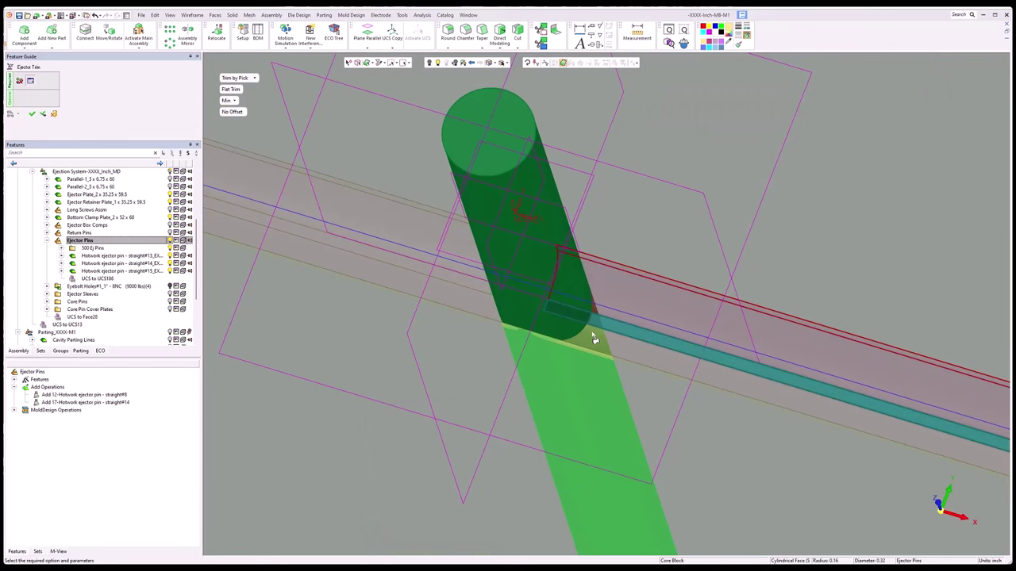
click(465, 270)
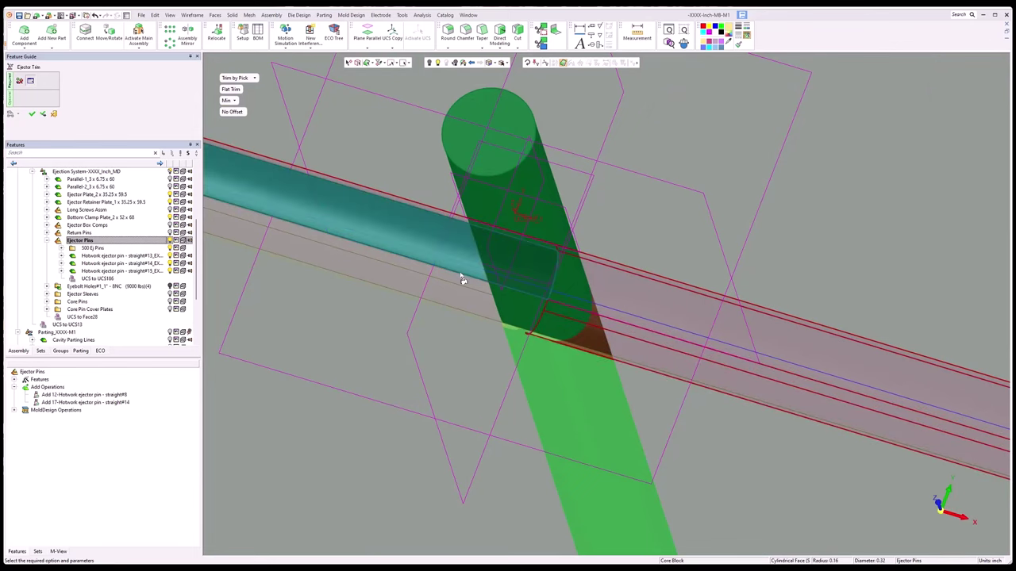
middle_drag(476, 307, 587, 320)
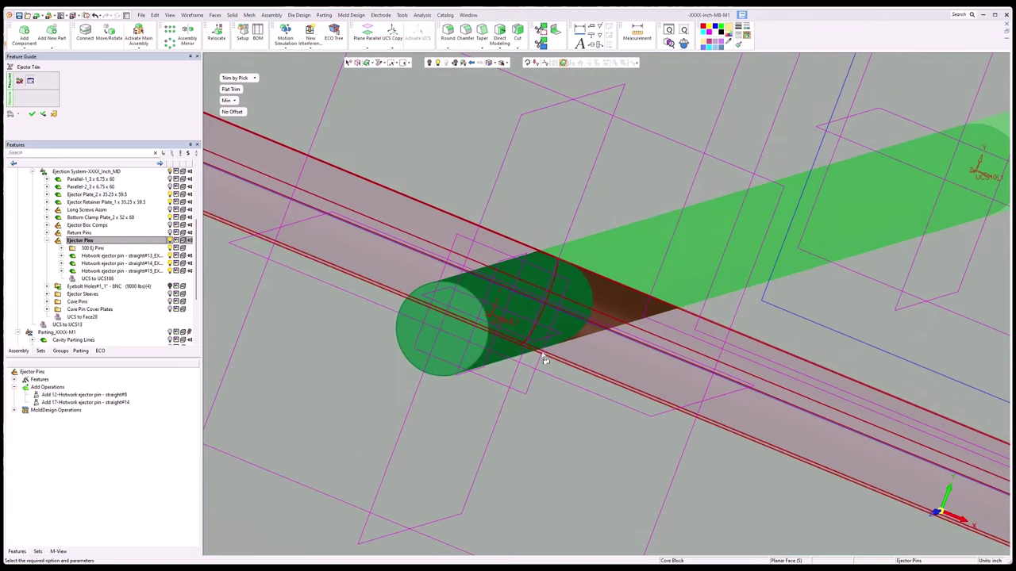
middle_drag(545, 361, 534, 321)
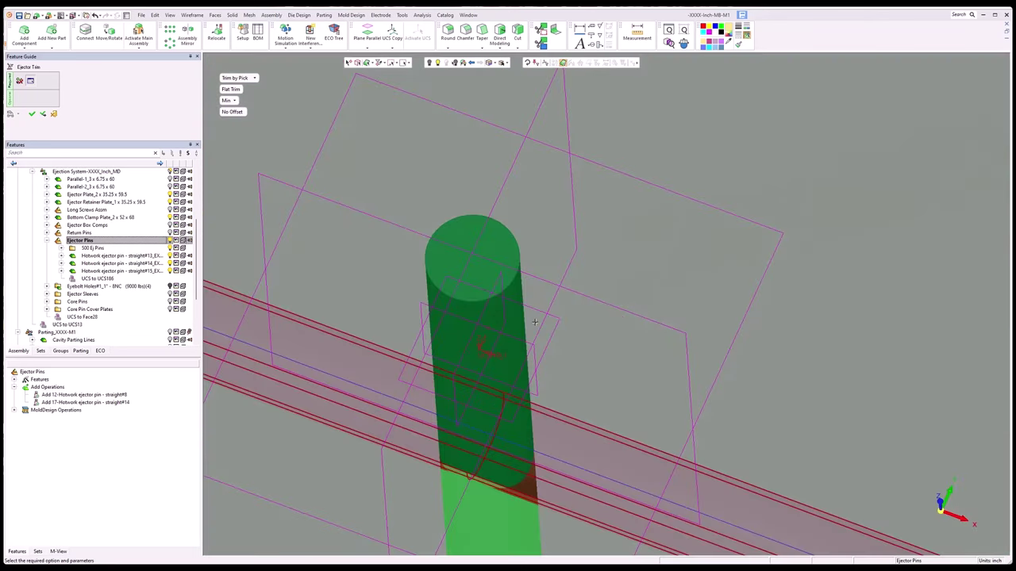
scroll(534, 321, down, 5)
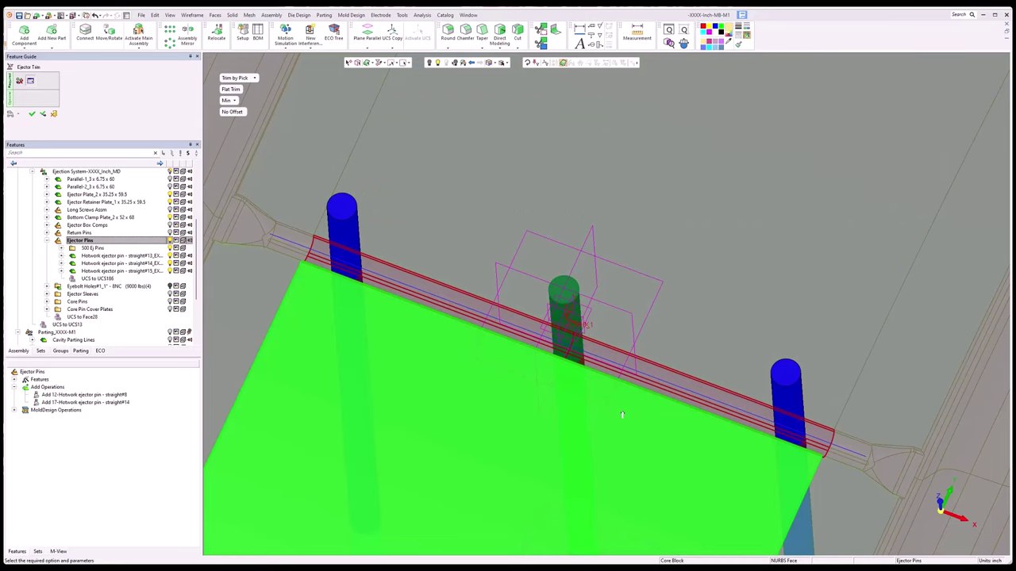
- Give the centre pin's flat trim a Delta Z offset of -0.75 and apply it, keeping Ejector Trim active
click(234, 112)
click(267, 124)
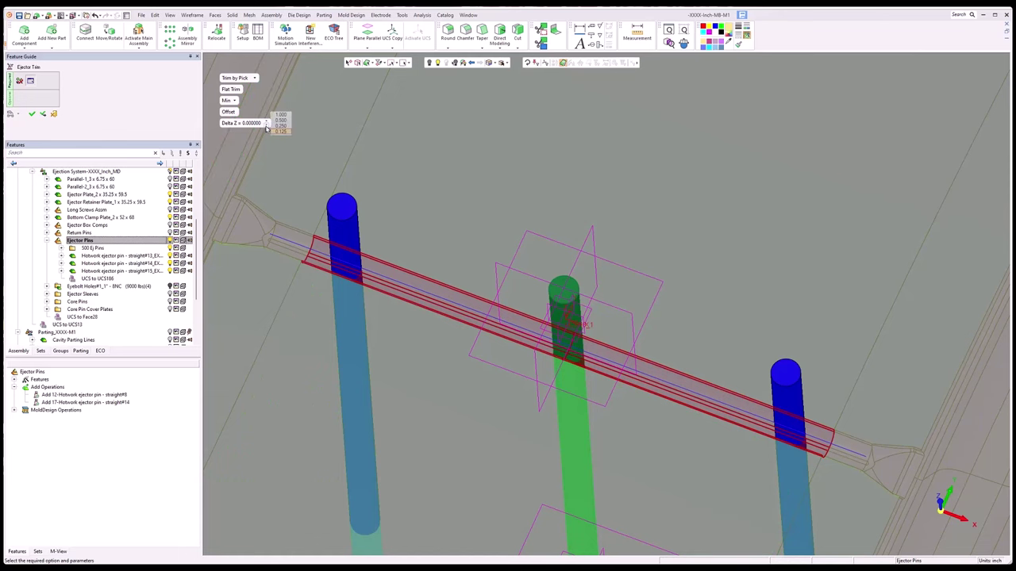
scroll(271, 126, down, 3)
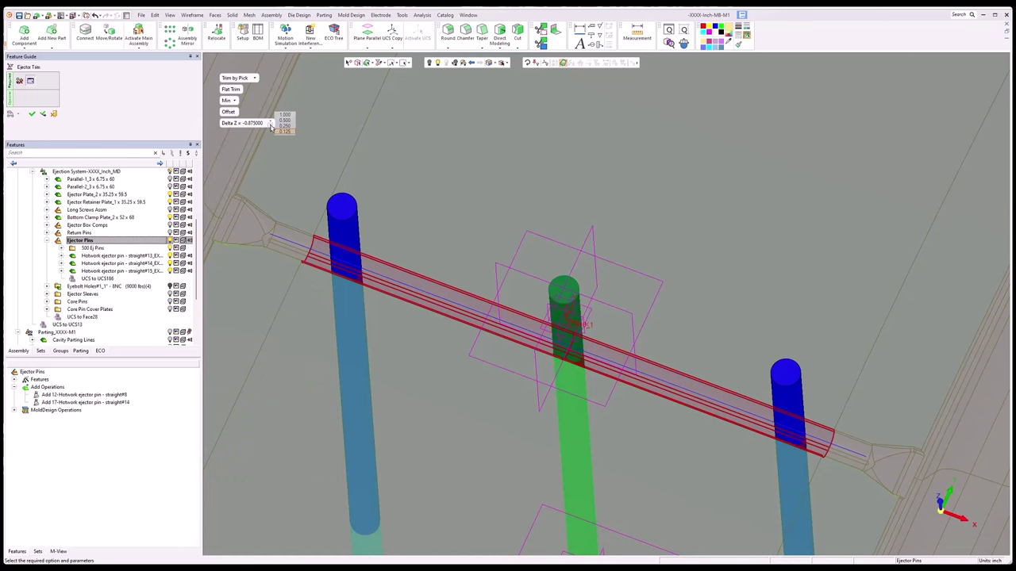
scroll(271, 126, up, 1)
click(44, 115)
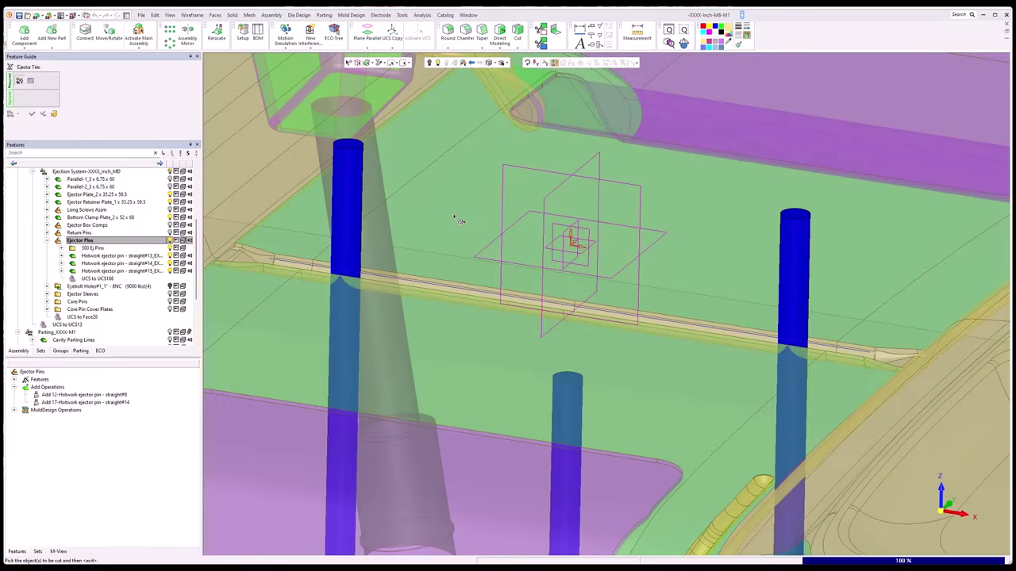
- Select the two outer 0.375 pins as the objects to cut
middle_drag(456, 217, 355, 208)
click(356, 209)
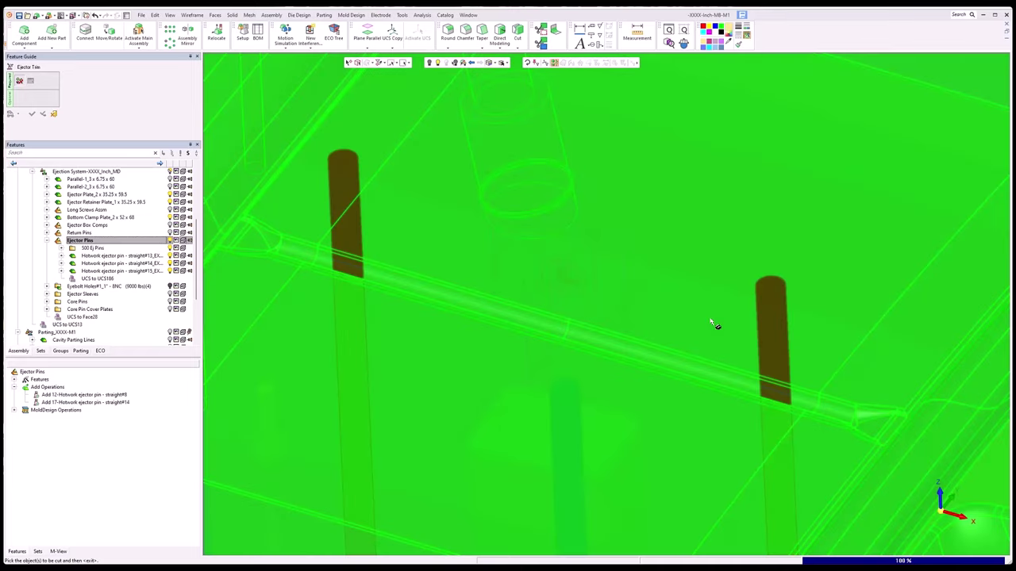
middle_click(711, 323)
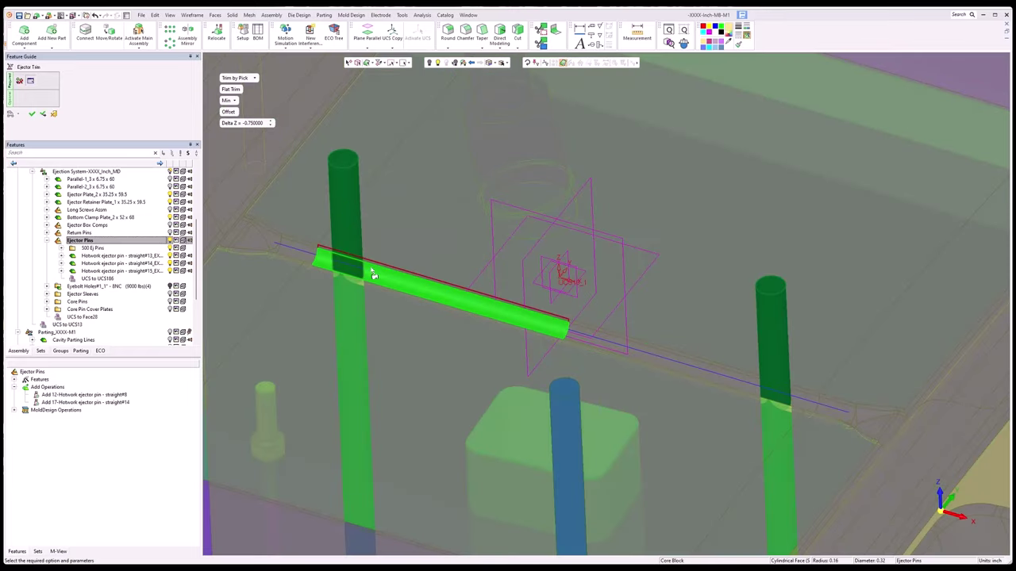
- Pick the runner channel faces on both sides of the centre as trimming faces for the two outer pins
middle_drag(373, 273, 442, 323)
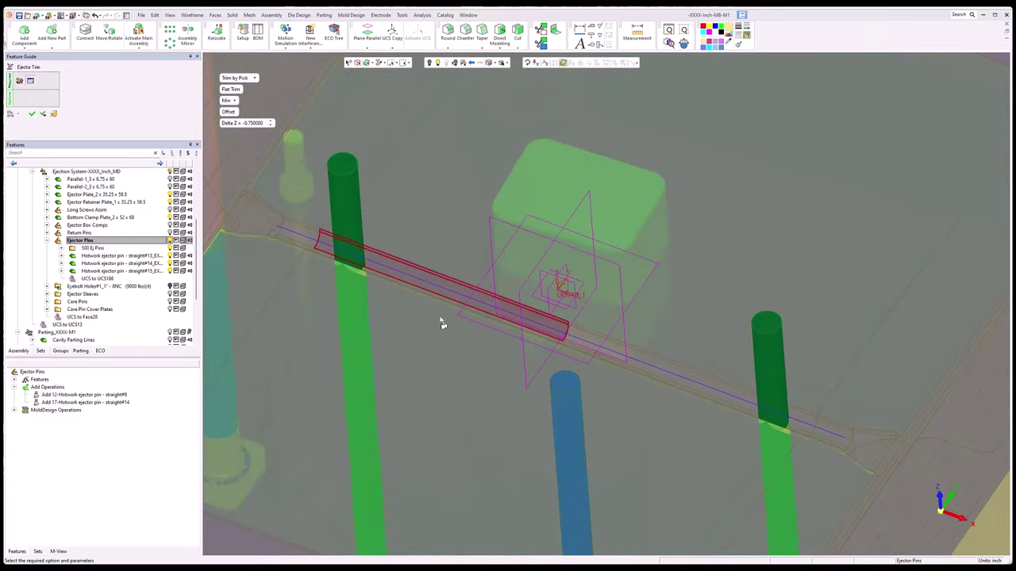
click(584, 334)
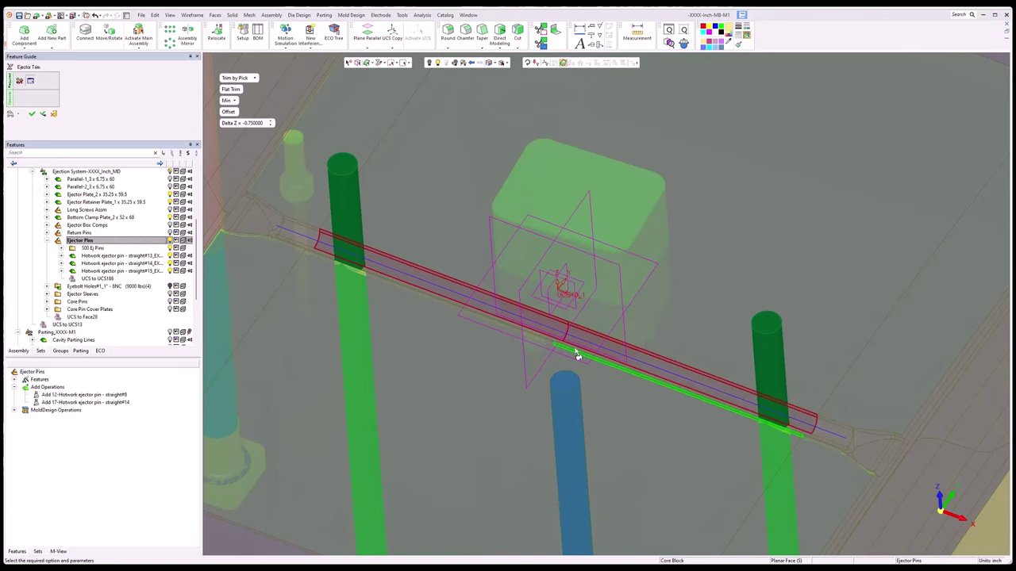
scroll(562, 358, up, 3)
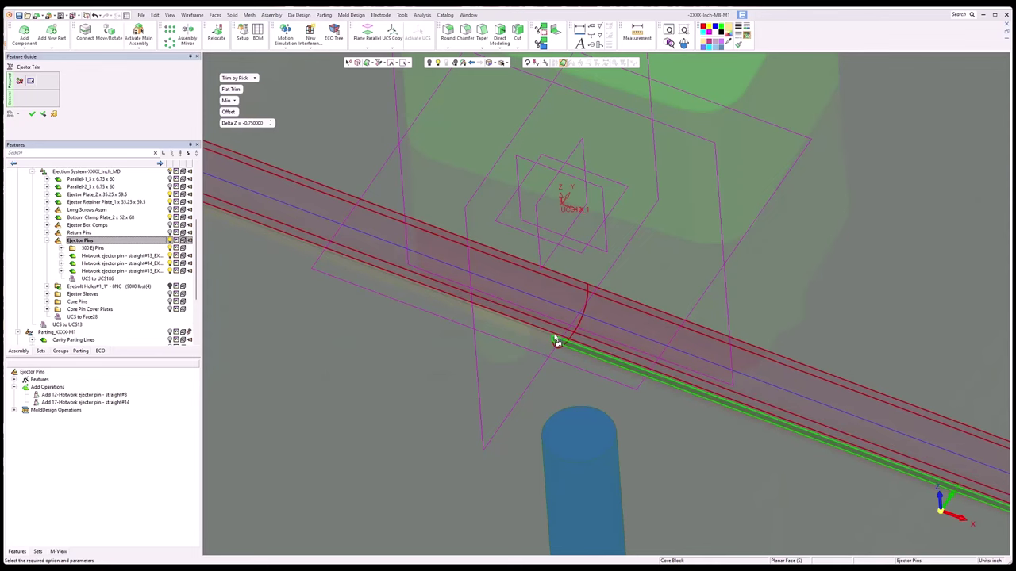
scroll(571, 320, down, 3)
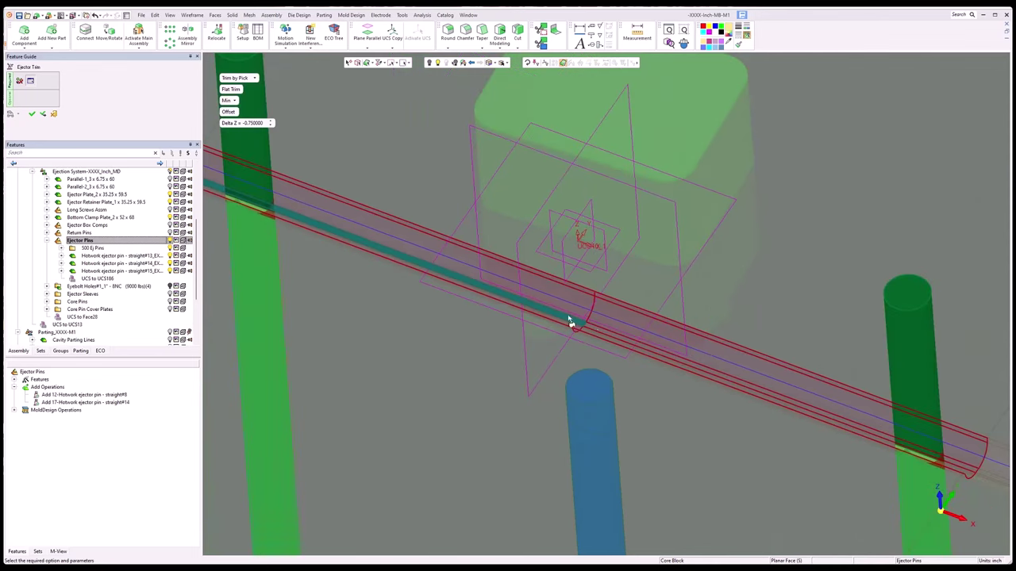
middle_drag(596, 332, 560, 373)
scroll(563, 357, up, 3)
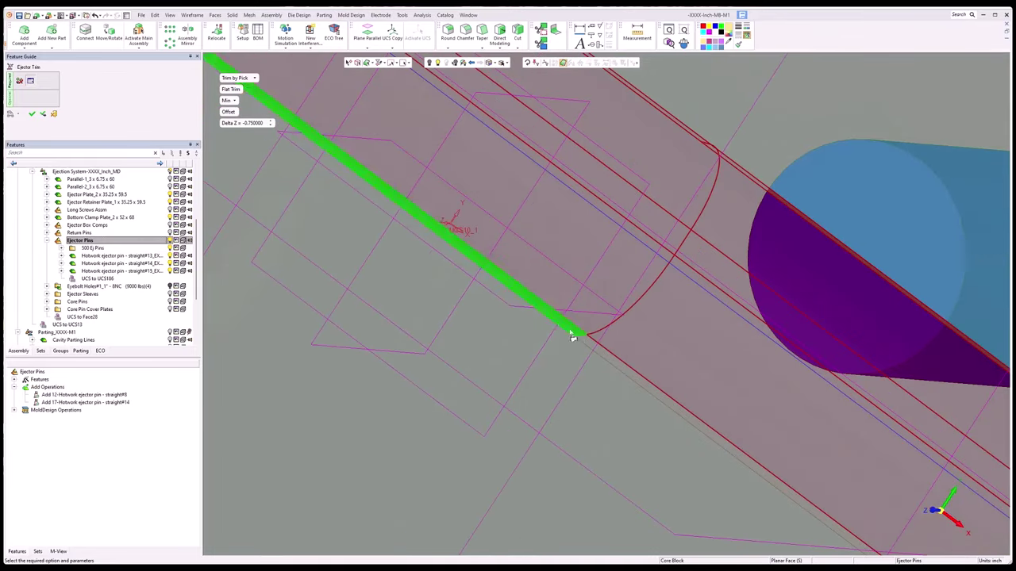
scroll(530, 341, down, 1)
scroll(531, 340, down, 3)
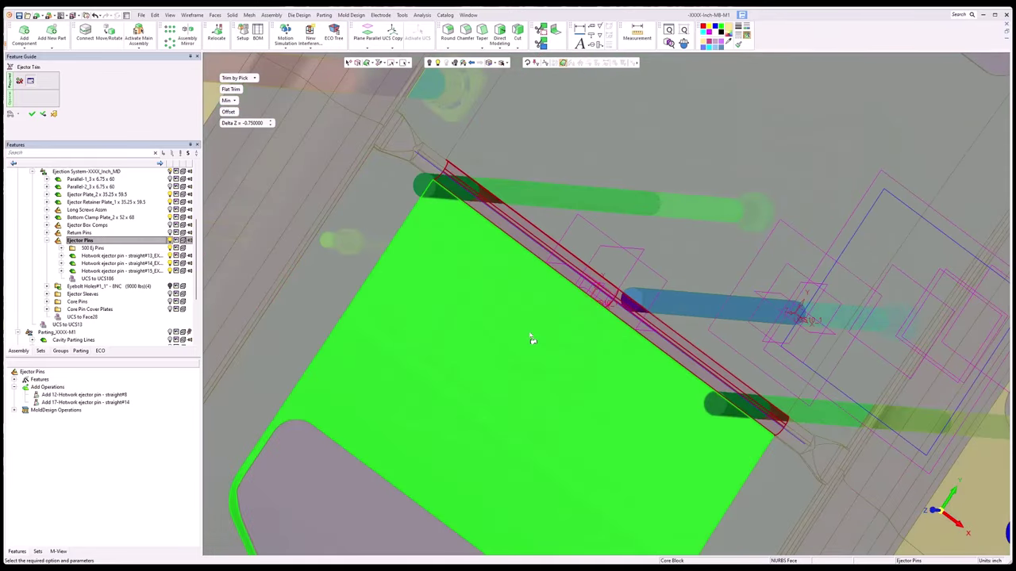
- Adjust the Delta Z offset for the two outer pins and complete their flat trim
middle_drag(532, 340, 608, 268)
scroll(576, 275, up, 3)
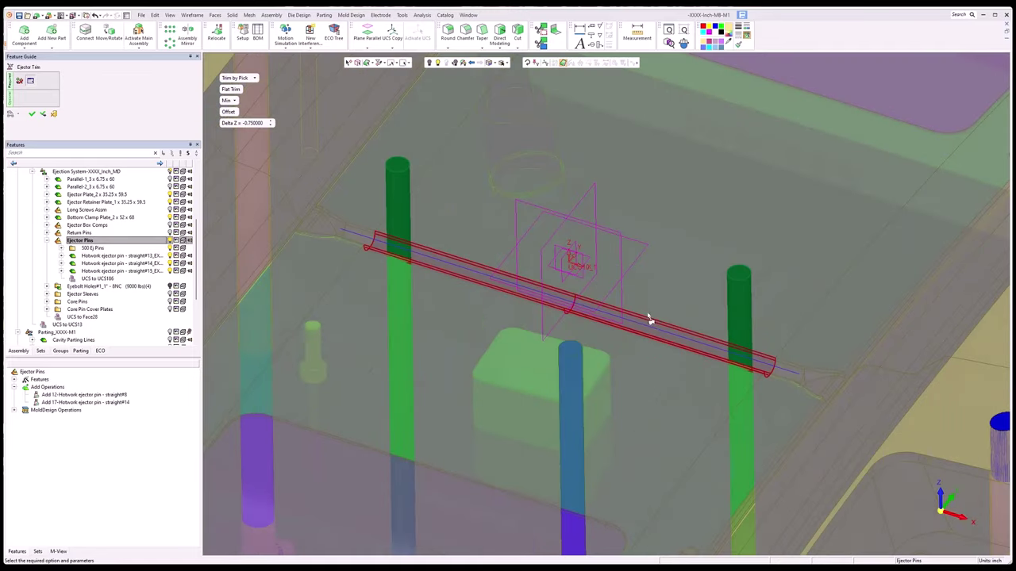
click(270, 123)
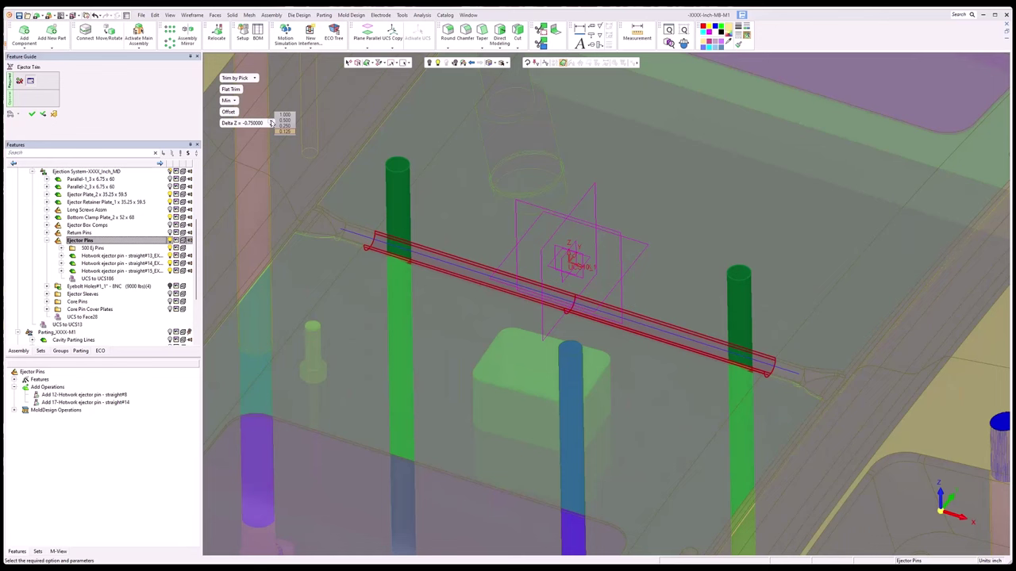
click(270, 123)
click(35, 115)
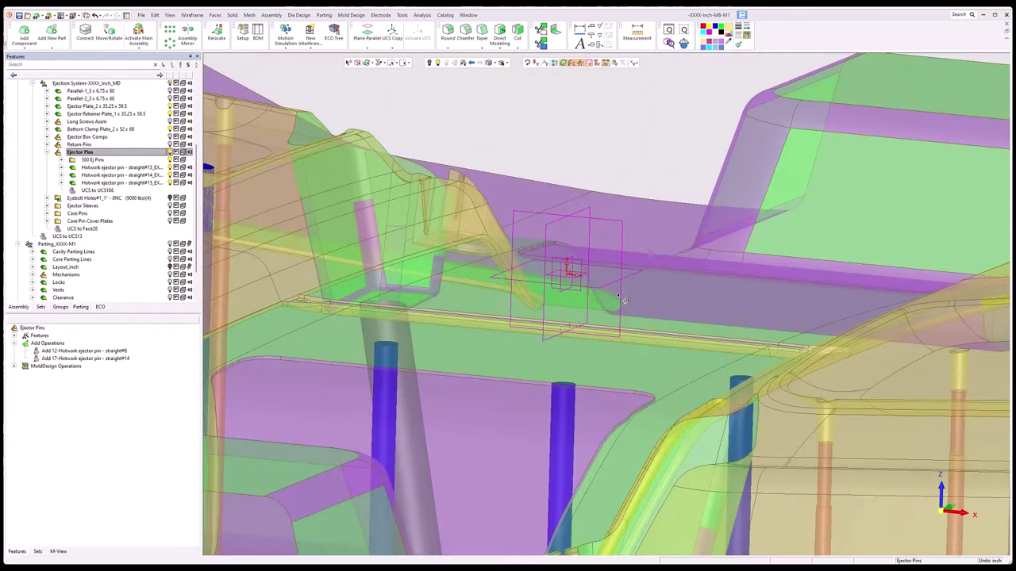
mouse_move(624, 300)
middle_down()
mouse_move(625, 311)
mouse_move(605, 313)
middle_up()
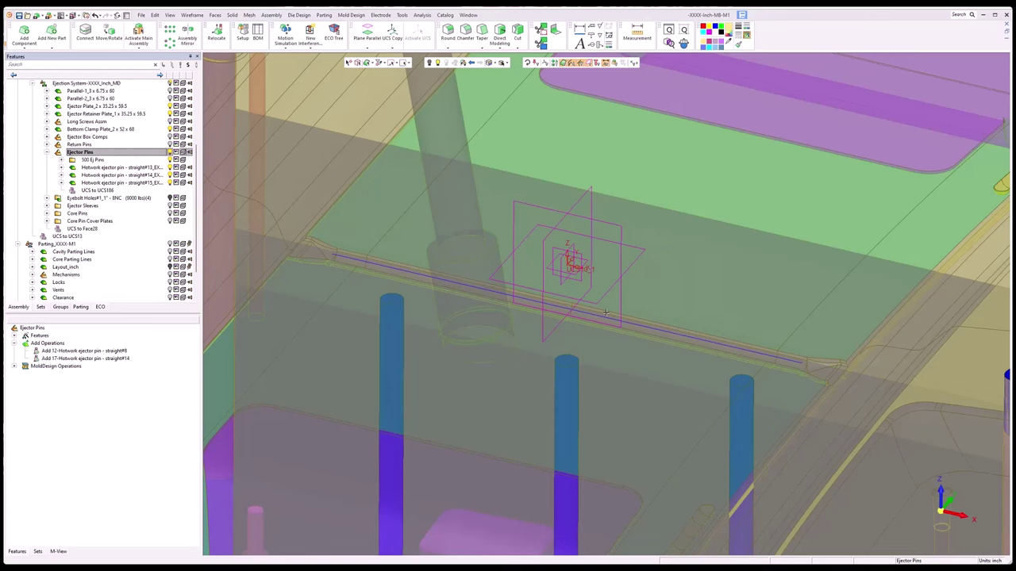
click(351, 14)
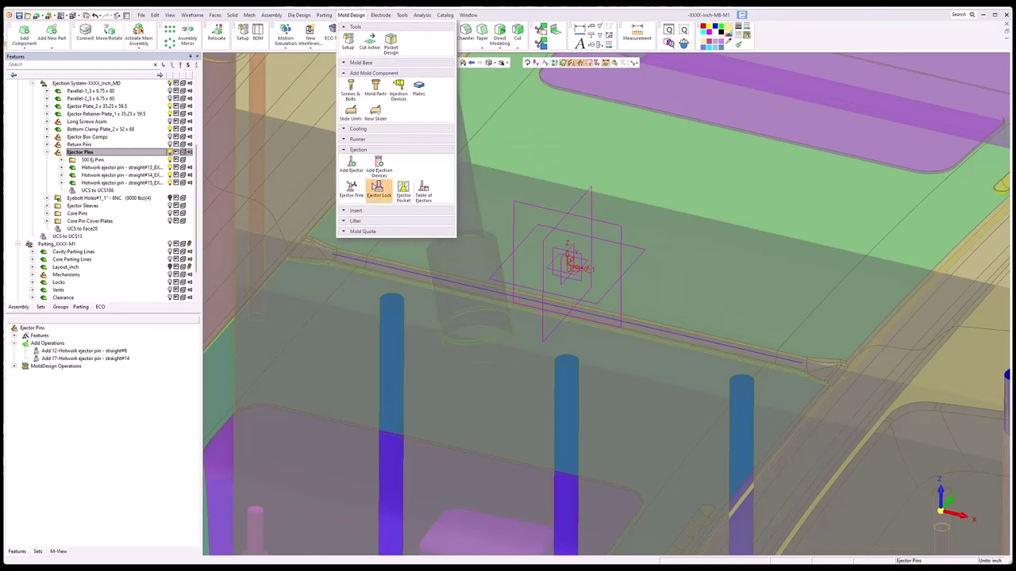
click(403, 194)
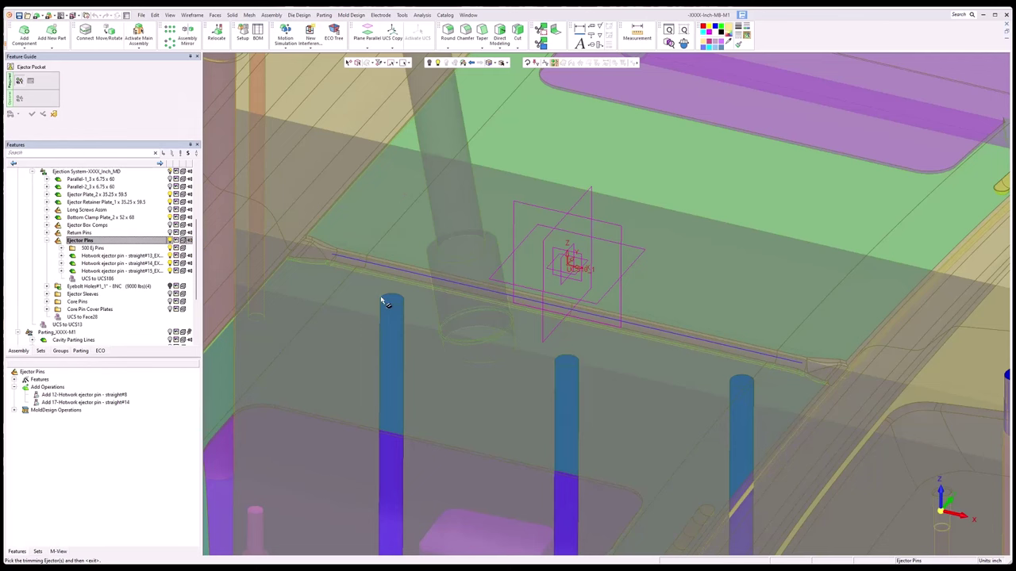
scroll(501, 238, down, 5)
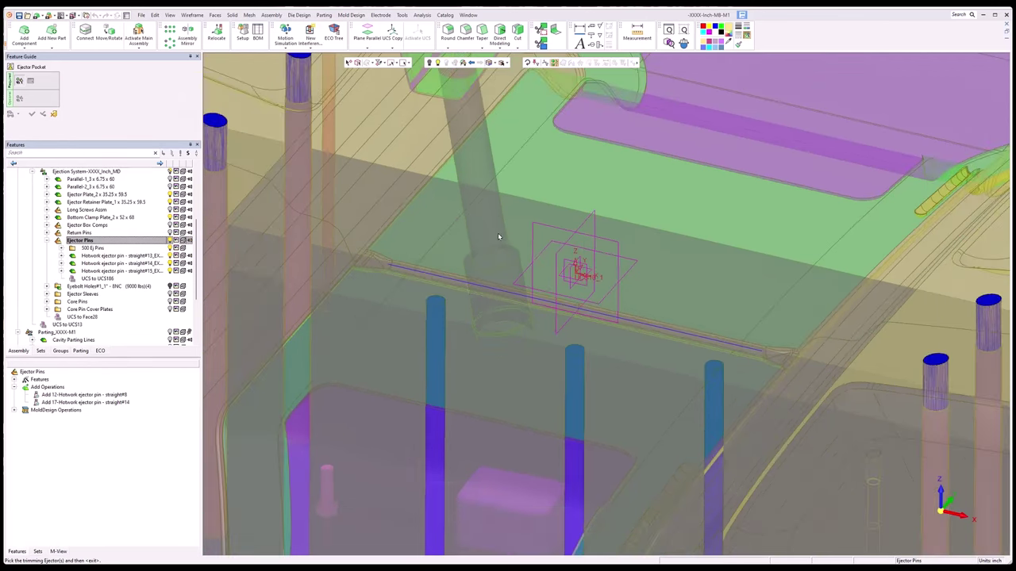
click(53, 114)
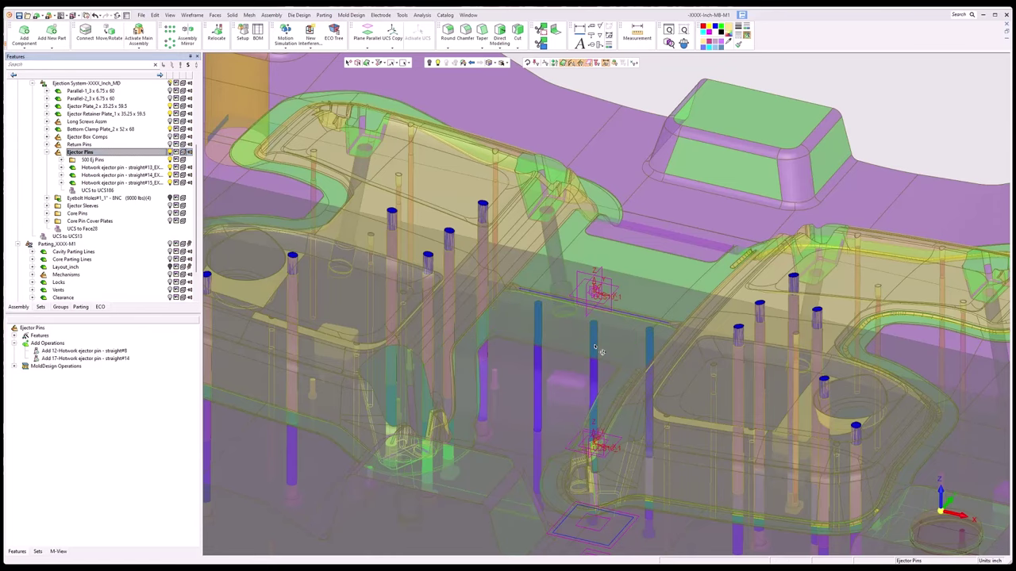
middle_drag(596, 351, 594, 358)
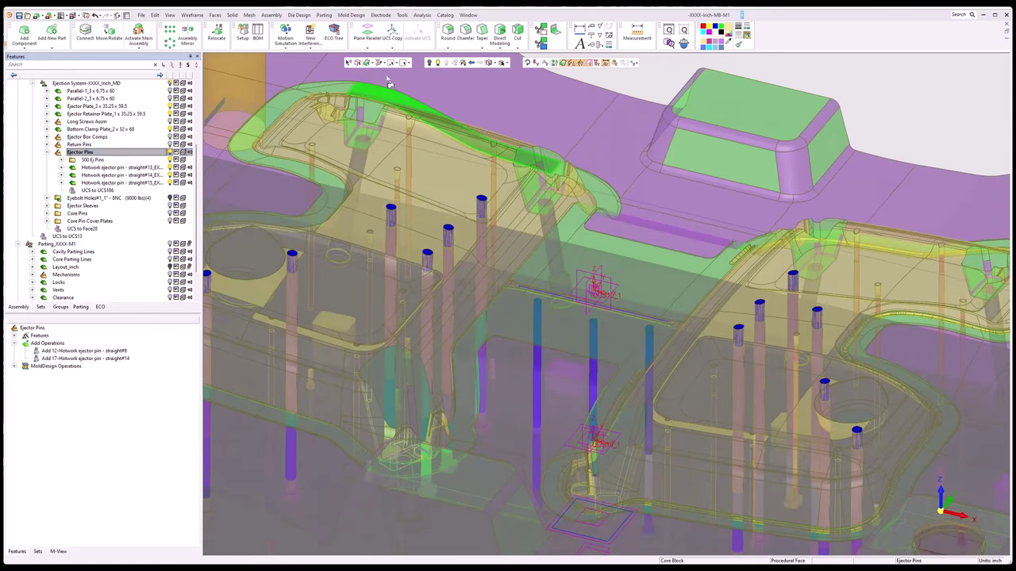
- Create an Ejector Pocket for the centre 0.375 pin with an adjusted constant fit length, keeping the command active
click(350, 15)
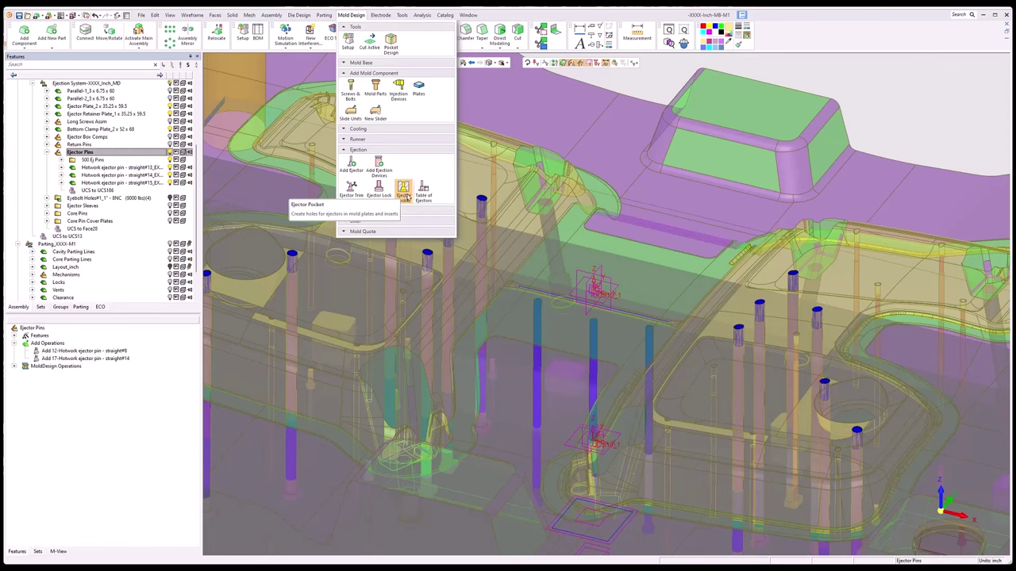
click(403, 192)
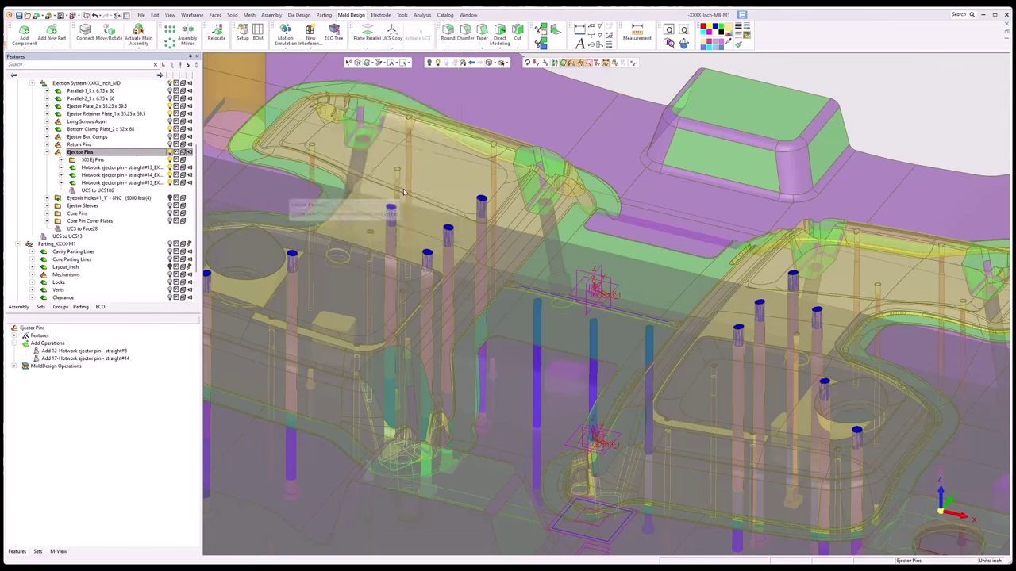
click(593, 331)
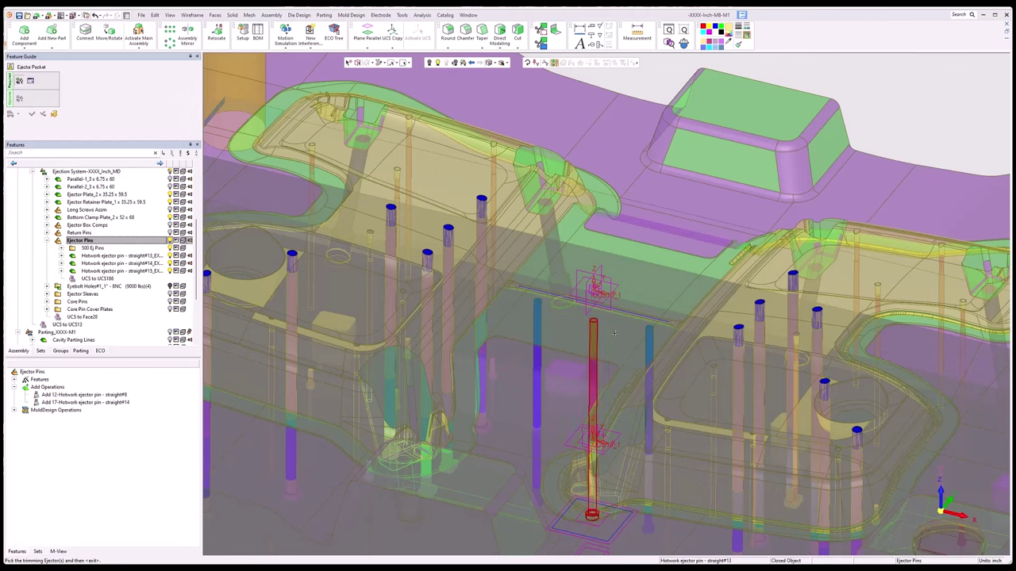
middle_click(614, 333)
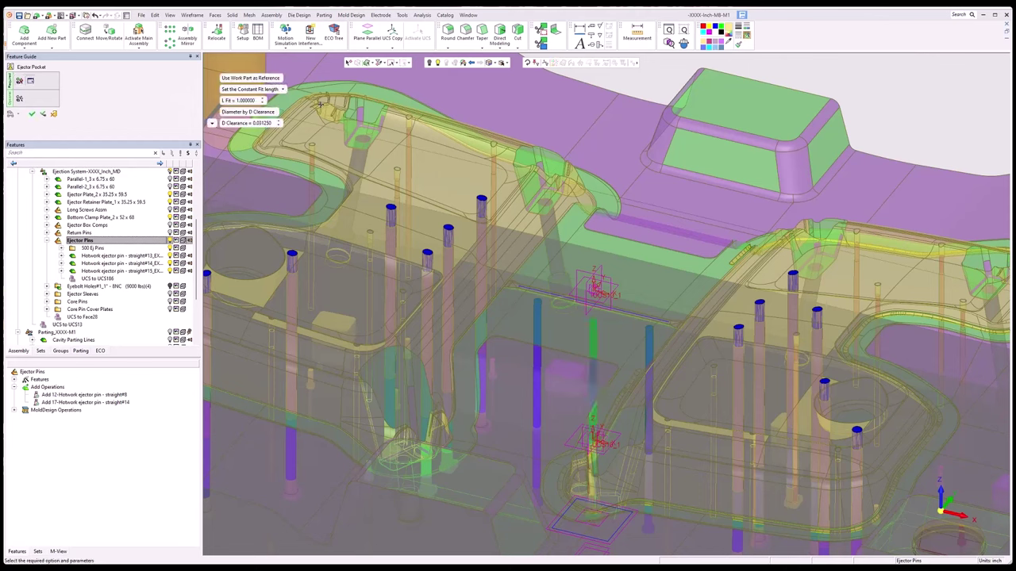
click(262, 100)
click(273, 96)
click(42, 114)
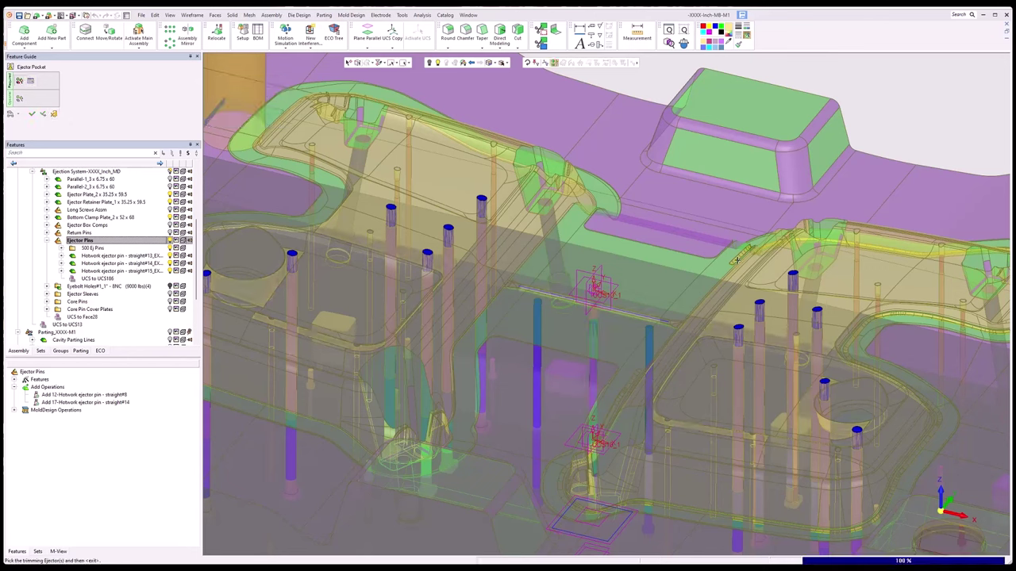
- Create ejector pockets for the two outer 0.375 pins, adjusting their constant fit length
click(649, 328)
click(536, 327)
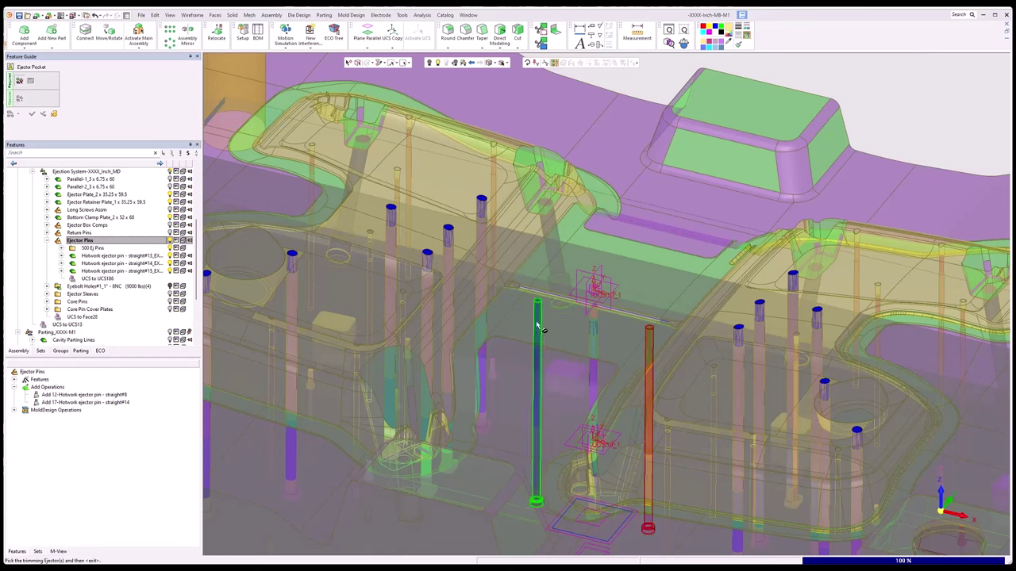
middle_click(607, 172)
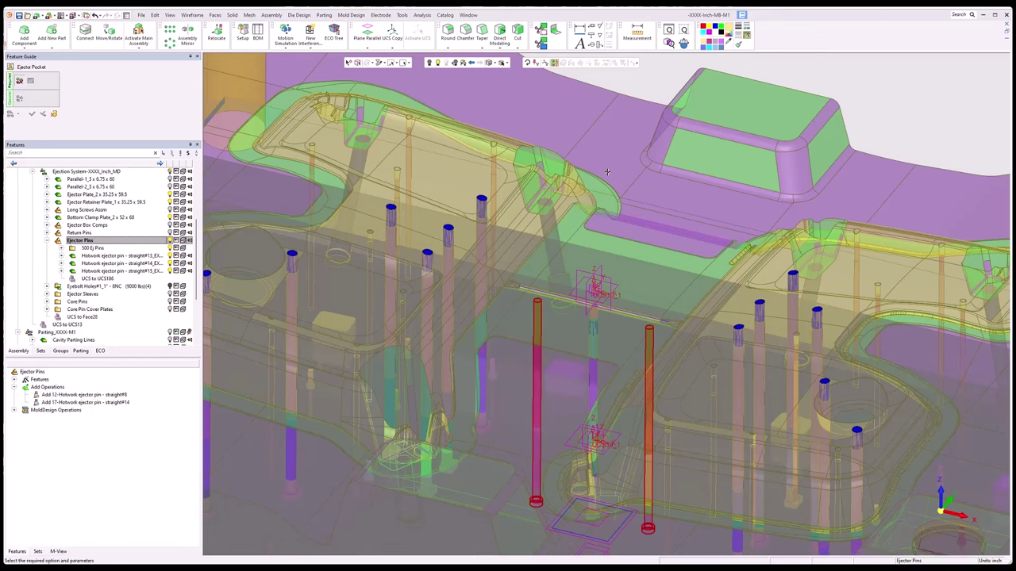
click(262, 101)
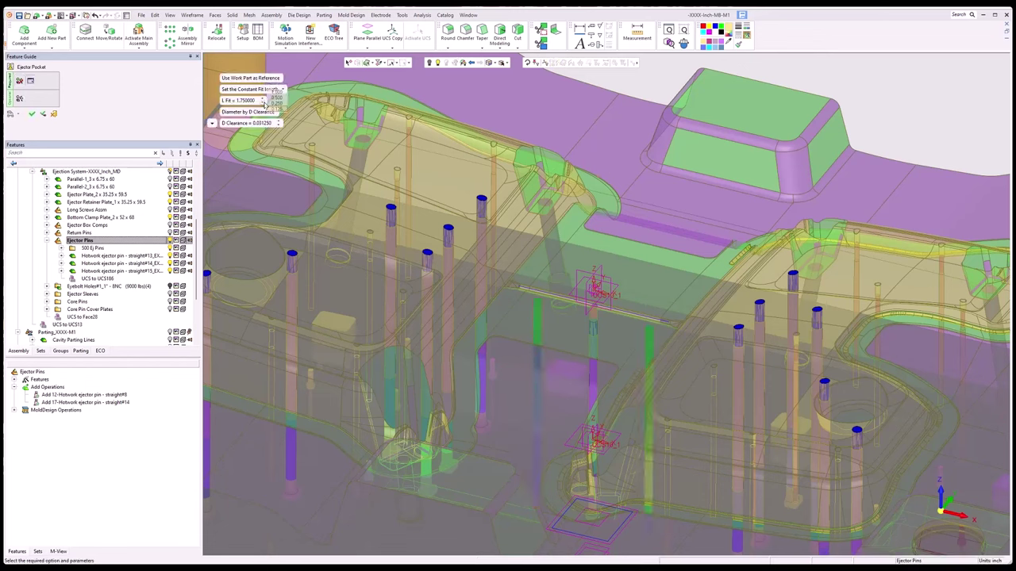
click(273, 102)
click(31, 114)
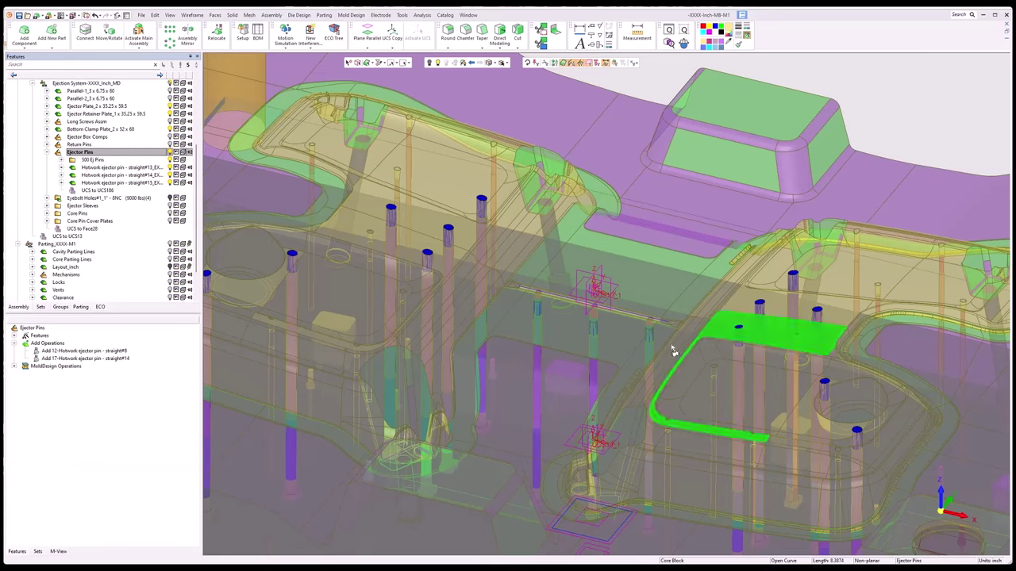
key(ctrl+2)
middle_drag(701, 309, 649, 359)
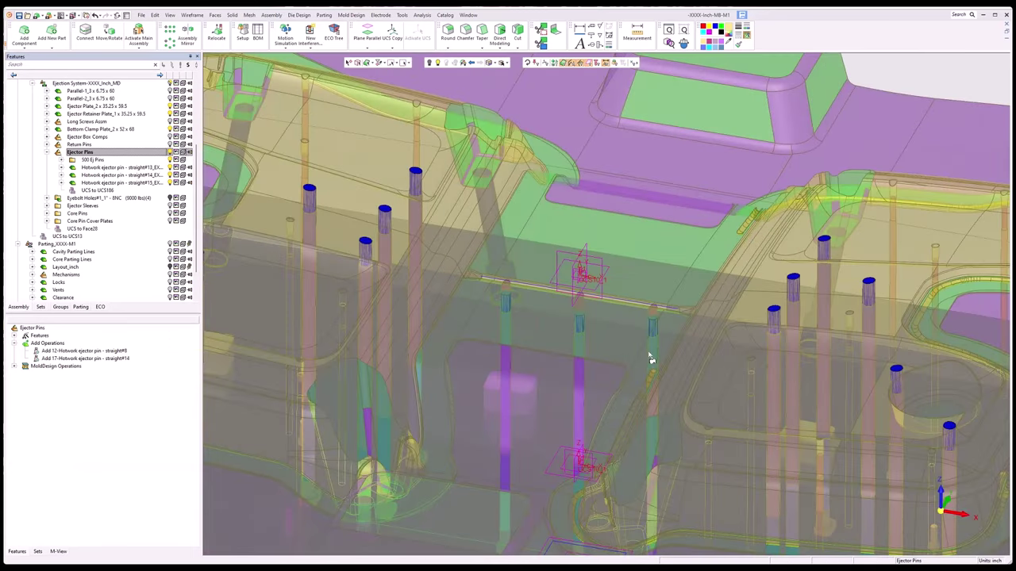
key(ctrl+0)
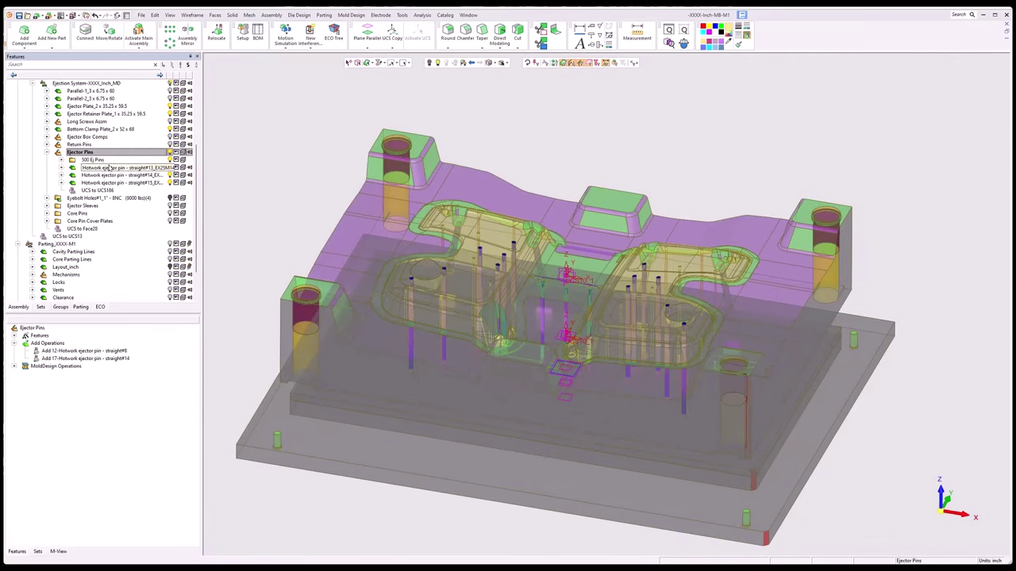
- Create a folder named 375 Ej Pins in the Ejector Pins assembly and move the three 0.375 Hotwork ejector pins into it
right_click(89, 152)
click(119, 373)
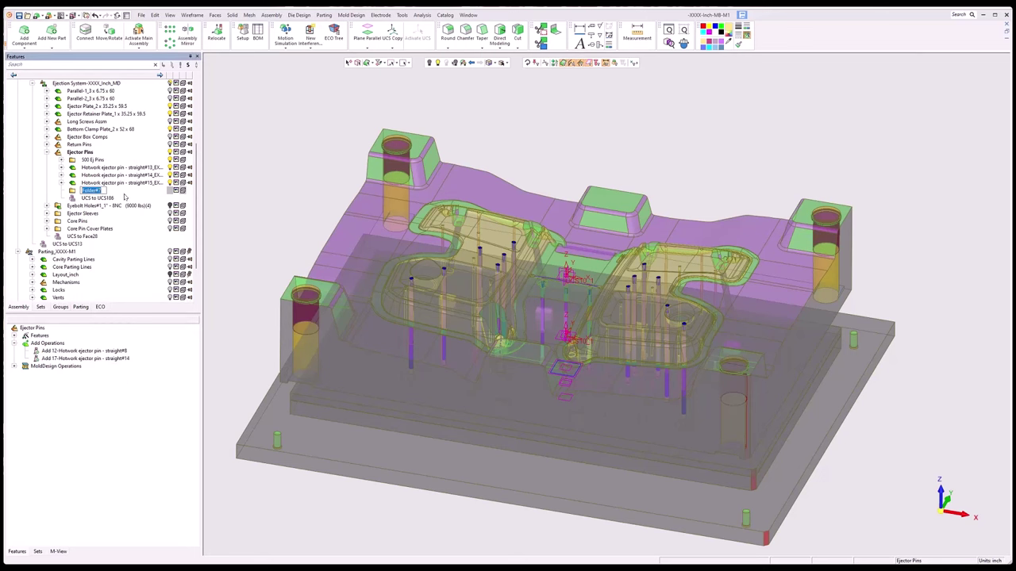
text(375 Ej Pins)
key(Return)
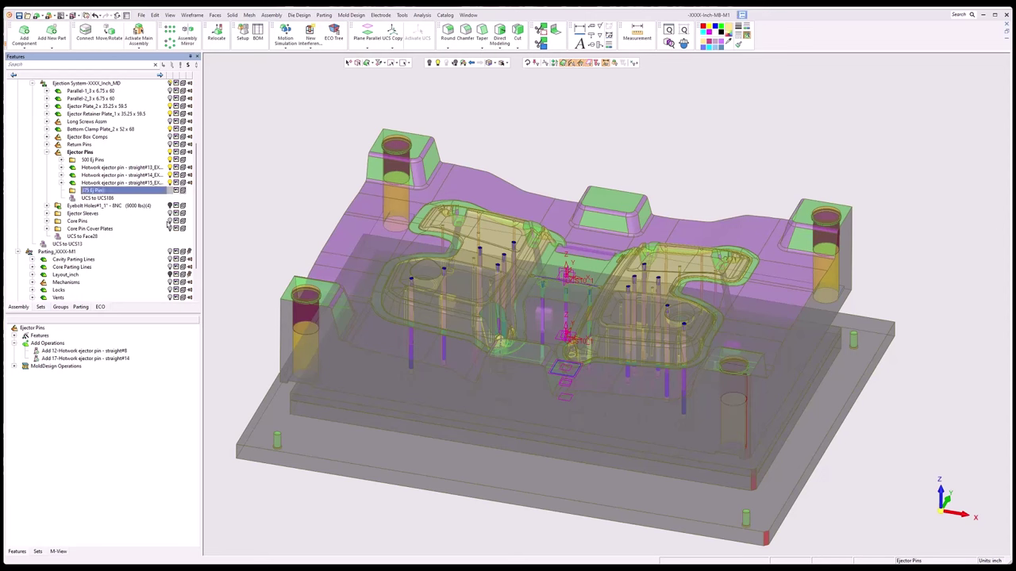
click(119, 168)
shift+click(112, 182)
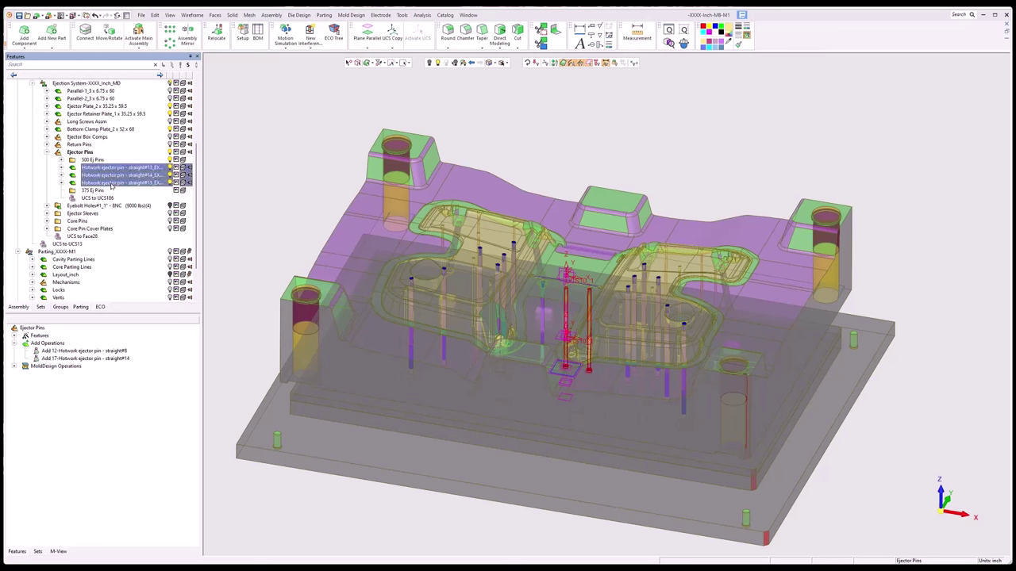
drag(113, 178, 109, 193)
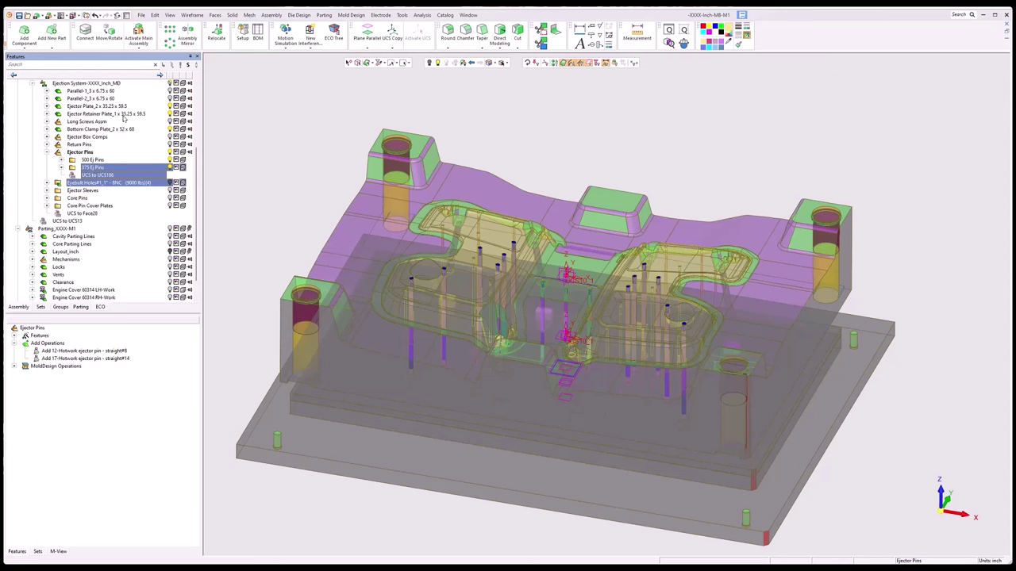
key(Escape)
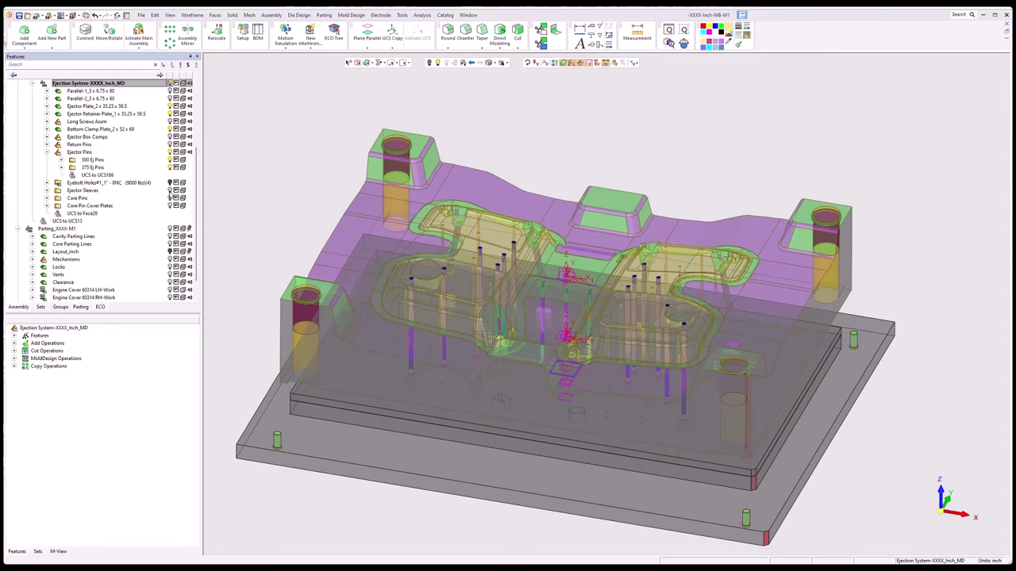
- Show the sleeves, core pins and core pin cover plates, and hide them again
click(162, 206)
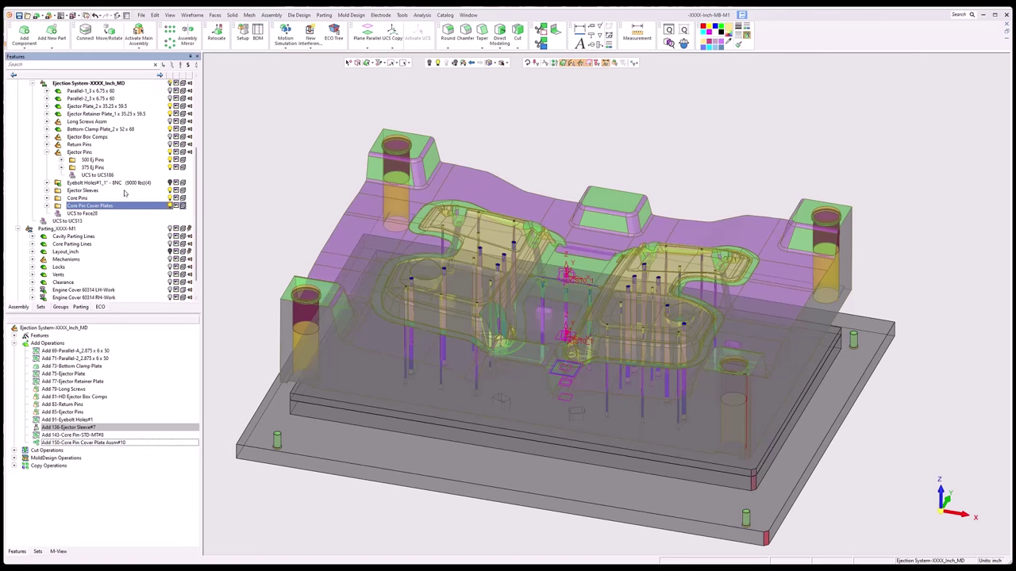
middle_drag(692, 357, 703, 393)
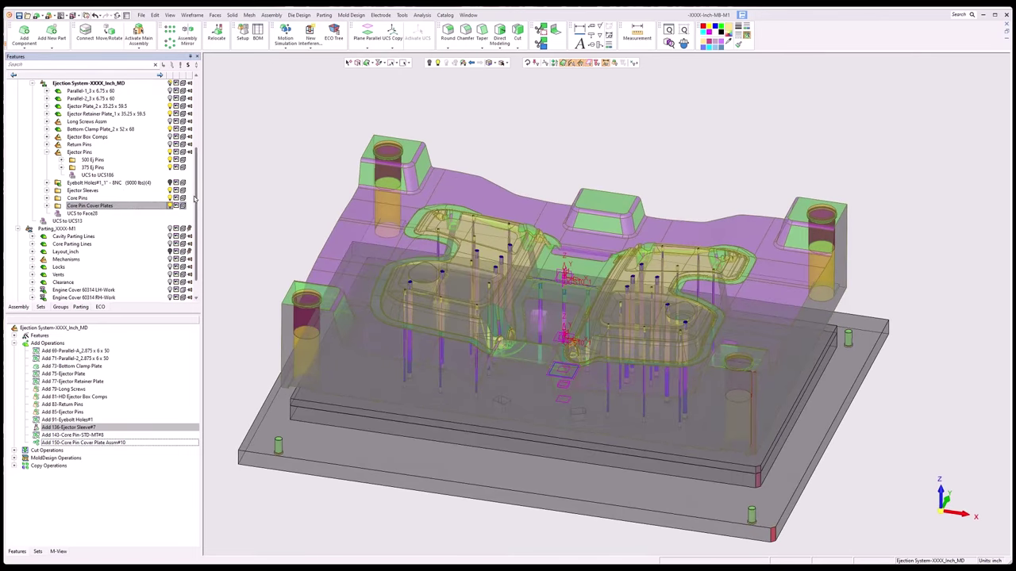
click(169, 198)
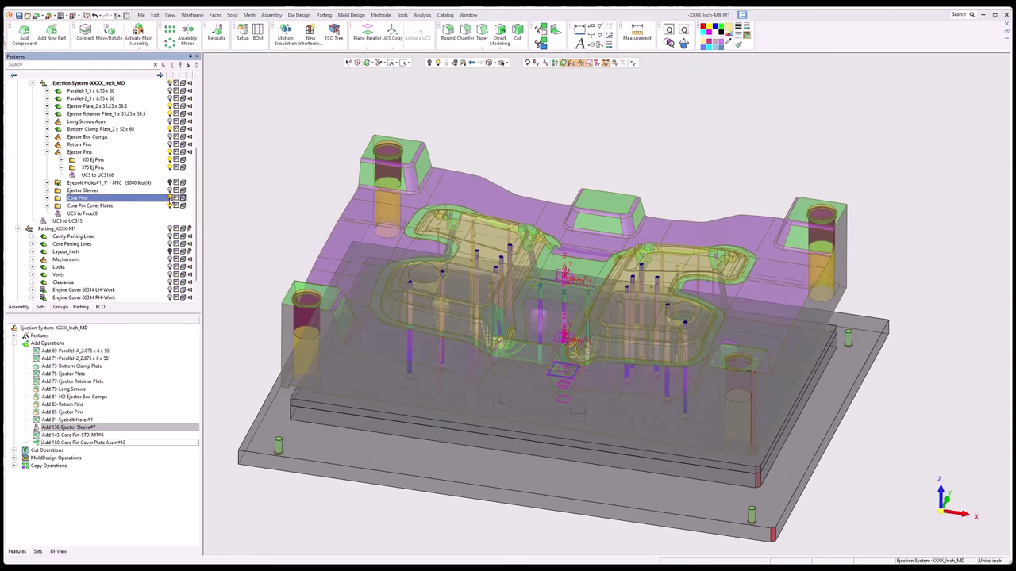
click(171, 205)
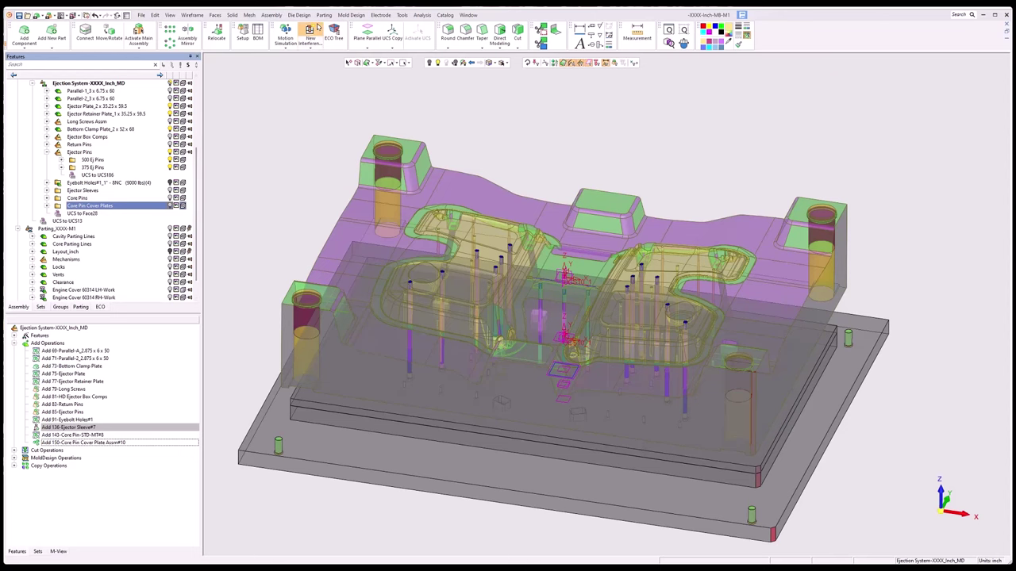
- Start a Table of Ejectors without an Excel table and select all the ejector pins from the front view
click(351, 15)
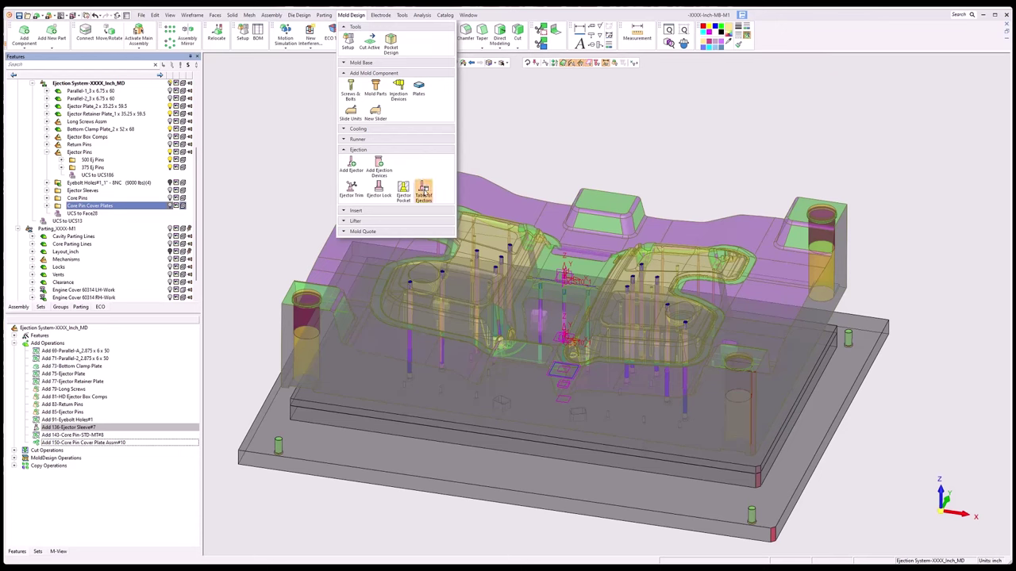
click(422, 189)
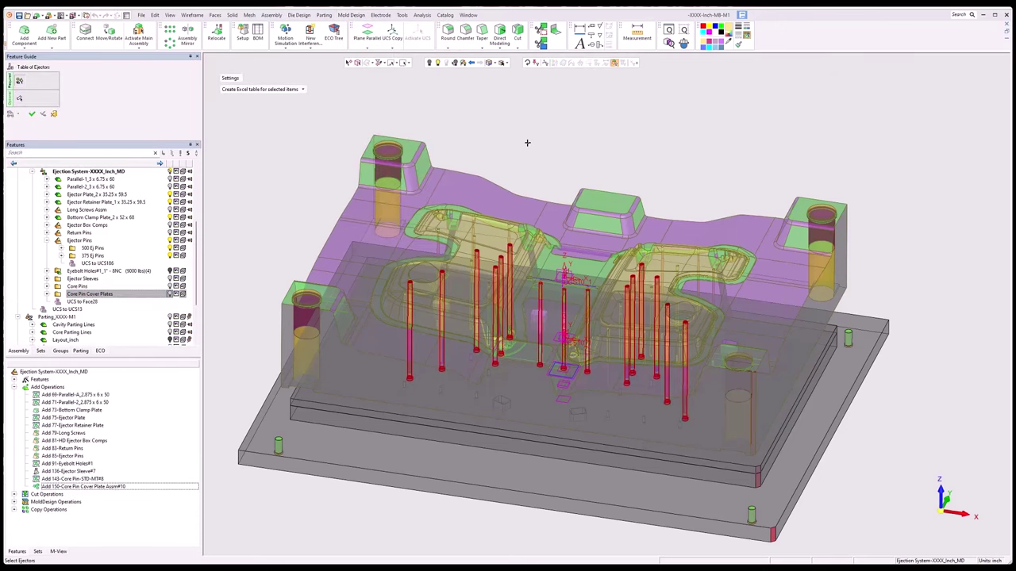
click(303, 89)
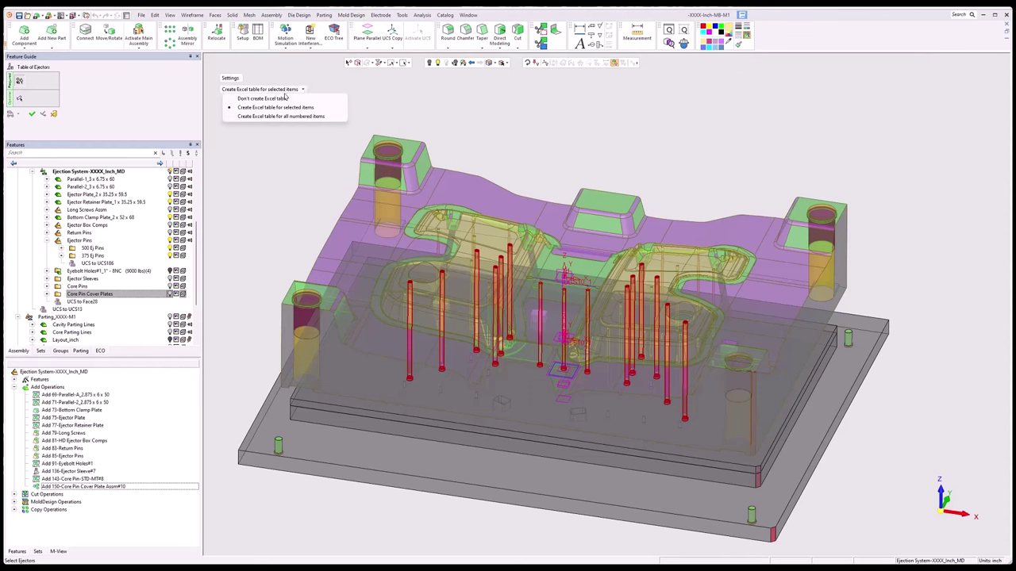
click(282, 99)
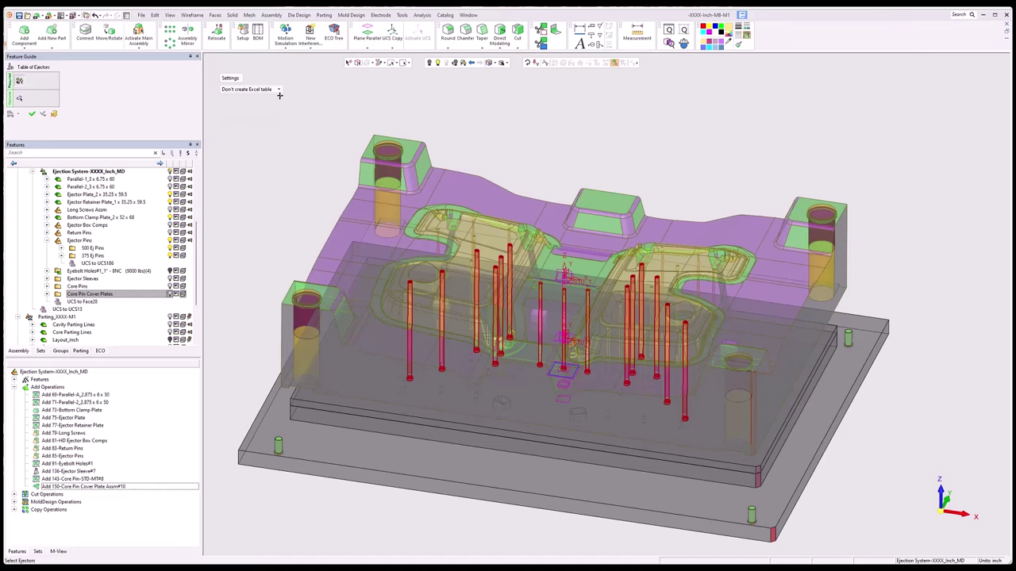
middle_click(280, 95)
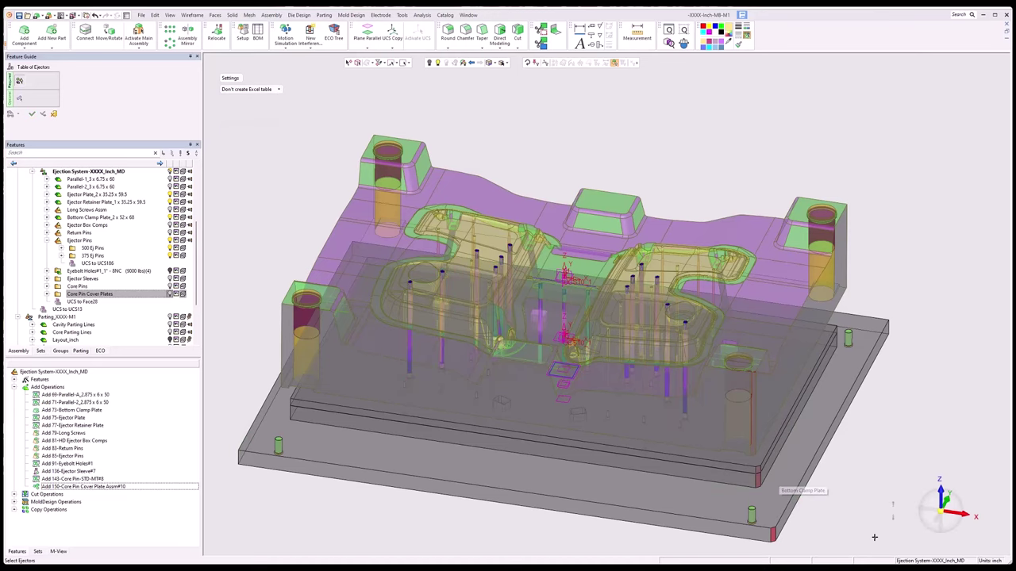
click(937, 521)
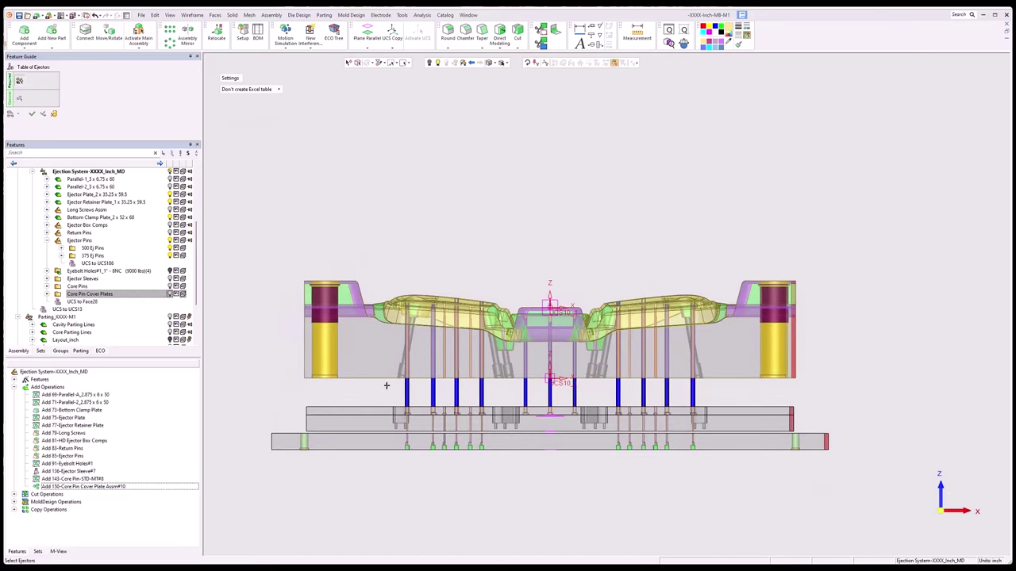
drag(387, 385, 713, 397)
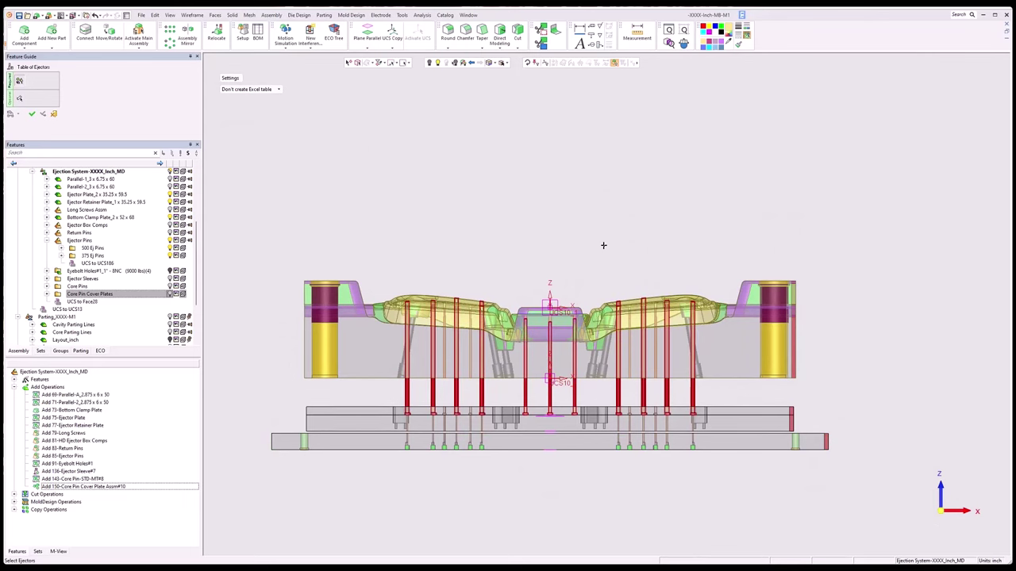
- Configure the ejector numbering with the prefix EP for both ejectors and plate, and the Standard (Western) font
click(233, 79)
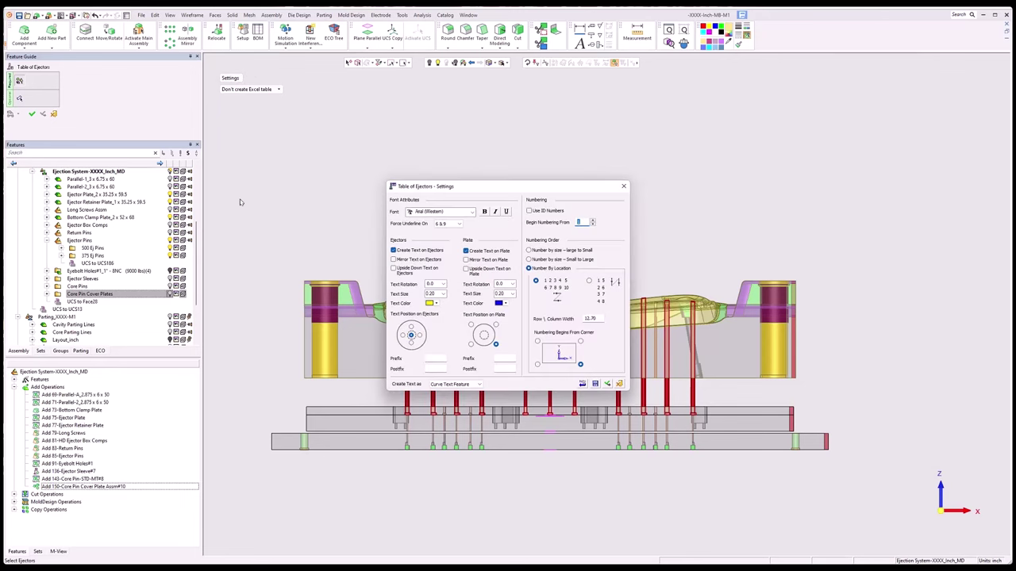
click(436, 359)
text(EP)
click(502, 358)
text(EP)
click(471, 211)
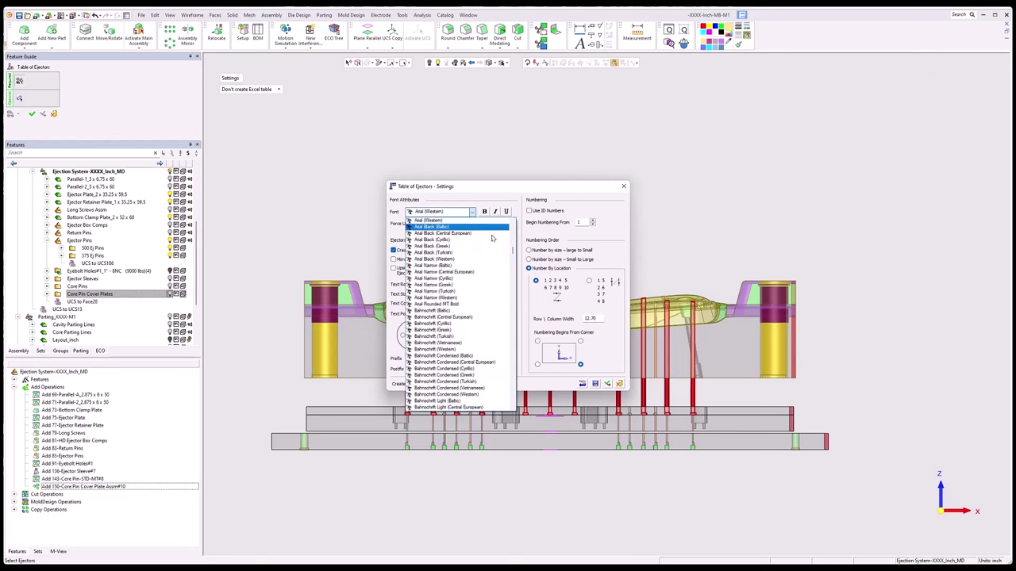
drag(513, 250, 513, 387)
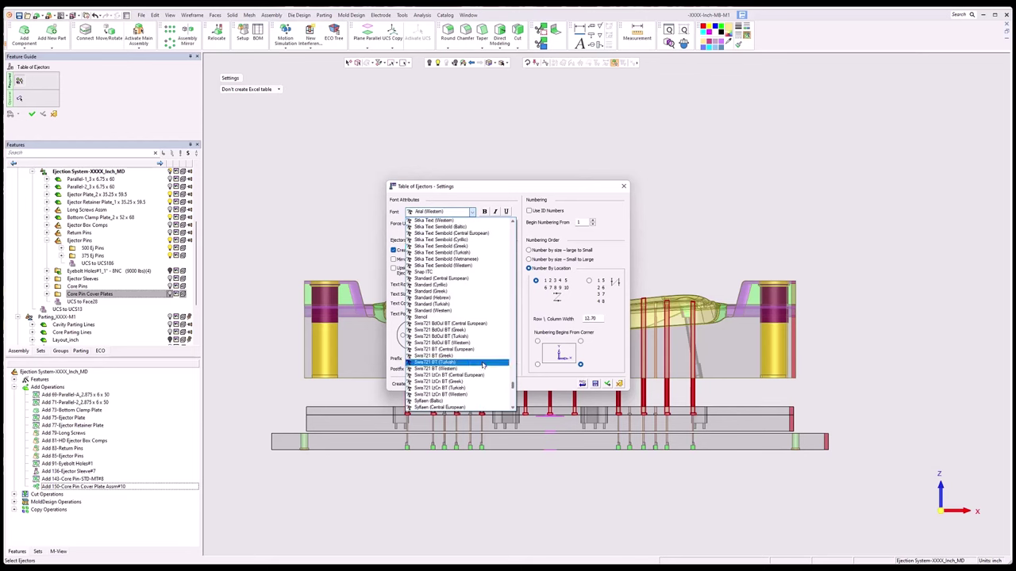
click(438, 311)
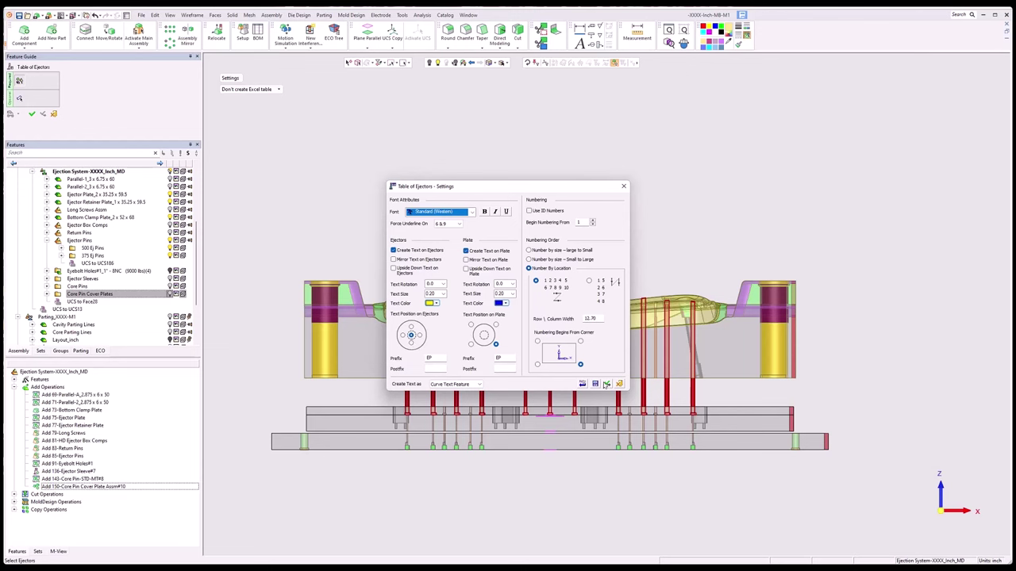
click(605, 383)
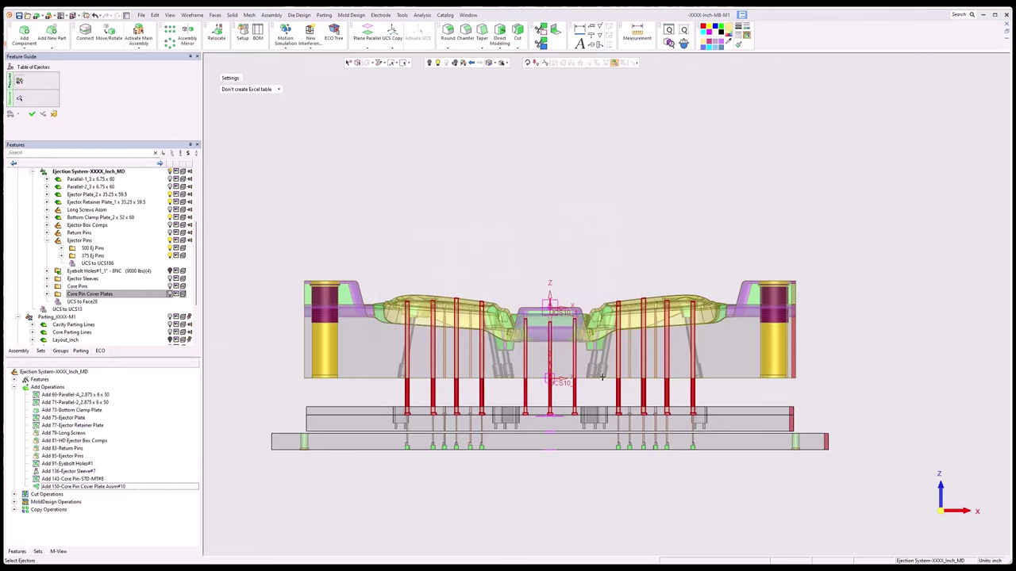
- Generate the ejector numbering and examine the labels on the pin heads and plate
click(32, 115)
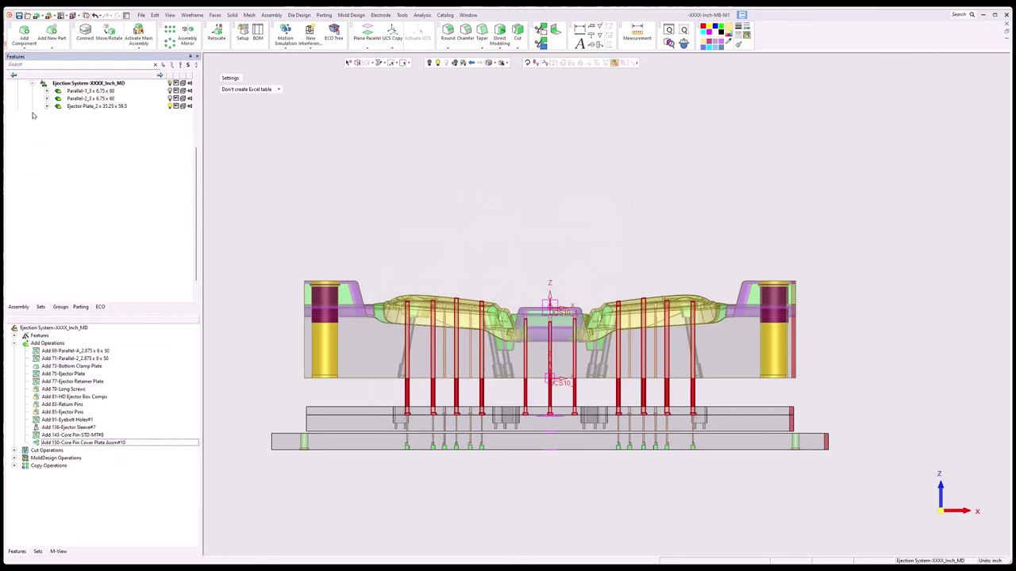
middle_drag(246, 272, 645, 346)
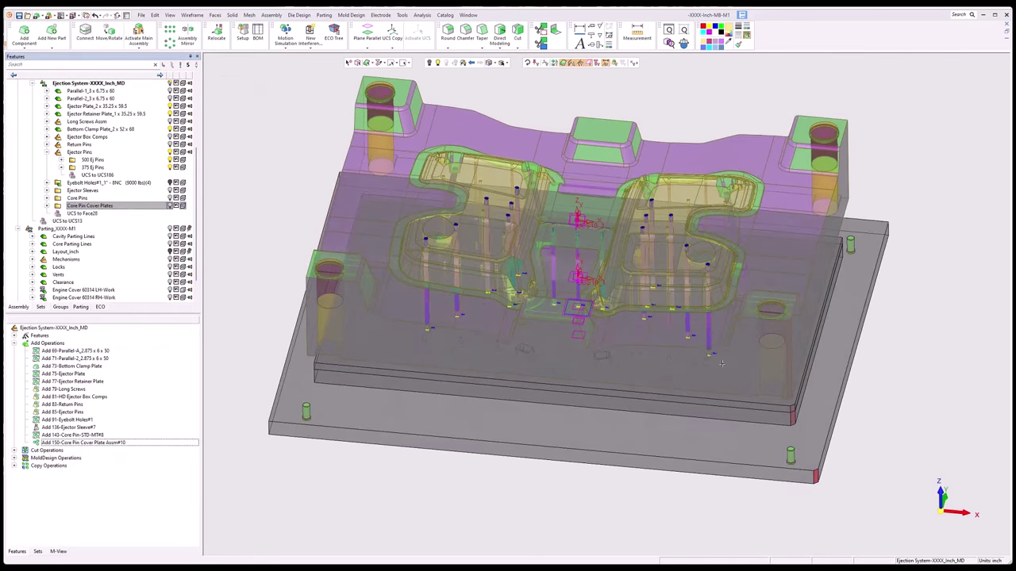
scroll(721, 362, up, 5)
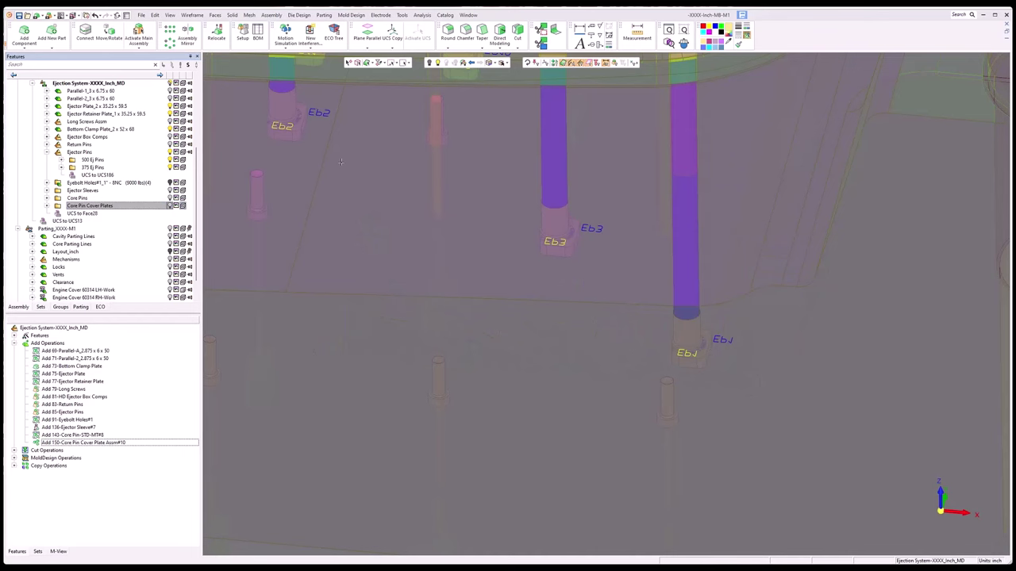
scroll(341, 161, down, 8)
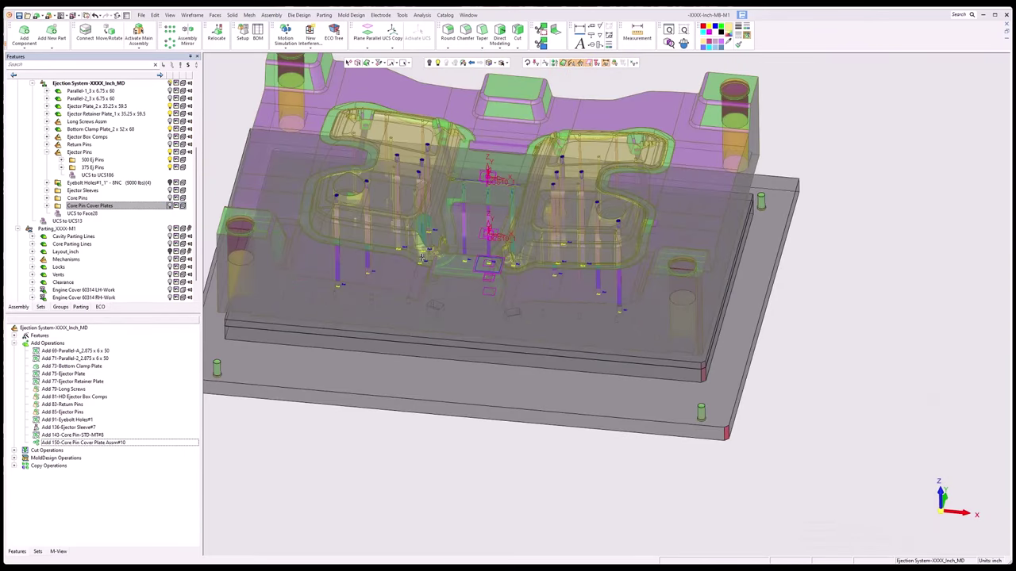
scroll(421, 256, down, 1)
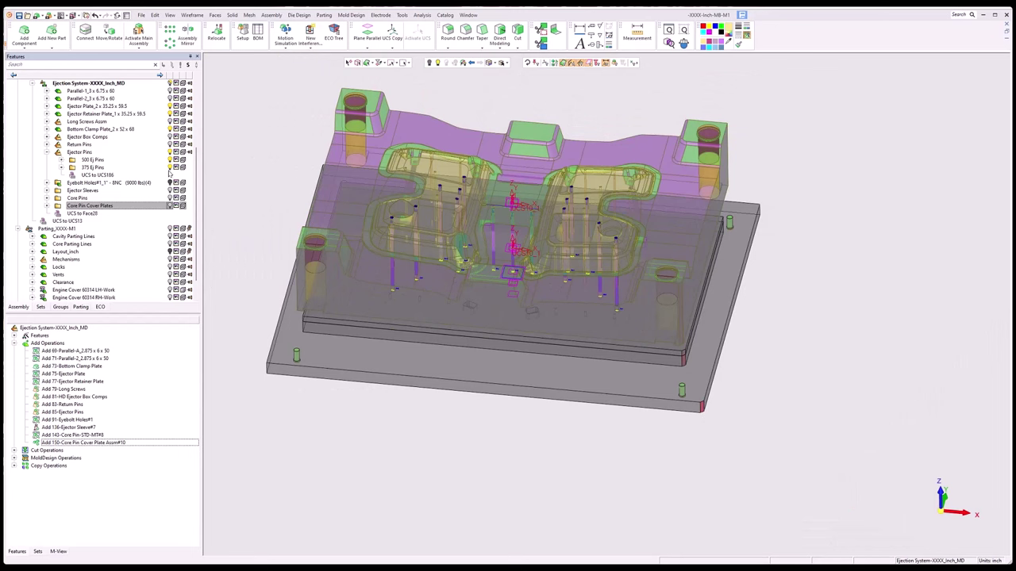
- Hide the ejector pins, collapse their group, and show the ejector sleeves
click(83, 151)
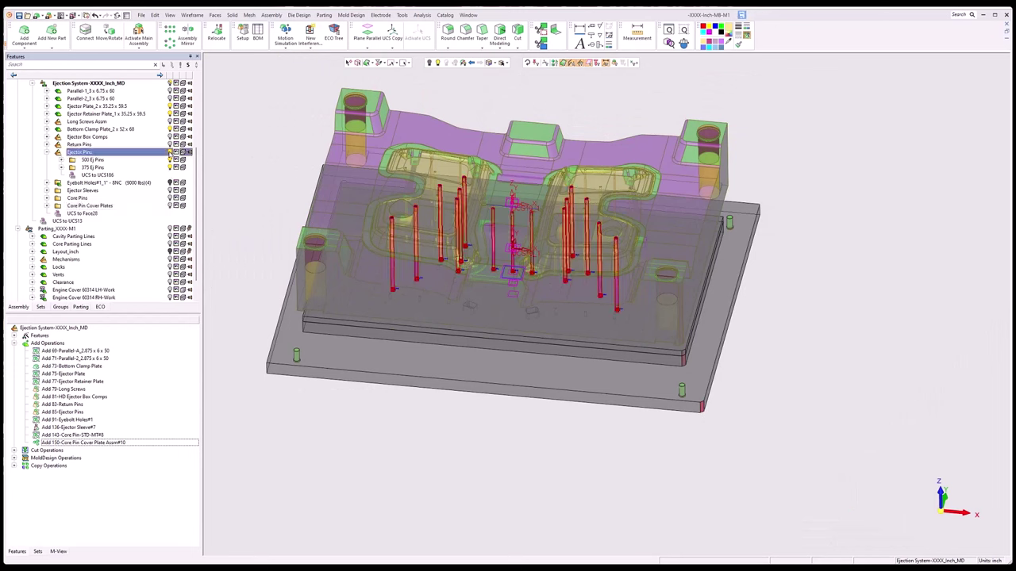
click(48, 154)
click(171, 168)
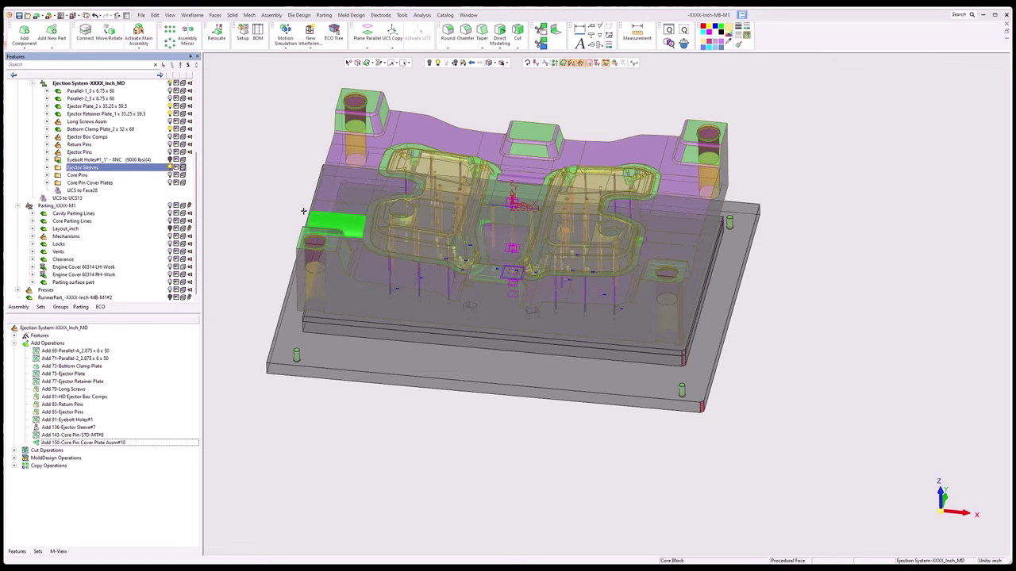
- Start a Table of Ejectors and configure it with prefix ES for ejectors and plate, numbering from 1, and ejector text below the center
click(351, 14)
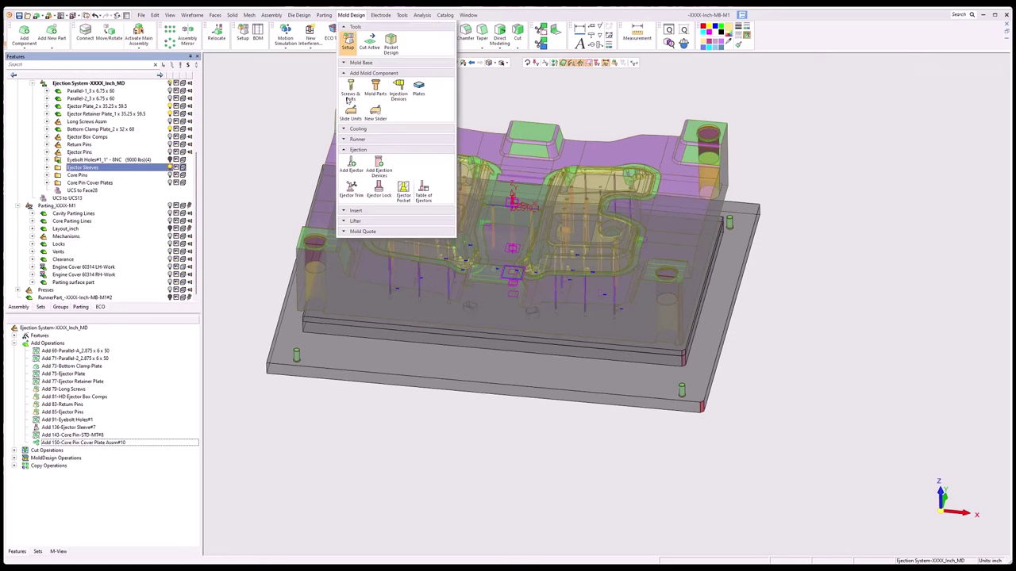
click(419, 191)
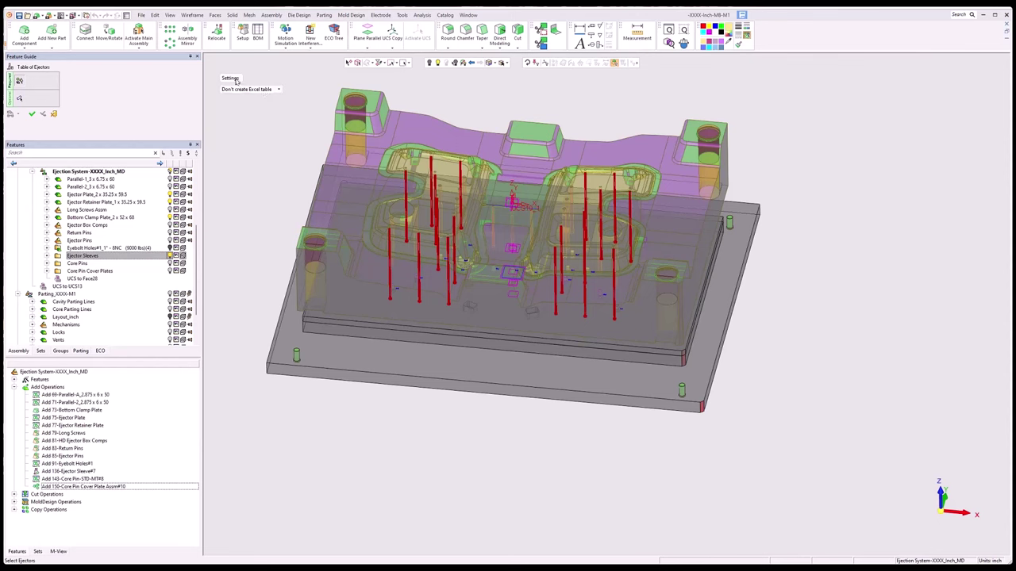
click(231, 79)
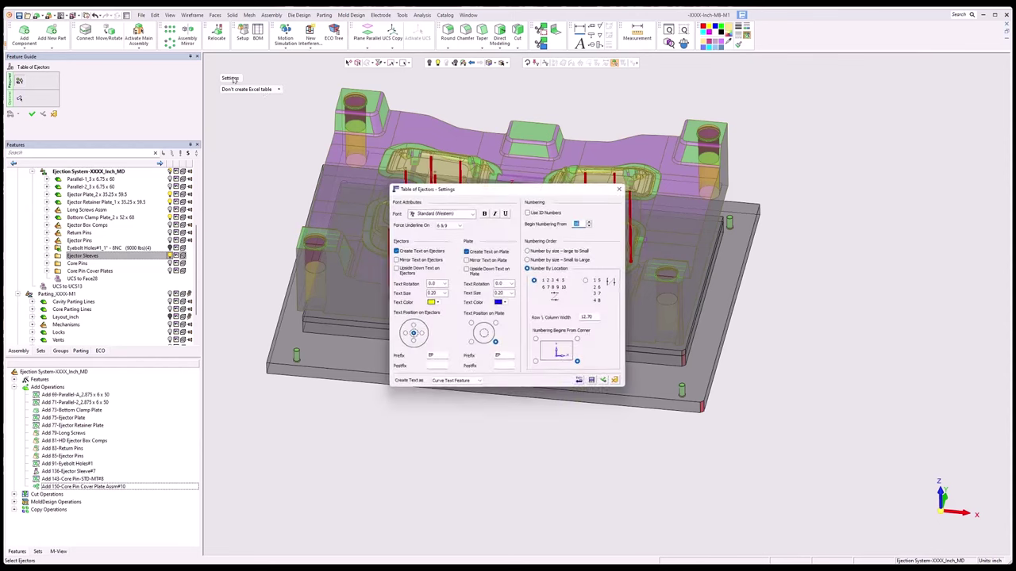
click(436, 358)
text(S)
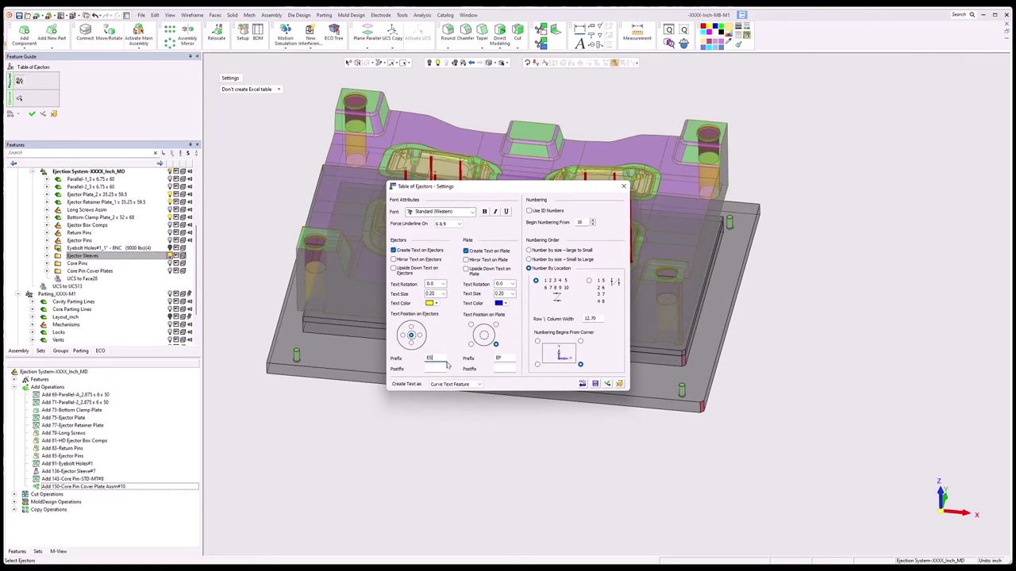
click(506, 359)
double_click(580, 222)
text(1)
click(409, 343)
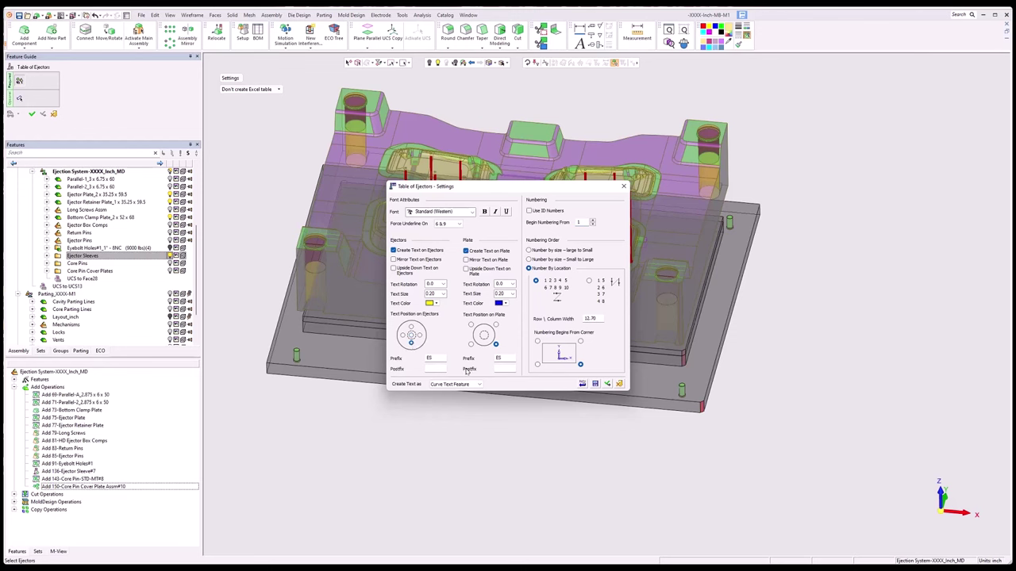
click(607, 384)
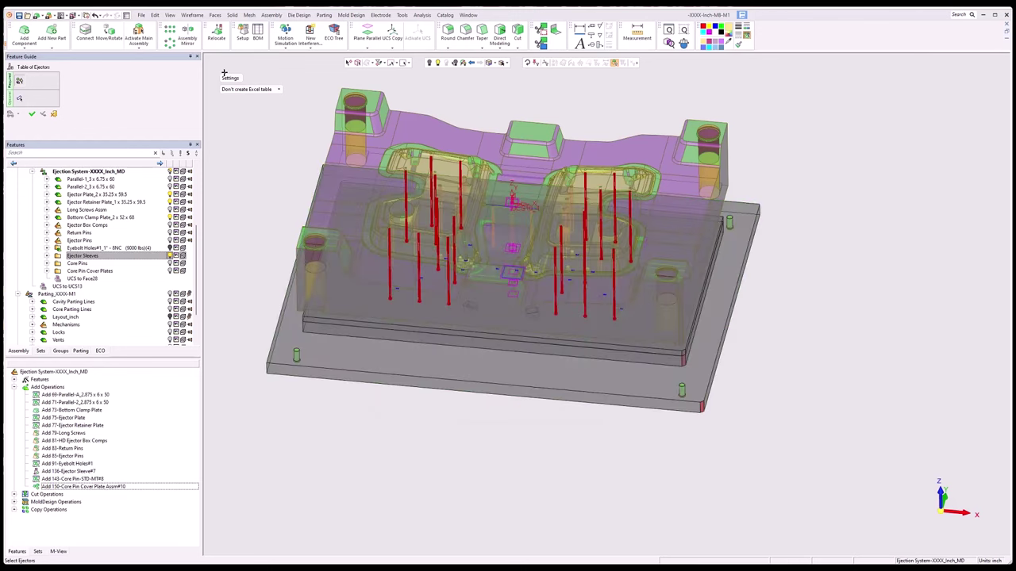
- Select all the ejector sleeves from the front view and generate their numbering
click(348, 66)
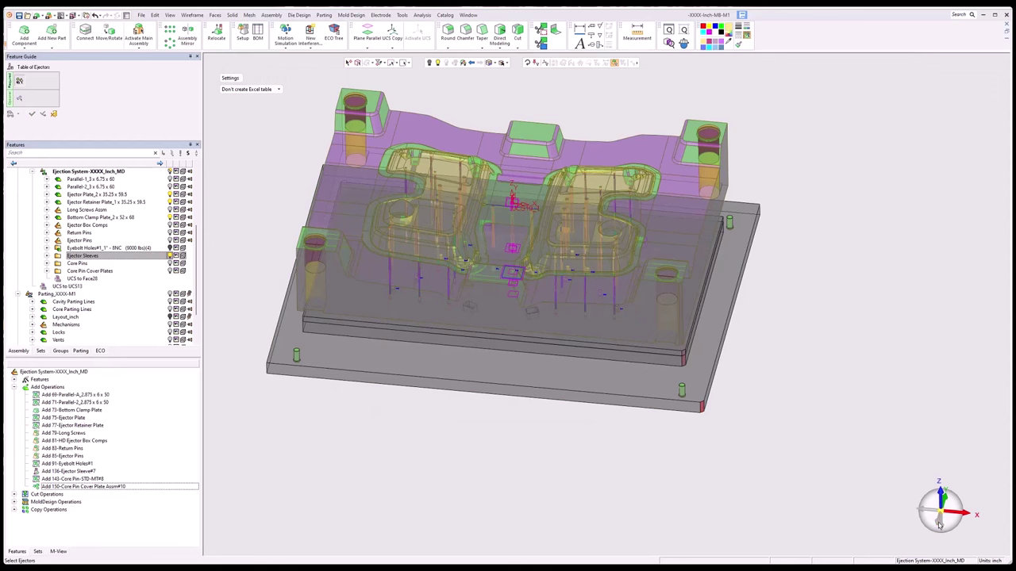
click(939, 524)
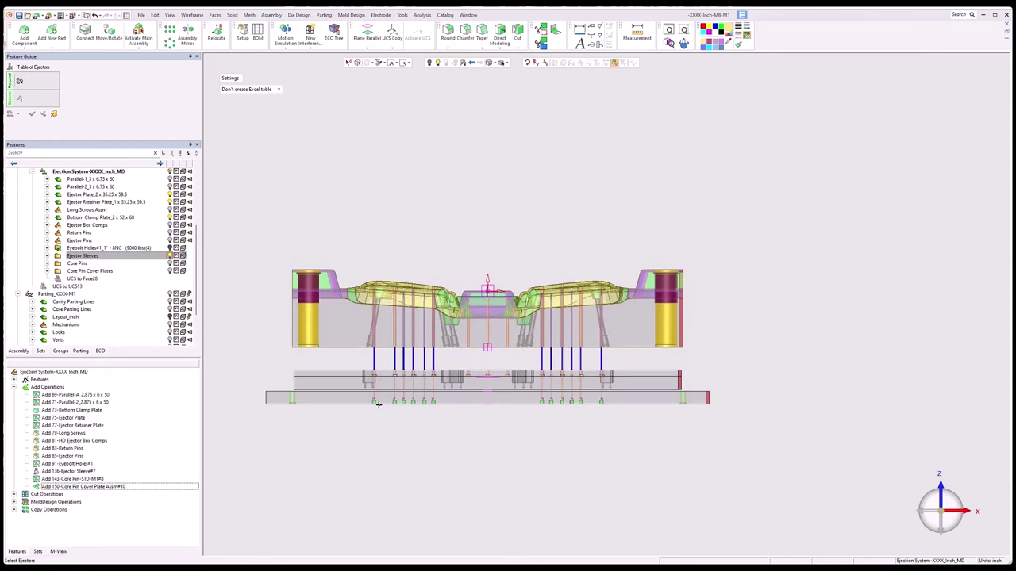
click(377, 405)
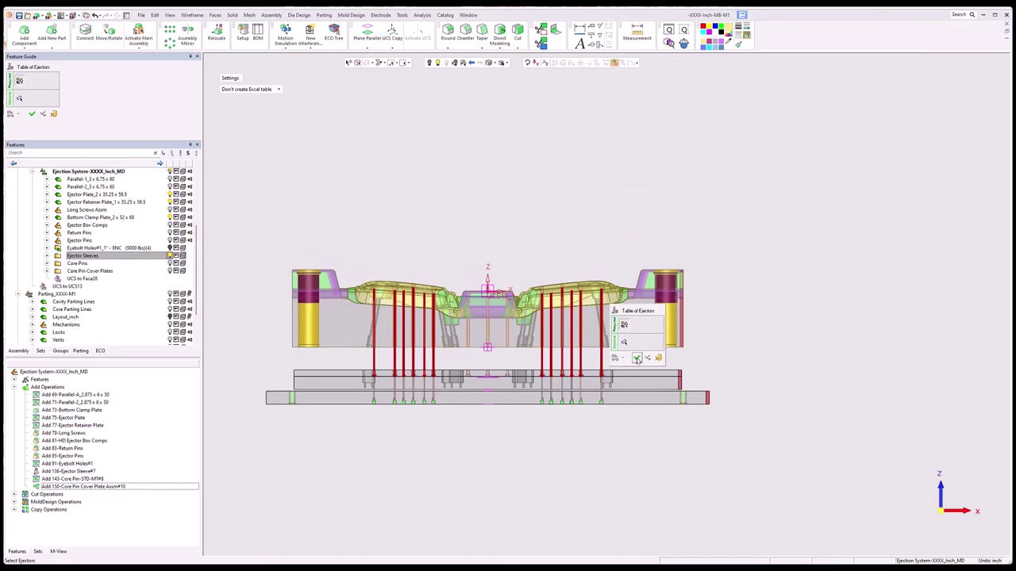
click(636, 359)
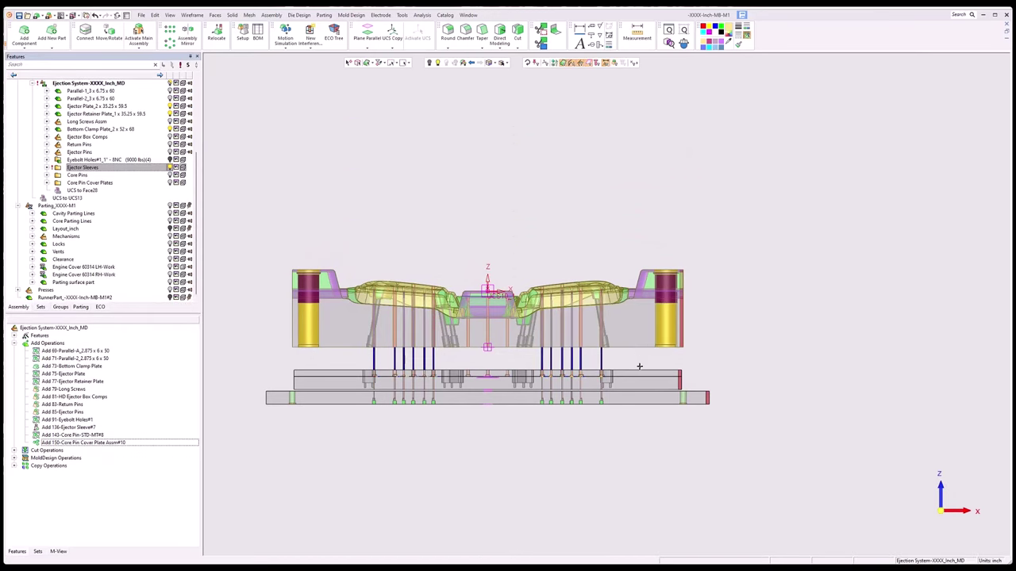
- Examine the ES labels on the sleeve heads and on the plate from below
middle_drag(614, 415, 623, 379)
scroll(623, 379, up, 5)
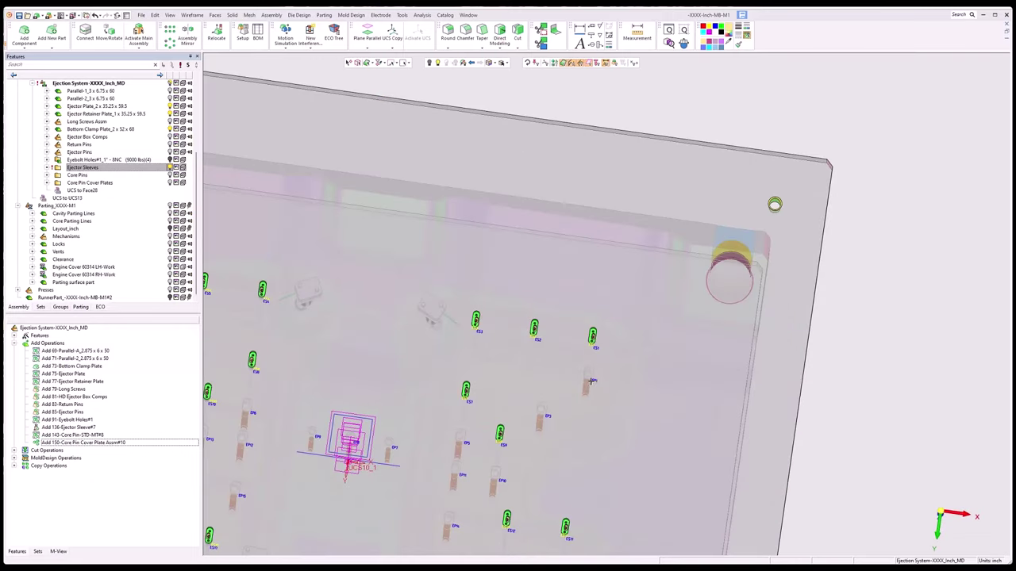
scroll(590, 361, up, 4)
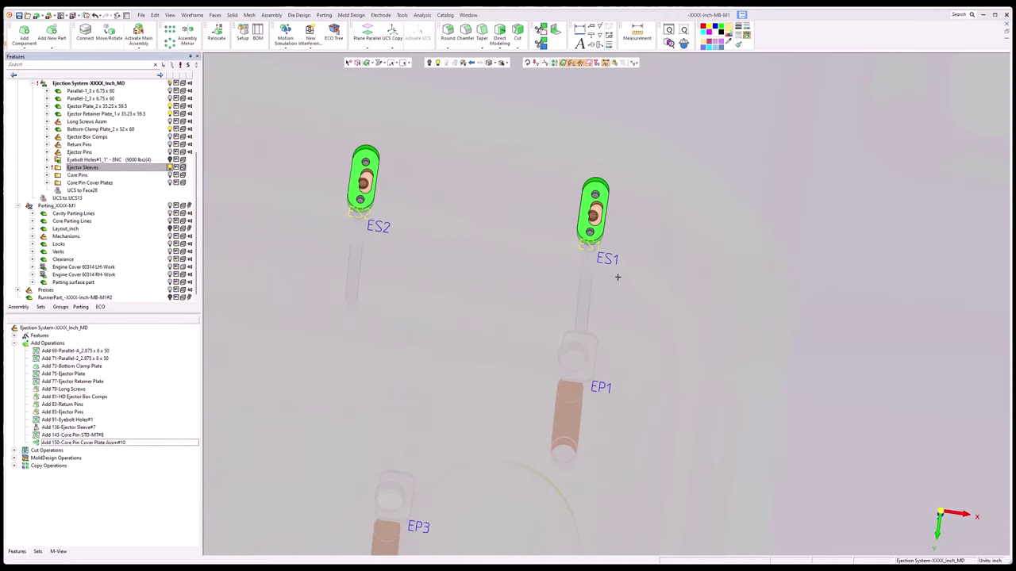
middle_drag(618, 277, 598, 231)
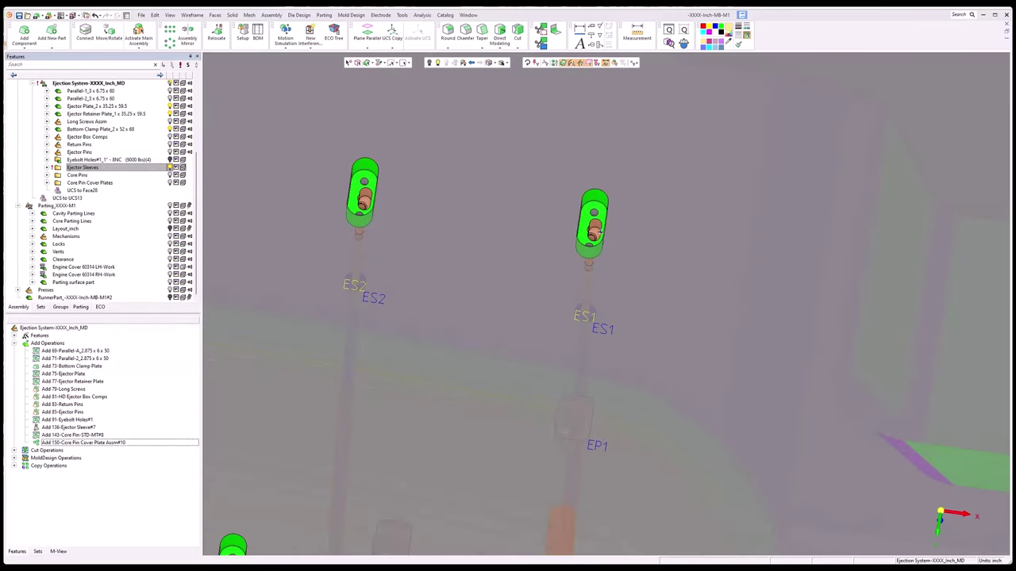
scroll(433, 322, down, 3)
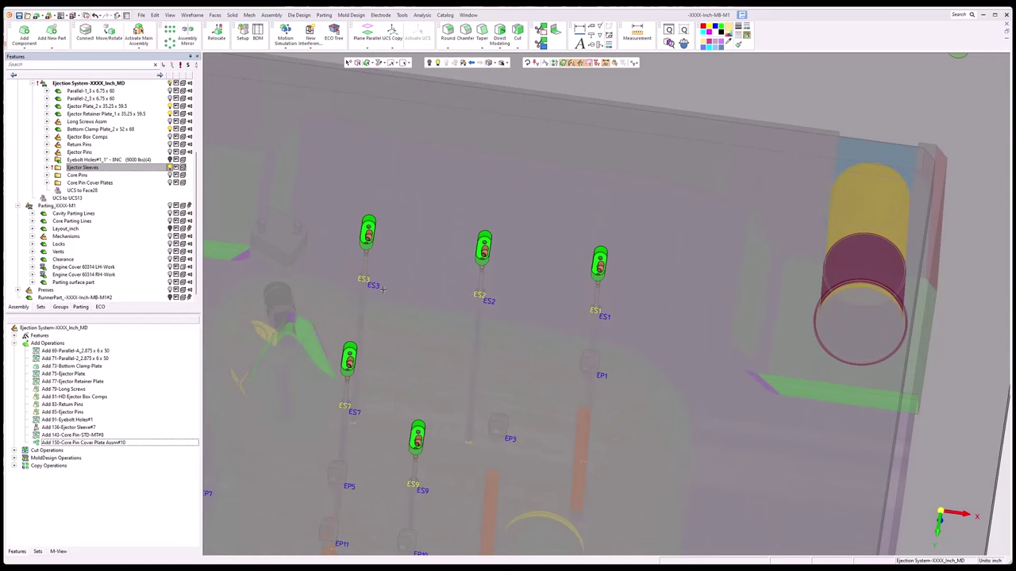
scroll(439, 360, down, 5)
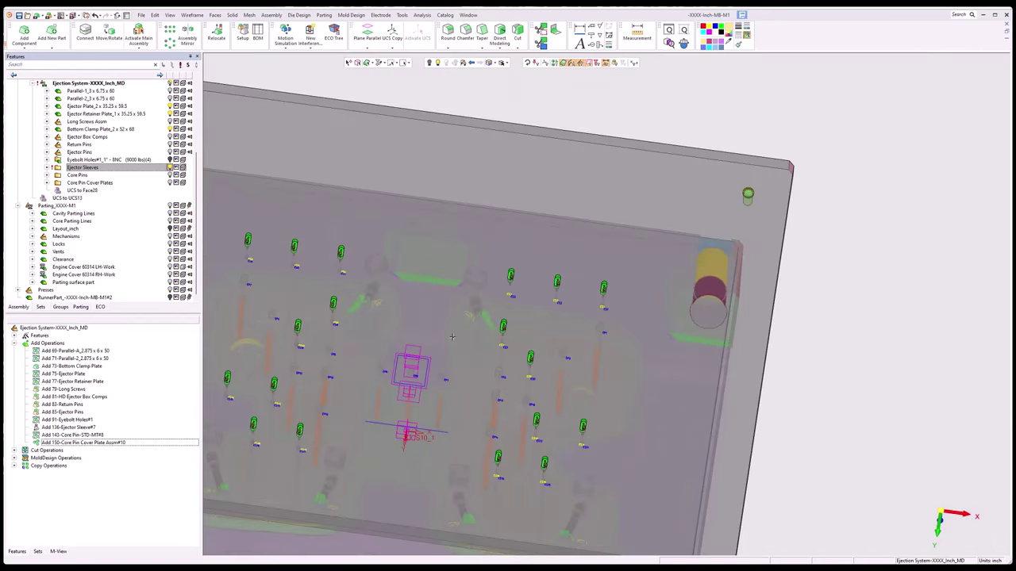
middle_drag(459, 350, 415, 533)
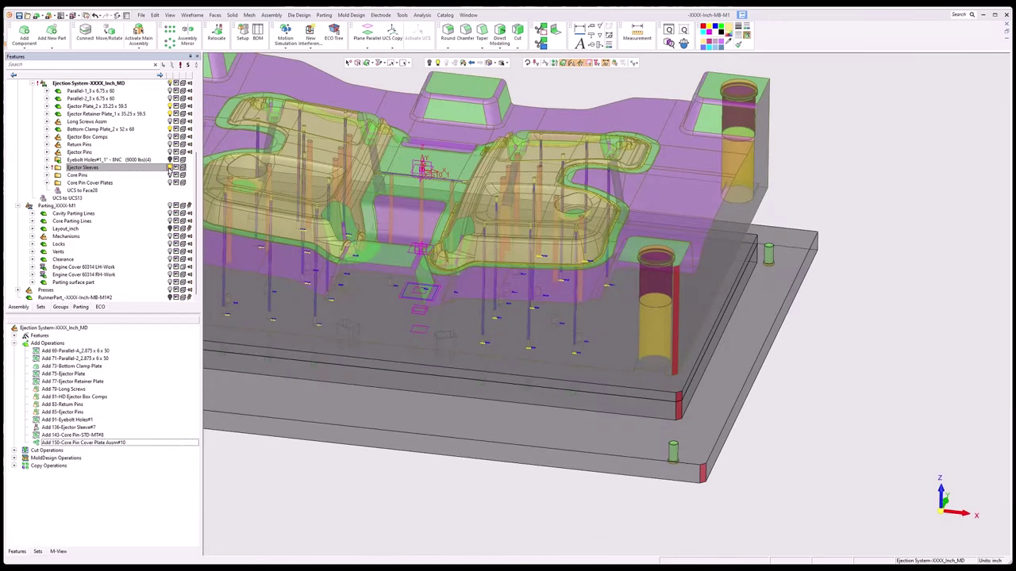
- Hide the ejector sleeves and show the core pins
click(169, 167)
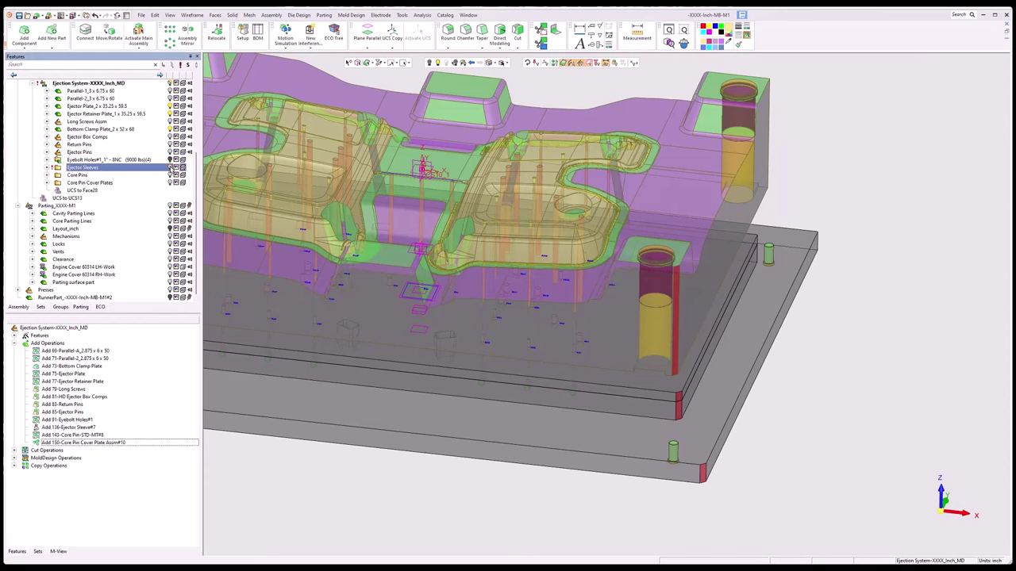
click(171, 175)
click(171, 176)
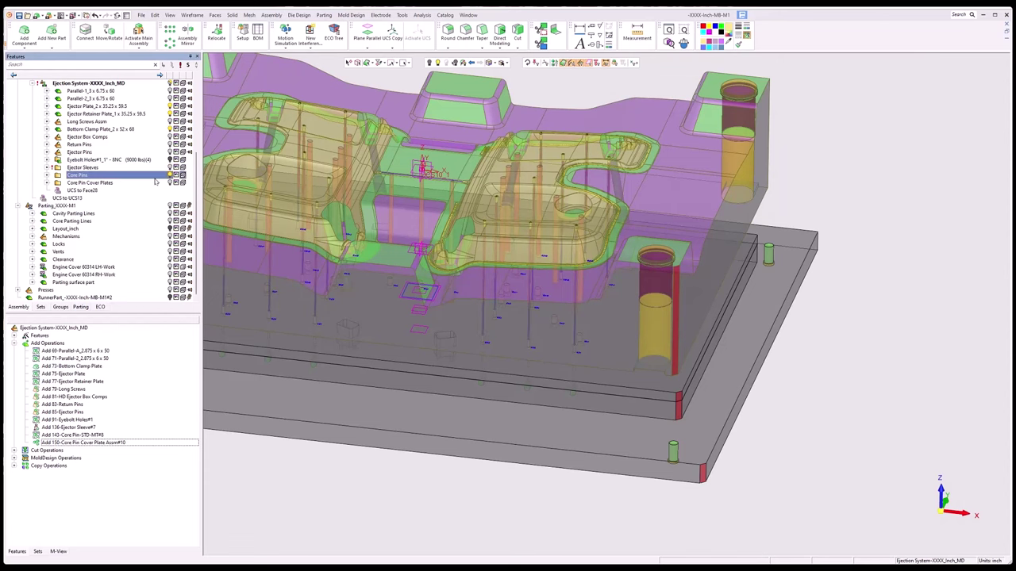
- Start a Table of Ejectors without an Excel table and select all the core pins from the front view
click(392, 62)
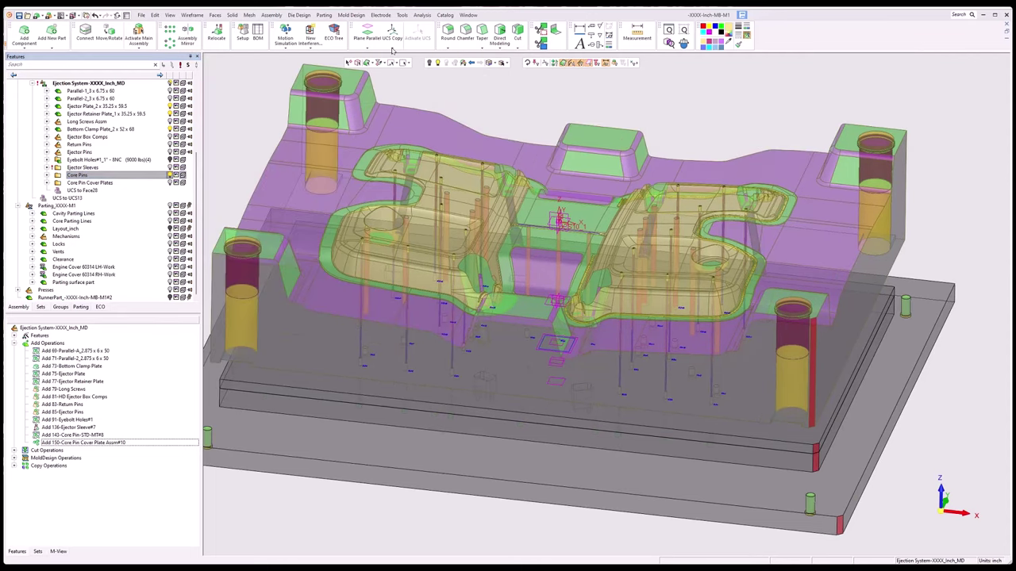
click(351, 14)
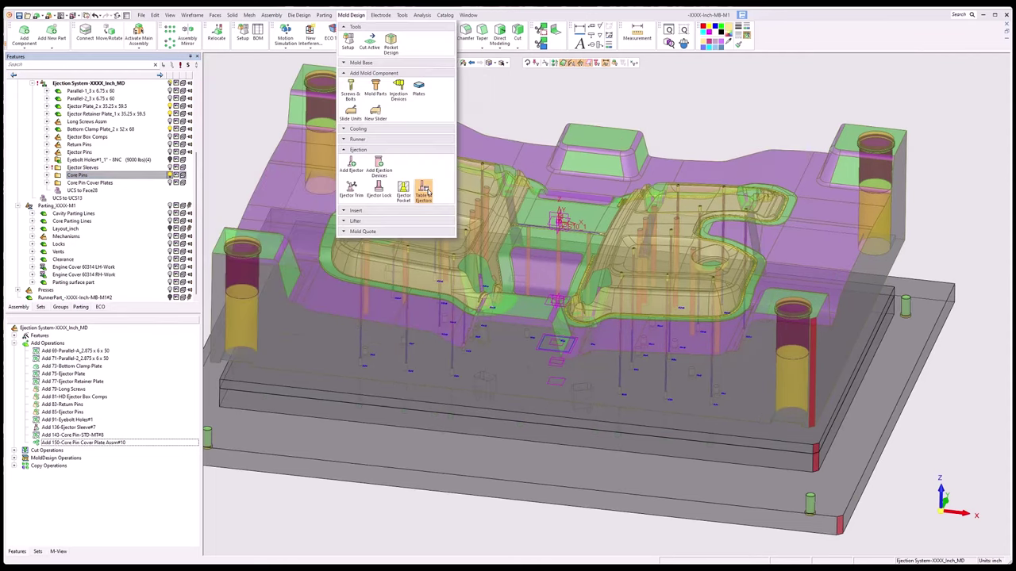
click(404, 198)
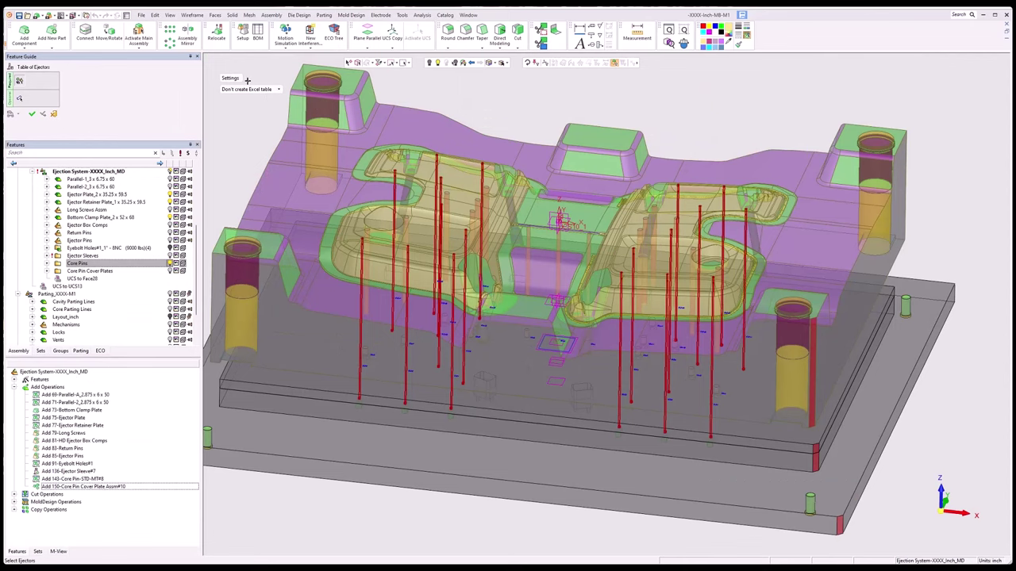
click(349, 67)
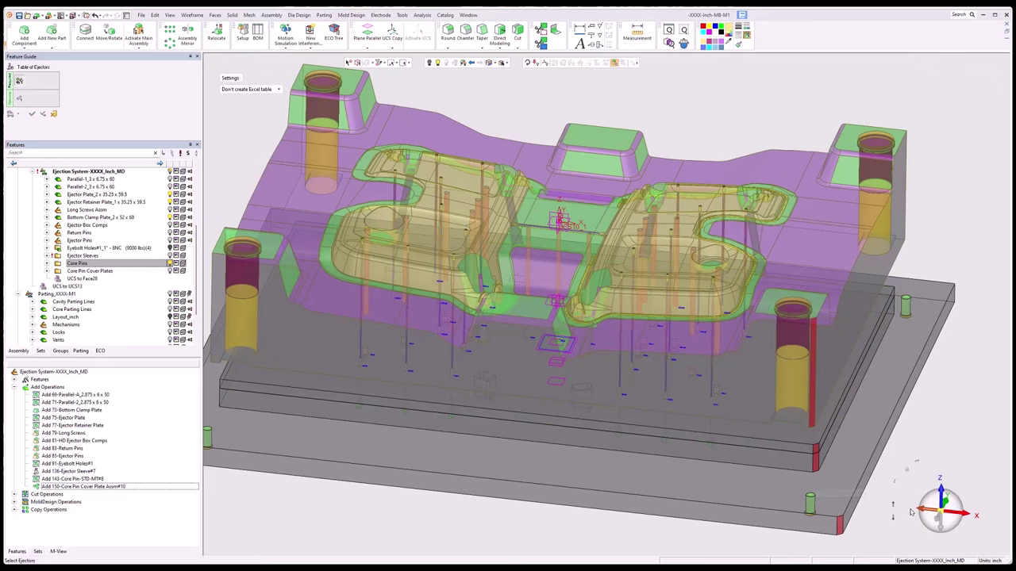
click(911, 511)
drag(335, 382, 720, 393)
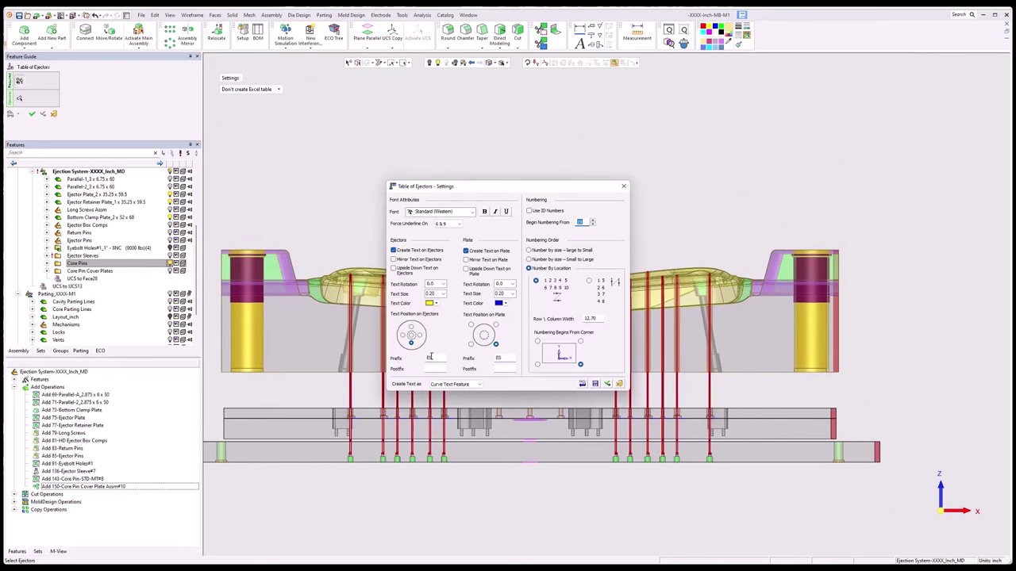
- Generate the core pin numbering with prefix CP for ejectors and plate, starting from 1, with the text centered on the pin heads
double_click(430, 357)
text(CP)
double_click(500, 358)
text(CP)
click(411, 334)
click(443, 295)
double_click(582, 222)
text(1)
click(608, 383)
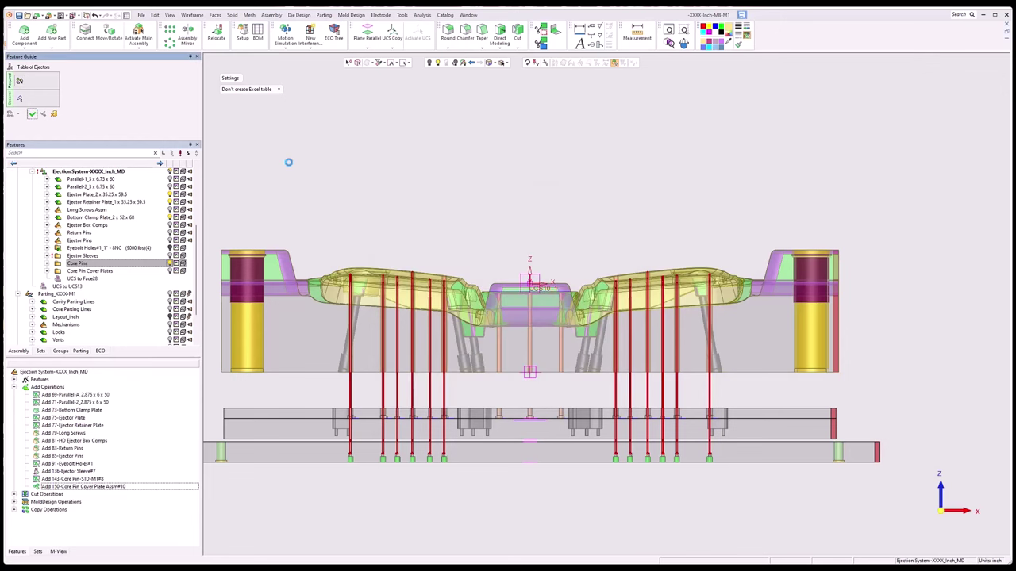
- Examine the CP labels on the core pin heads and beside them on the plate, and return to an overview of the mold
middle_drag(730, 382, 735, 248)
scroll(726, 320, up, 3)
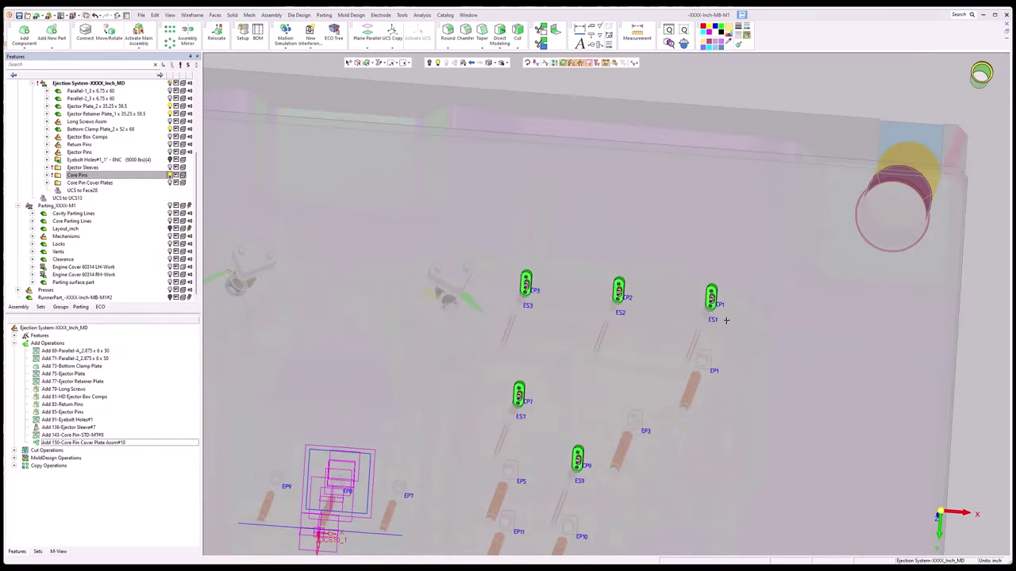
scroll(725, 319, up, 3)
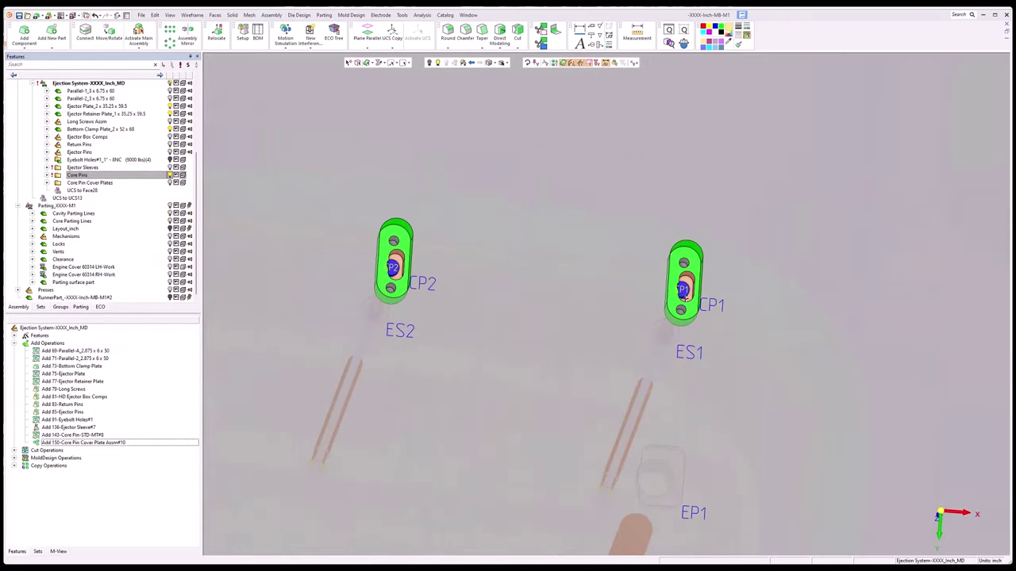
scroll(682, 293, down, 4)
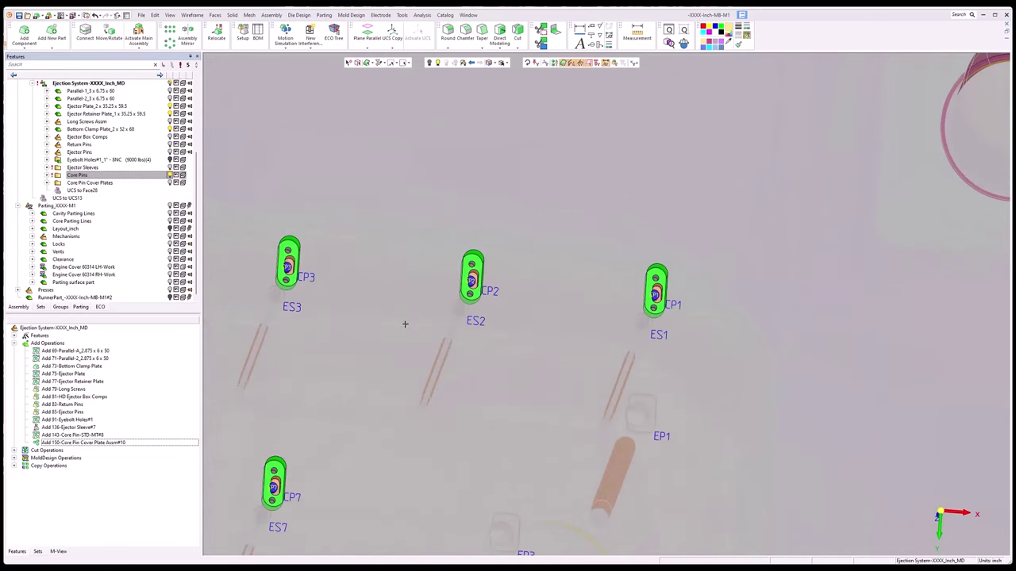
scroll(358, 310, down, 5)
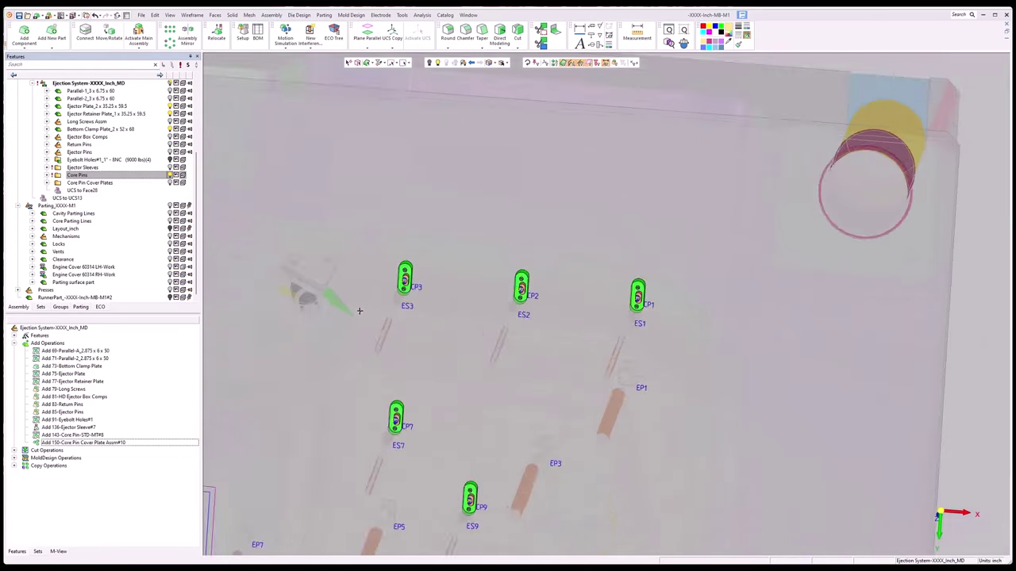
scroll(316, 277, up, 6)
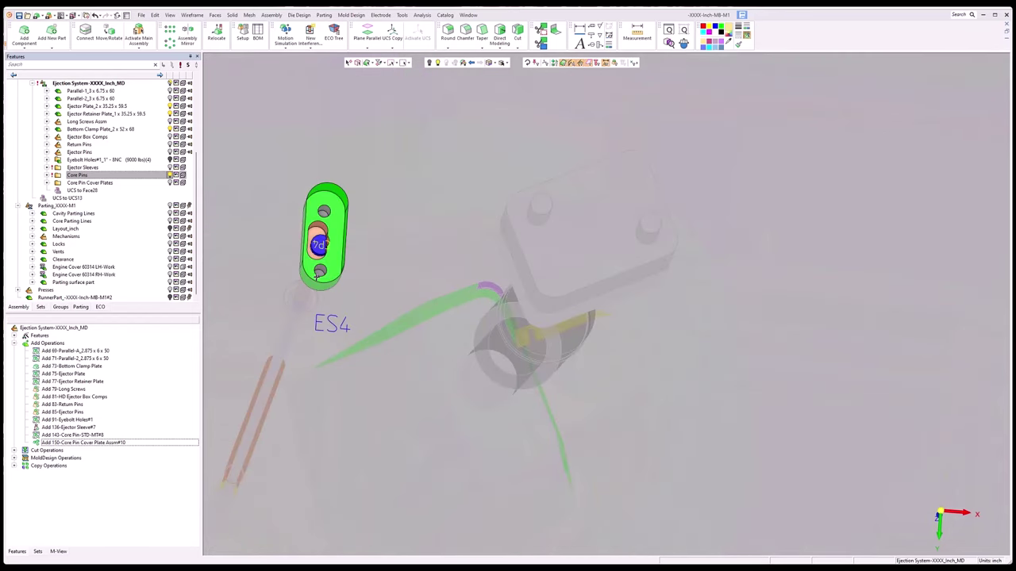
key(F1)
key(F7)
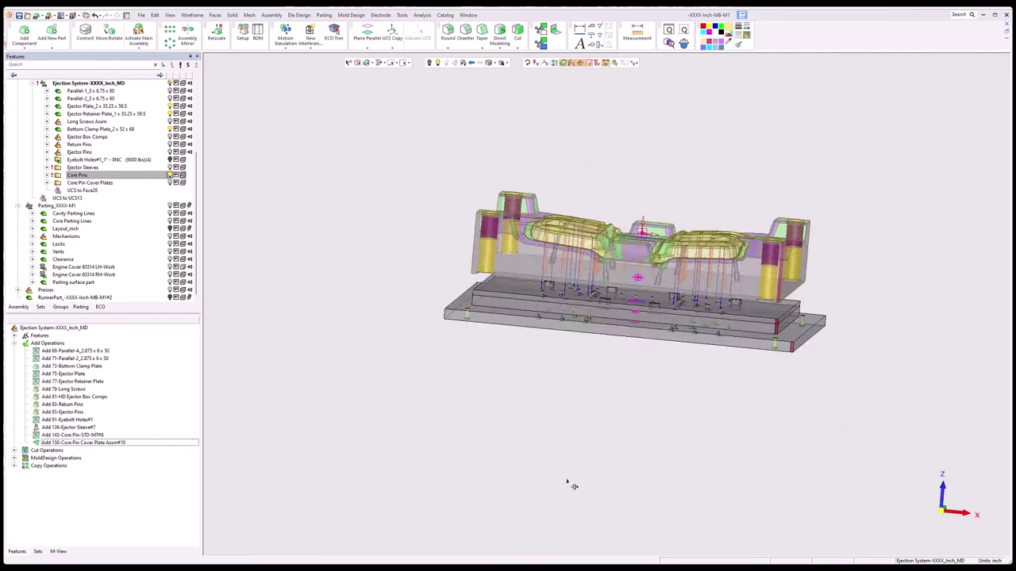
middle_drag(668, 404, 535, 438)
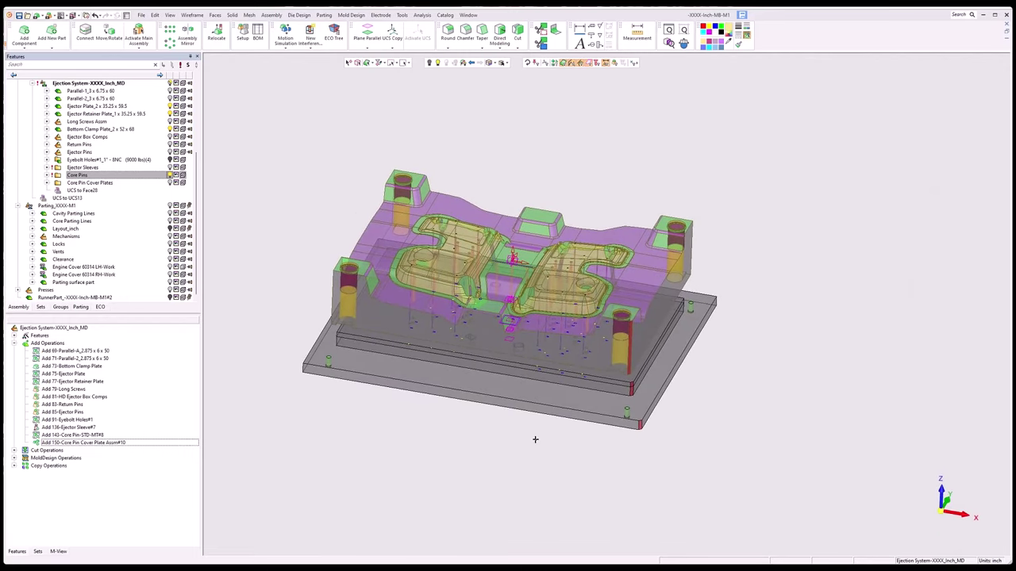
- Show the return pins and view them at the corners of the mold
click(136, 145)
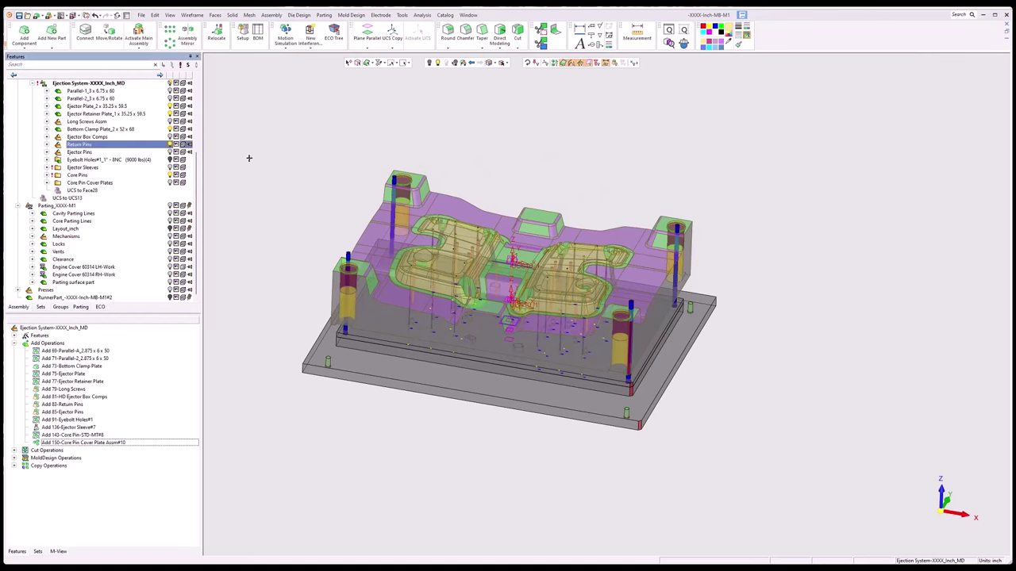
middle_drag(542, 239, 635, 317)
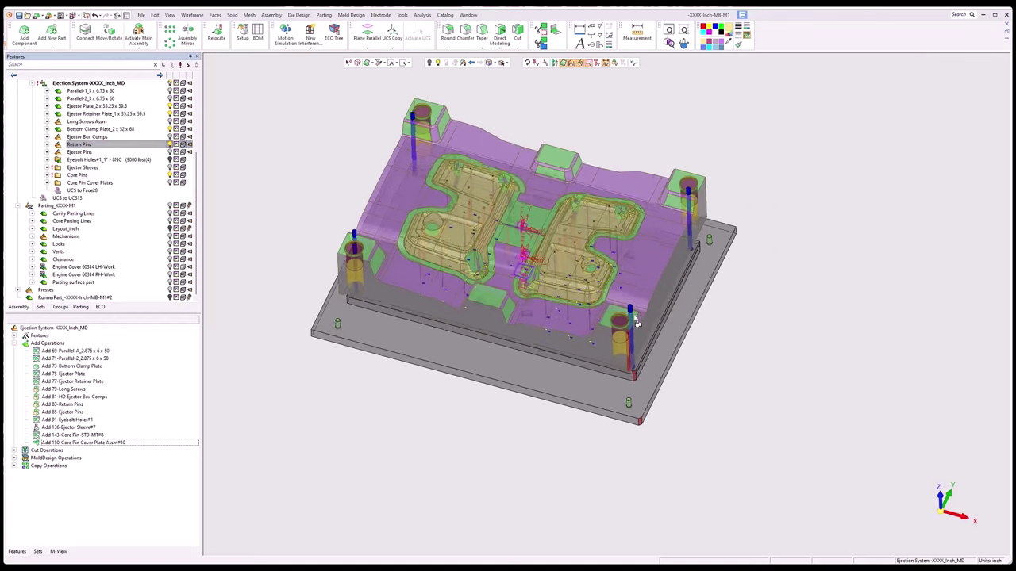
- Set the diameter of the two return pins on the mold's negative-X side to 1 inch
scroll(636, 319, up, 5)
scroll(636, 319, up, 4)
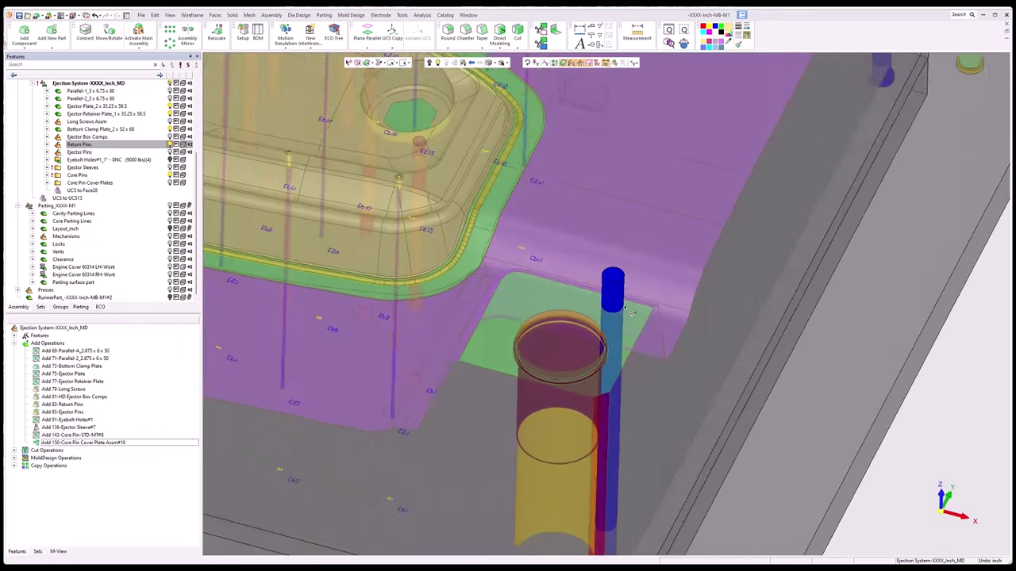
scroll(621, 304, down, 8)
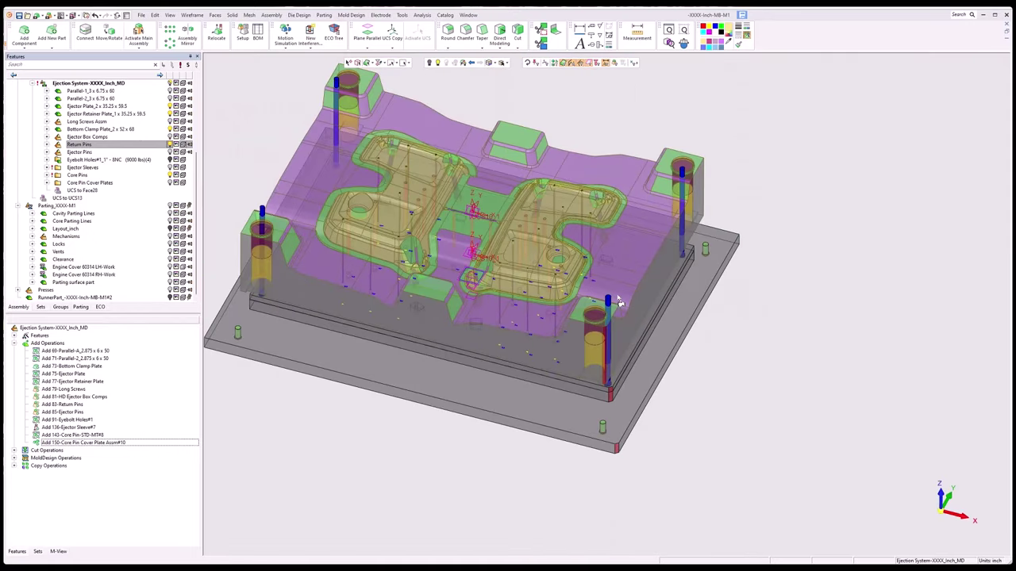
double_click(618, 302)
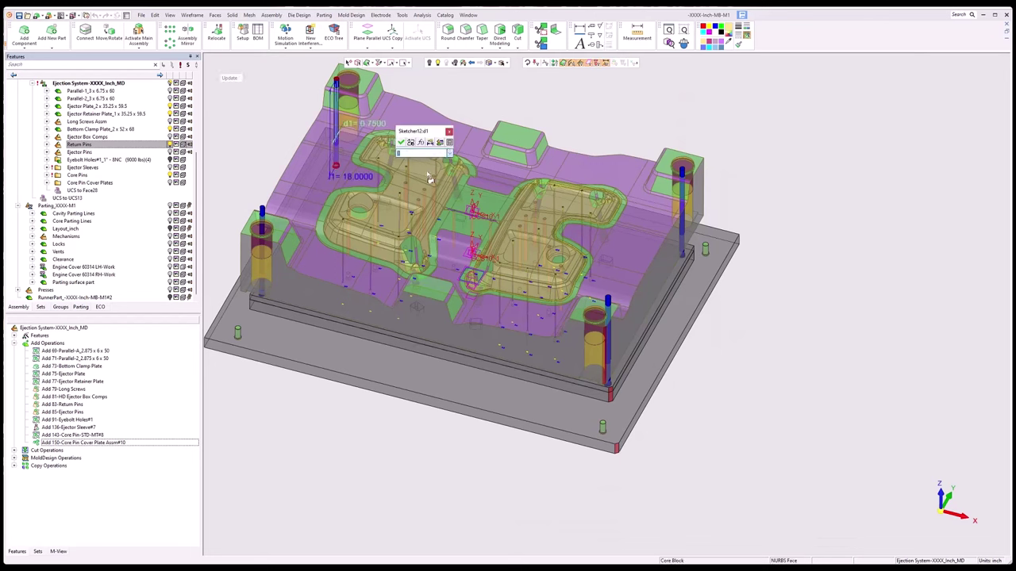
click(401, 142)
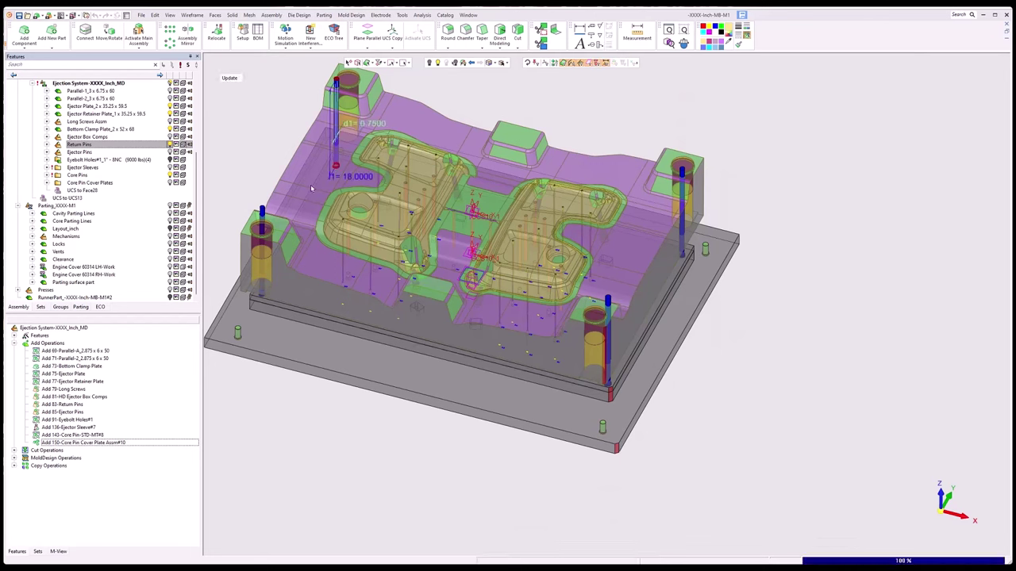
double_click(262, 246)
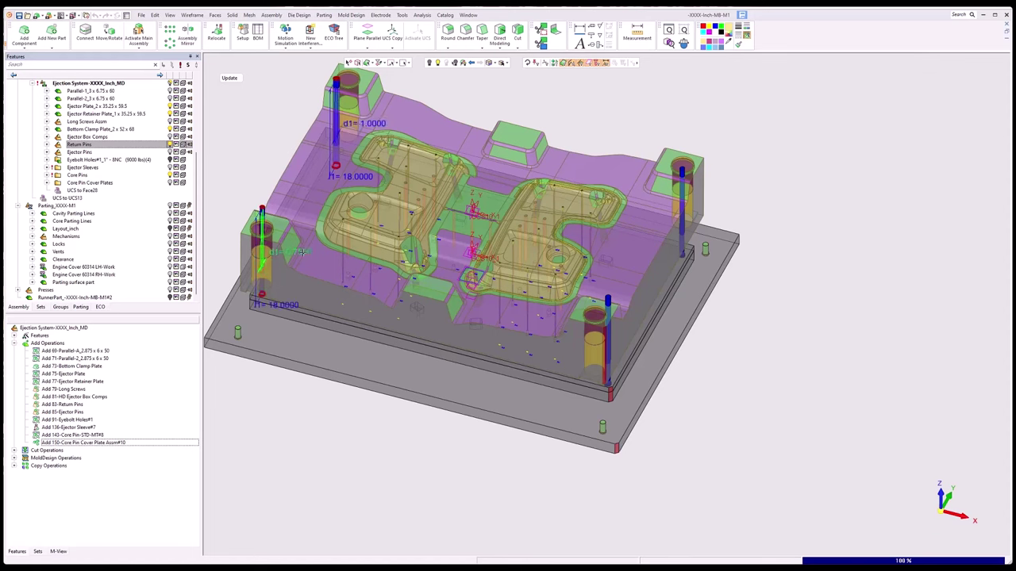
text(1)
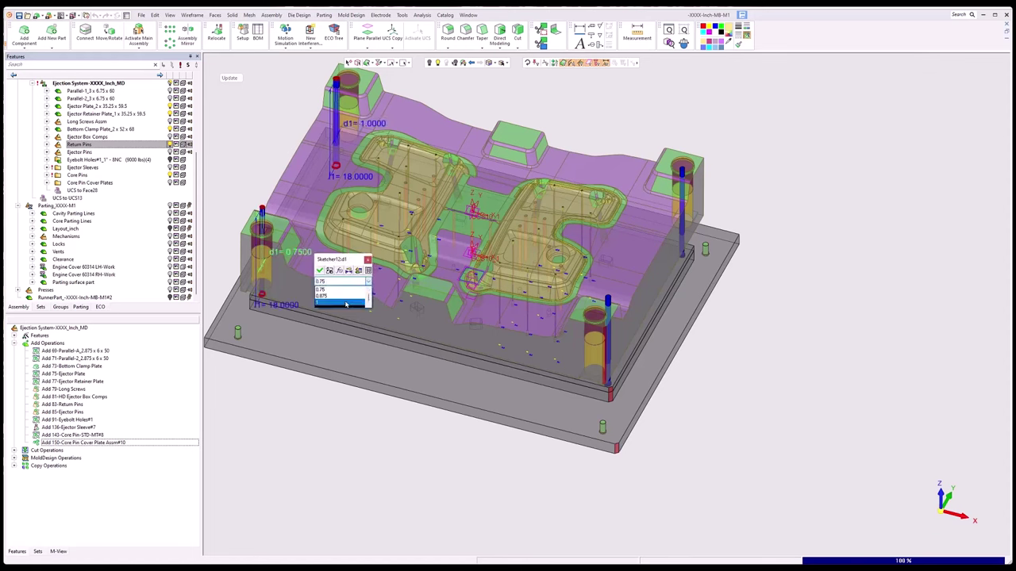
click(320, 271)
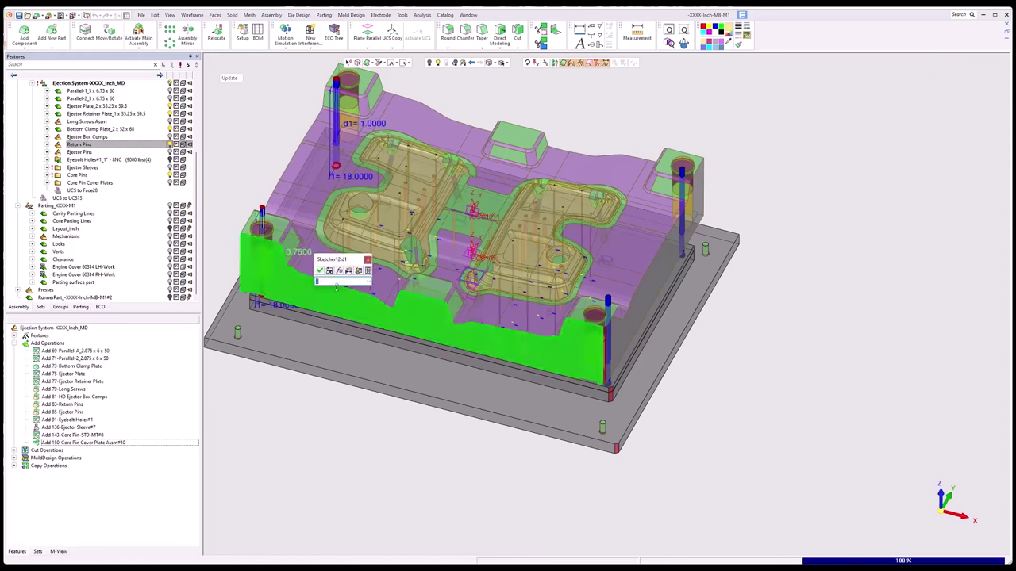
- Set the diameter of the two return pins on the mold's positive-X side to 1 inch as well
click(608, 299)
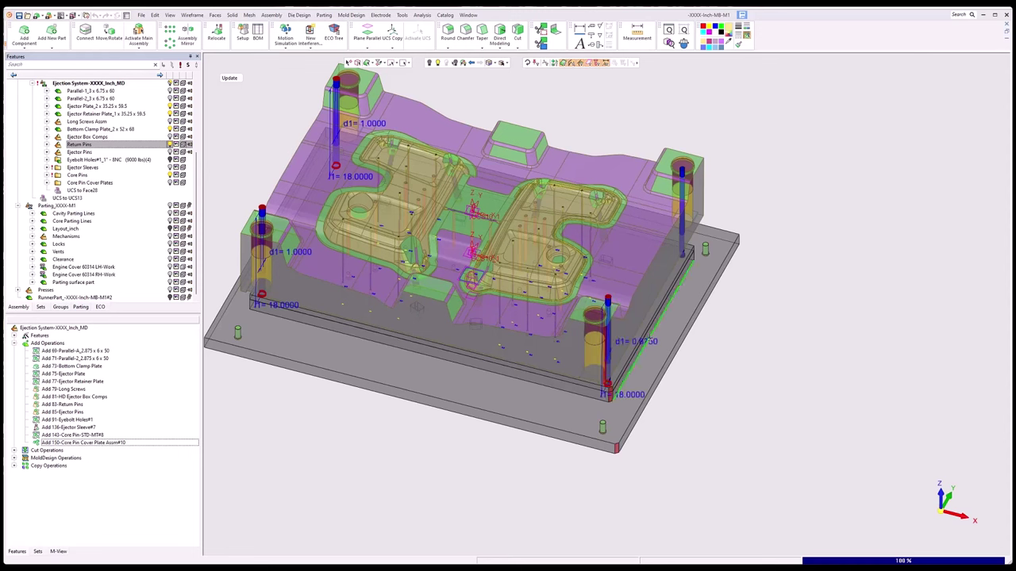
double_click(631, 343)
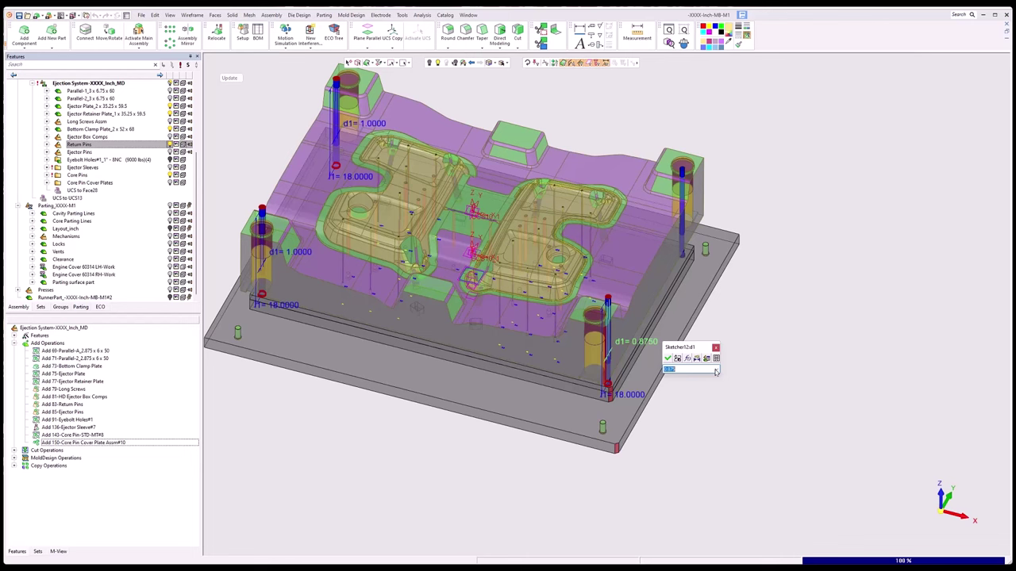
text(1)
key(Return)
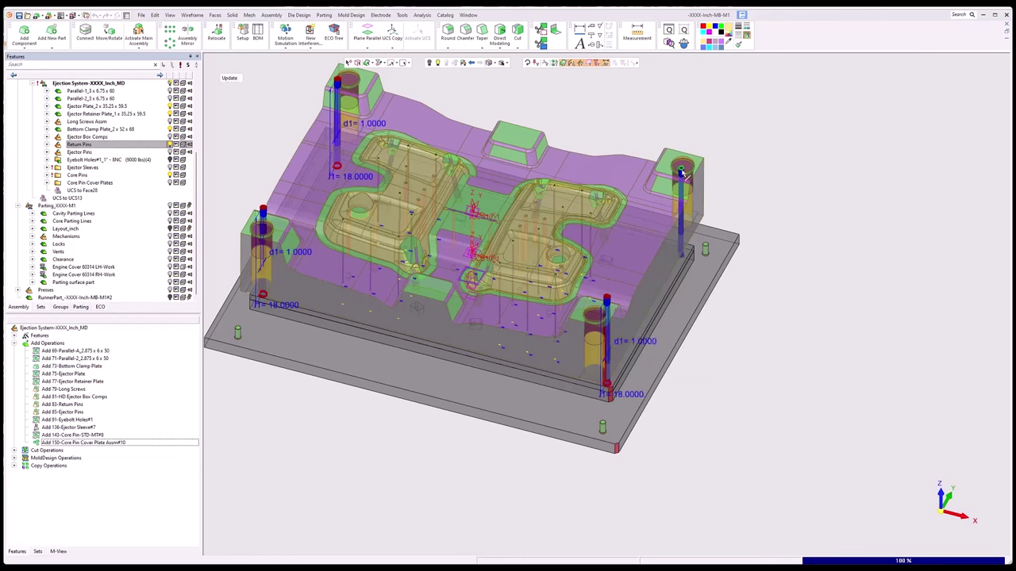
click(696, 188)
double_click(718, 213)
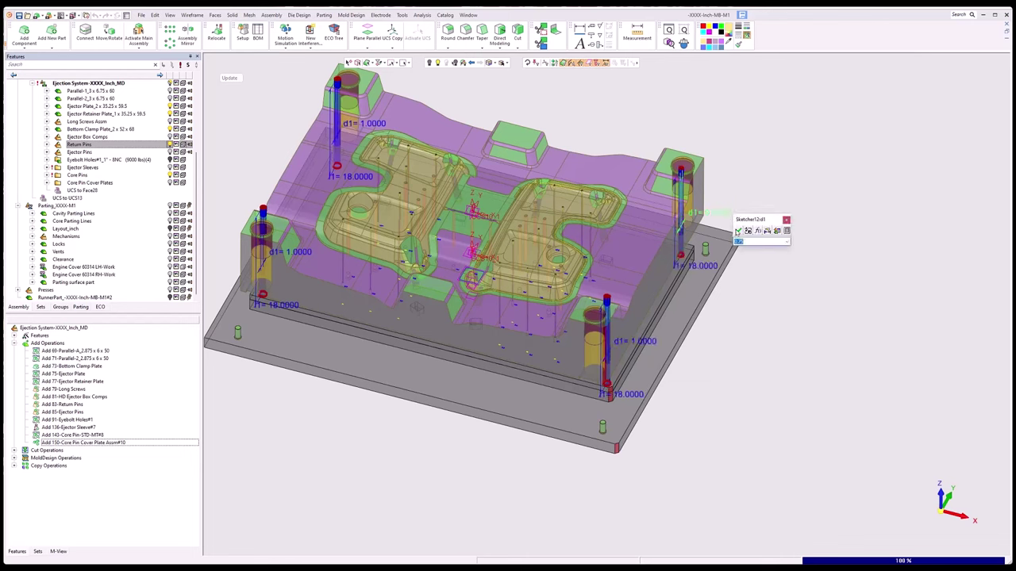
click(738, 231)
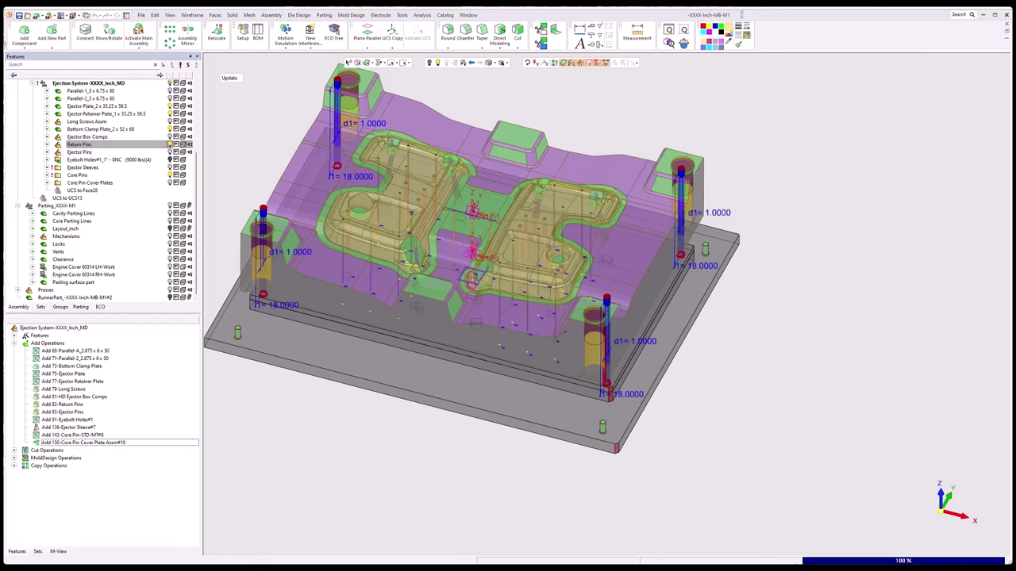
- Edit the return pins' placement feature and set dimension L3 to 16 inches by adjusting its Ejector Retainer Plate W/2 expression
click(941, 496)
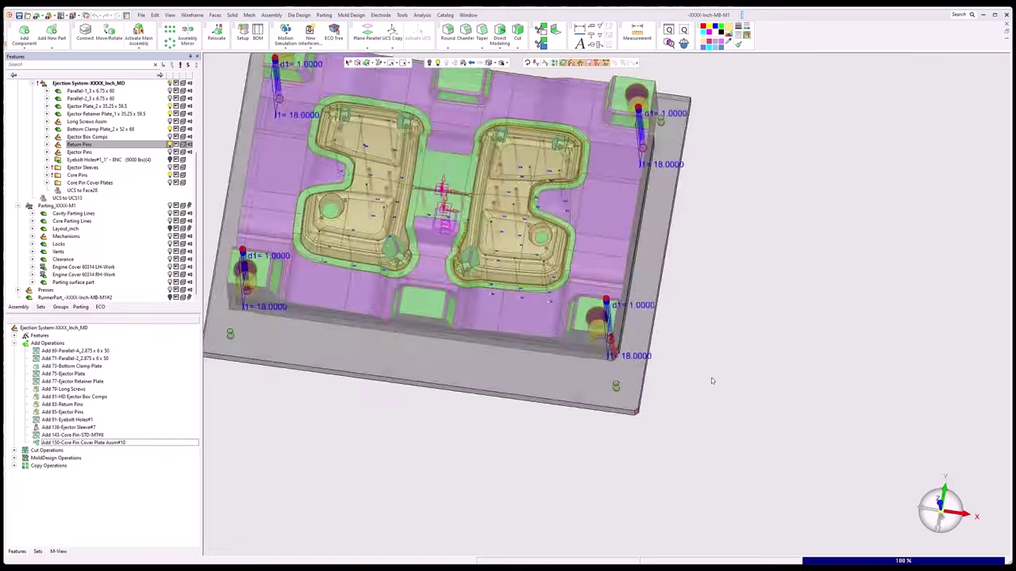
scroll(597, 306, up, 6)
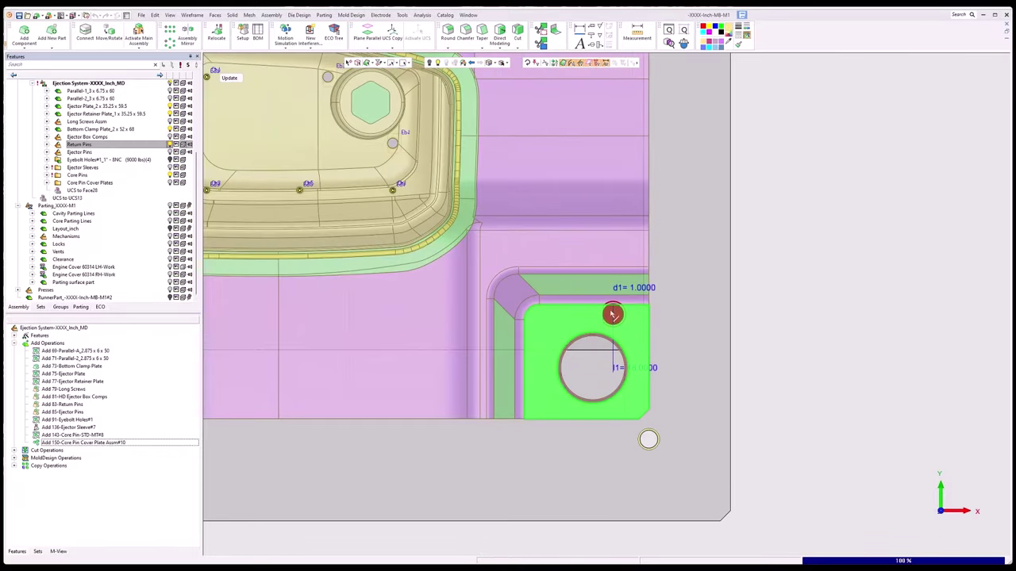
key(Escape)
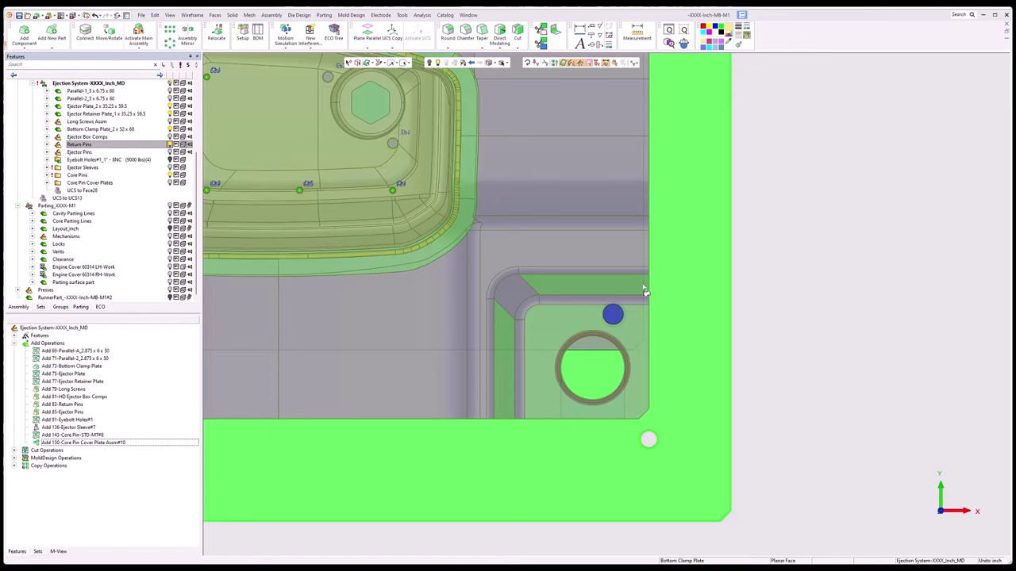
double_click(79, 144)
right_click(83, 350)
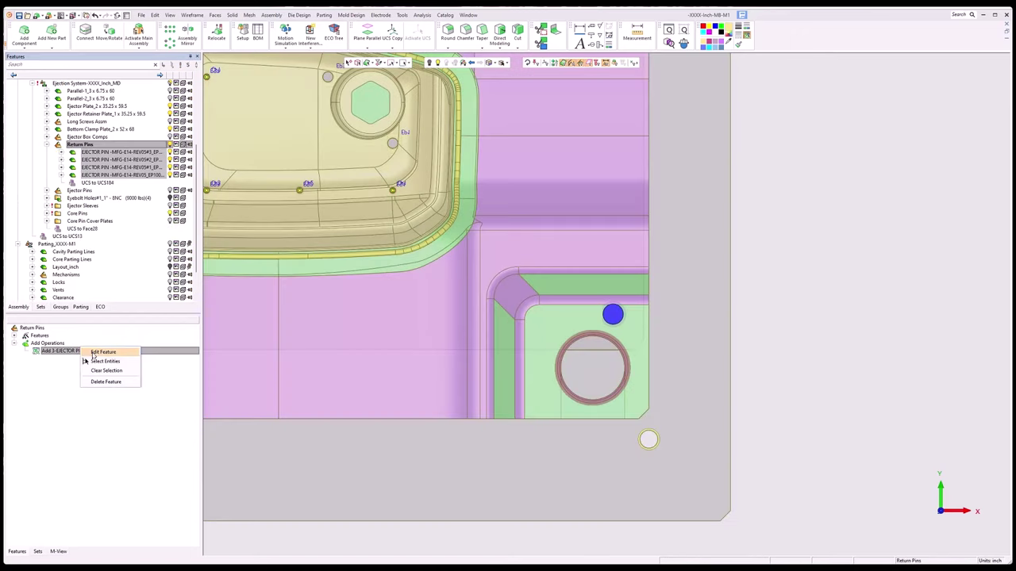
click(93, 354)
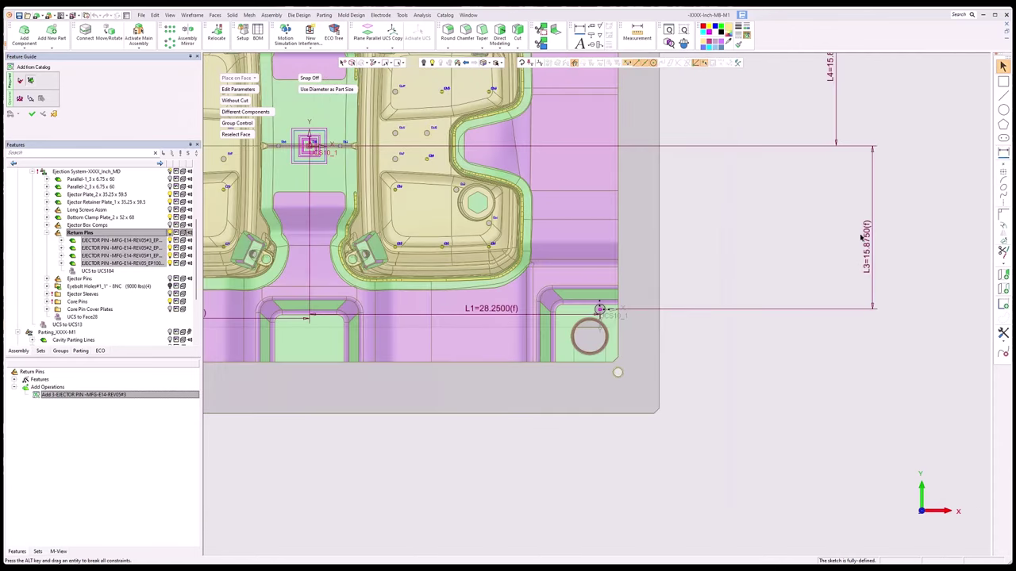
double_click(863, 237)
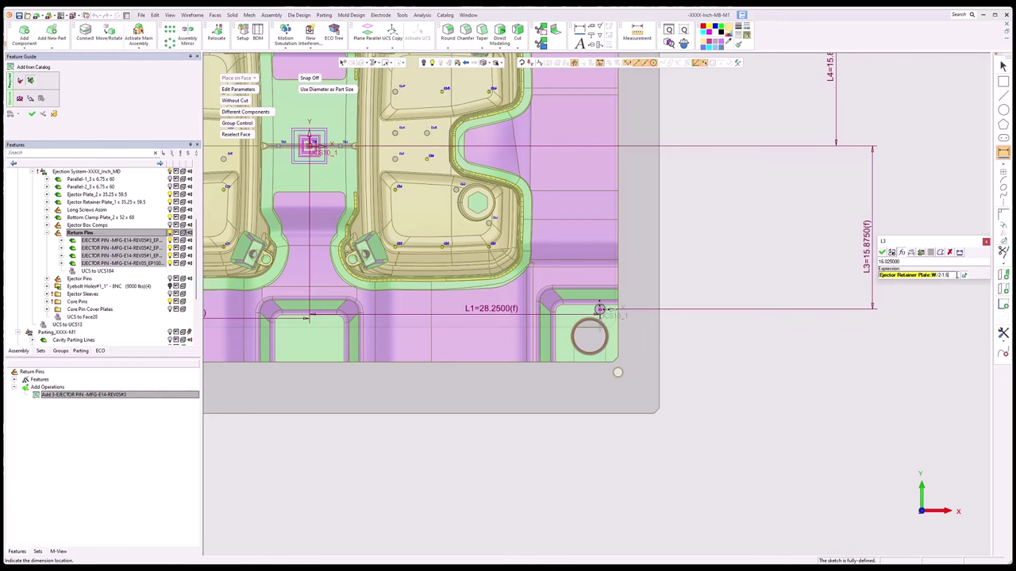
key(Return)
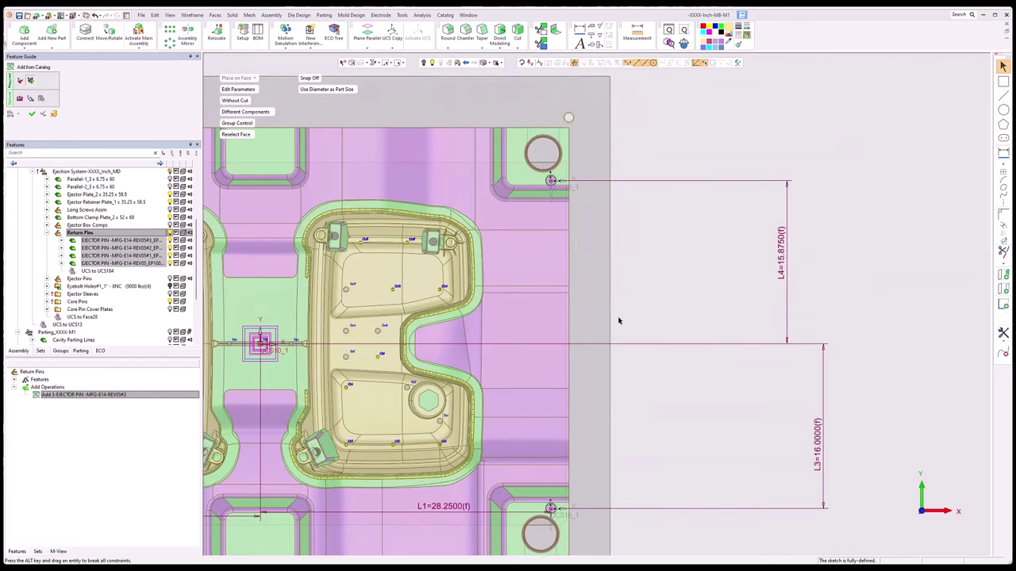
- Set dimension L4 to the Ejector Retainer Plate W/2-1.625 expression and apply the return pin placement edit
double_click(784, 255)
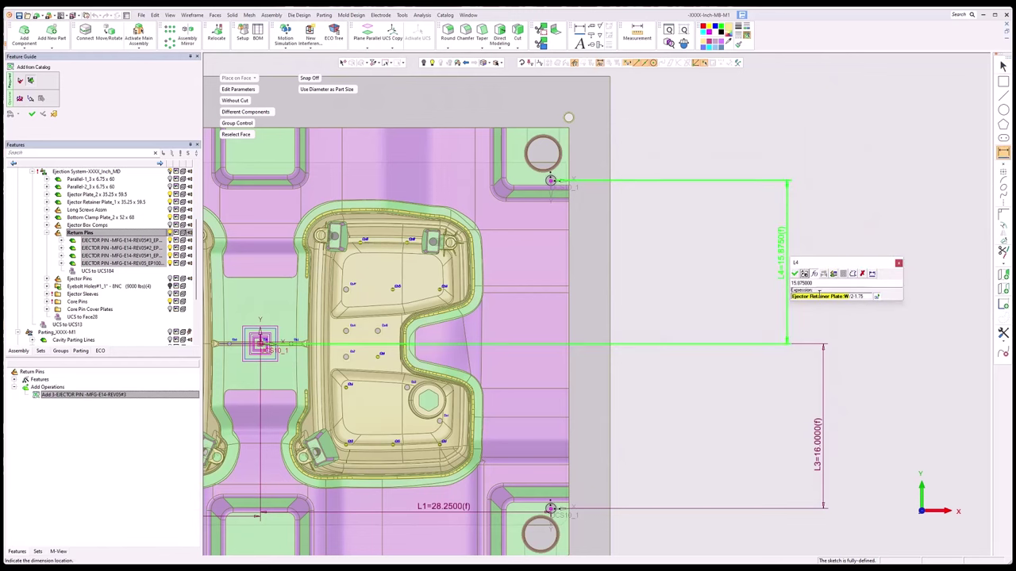
click(866, 296)
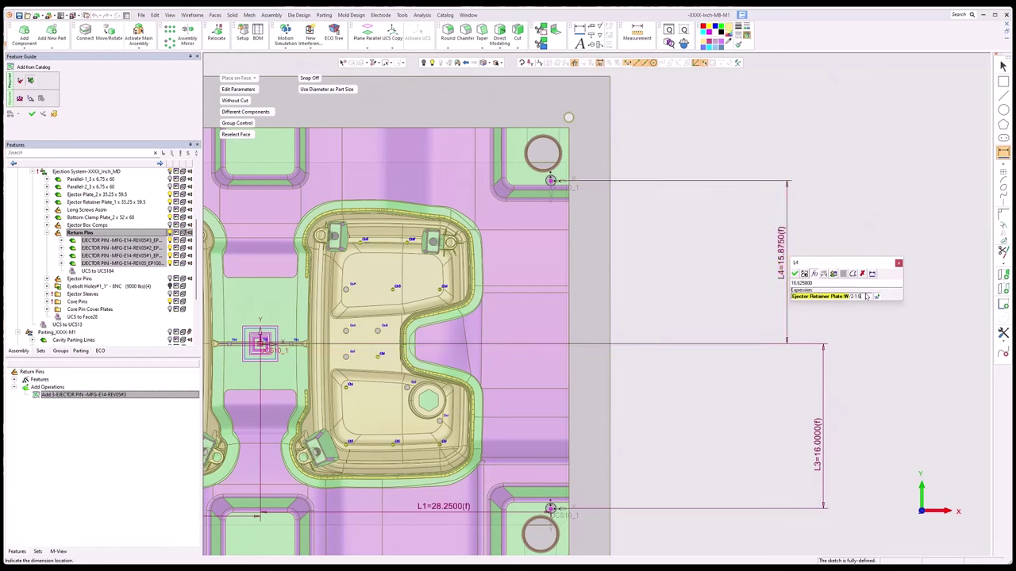
text(25)
click(795, 275)
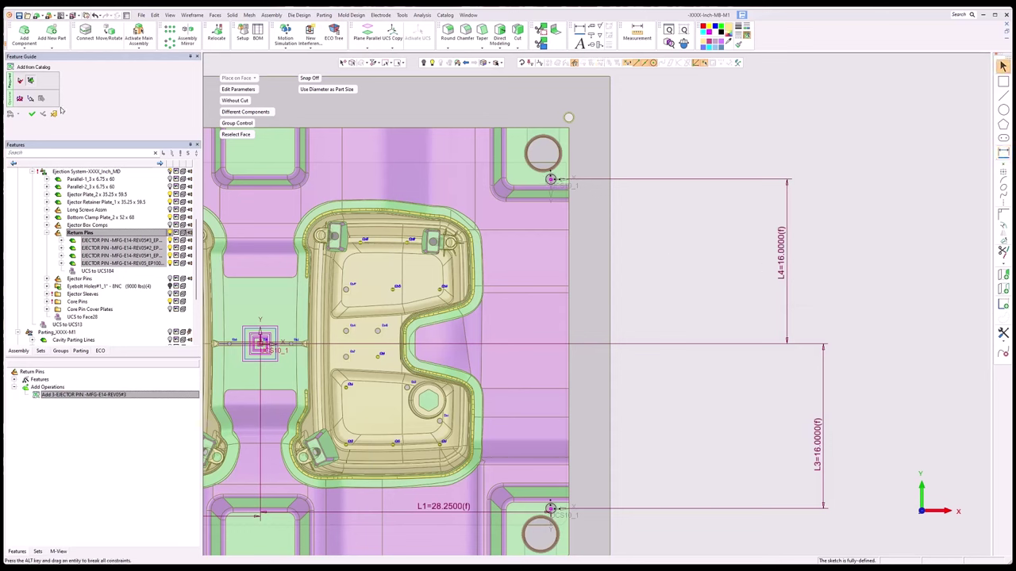
click(32, 114)
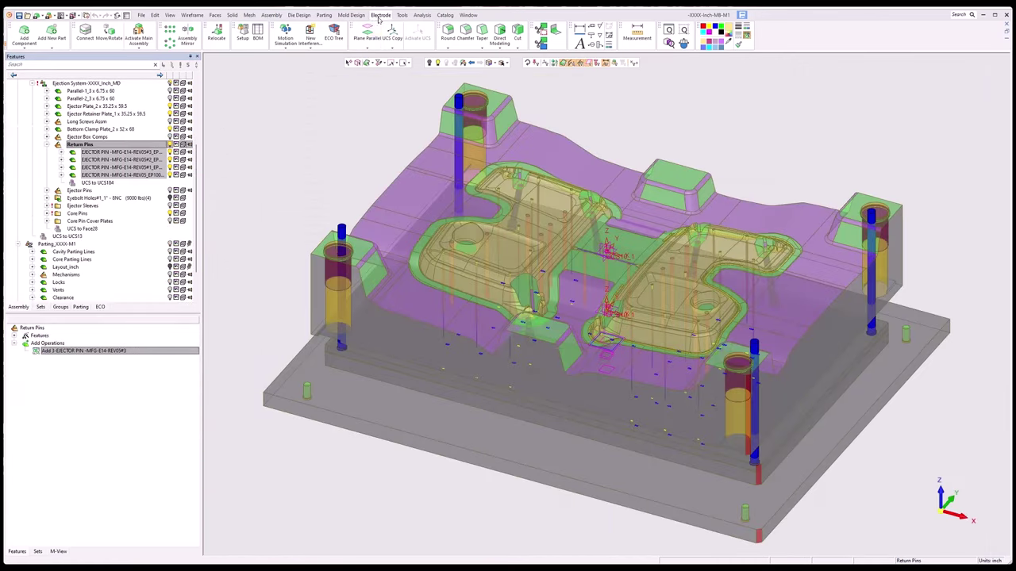
- Start an Ejector Trim and select the four return pins at the mold corners as the objects to cut
click(350, 15)
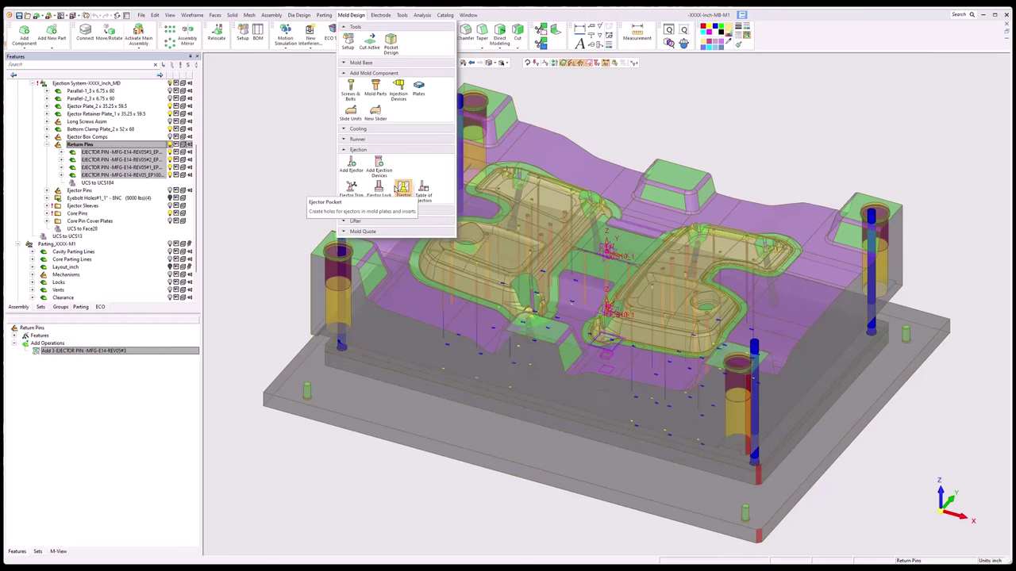
click(401, 189)
click(343, 232)
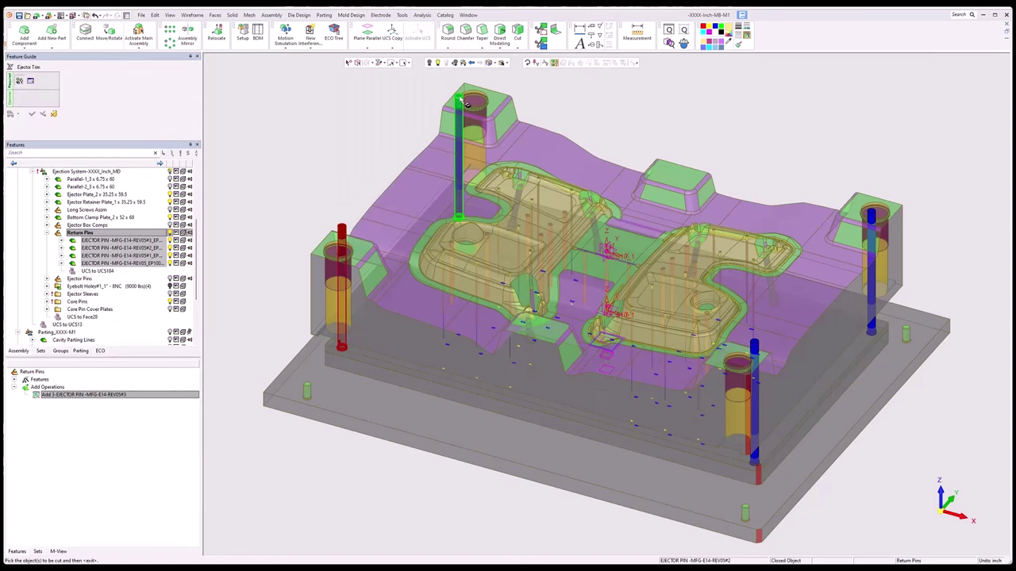
click(465, 101)
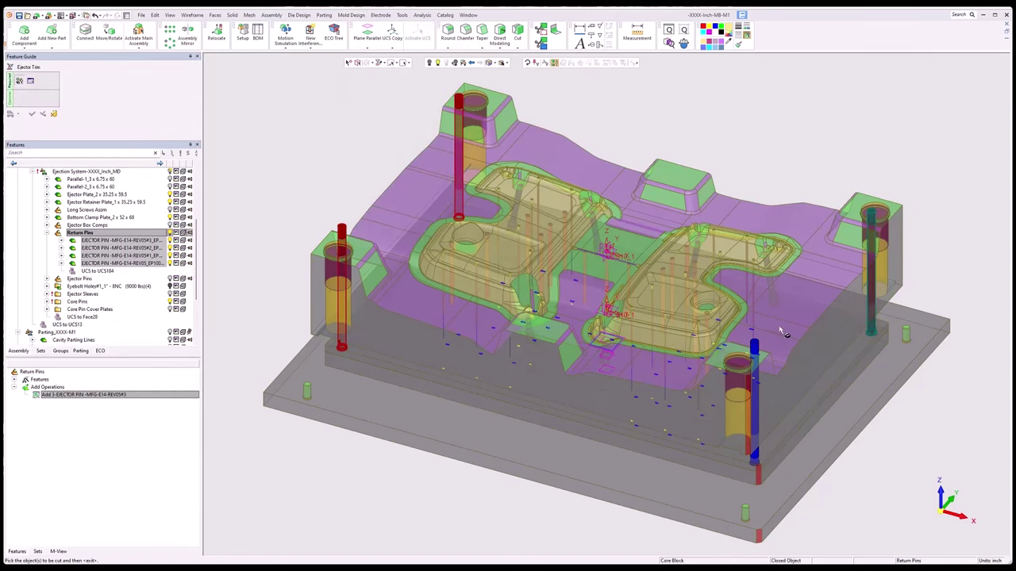
click(755, 347)
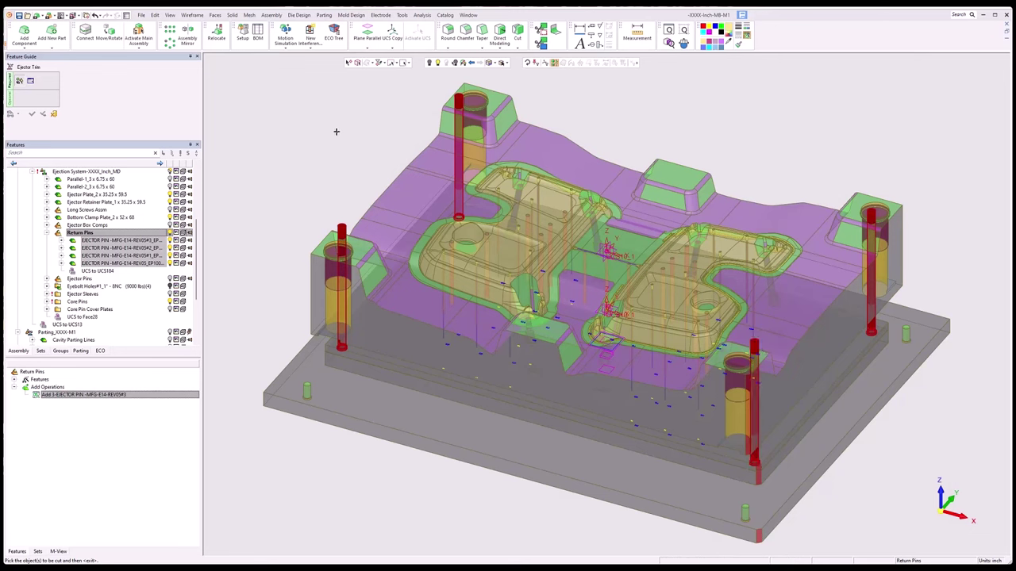
middle_click(335, 131)
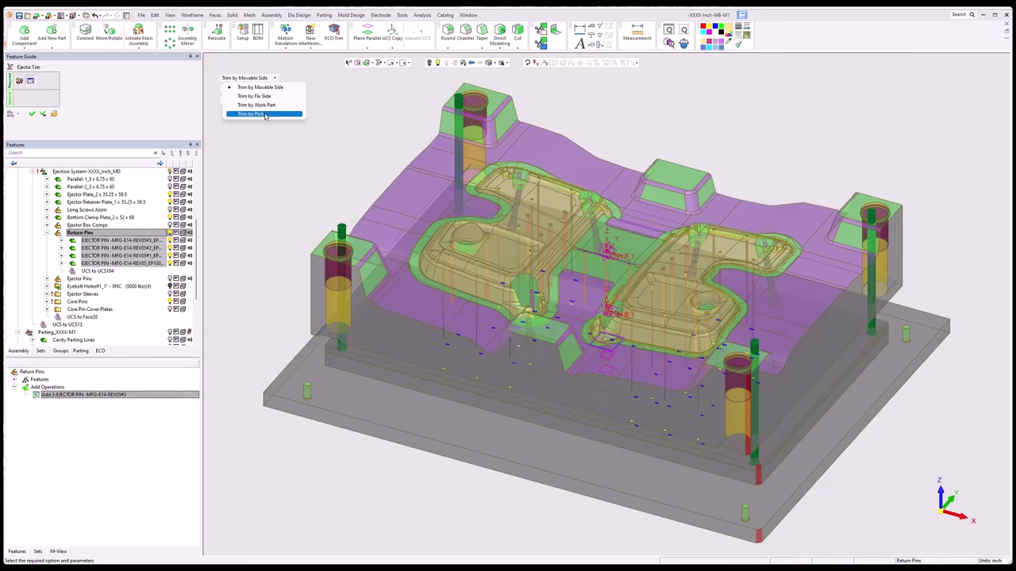
- Configure the return pin trim as Trim by Pick with the Flat Trim option
click(265, 114)
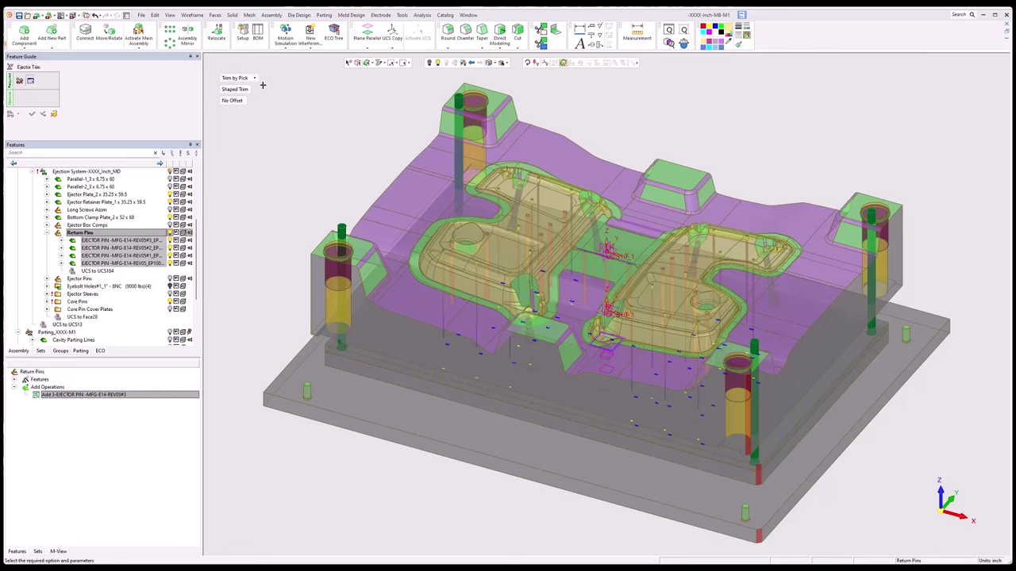
click(235, 89)
scroll(109, 200, up, 5)
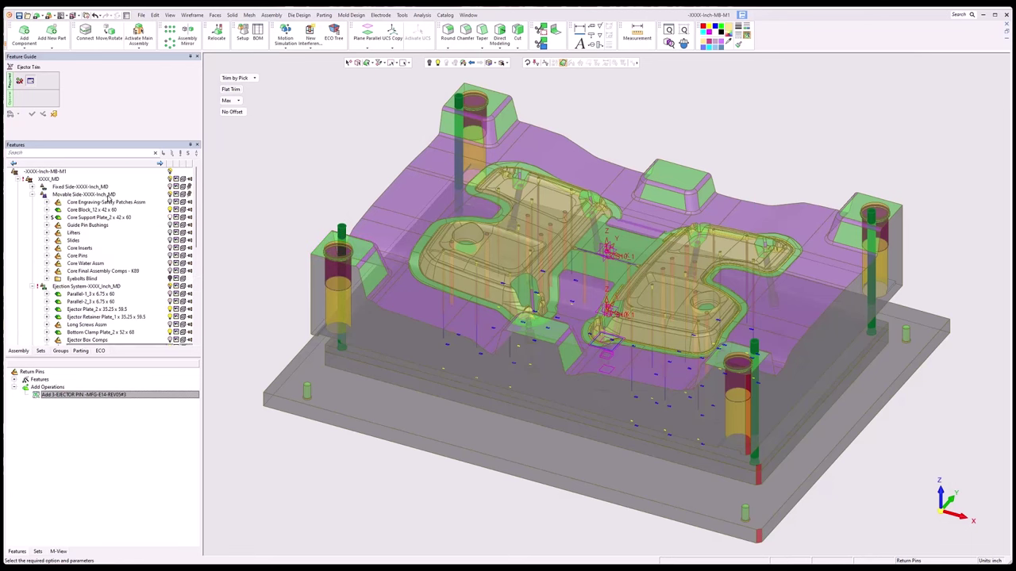
click(31, 187)
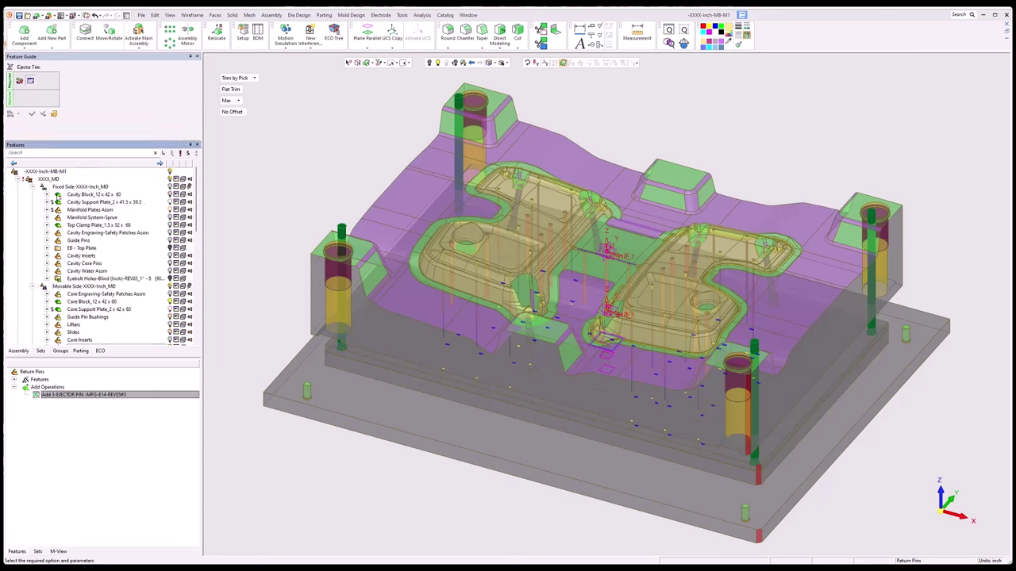
scroll(111, 315, down, 10)
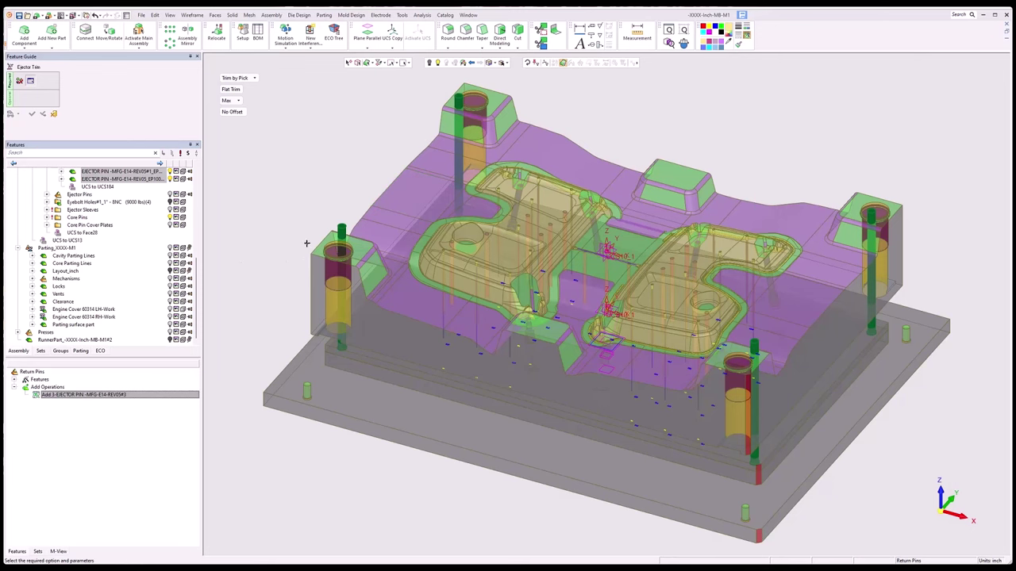
- Pick the core block's four flat corner faces as the trimming faces and apply the return pin trim
click(333, 246)
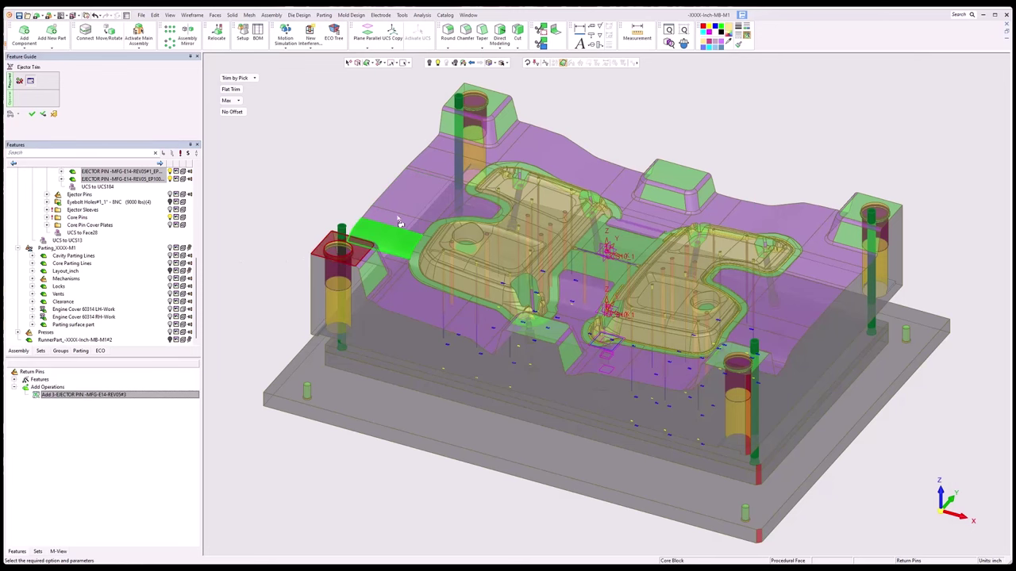
click(493, 94)
click(897, 213)
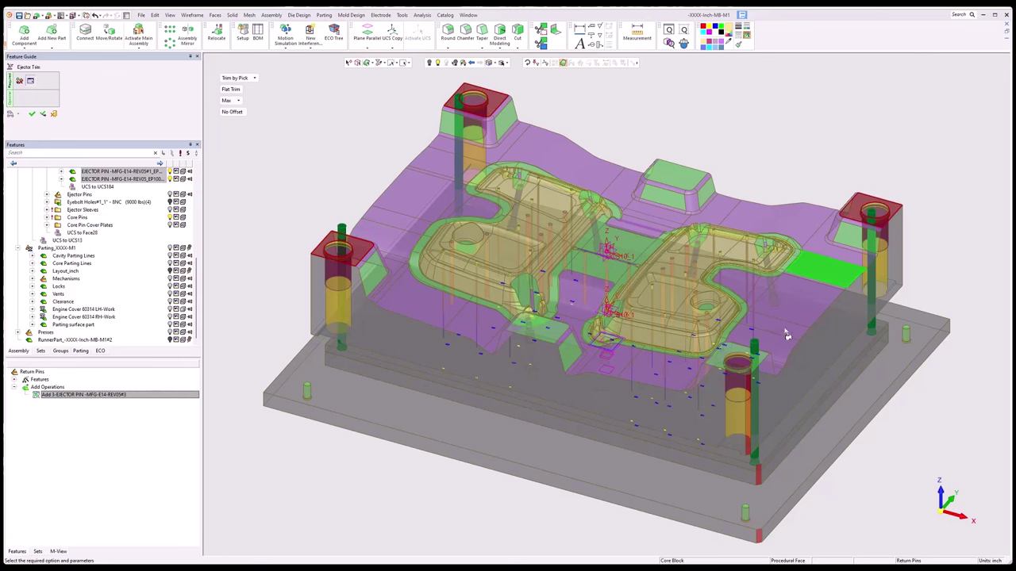
click(735, 354)
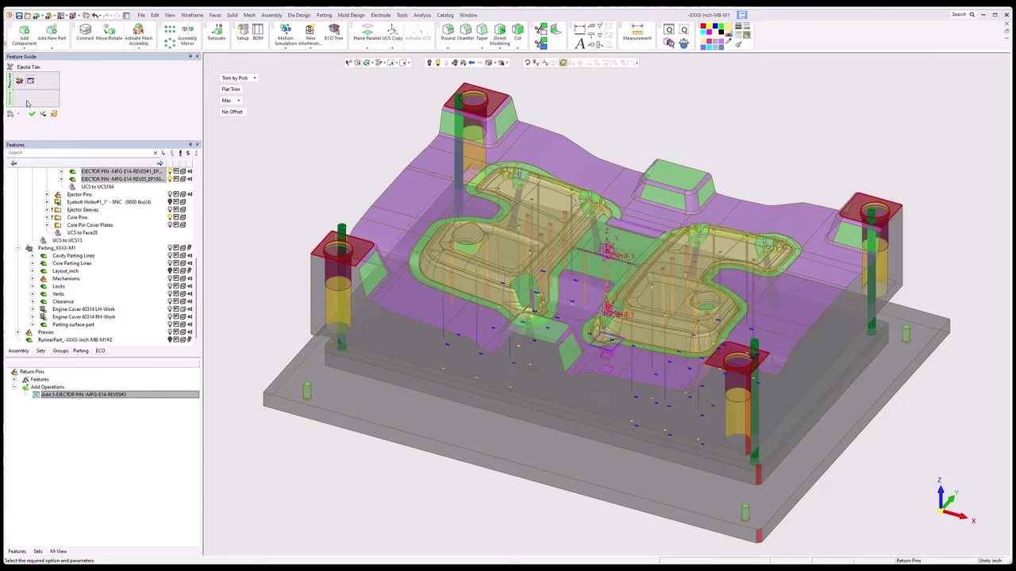
click(31, 114)
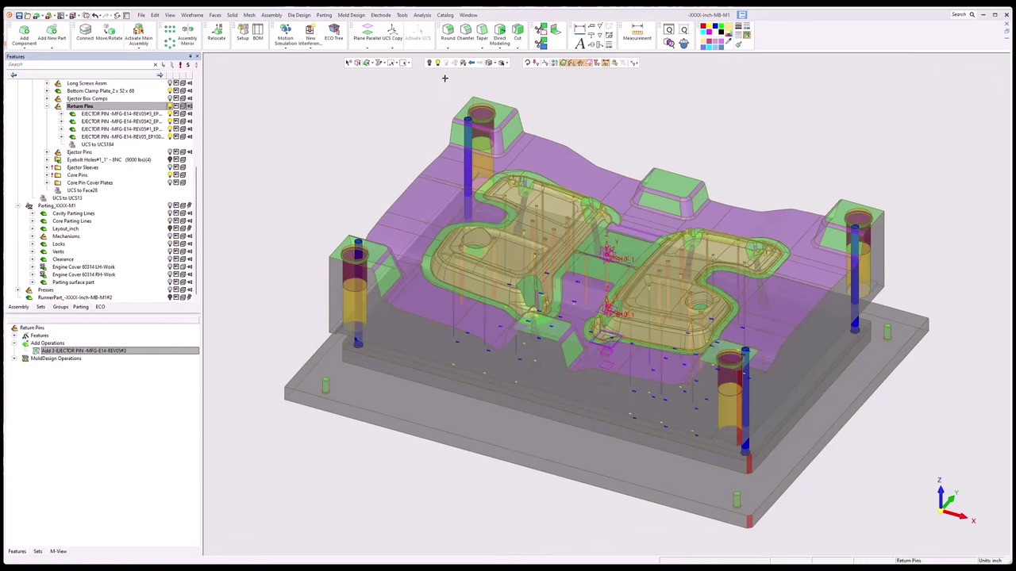
- Start an Ejector Pocket and select the four return pins at the mold corners as its ejectors
click(350, 15)
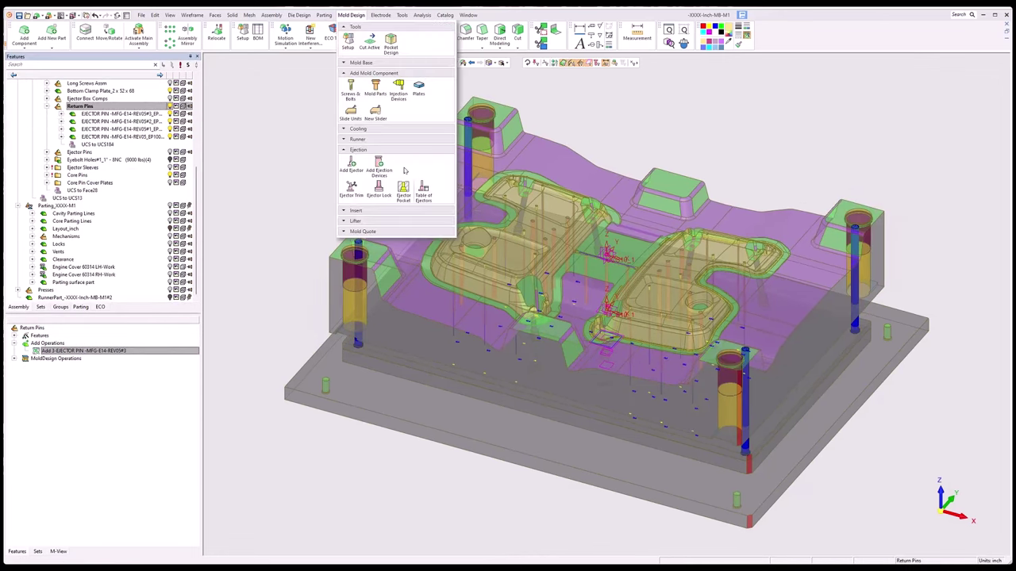
click(403, 188)
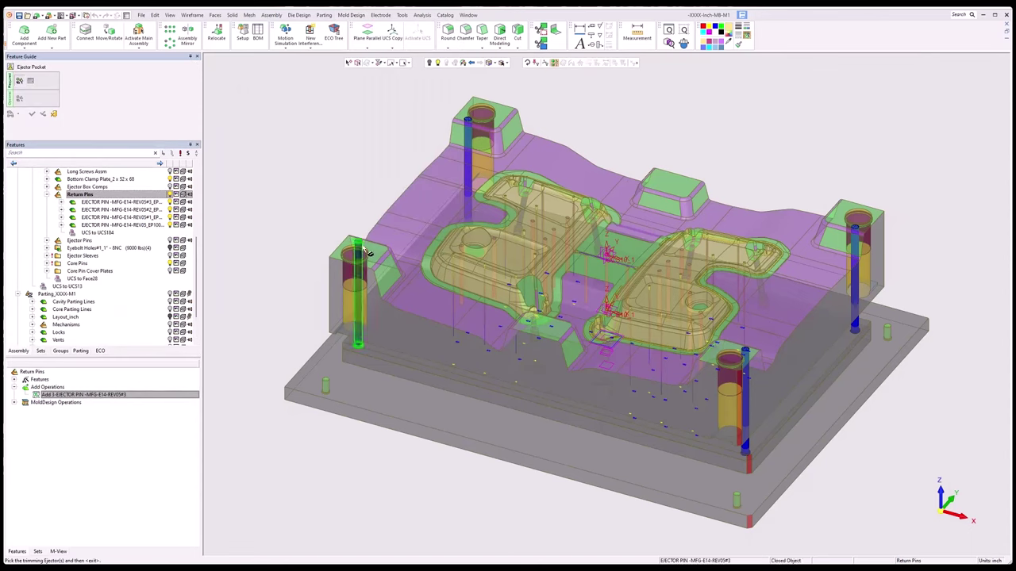
click(367, 253)
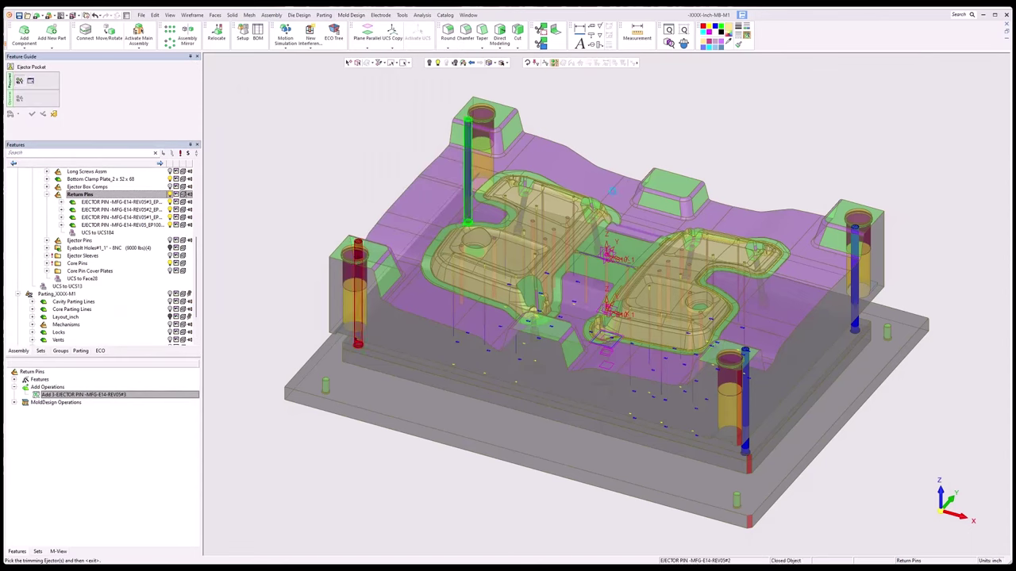
click(468, 182)
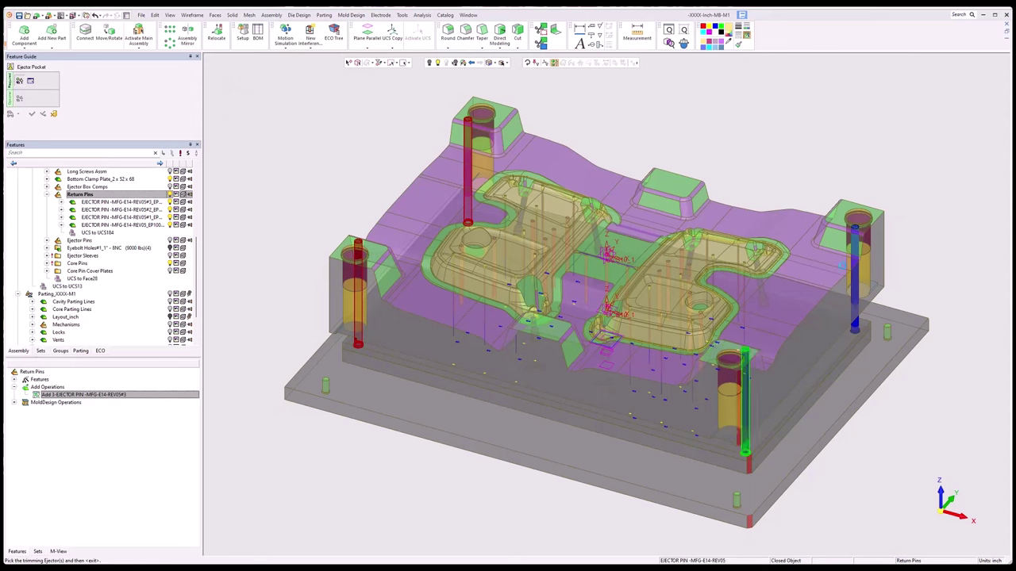
click(746, 397)
click(856, 242)
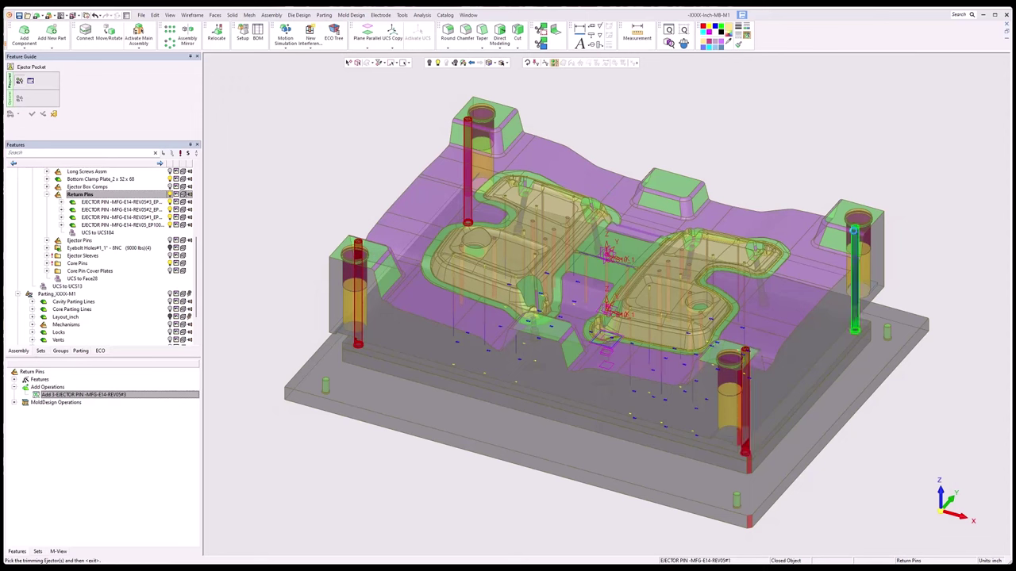
middle_click(380, 177)
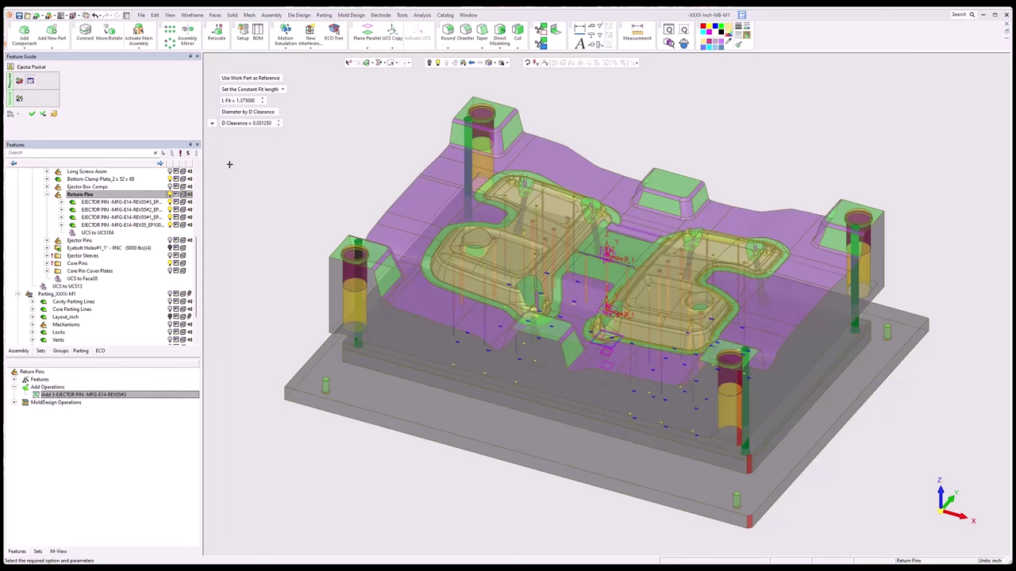
- Set the return pin pocket's D Clearance to 0.005 inch
click(250, 124)
text(.005)
key(Return)
- Switch the pocket to Set the Constant Clearance length, adjust its L Clearance value and create the return pin pockets
click(282, 89)
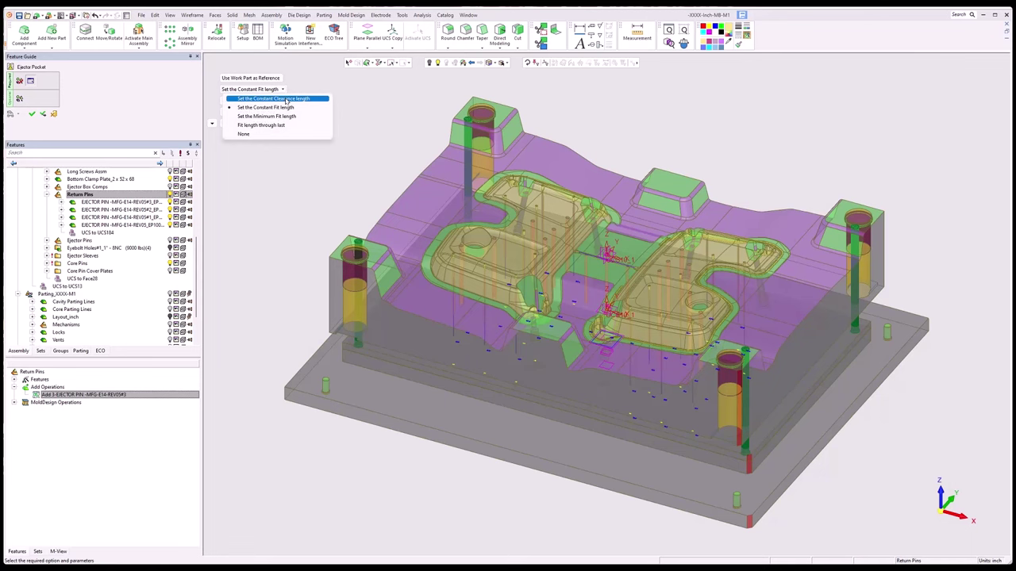
click(285, 99)
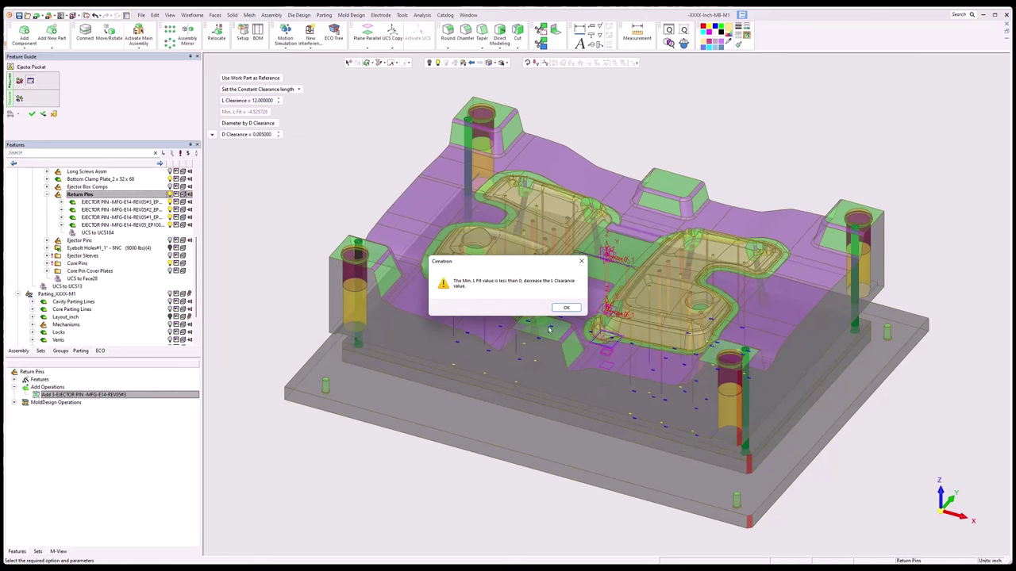
click(569, 308)
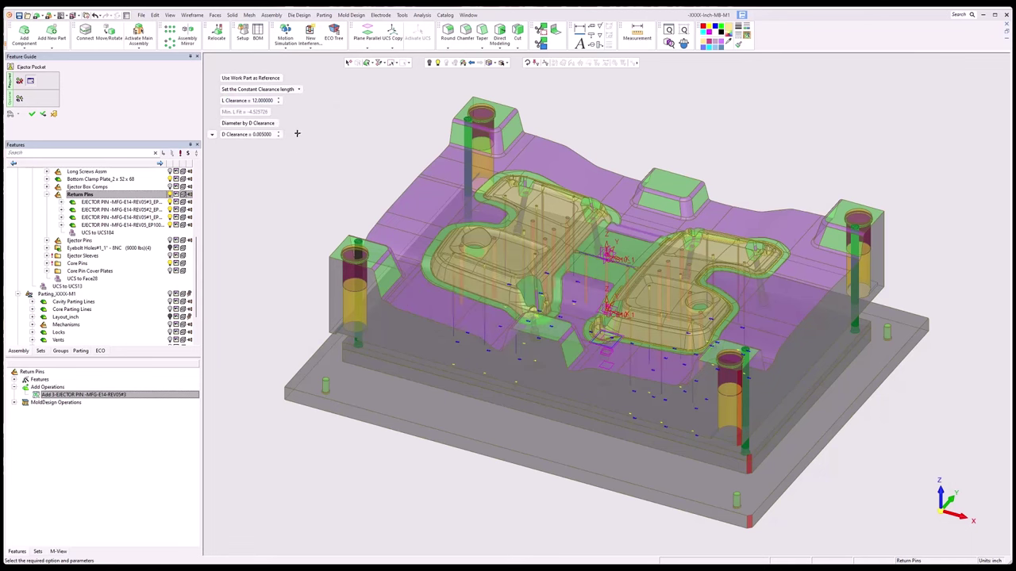
click(251, 101)
key(Return)
click(32, 115)
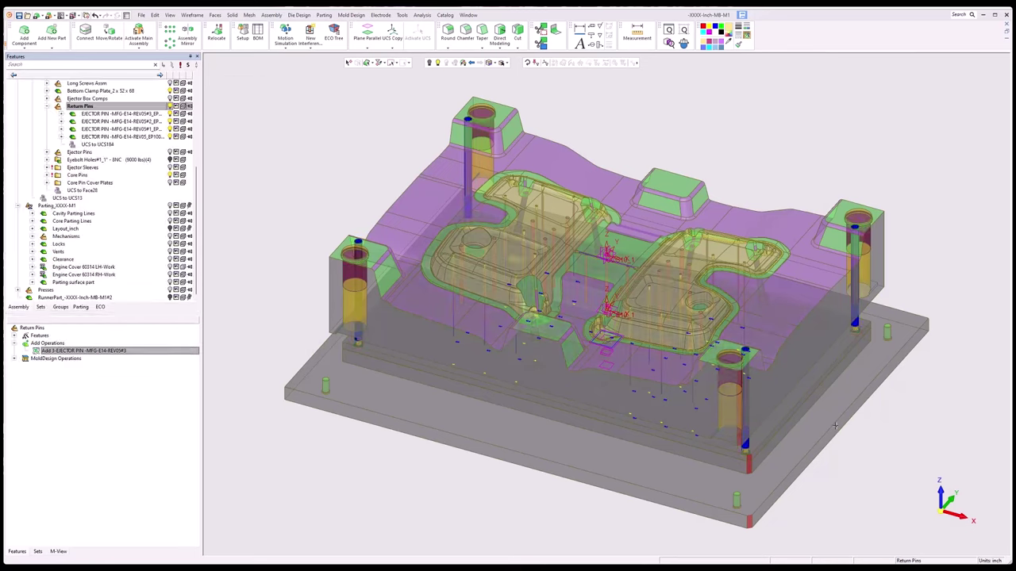
- Inspect the clearance between a return pin and its new pocket at the corner of the core block
scroll(748, 336, up, 5)
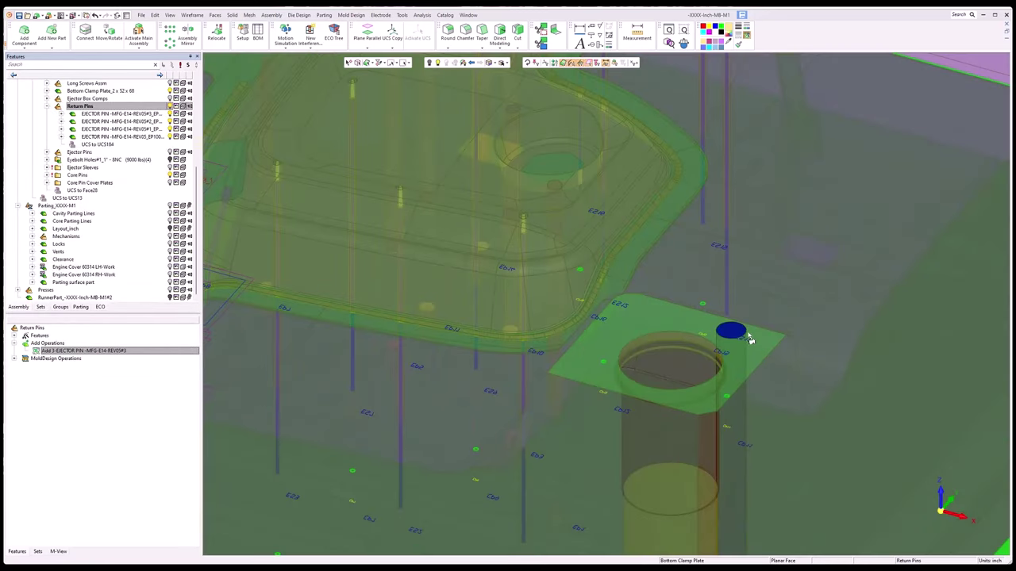
scroll(735, 352, up, 2)
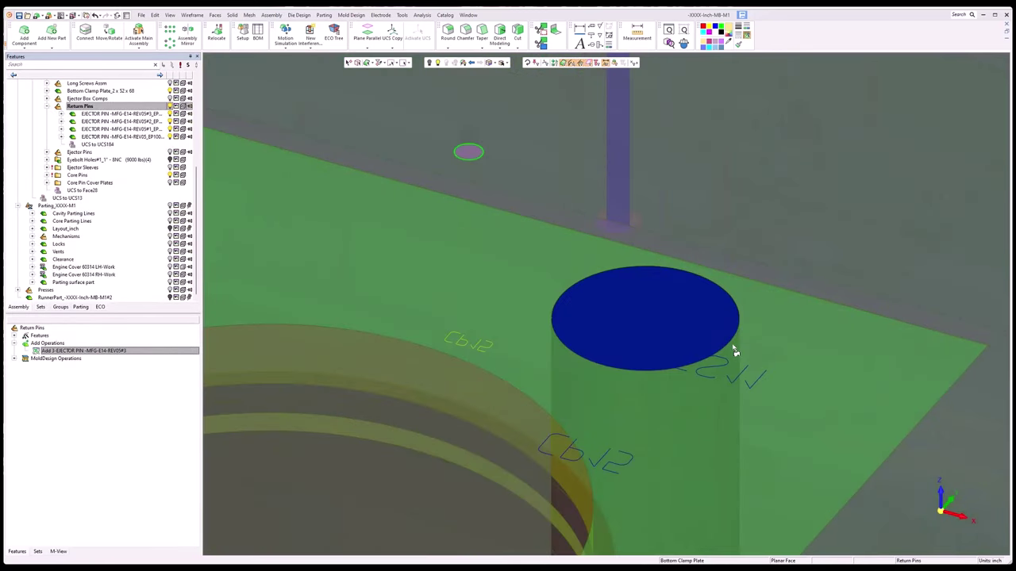
scroll(735, 352, up, 4)
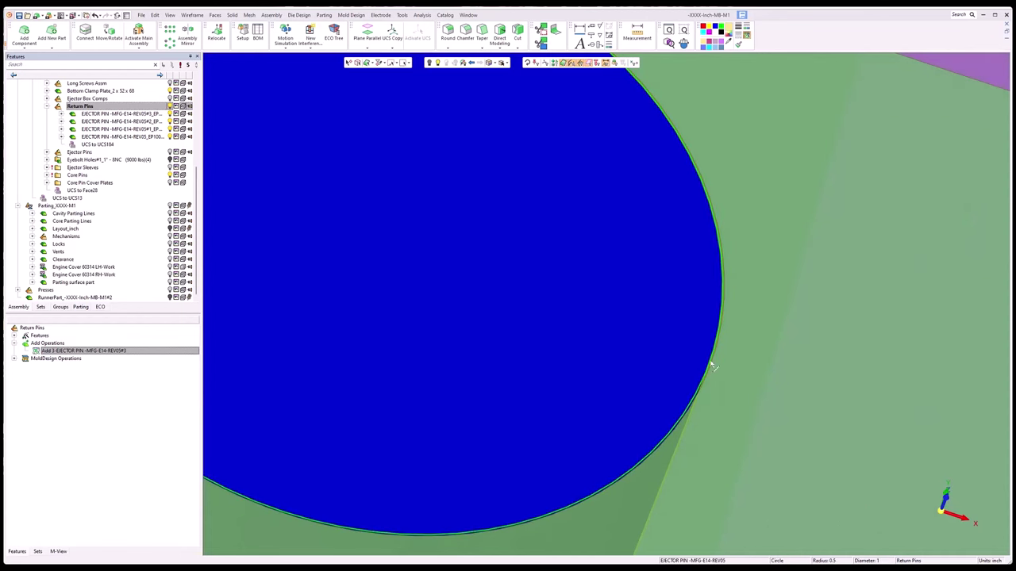
scroll(712, 366, down, 5)
middle_drag(665, 393, 625, 369)
scroll(624, 369, down, 5)
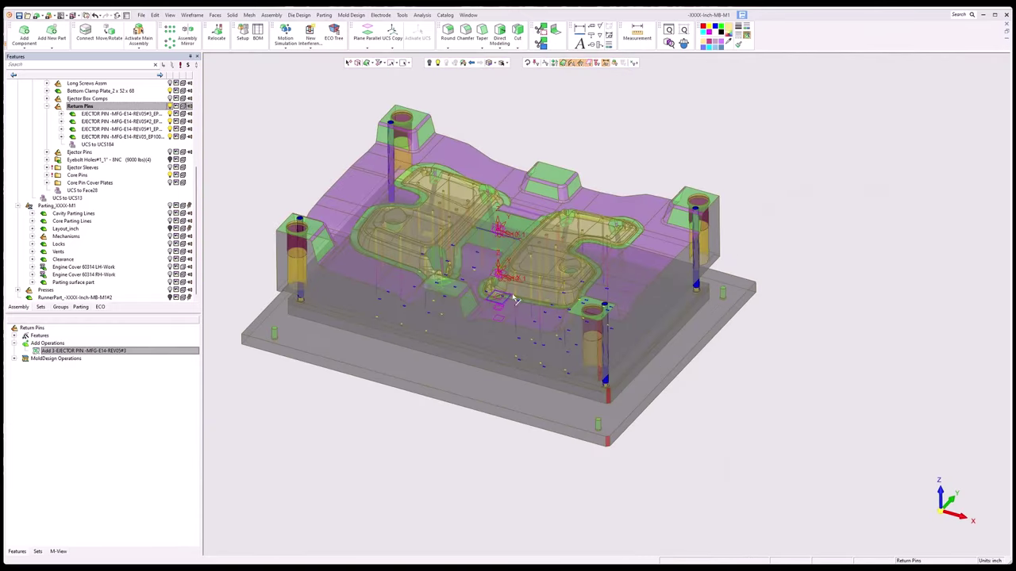
scroll(522, 307, up, 2)
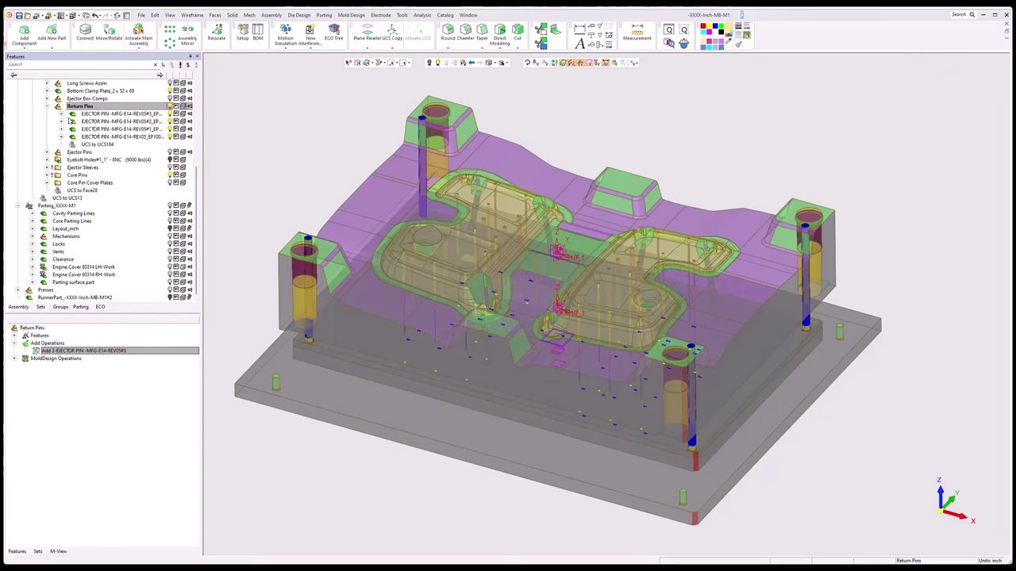
- Activate Ejector Sleeve#11_Mirror from the Ejector Sleeves folder and isolate it by hiding the other components
click(46, 106)
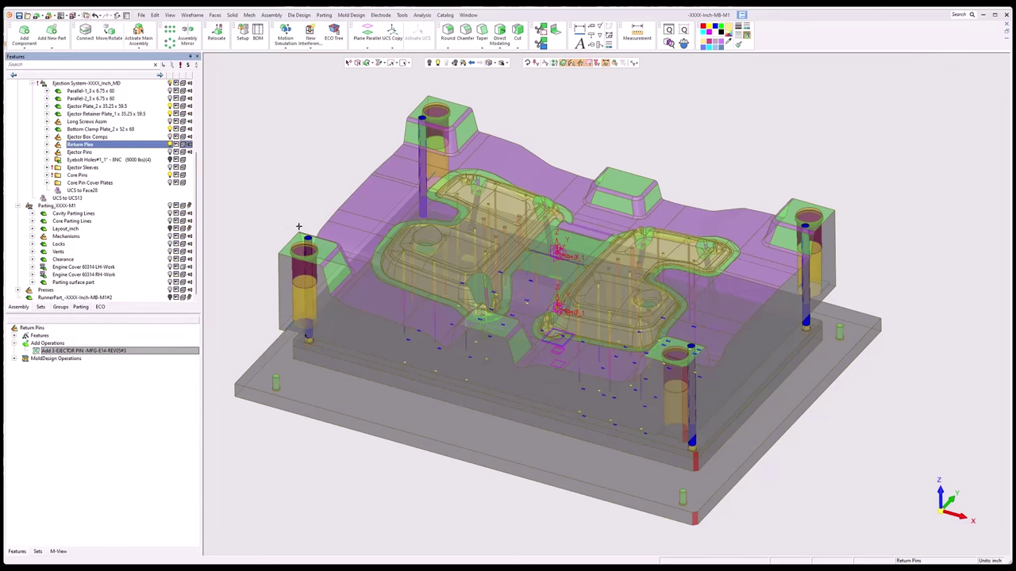
click(52, 167)
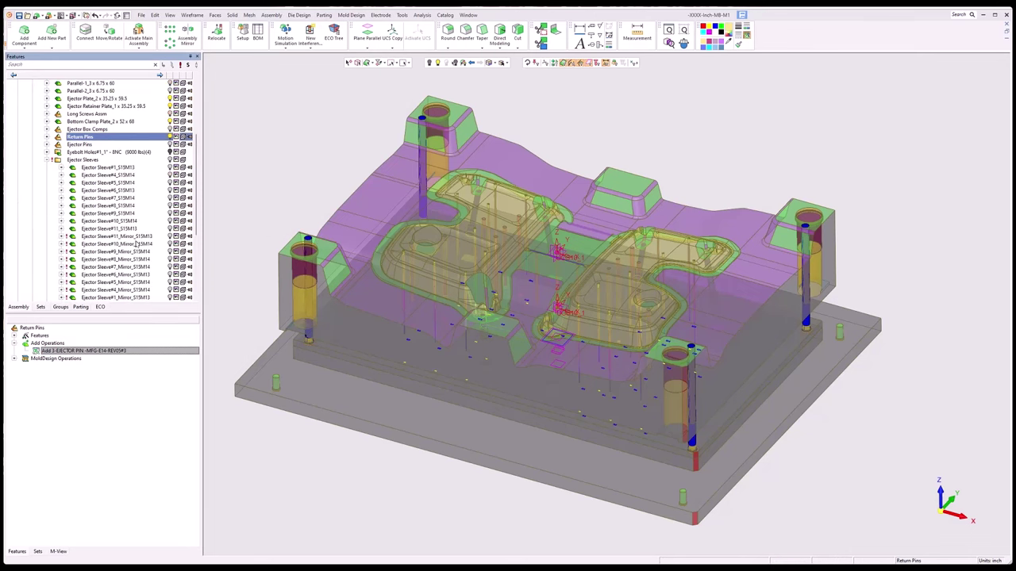
click(126, 237)
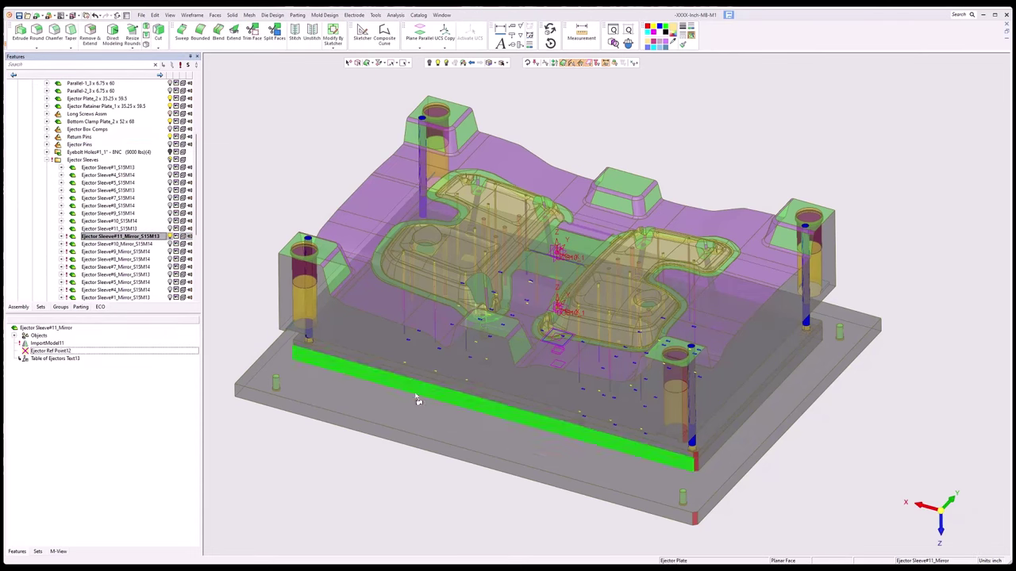
right_click(151, 238)
click(181, 357)
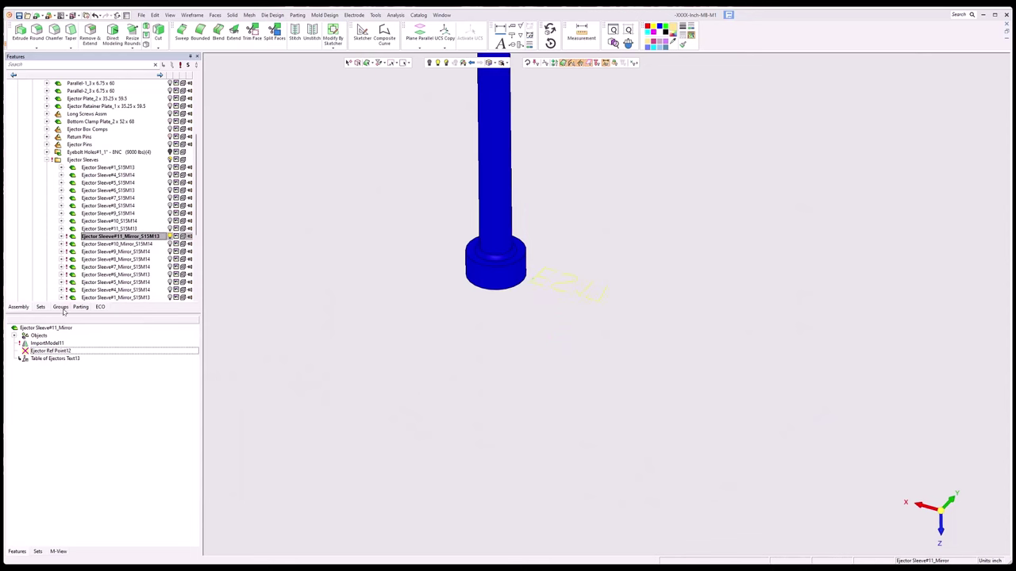
- Try to ignore the pending update of the ImportModel11 feature in Ejector Sleeve#11_Mirror
right_click(58, 342)
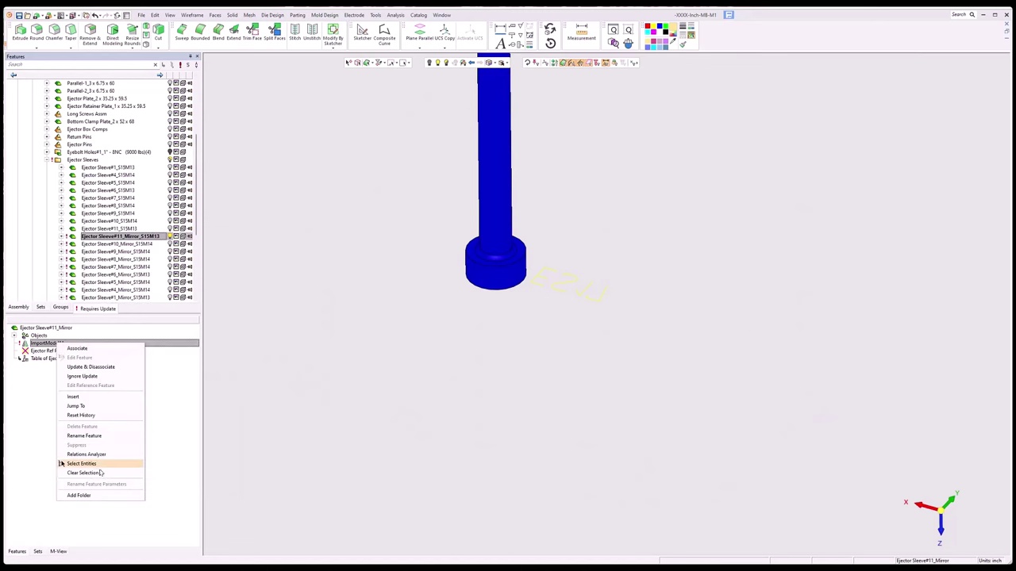
click(90, 378)
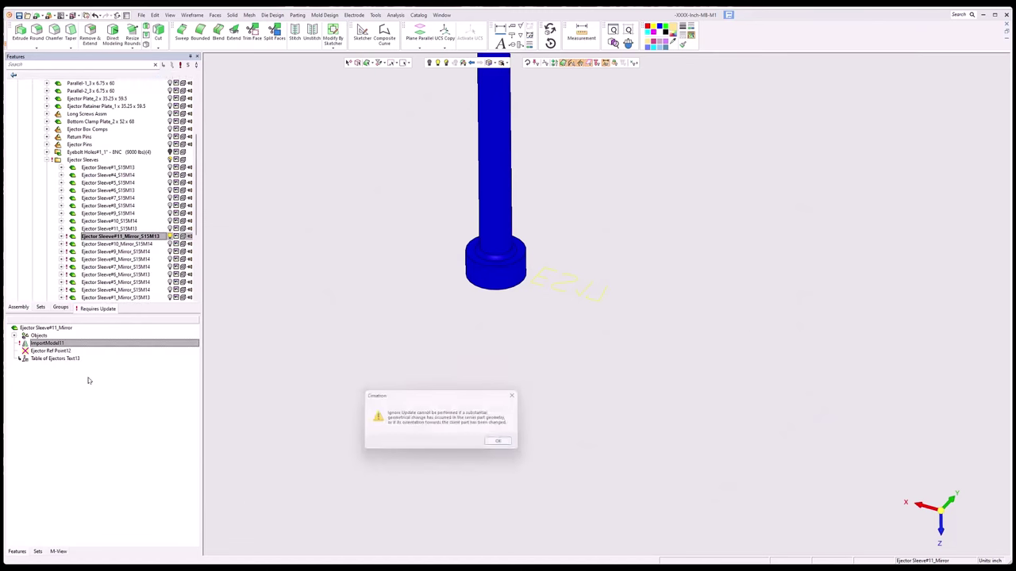
click(494, 446)
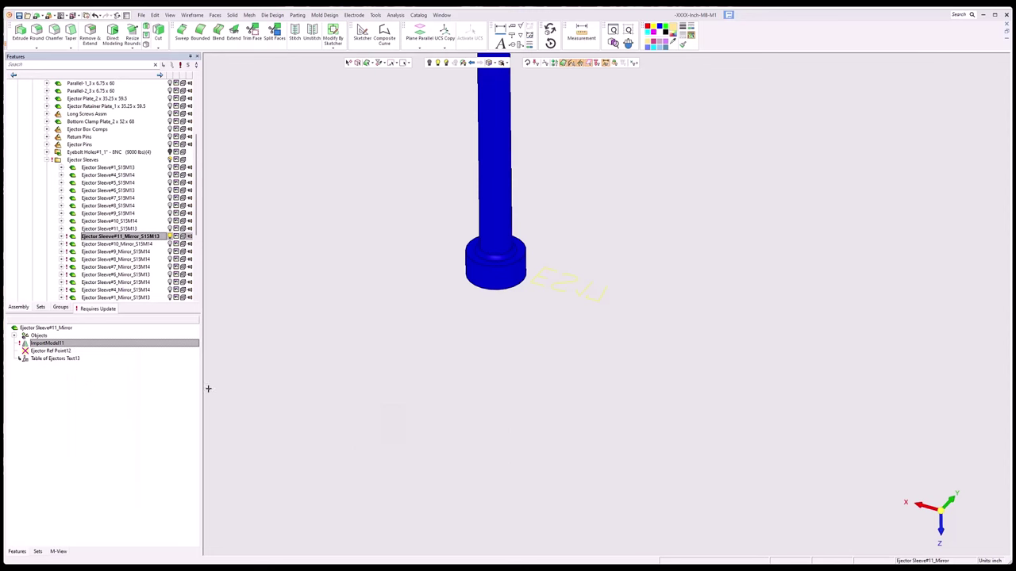
- Update and disassociate ImportModel11 in Ejector Sleeve#11_Mirror, and remove the extra label text geometry overlapping the sleeve's head
right_click(61, 346)
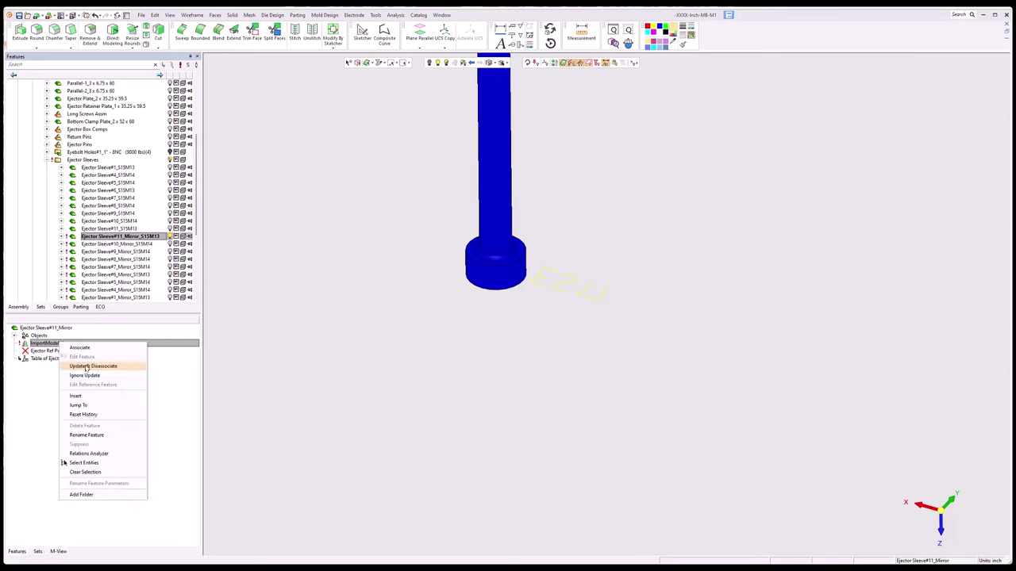
click(87, 367)
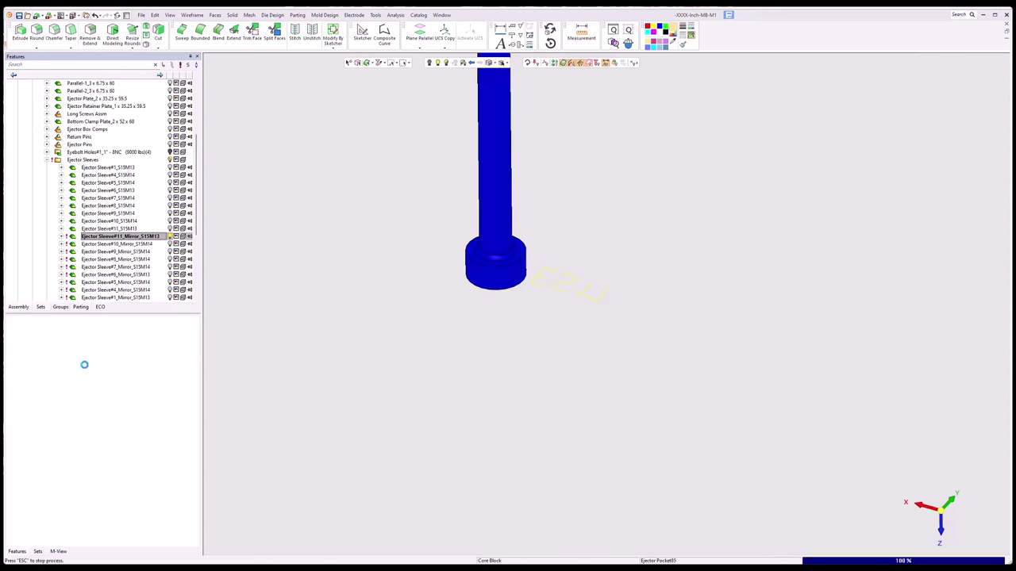
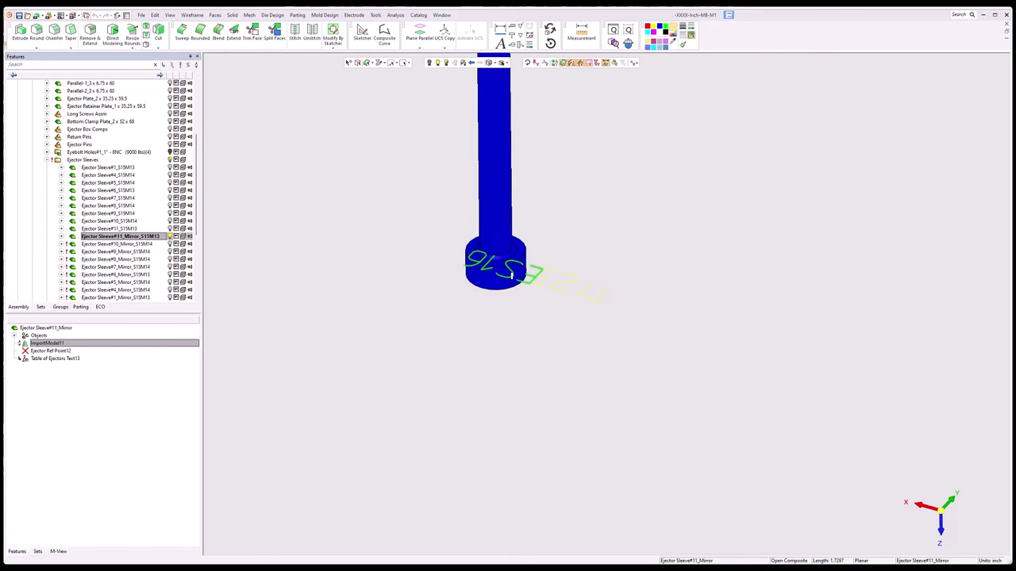
right_click(511, 276)
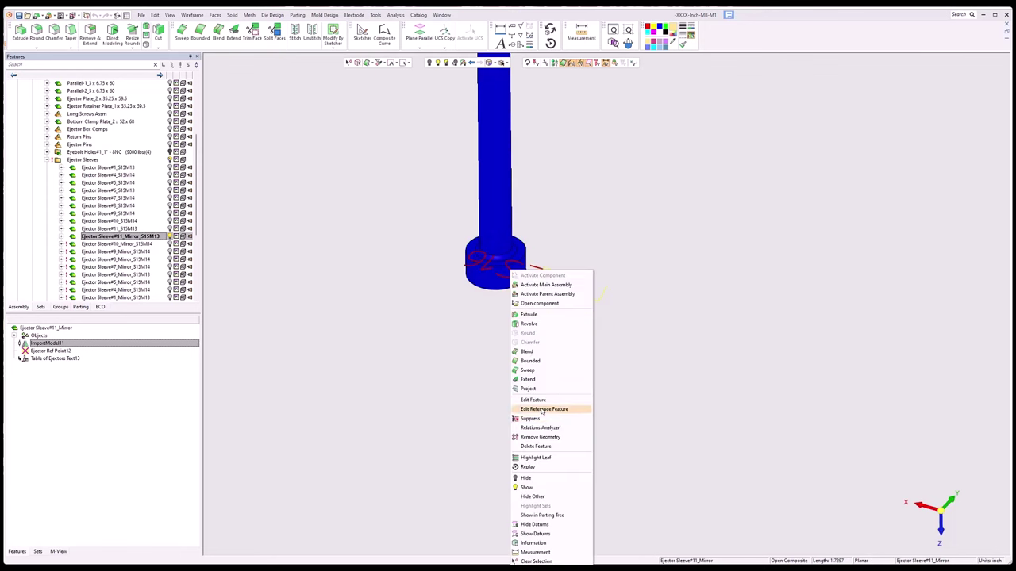
click(539, 437)
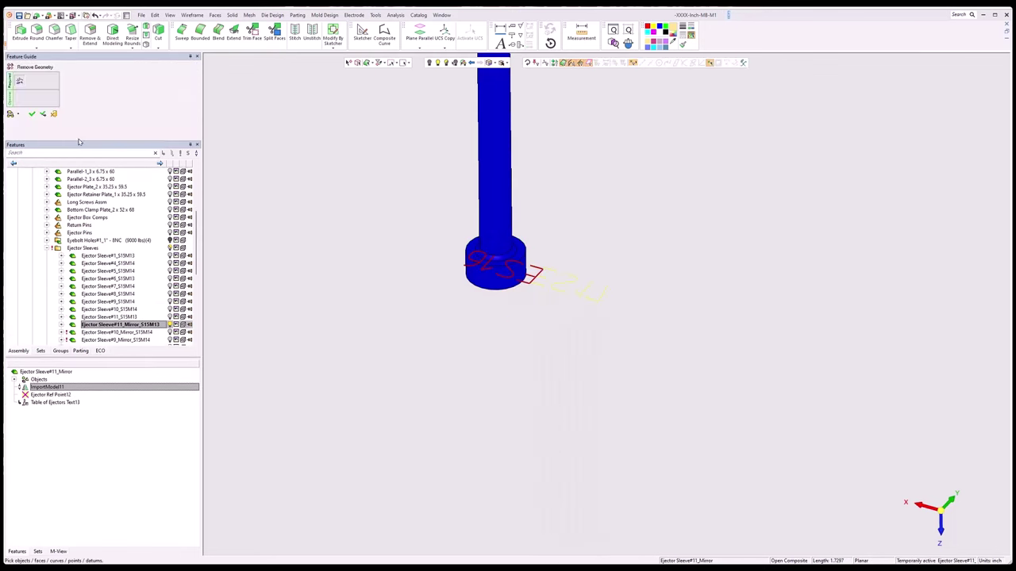
click(32, 114)
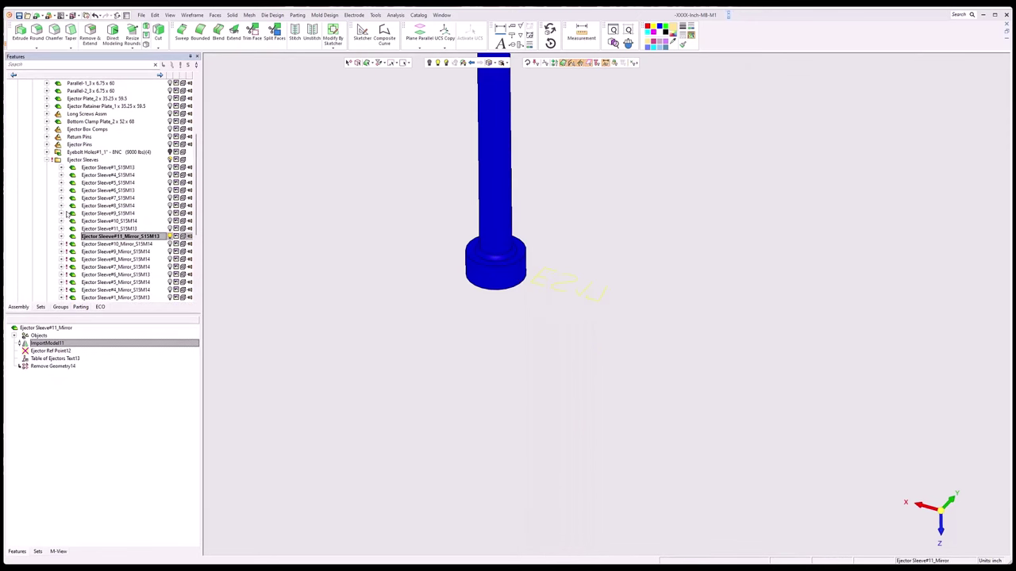
- Activate Ejector Sleeve#10_Mirror and update and disassociate its ImportModel11 feature
click(102, 245)
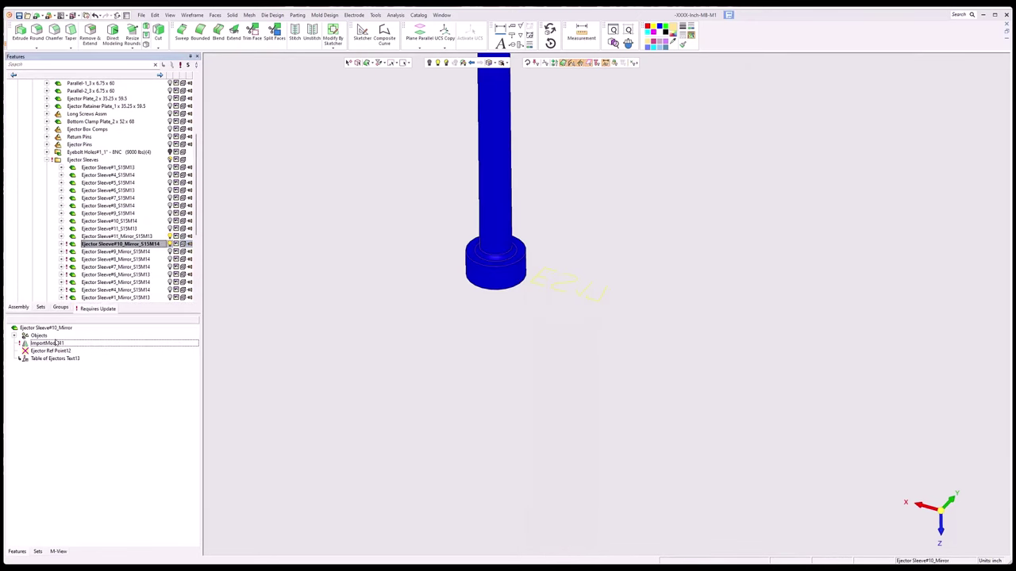
right_click(48, 346)
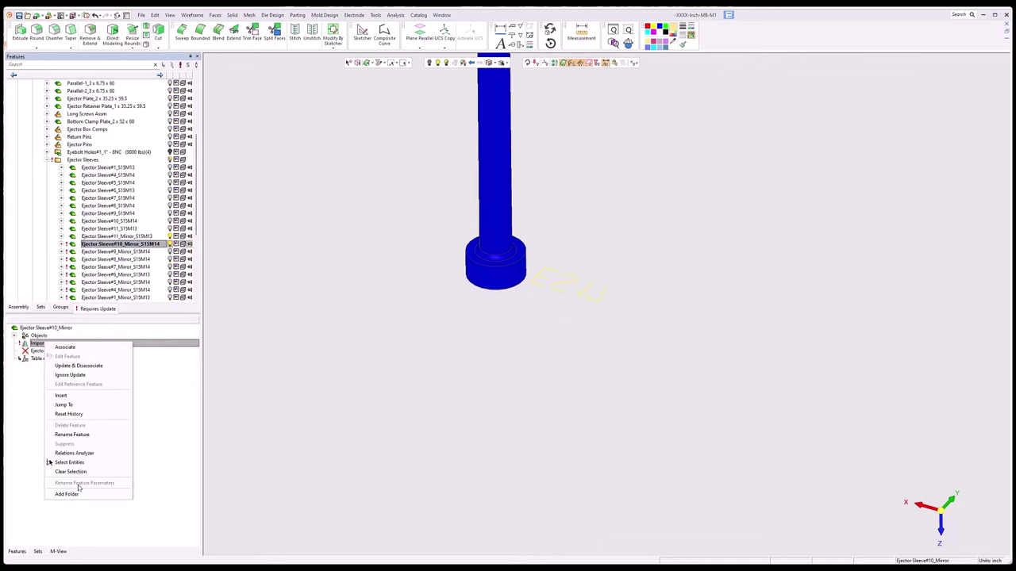
click(76, 366)
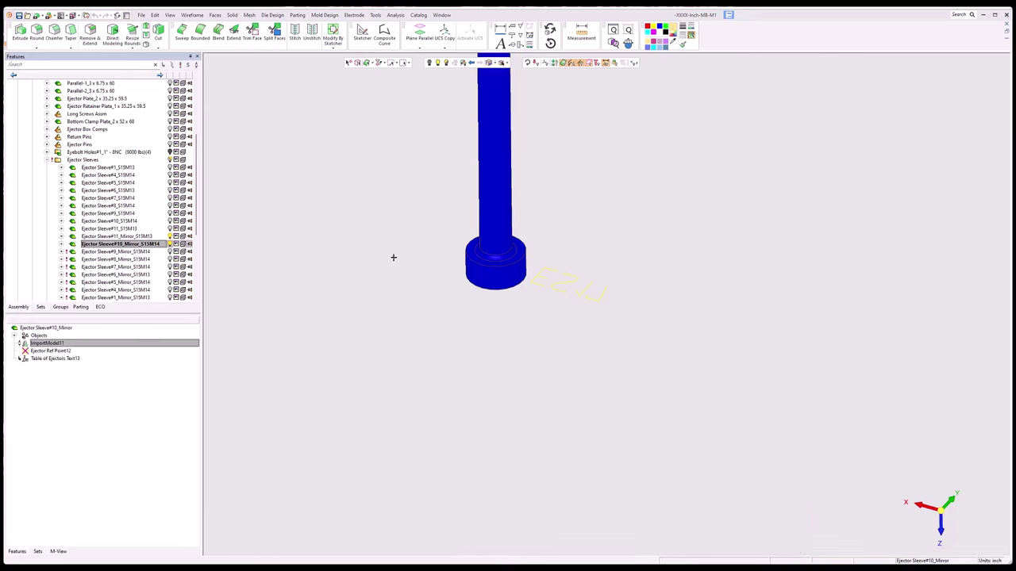
- Remove the extra S15 label text geometry overlapping the head of Ejector Sleeve#10_Mirror
scroll(464, 262, up, 2)
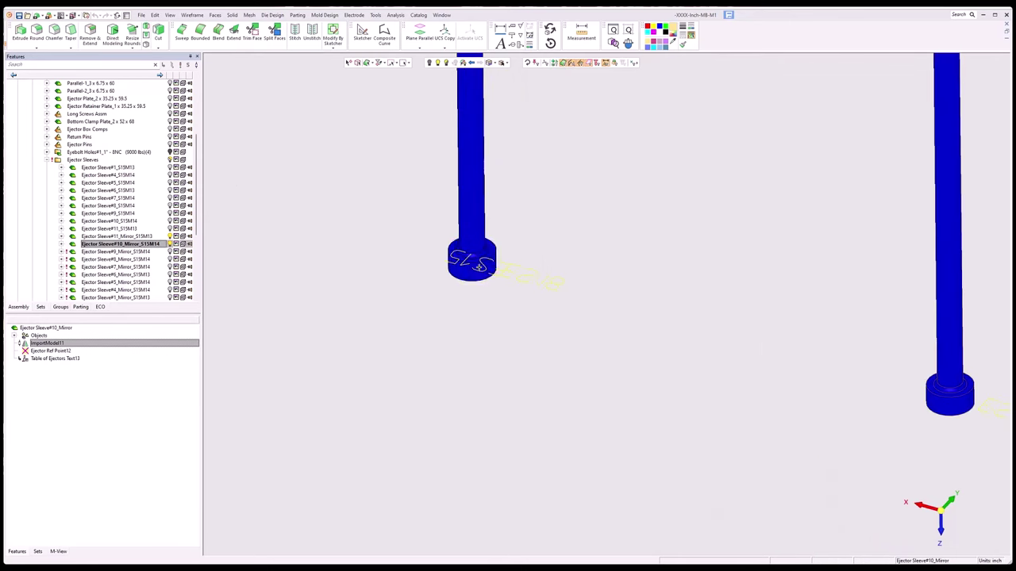
right_click(471, 267)
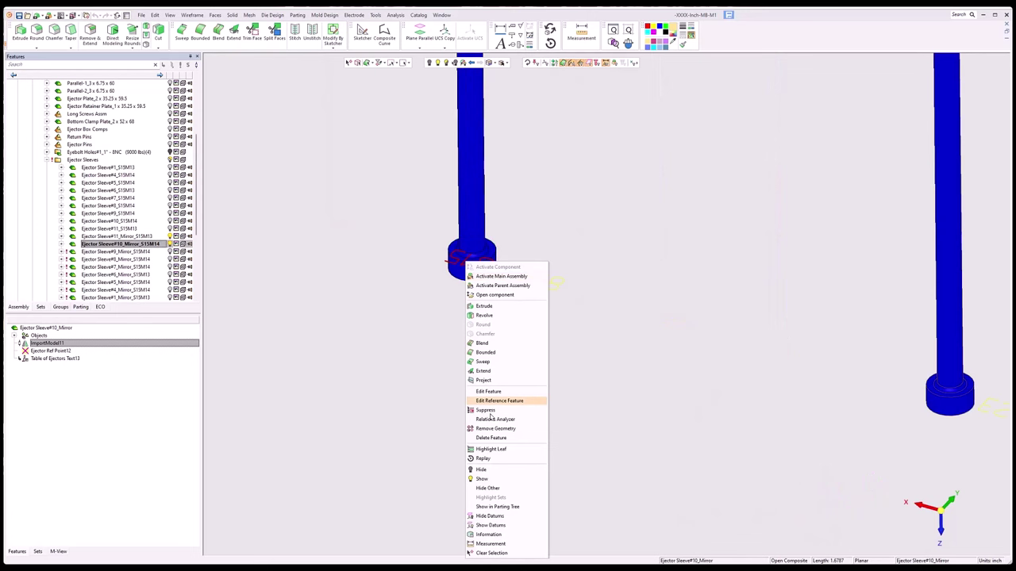
click(494, 428)
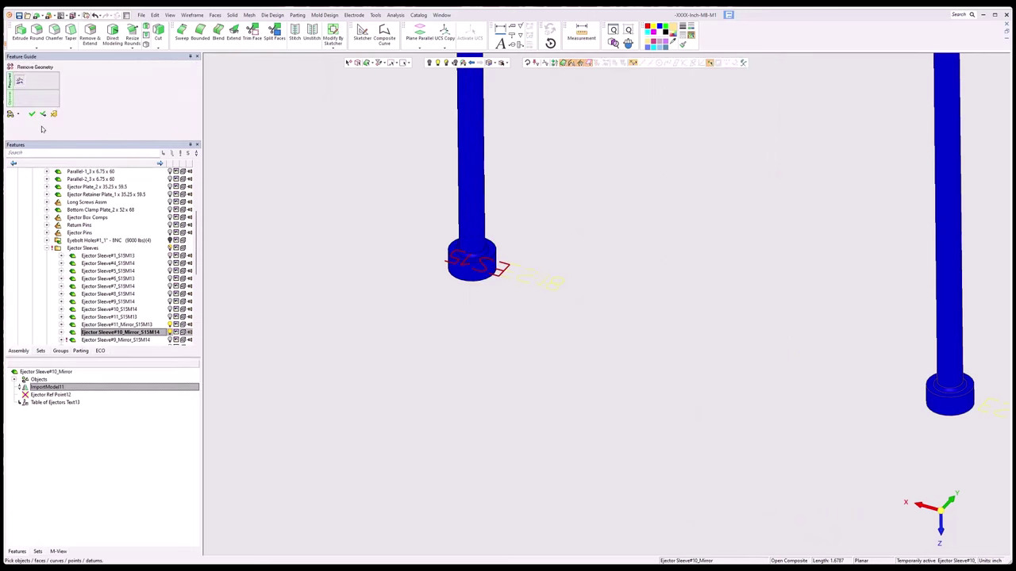
middle_click(42, 128)
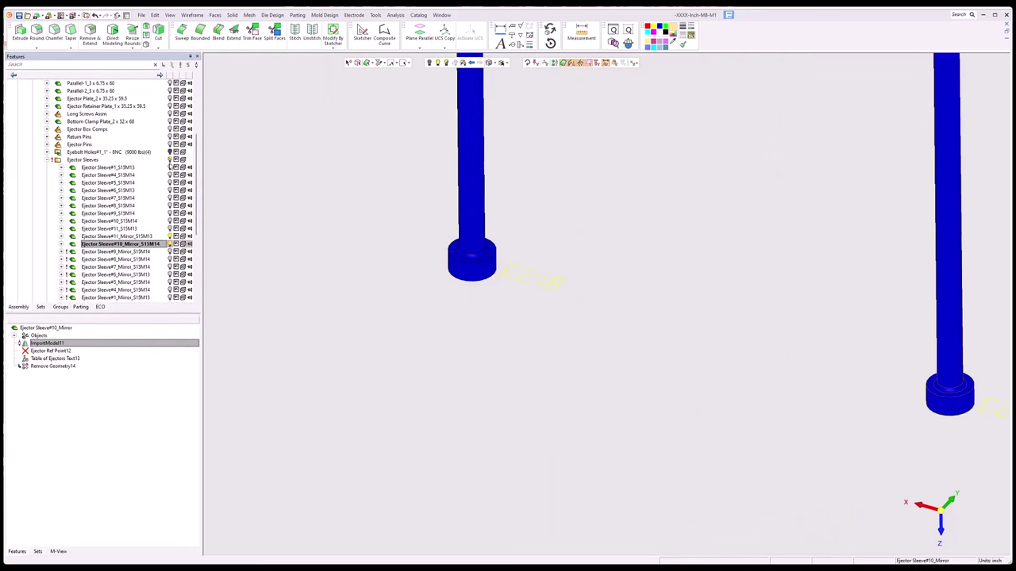
- Show the original, unmirrored ejector sleeves #1 through #11 alongside the two updated mirrored sleeves
click(169, 175)
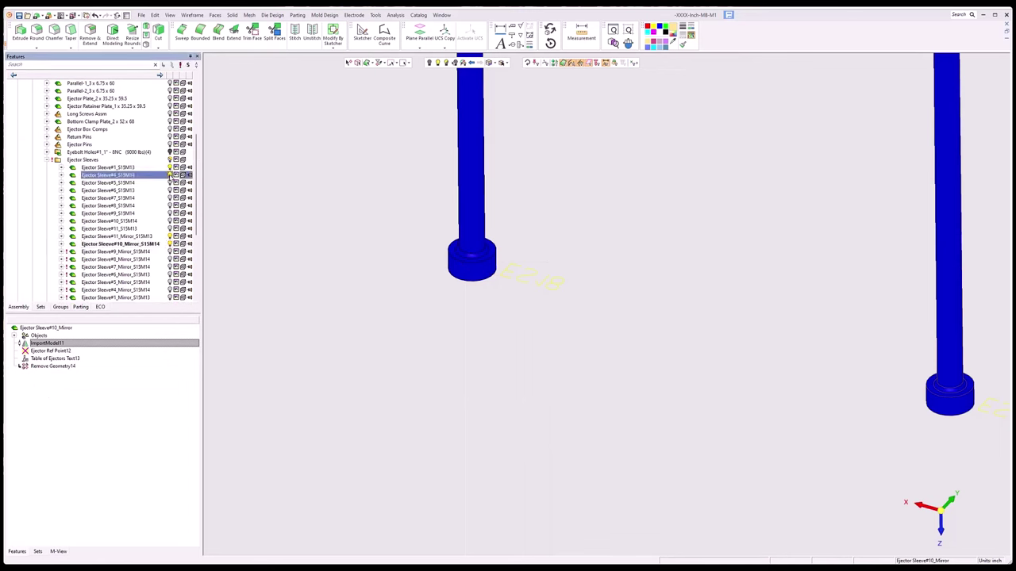
click(170, 221)
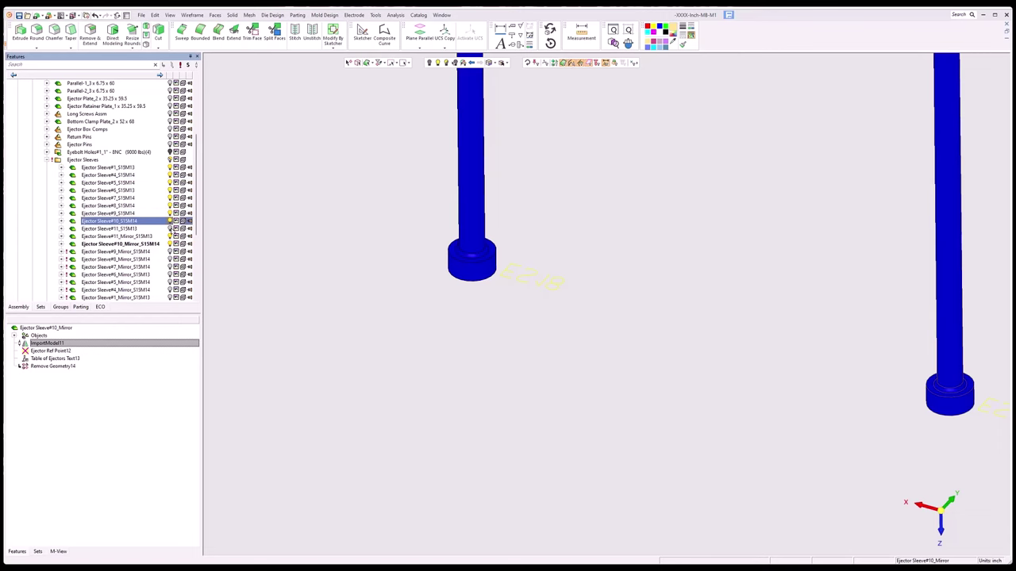
click(170, 229)
- Compare the label text on the heads of the original ejector sleeves with that of the two updated mirrored sleeves
scroll(723, 343, down, 5)
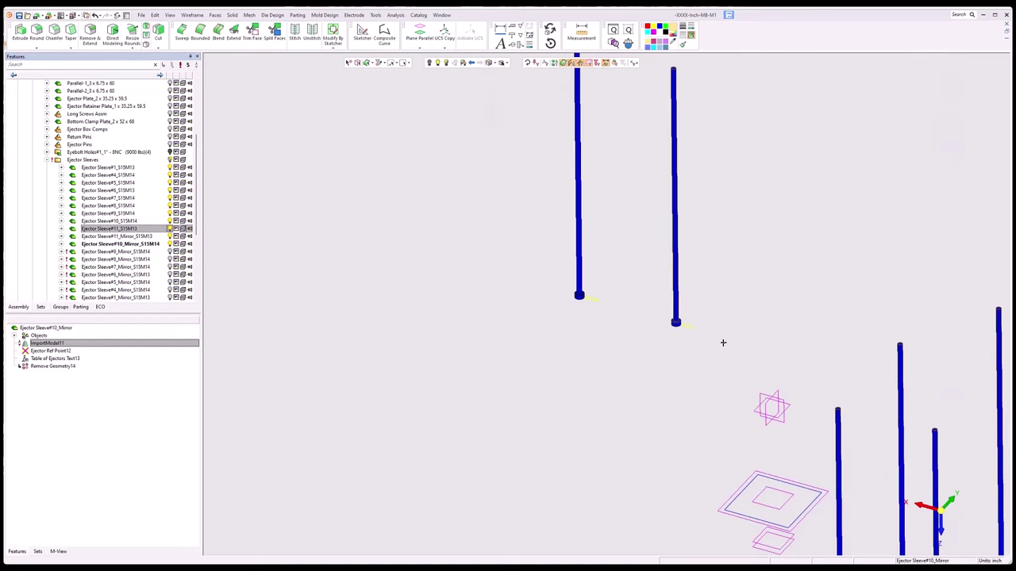
scroll(790, 417, up, 3)
scroll(789, 418, up, 2)
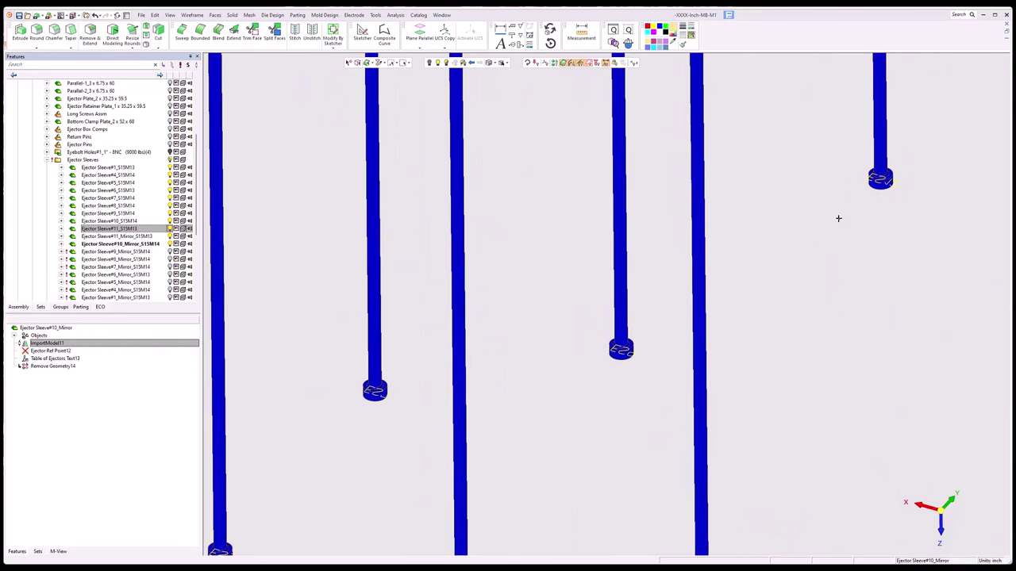
scroll(859, 325, down, 3)
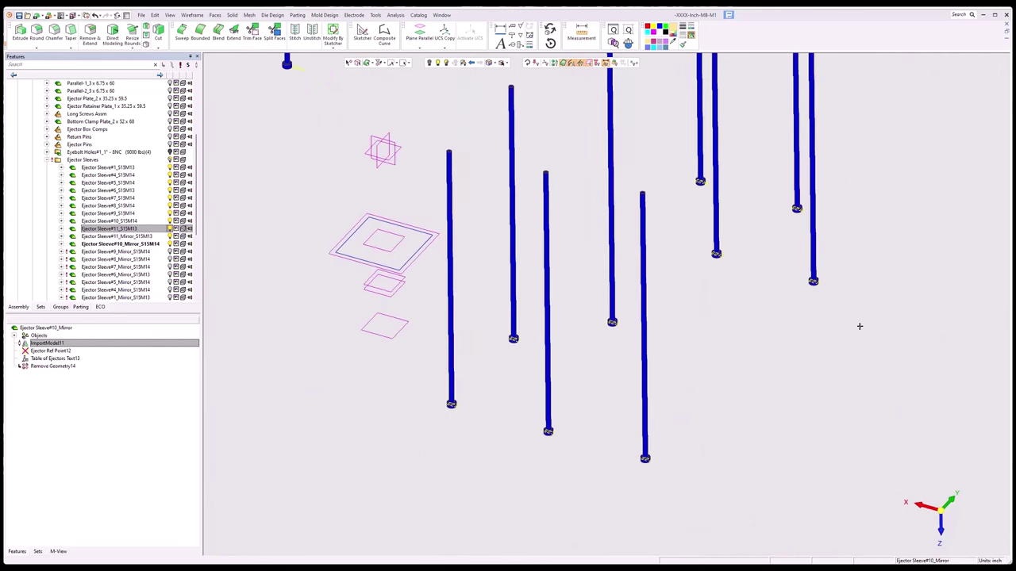
scroll(603, 254, down, 5)
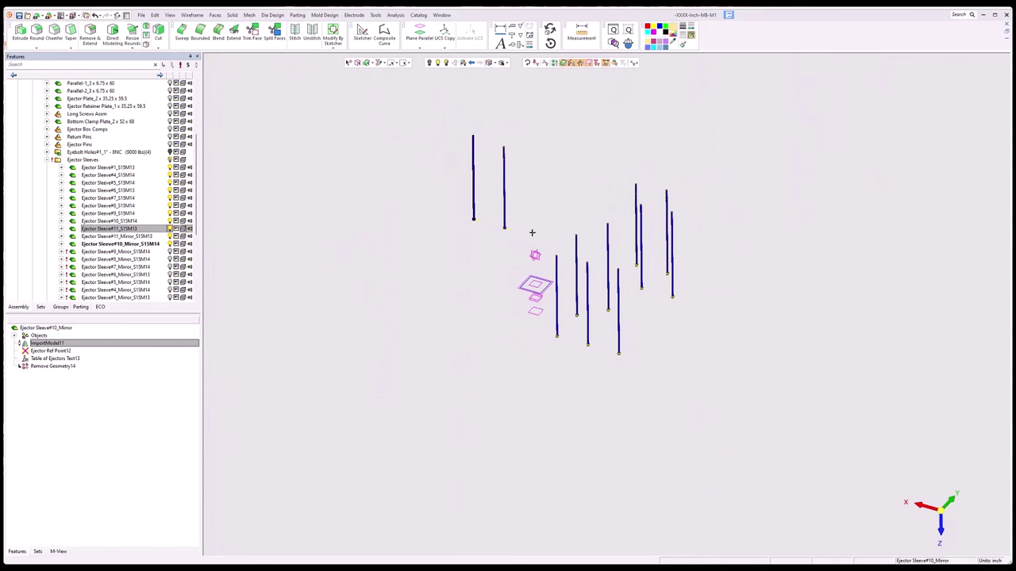
scroll(532, 233, up, 5)
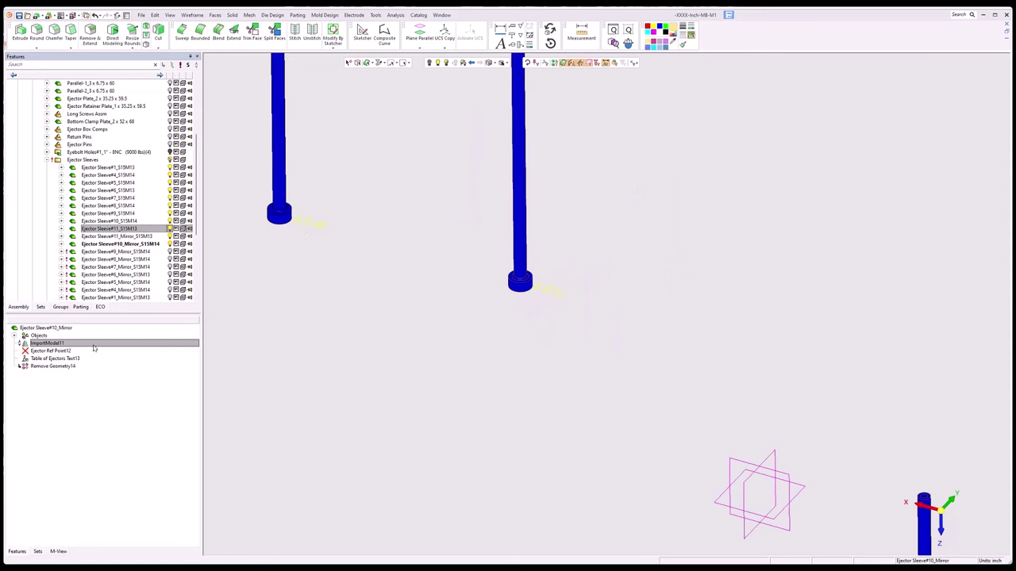
click(33, 344)
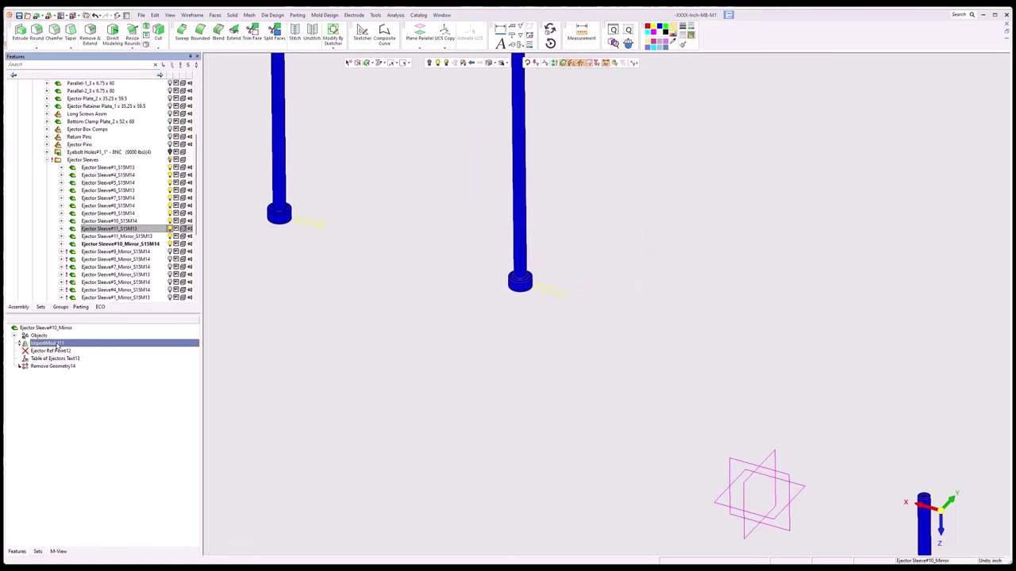
scroll(590, 312, down, 3)
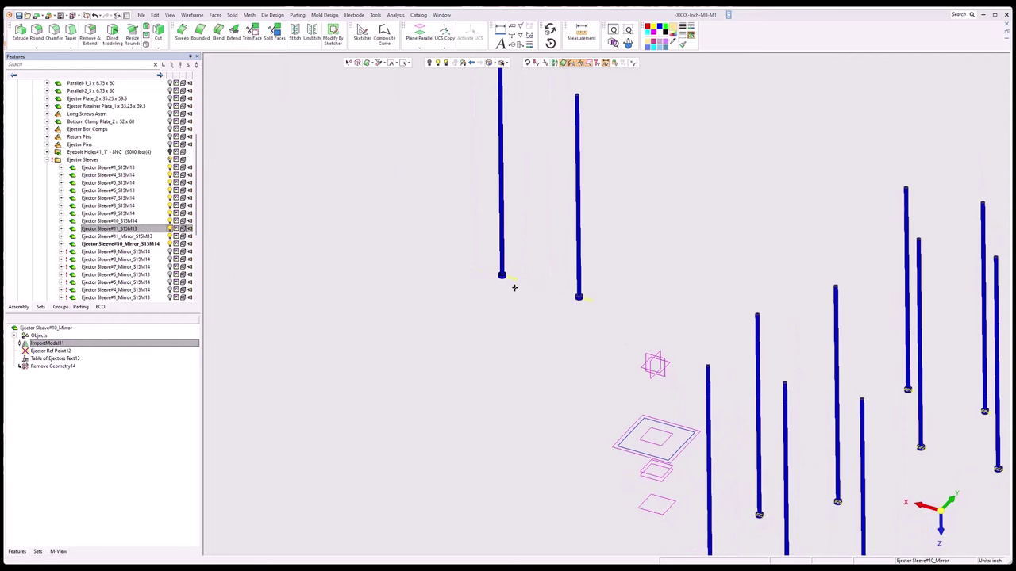
- In the Ejection System assembly, show the return and ejector pins, and pick the four return pins for a Table of Ejectors
double_click(83, 159)
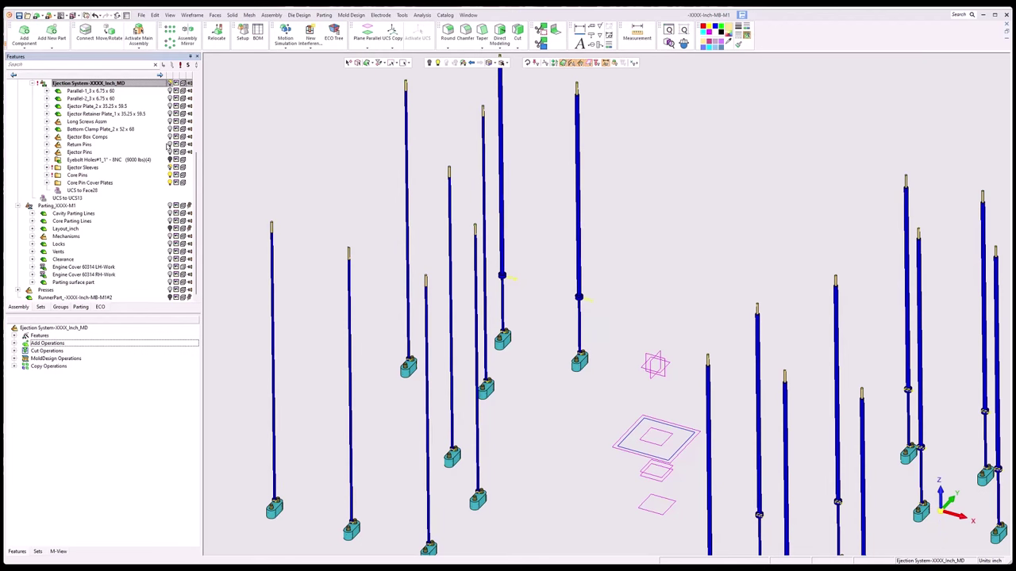
click(168, 145)
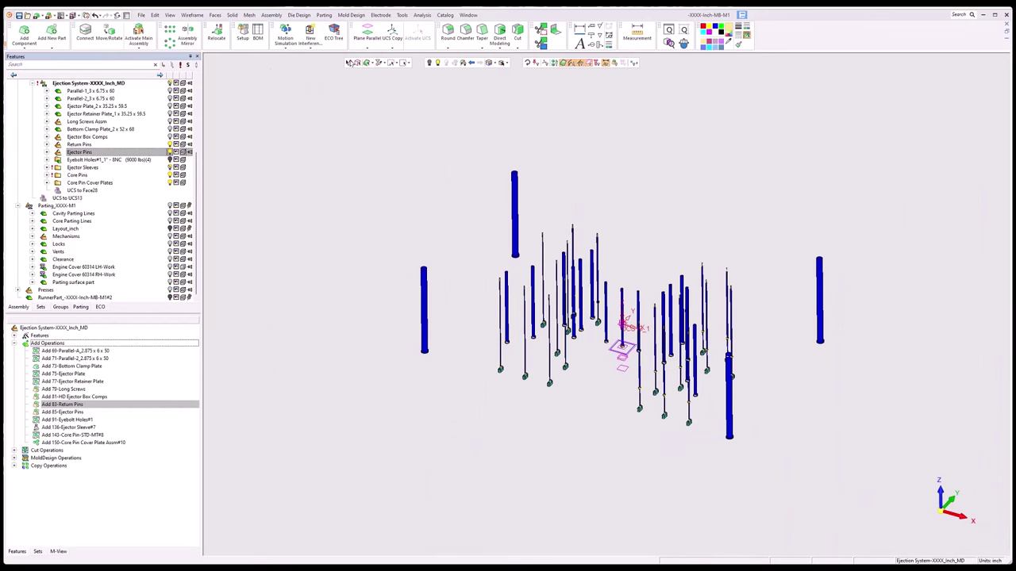
mouse_move(405, 15)
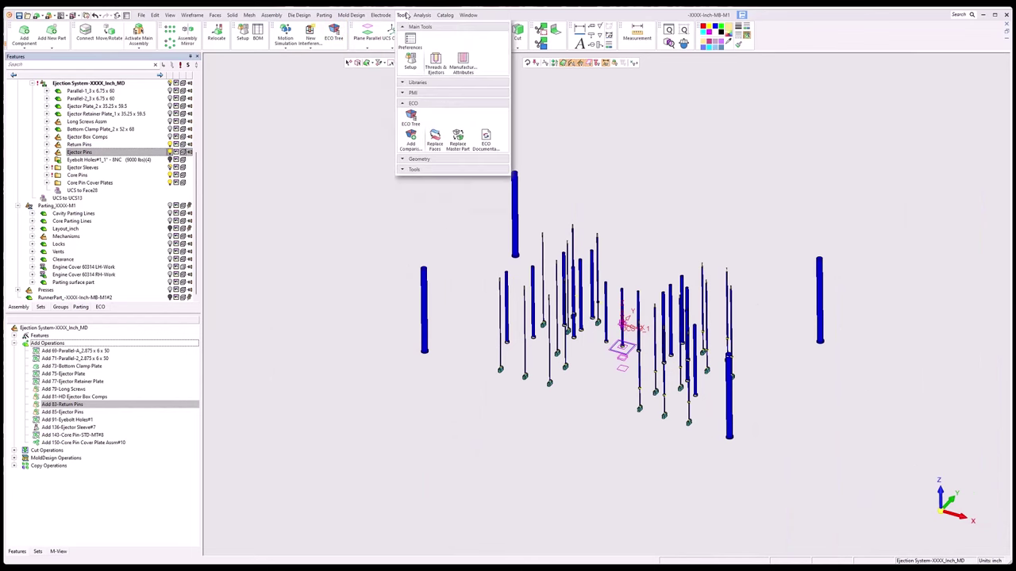
mouse_move(320, 16)
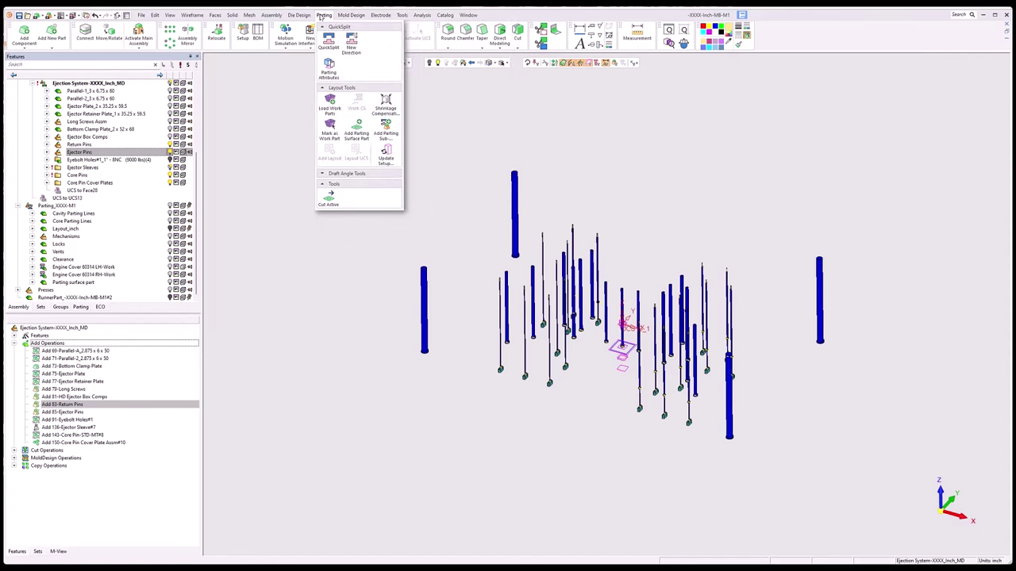
click(425, 196)
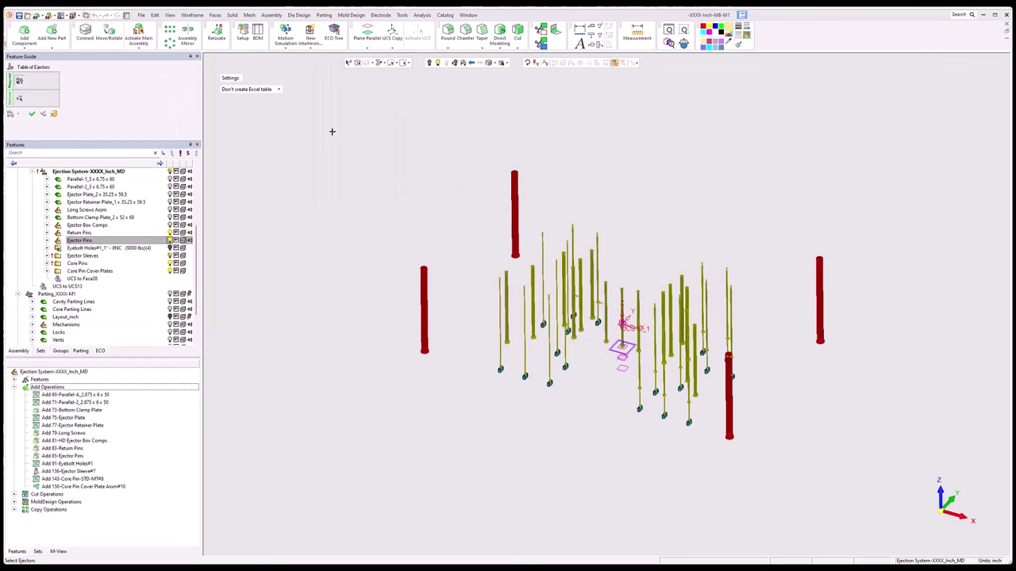
click(425, 274)
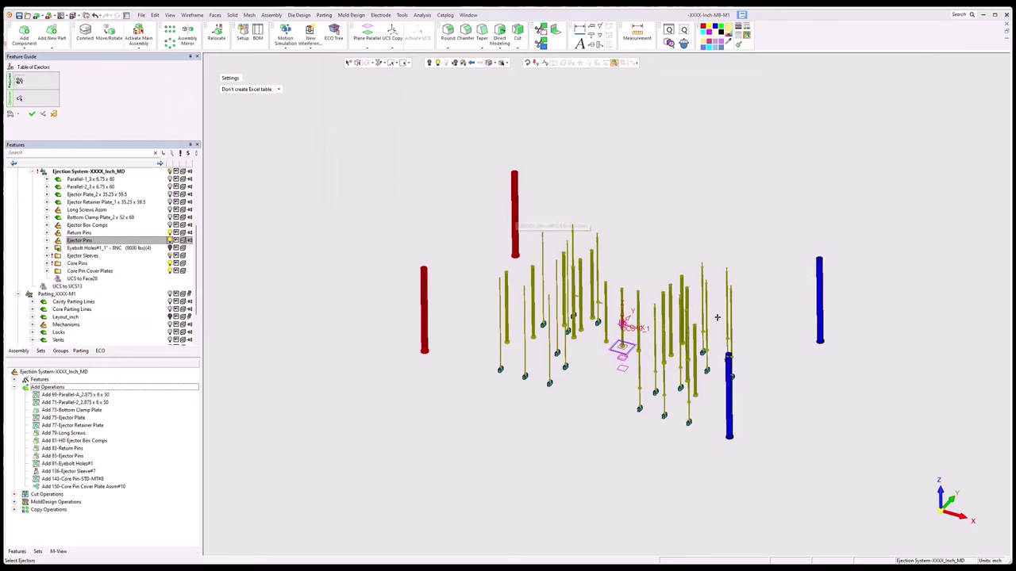
click(735, 363)
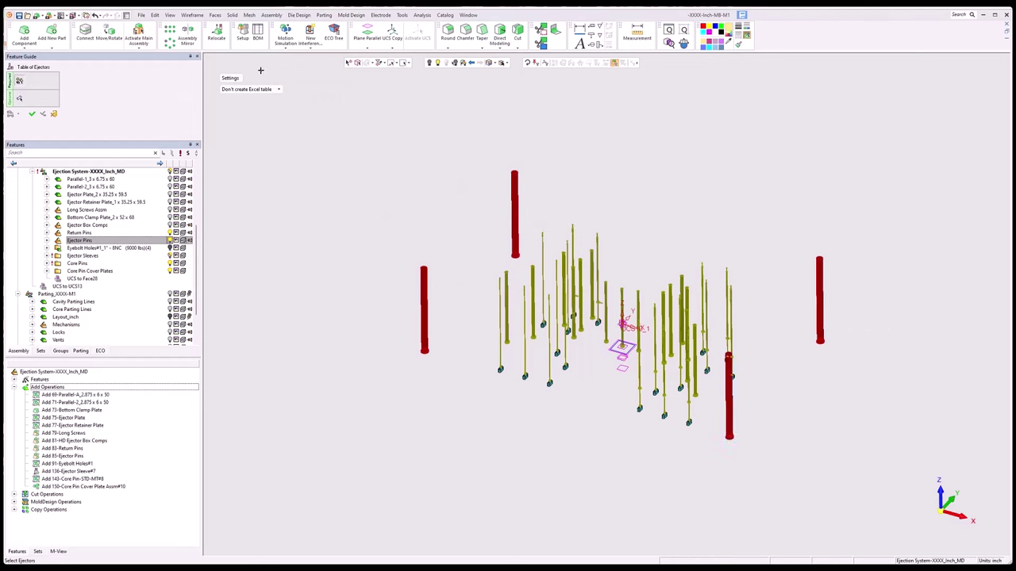
- Set the Table of Ejectors to create an Excel table for all numbered items, with prefix RP for both ejectors and plate
click(273, 90)
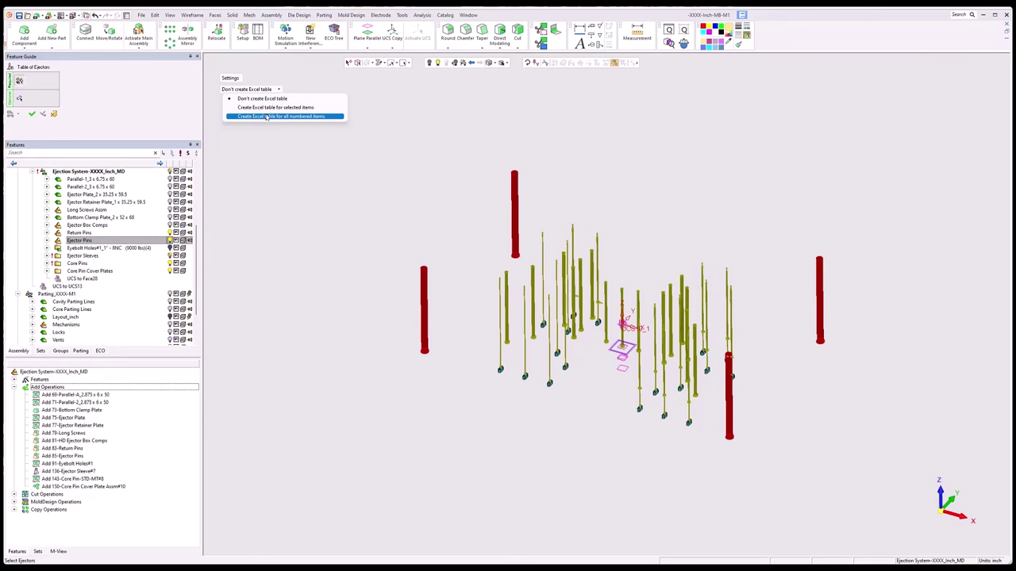
click(267, 117)
text(RP)
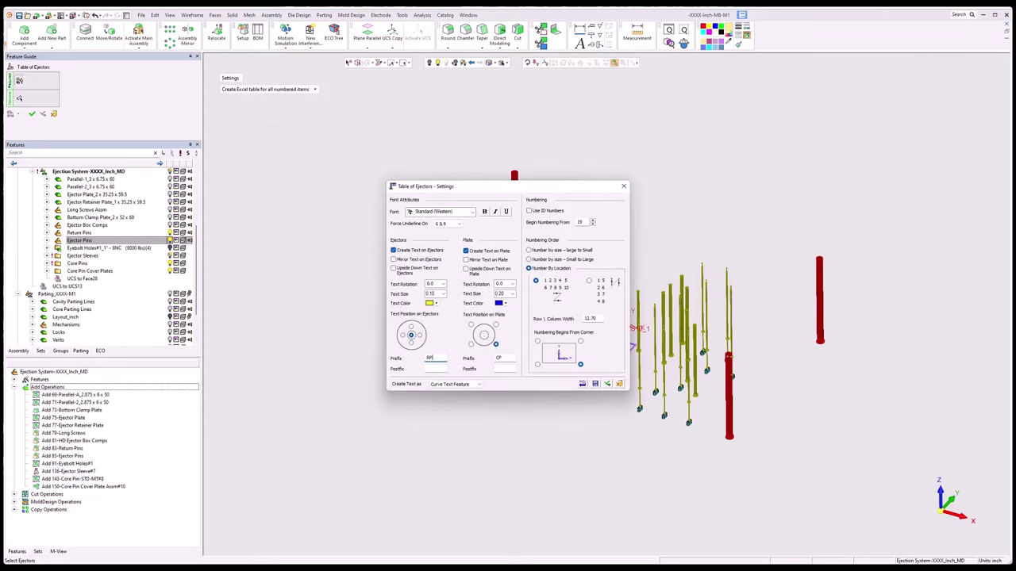
click(500, 358)
text(RP)
- Change the text size on ejectors, begin numbering from 1, and accept the Table of Ejectors settings
click(443, 294)
click(439, 315)
click(582, 222)
text(1)
click(607, 384)
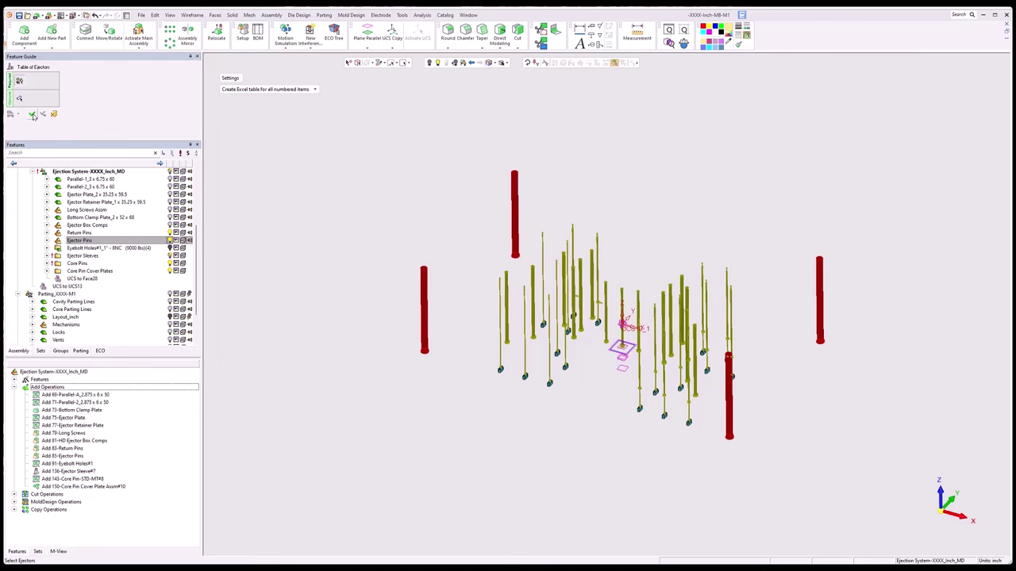
- Generate the return pin numbering with its Excel table saved as Table of Ejectors.xlsx, and close the opened spreadsheet
click(33, 114)
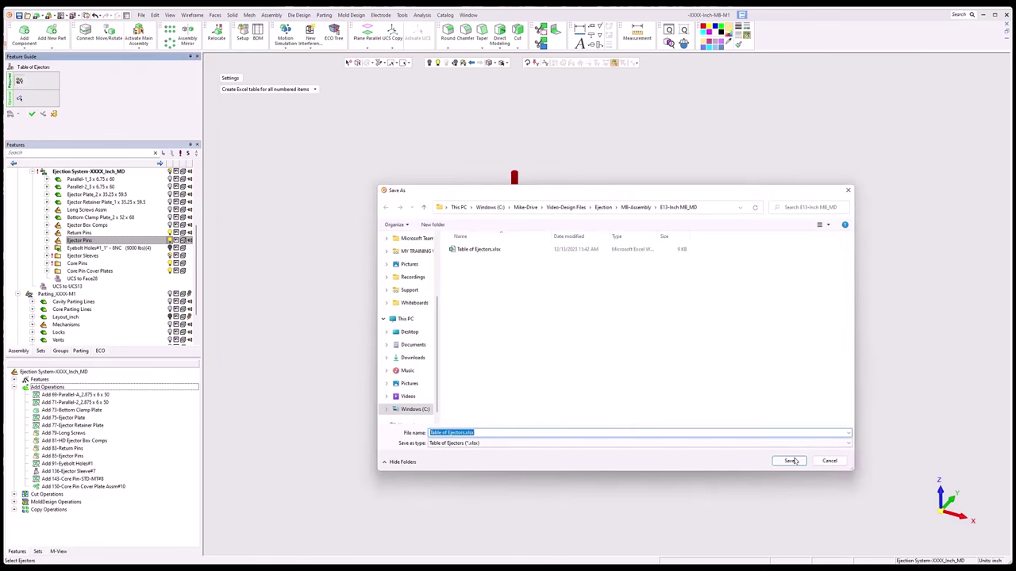
click(793, 461)
click(519, 290)
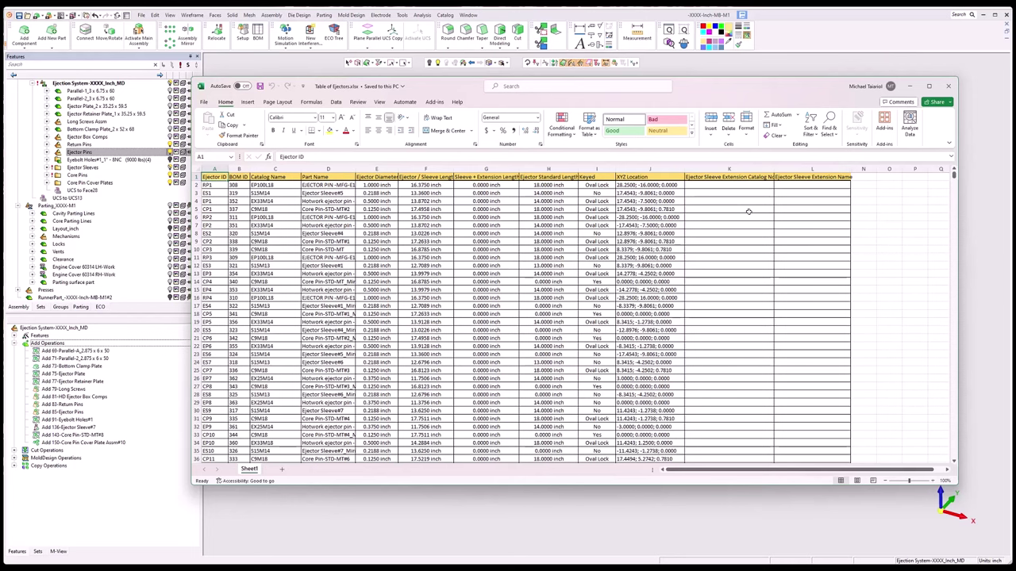
click(947, 85)
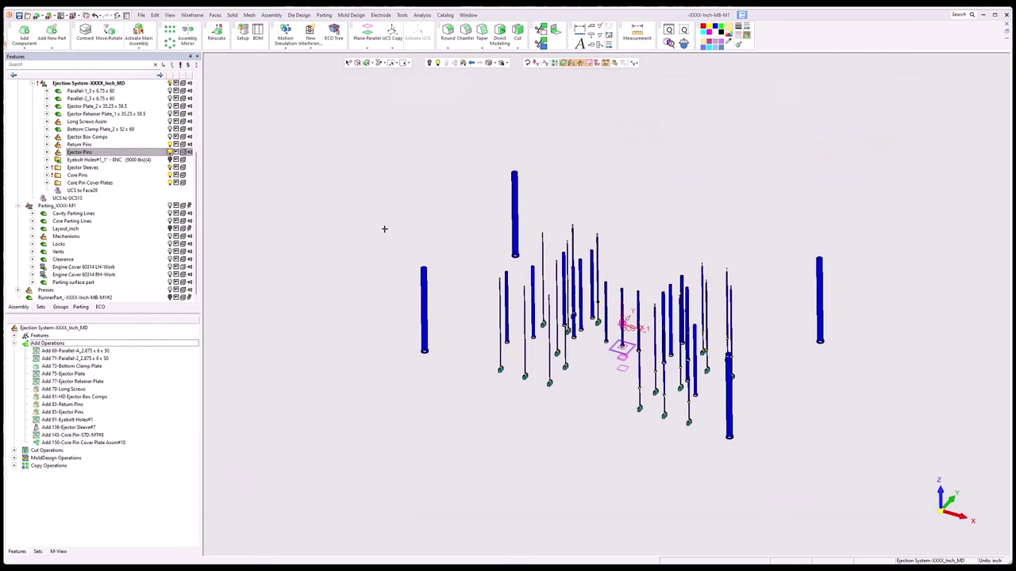